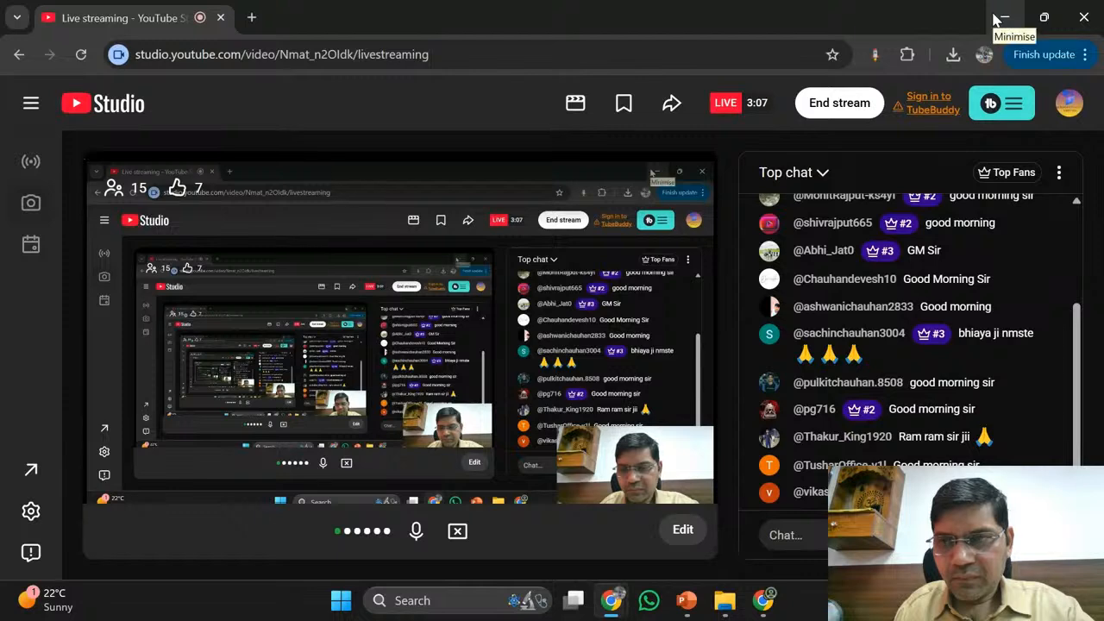
- Minimise the YouTube Studio Chrome window to reveal the Mod 3 Dataverse course folder
left_click(1001, 17)
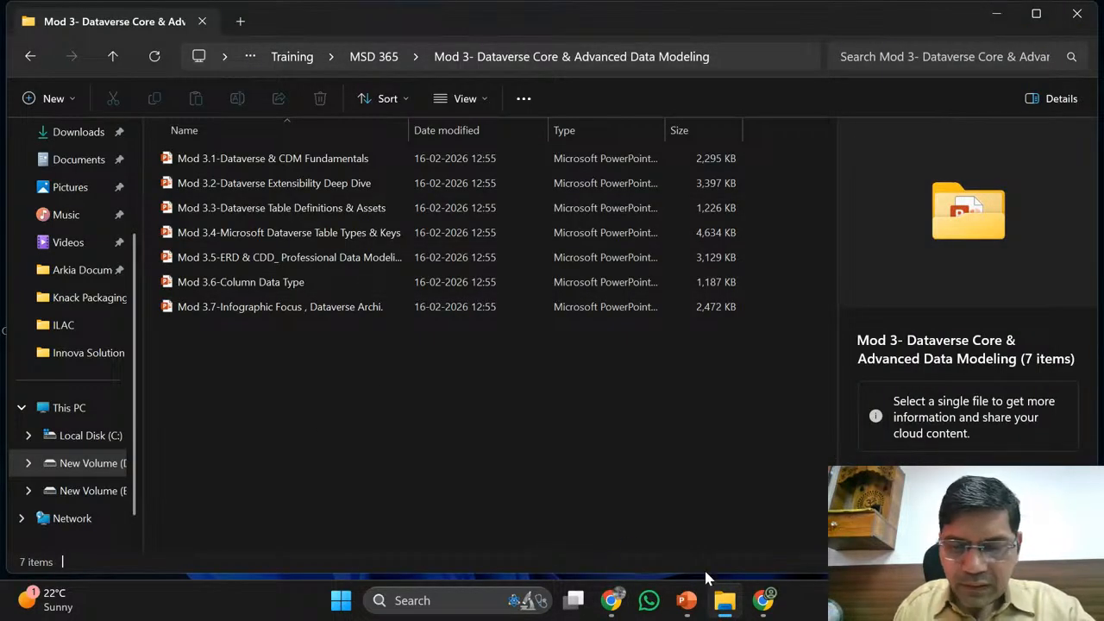
mouse_move(777, 604)
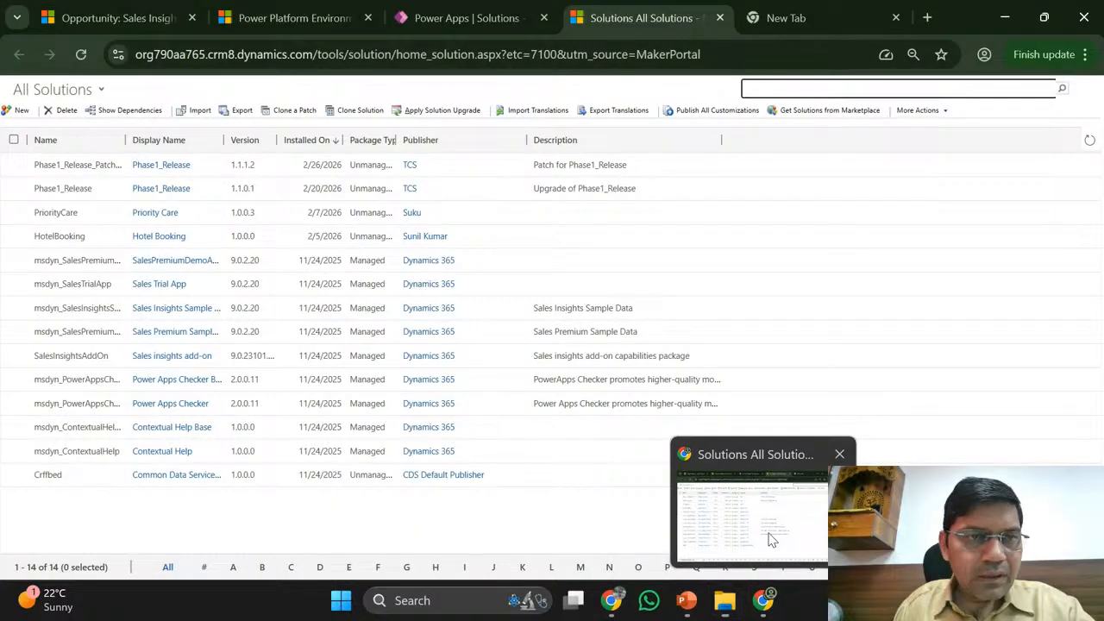
- Bring Chrome forward and cycle through the open tabs to the Opps table's columns in Power Apps
left_click(772, 537)
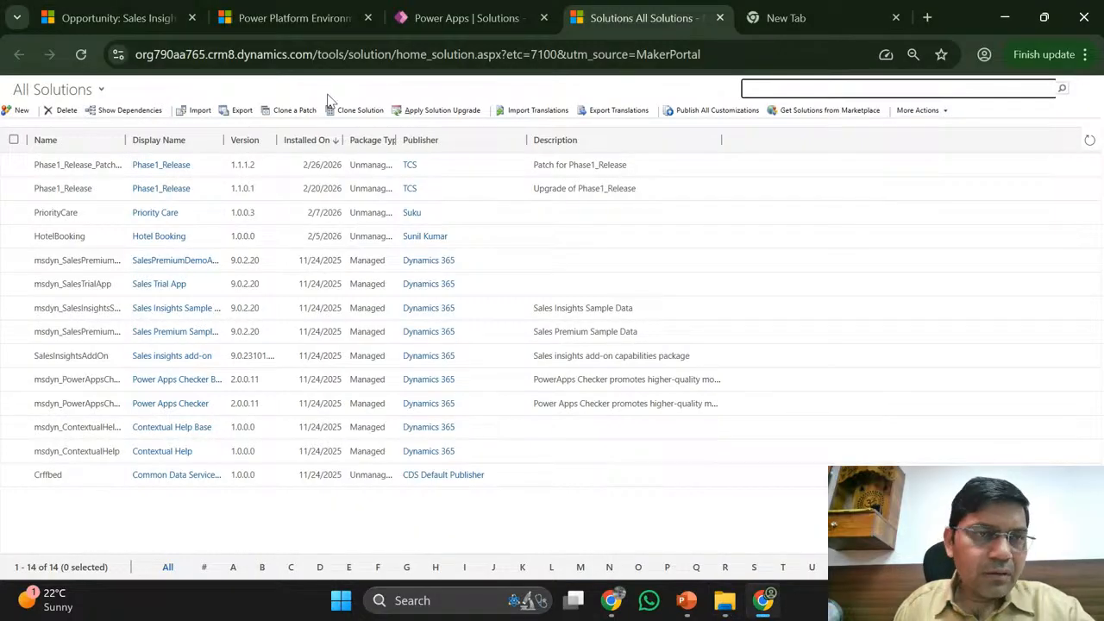
left_click(264, 11)
left_click(145, 8)
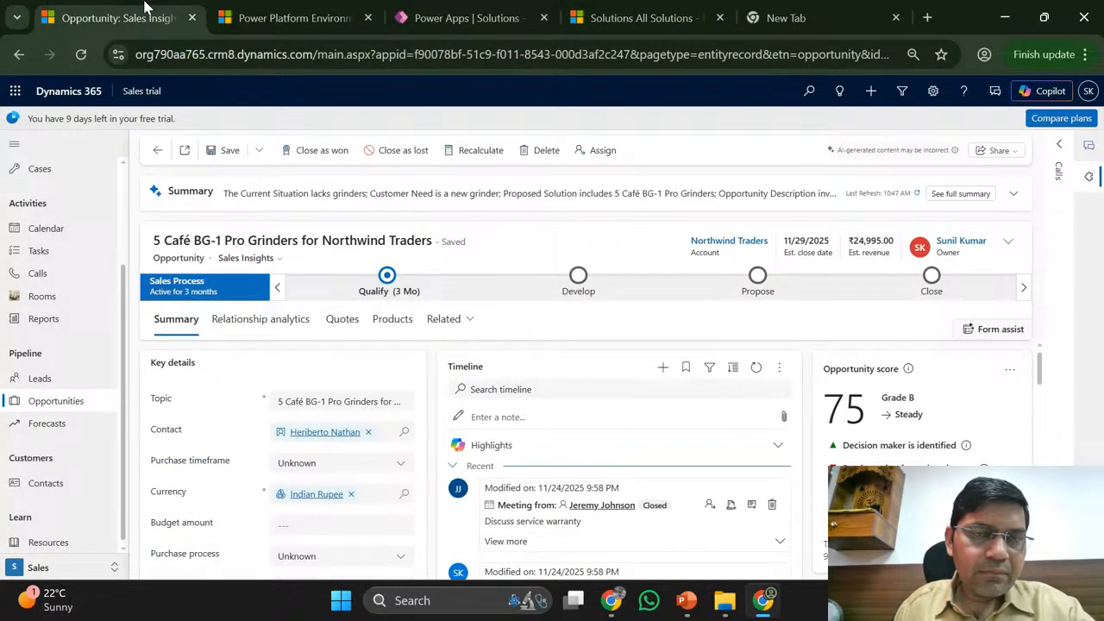
left_click(293, 12)
left_click(121, 7)
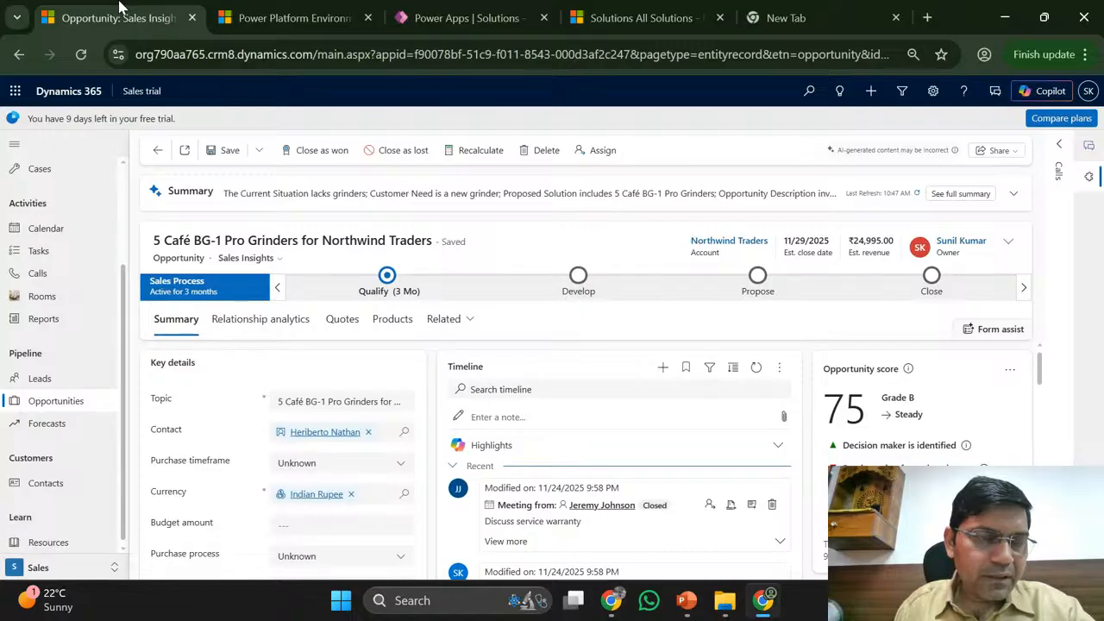
left_click(156, 151)
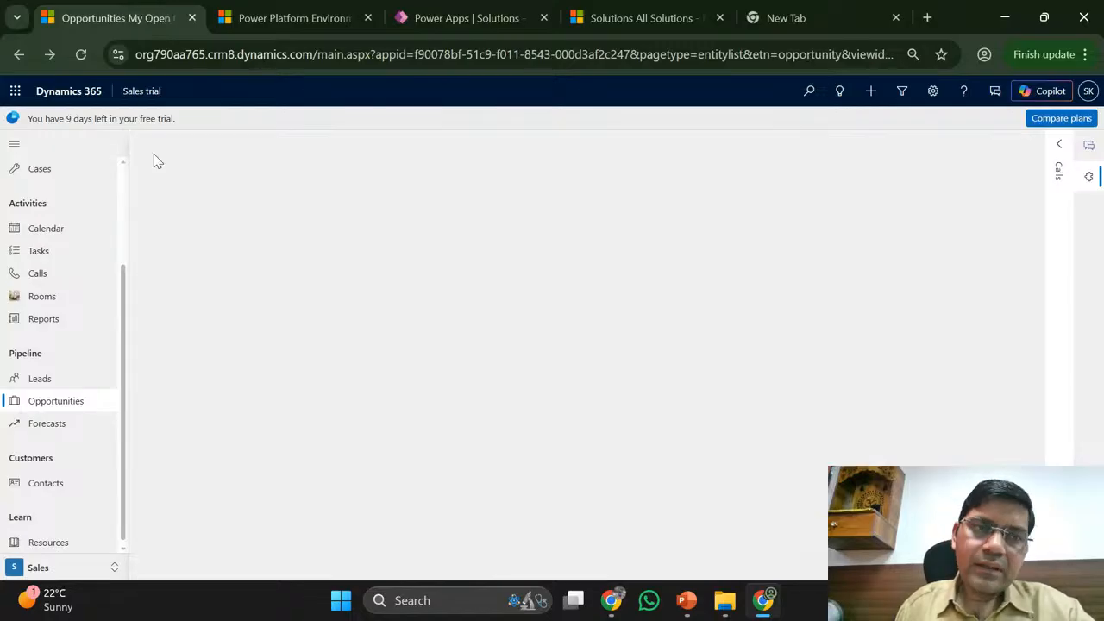
left_click(293, 13)
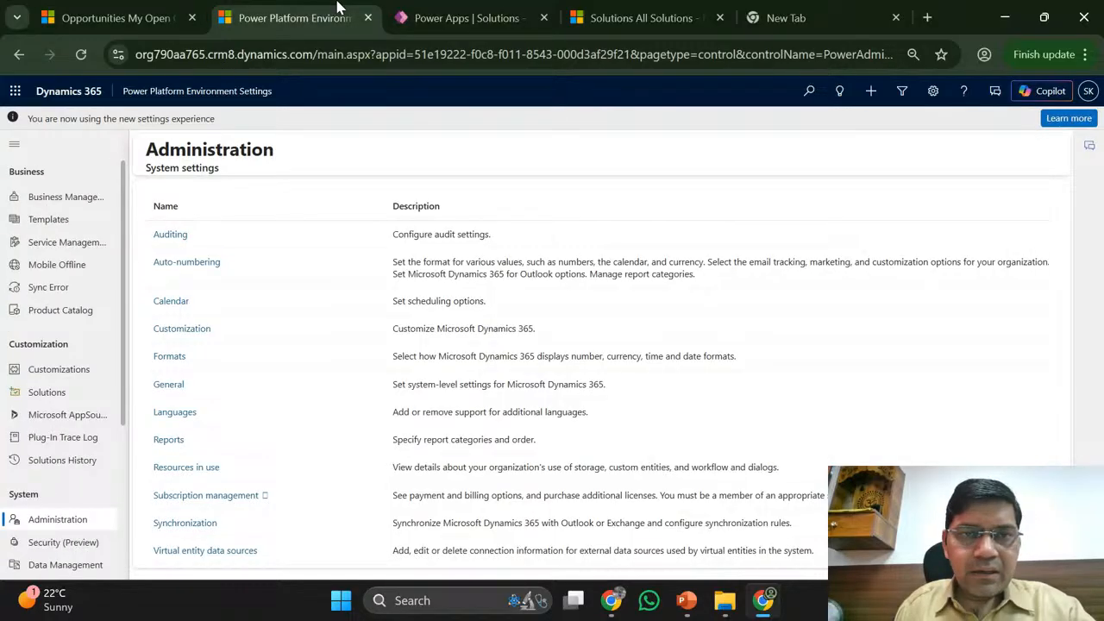
left_click(445, 7)
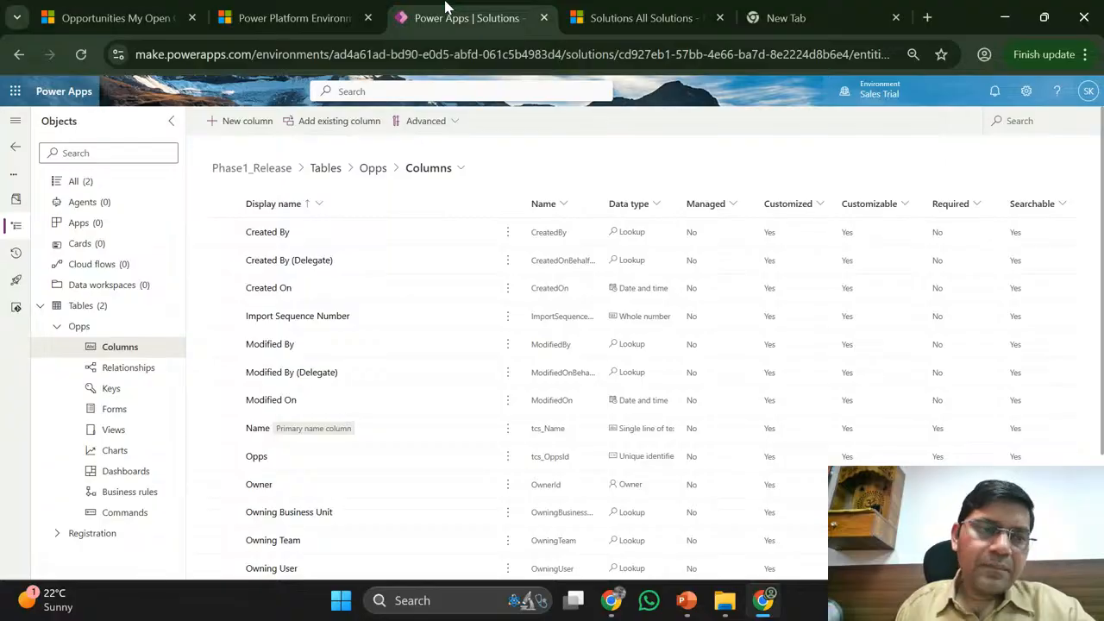
- Collapse and re-expand the Opps table, then return to the All Solutions list
left_click(57, 330)
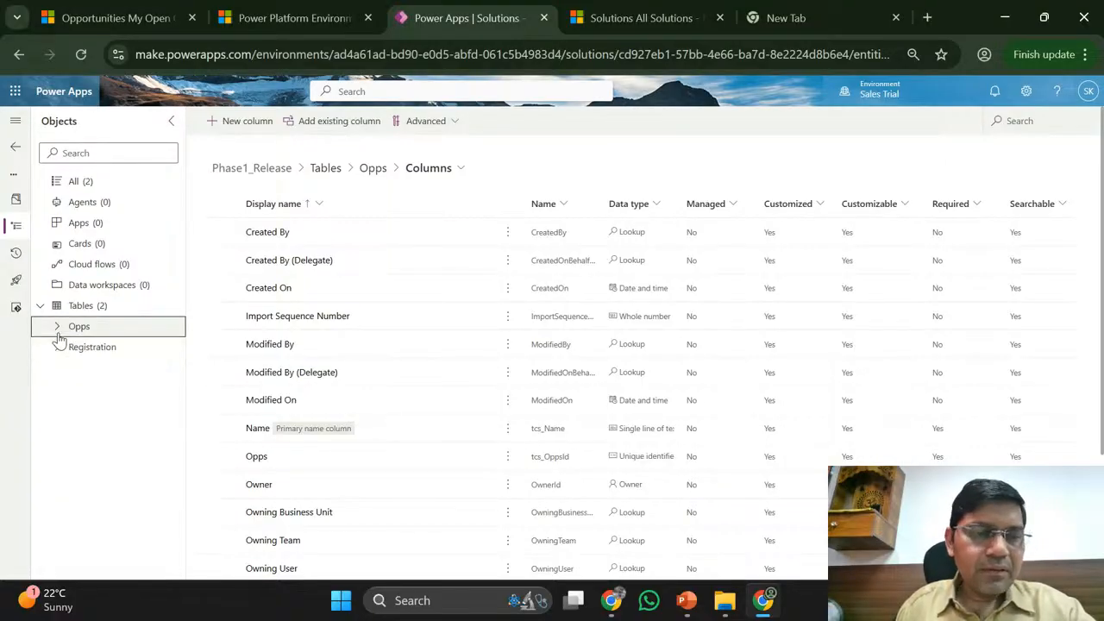
left_click(57, 330)
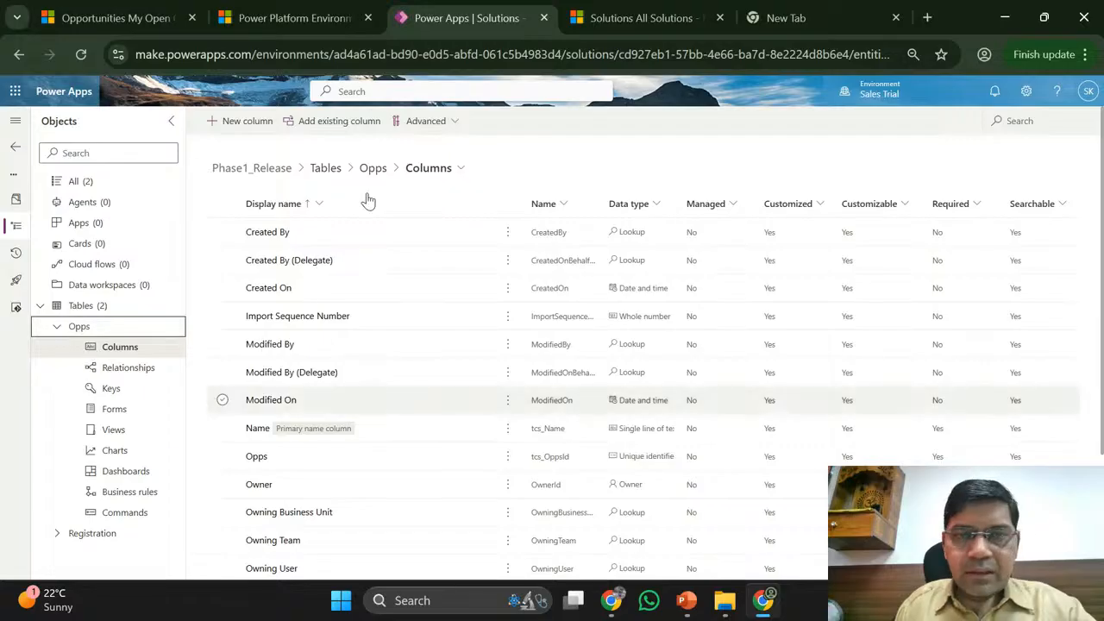
left_click(601, 7)
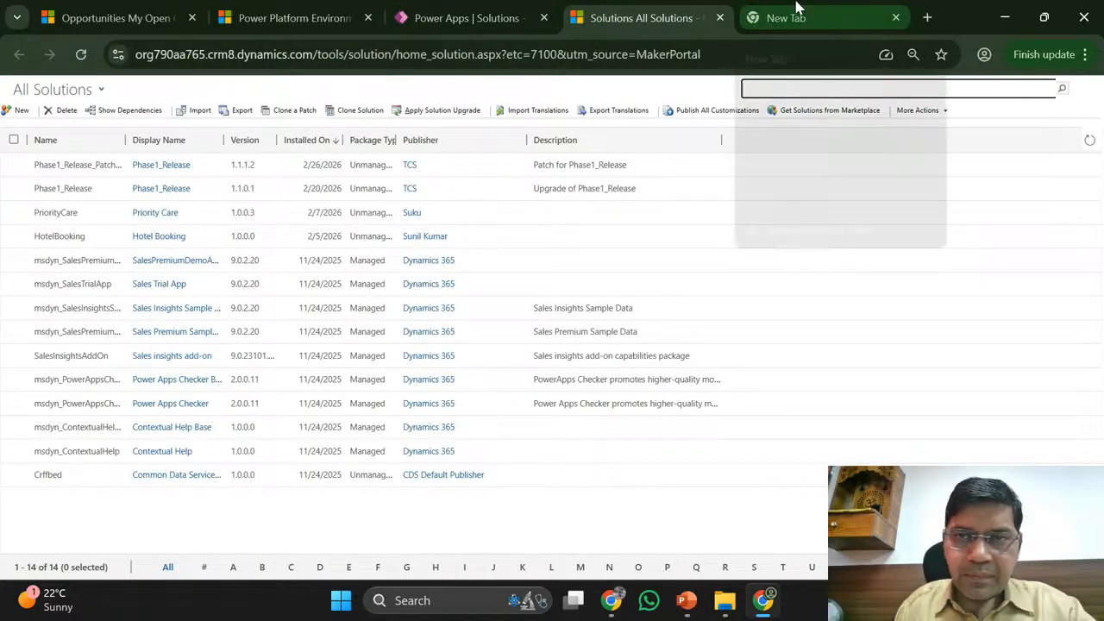
left_click(797, 8)
left_click(681, 7)
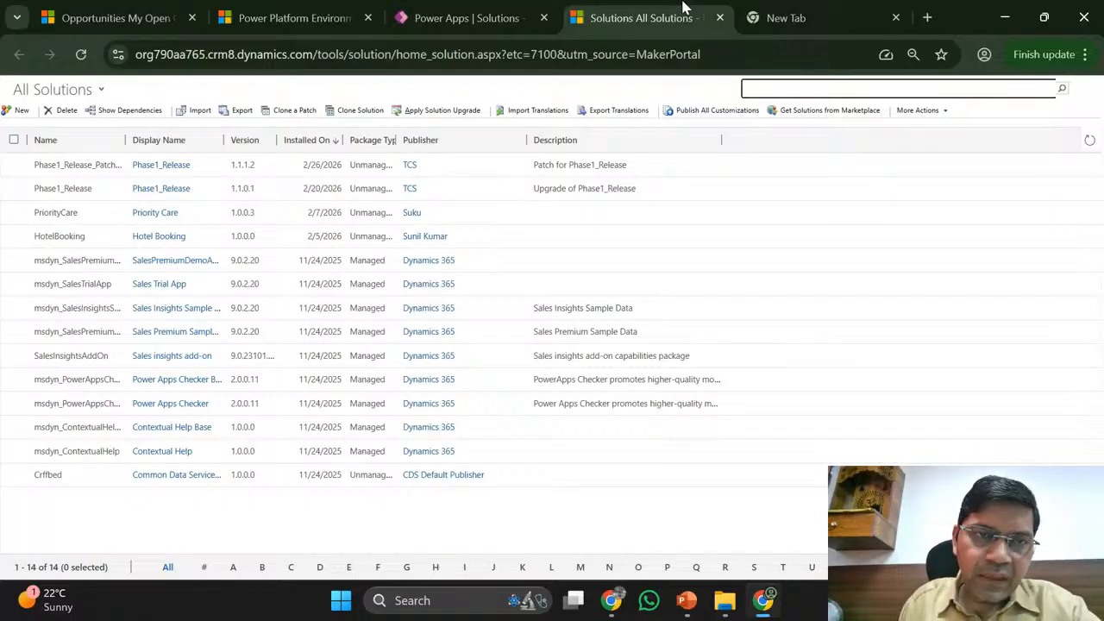
- Launch Excel from Start search with a maximised blank workbook, then return to Chrome
left_click(341, 601)
type("excel")
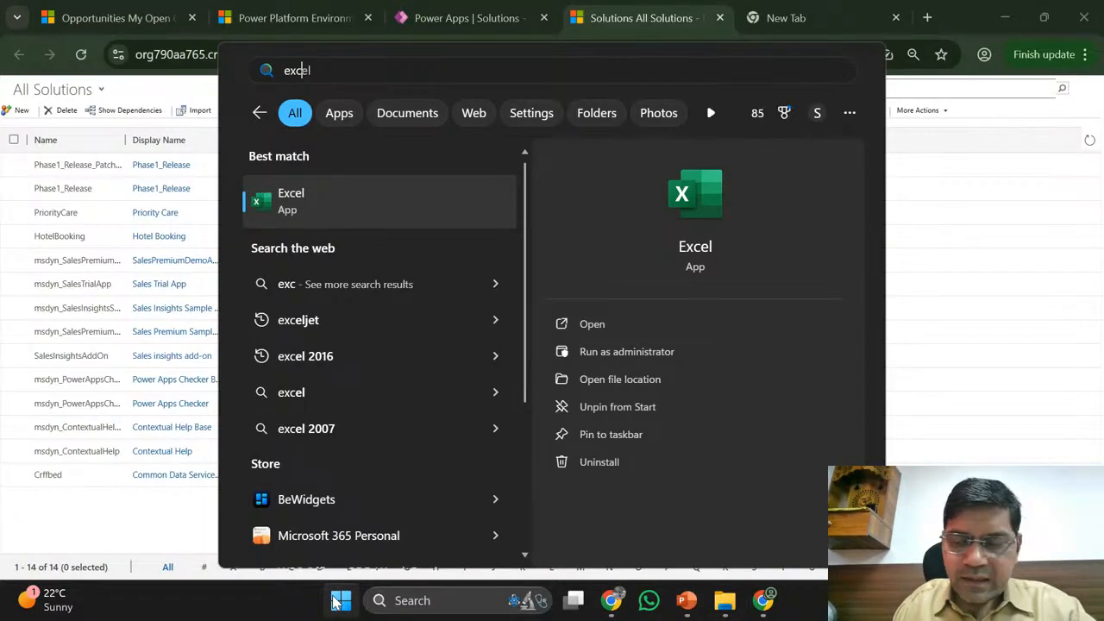
key("Return")
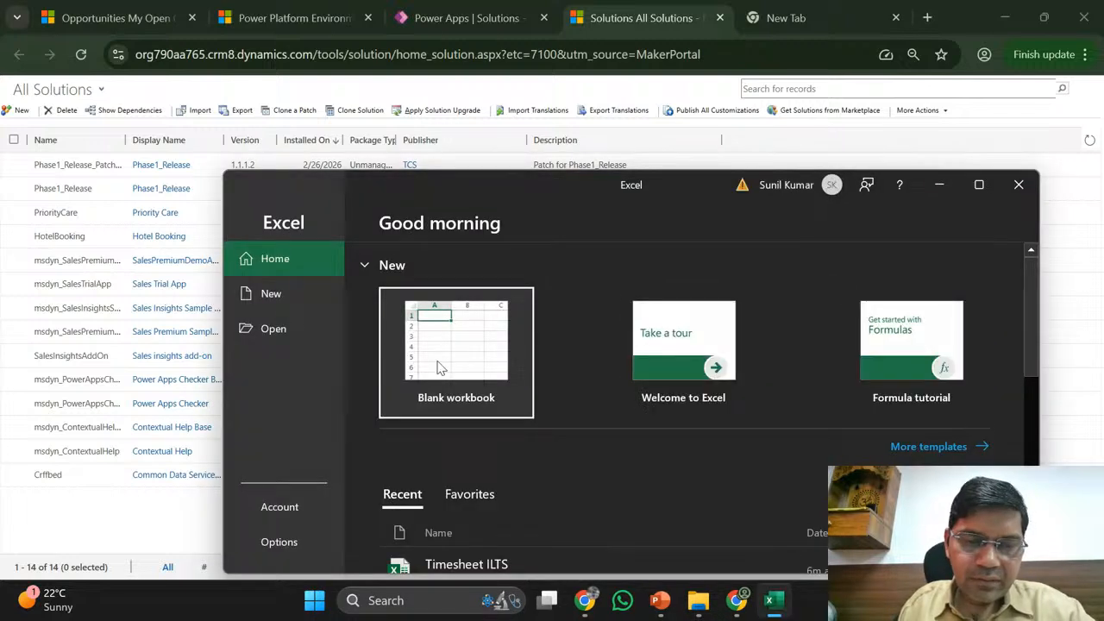
left_click(438, 368)
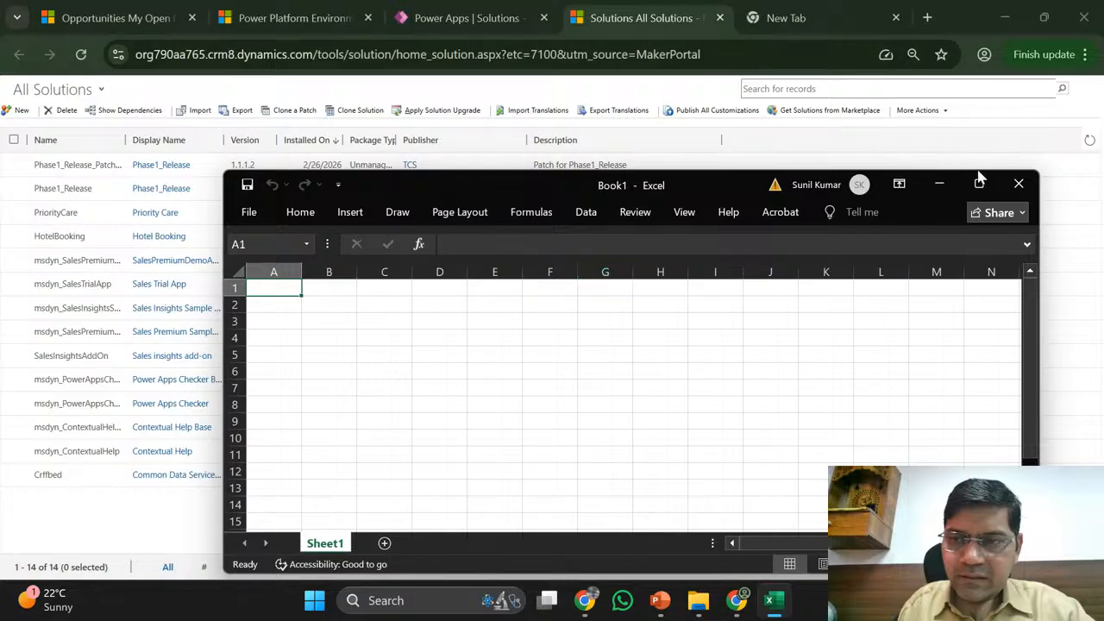
left_click(979, 184)
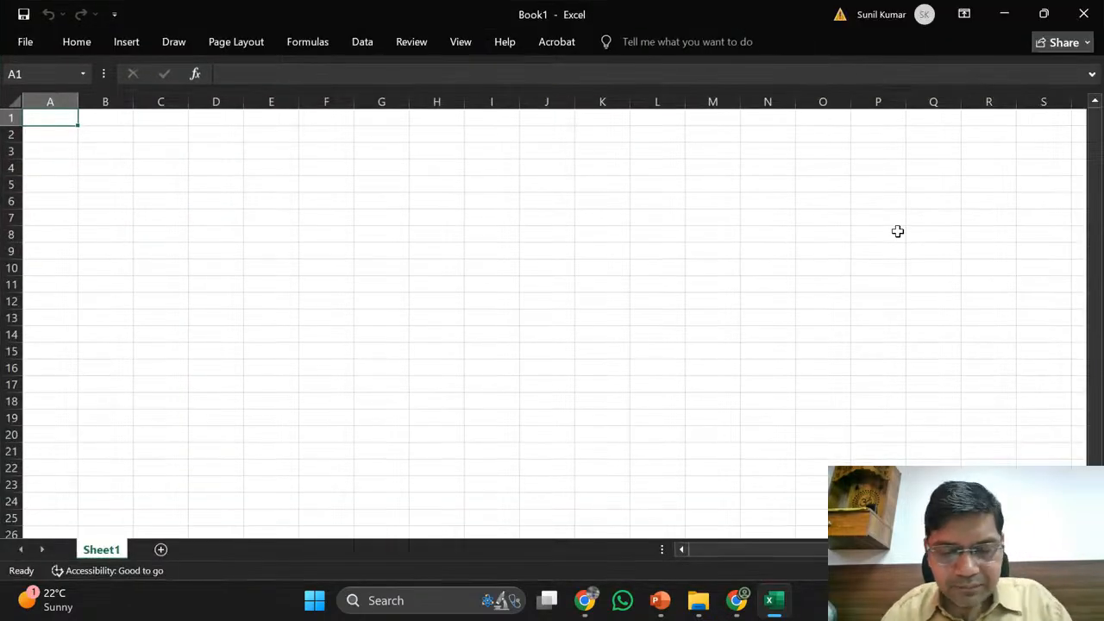
key("alt+Tab")
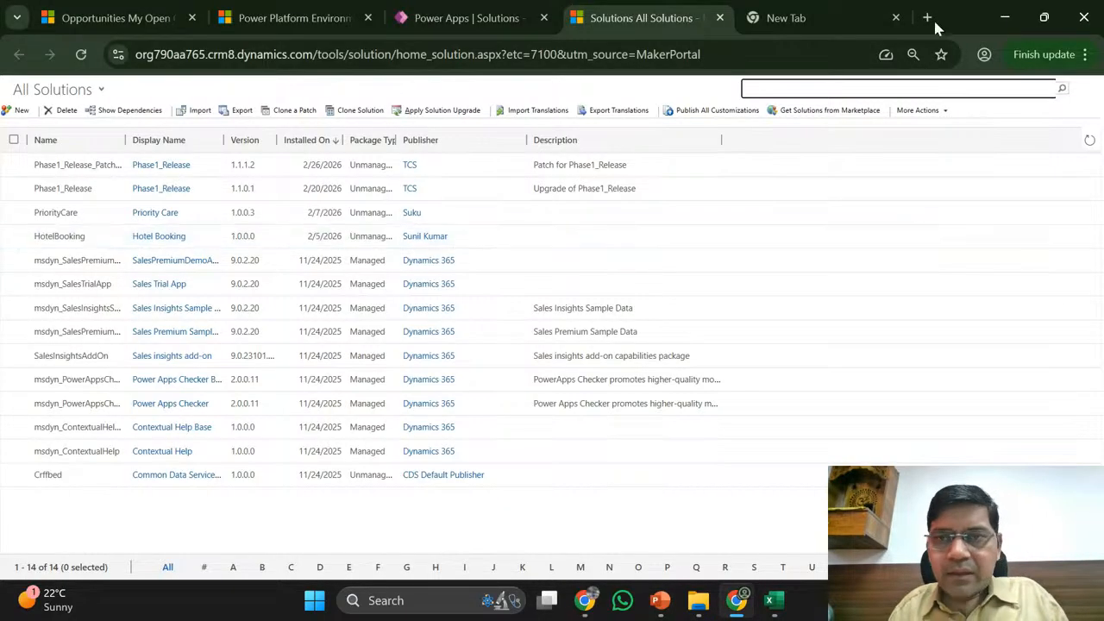
- Open chatgpt.com in a new tab and ask 'column data type available in d365 crm'
left_click(841, 9)
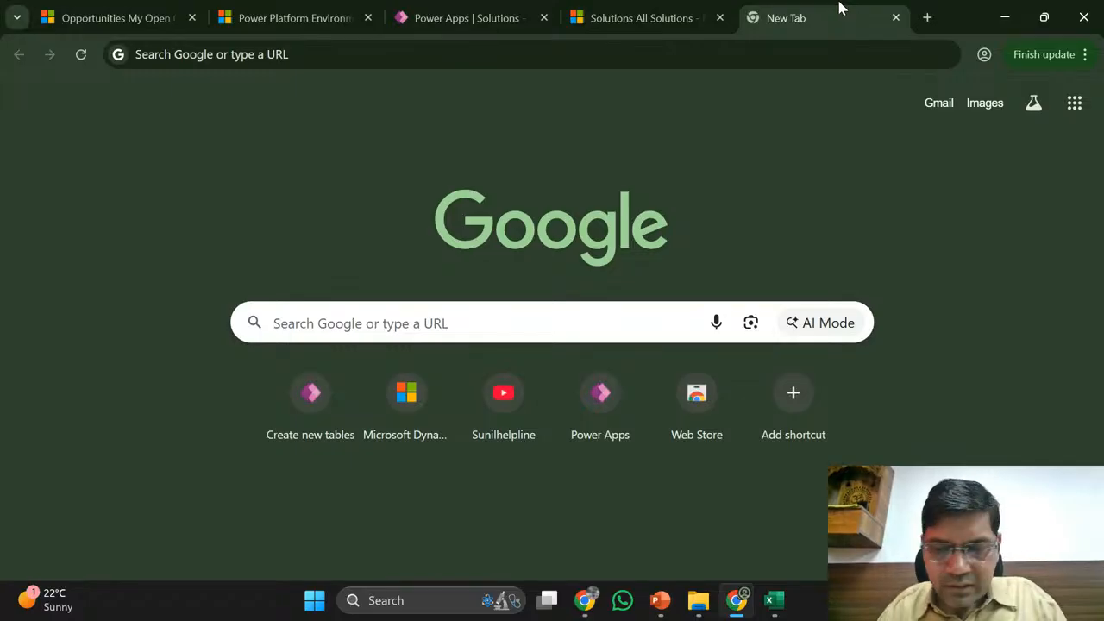
left_click(654, 54)
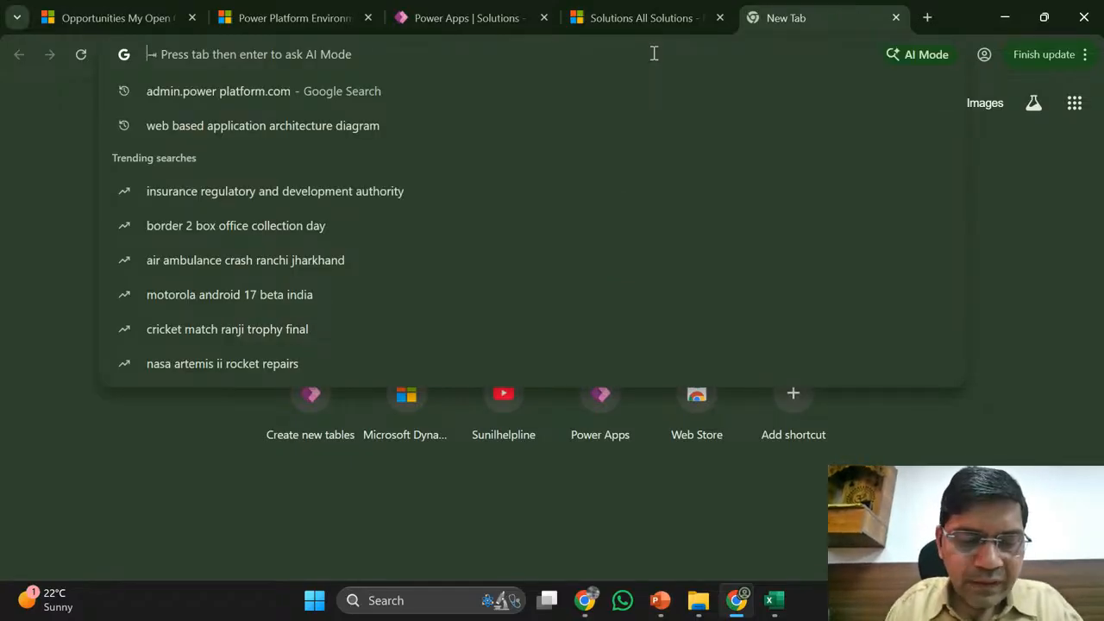
type("cha")
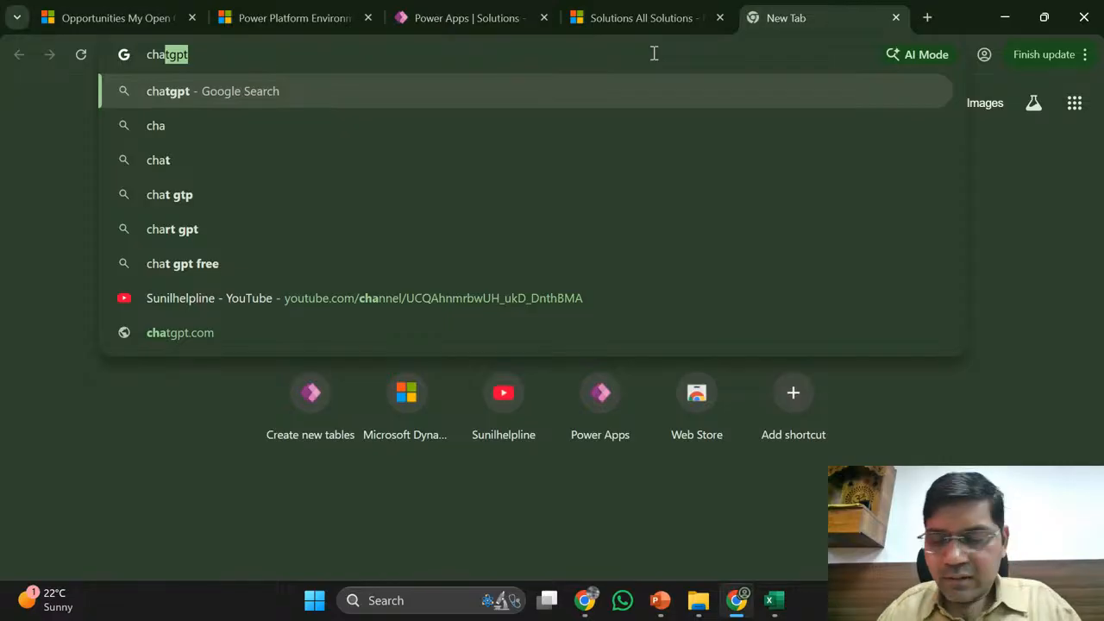
type("tgpt")
key("Return")
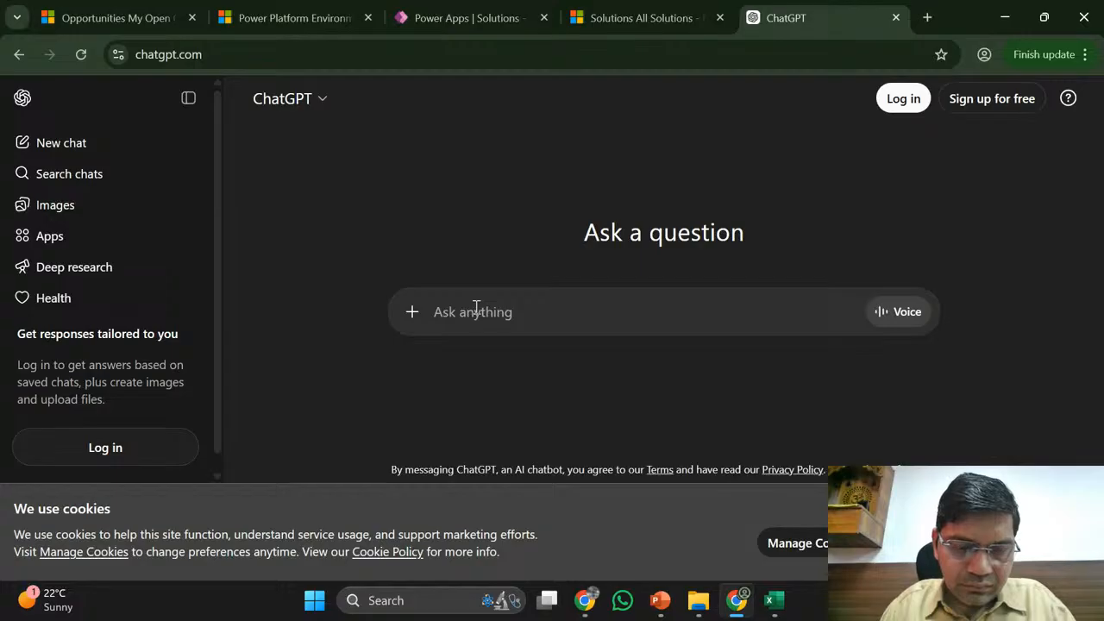
type("colu")
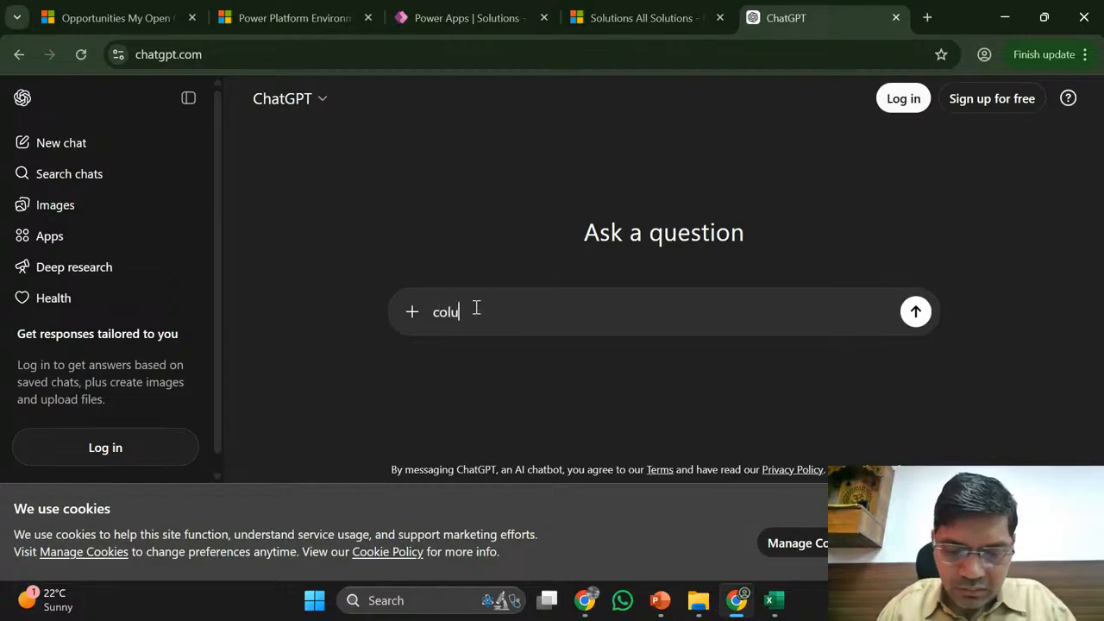
type("mn data t")
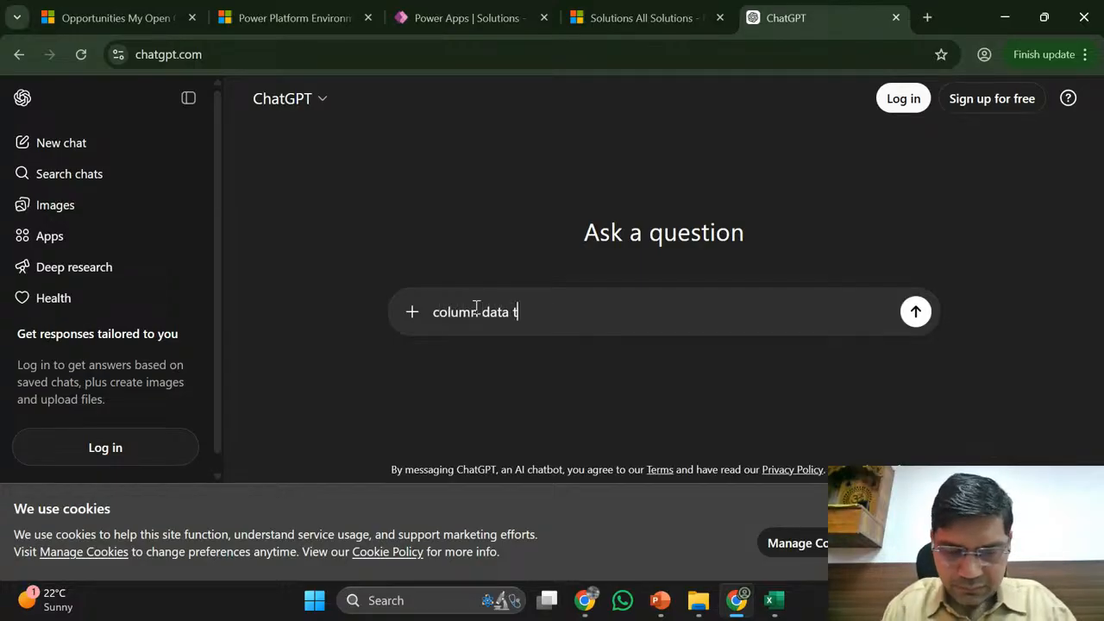
type("ype available in d365")
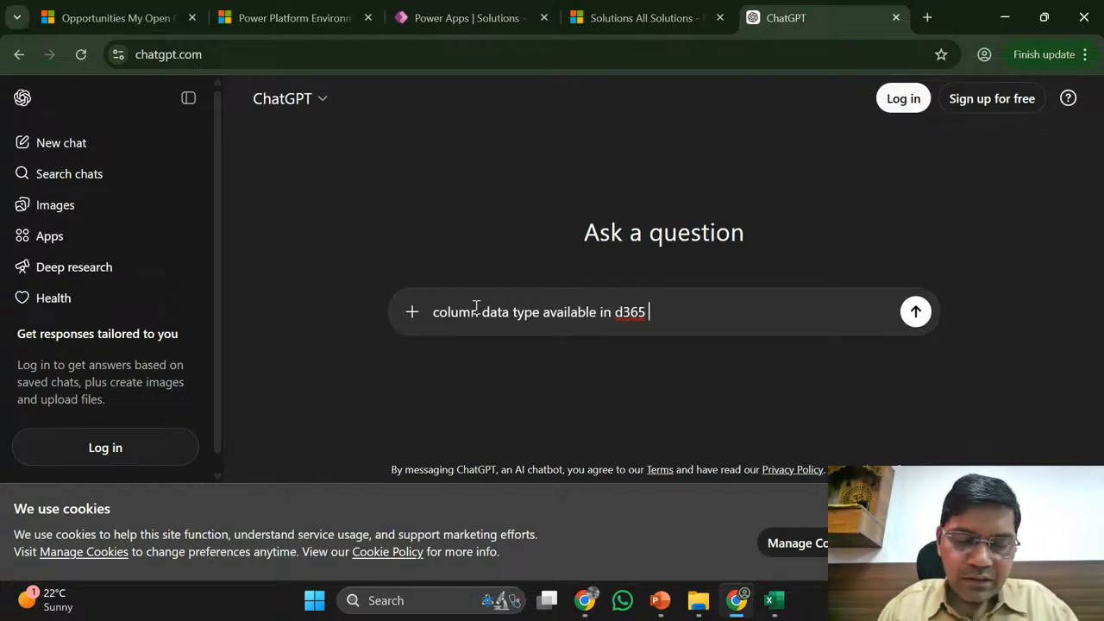
type(" crm")
key("Return")
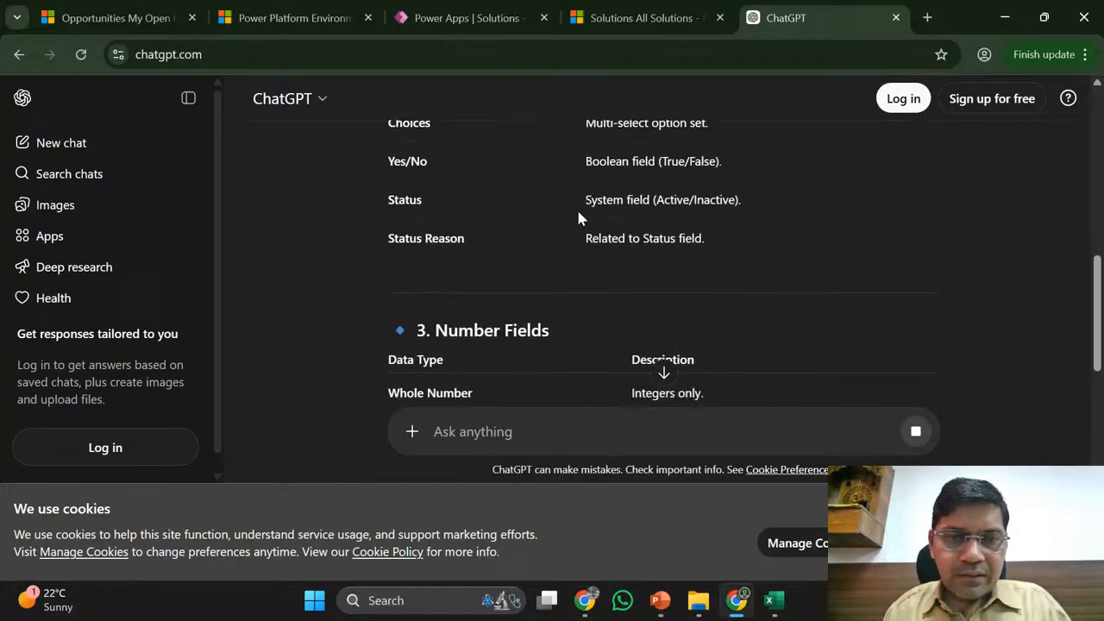
- Scroll through ChatGPT's answer and dismiss the terms and privacy notice
scroll(578, 218, "up", 10)
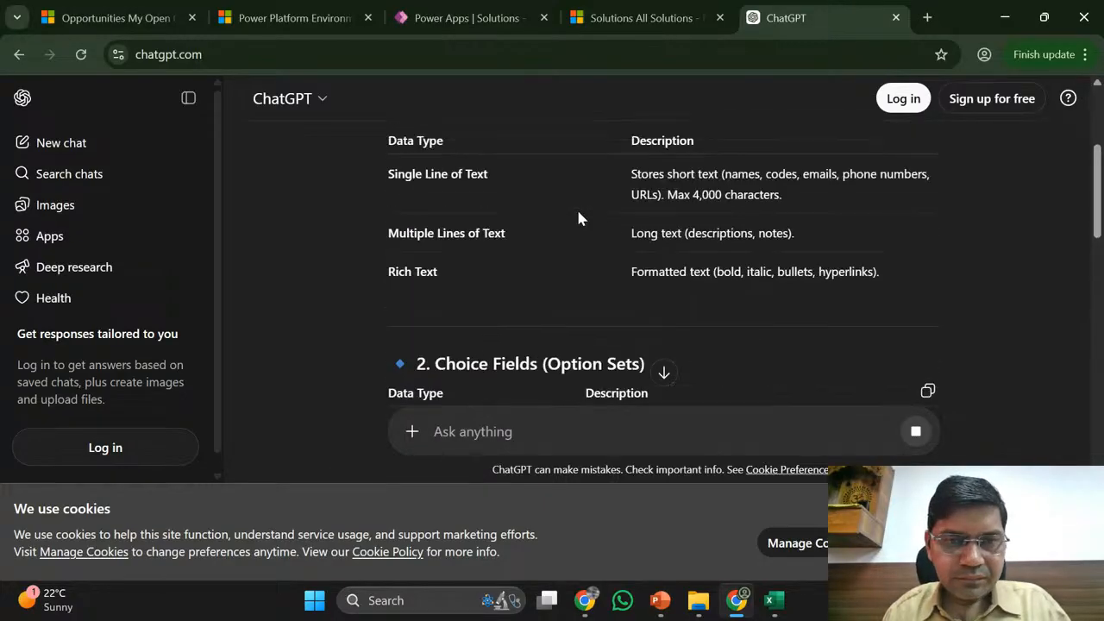
scroll(578, 218, "up", 1)
scroll(578, 218, "down", 2)
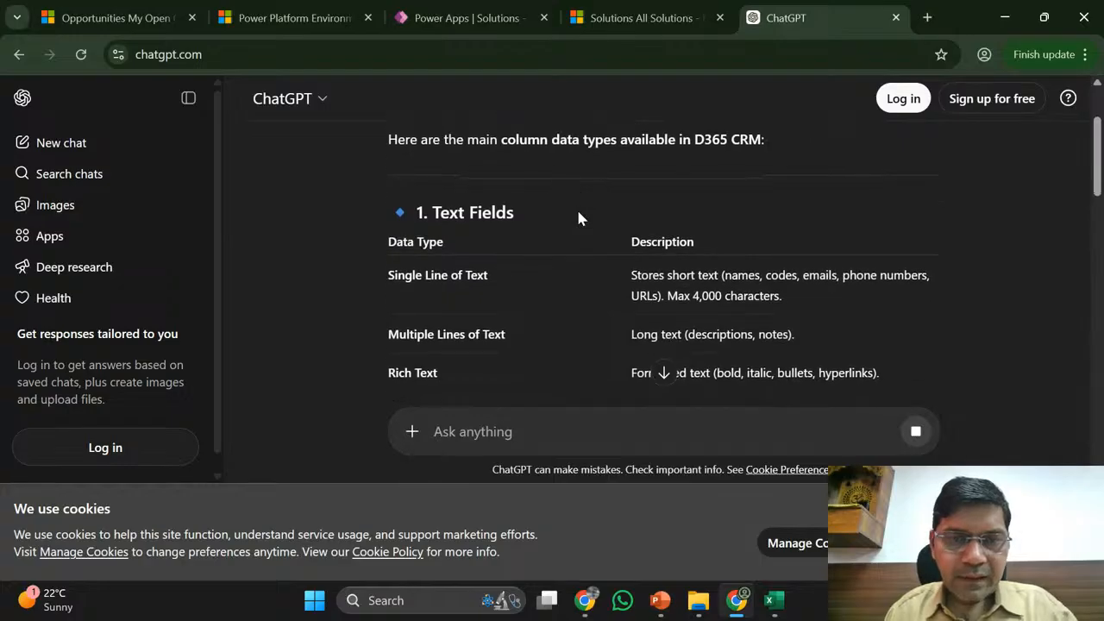
left_click_drag(397, 212, 486, 374)
scroll(485, 374, "down", 4)
scroll(486, 375, "down", 12)
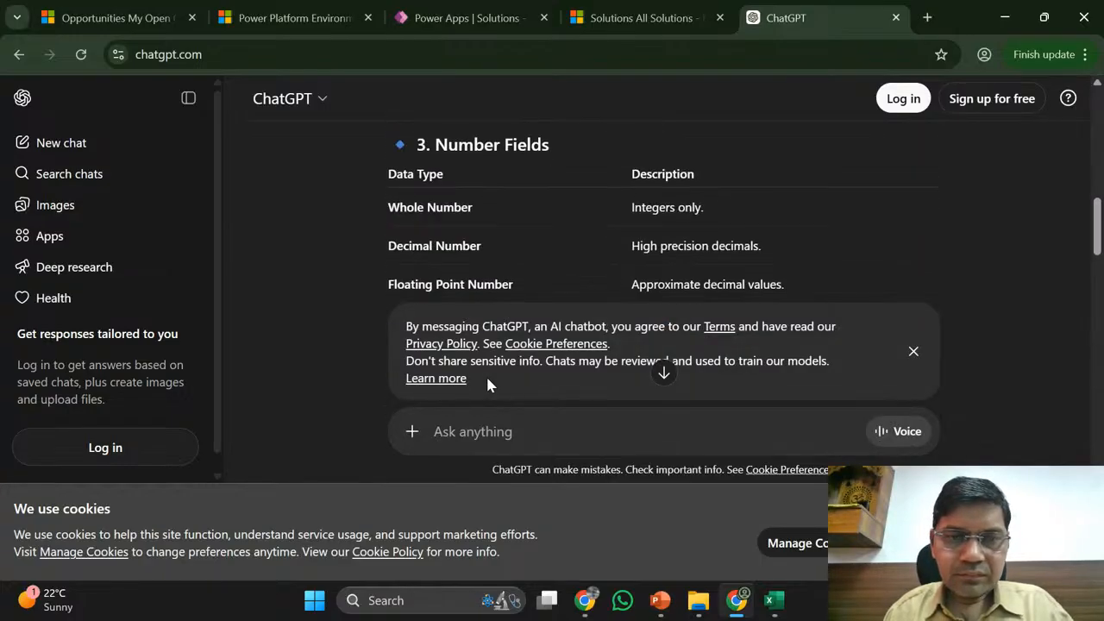
scroll(486, 374, "down", 5)
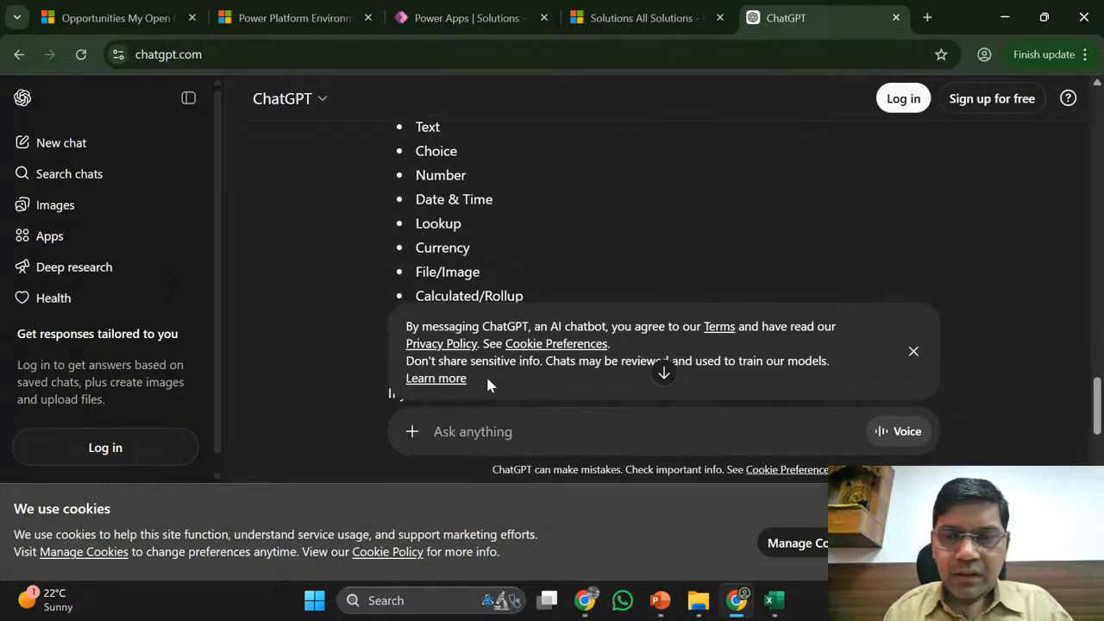
left_click(913, 355)
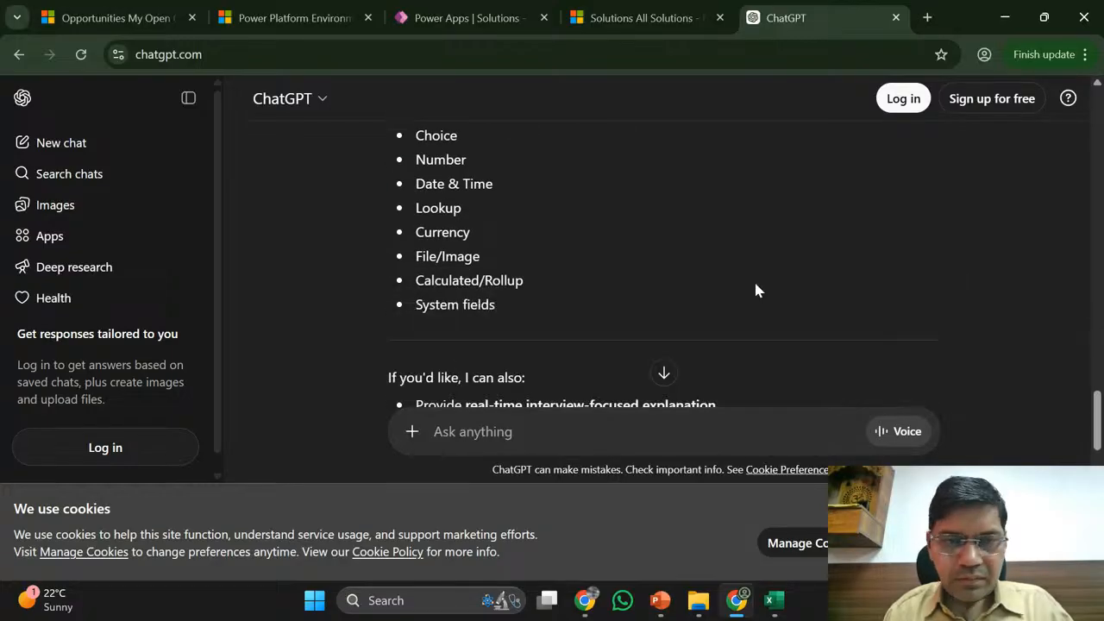
scroll(710, 262, "down", 2)
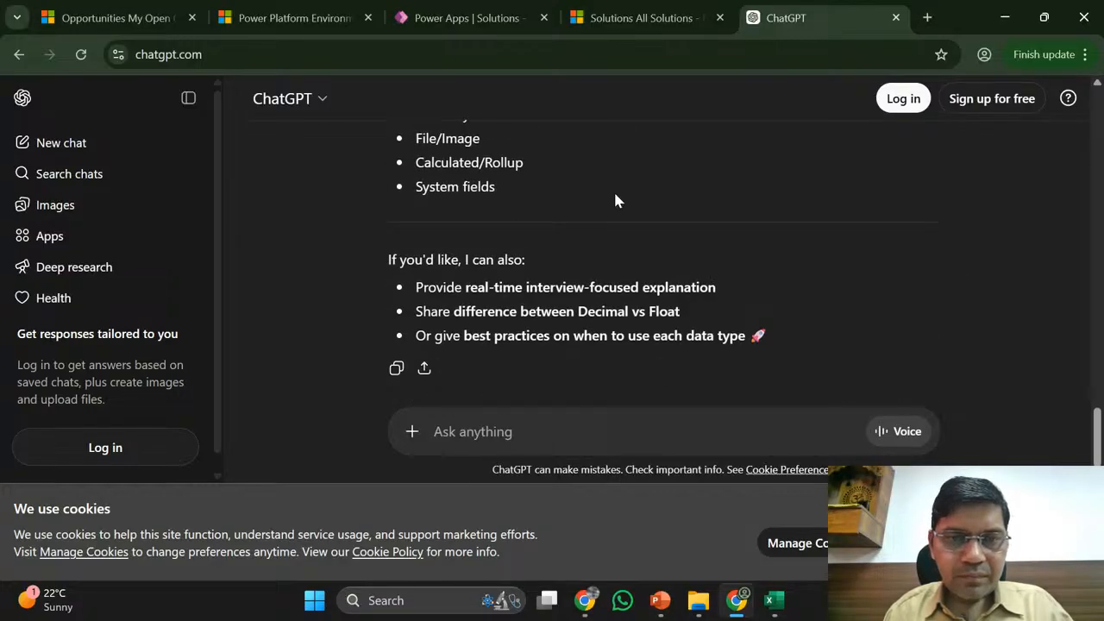
- Select the Summary by Category list from Text through System fields
triple_click(548, 171)
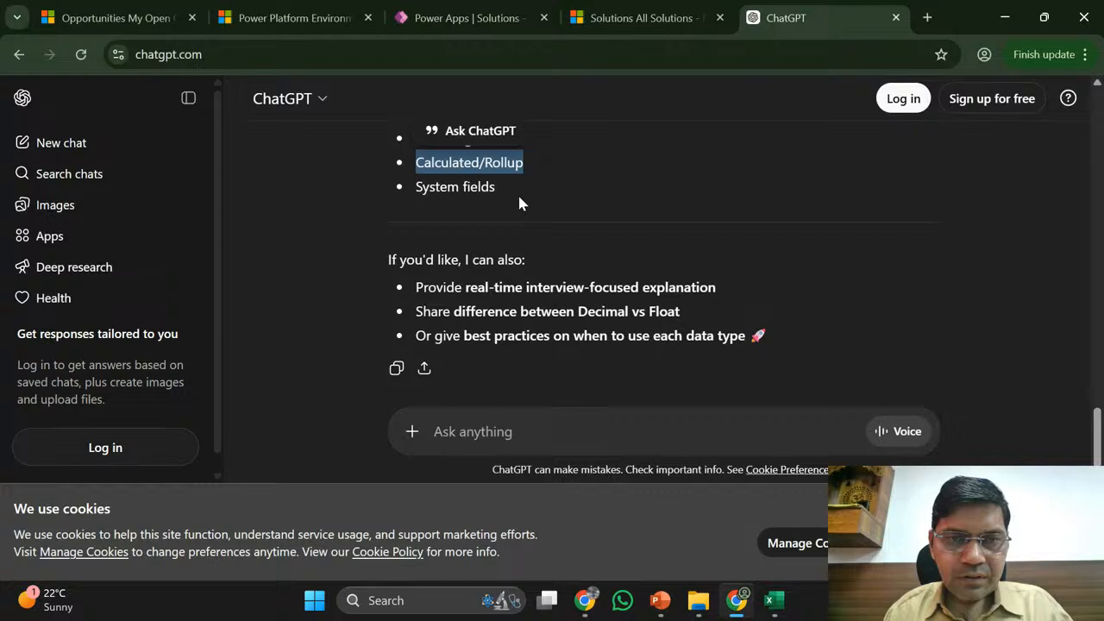
left_click(496, 187, "shift")
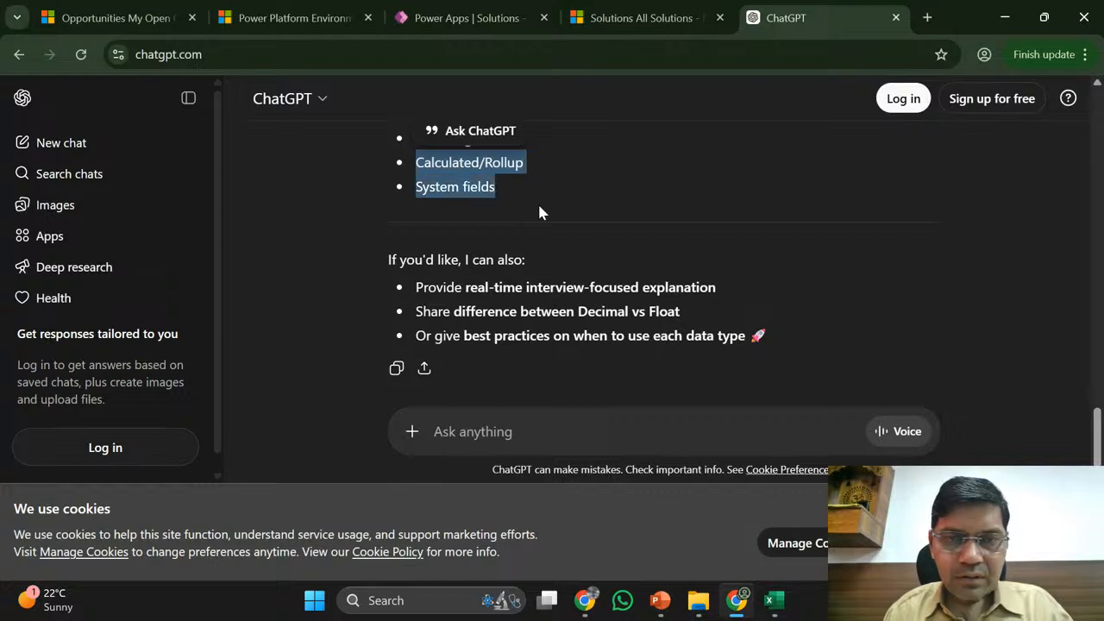
scroll(539, 211, "up", 3)
scroll(568, 296, "down", 1)
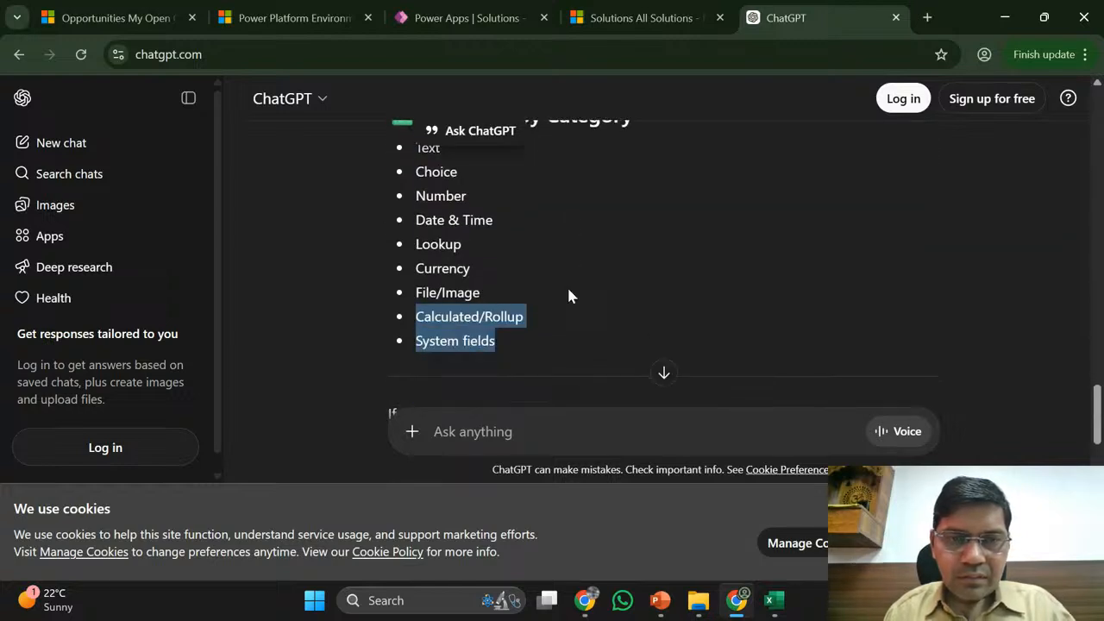
left_click(568, 296)
scroll(569, 293, "up", 1)
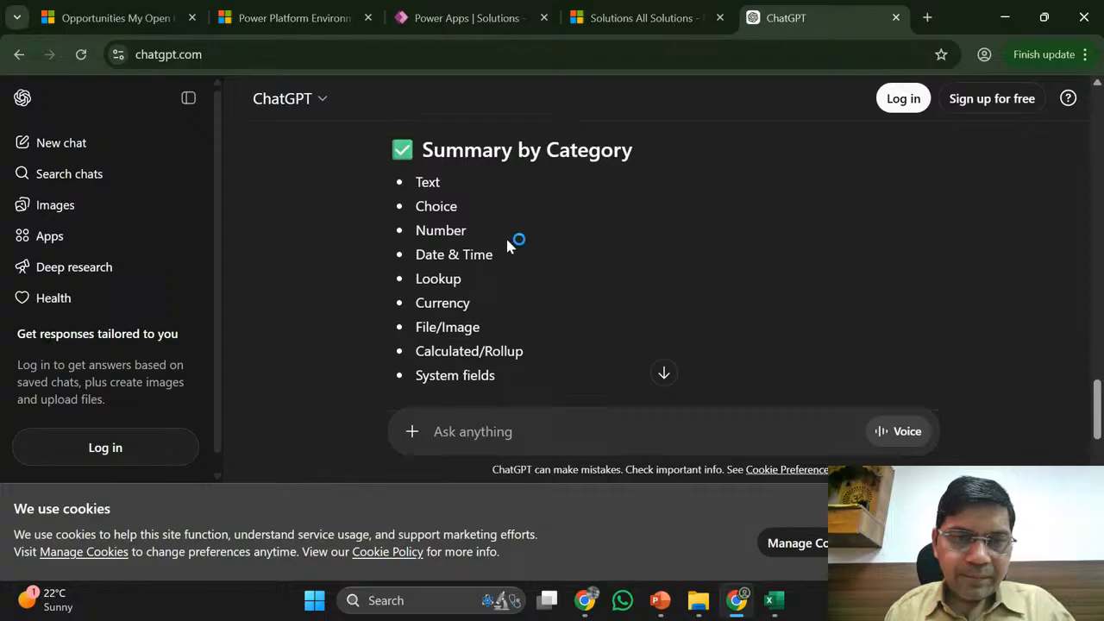
left_click_drag(417, 182, 521, 378)
key("ctrl+c")
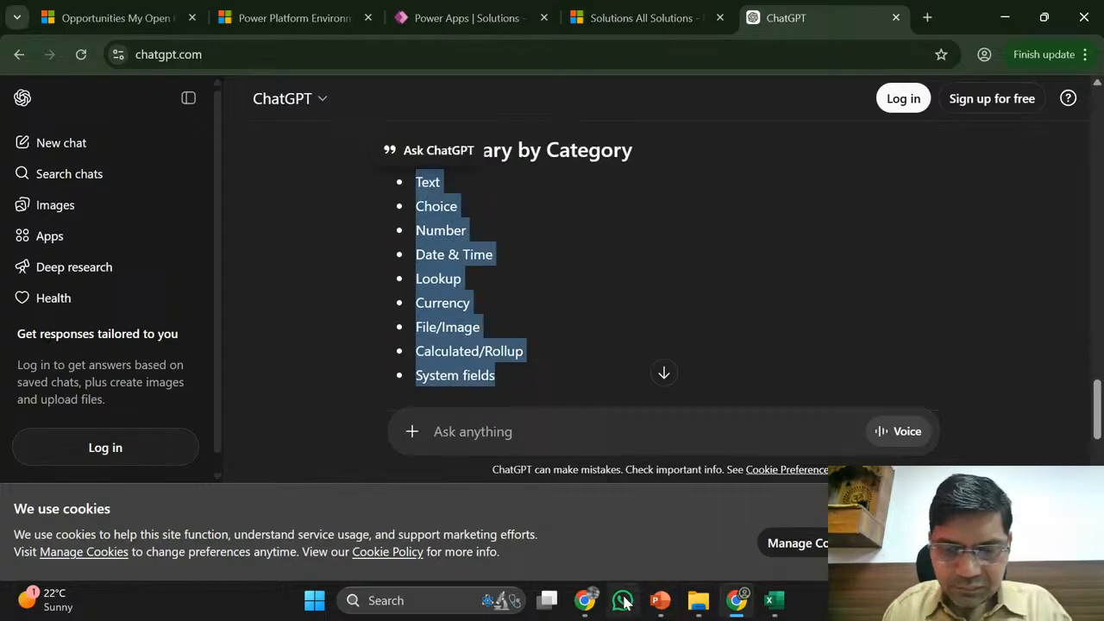
- Paste the data-type list into A5 of Sheet1 and autofit column A to fit Calculated/Rollup
left_click(774, 609)
left_click(294, 335)
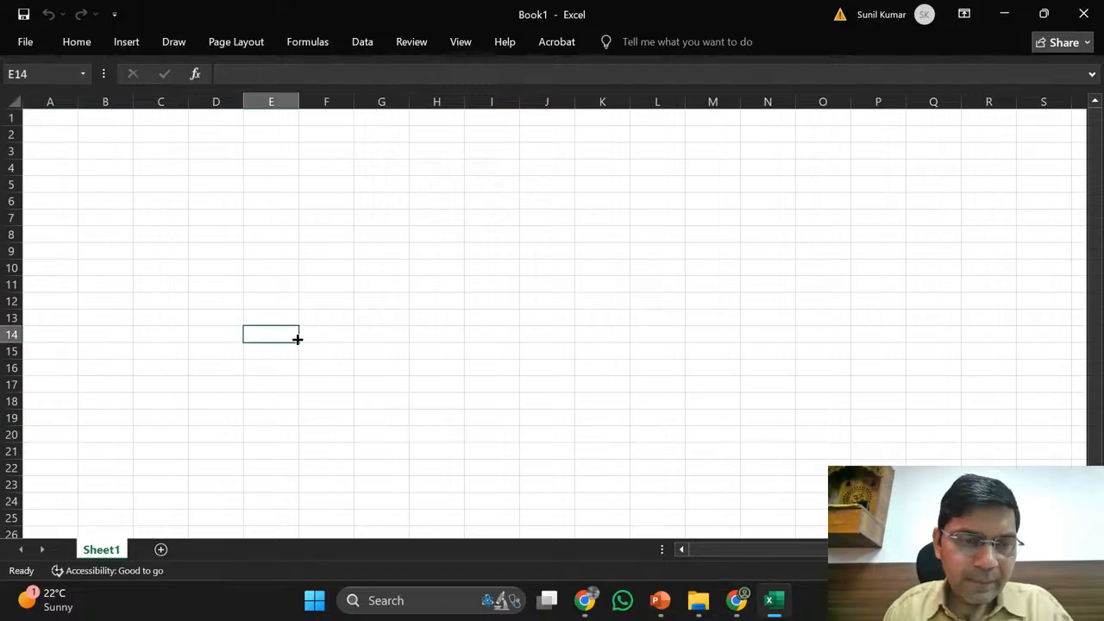
left_click(30, 184)
key("ctrl+v")
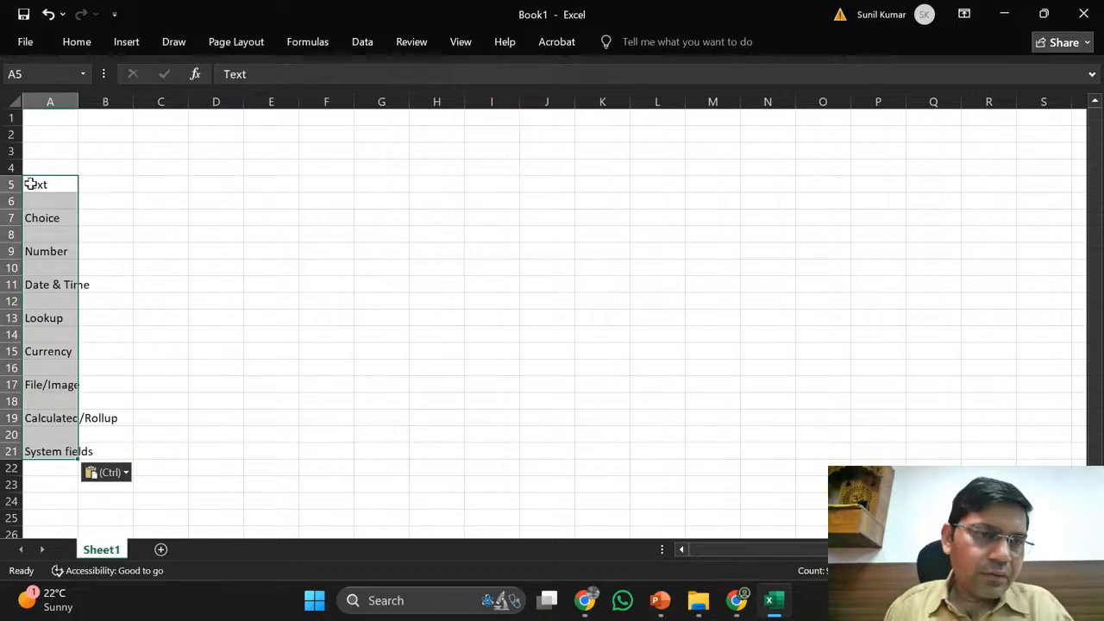
double_click(78, 102)
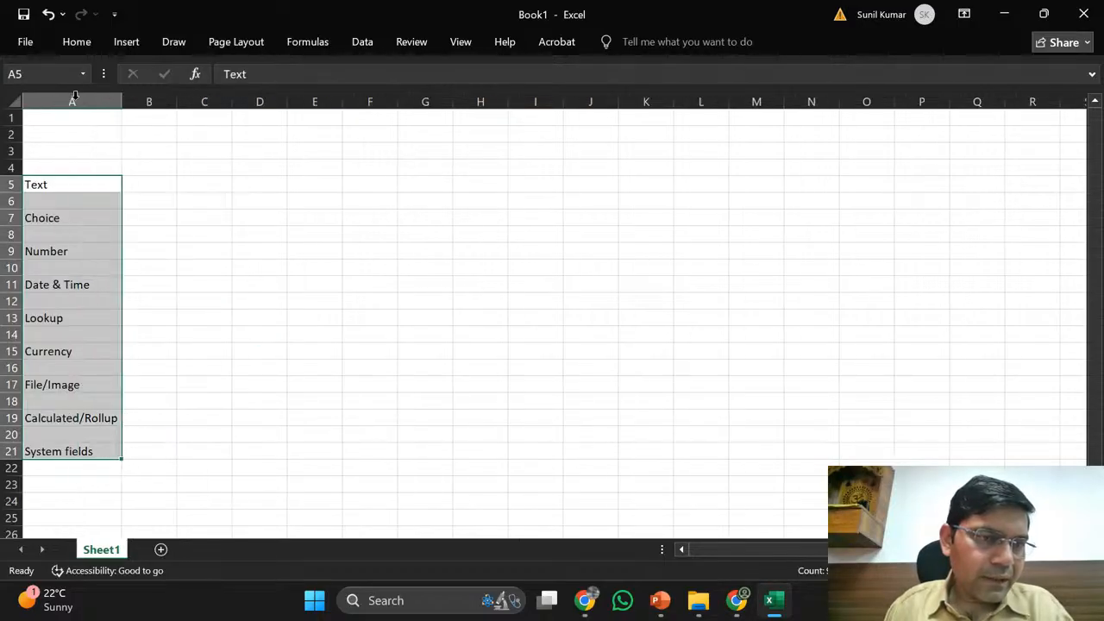
left_click(71, 102)
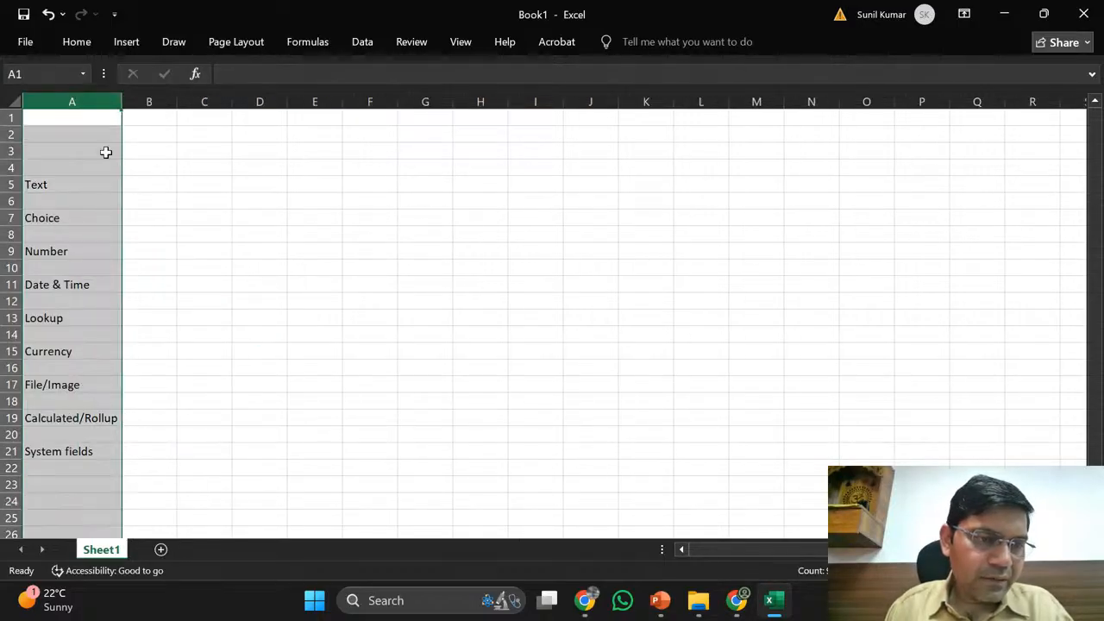
left_click(100, 287)
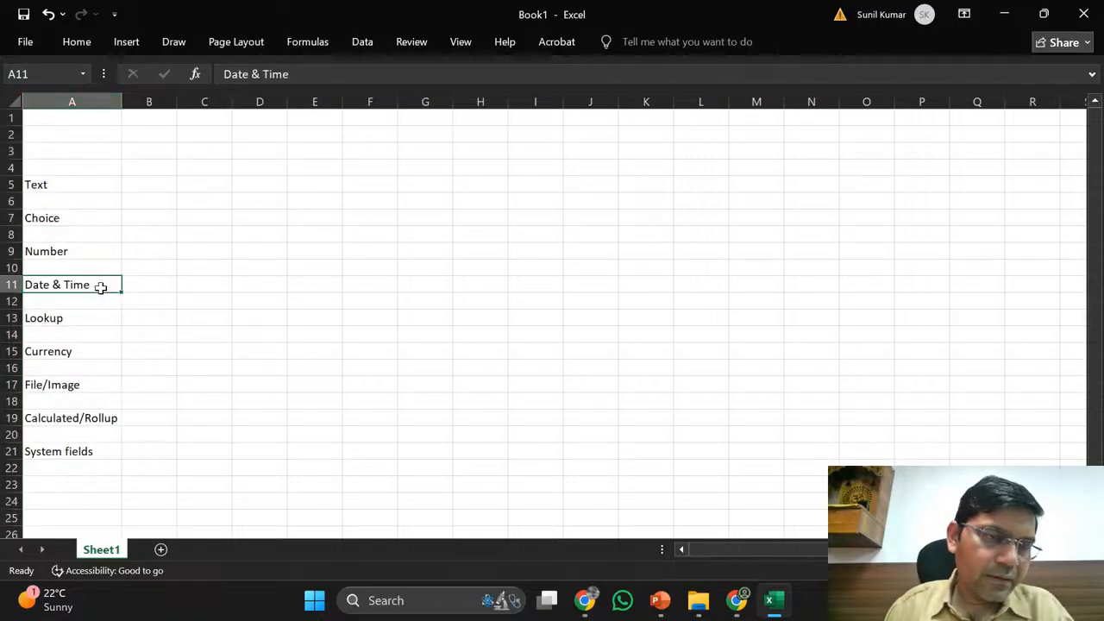
left_click(62, 171)
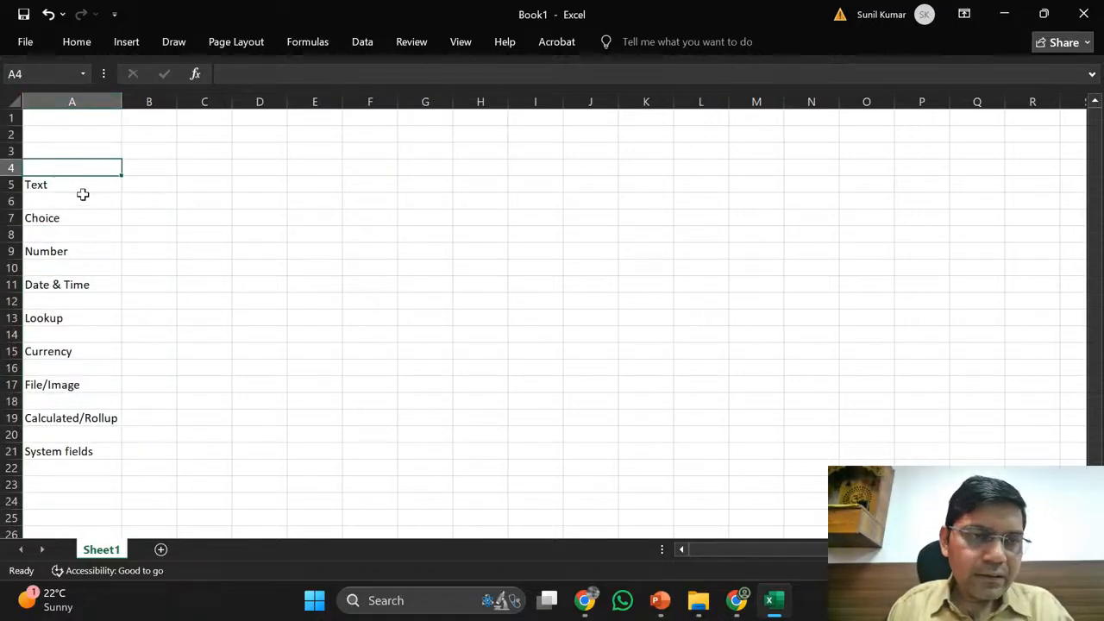
left_click(80, 186)
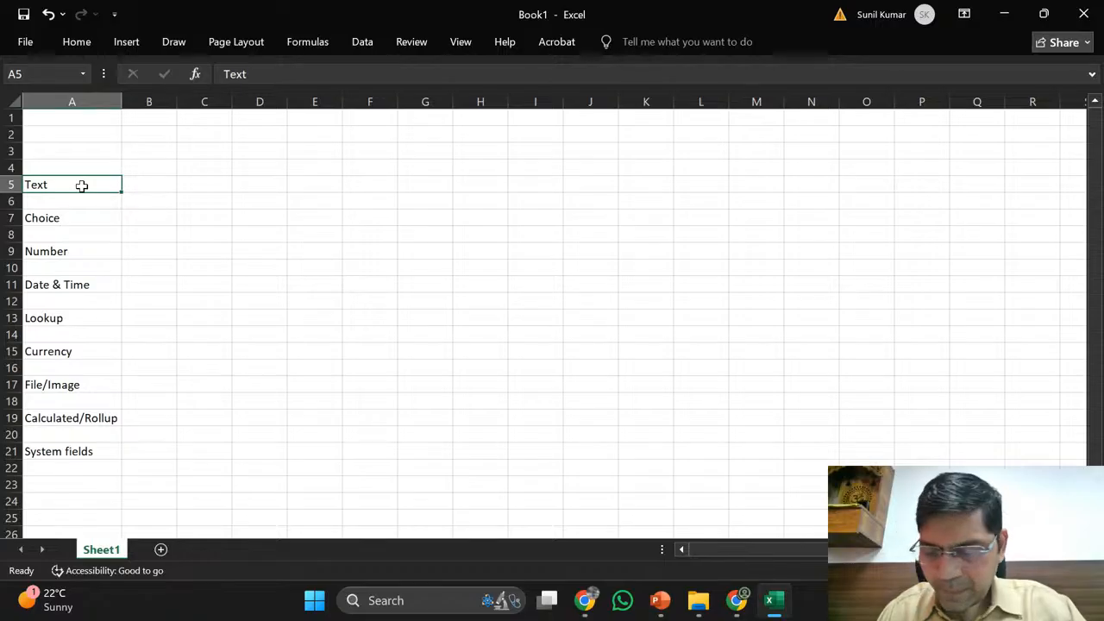
- Step down column B beside each data type from Text to System fields
key("Right")
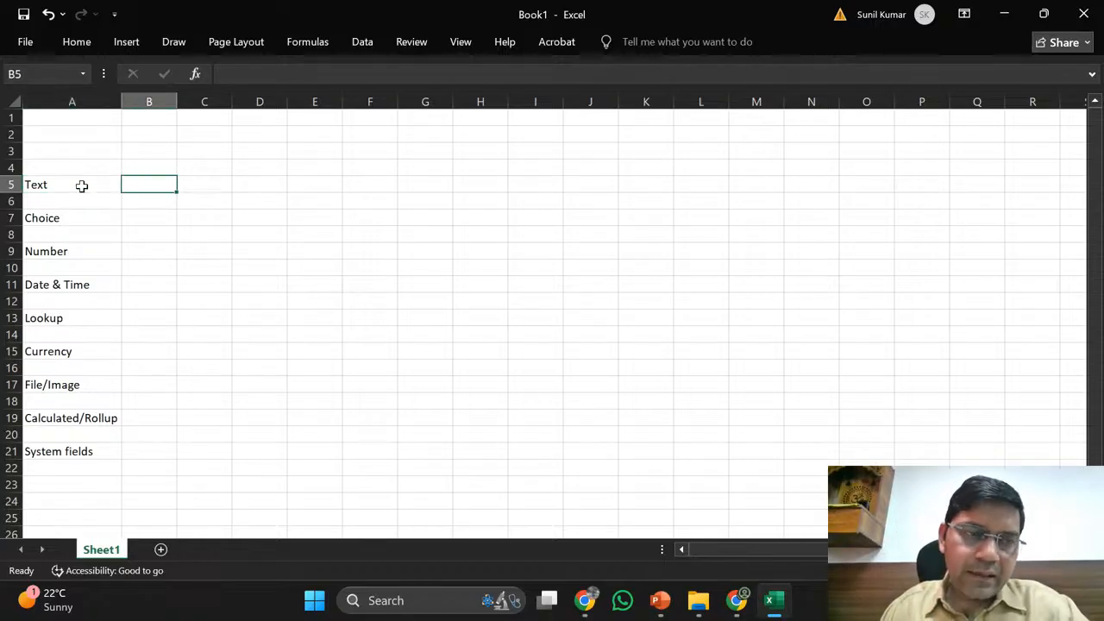
key("Up")
key("Up")
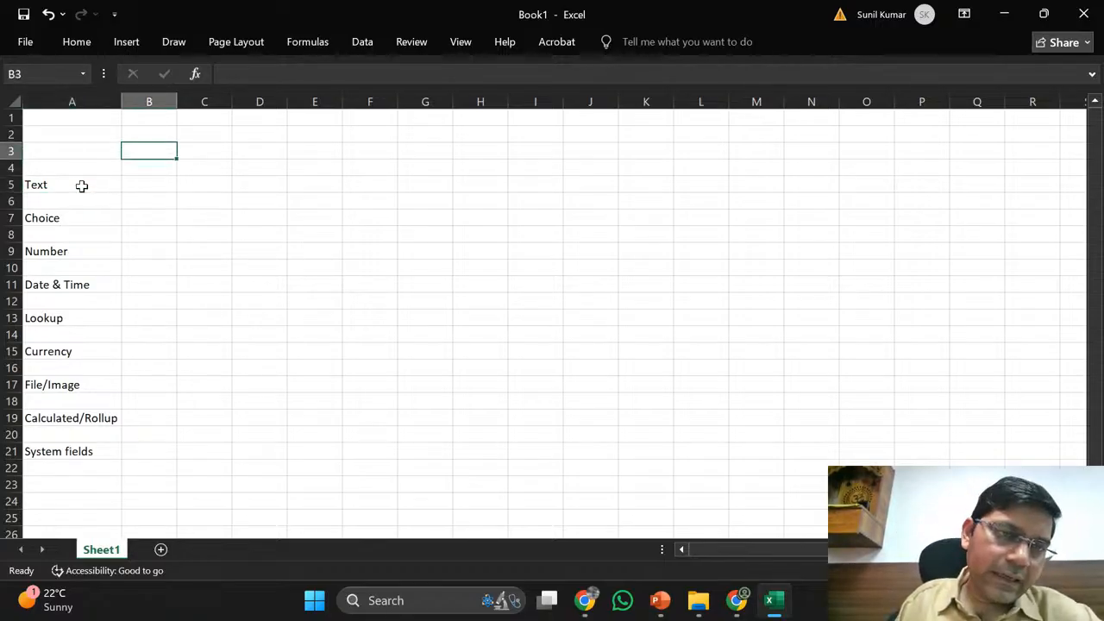
key("Down")
key("Down")
key("Left")
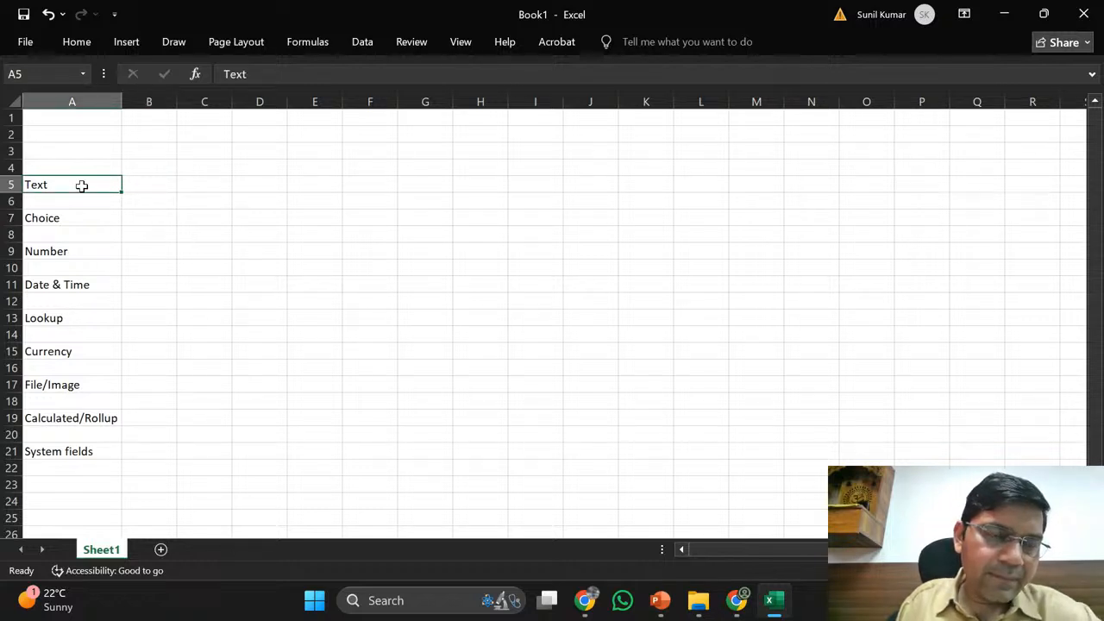
key("Right")
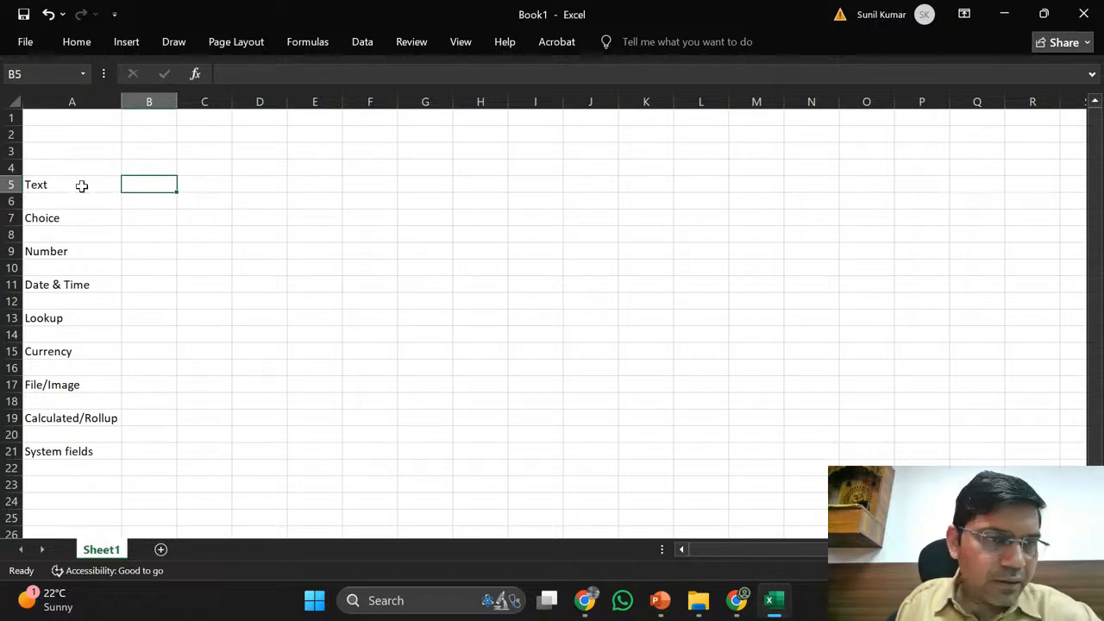
key("Down")
key("Down")
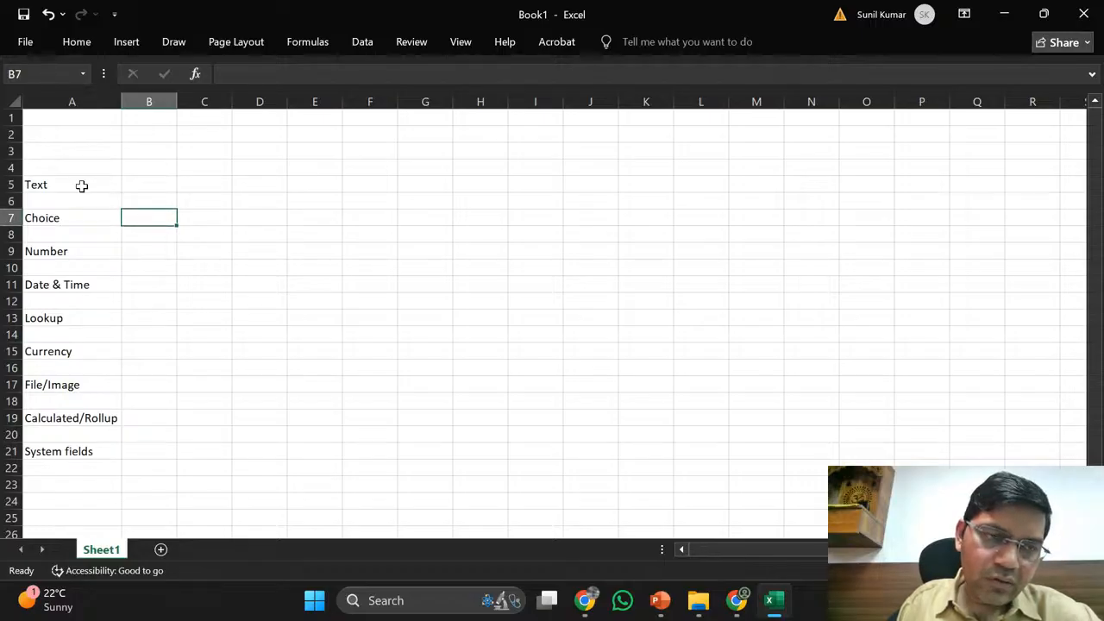
key("Down")
key("Down")
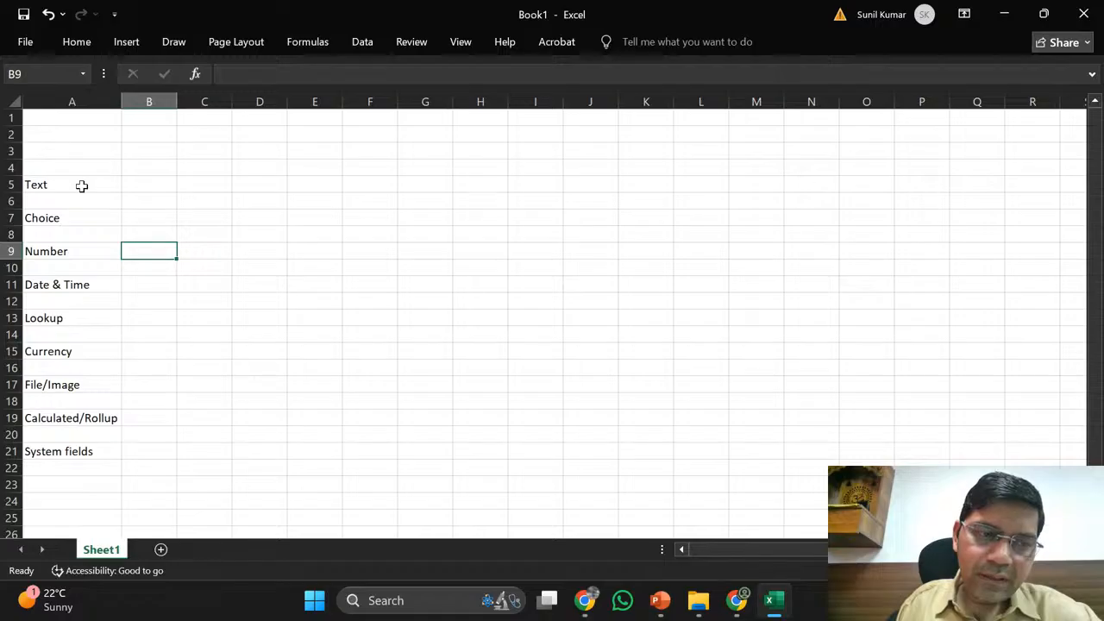
key("Down")
key("Down")
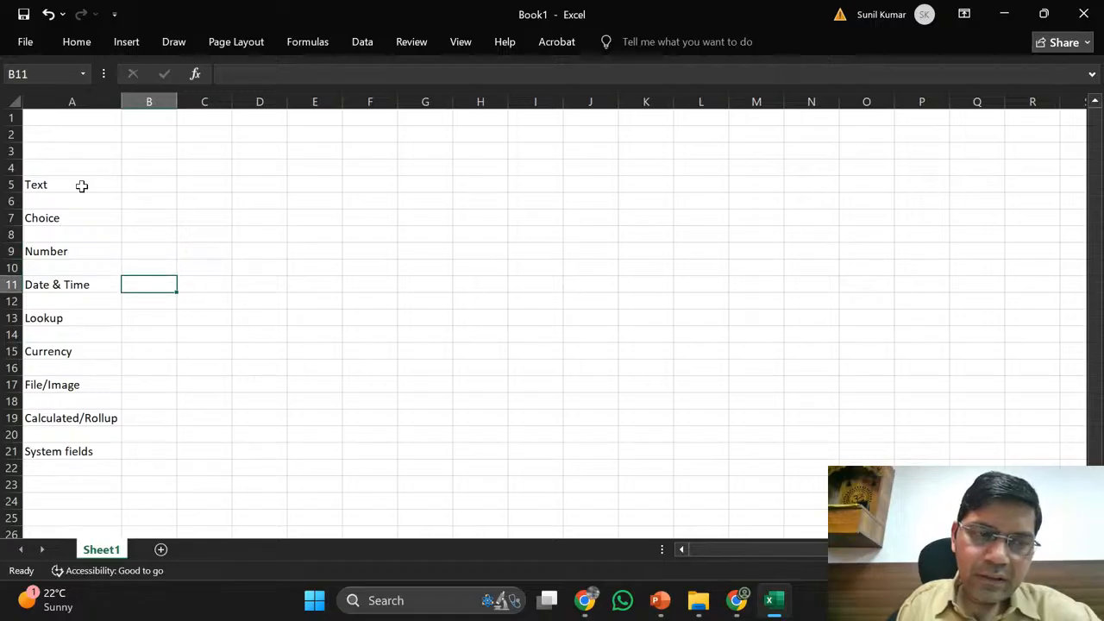
key("Down")
key("Down")
key("Down")
key("Down")
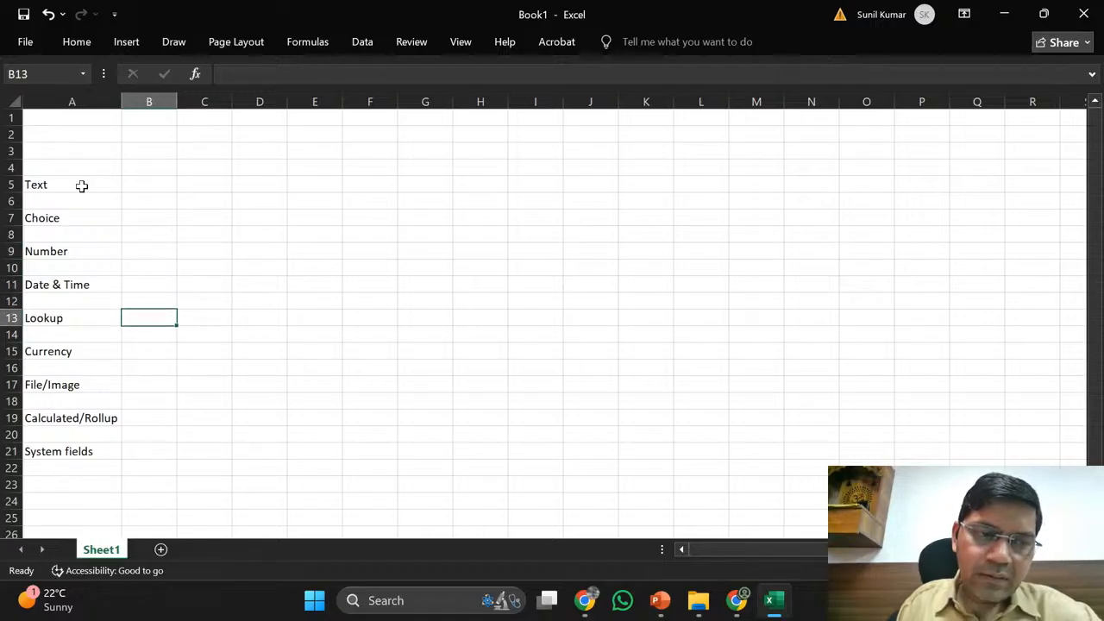
key("Down")
key("Down")
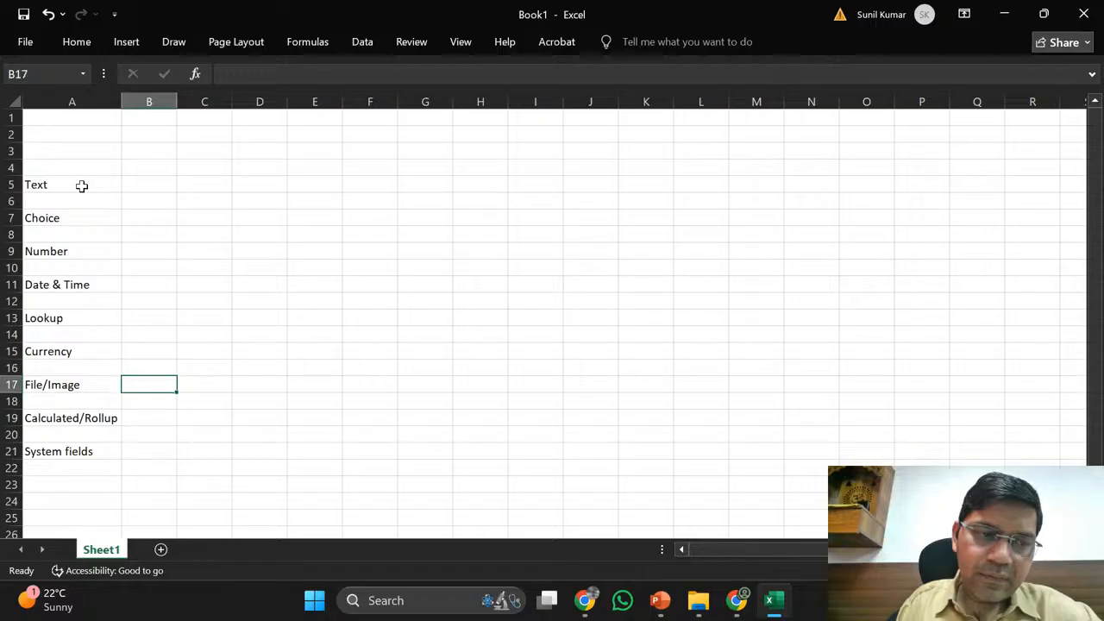
key("Down")
key("Down")
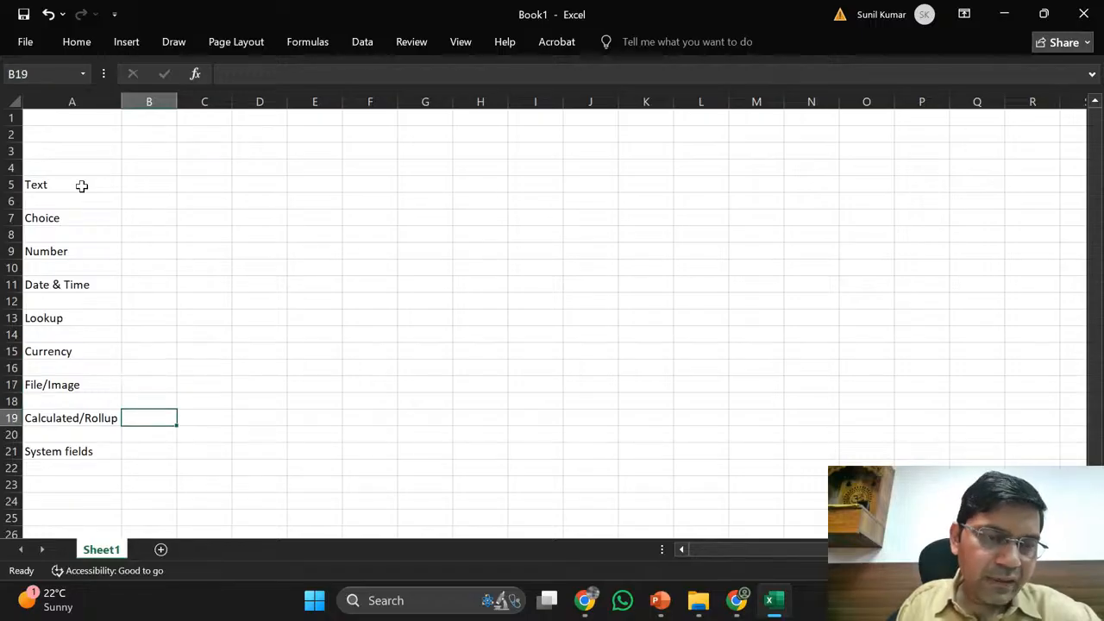
key("Down")
key("Down")
key("Down")
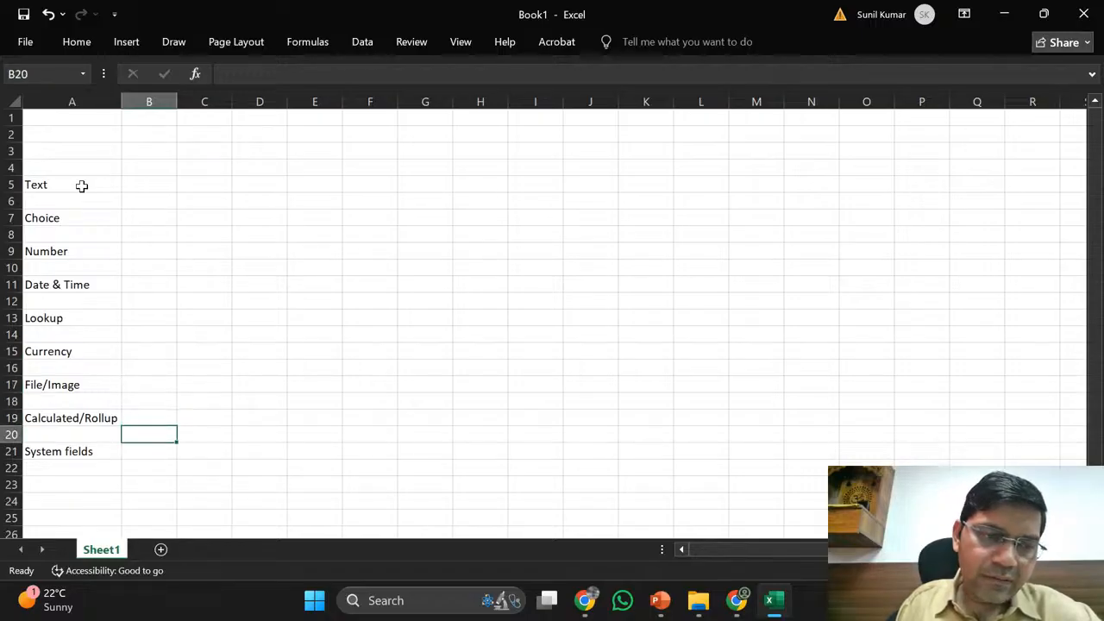
key("Up")
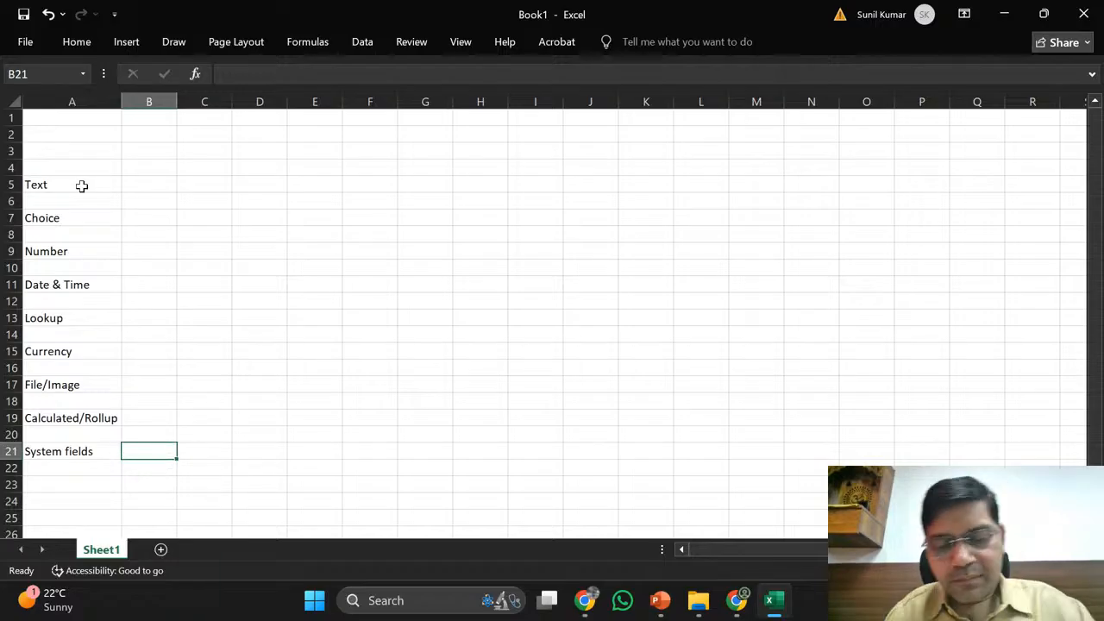
key("alt+Tab")
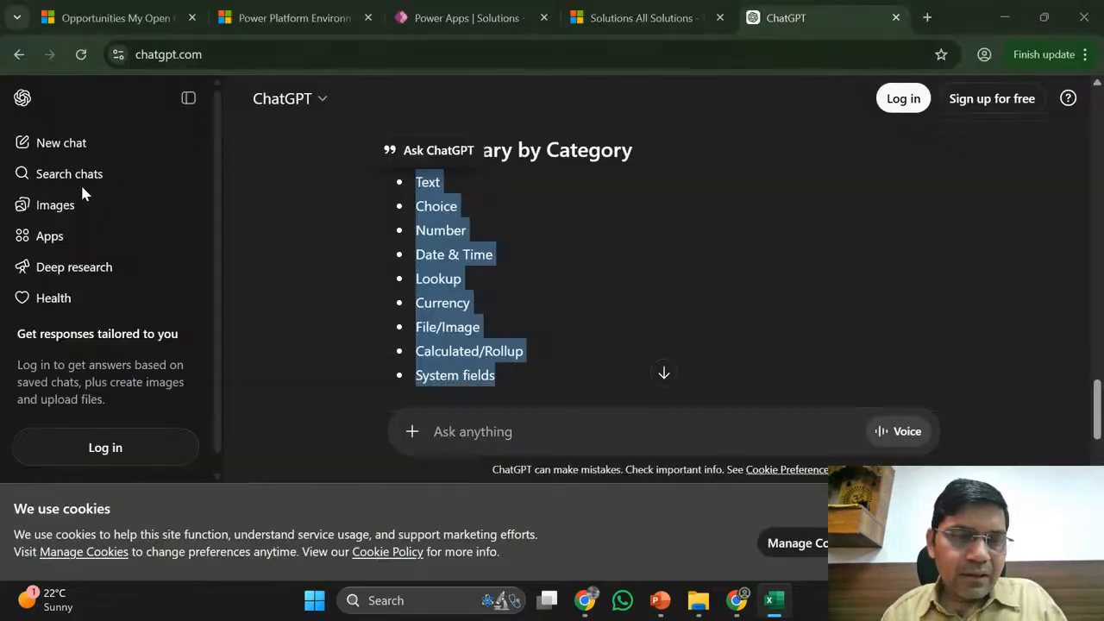
- Dismiss the chat-history popover and select the answer from '1. Text Fields' through the Rollup Column row
left_click(81, 180)
left_click(693, 207)
left_click(692, 207)
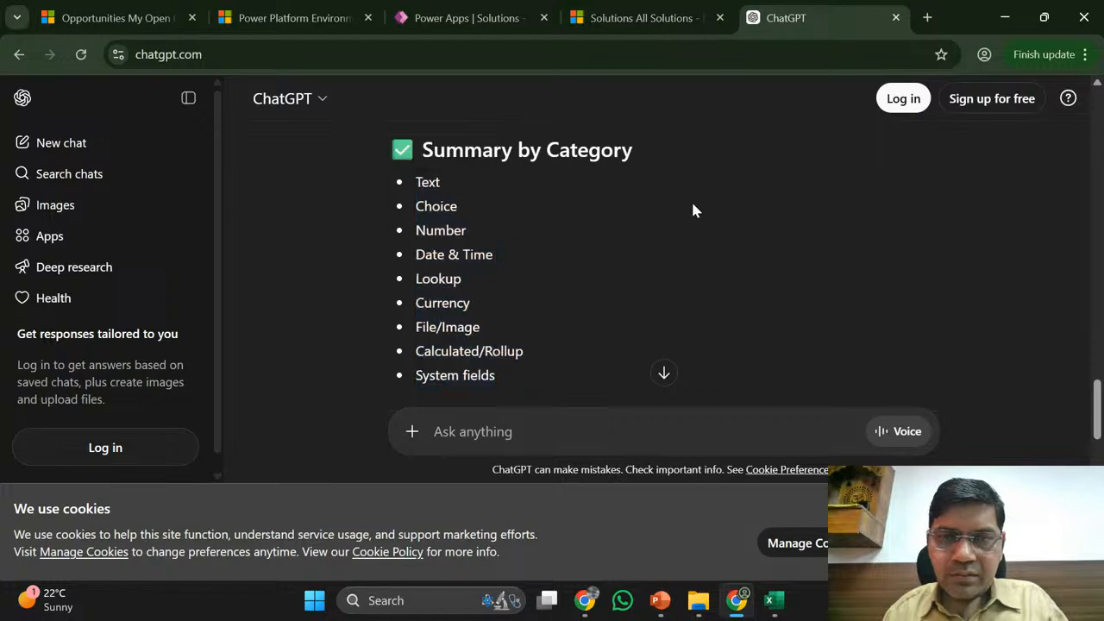
scroll(693, 207, "up", 4)
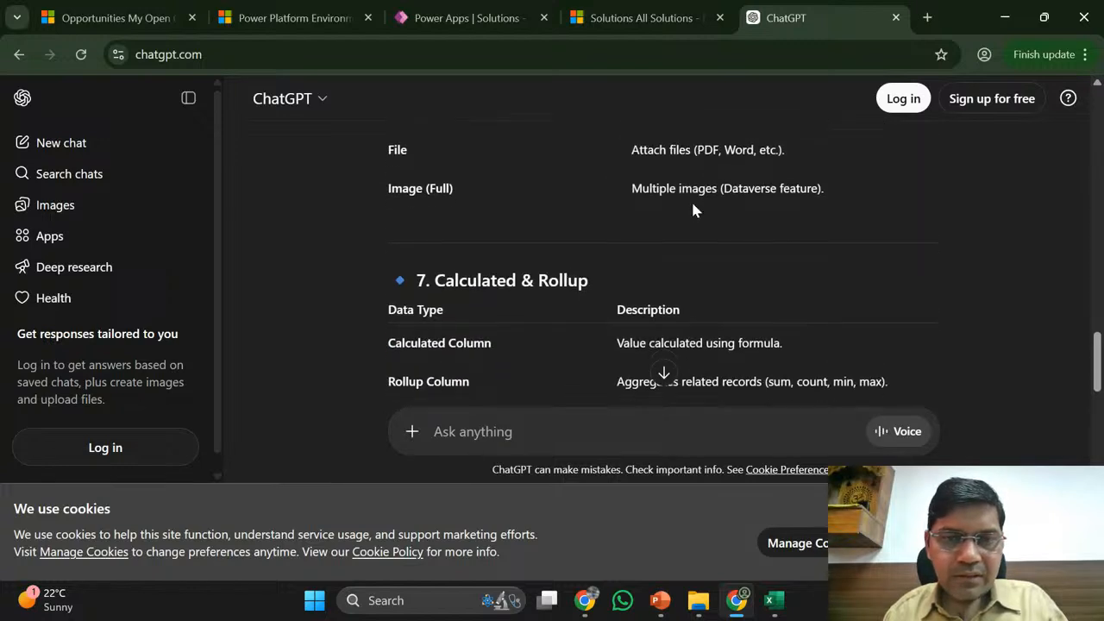
scroll(693, 210, "up", 3)
scroll(693, 209, "down", 3)
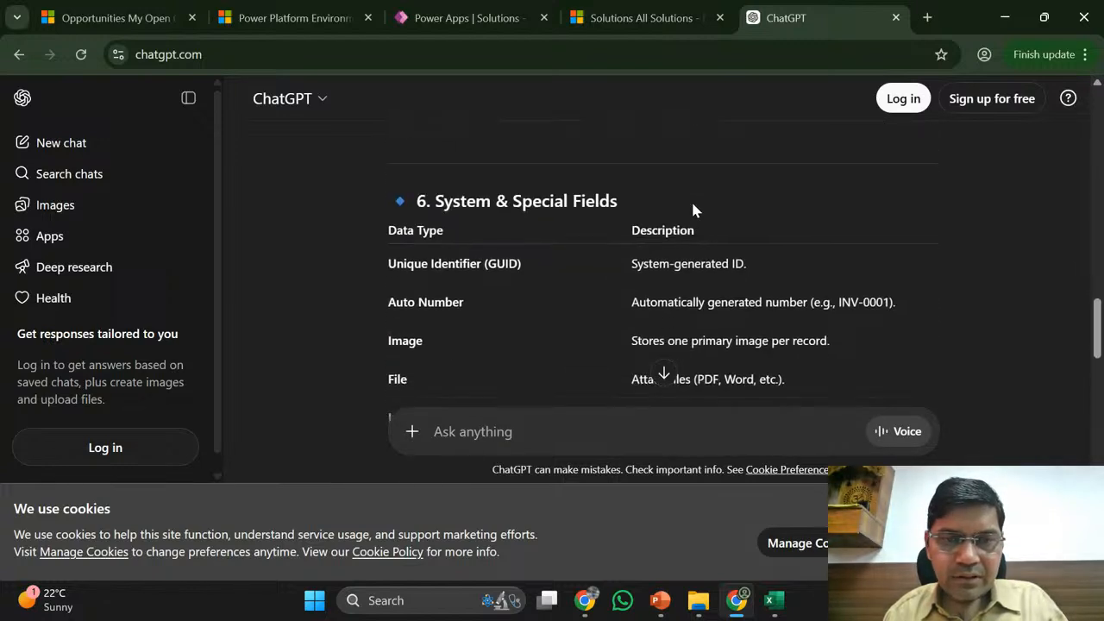
scroll(693, 209, "down", 3)
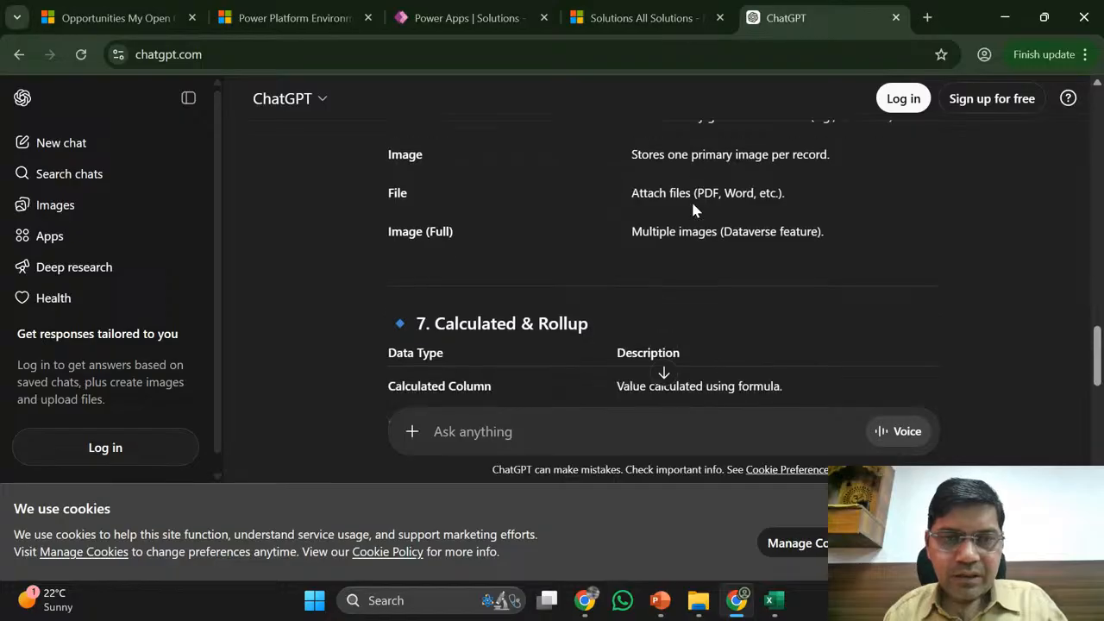
scroll(693, 209, "down", 1)
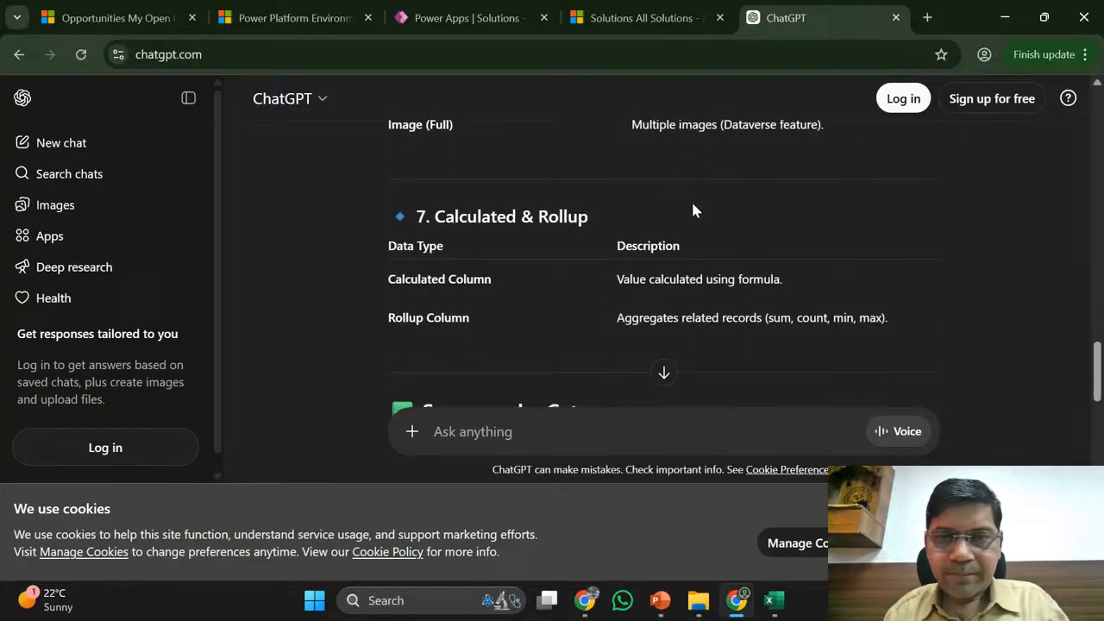
scroll(757, 345, "down", 1)
scroll(757, 346, "down", 1)
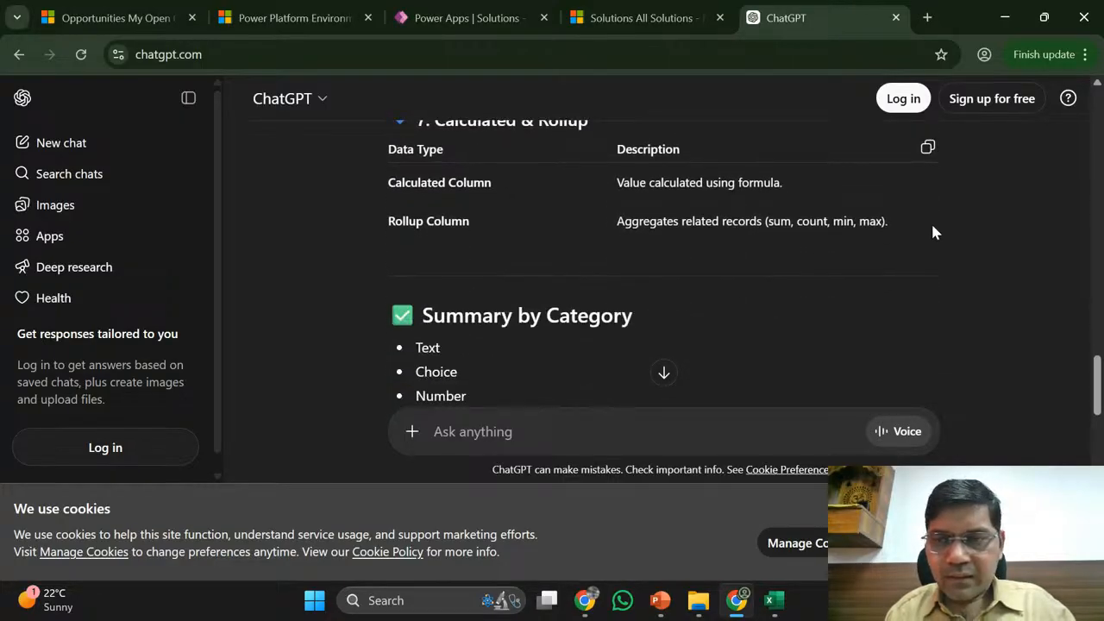
left_click_drag(892, 216, 390, 334)
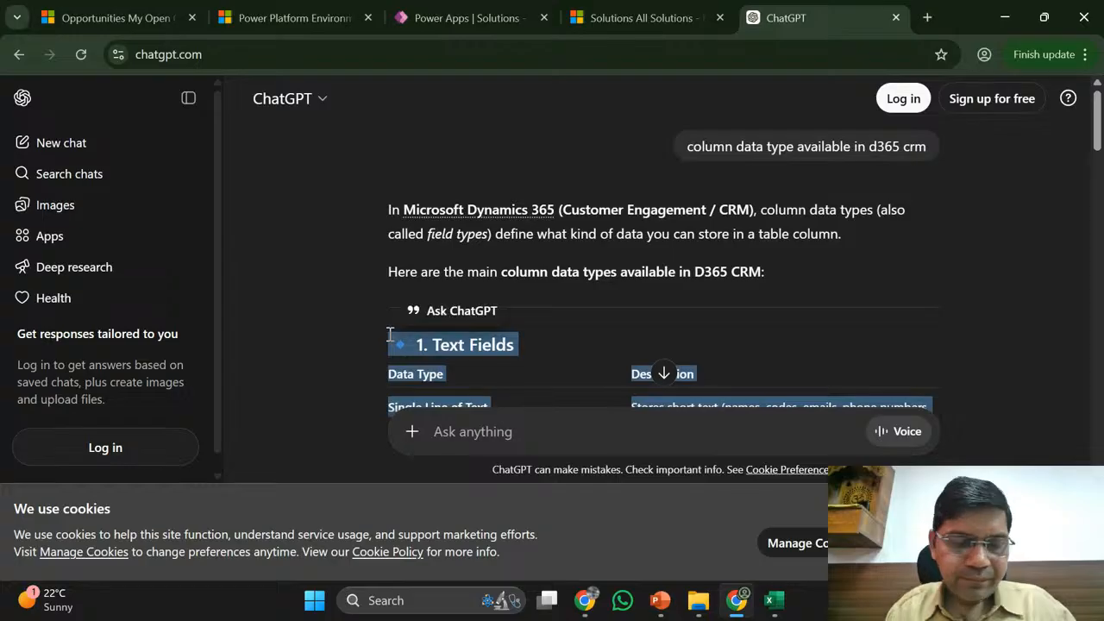
- Paste the data-type reference into a new blank Word document, then bring YouTube Studio forward
key("super")
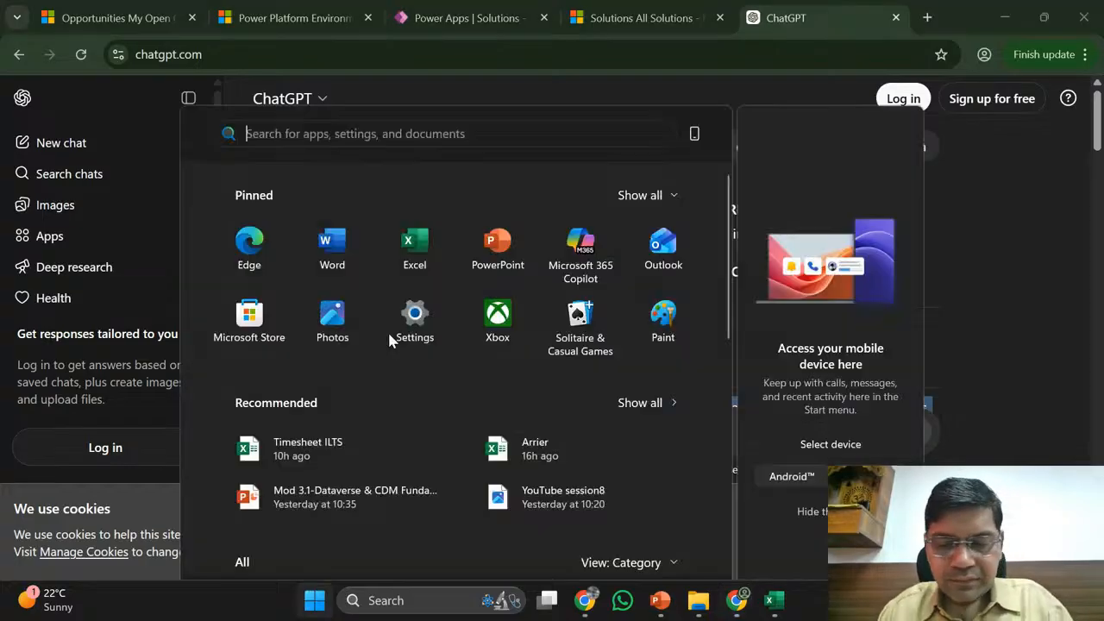
type("wor")
key("Return")
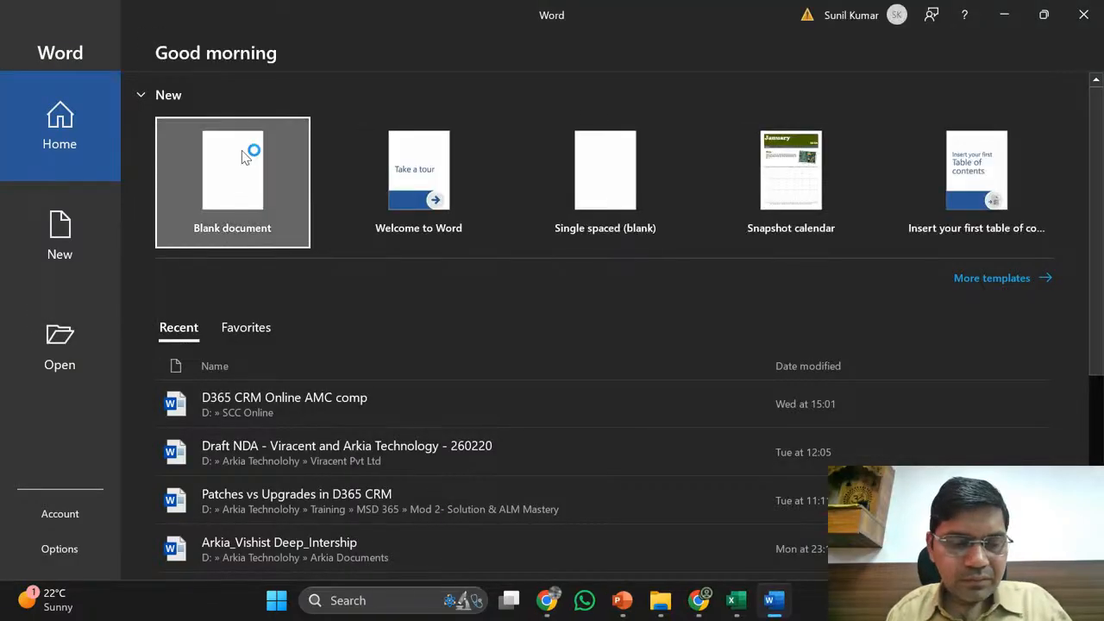
left_click(242, 151)
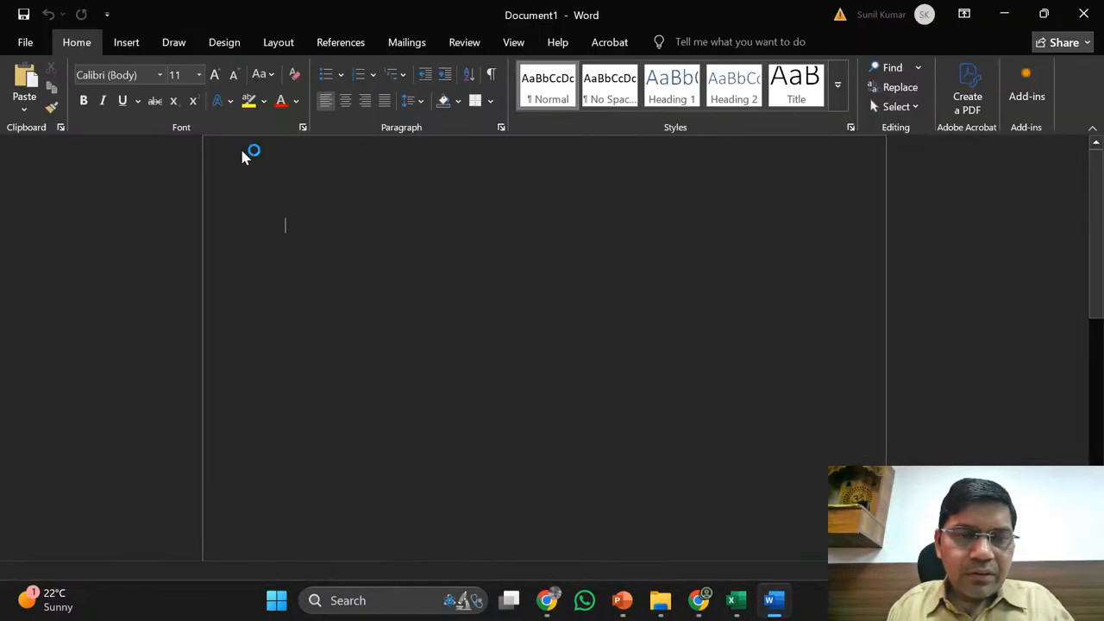
key("ctrl+v")
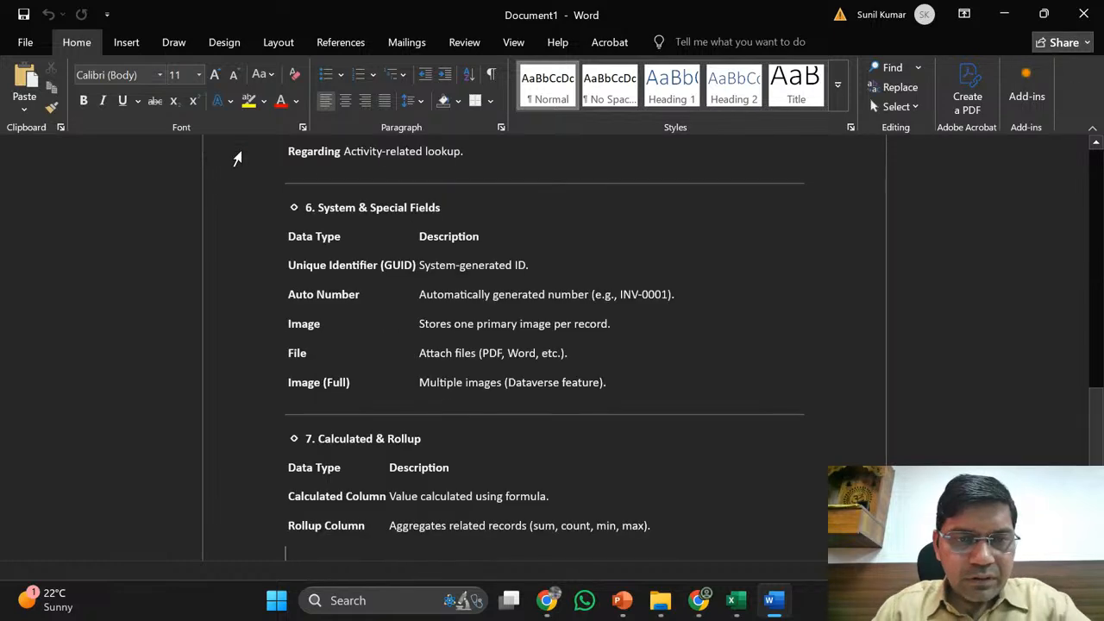
key("ctrl+Home")
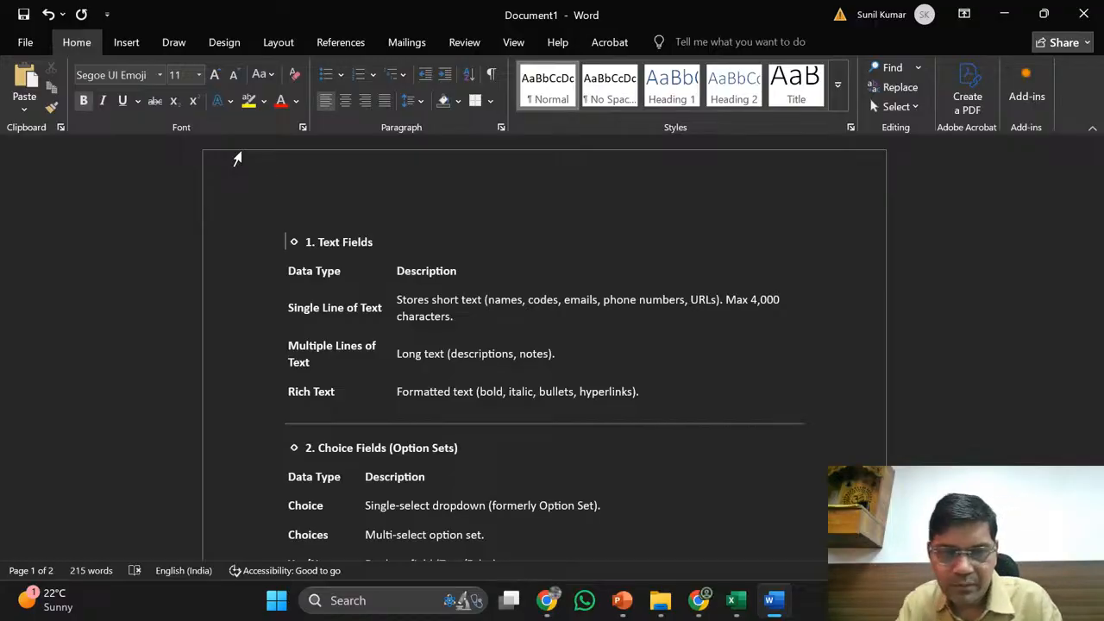
left_click(545, 600)
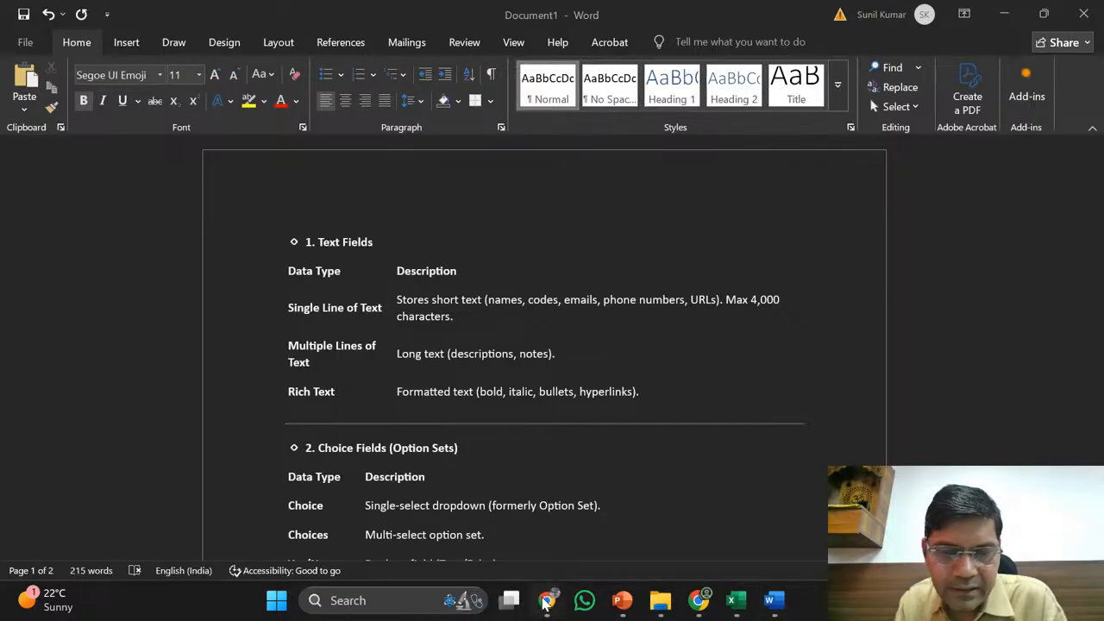
left_click(434, 491)
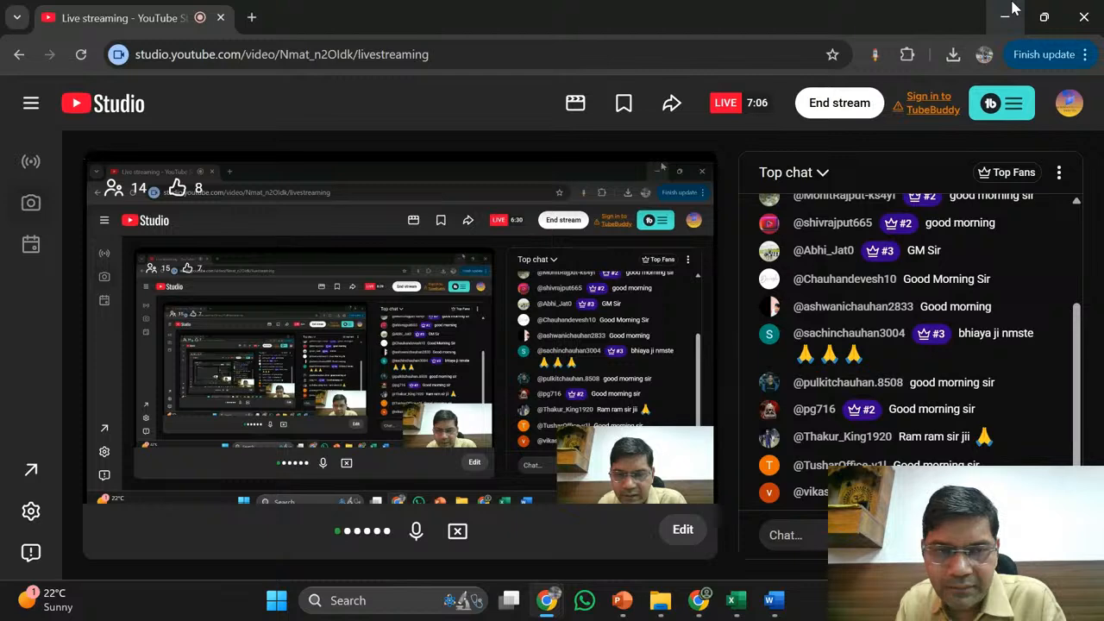
- Minimise the YouTube Studio browser so Word's Document1 data-type tables are back in focus
left_click(1014, 9)
left_click(412, 278)
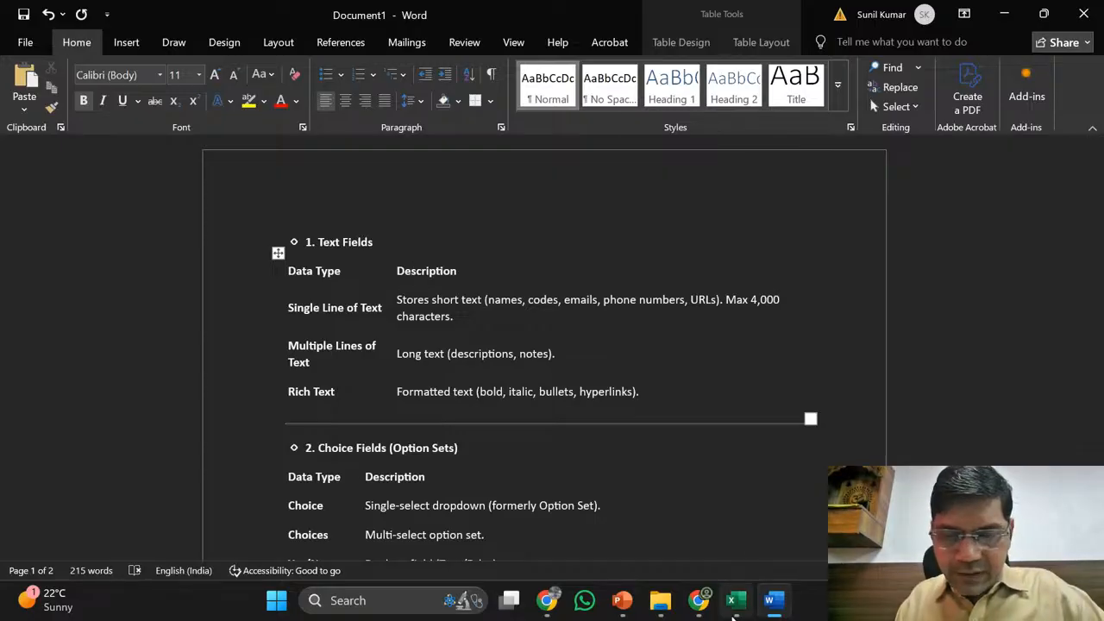
- Add Sheet2 to the Excel workbook and enter the heading S.No in A1
mouse_move(733, 609)
left_click(722, 525)
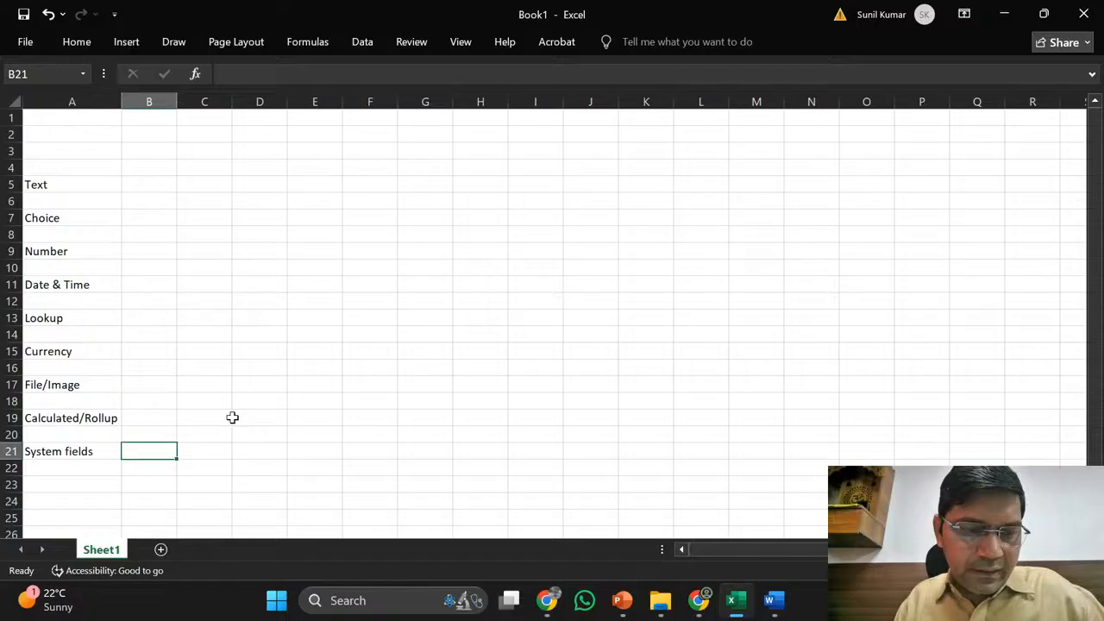
left_click(161, 551)
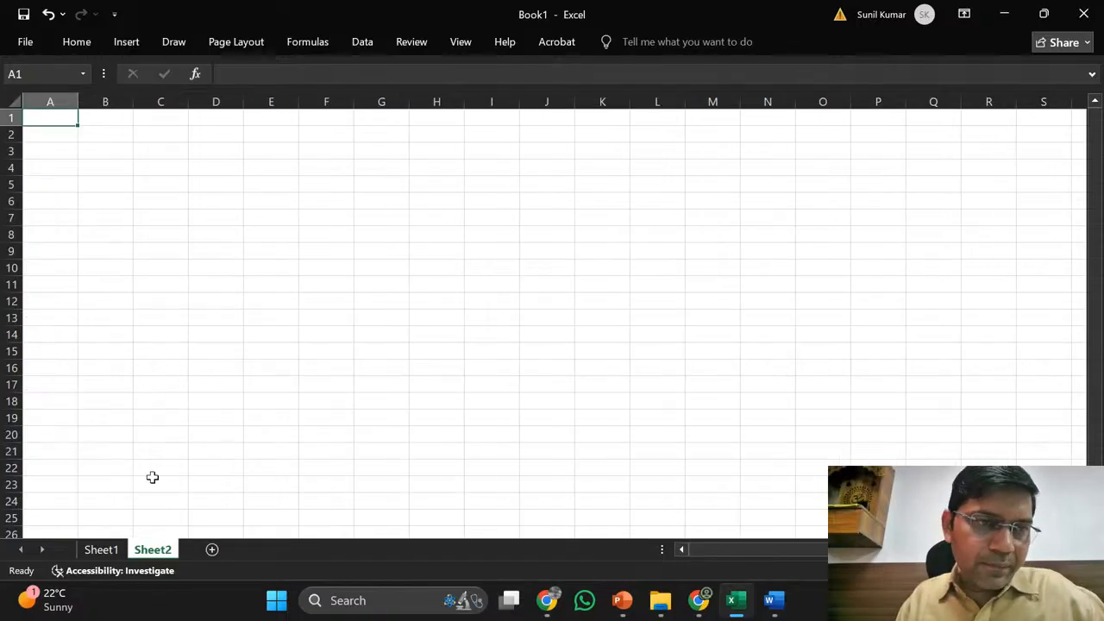
left_click(59, 132)
key("Up")
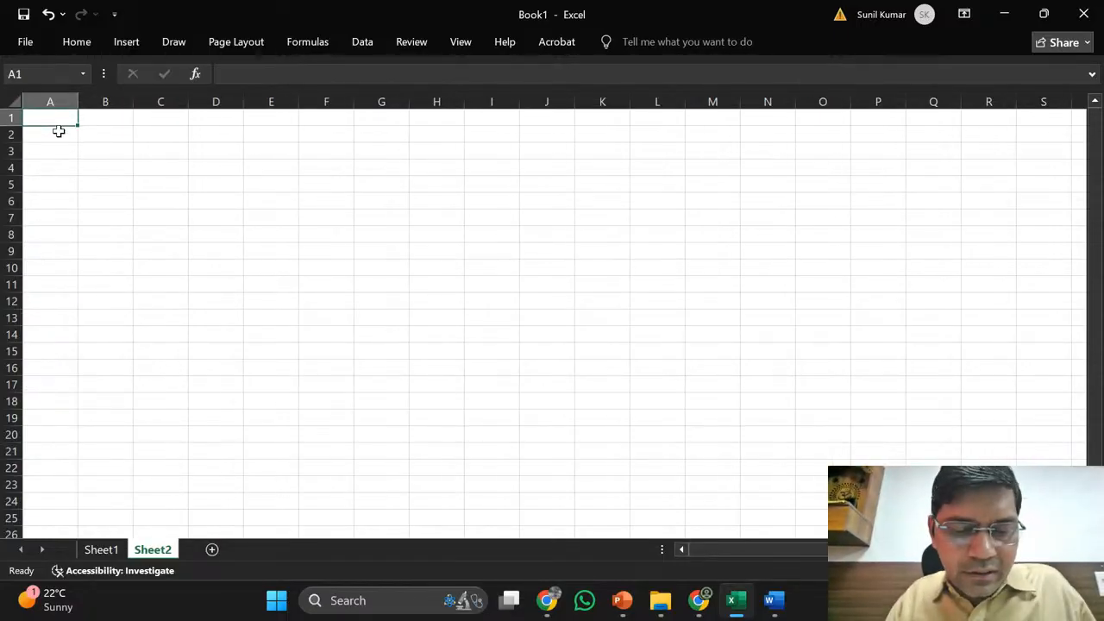
type("S.No")
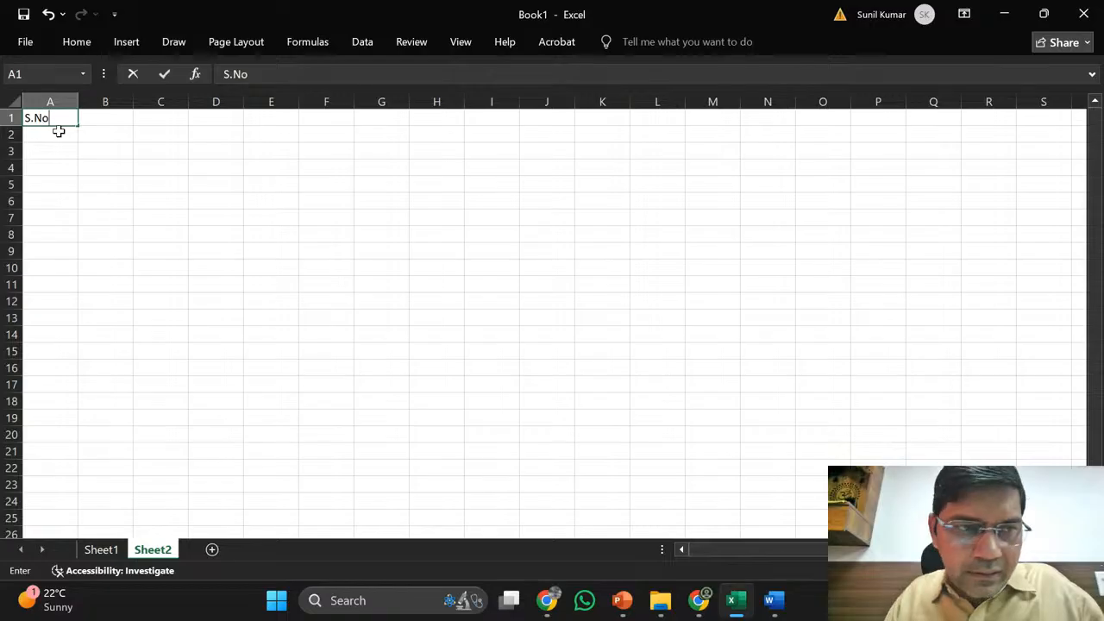
key("ctrl+Return")
key("Right")
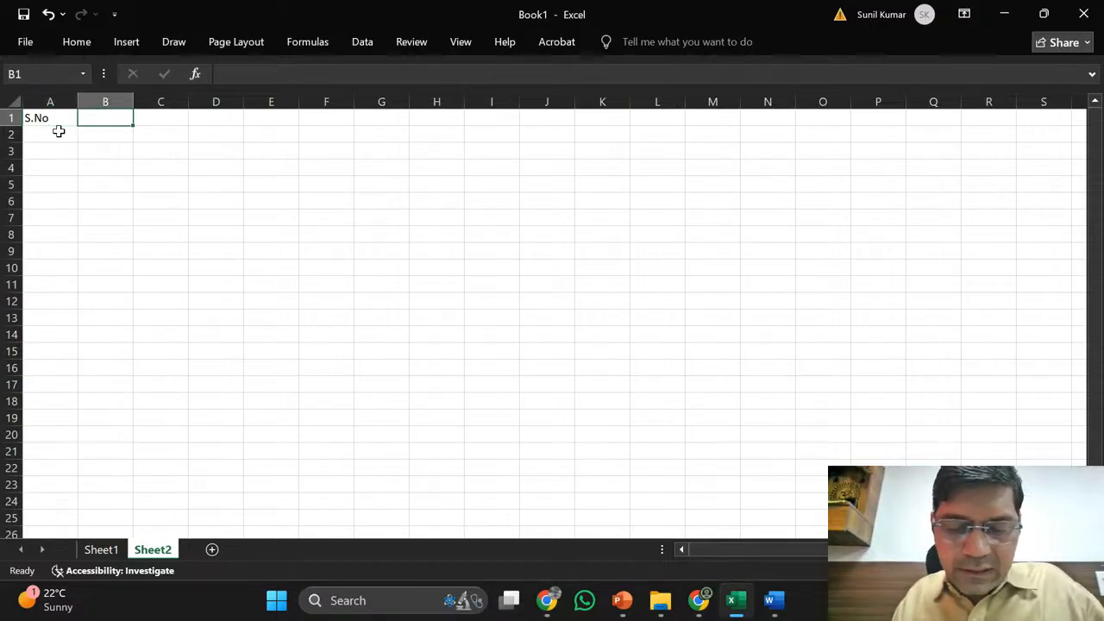
- Enter headings Name, Mobile, Email, Add, Model and Budget across B1:G1
type("Name")
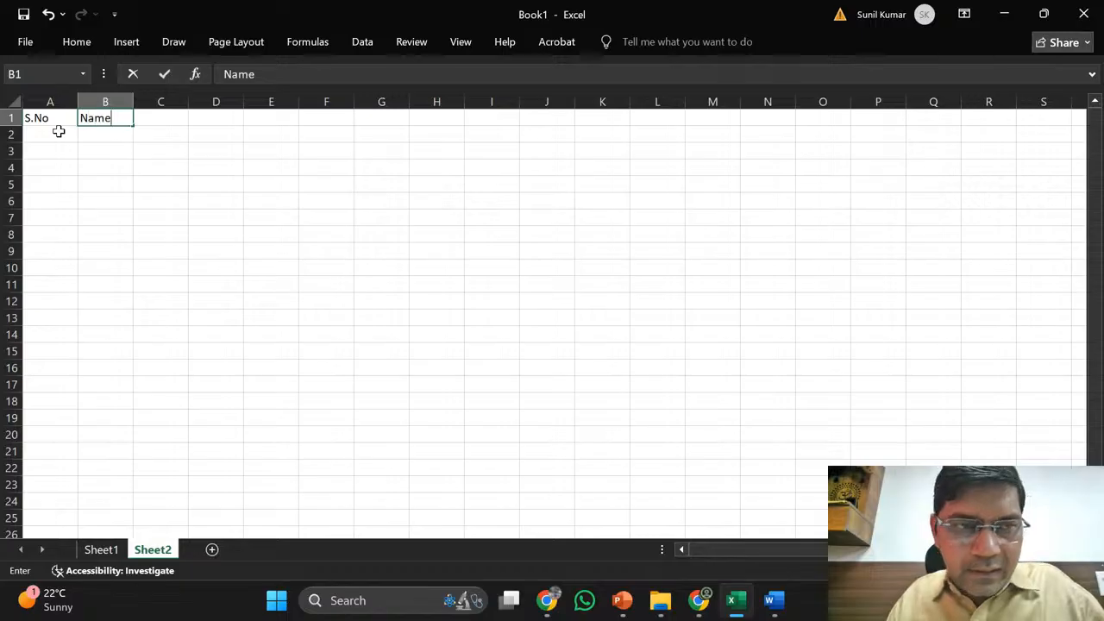
key("Tab")
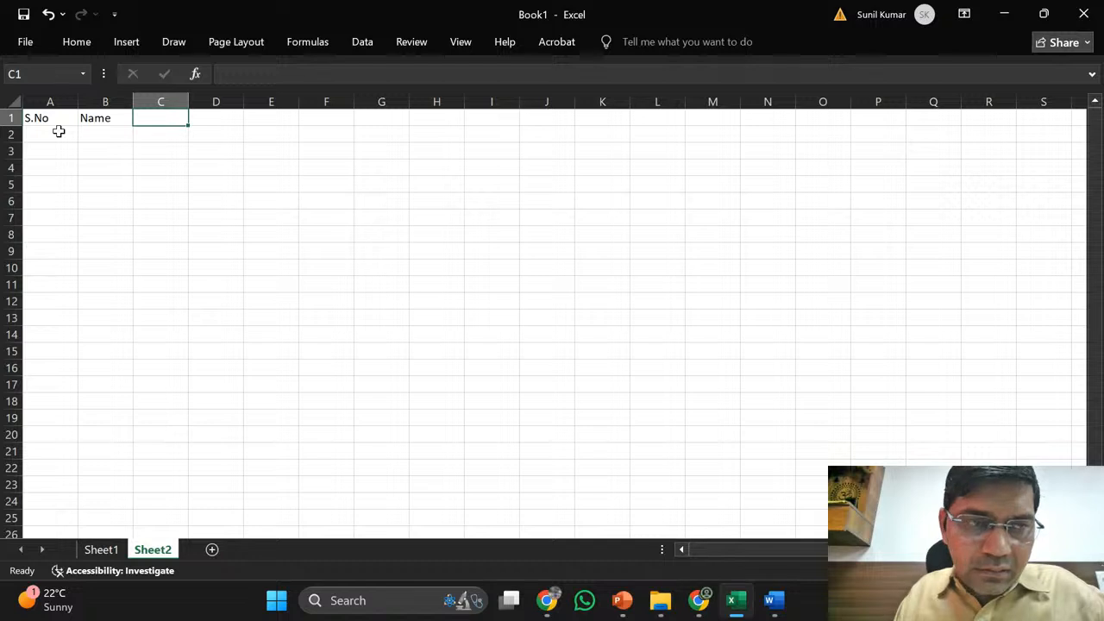
type("Mo")
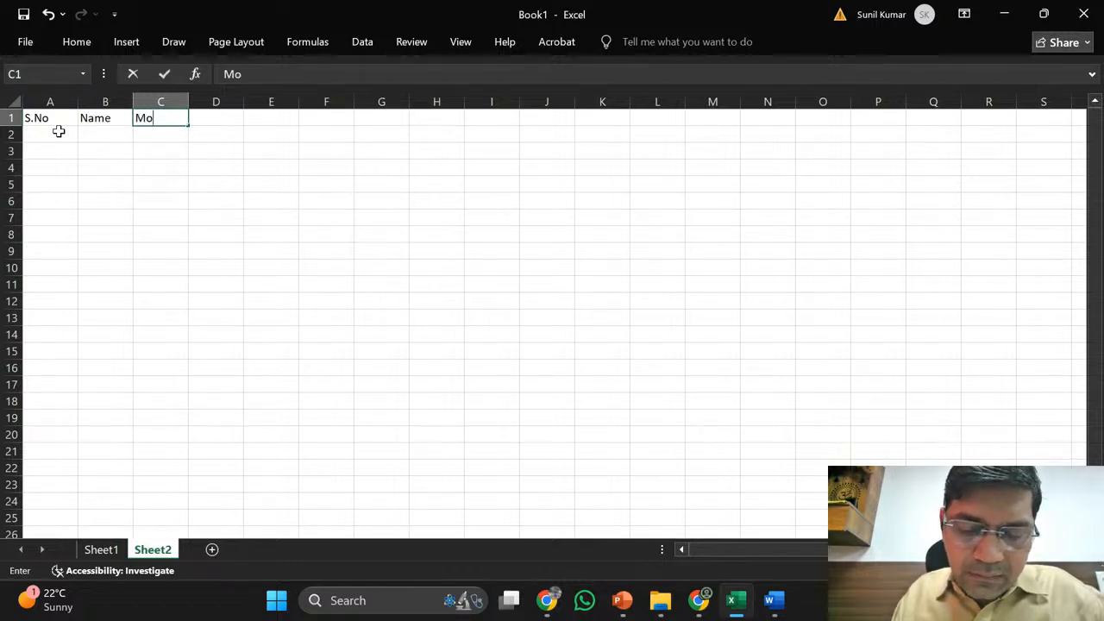
type("bile")
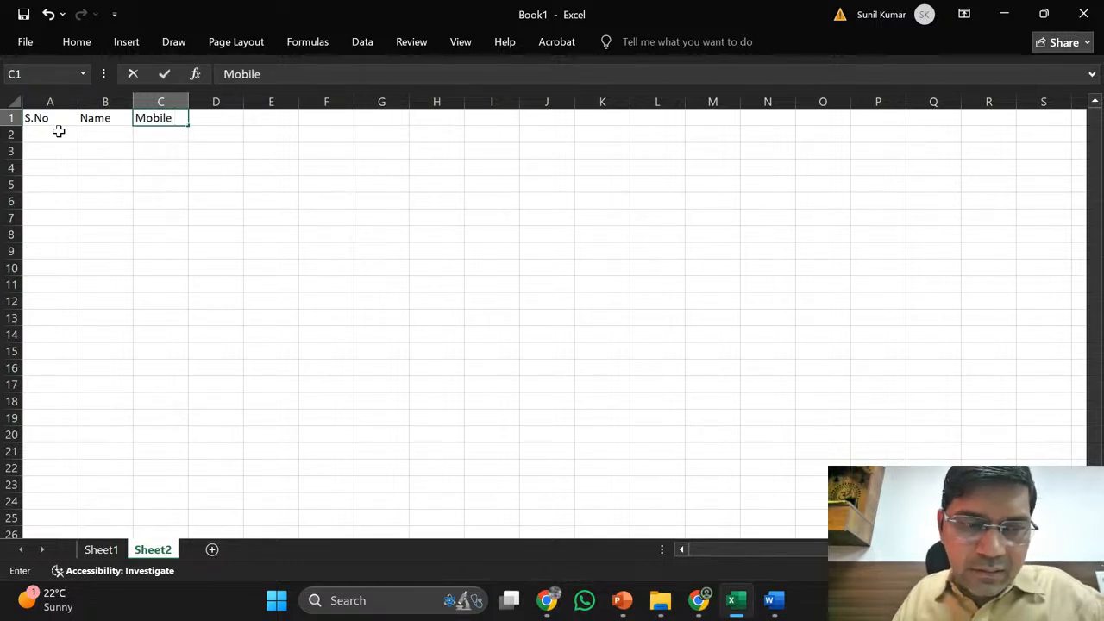
key("Tab")
type("Email")
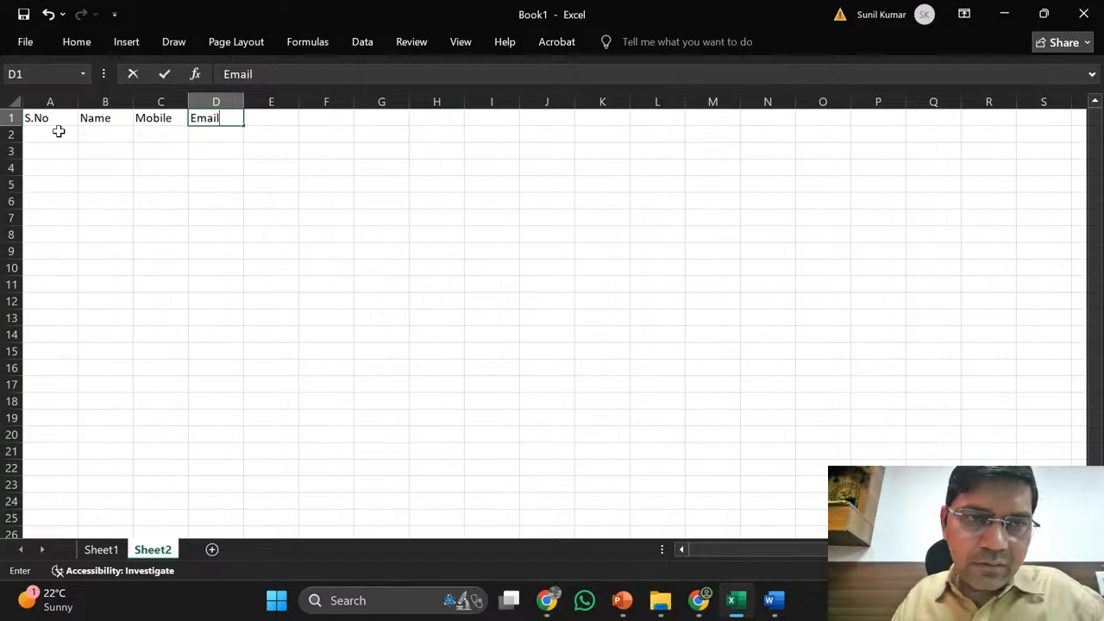
key("Tab")
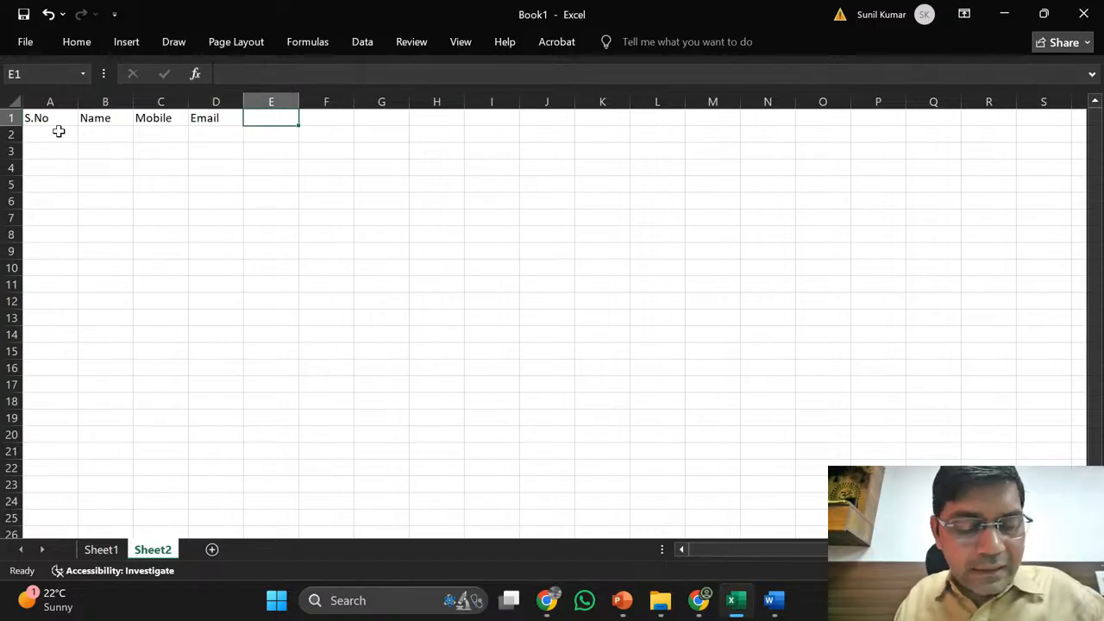
type("Add")
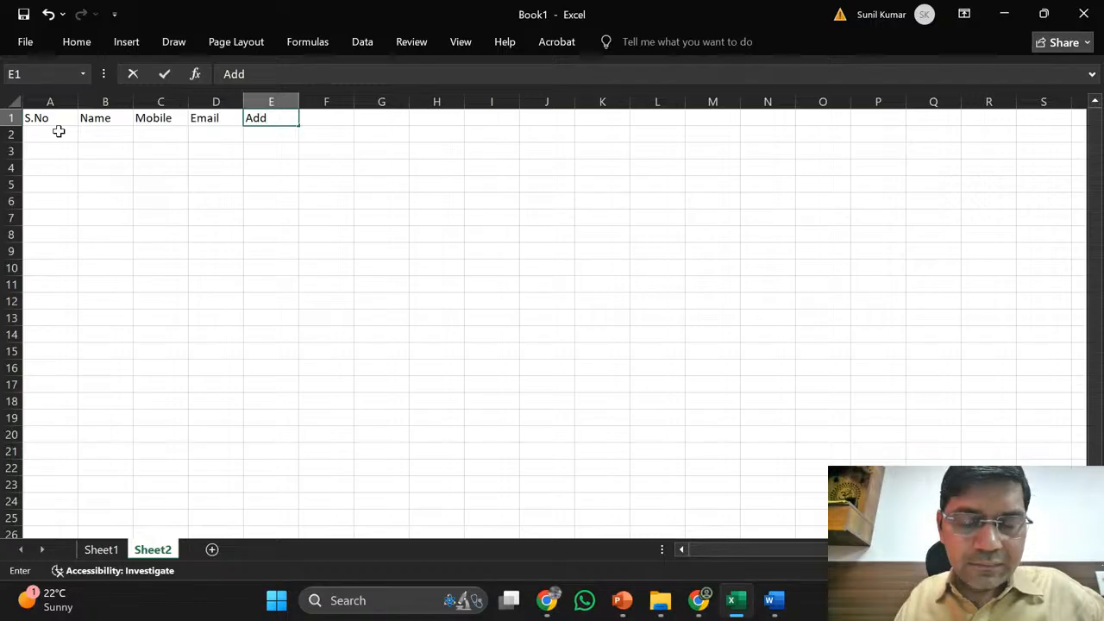
key("Tab")
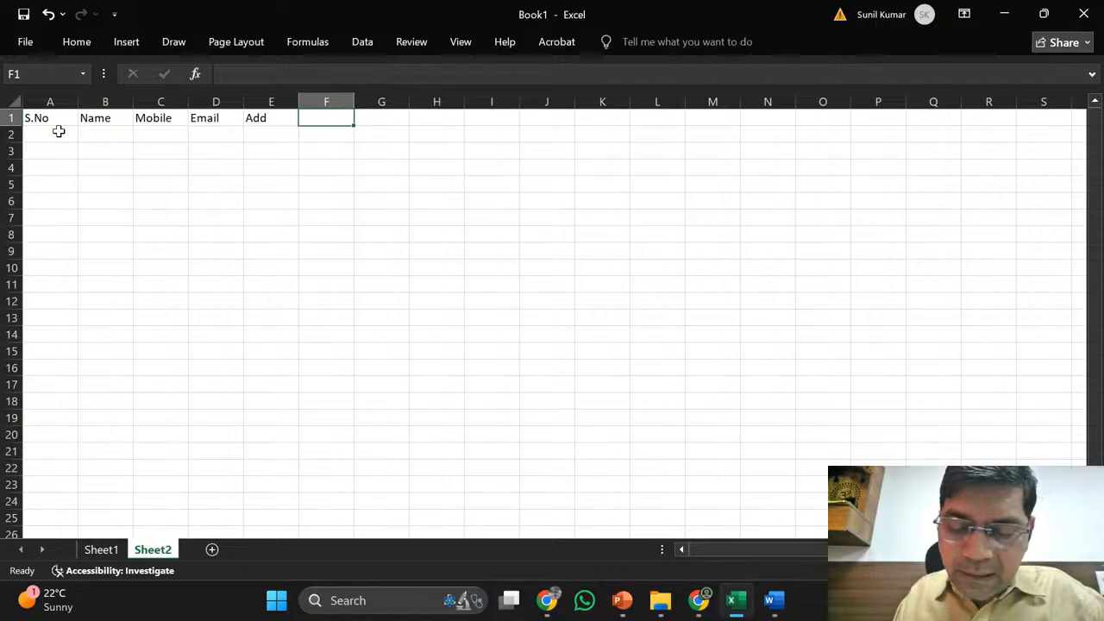
type("Model")
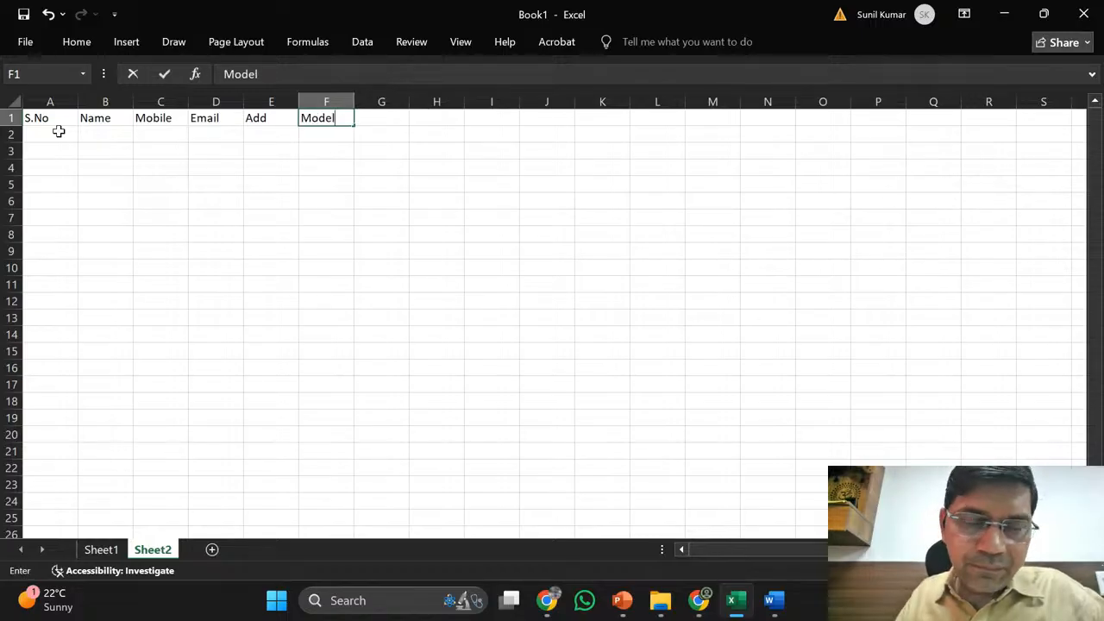
key("Tab")
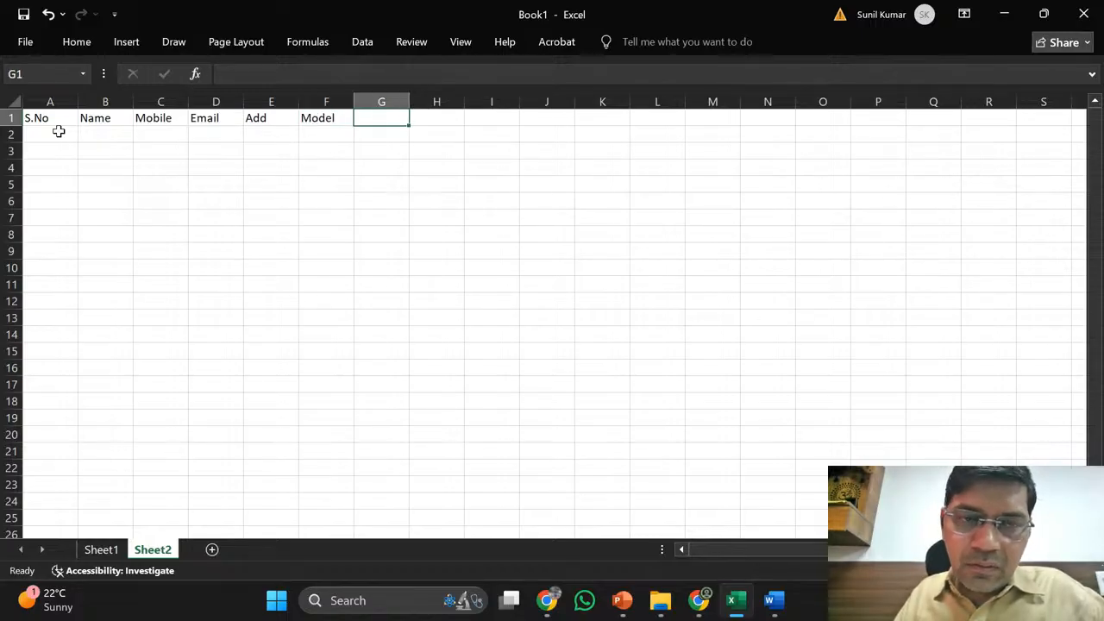
type("Budget")
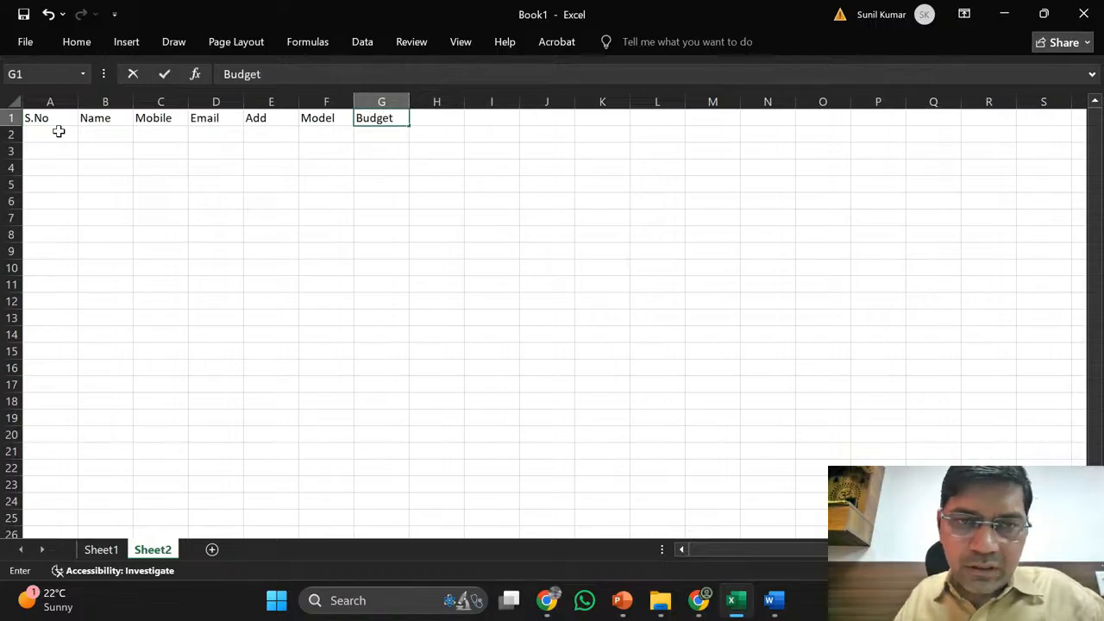
key("Tab")
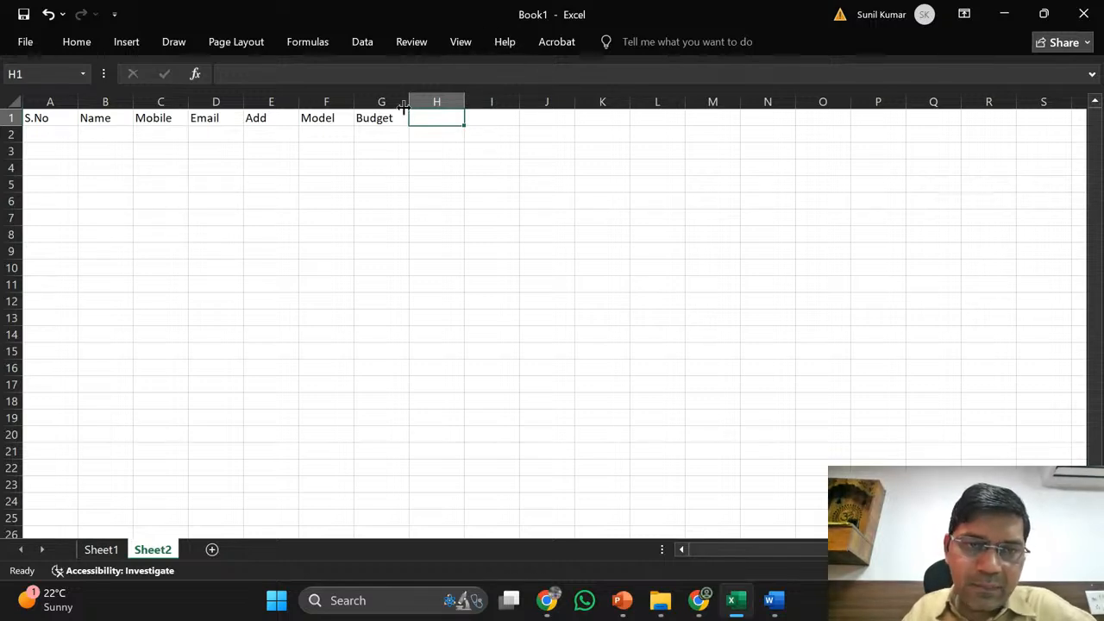
left_click(377, 120)
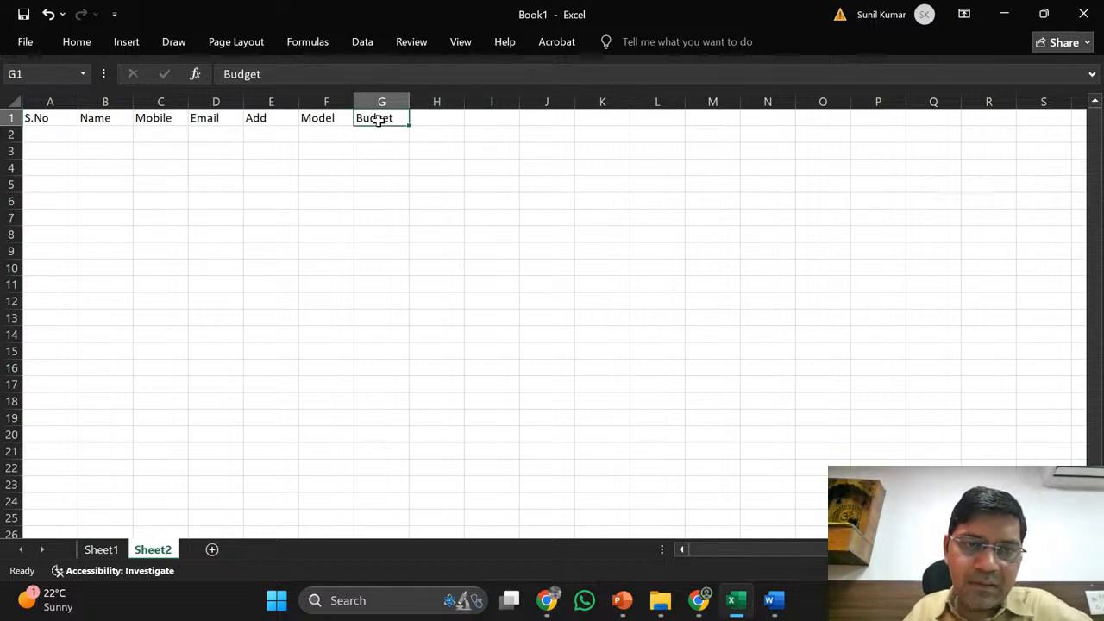
left_click(549, 604)
left_click(452, 509)
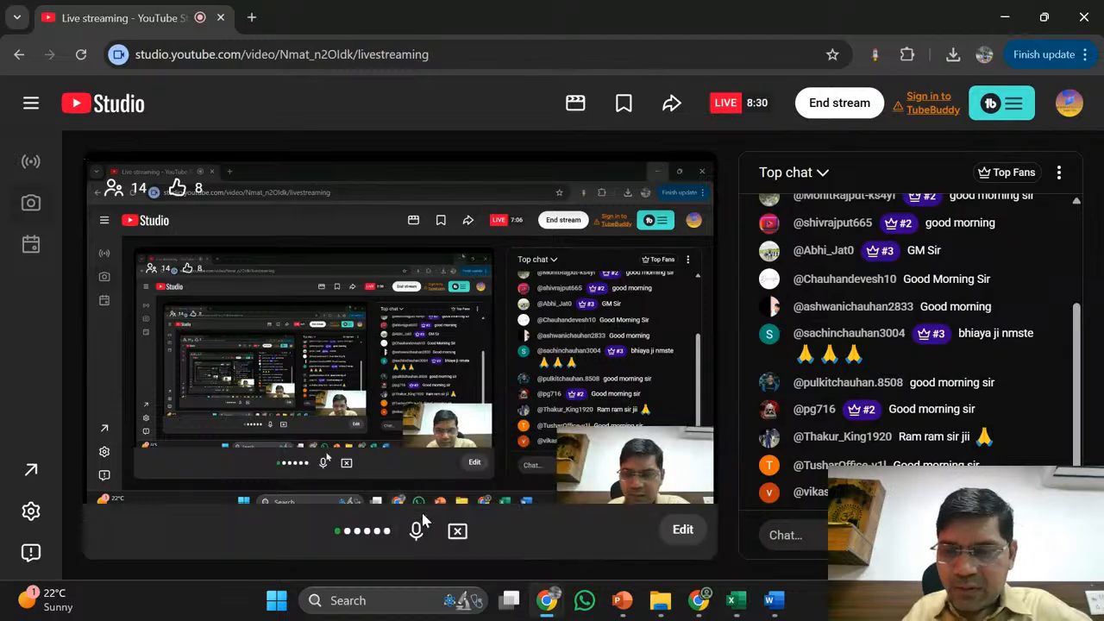
left_click(1005, 17)
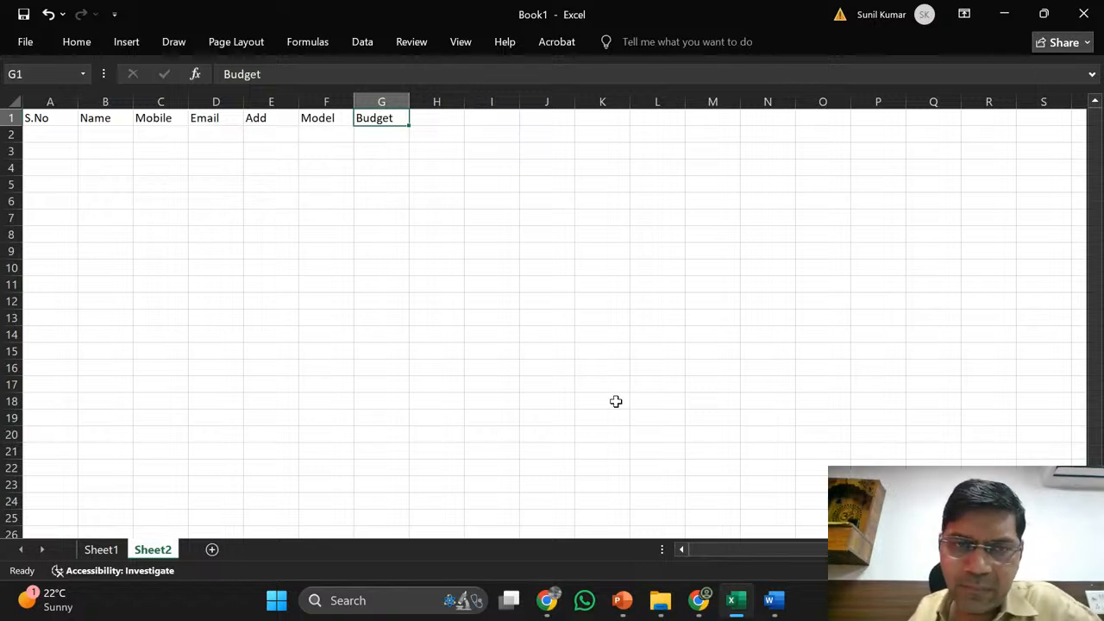
- Enter the headings Country in H1 and State in I1 on Sheet2
key("Right")
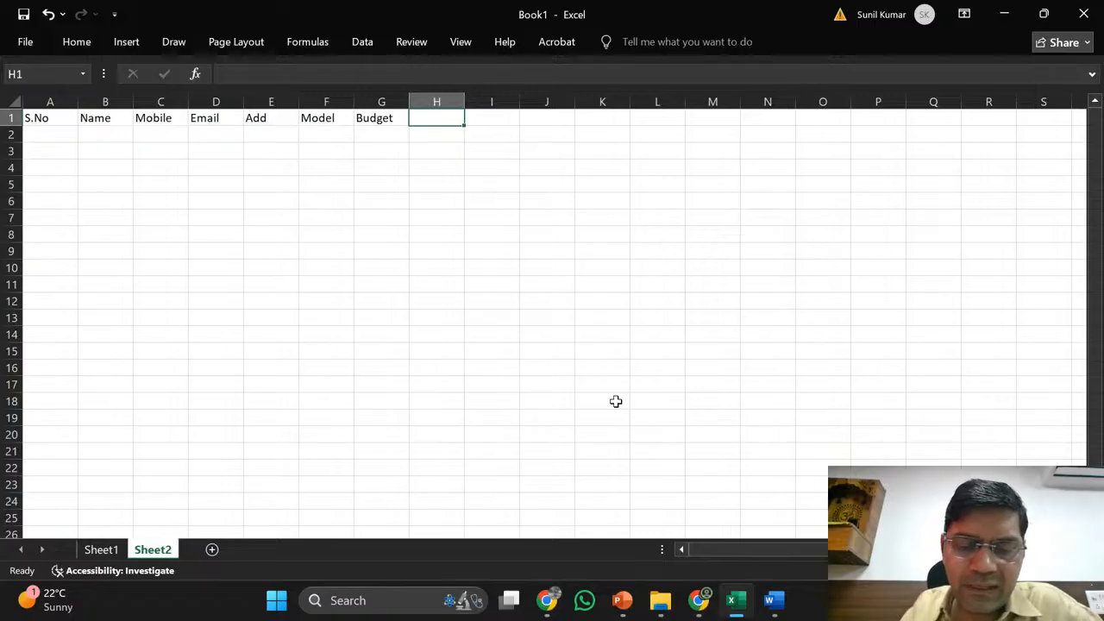
type("Cou")
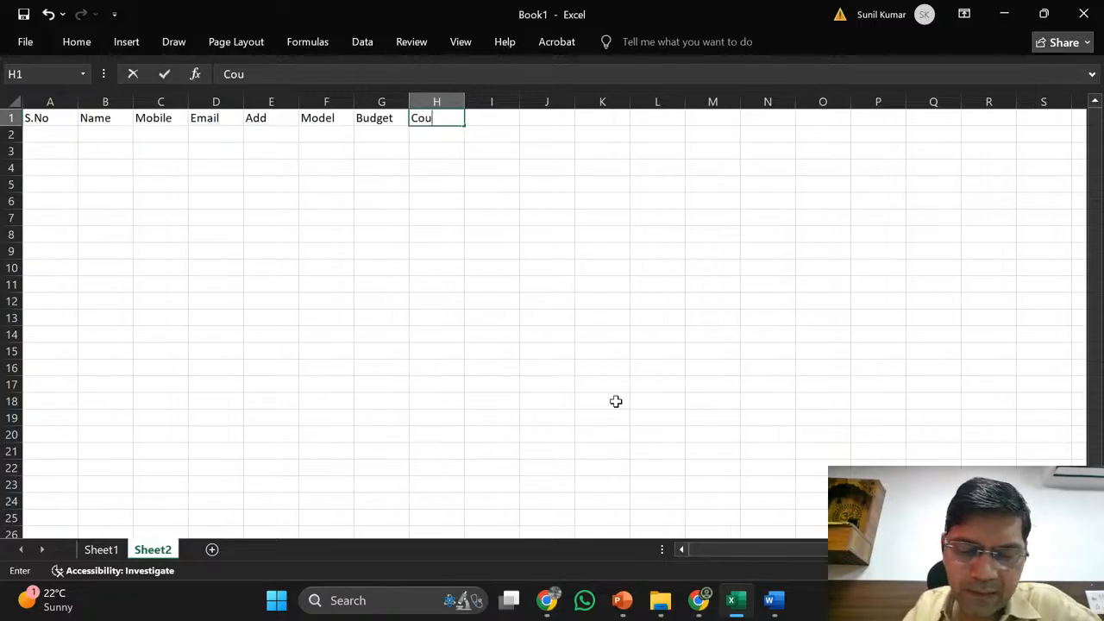
type("ntry")
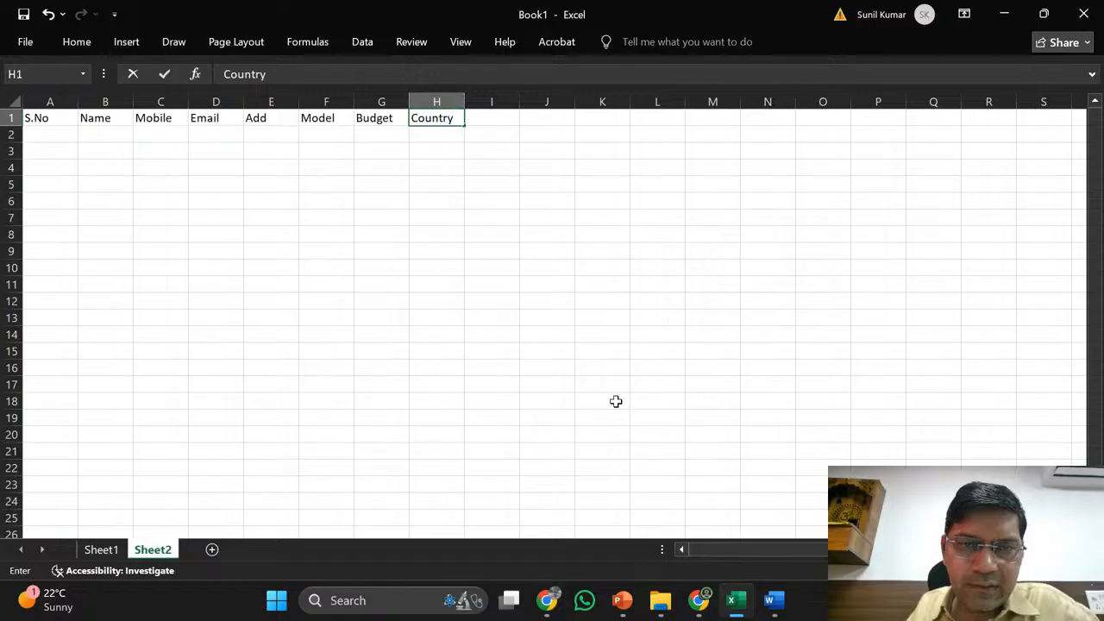
key("Tab")
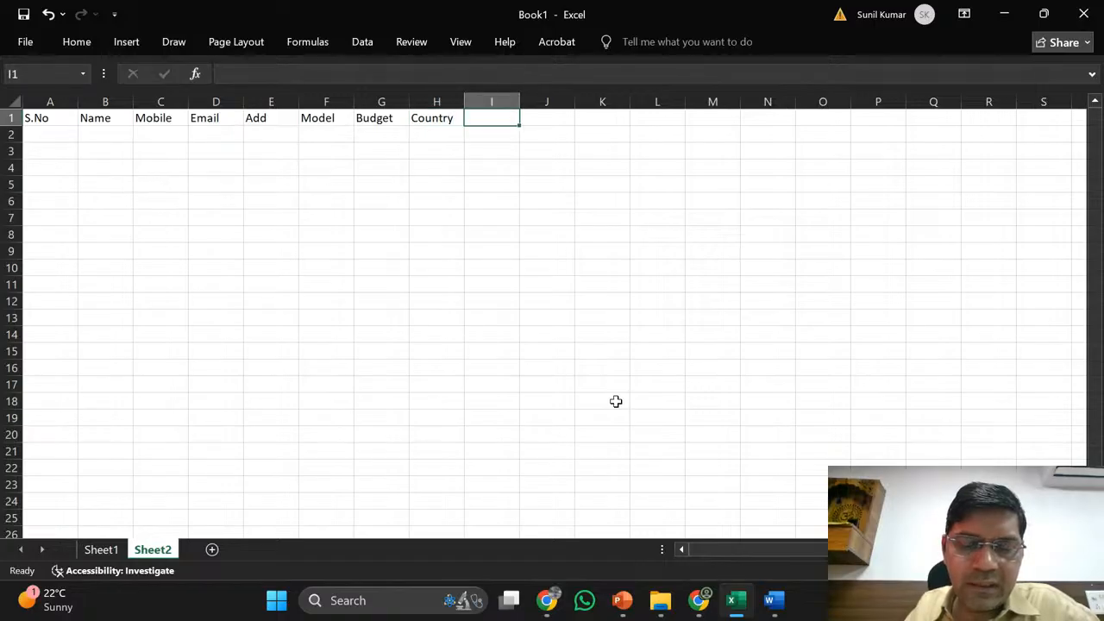
type("Stat")
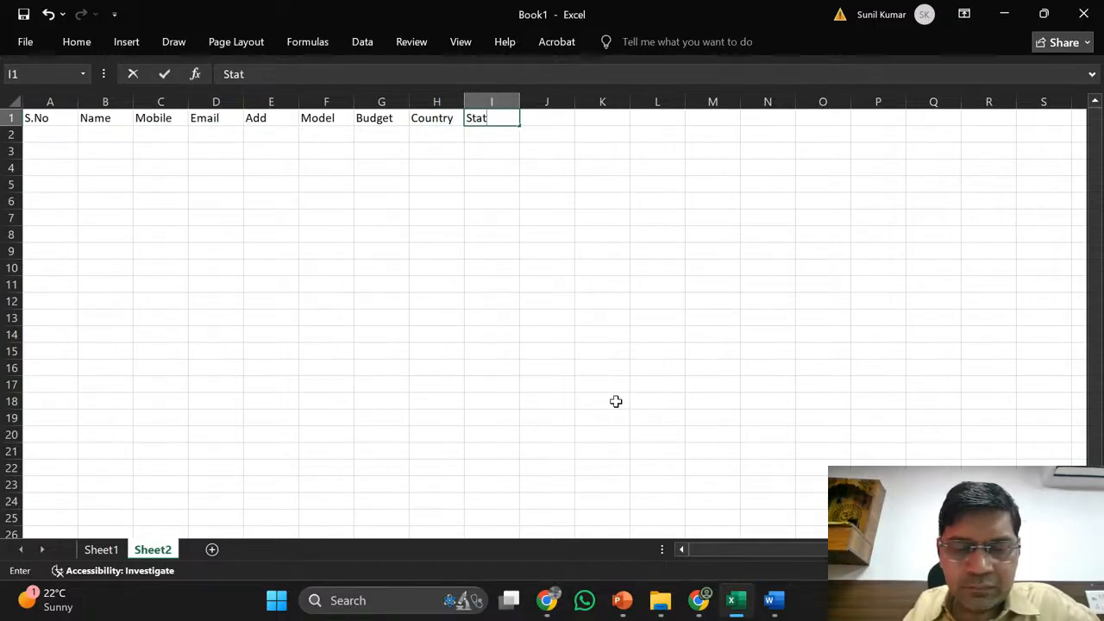
type("e")
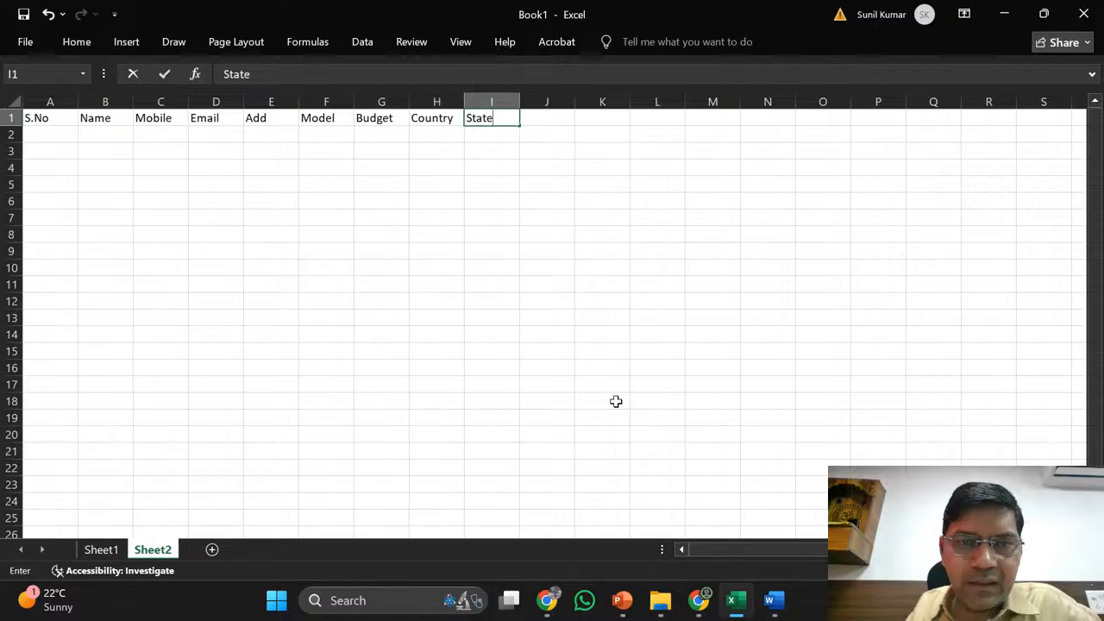
key("Tab")
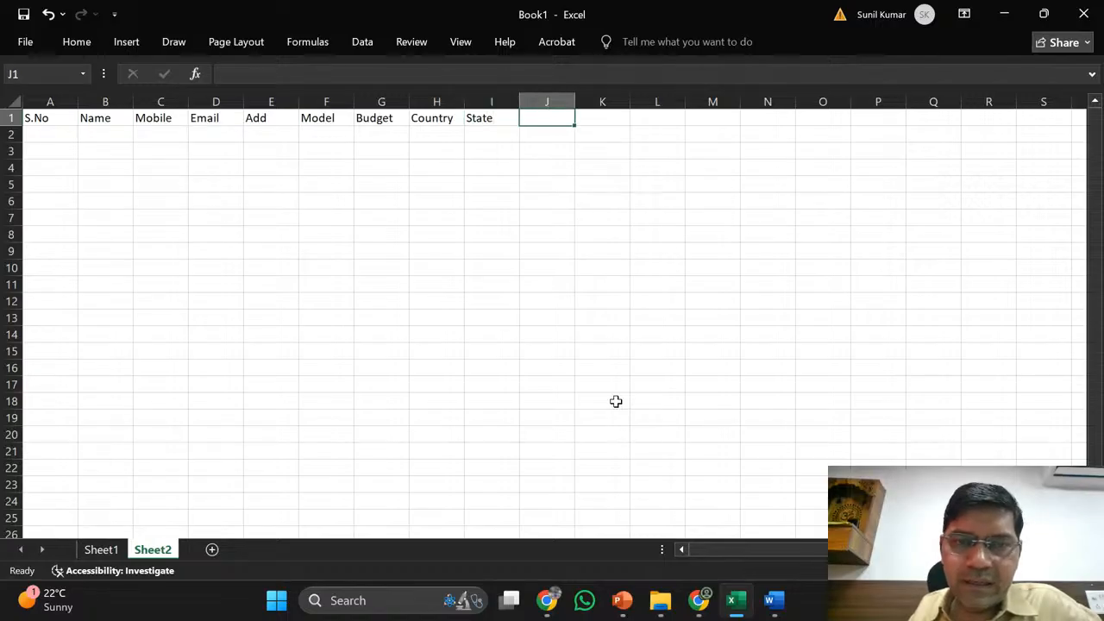
key("Left")
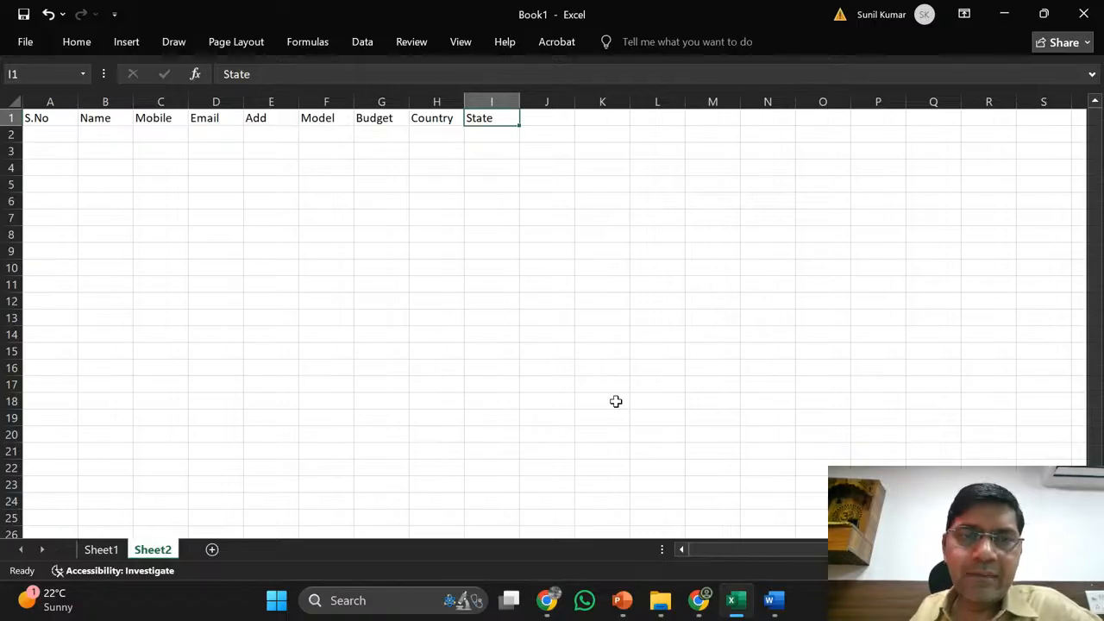
key("Tab")
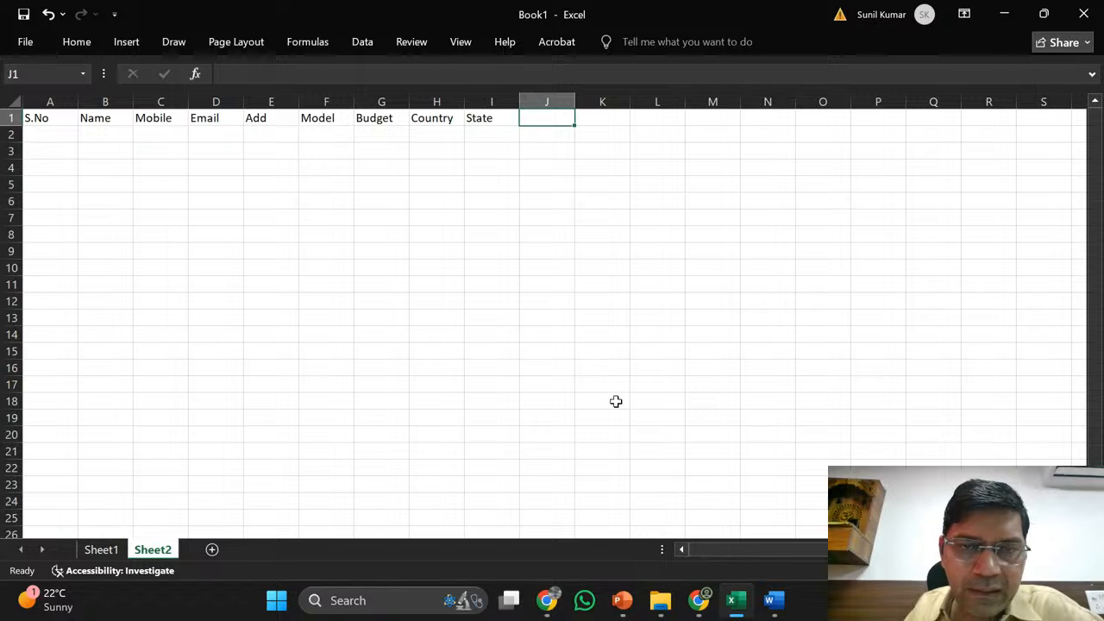
- Enter Due Date as the heading in cell J1 of Sheet2
key("Right")
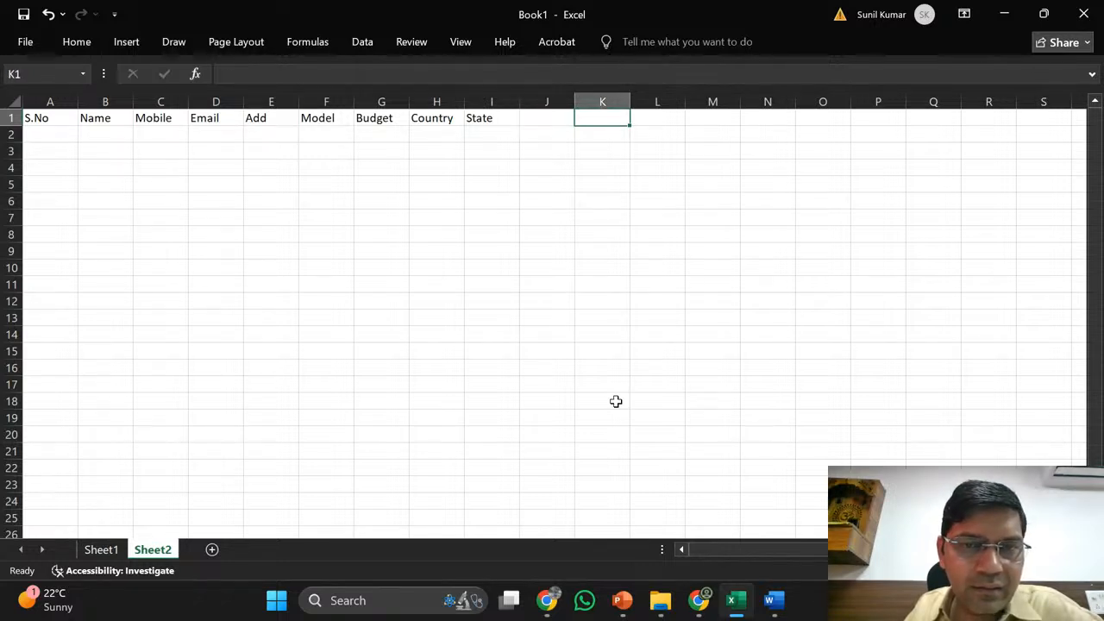
key("Down")
key("Down")
key("Up")
key("Left")
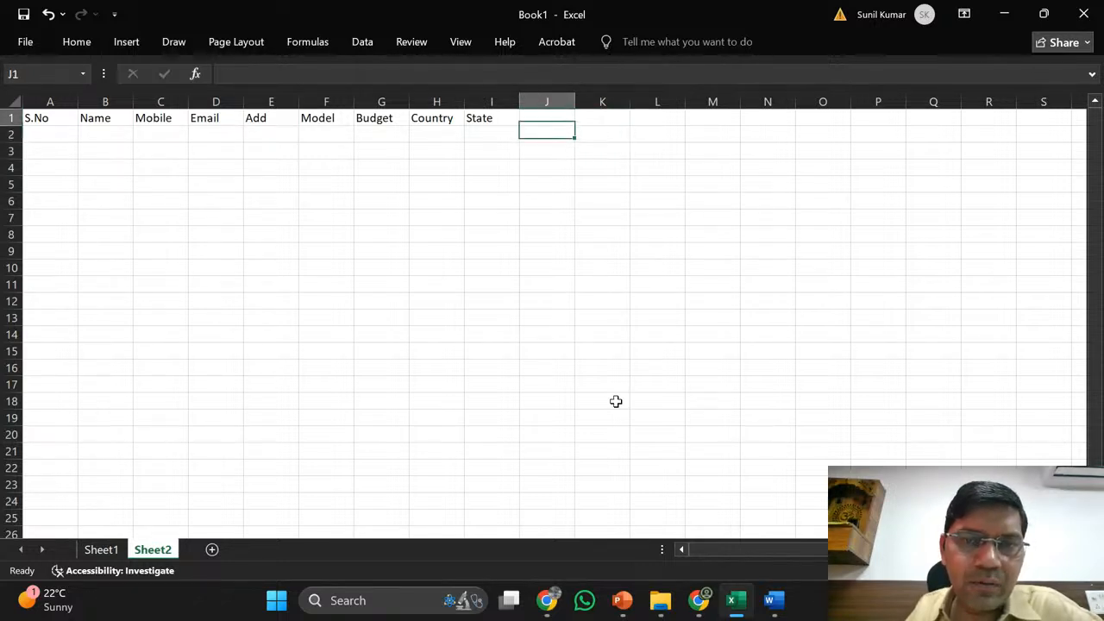
key("Up")
key("Down")
key("Up")
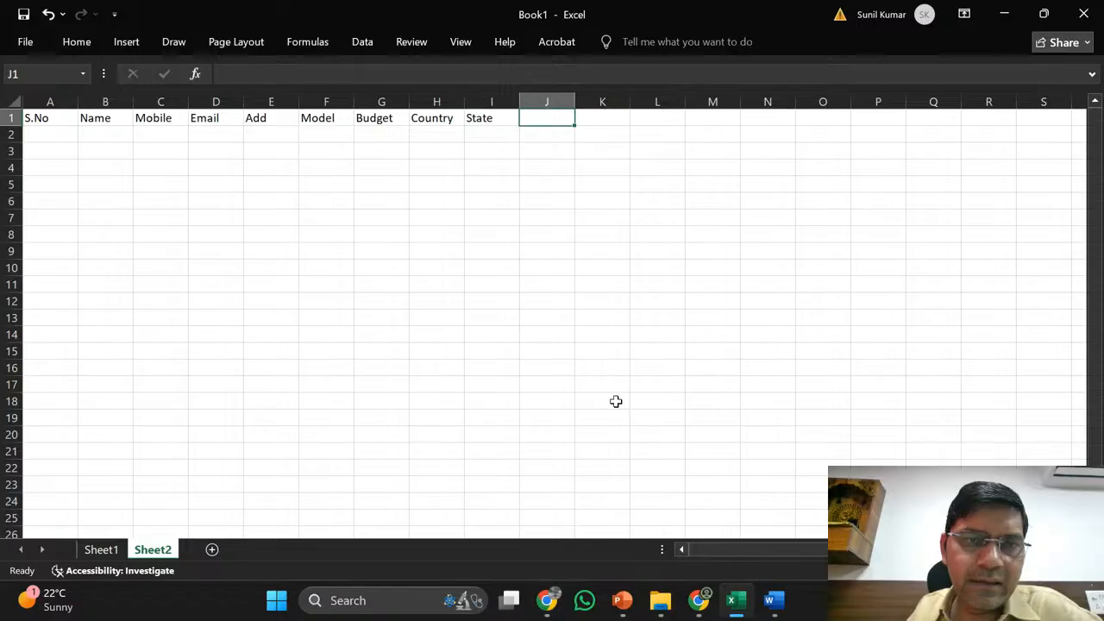
type("Due ")
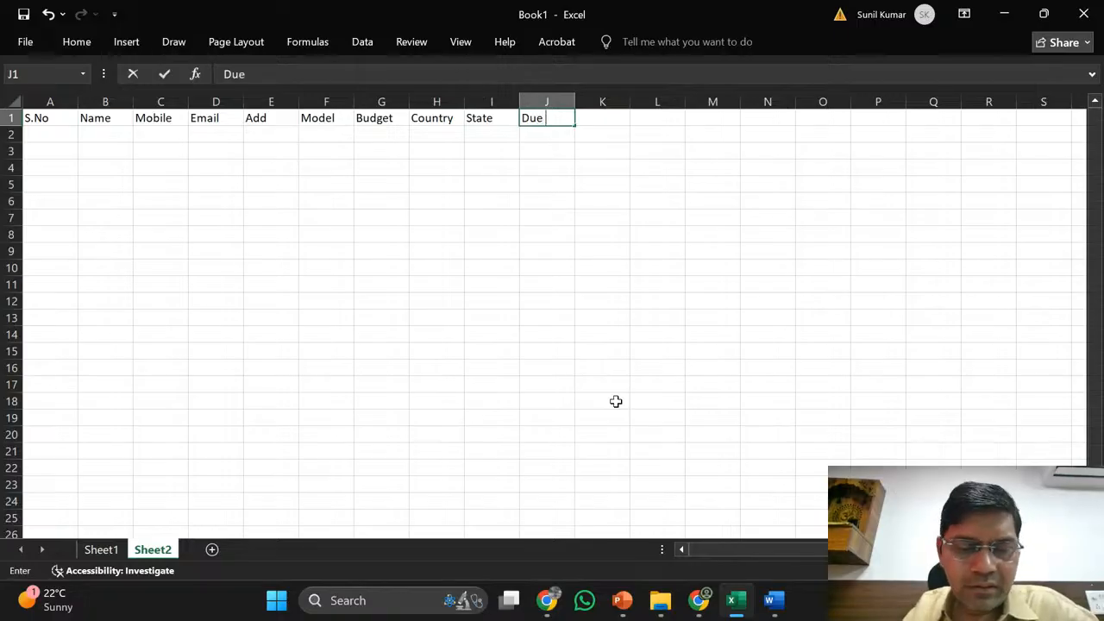
type("Date")
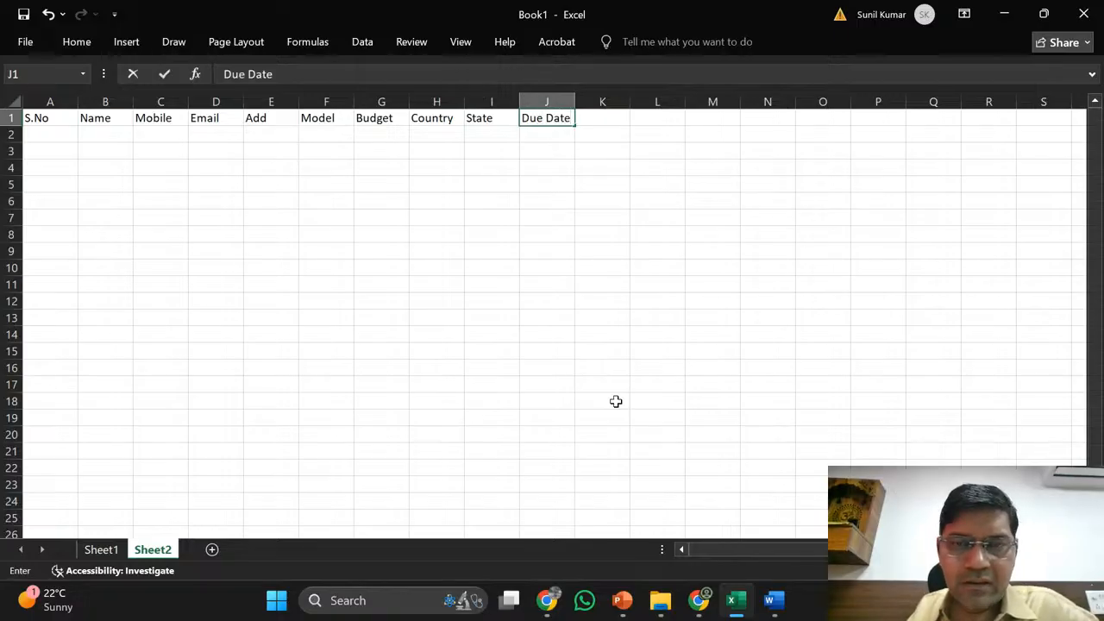
key("Tab")
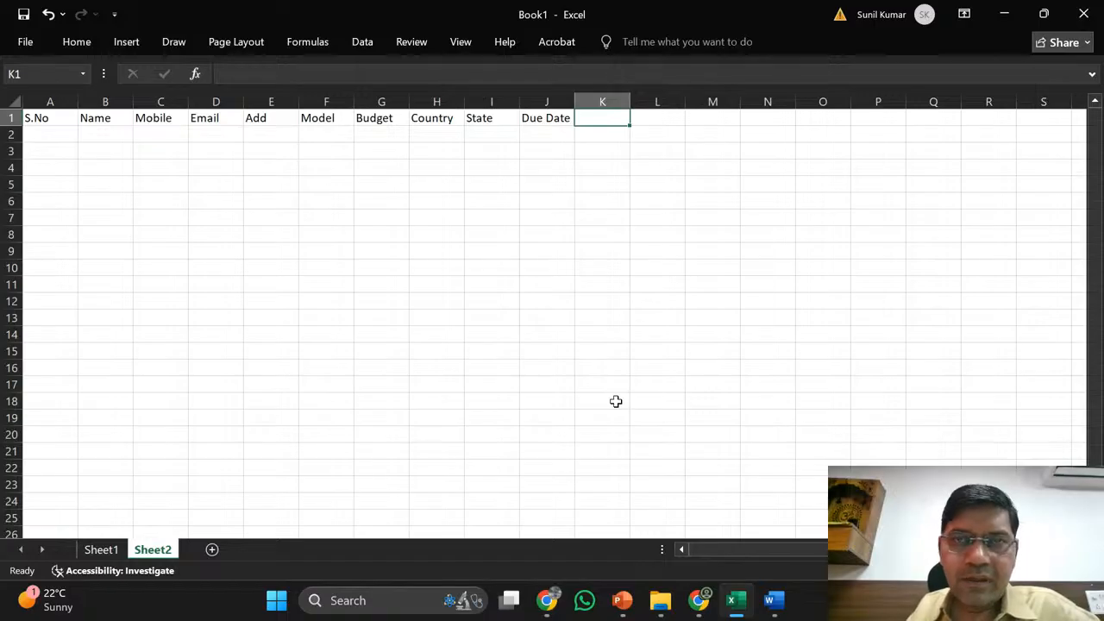
key("Down")
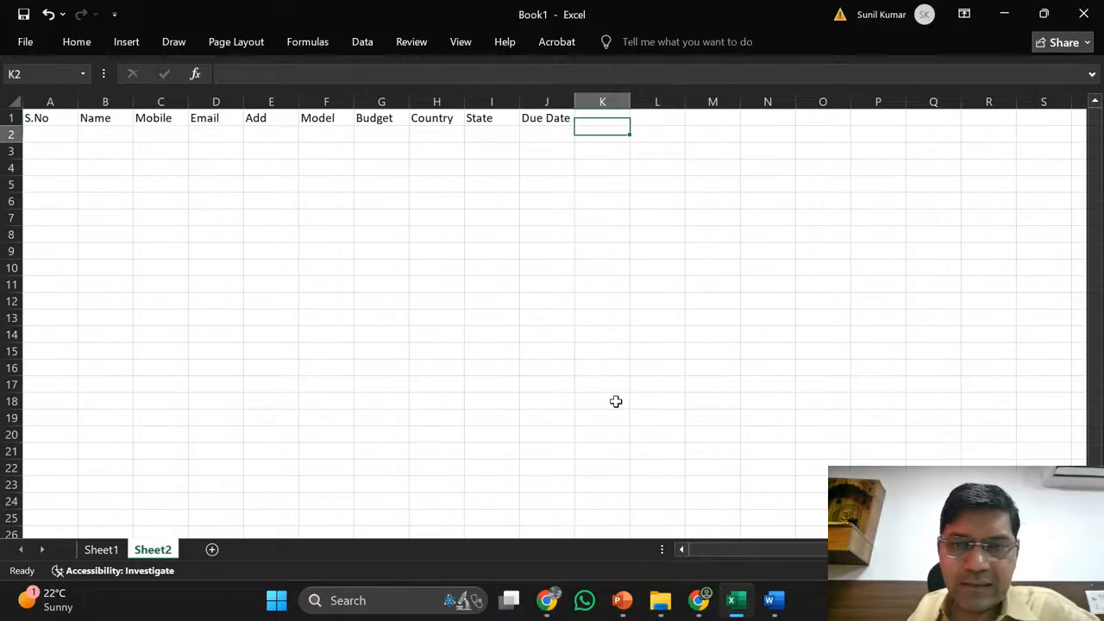
key("Up")
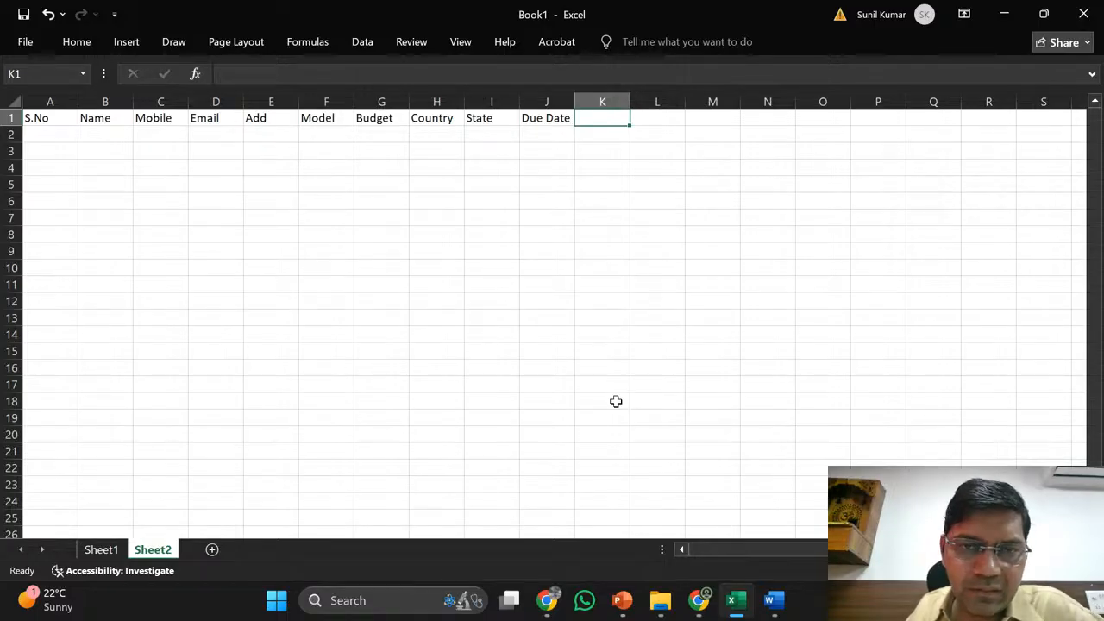
key("Down")
key("Left")
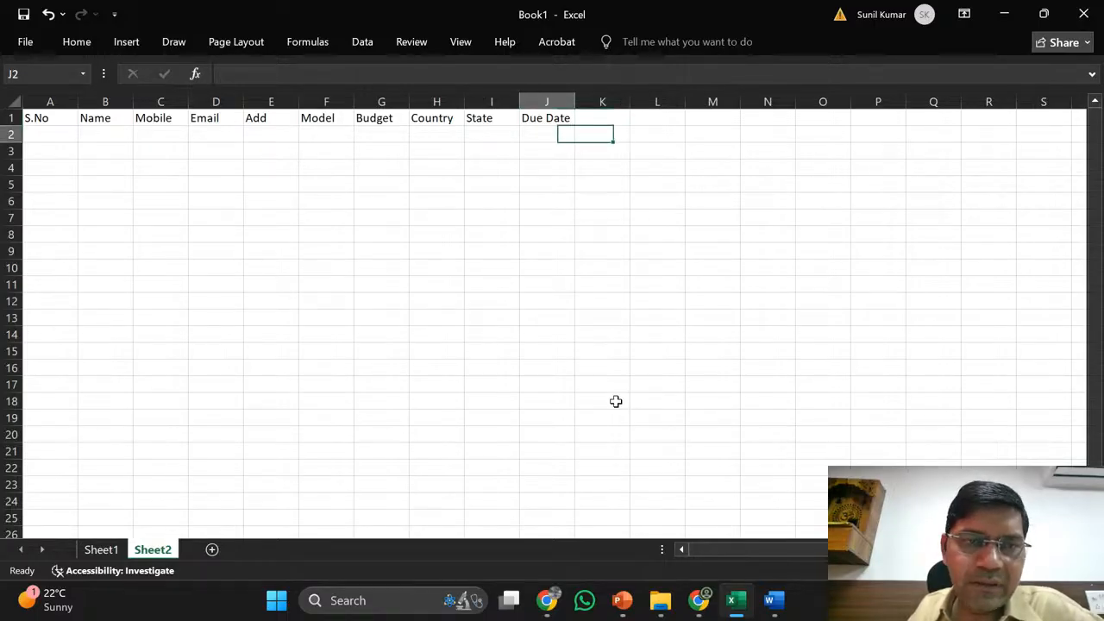
key("Left")
key("Left")
key("Left")
key("Left")
key("Left")
key("Left")
key("Left")
key("Left")
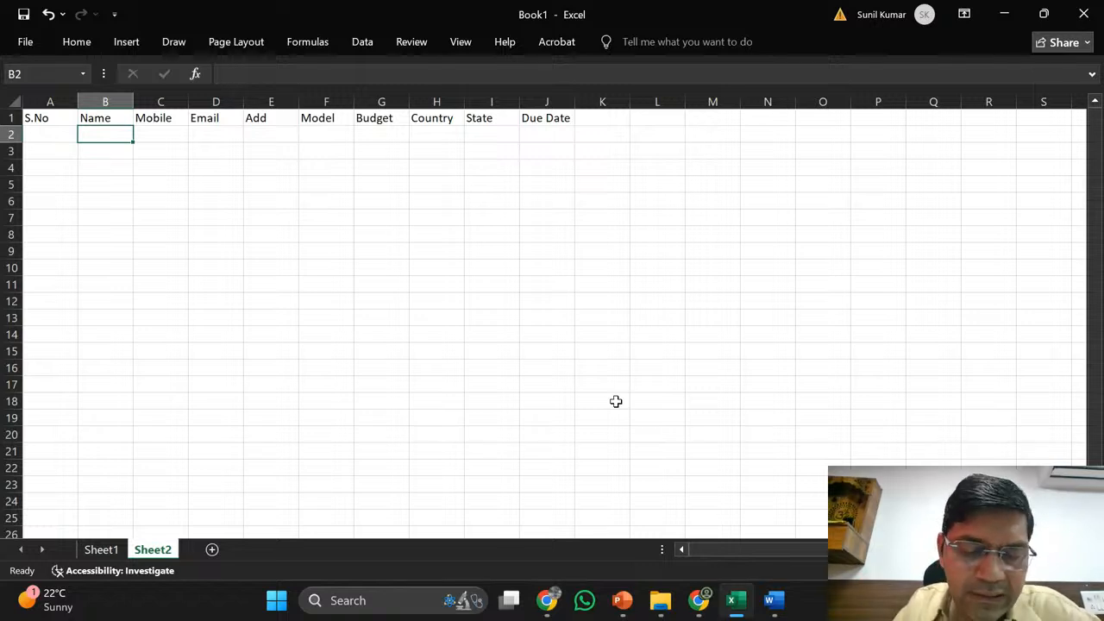
- Type Text as the data type under Name, Mobile, Email, Add and Model in B2:F2
type("Text")
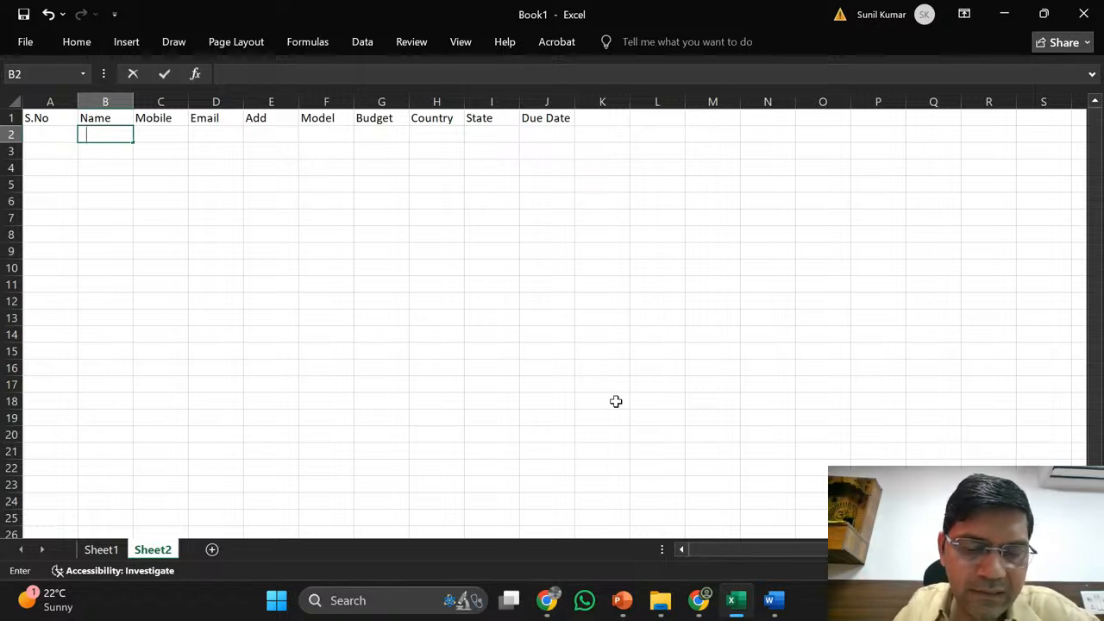
key("Tab")
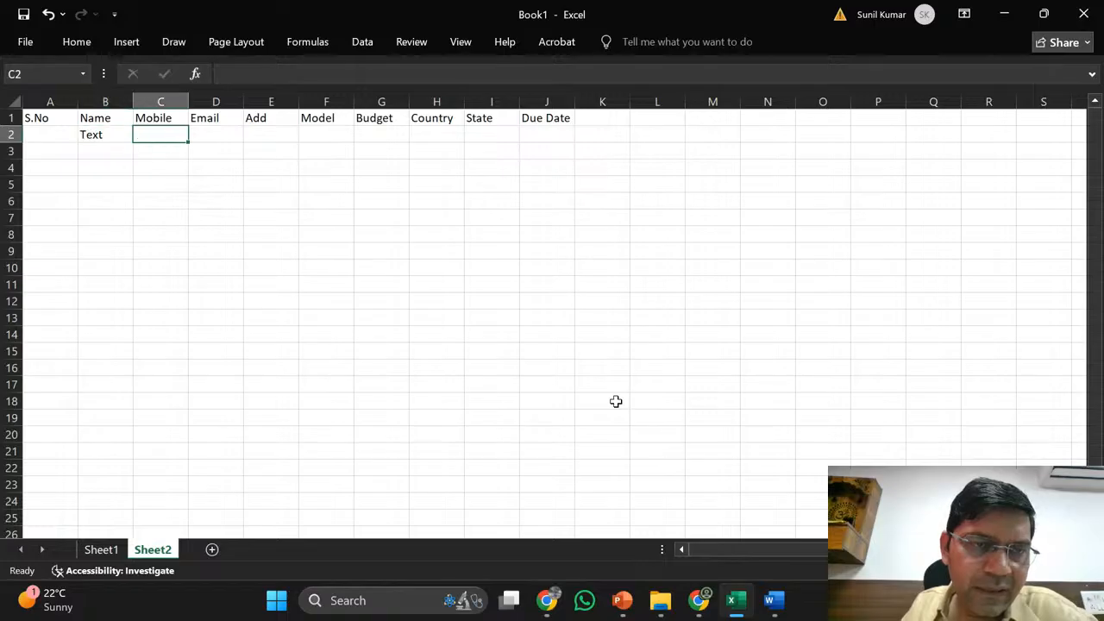
type("Text")
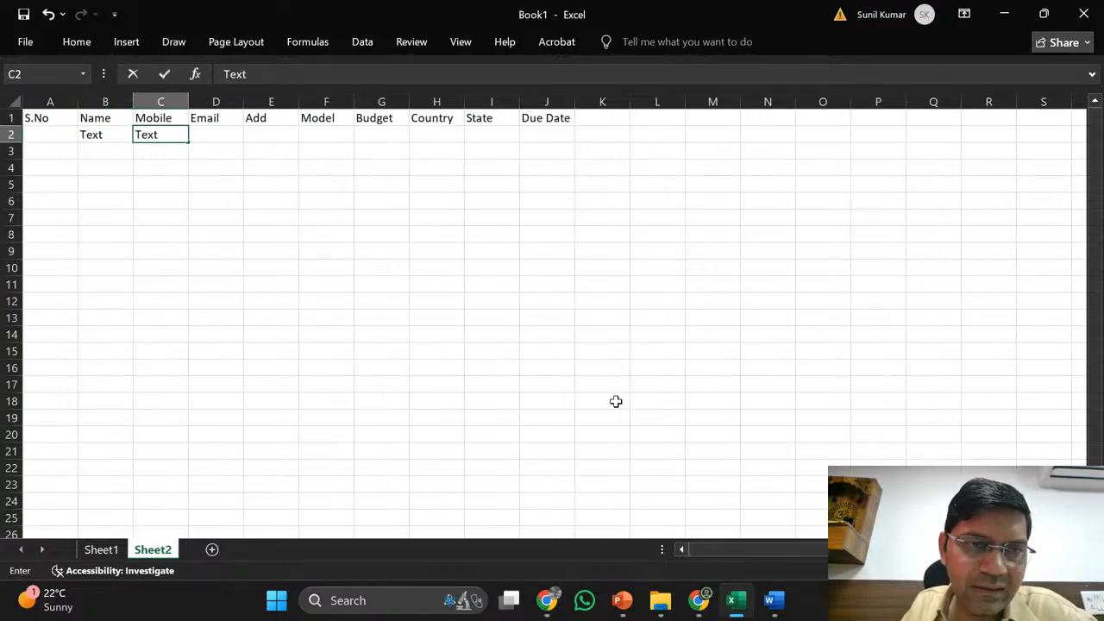
key("Tab")
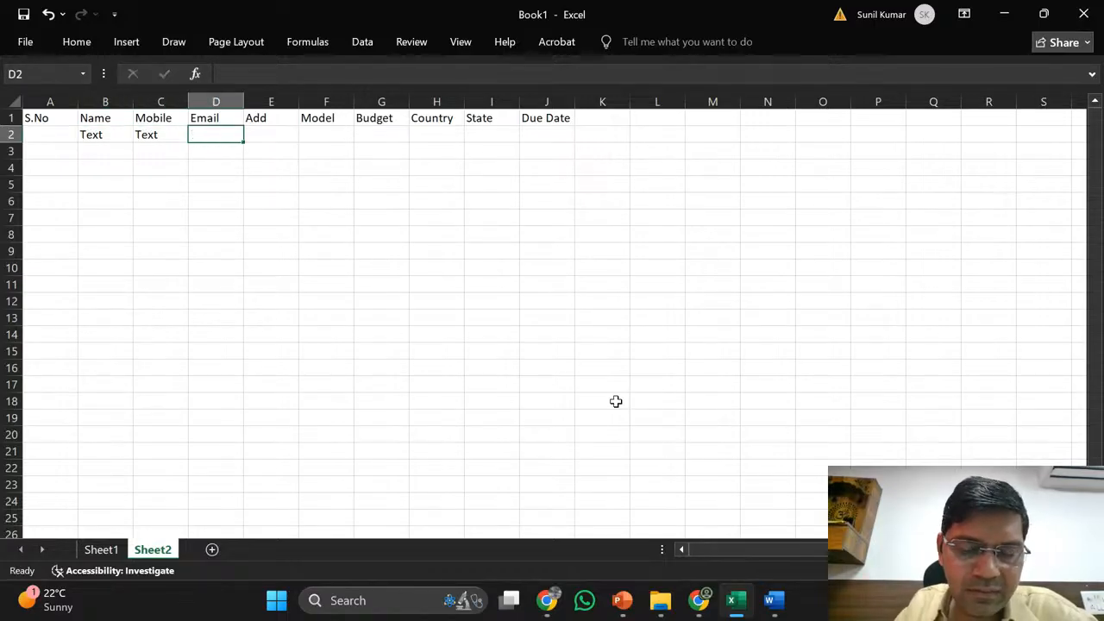
type("Text")
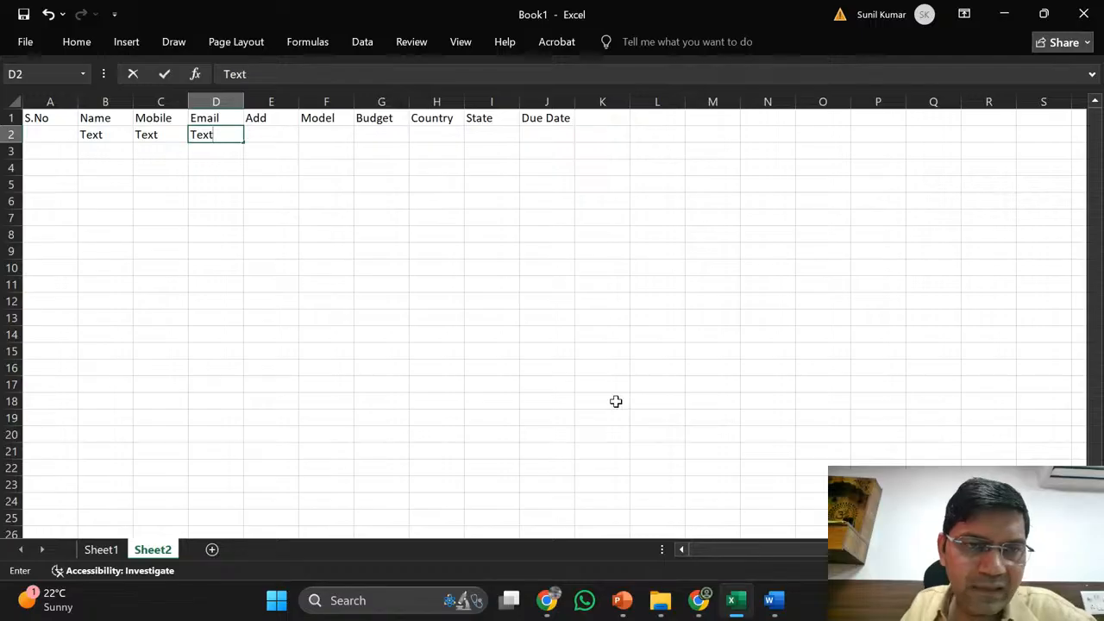
key("Tab")
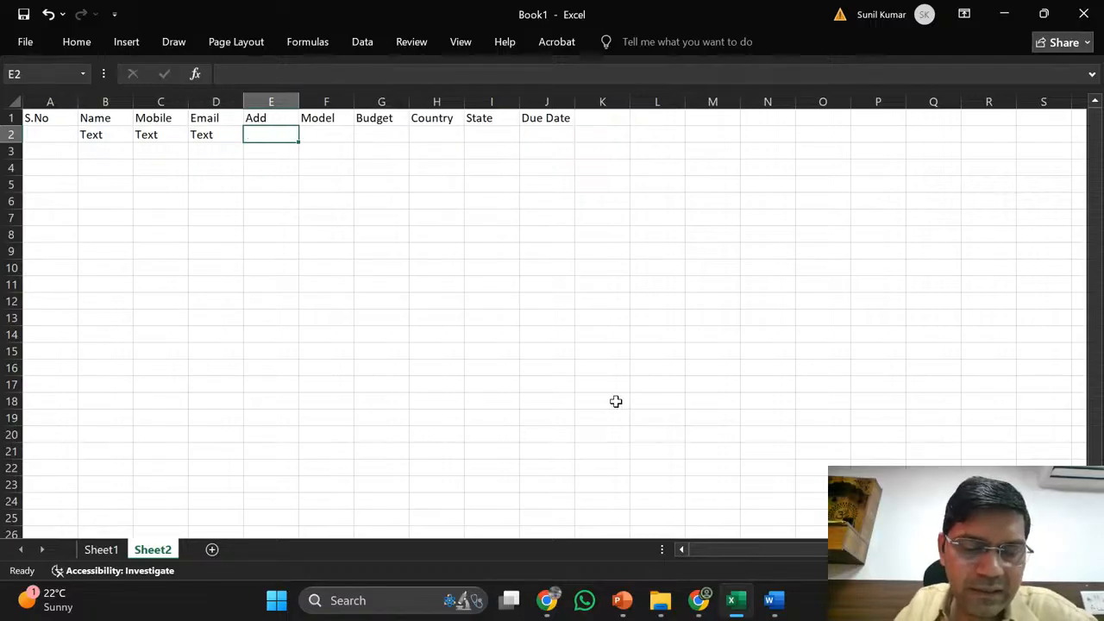
type("Text")
key("Tab")
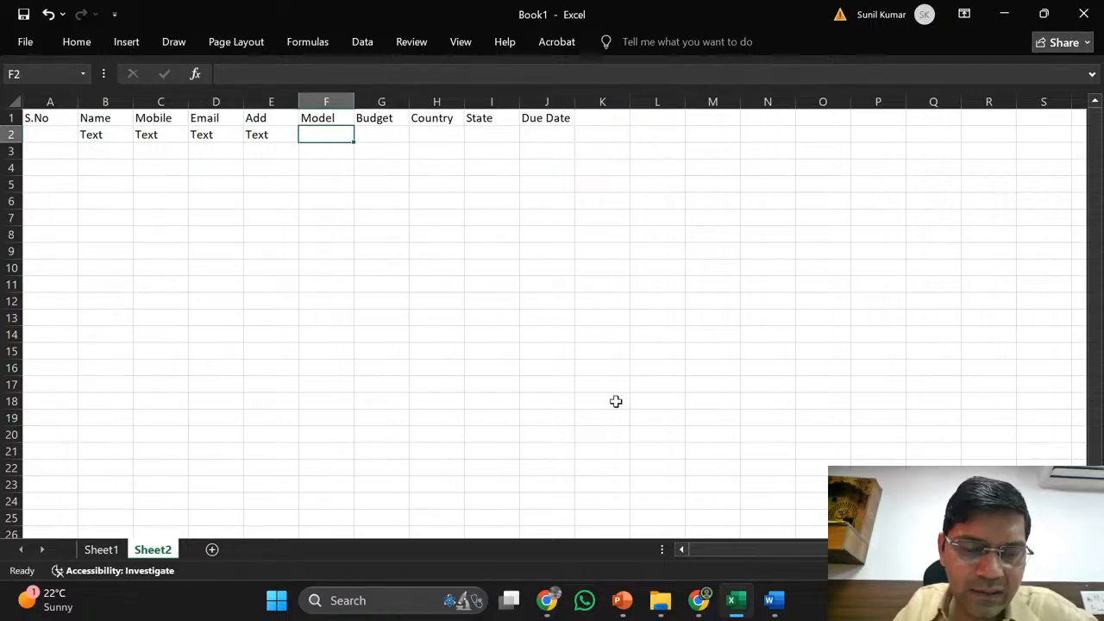
type("Text")
key("Left")
key("Left")
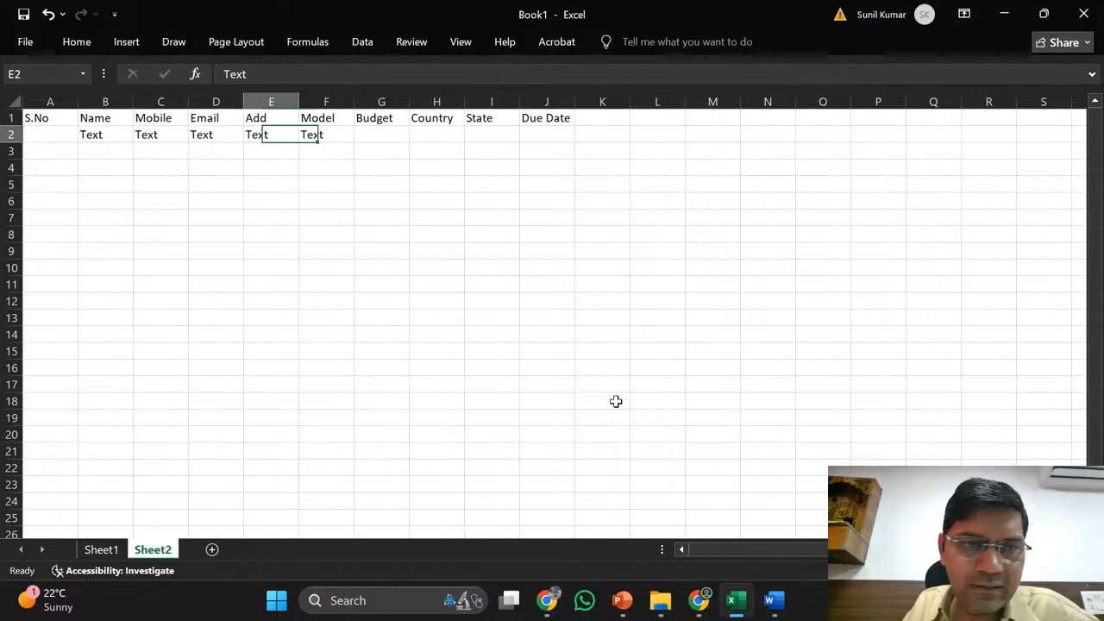
- Copy the Text entries from D2:F2 into G2:I2 under Budget, Country and State
key("shift+Right")
key("shift+Right")
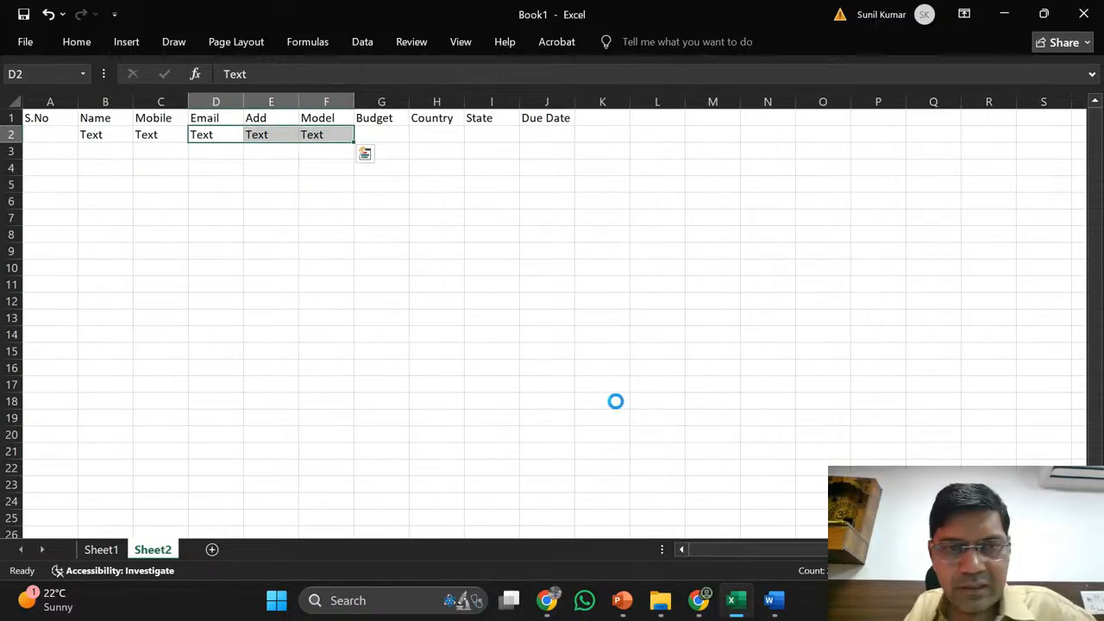
key("ctrl+c")
key("Right")
key("Right")
key("Right")
key("shift+Right")
key("shift+Right")
key("shift+Right")
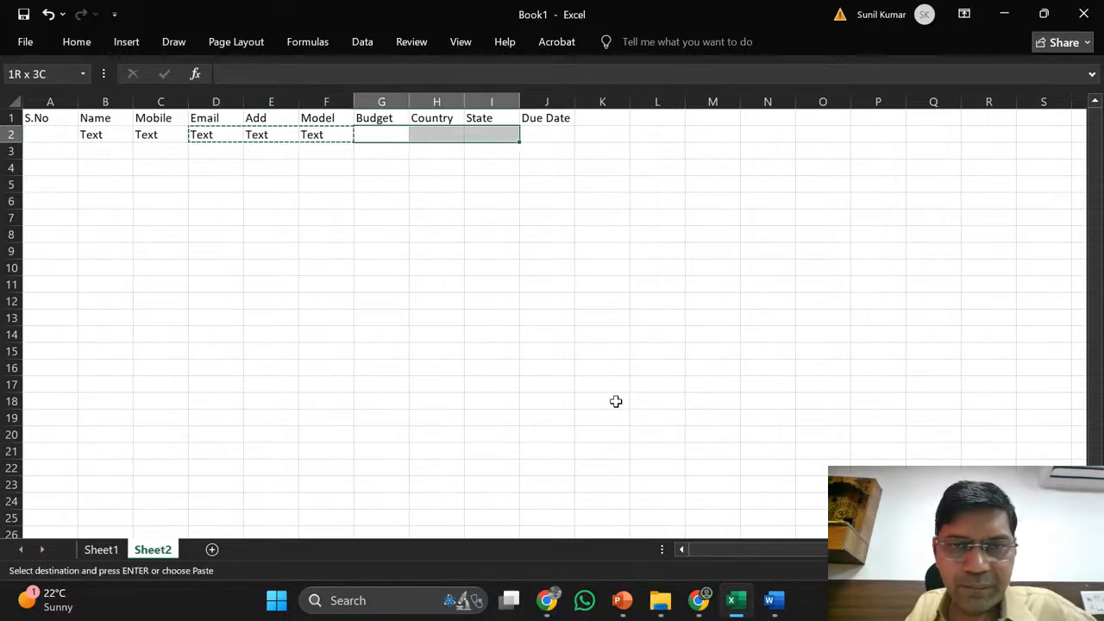
key("shift+Left")
key("Return")
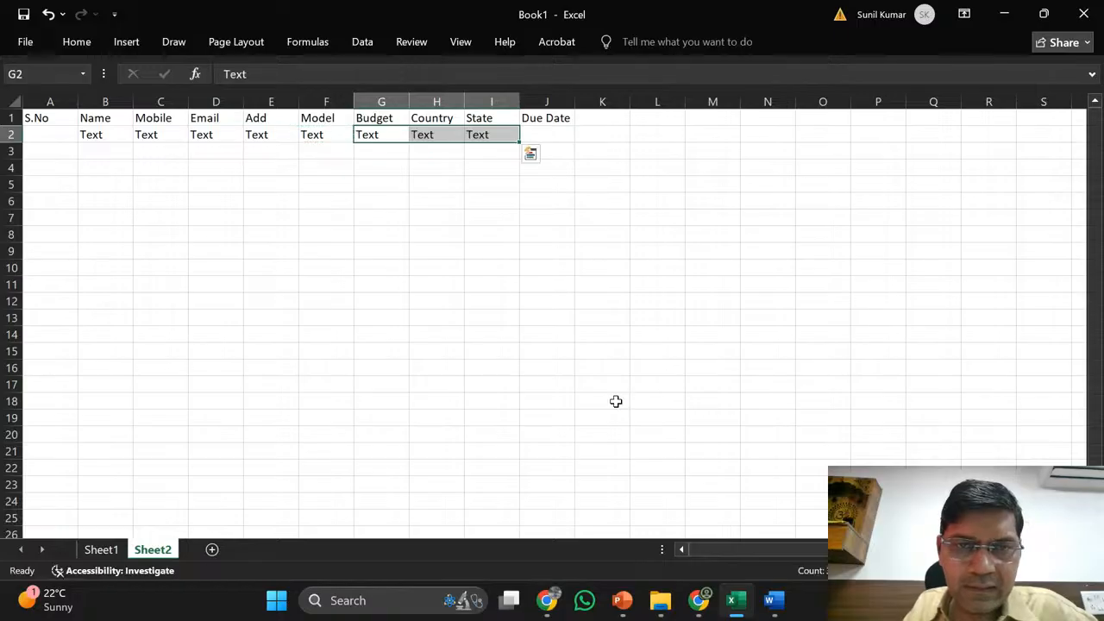
key("Right")
key("Right")
- Move the Text entry from I2 to J2 under Due Date, leaving State blank
key("ctrl+x")
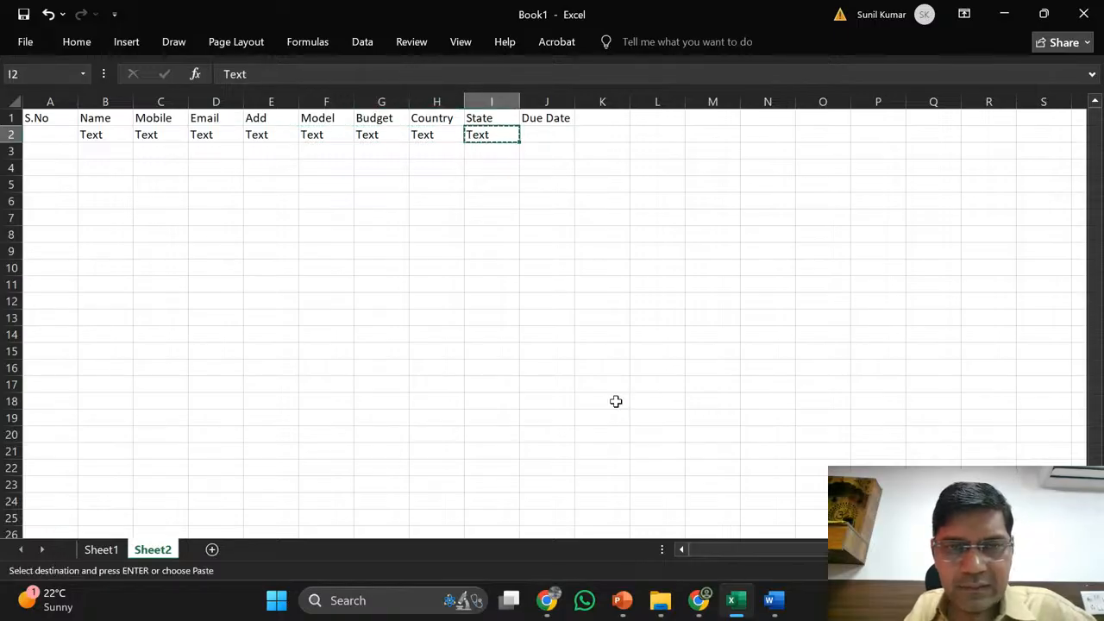
key("Right")
key("Return")
key("Right")
key("Left")
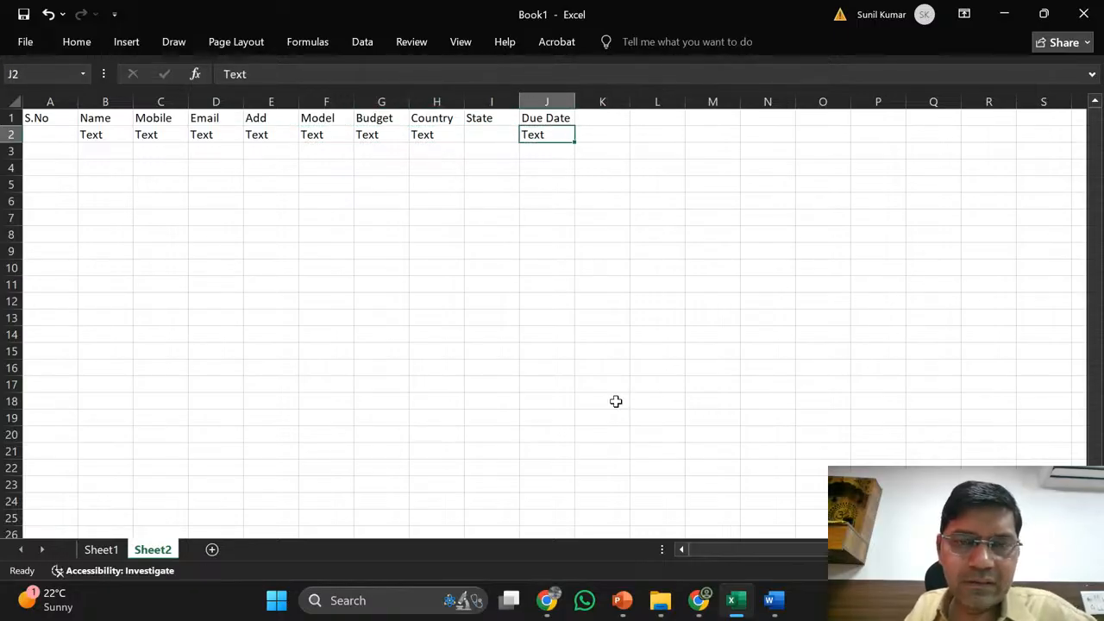
key("Down")
key("Left")
key("Left")
key("Left")
key("Left")
key("Left")
key("Left")
key("Left")
key("Left")
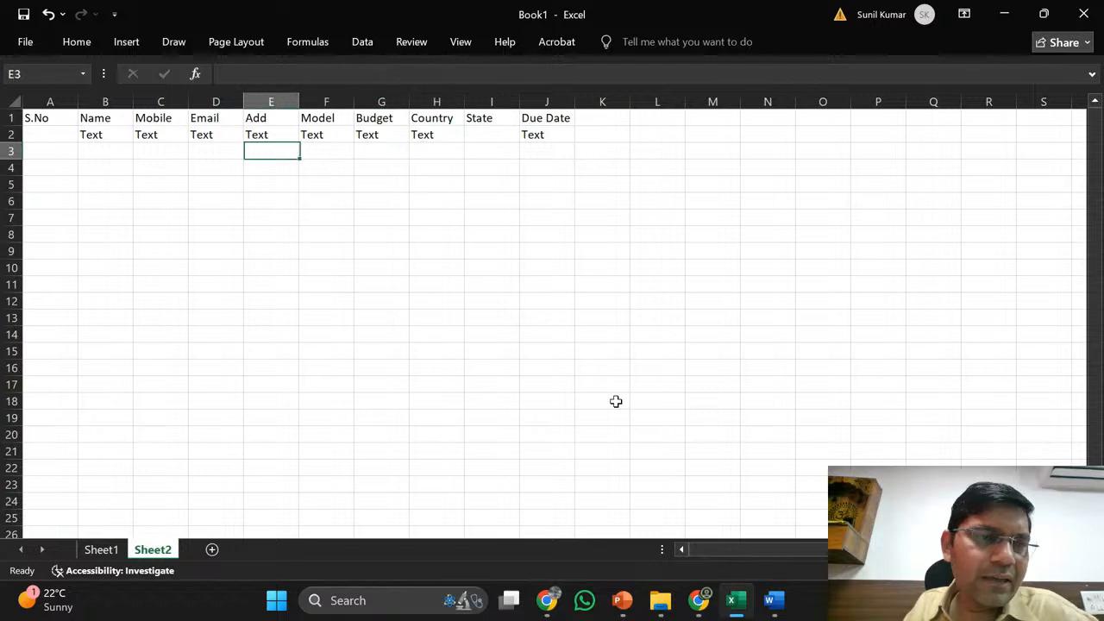
key("Up")
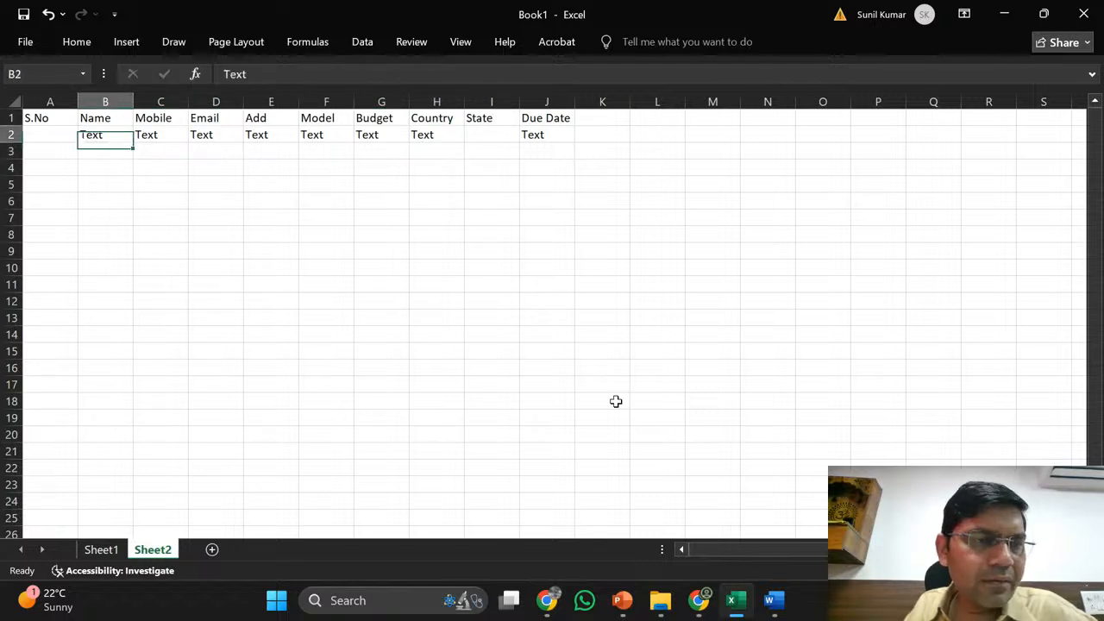
key("Left")
- Enter Type in A2 and 100 in A3
type("Type")
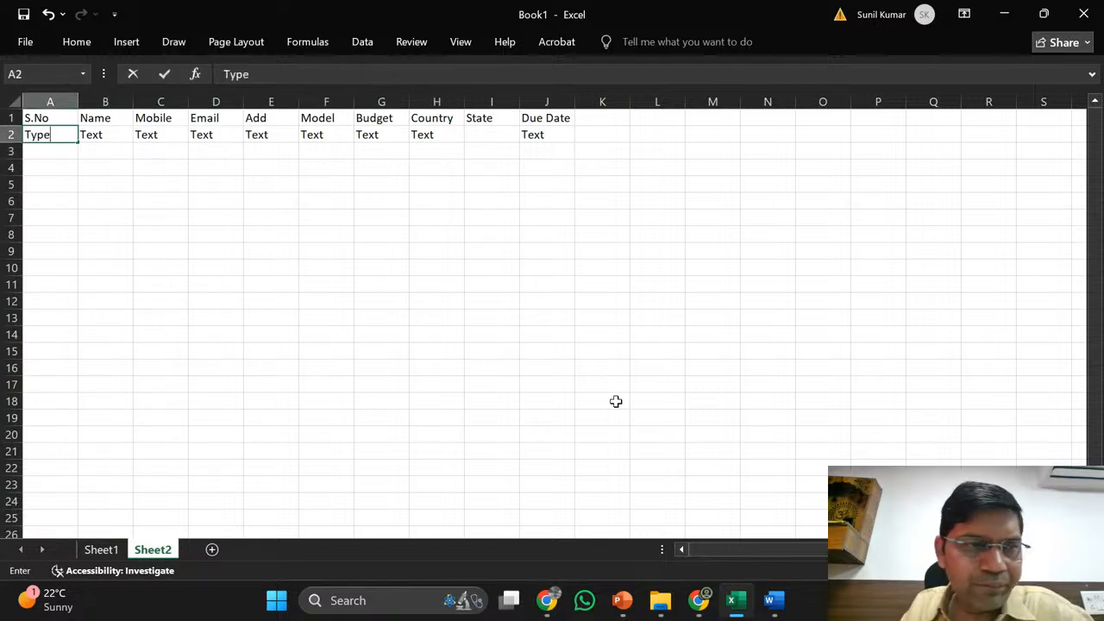
key("Return")
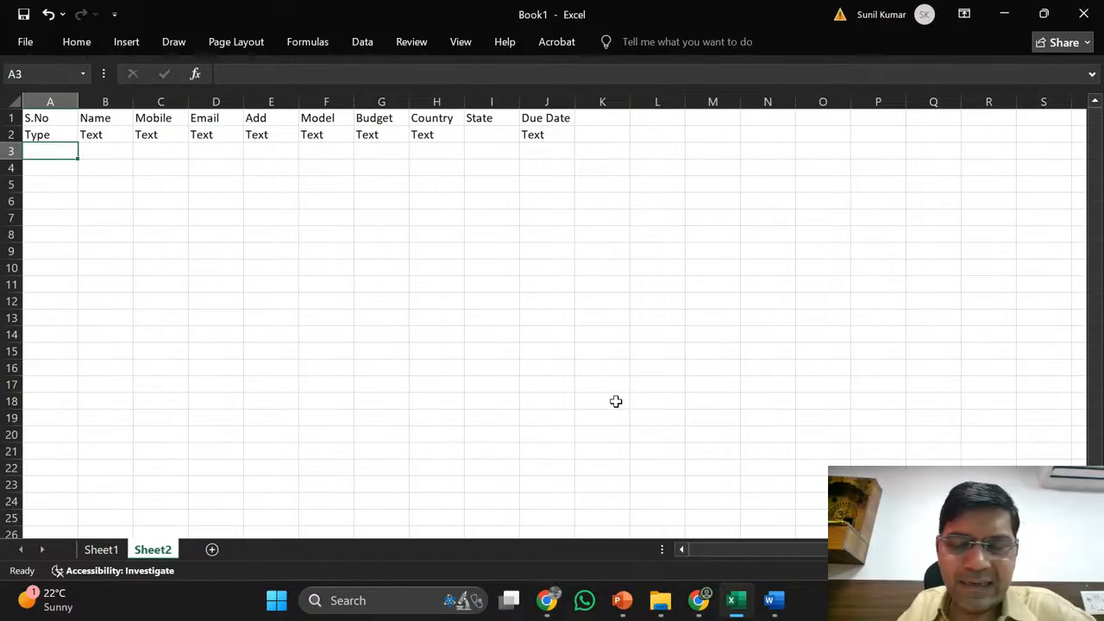
type("100")
key("Tab")
- Copy the 100 across row 3 from Name to Due Date (B3:J3)
key("Left")
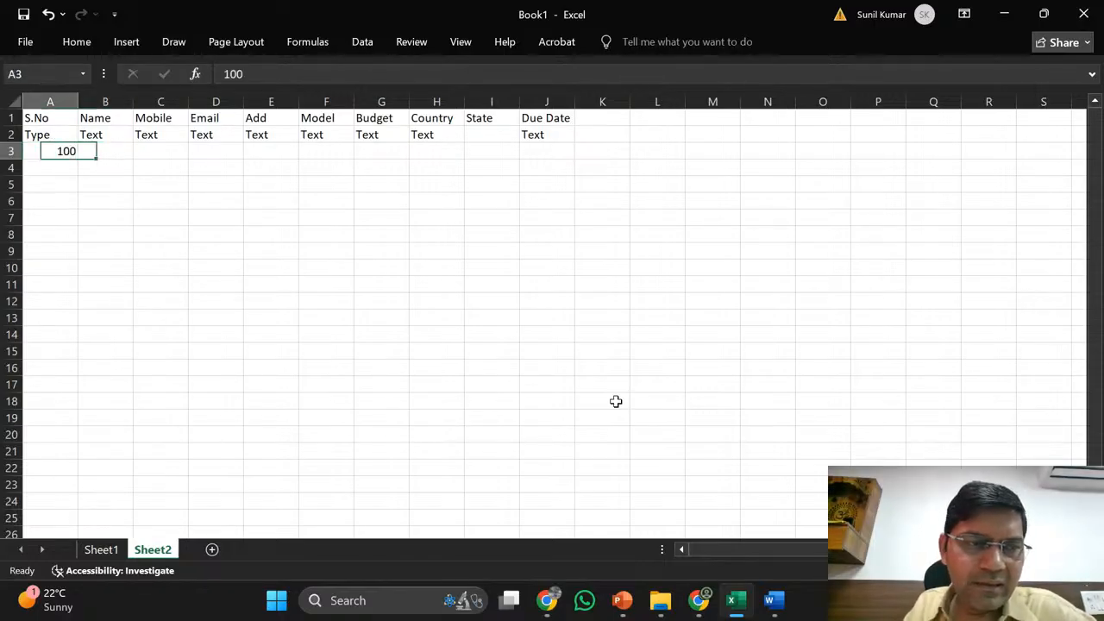
key("ctrl+c")
key("Right")
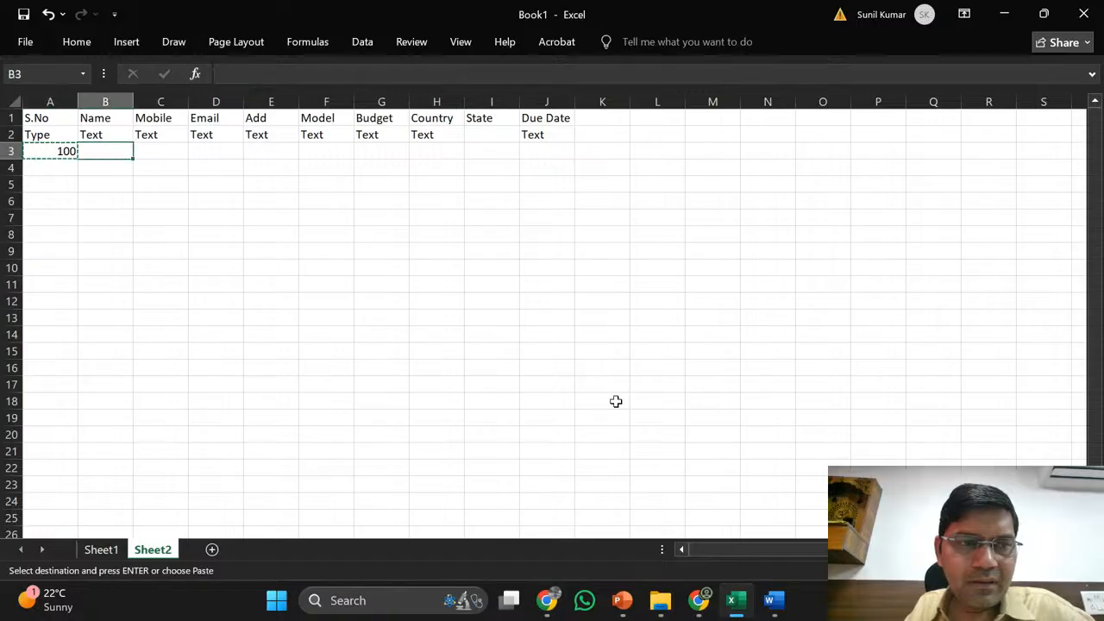
key("shift+Right")
key("shift+Right")
key("shift+Right")
key("shift+Right")
key("shift+Right")
key("shift+Right")
key("shift+Right")
key("shift+Right")
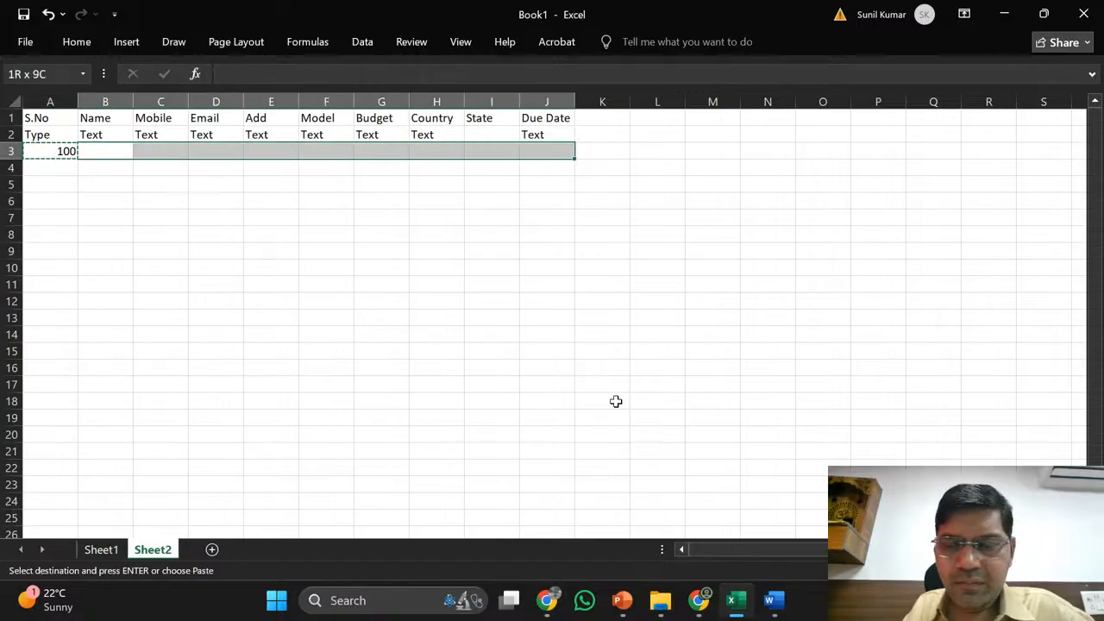
key("Return")
key("Right")
key("Left")
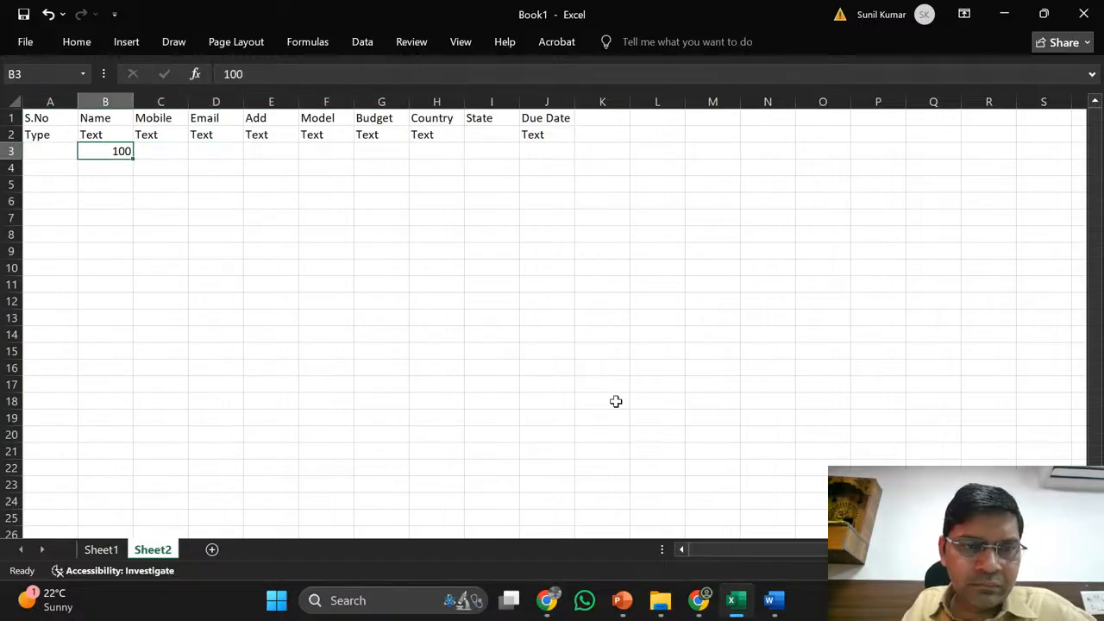
key("ctrl+c")
key("Right")
key("shift+Right")
key("shift+Right")
key("shift+Right")
key("shift+Right")
key("shift+Right")
key("shift+Right")
key("shift+Right")
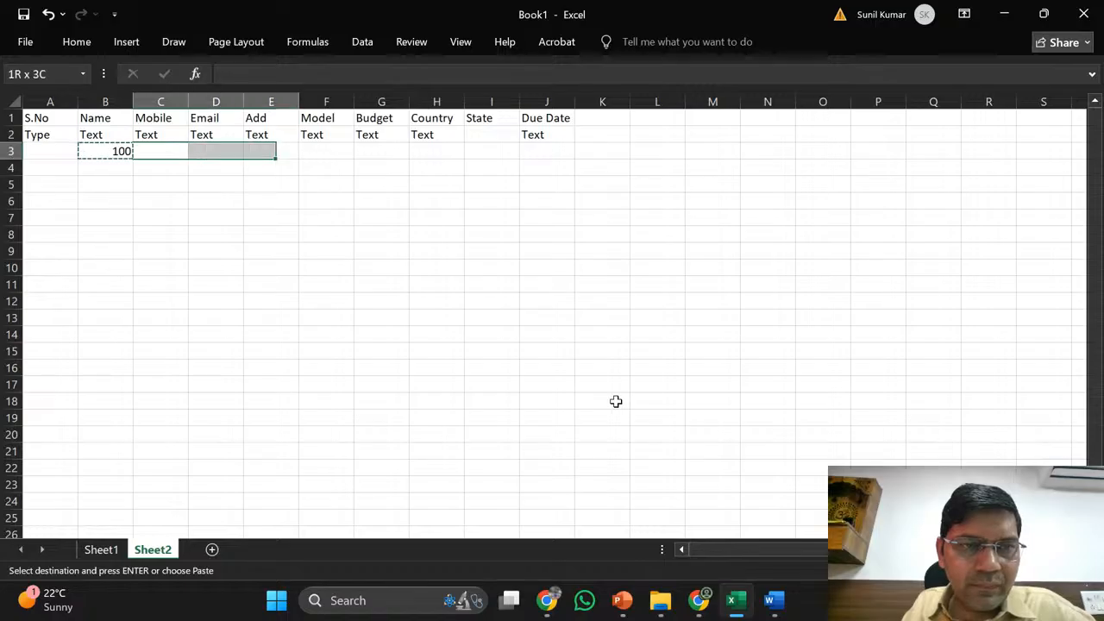
key("Return")
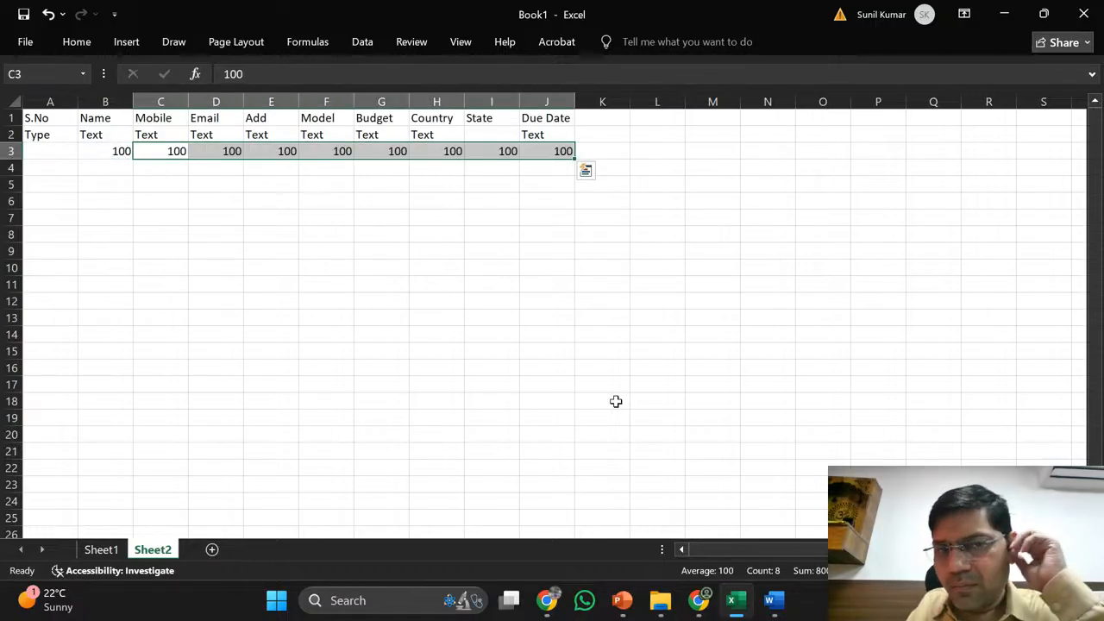
- Copy Country's Text type from H2 into State's type cell I2
key("Up")
key("Right")
key("Right")
key("Right")
key("Right")
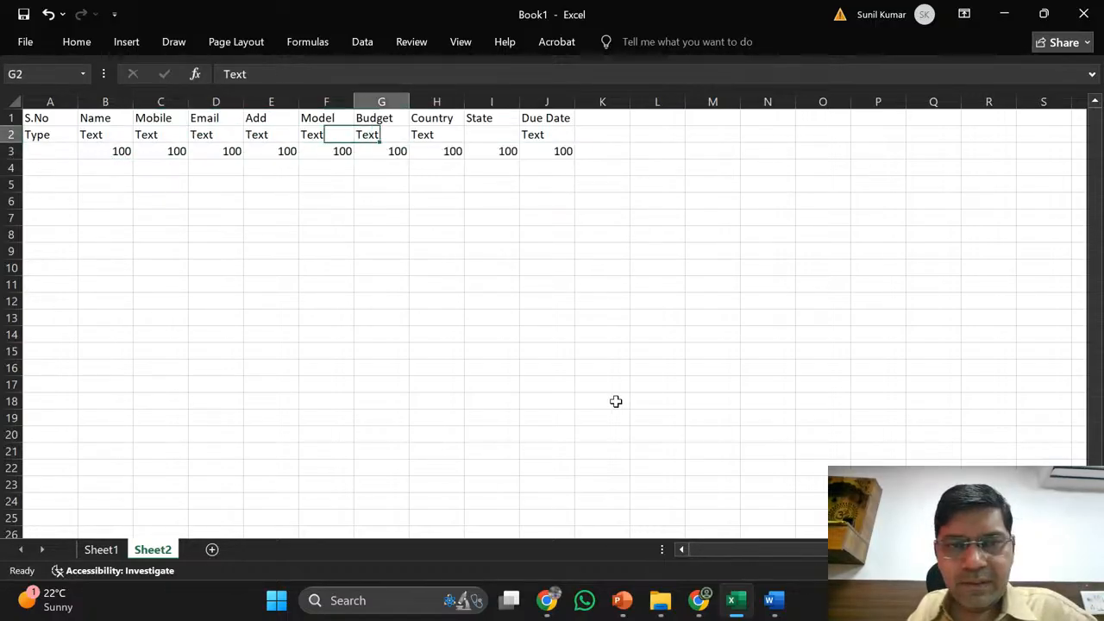
key("Right")
key("ctrl+c")
key("Right")
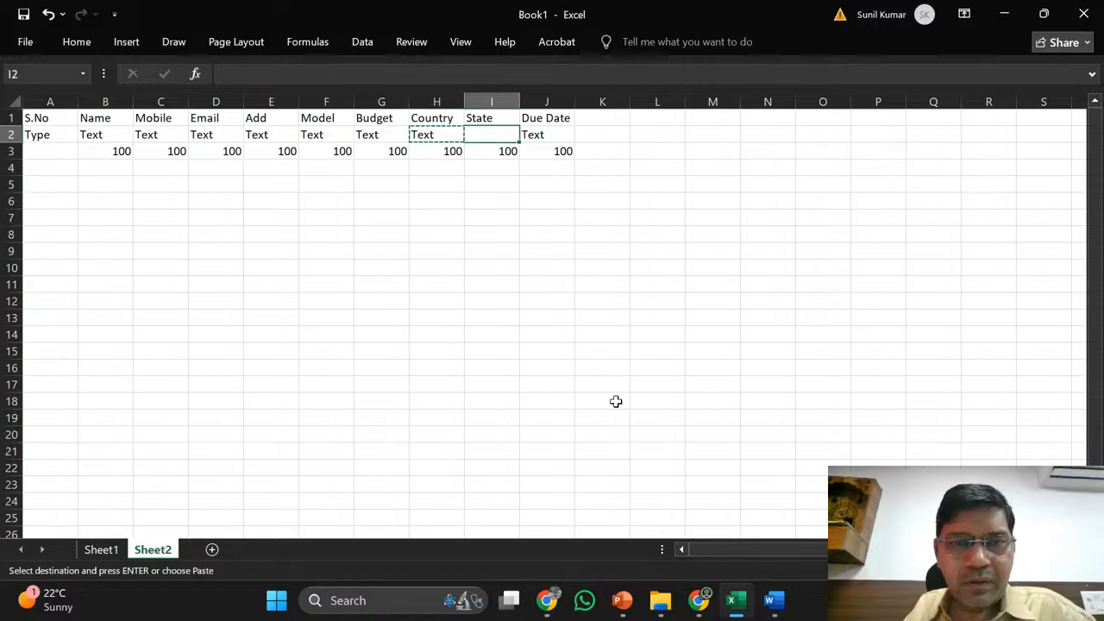
key("Return")
key("Down")
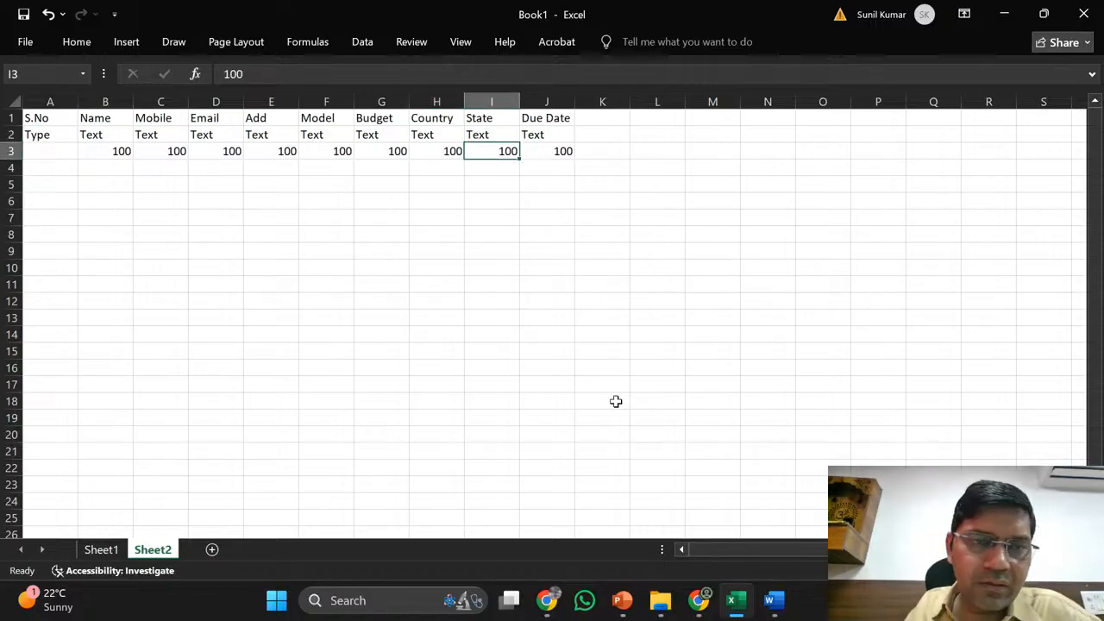
- Check Name's type and value cells, discarding a stray entry in A3
key("Down")
key("Left")
key("Left")
key("Left")
key("Left")
key("Left")
key("Left")
key("Left")
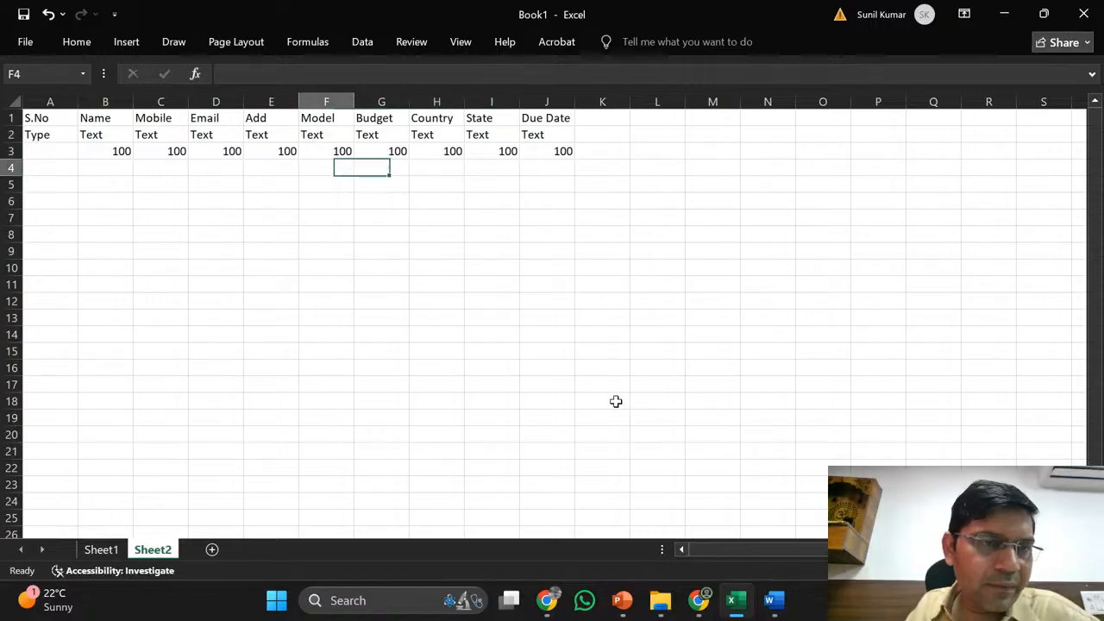
key("Up")
key("Up")
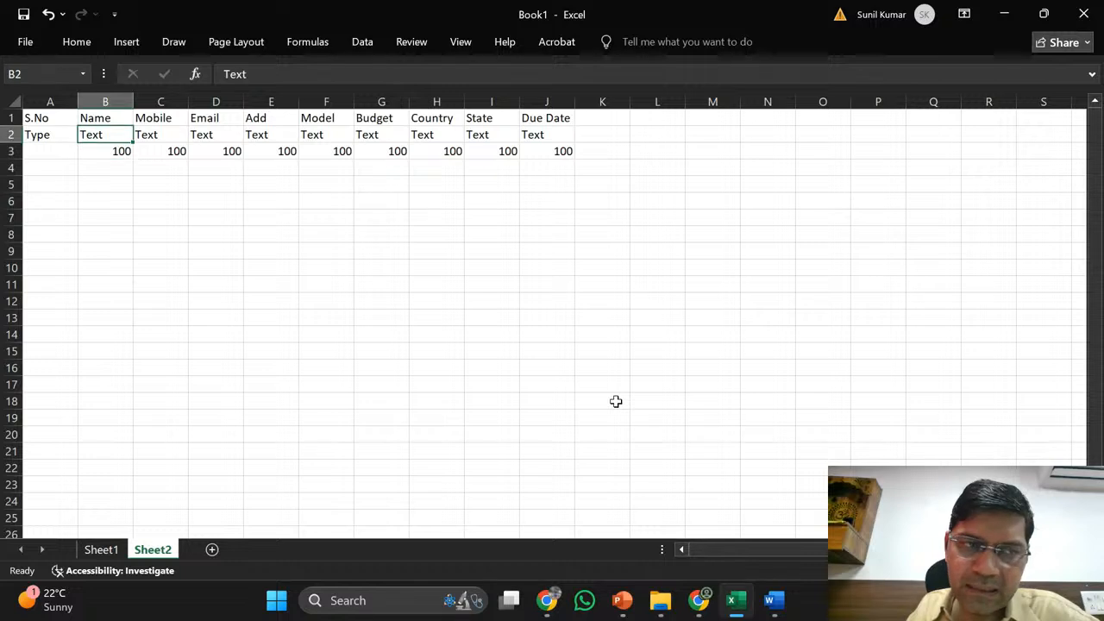
key("Down")
key("Left")
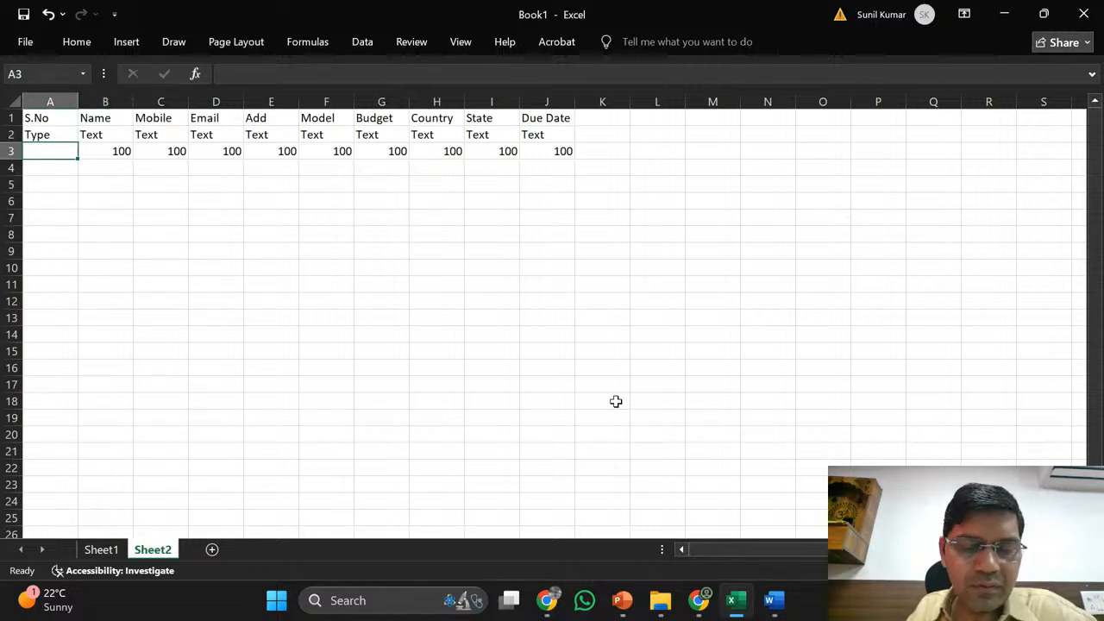
type("S")
key("BackSpace")
key("BackSpace")
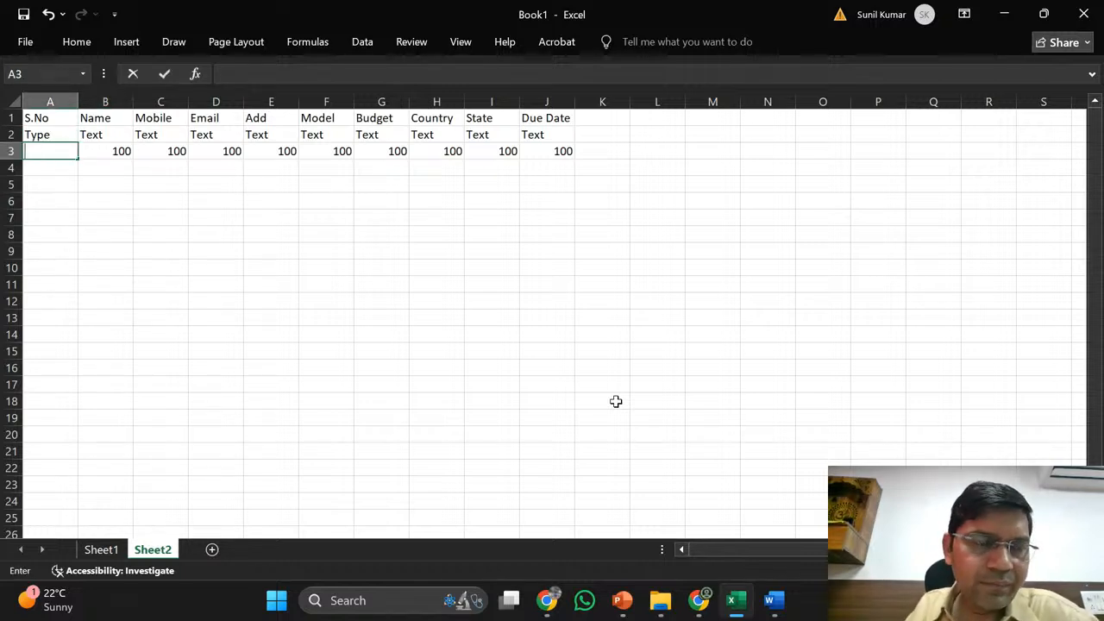
key("Right")
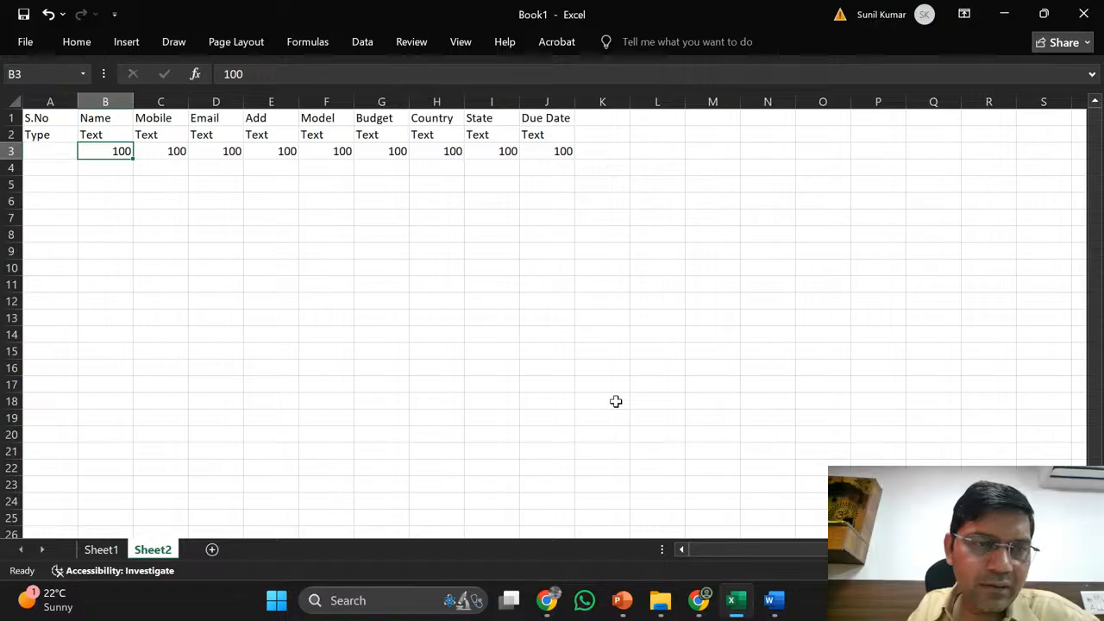
key("Up")
key("Down")
key("Down")
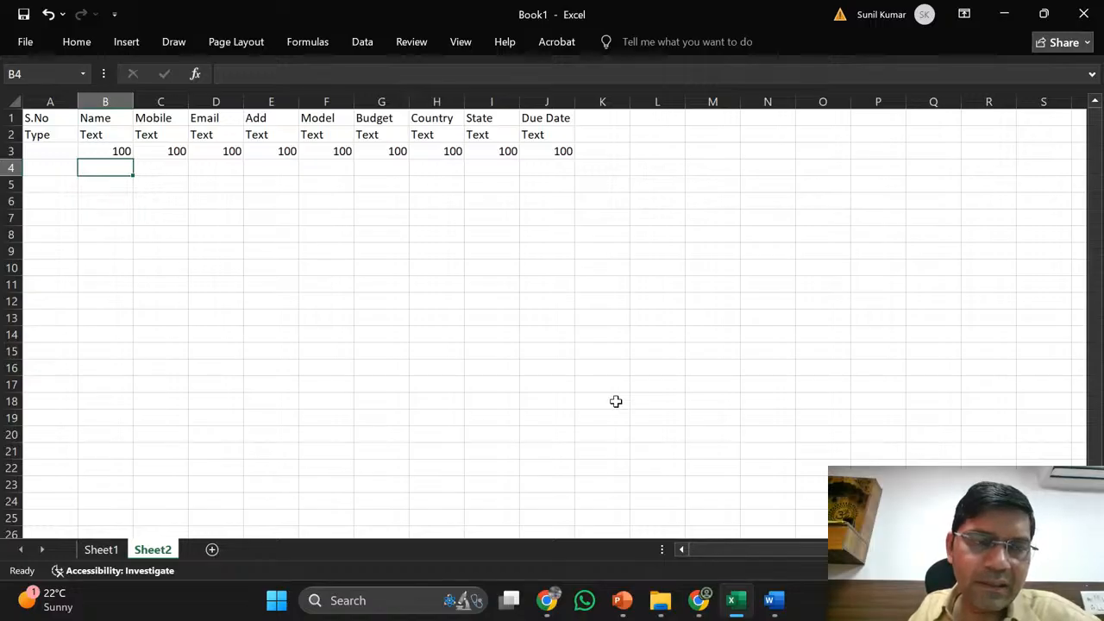
key("Up")
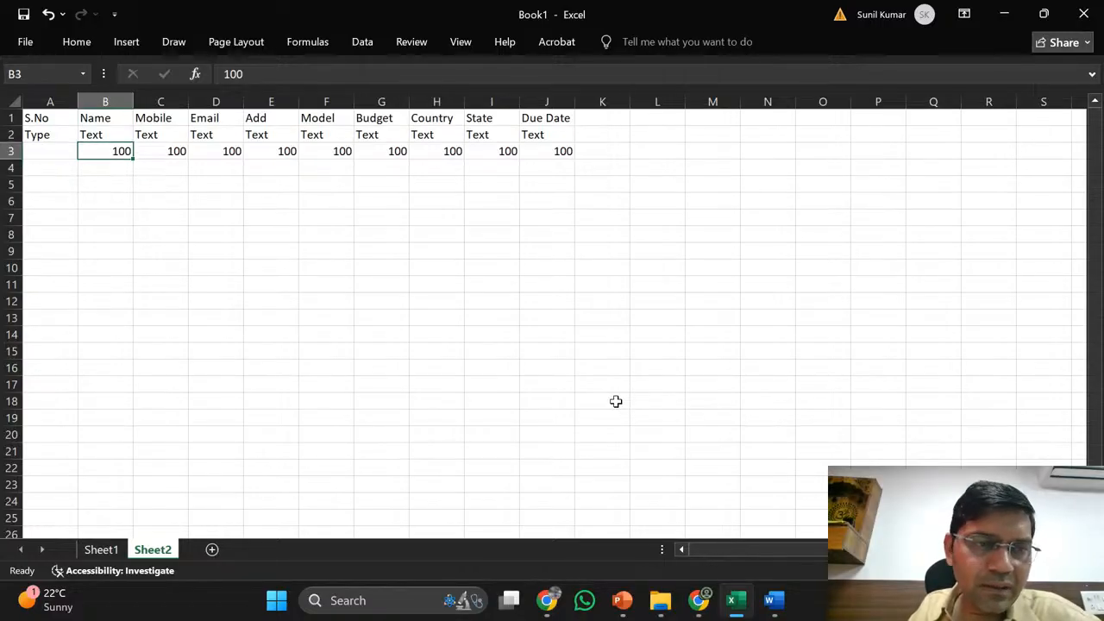
key("Down")
key("Up")
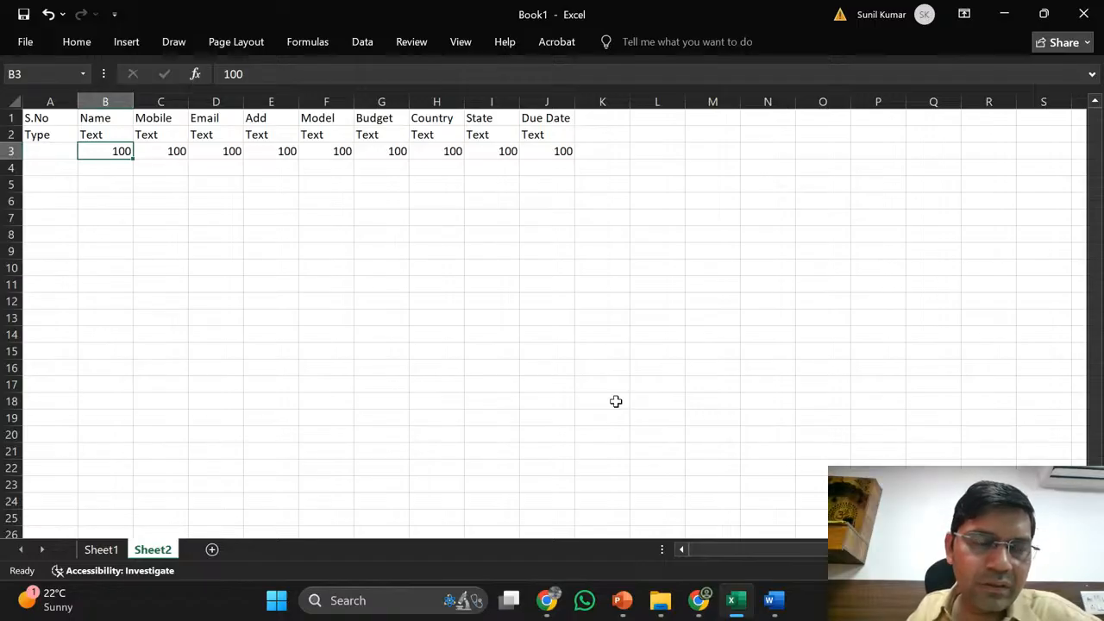
key("Down")
key("Up")
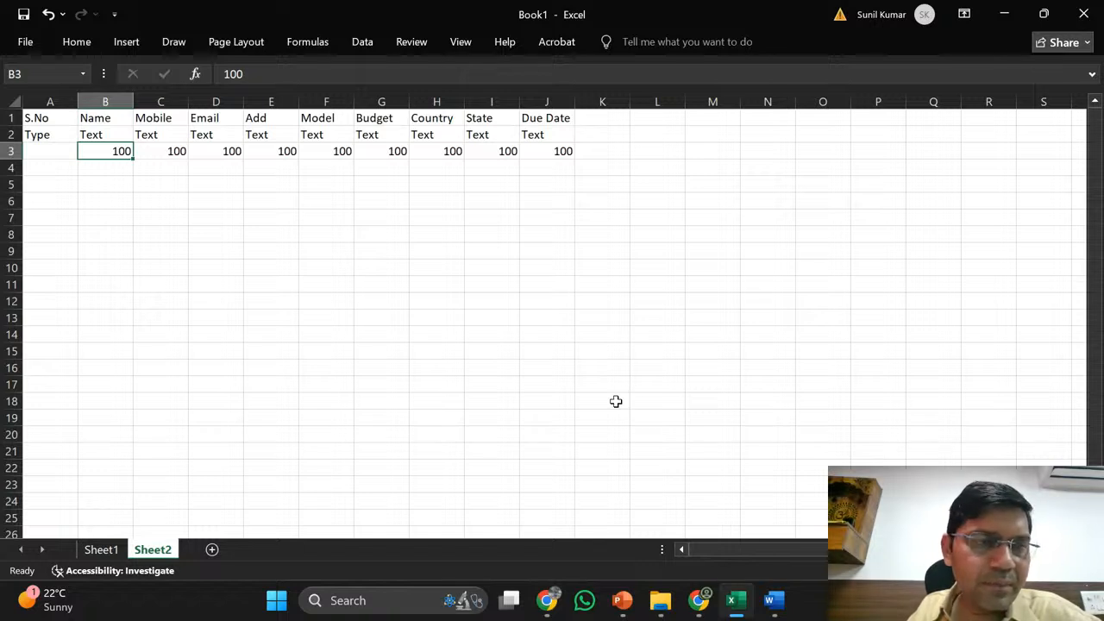
key("Up")
key("Down")
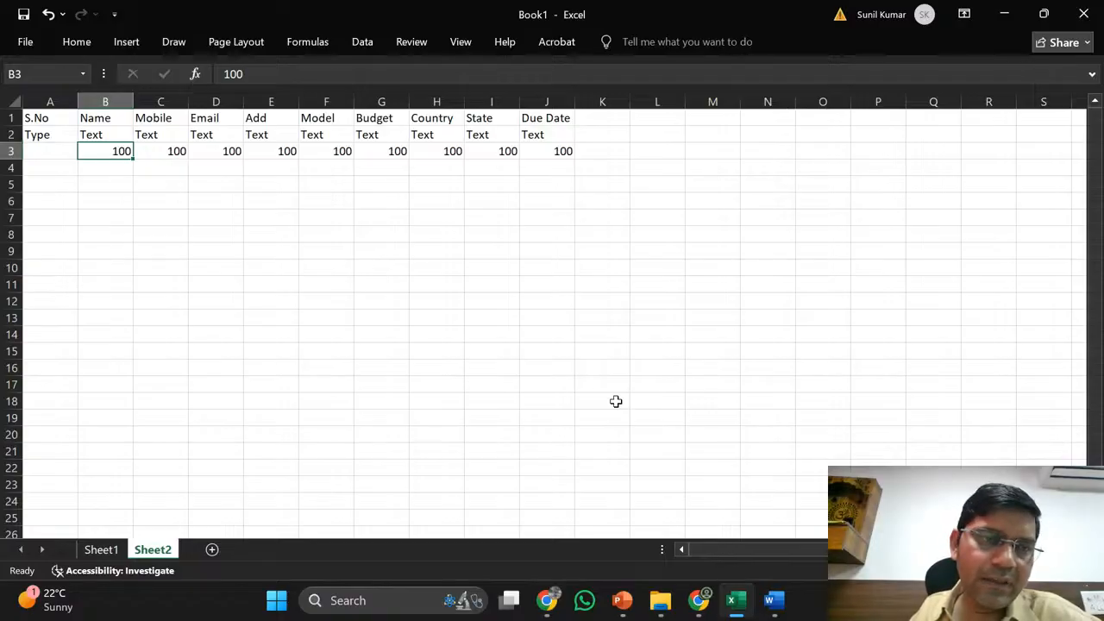
key("Up")
key("Down")
key("Right")
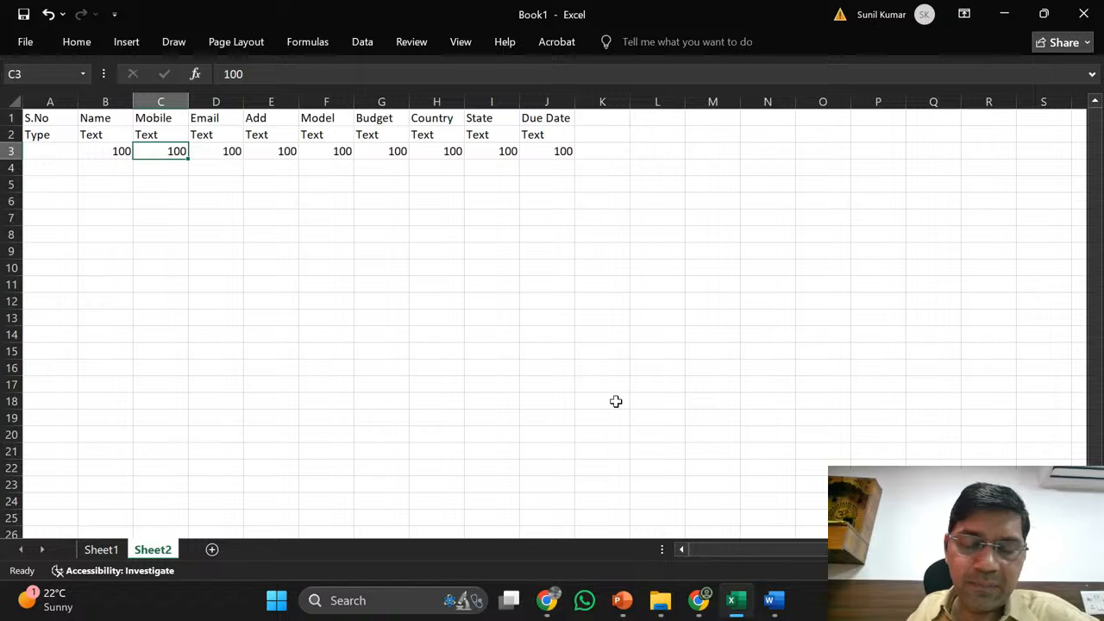
- Enter +91 in C4 under Mobile, dismissing the typo and incomplete-formula prompts
key("Down")
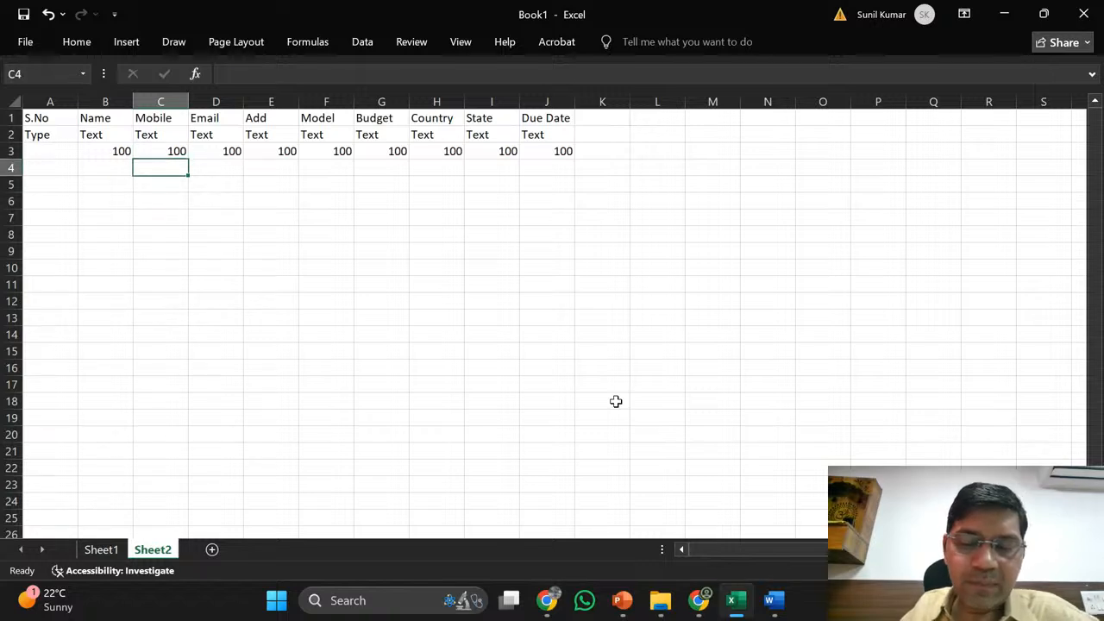
type("+")
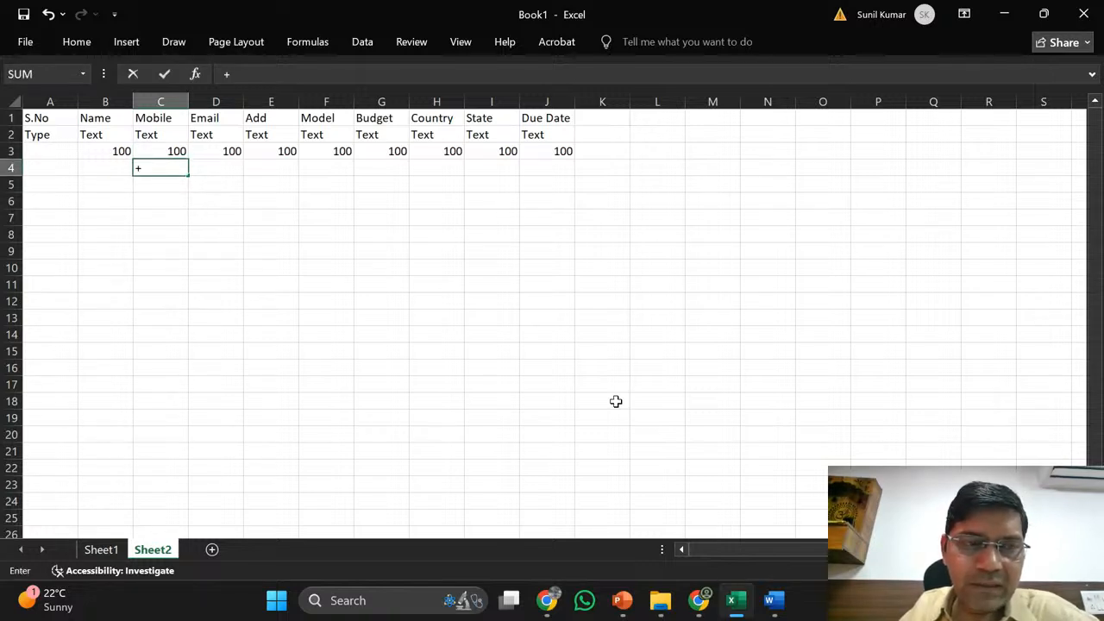
type("91-")
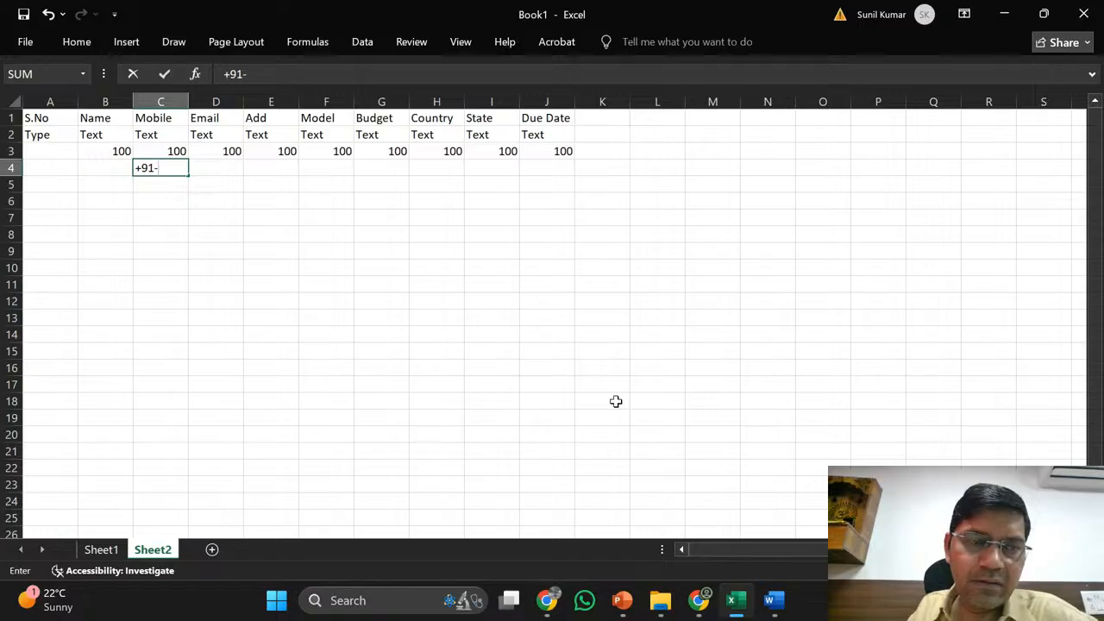
key("Return")
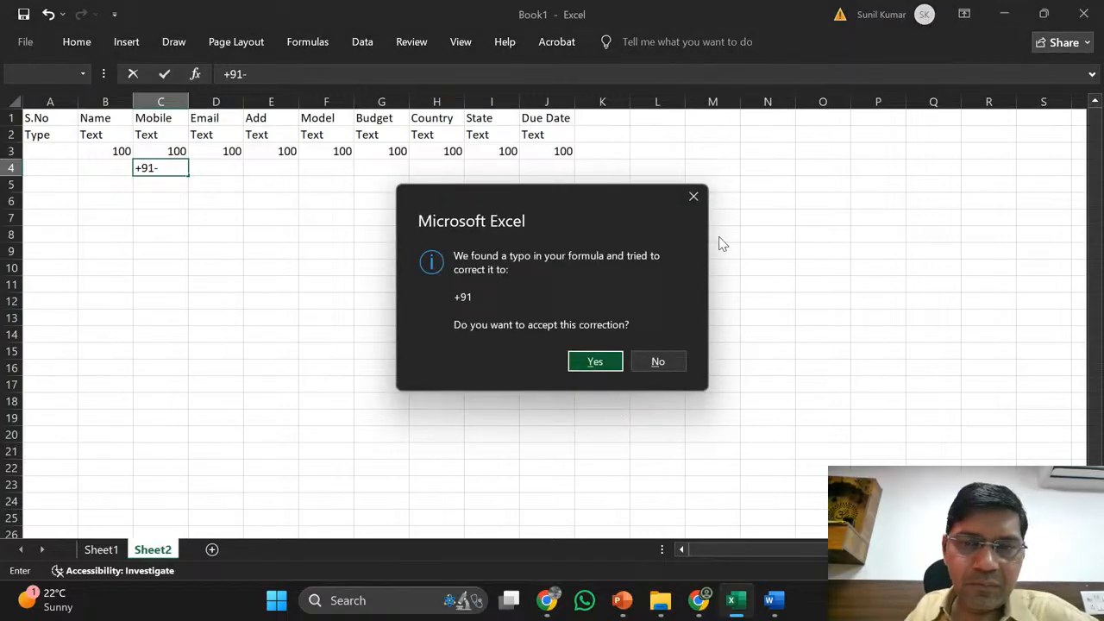
left_click(693, 198)
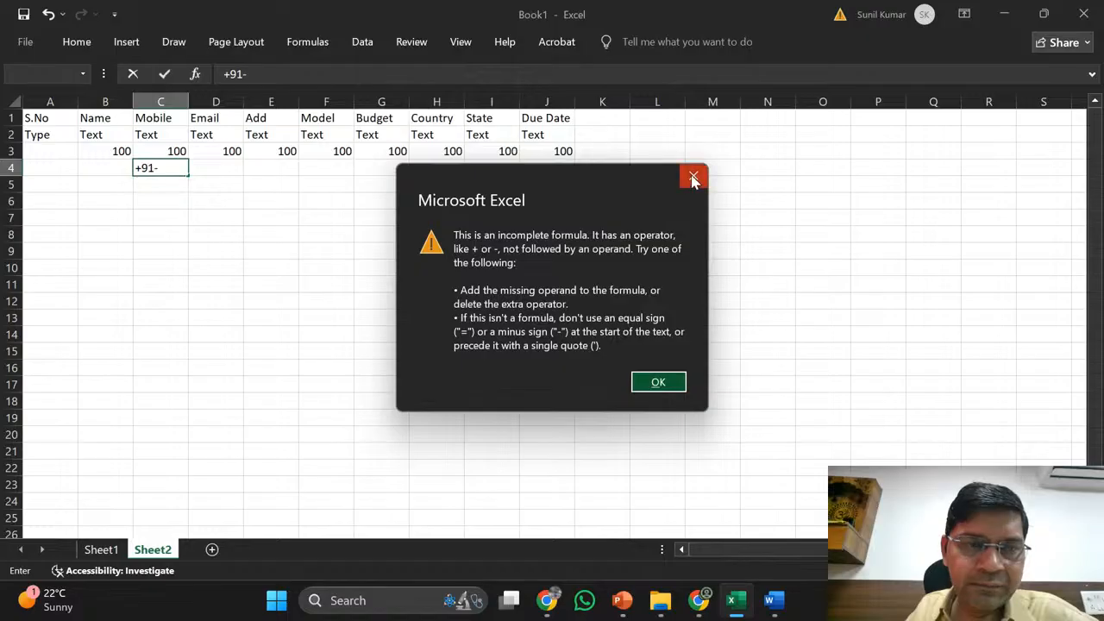
left_click(694, 179)
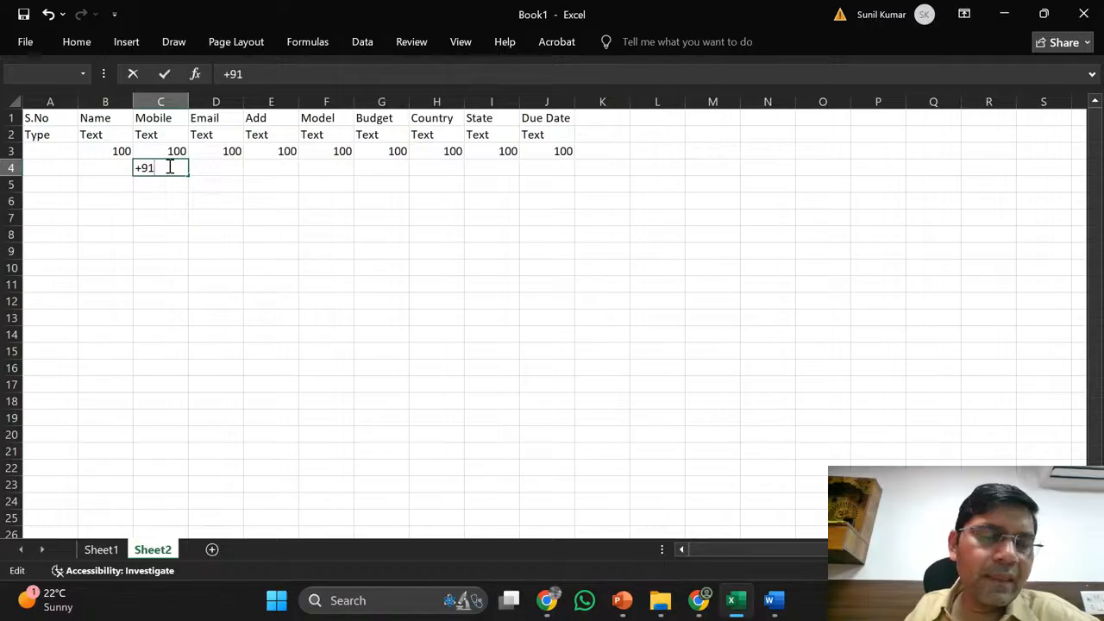
key("Return")
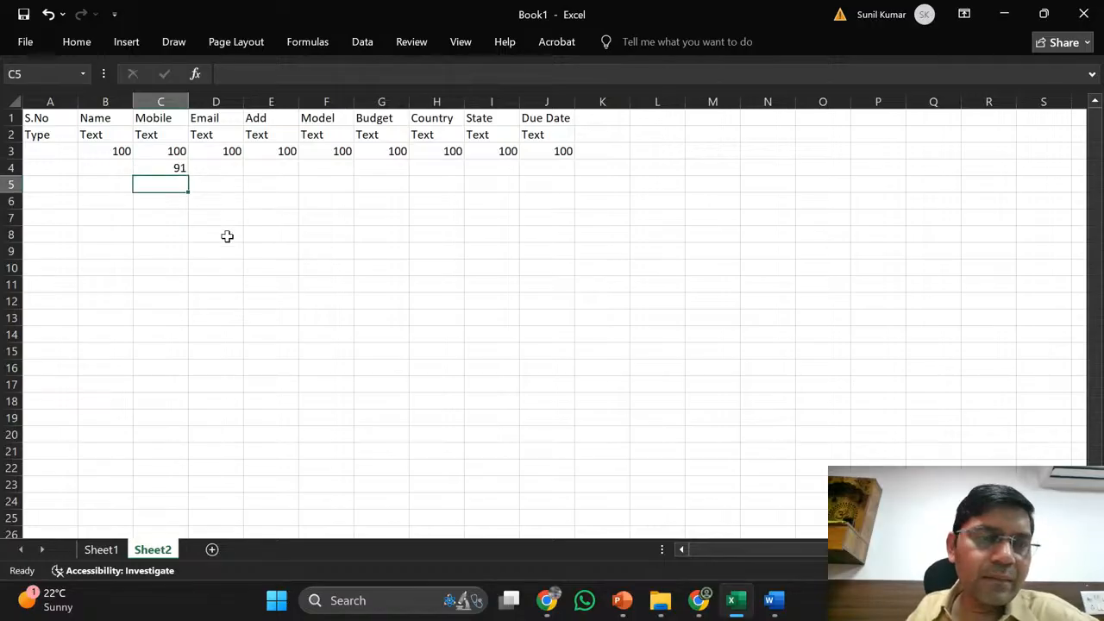
left_click(164, 150)
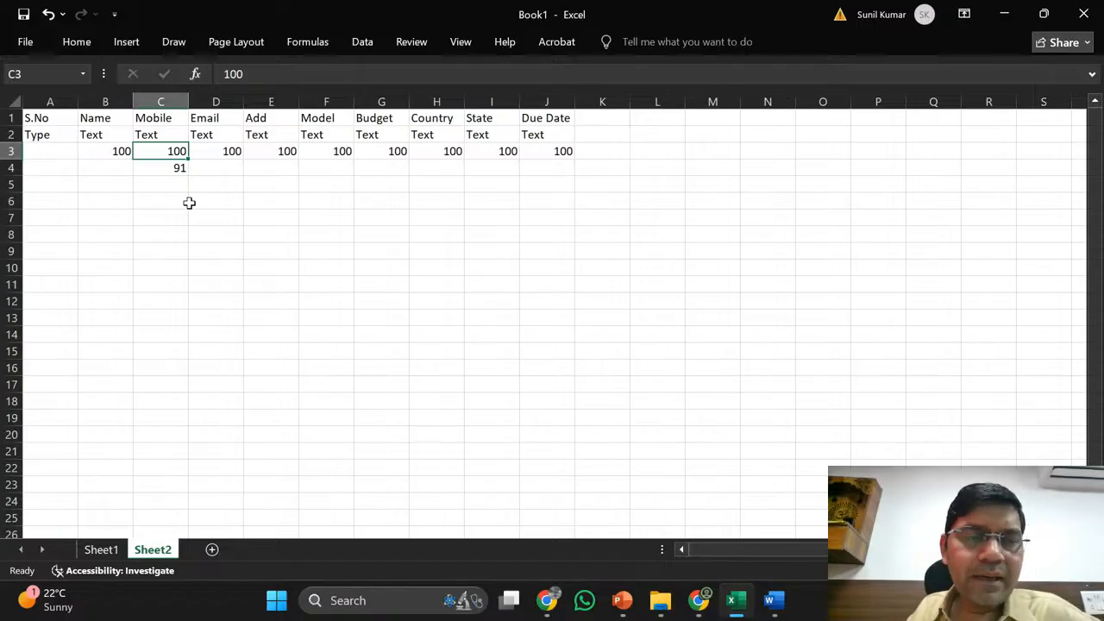
- Enter a sample 10-digit mobile number in cell D5 under Email
key("Up")
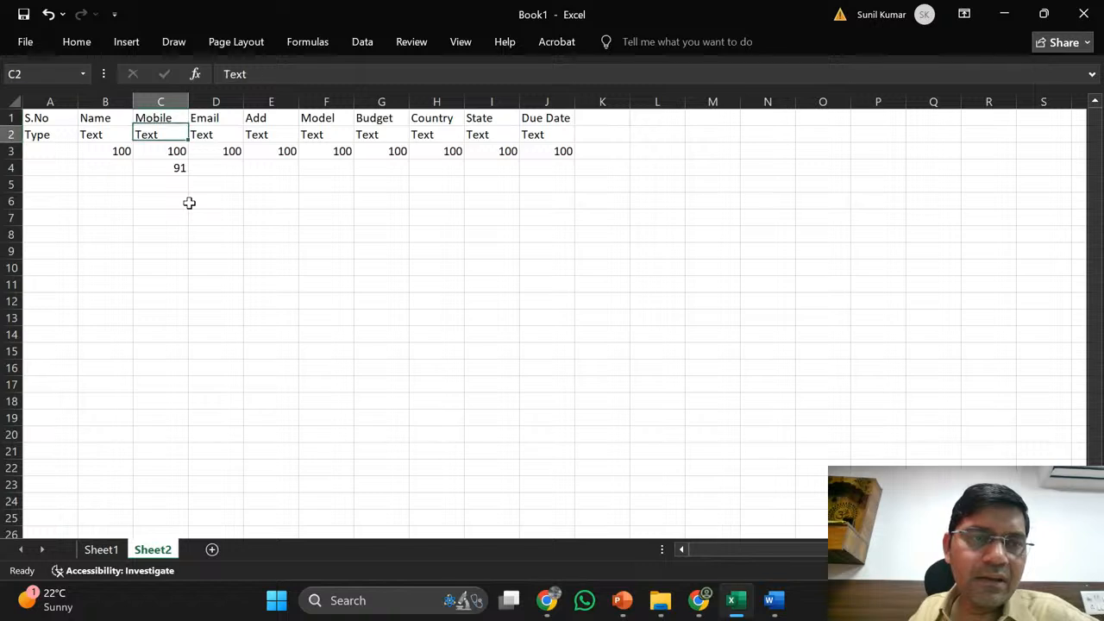
key("Down")
key("Right")
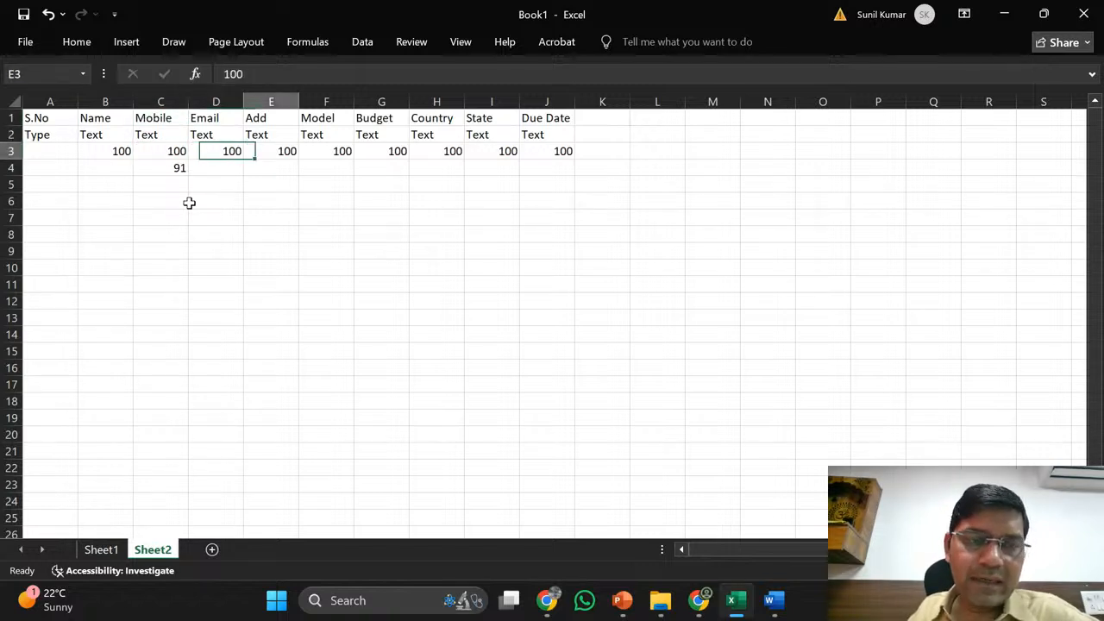
key("Right")
key("Left")
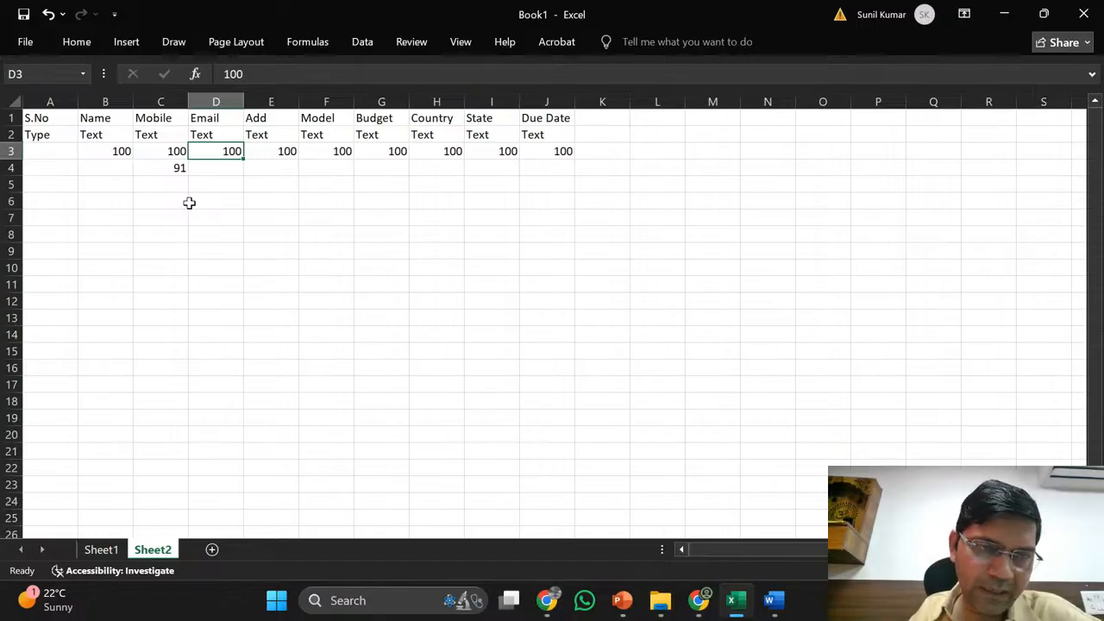
key("Down")
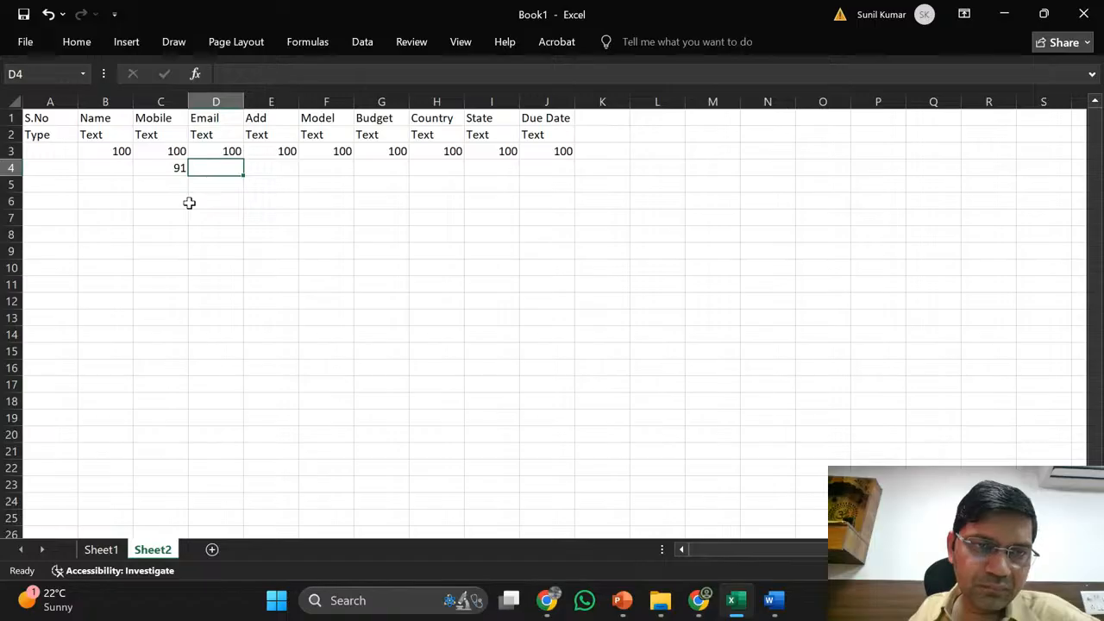
key("Down")
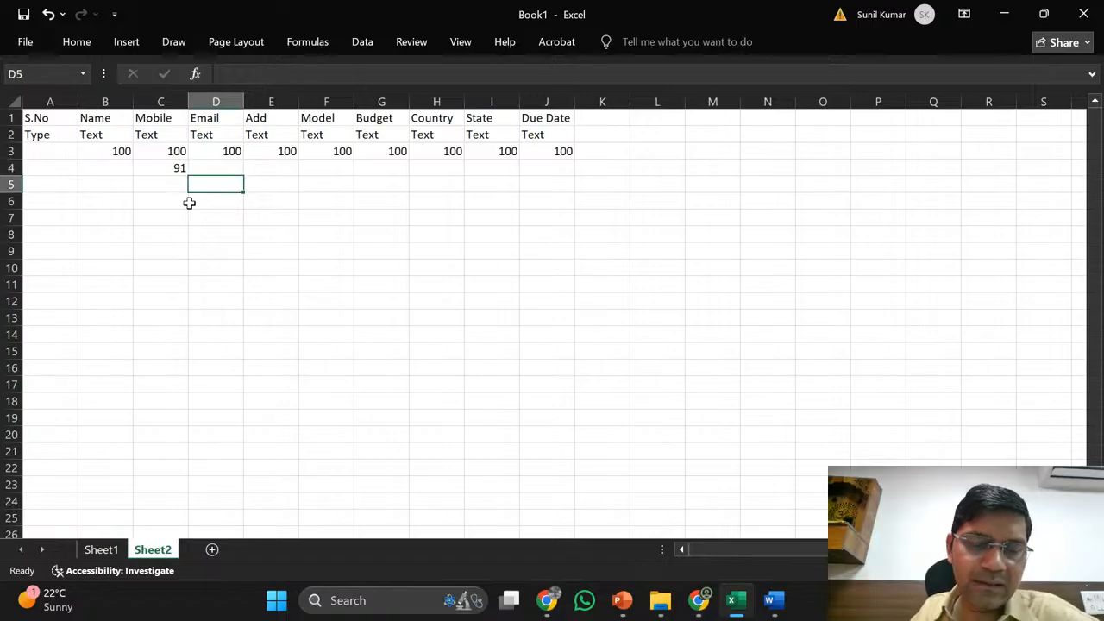
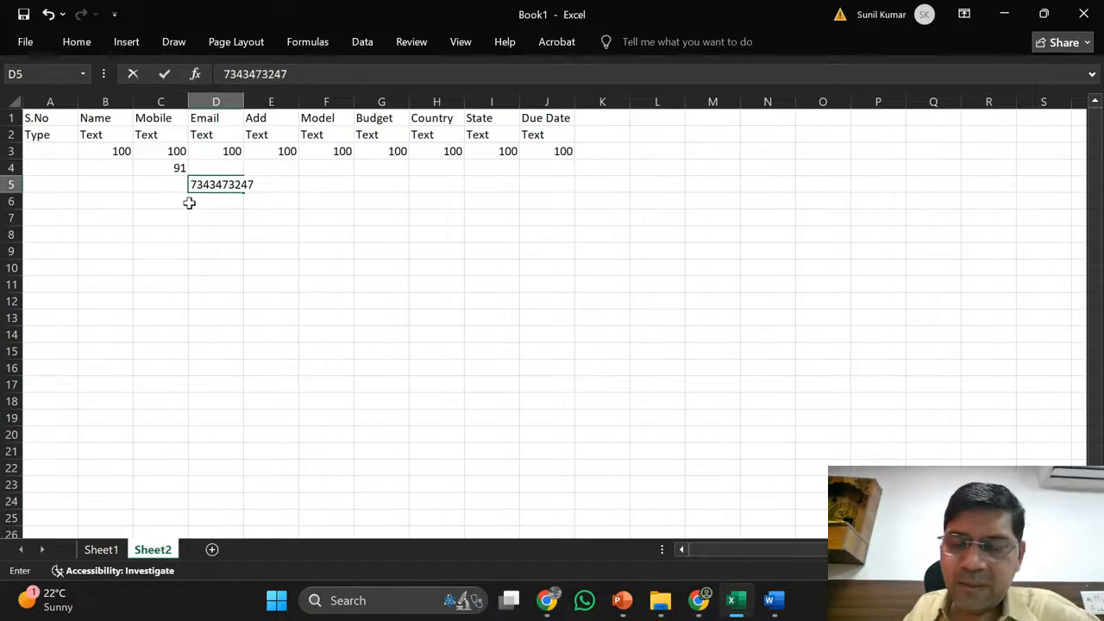
key("Return")
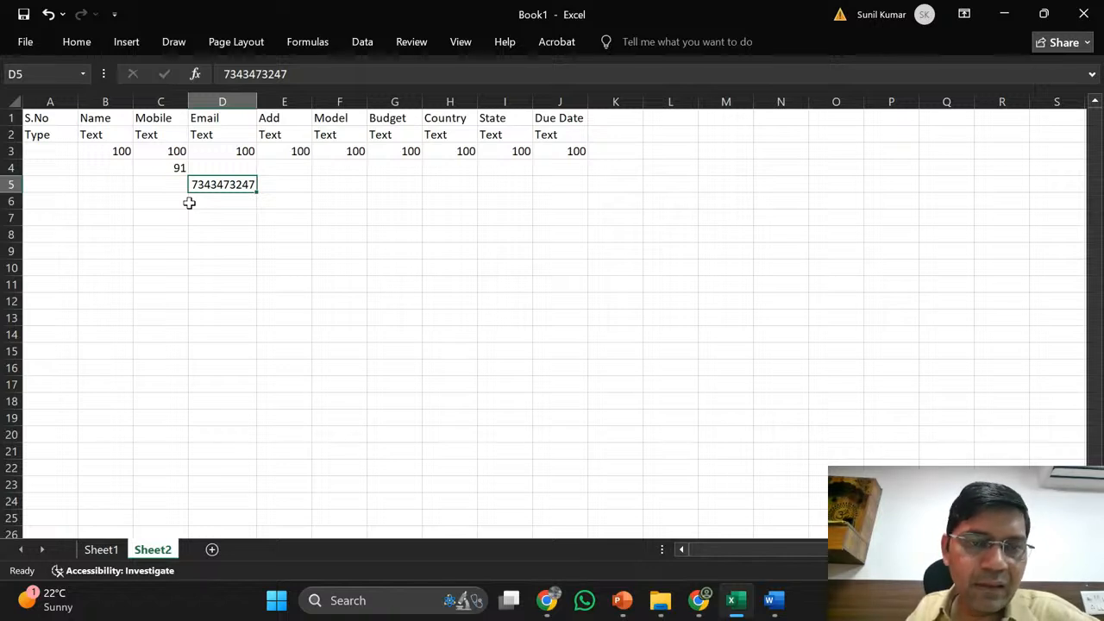
key("Up")
key("Up")
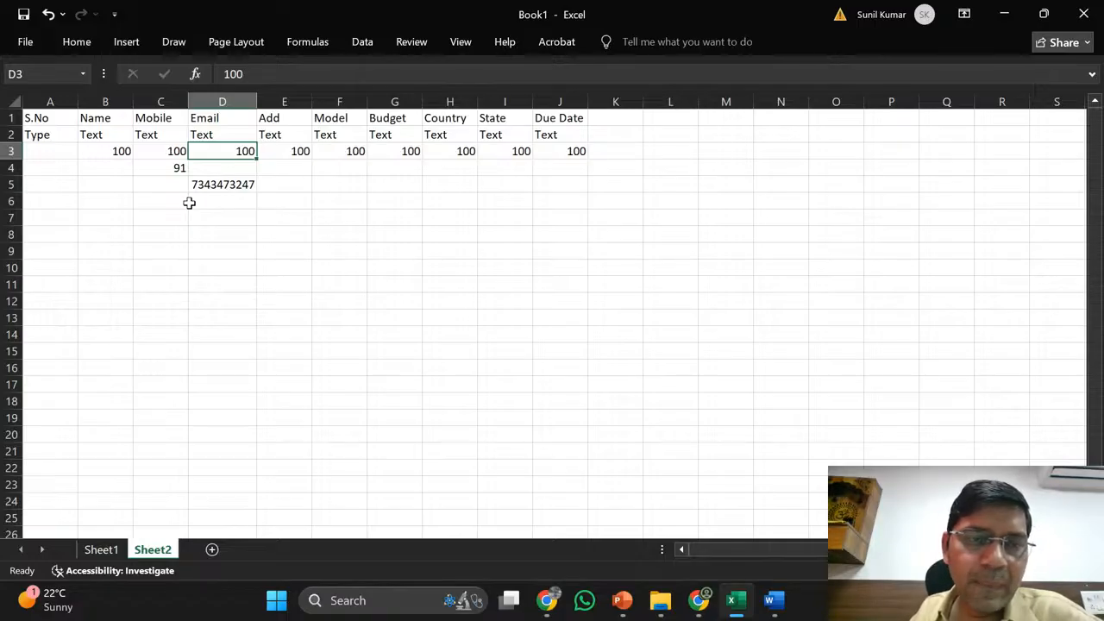
key("Right")
key("Down")
key("Up")
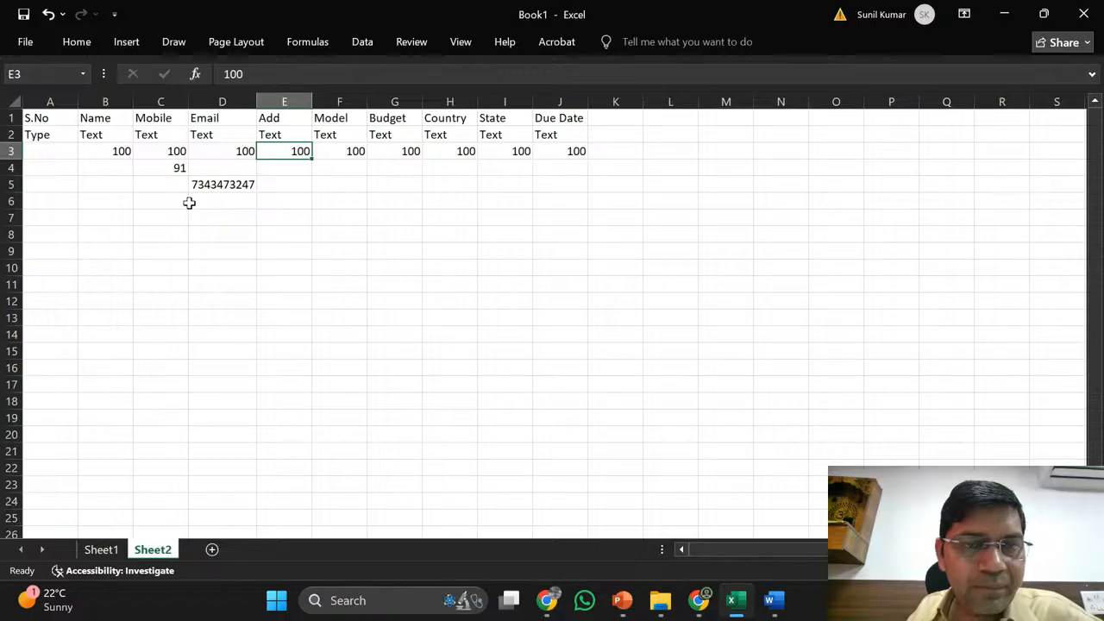
key("Right")
key("Down")
key("Down")
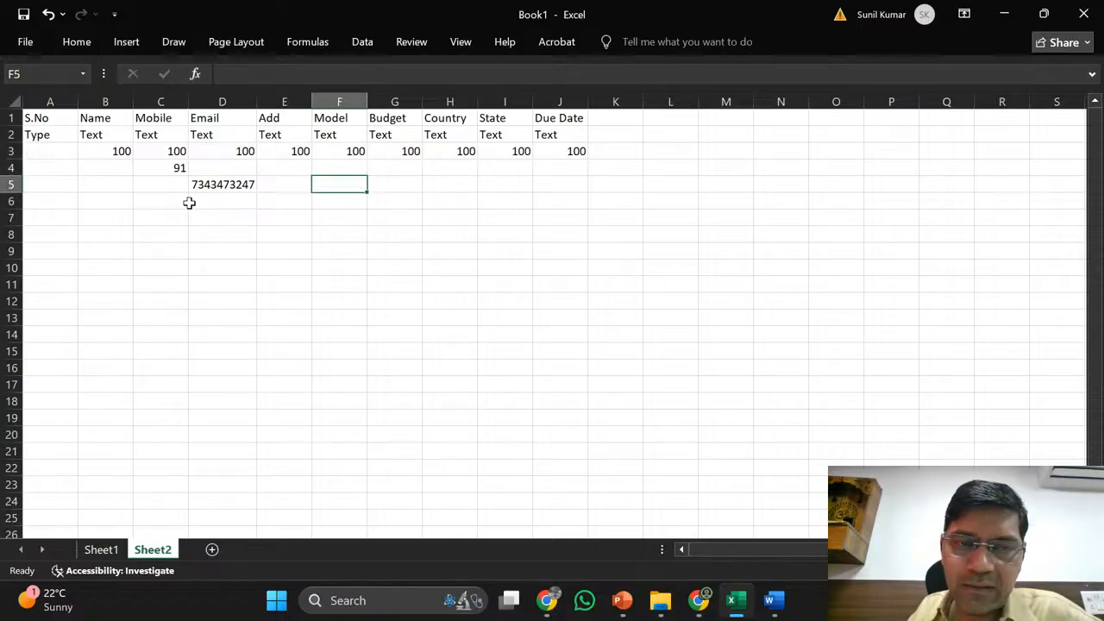
key("Up")
key("Up")
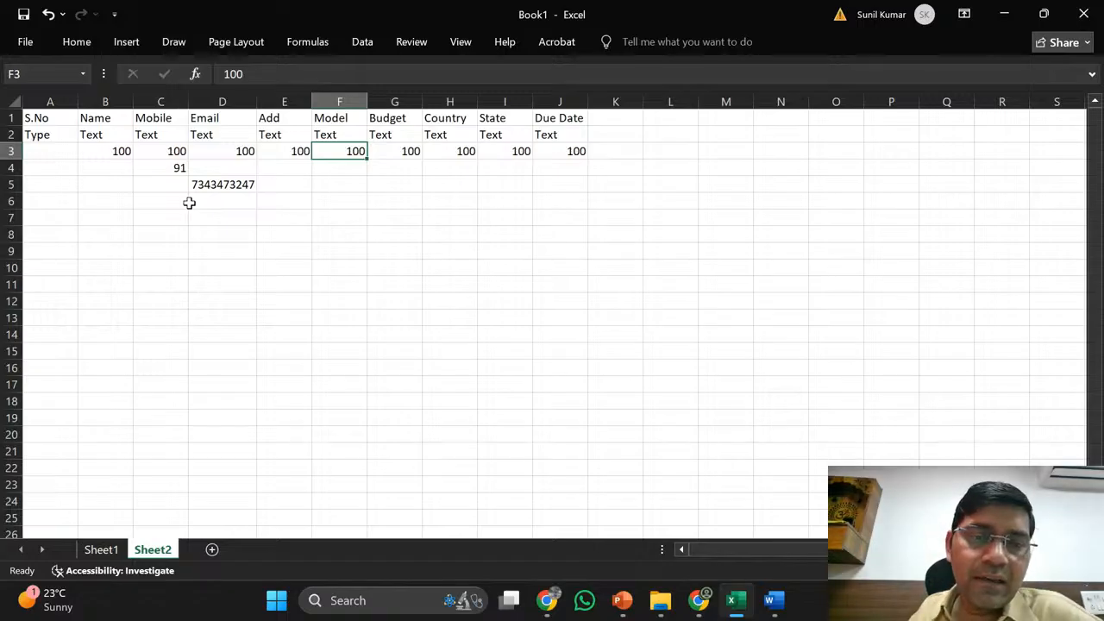
key("Down")
key("Down")
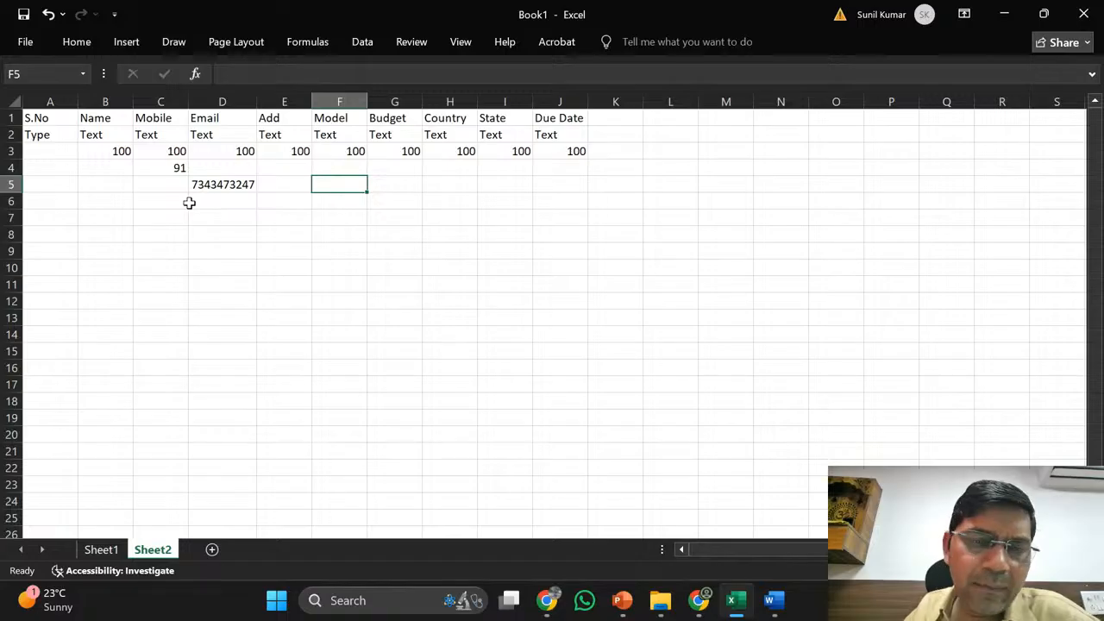
key("Up")
key("Up")
key("Up")
key("Up")
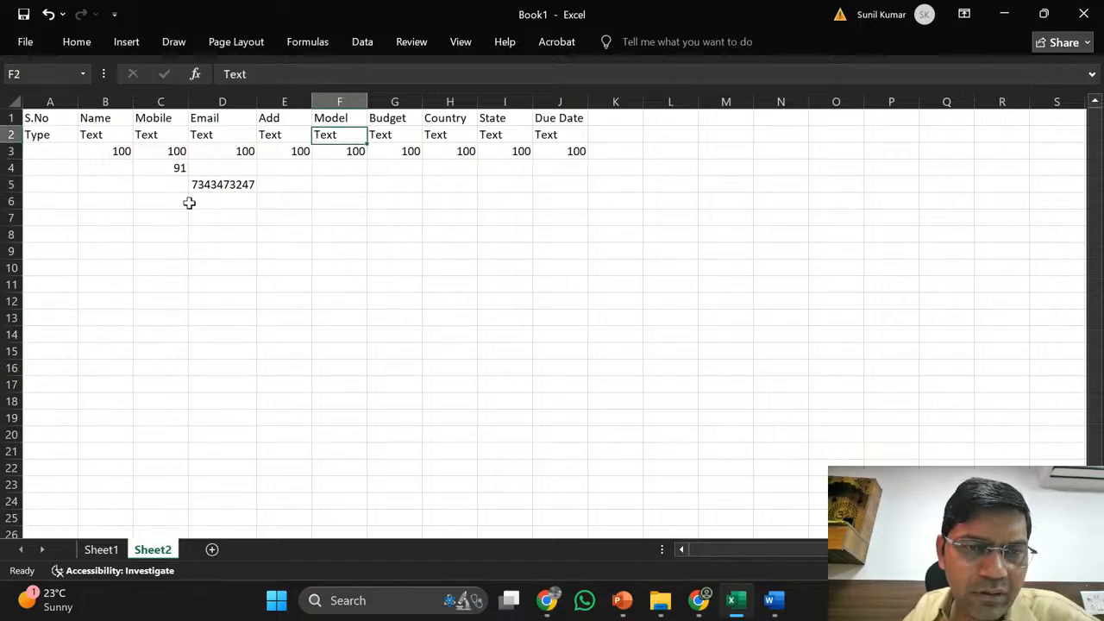
key("Down")
key("Down")
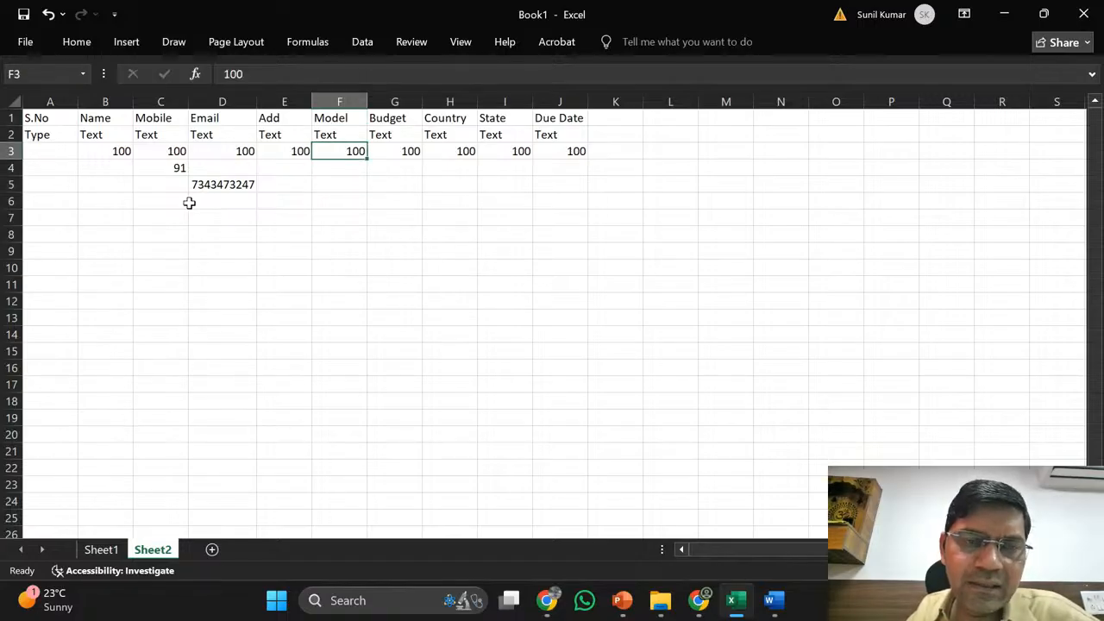
key("Up")
key("Up")
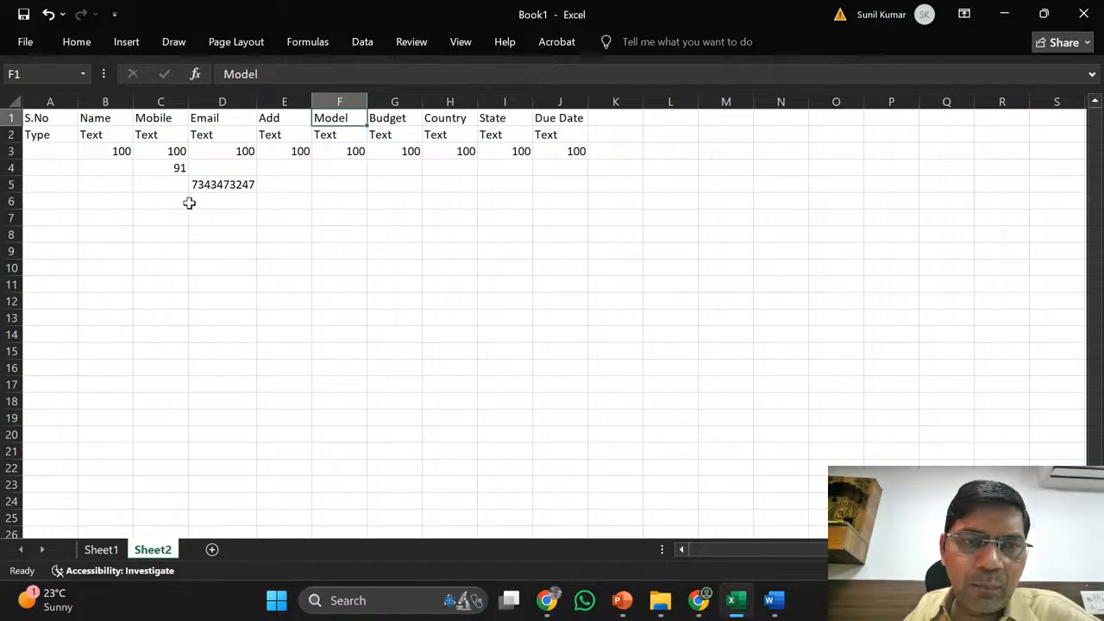
key("Down")
key("Down")
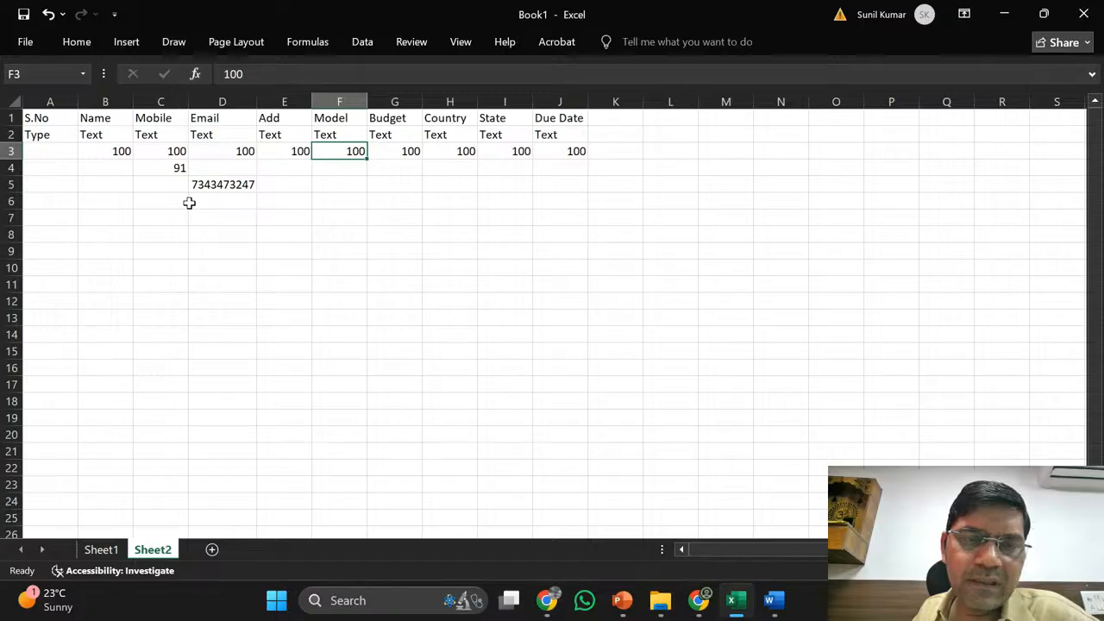
key("Up")
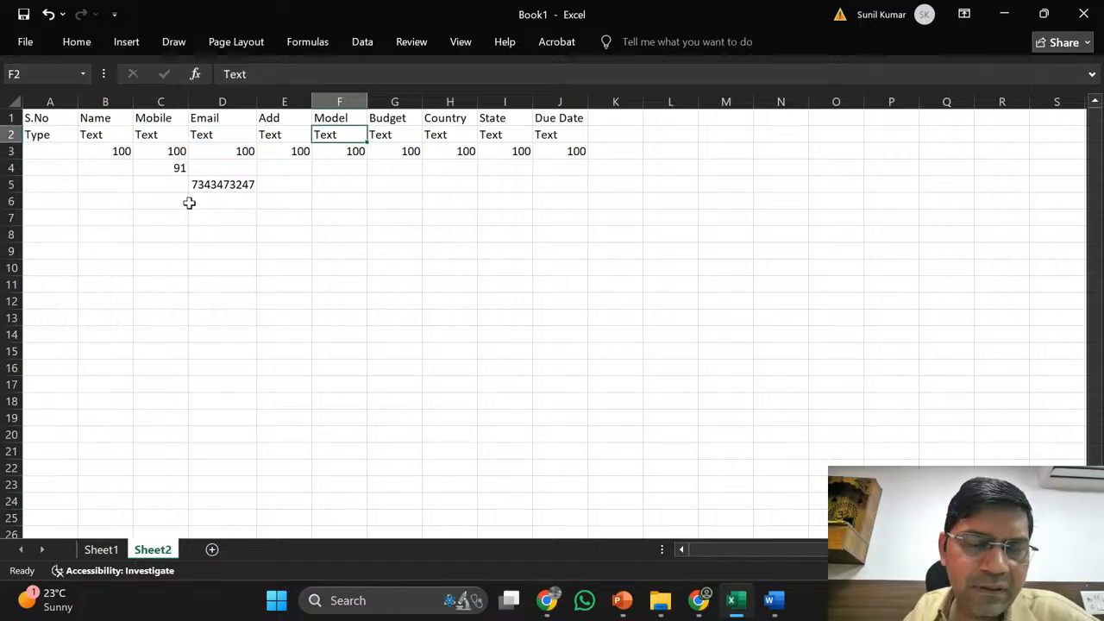
key("Down")
key("Up")
key("Up")
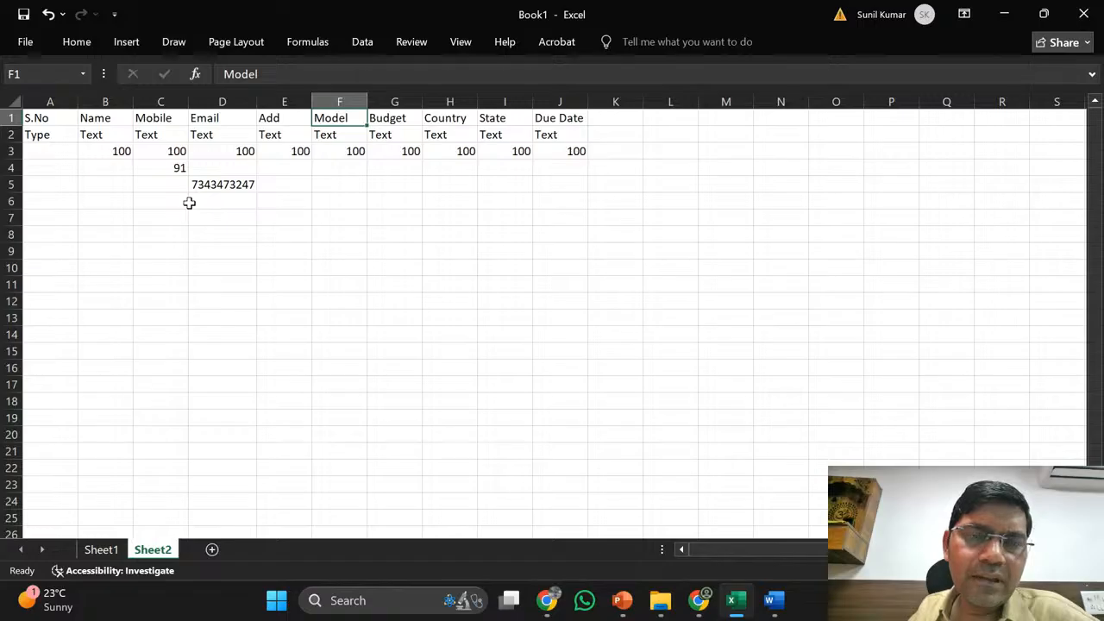
key("Down")
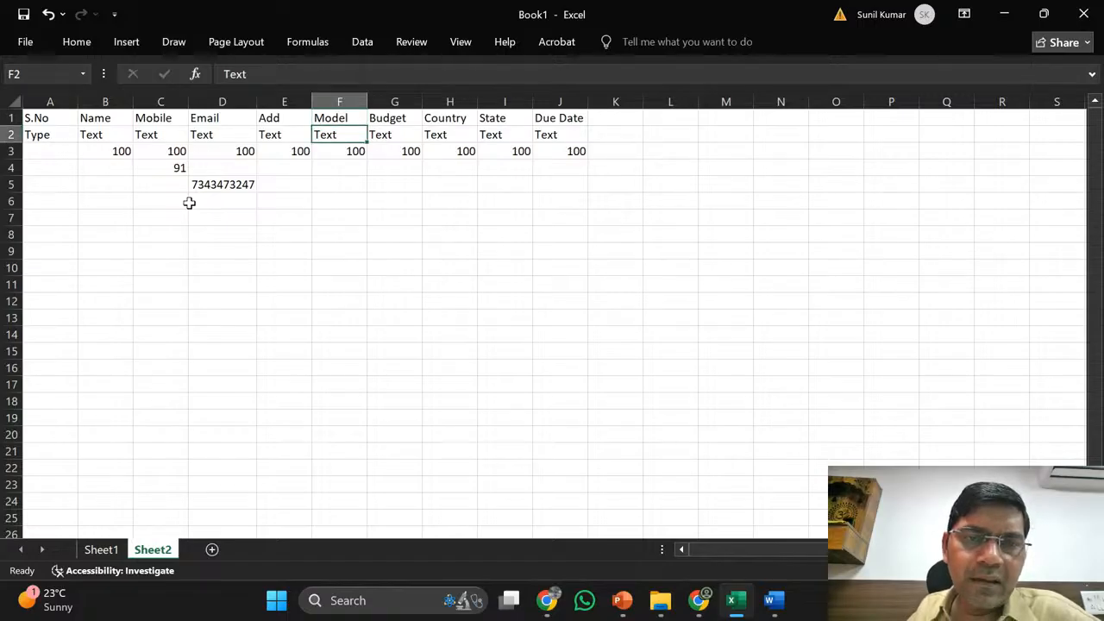
key("Right")
key("Down")
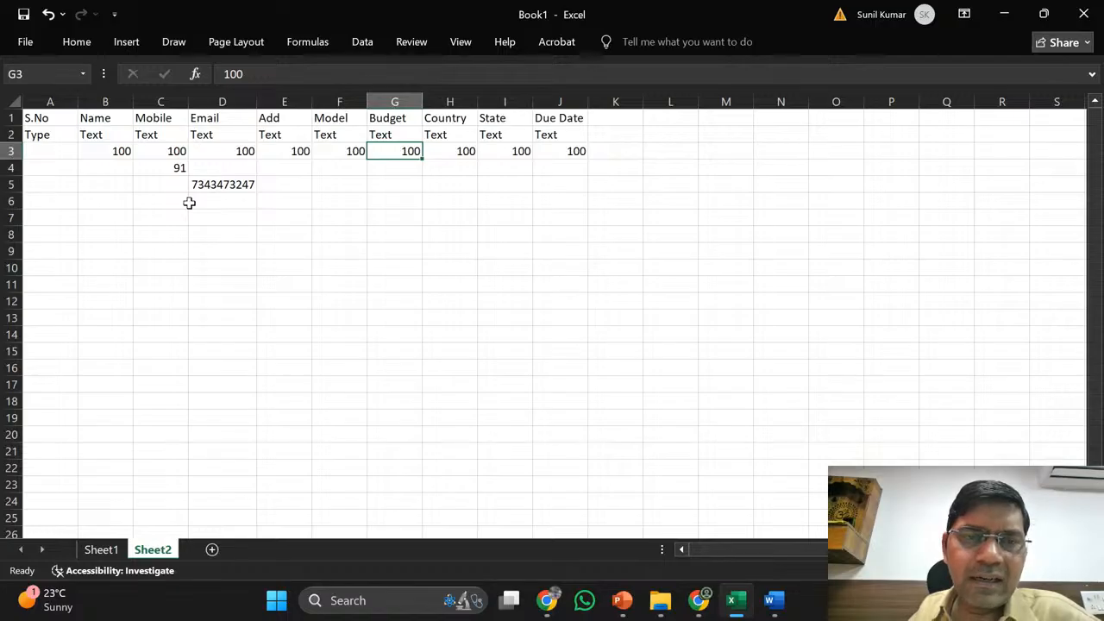
- Enter 'I want car' under Budget in cell G5
key("Up")
key("ctrl+c")
key("Down")
key("Escape")
key("Down")
key("Down")
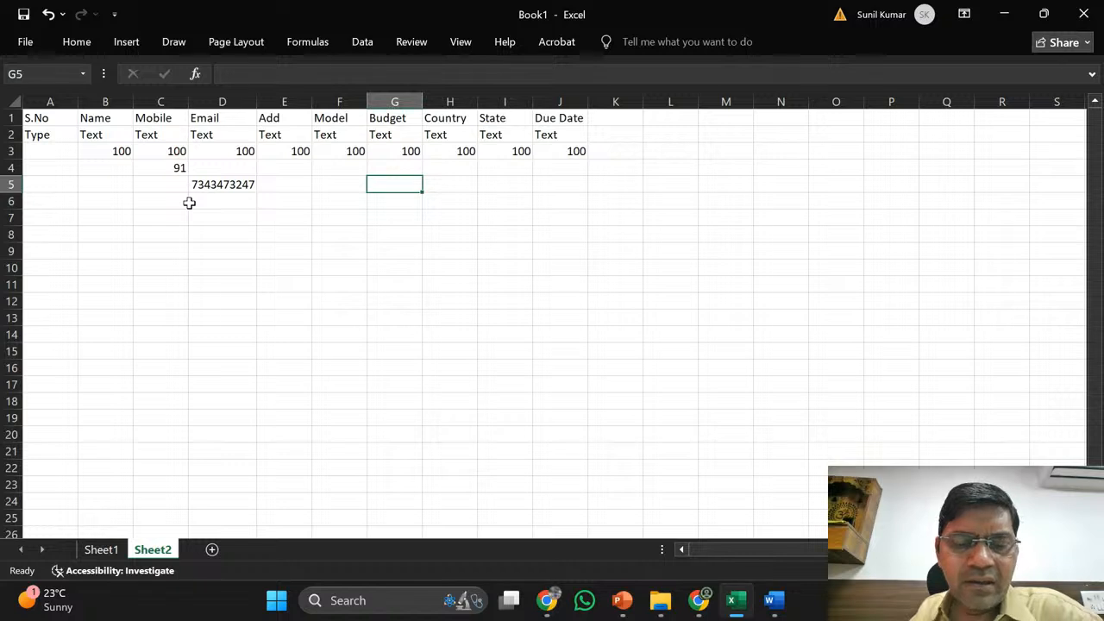
type("I")
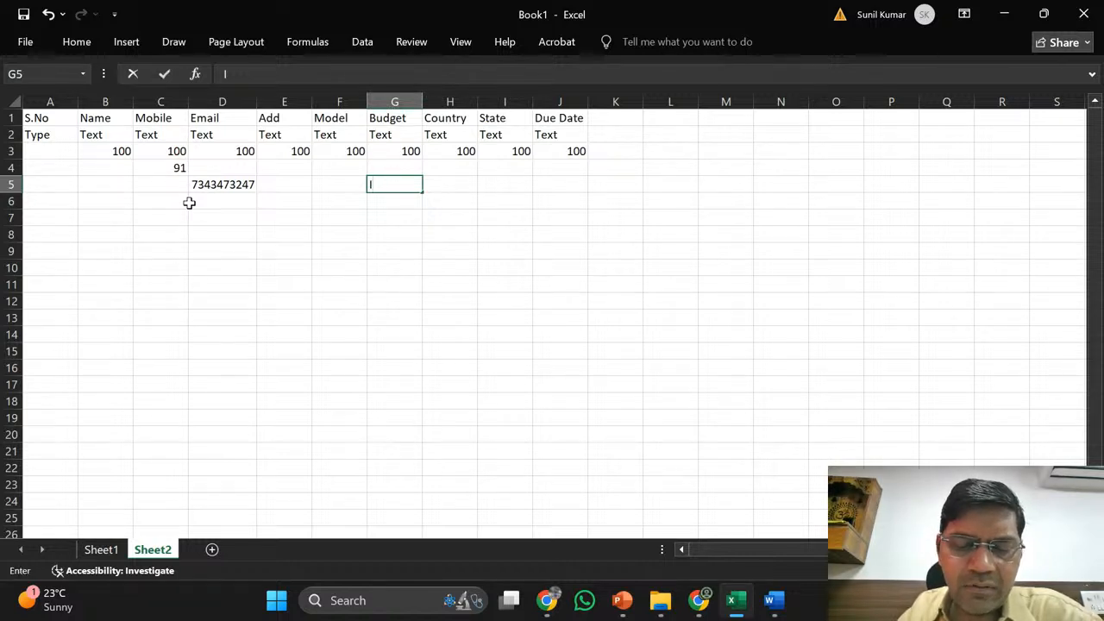
type(" want car")
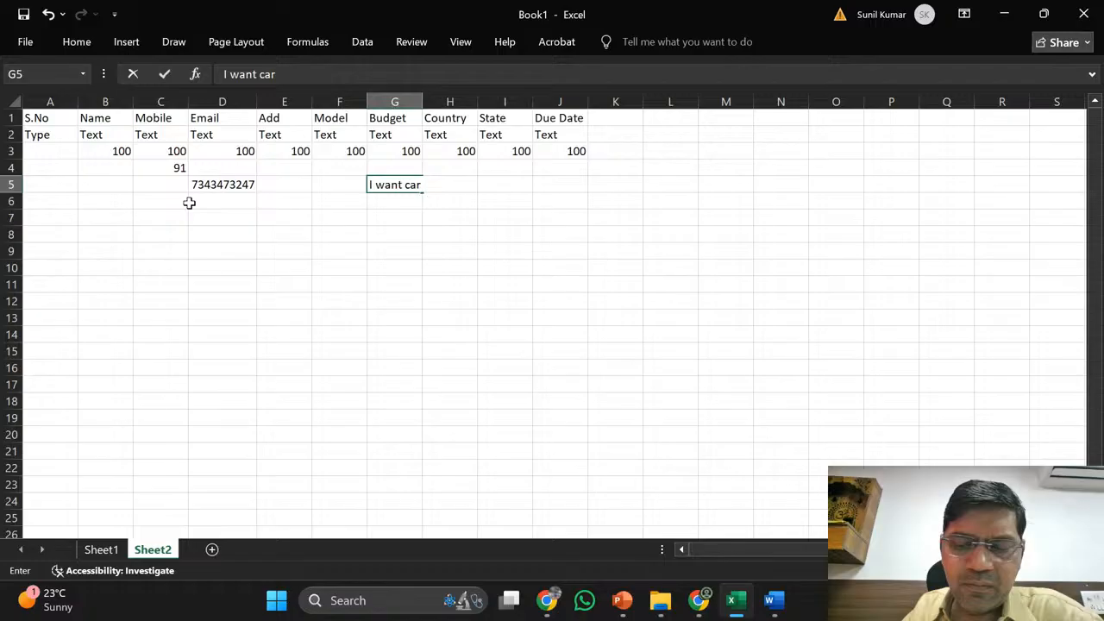
key("Return")
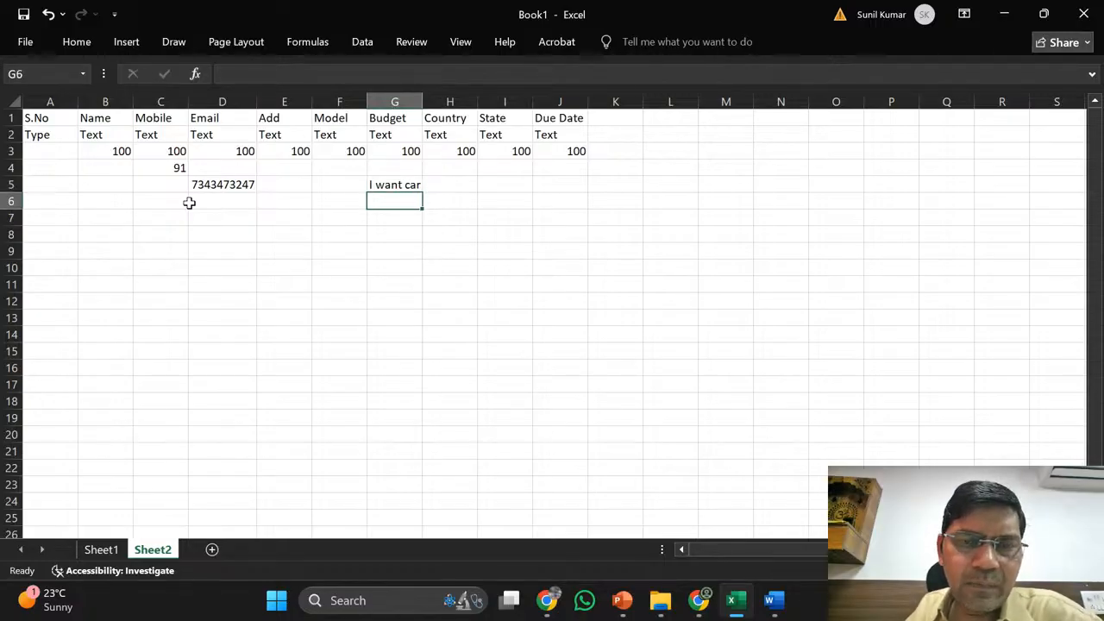
key("Up")
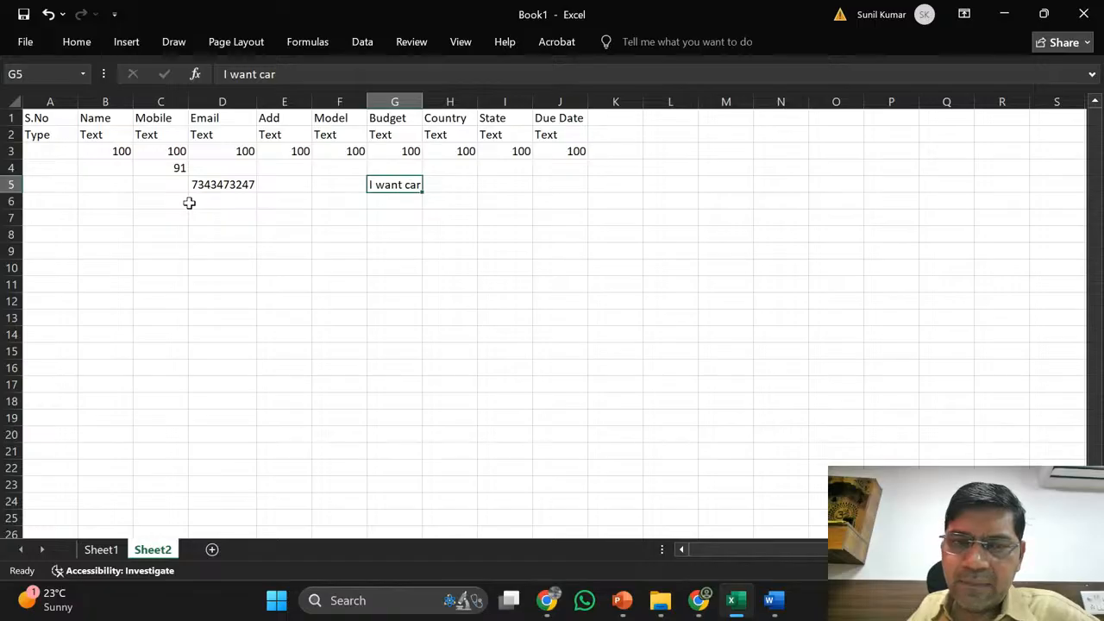
- Enter In, India and Bharath down the Country column in H5:H7
key("Right")
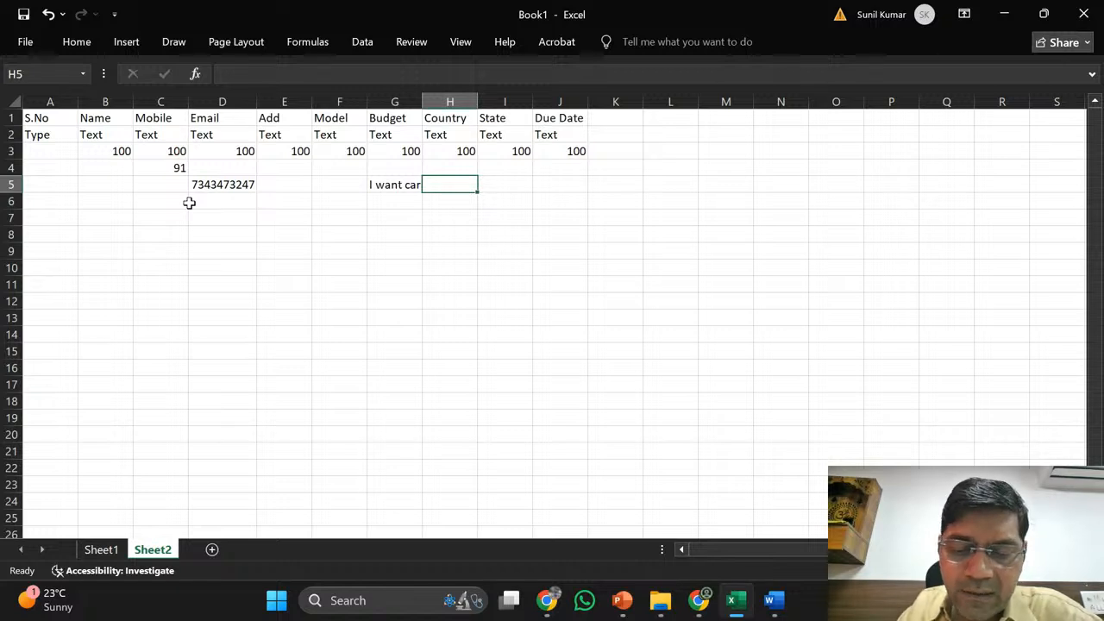
type("In")
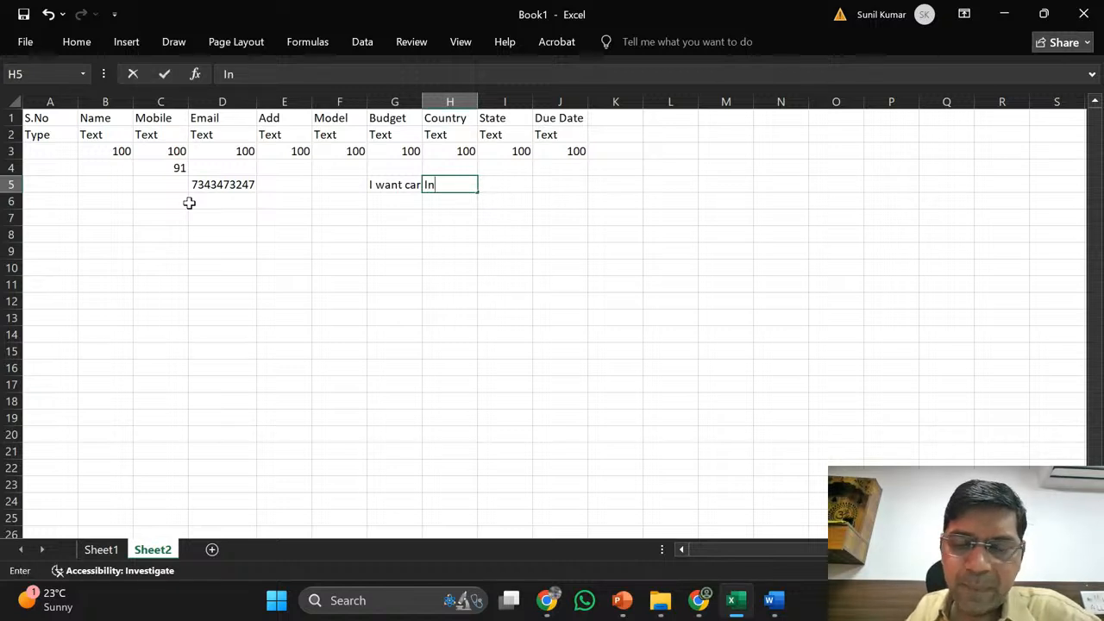
key("Return")
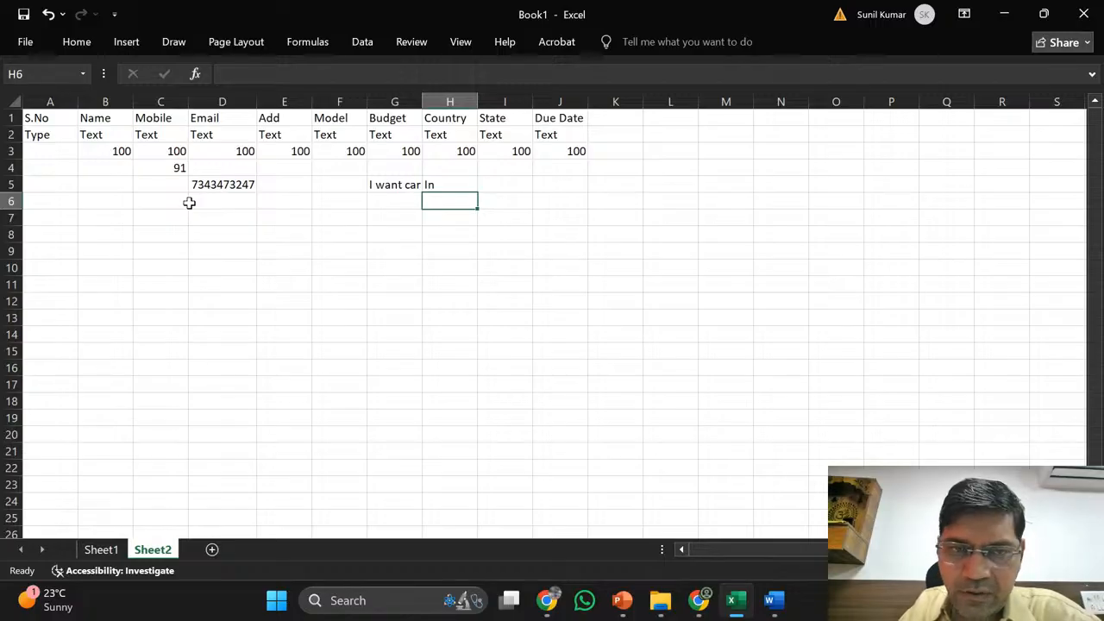
type("India")
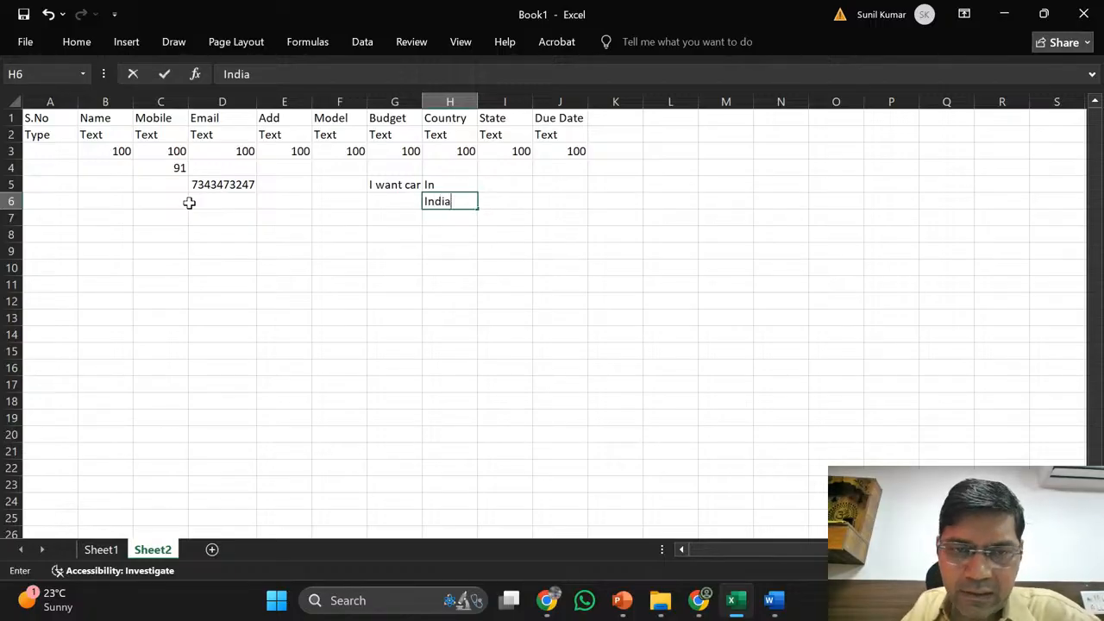
key("Return")
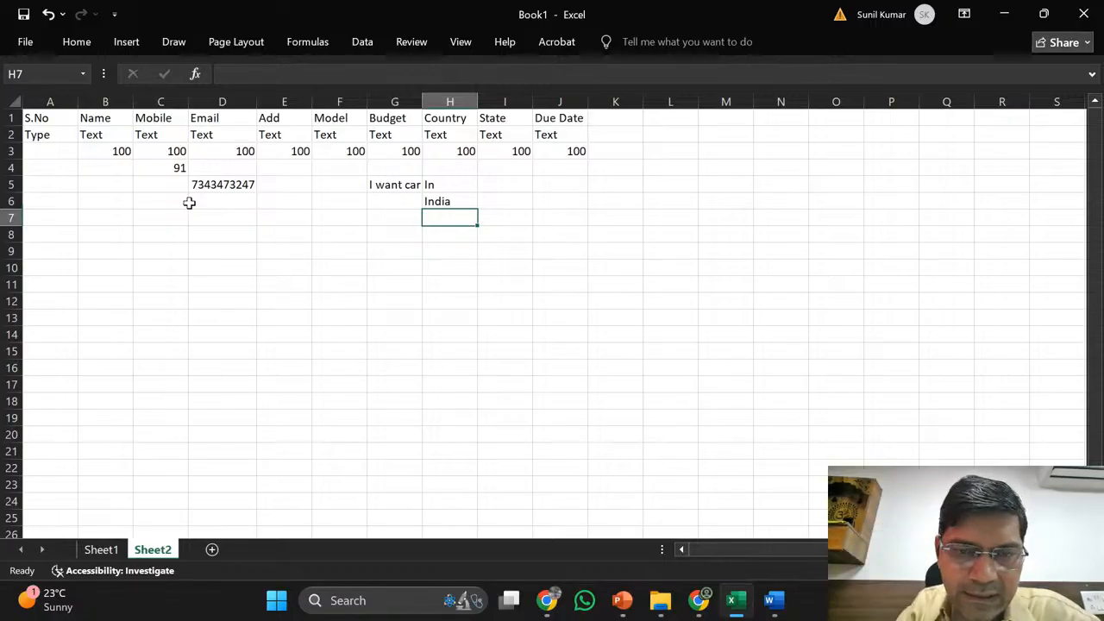
type("B")
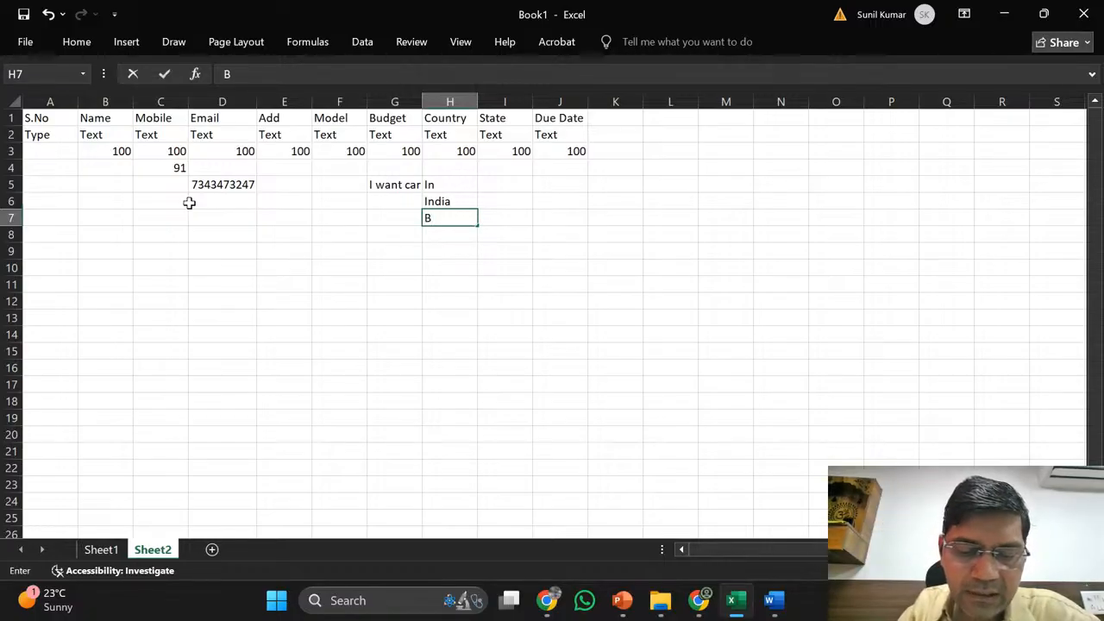
type("harat")
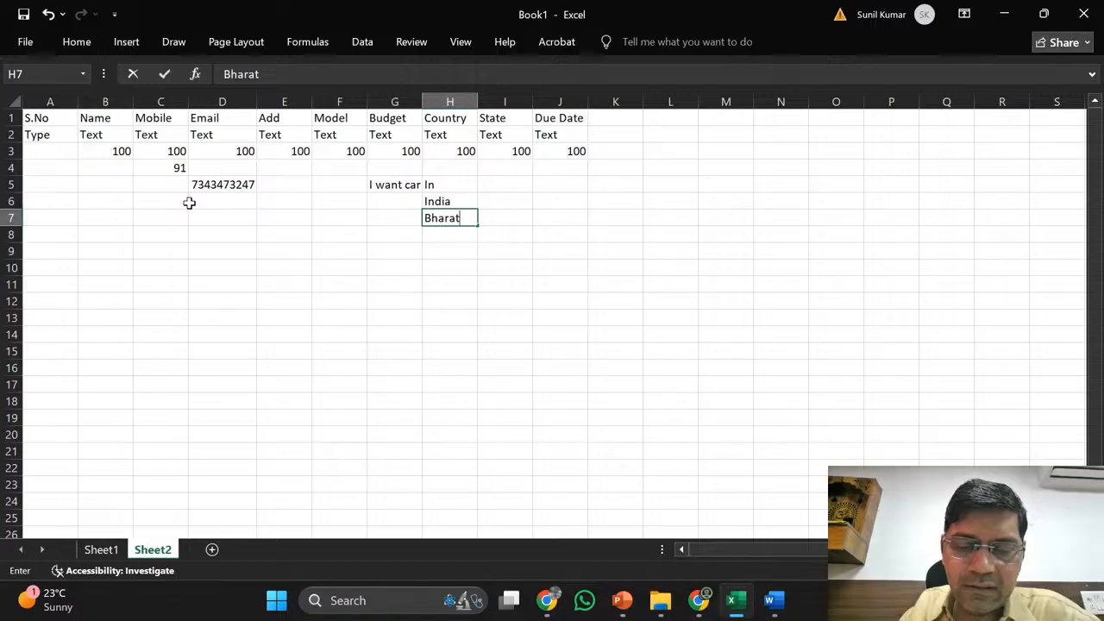
type("h")
key("Return")
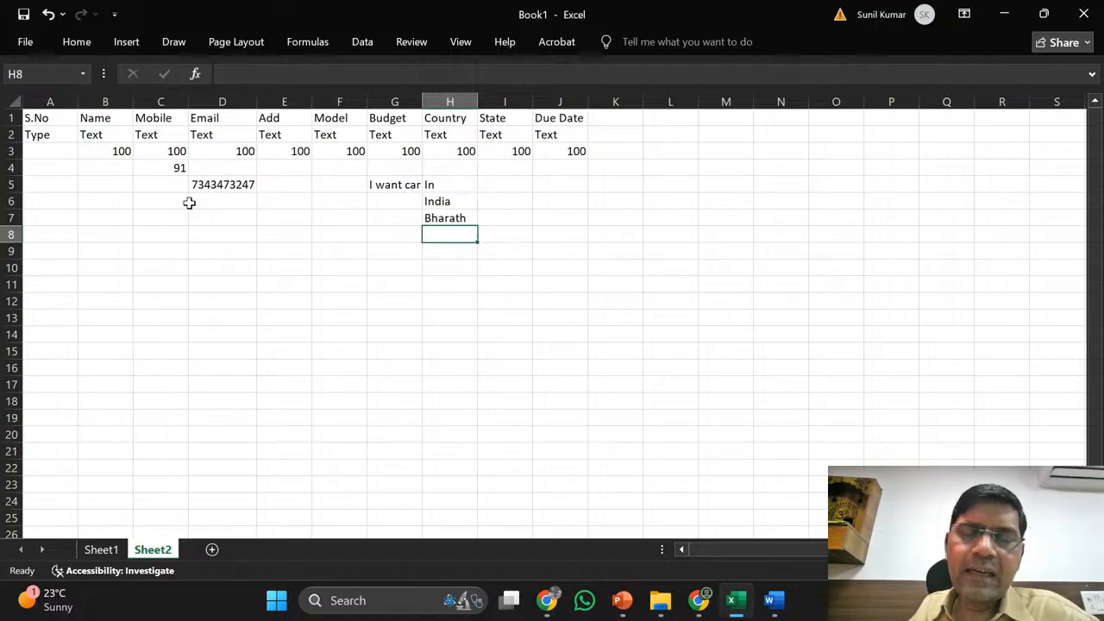
key("Up")
key("Up")
key("Up")
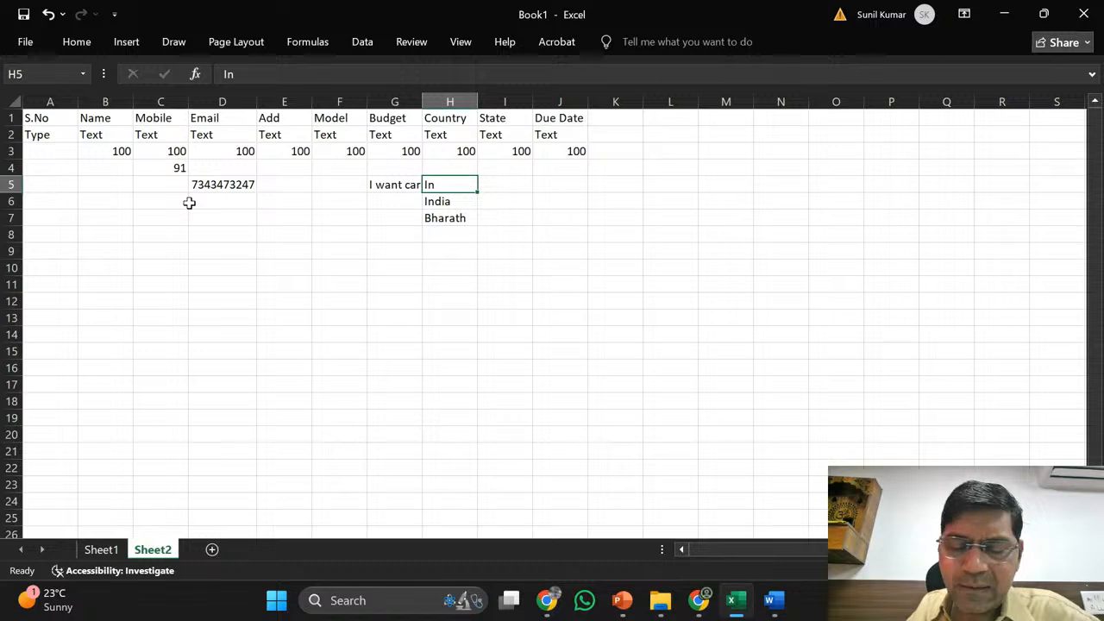
- Delete the In, India and Bharath entries from H5:H7
key("shift+Down")
key("shift+Down")
key("Delete")
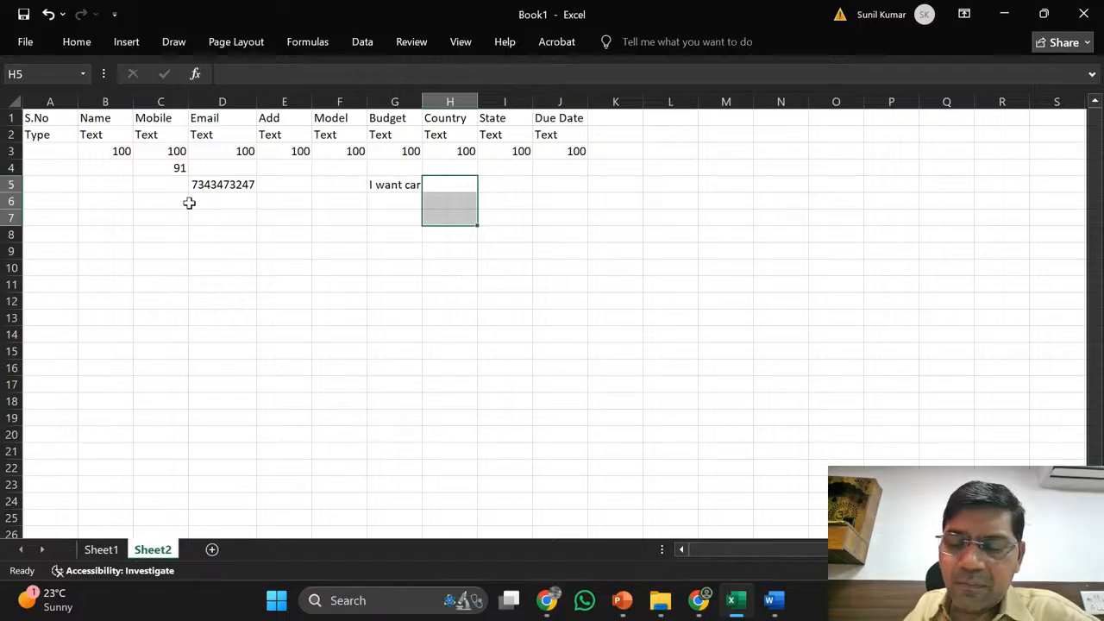
key("Down")
key("Up")
key("Up")
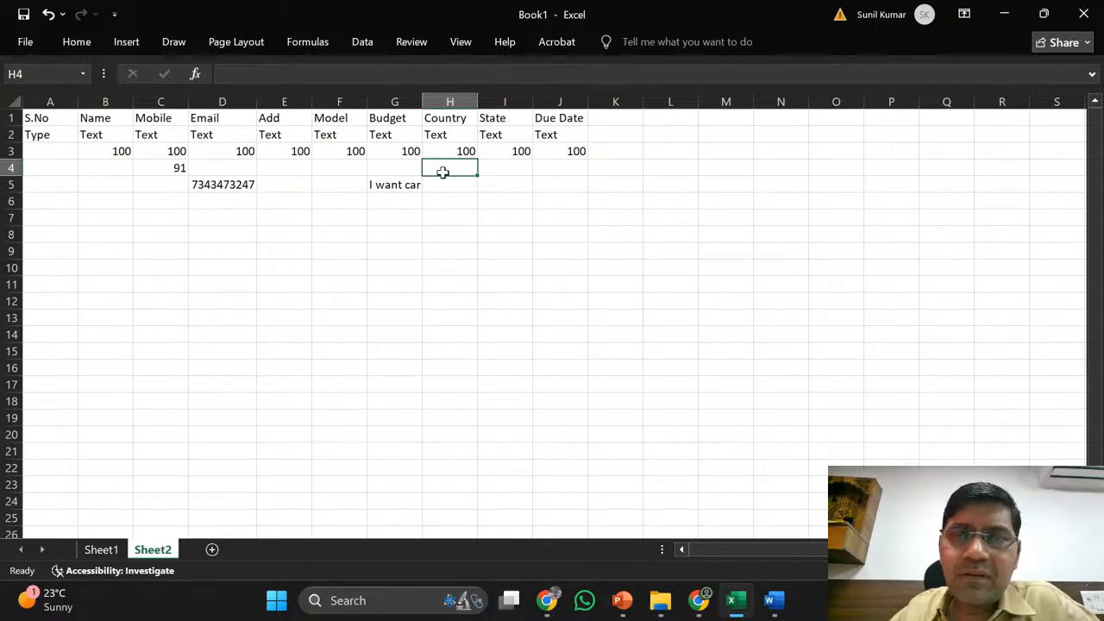
- Type examples India/2000 in L4:M4, IN/400 in L5:M5 and 200 in M6
key("Right")
key("Right")
key("Right")
key("Right")
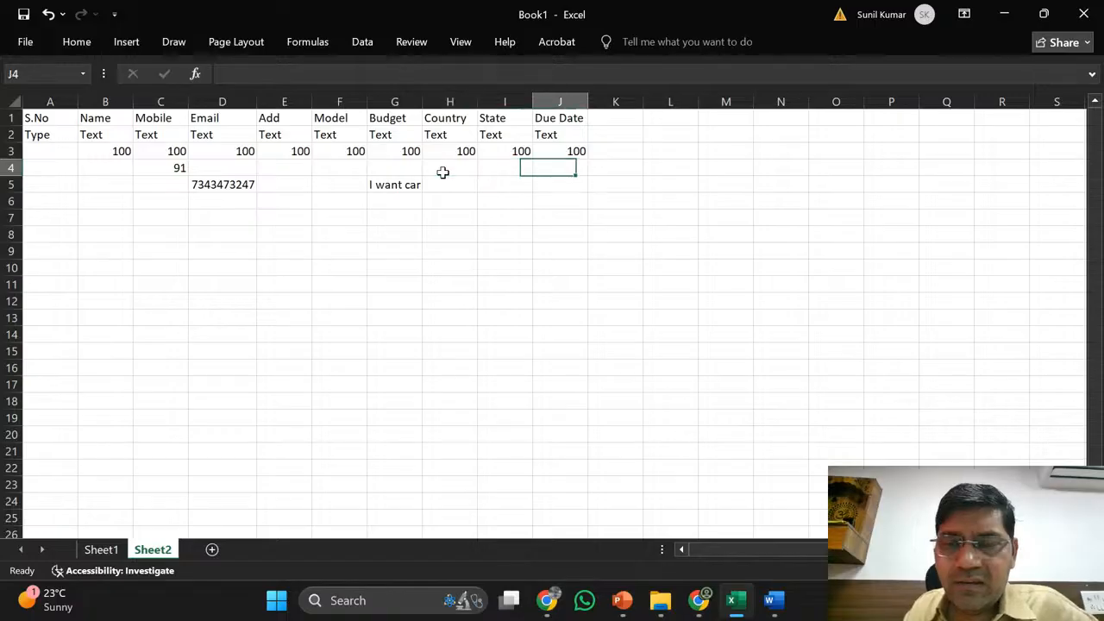
type("India")
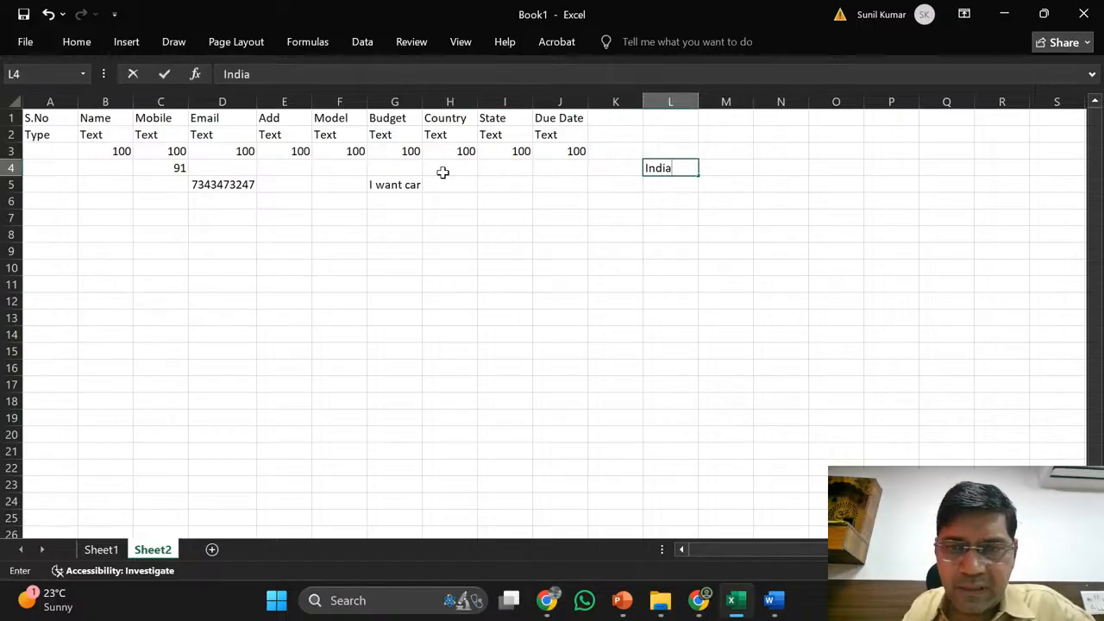
key("Right")
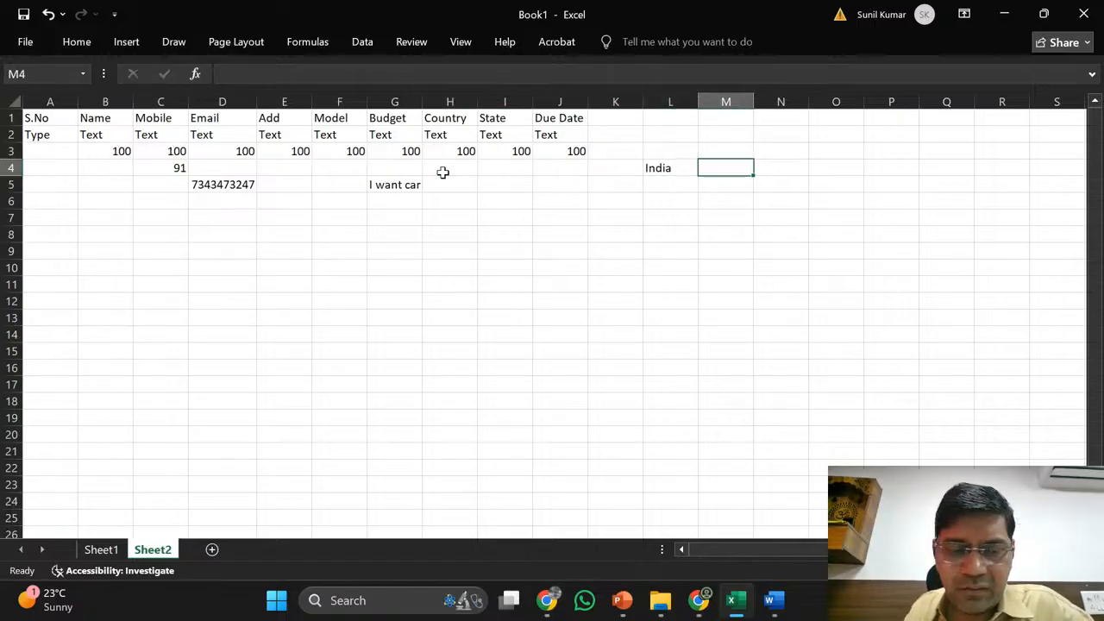
type("2000")
key("Return")
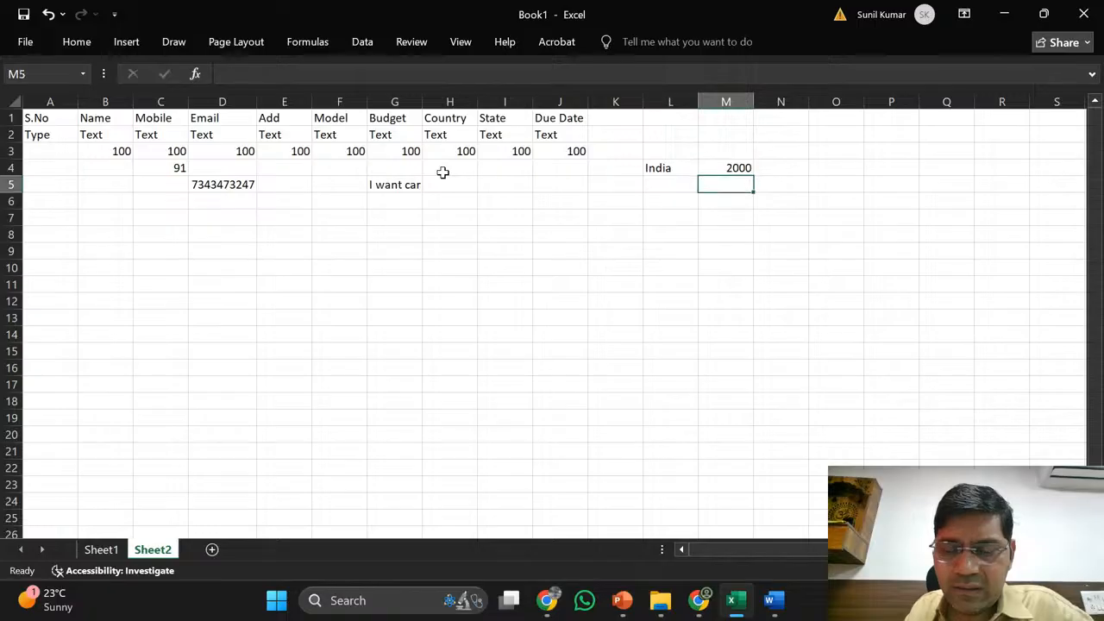
key("Left")
type("INdia")
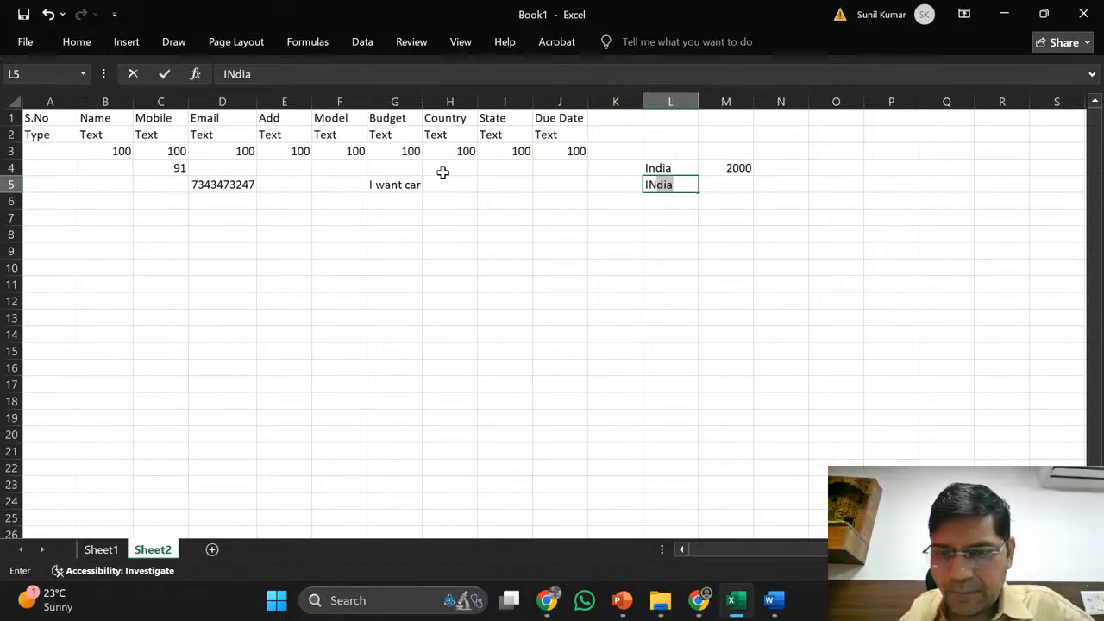
key("BackSpace")
key("BackSpace")
key("BackSpace")
key("Right")
type("400")
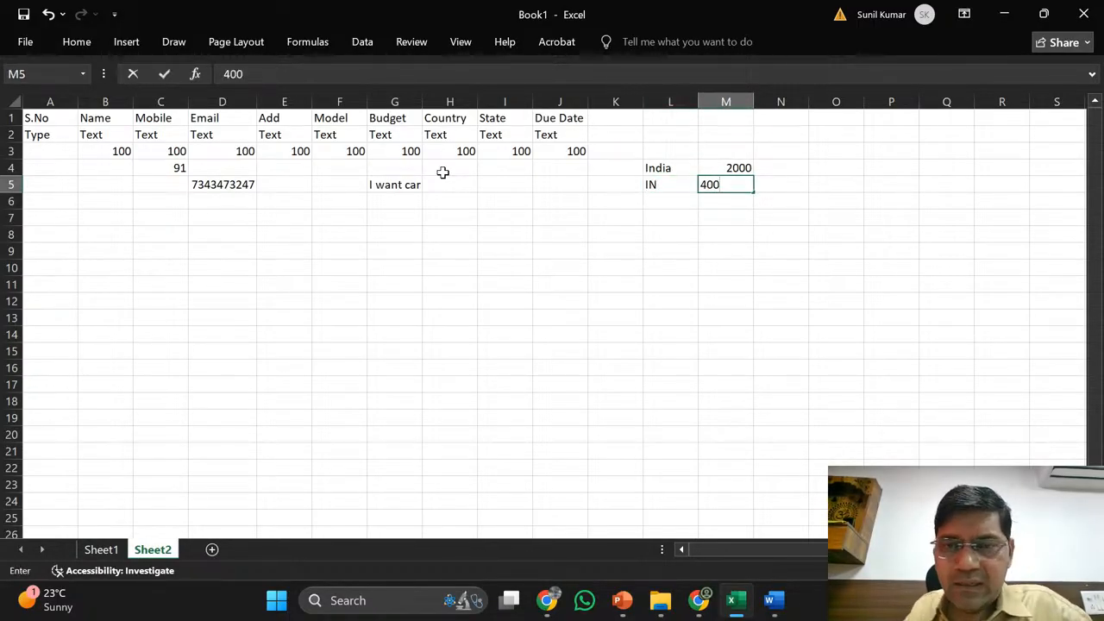
key("Return")
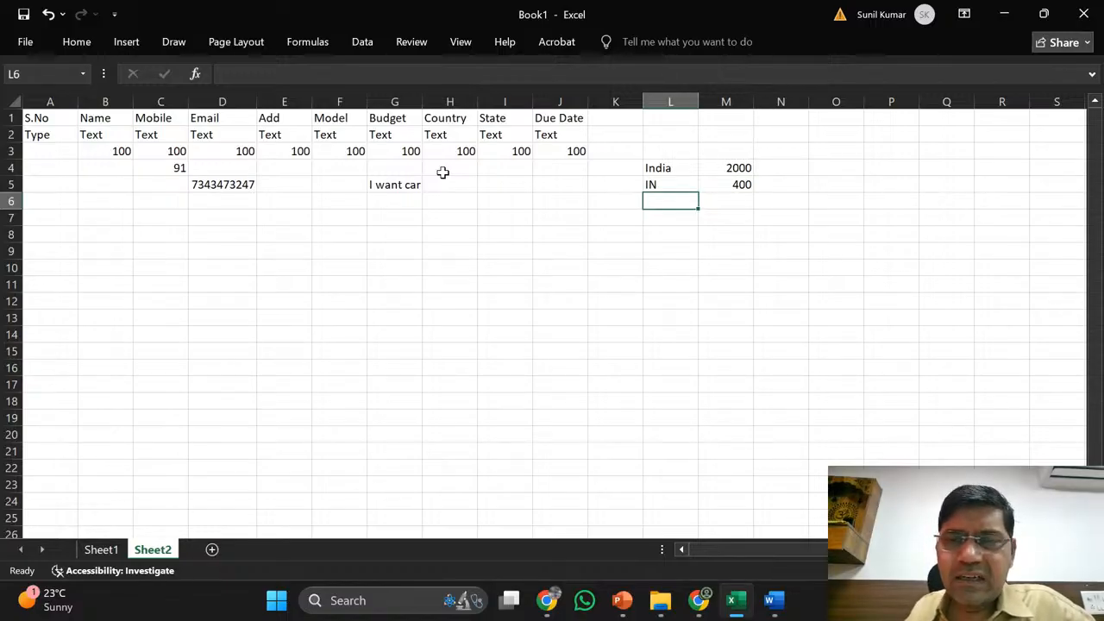
key("Right")
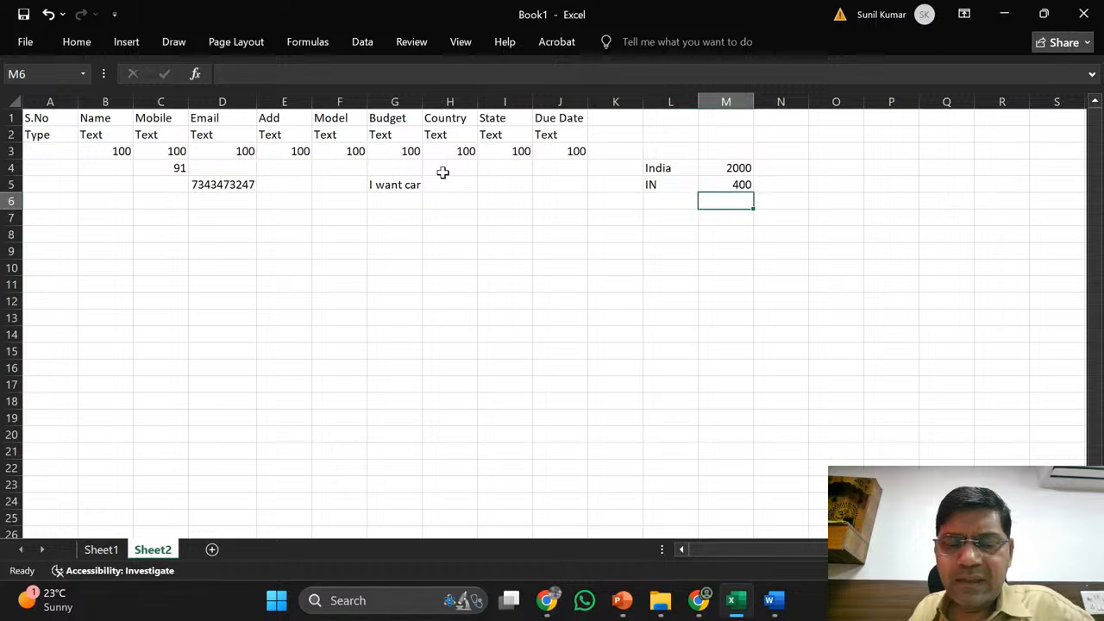
type("200")
key("Return")
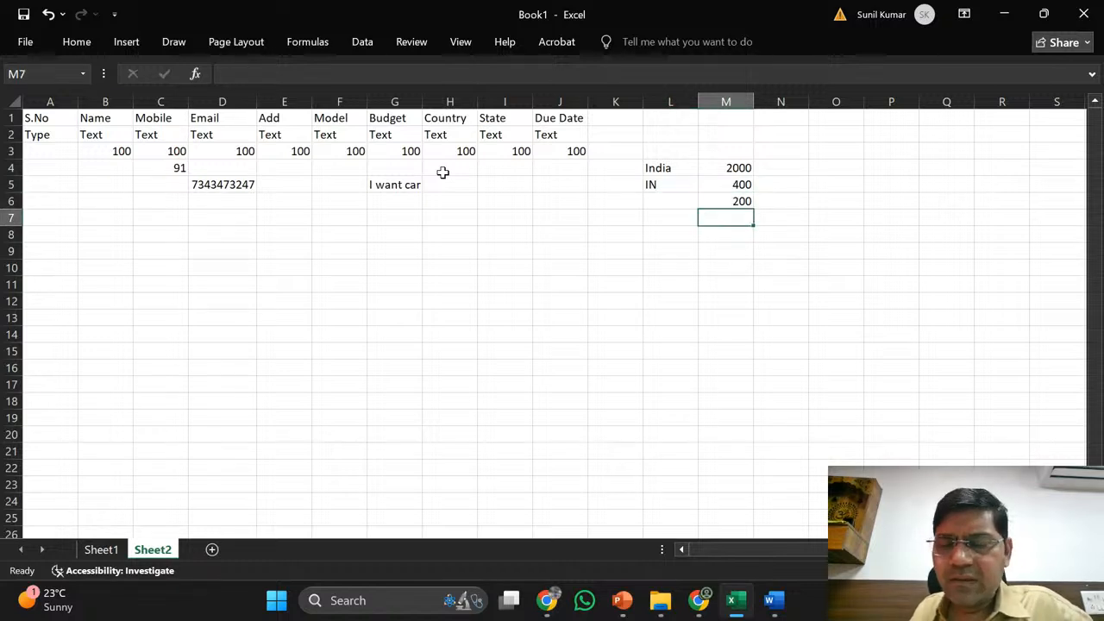
- Delete the amounts 2000, 400 and 200 in M4:M6 and the IN entry
key("Left")
key("Up")
key("Up")
key("Up")
key("Right")
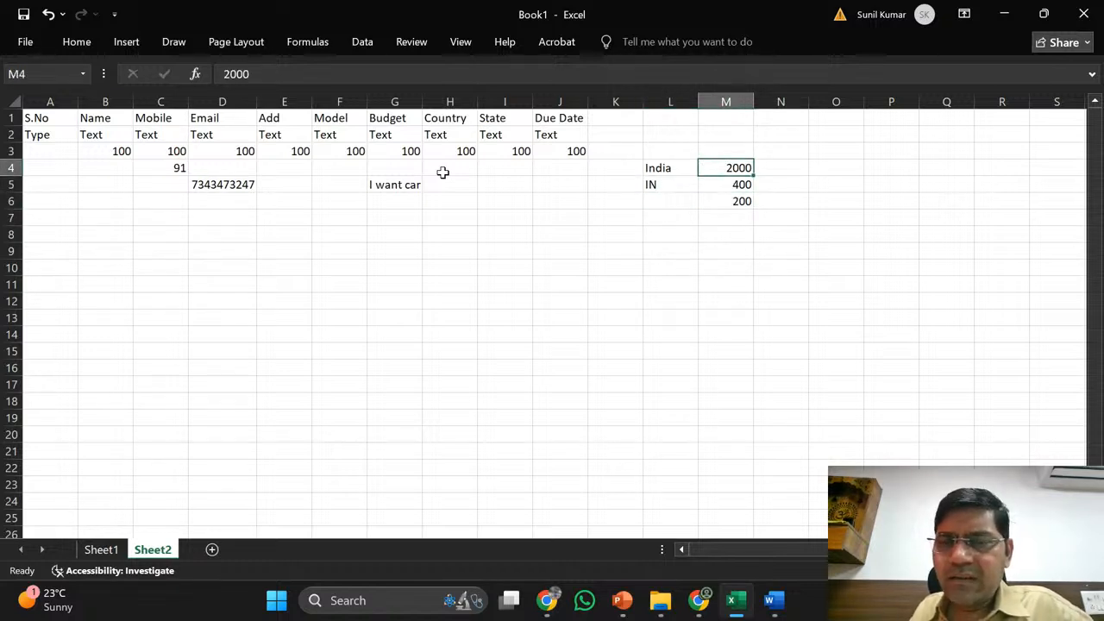
key("shift+Down")
key("shift+Down")
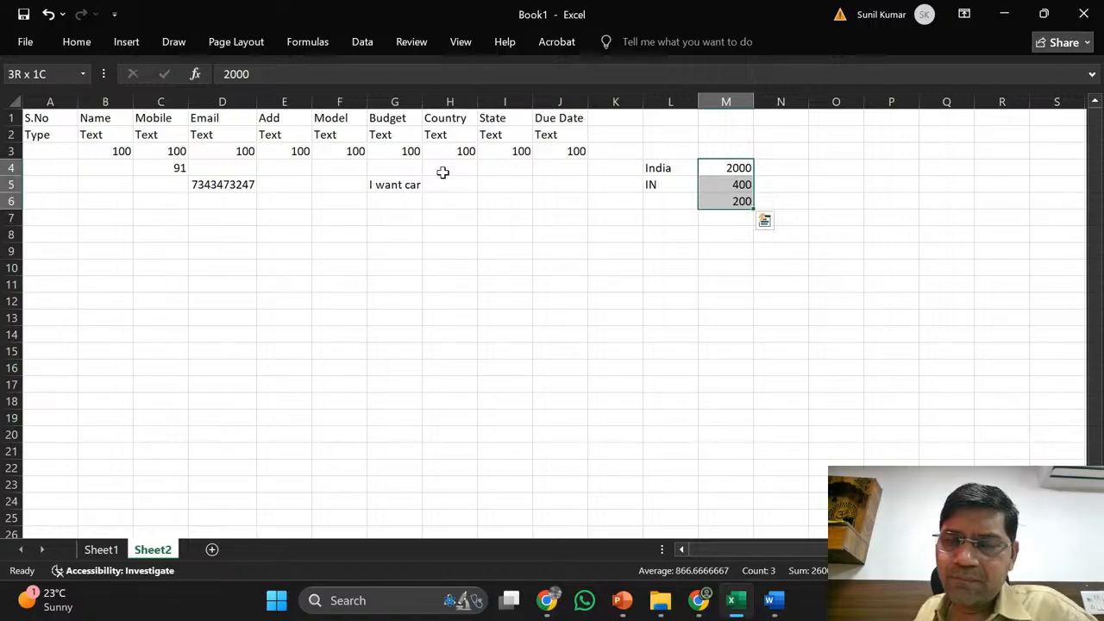
key("Delete")
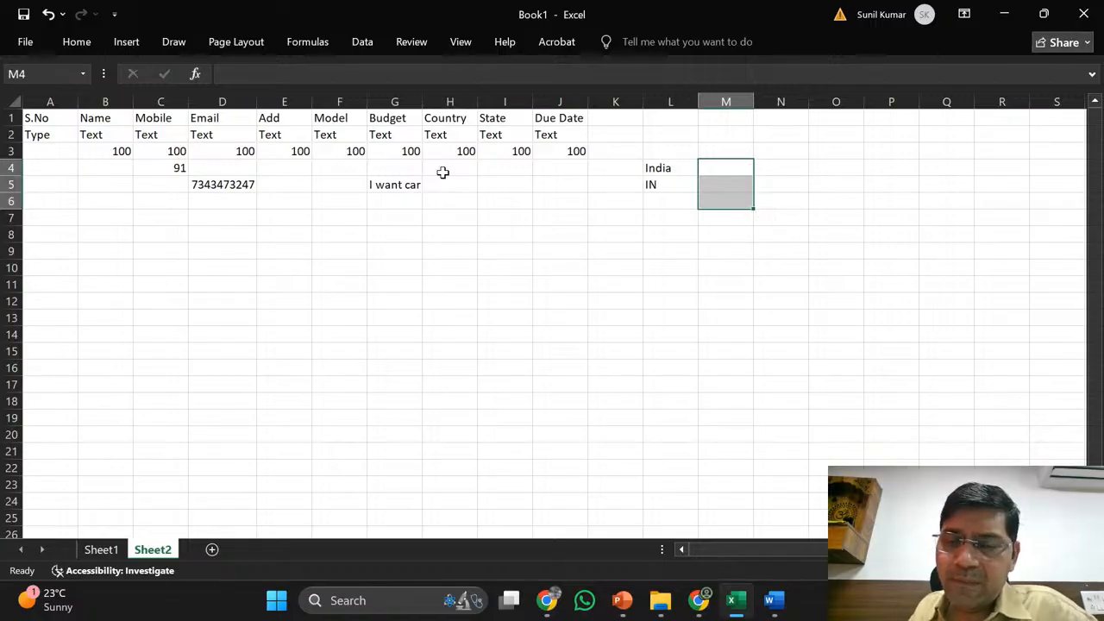
key("Left")
key("Down")
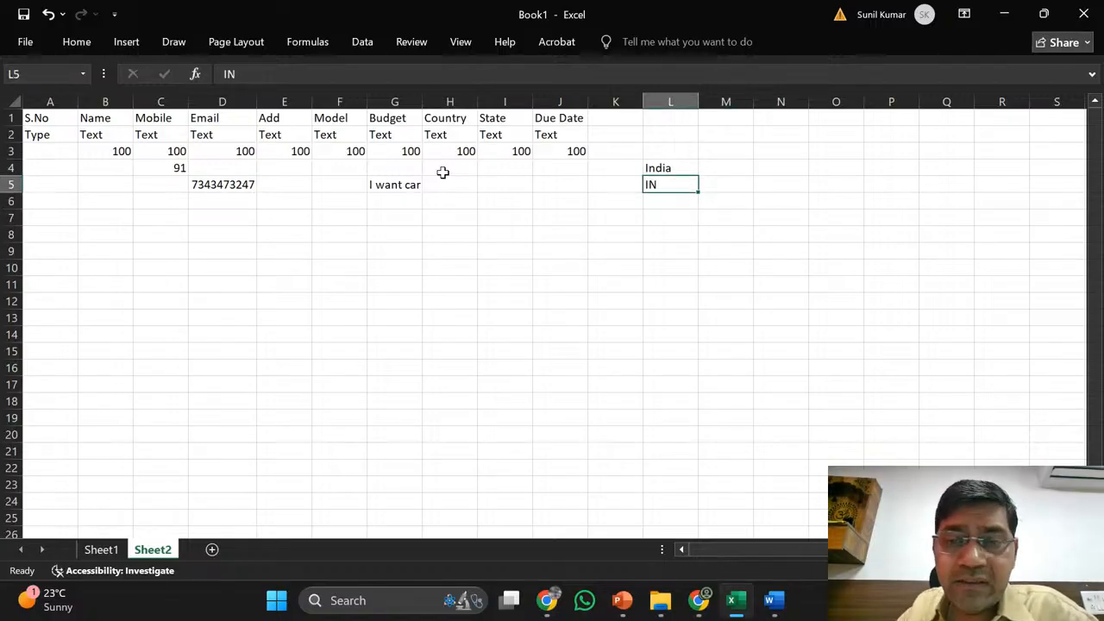
key("Delete")
- Clear the India example from L4, then review the Country, State and Due Date cells in row 3
key("Up")
key("Delete")
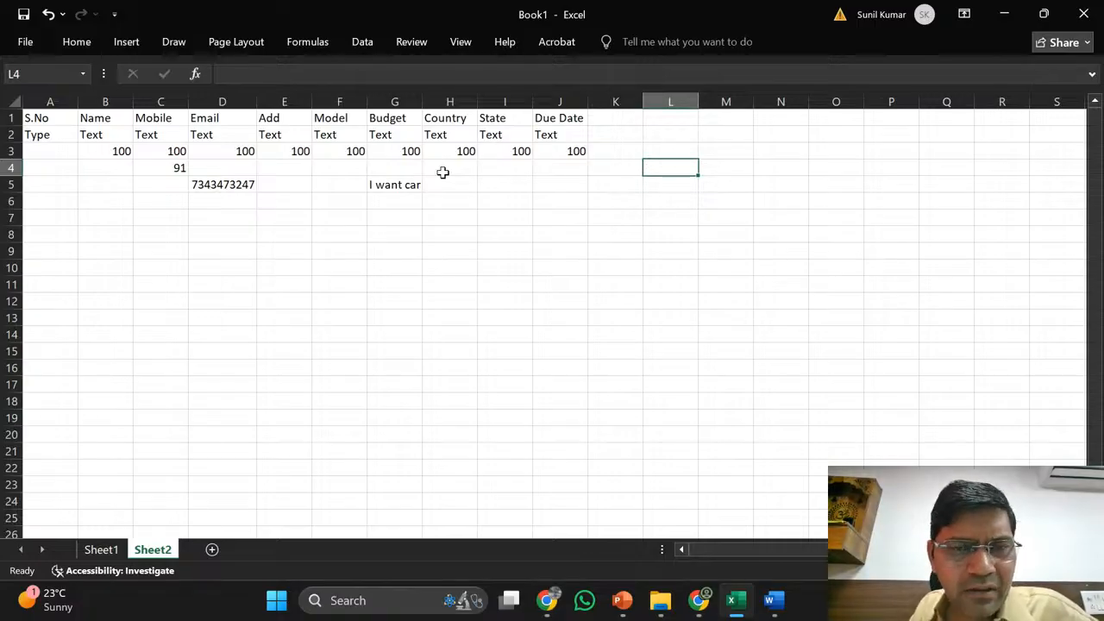
key("Left")
key("Left")
key("Left")
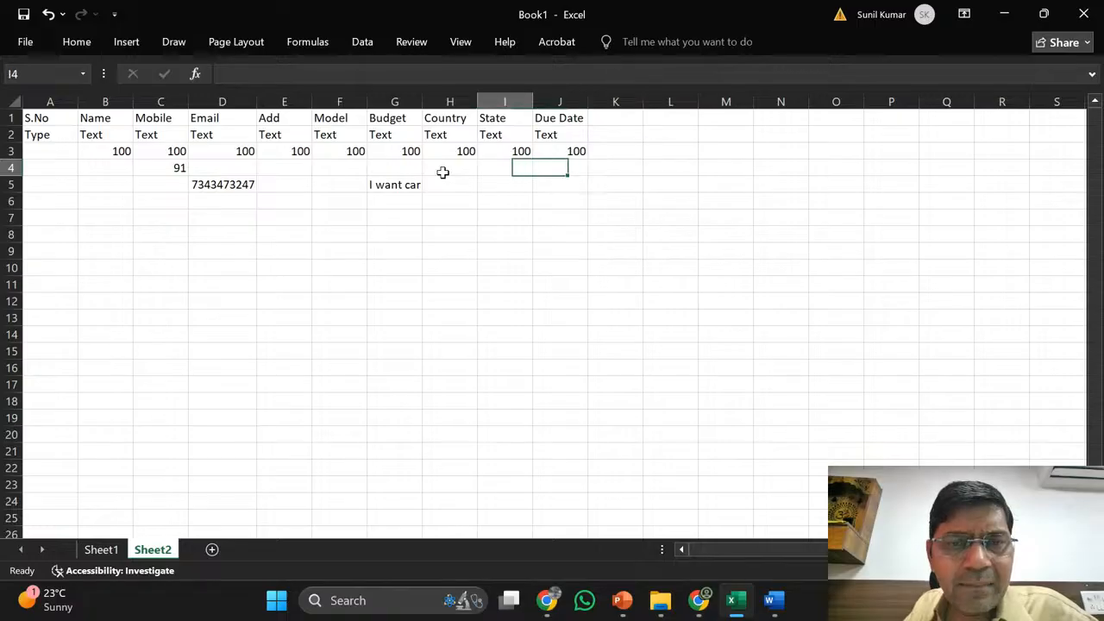
key("Left")
key("Up")
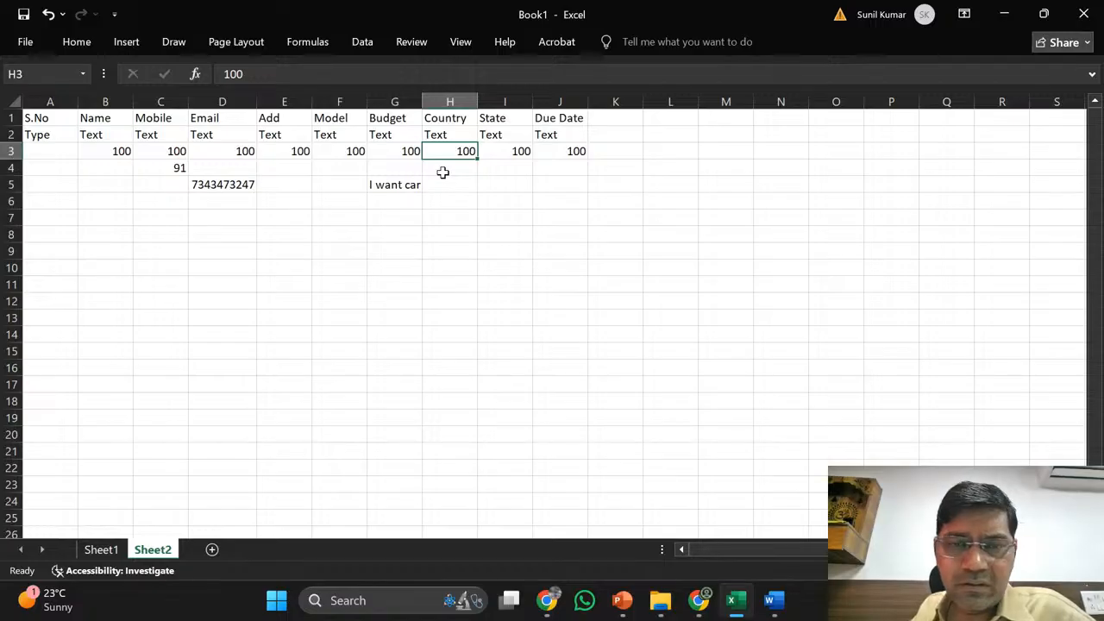
key("Right")
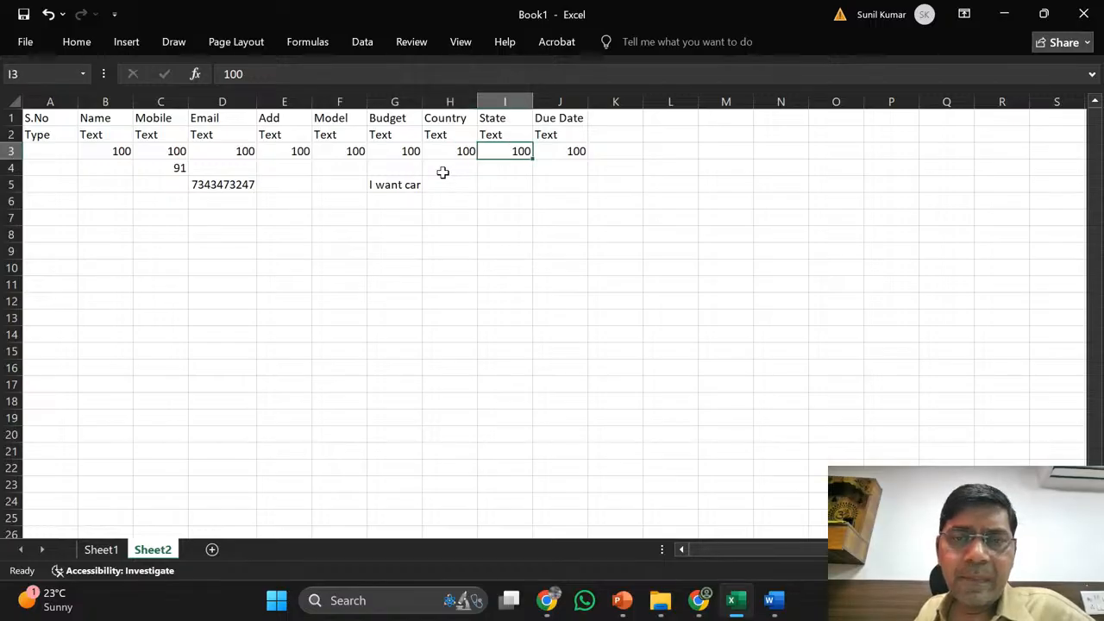
key("Right")
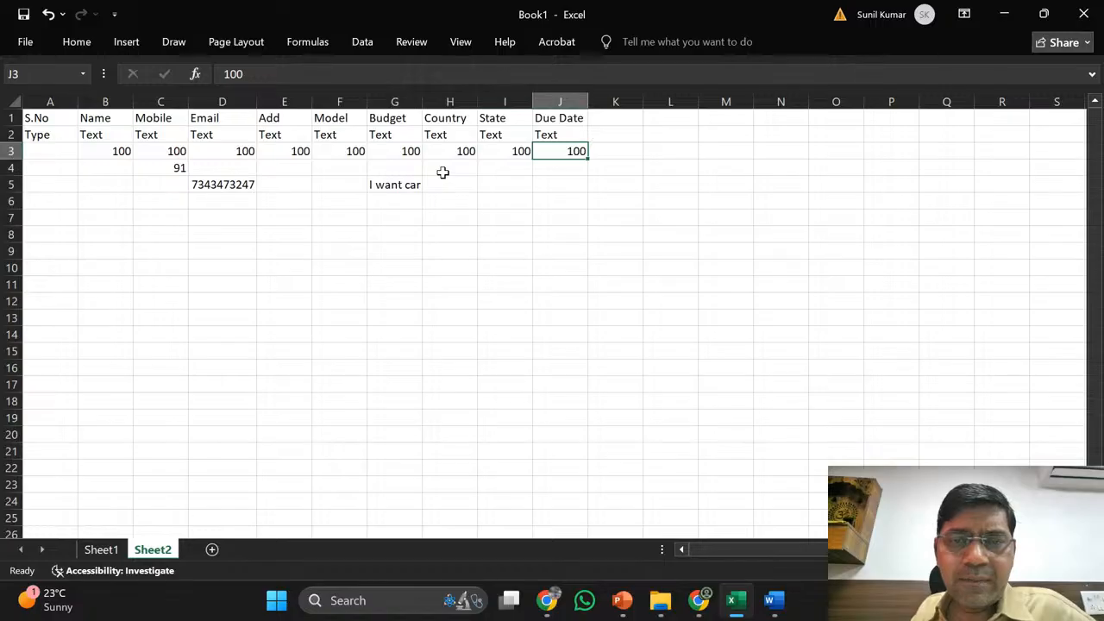
- Enter 10 March 2026 as the Due Date example in J4 and widen column J
key("Down")
key("Up")
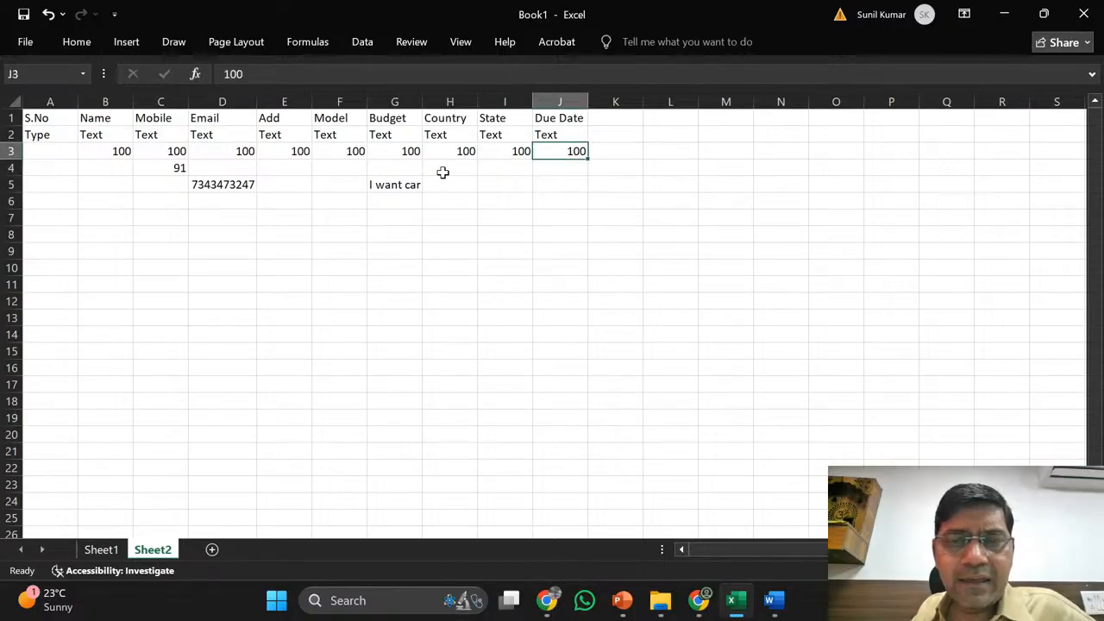
key("Down")
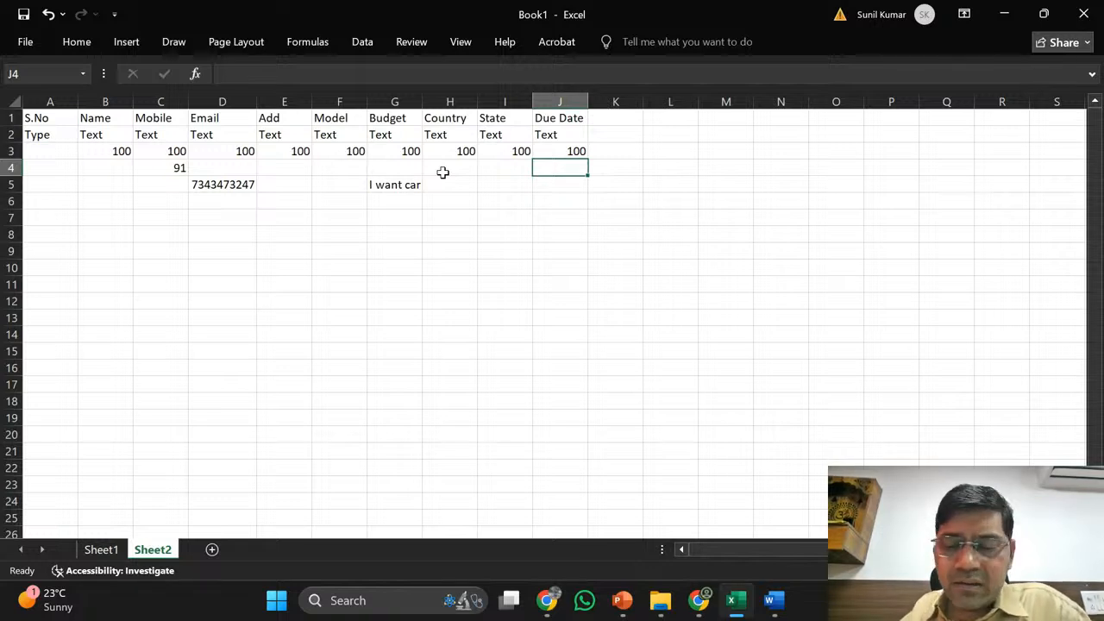
type("10 mARCH")
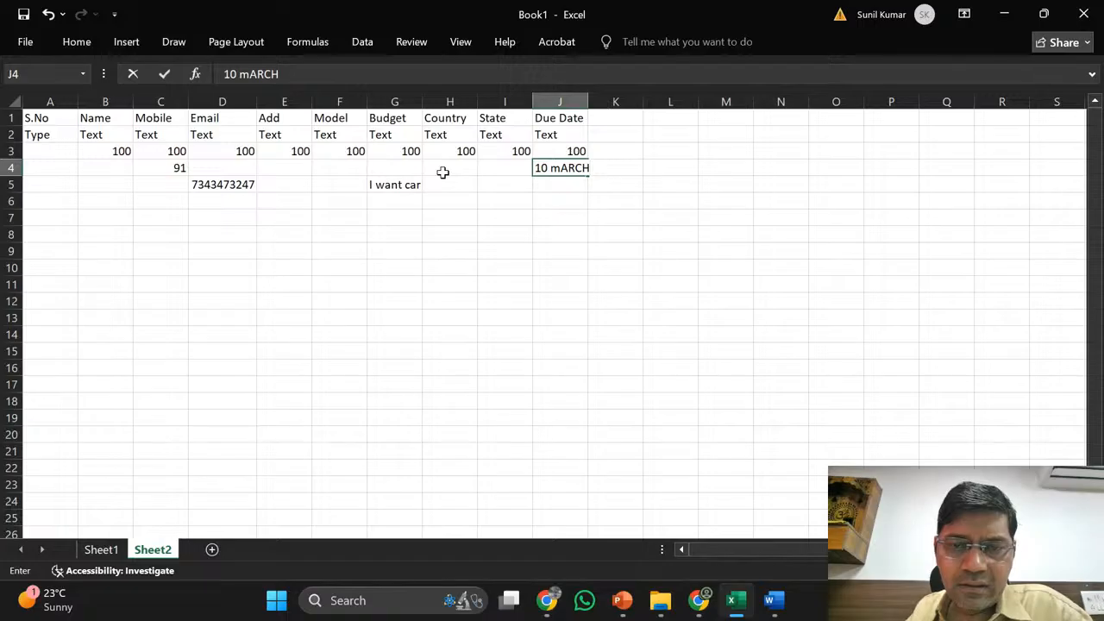
key("BackSpace")
key("BackSpace")
key("BackSpace")
key("BackSpace")
key("BackSpace")
key("BackSpace")
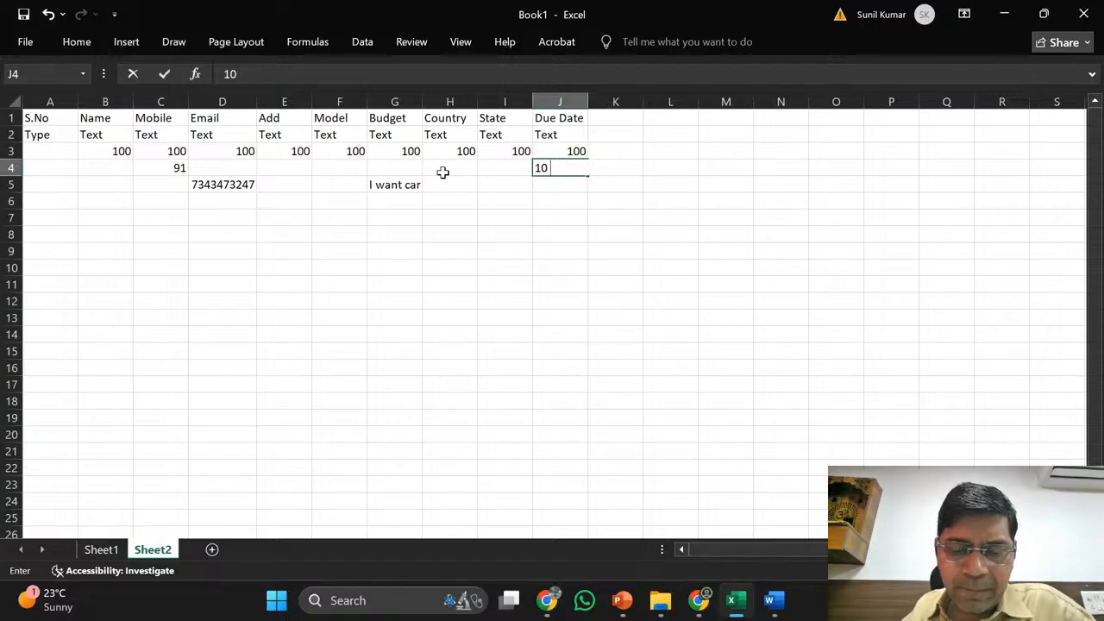
type("March")
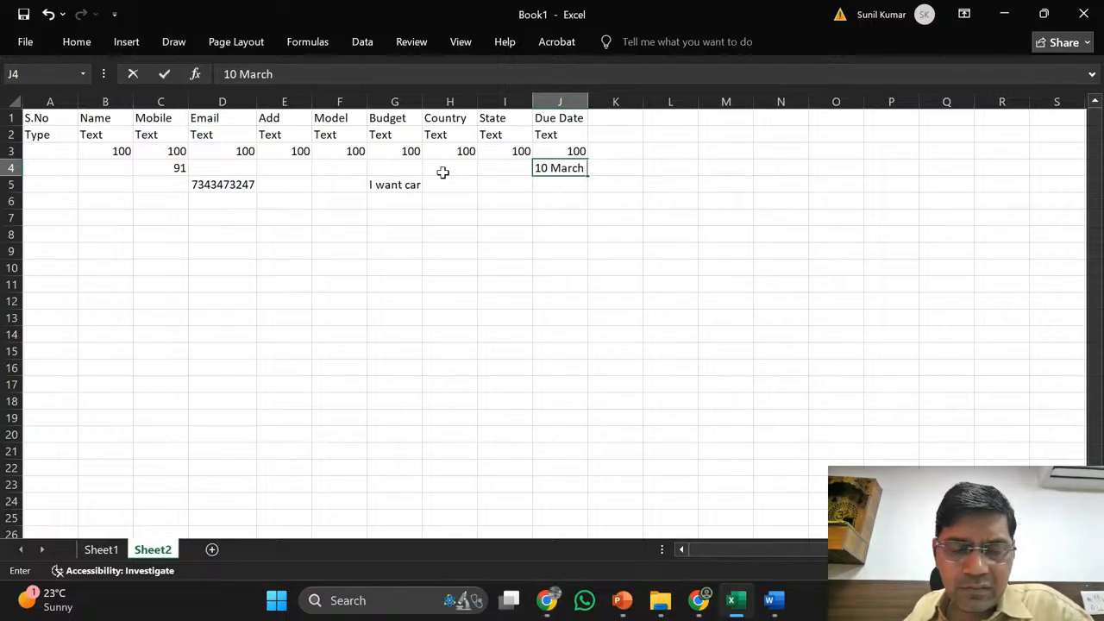
type(" 2026")
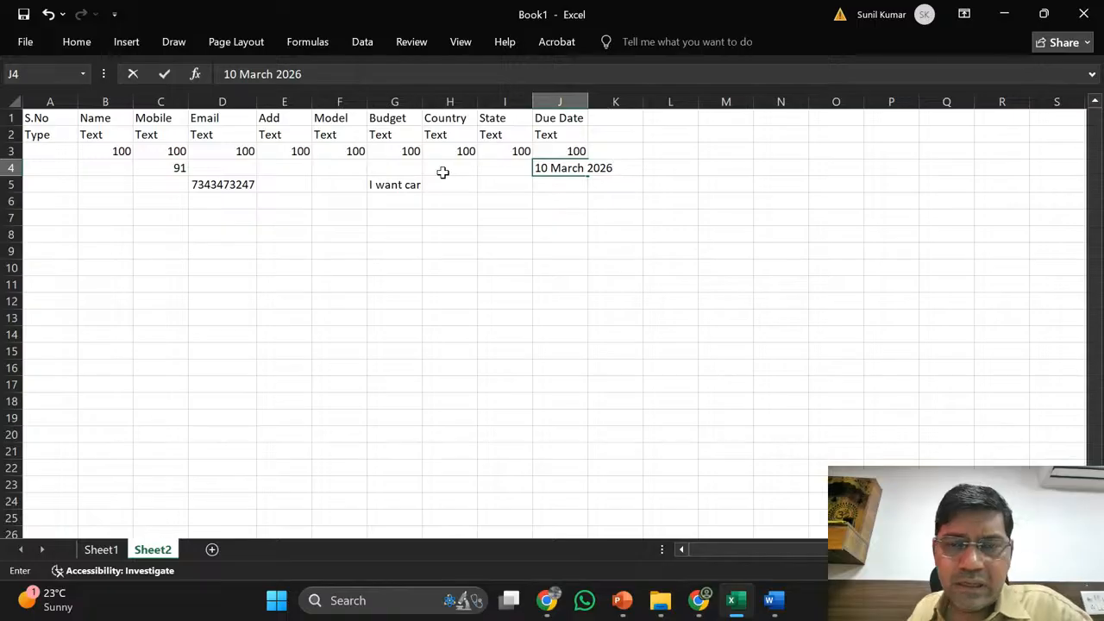
key("Return")
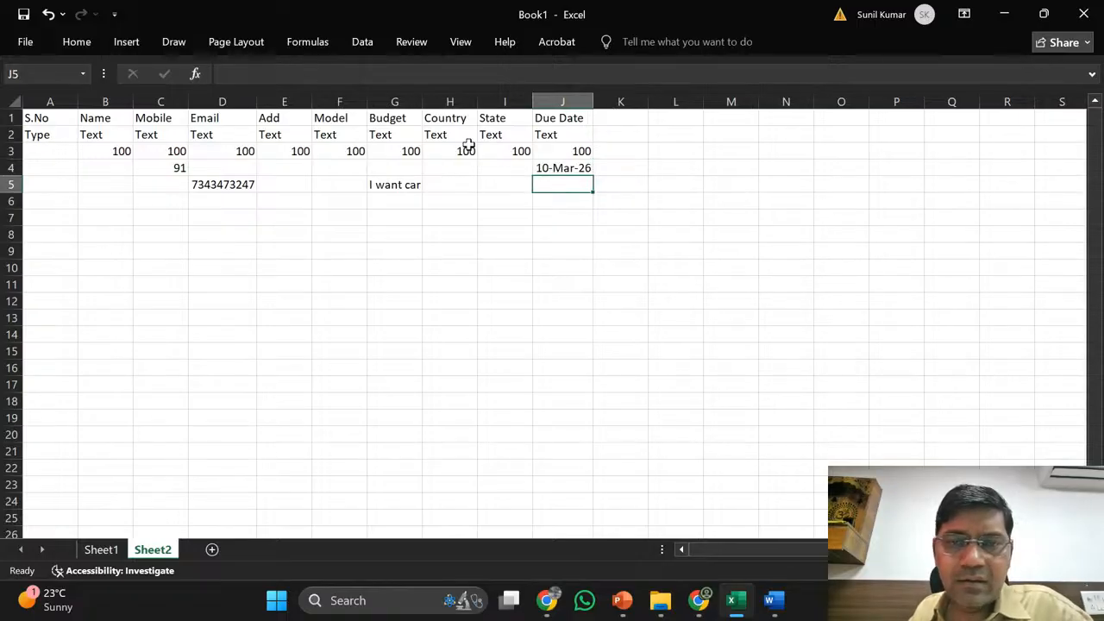
left_click_drag(595, 100, 646, 102)
- Replace the J4 date with the note '10 Mar max'
left_click(611, 167)
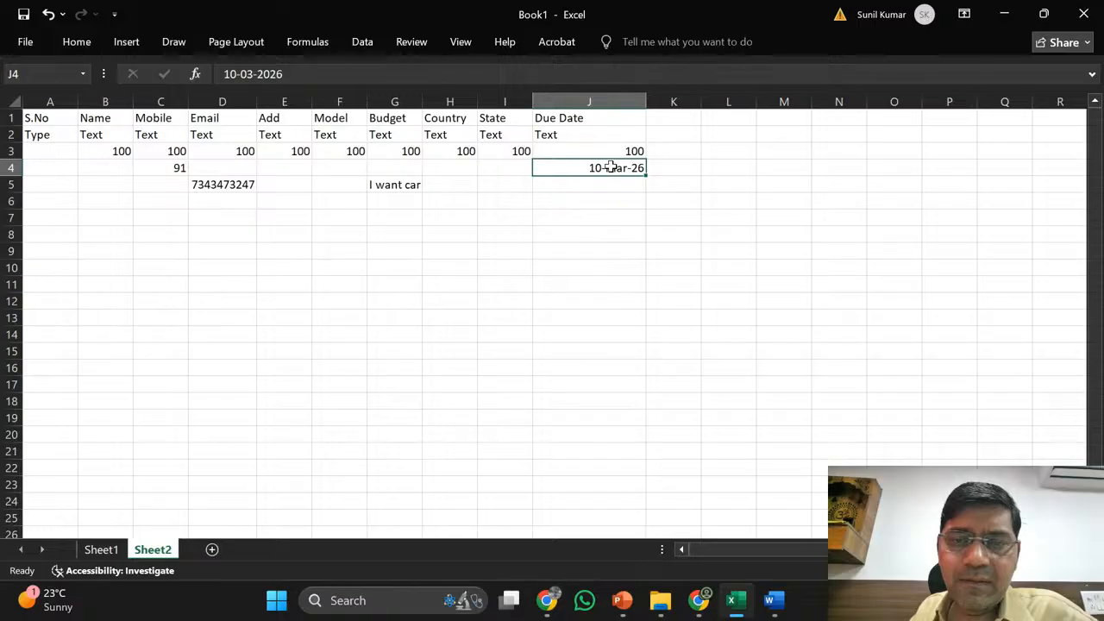
left_click(324, 74)
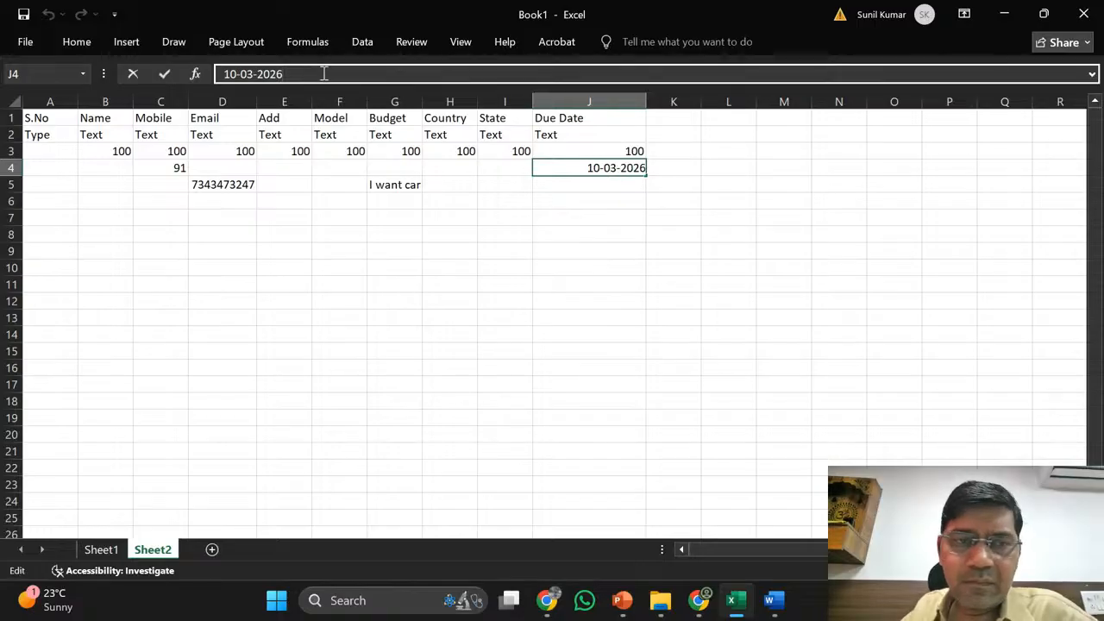
key("BackSpace")
key("BackSpace")
key("BackSpace")
key("BackSpace")
key("BackSpace")
key("BackSpace")
key("BackSpace")
key("BackSpace")
key("BackSpace")
key("BackSpace")
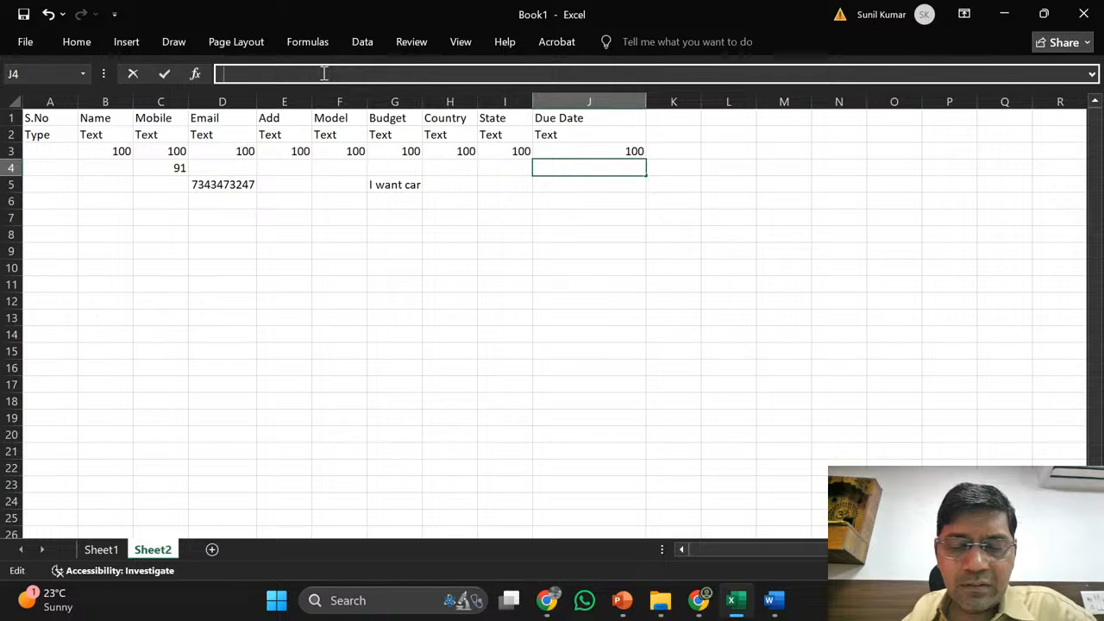
type("10")
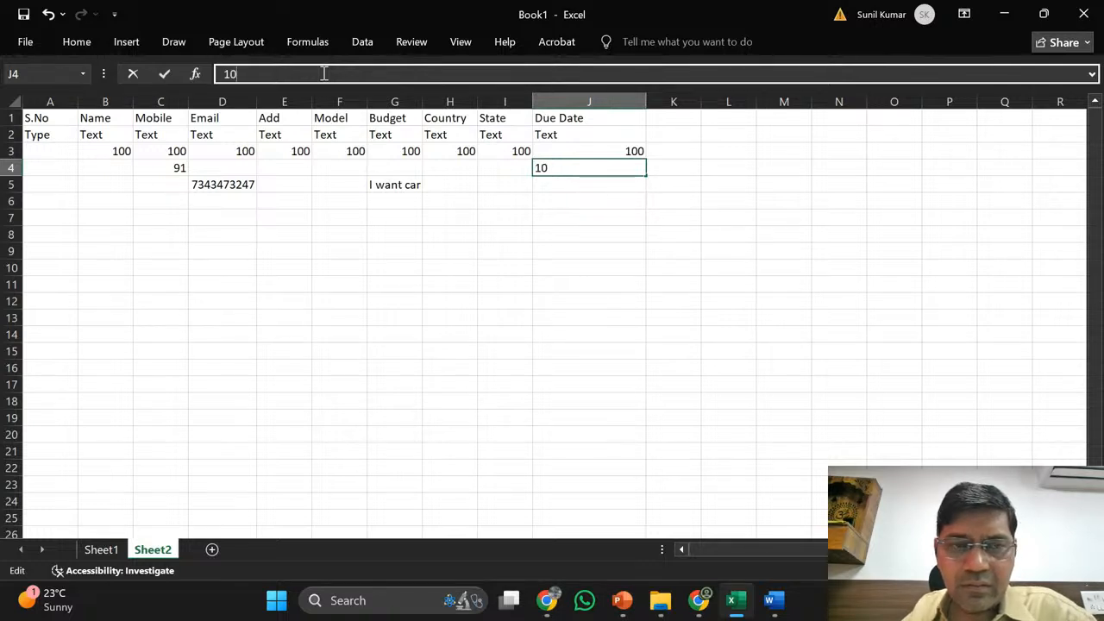
type(" Ma")
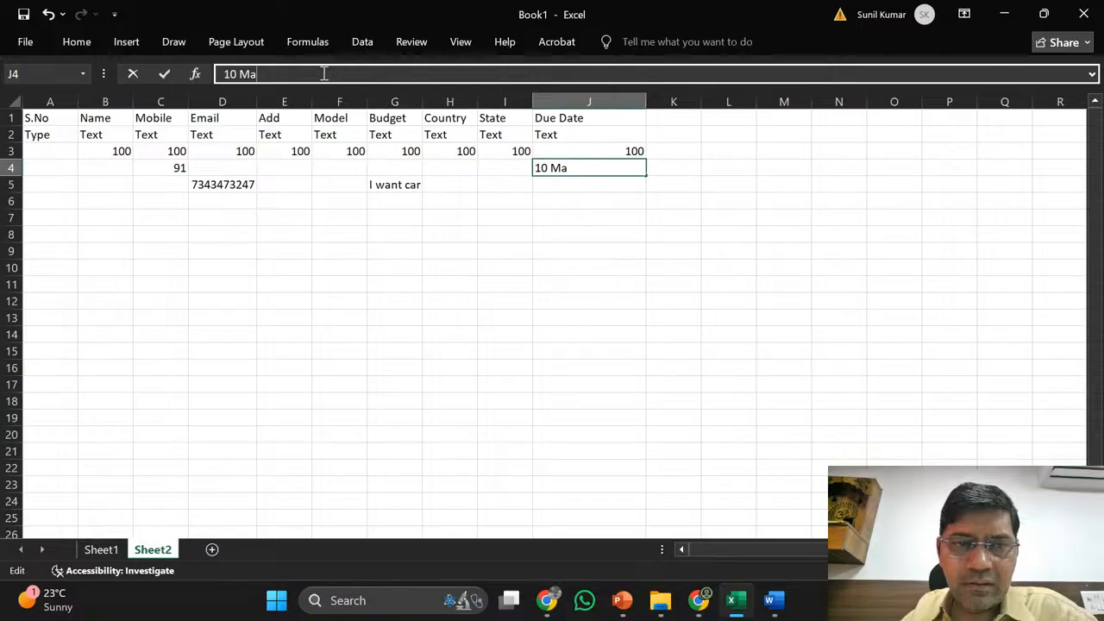
type("r")
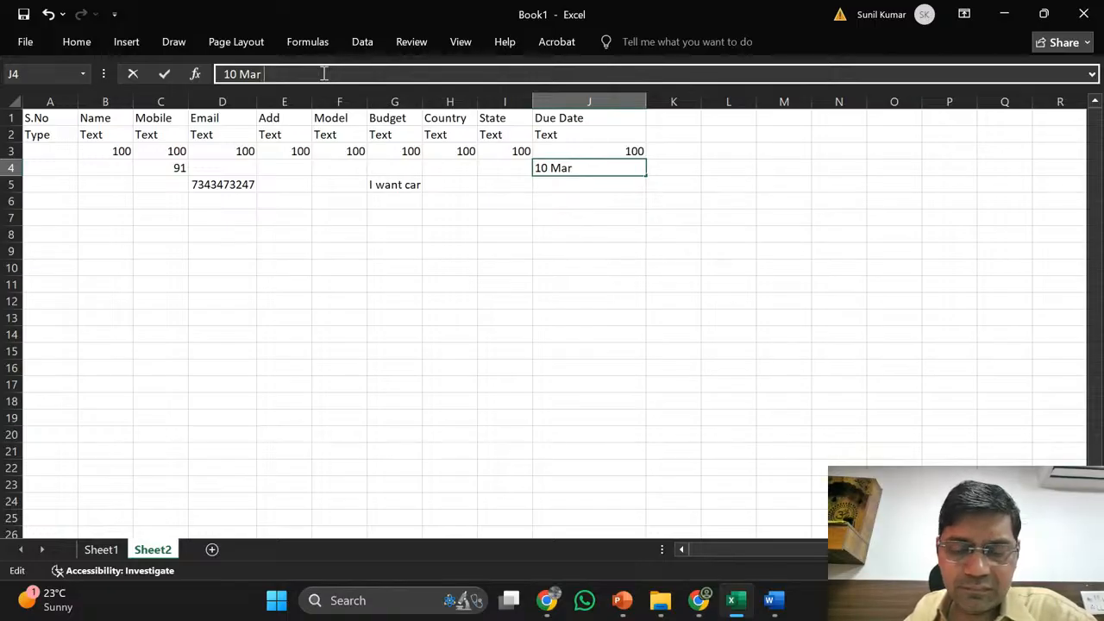
type(" maxi")
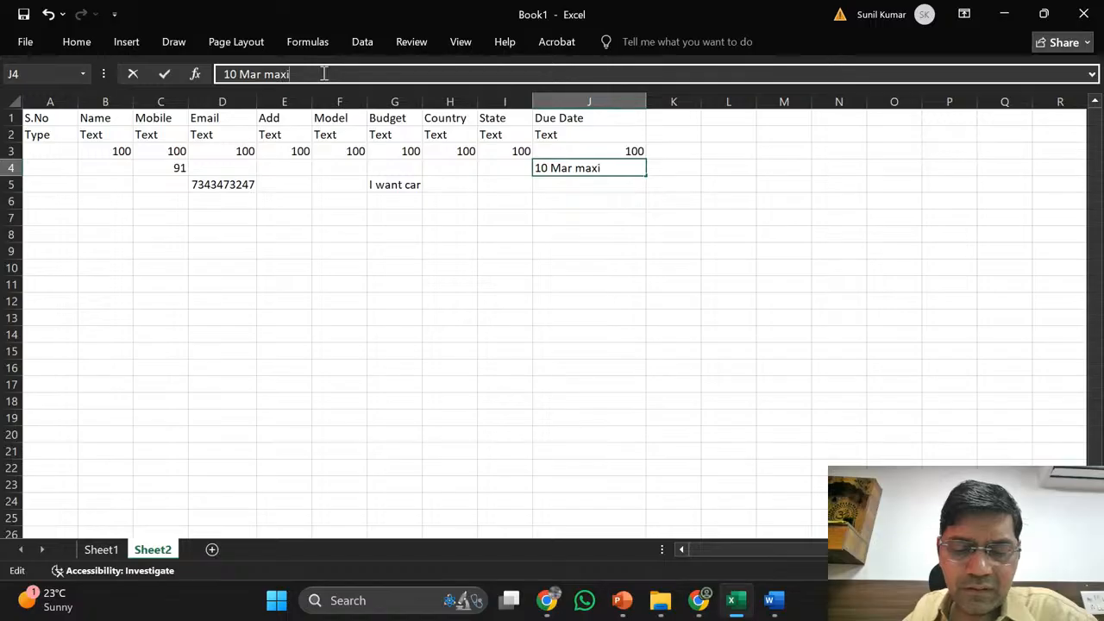
key("BackSpace")
key("Return")
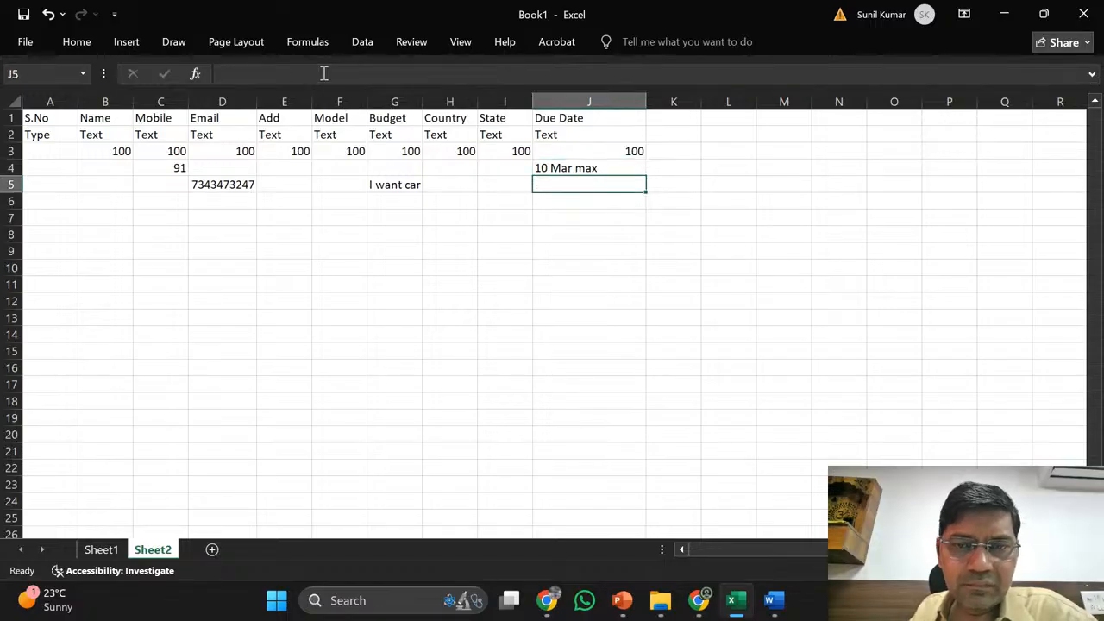
key("Up")
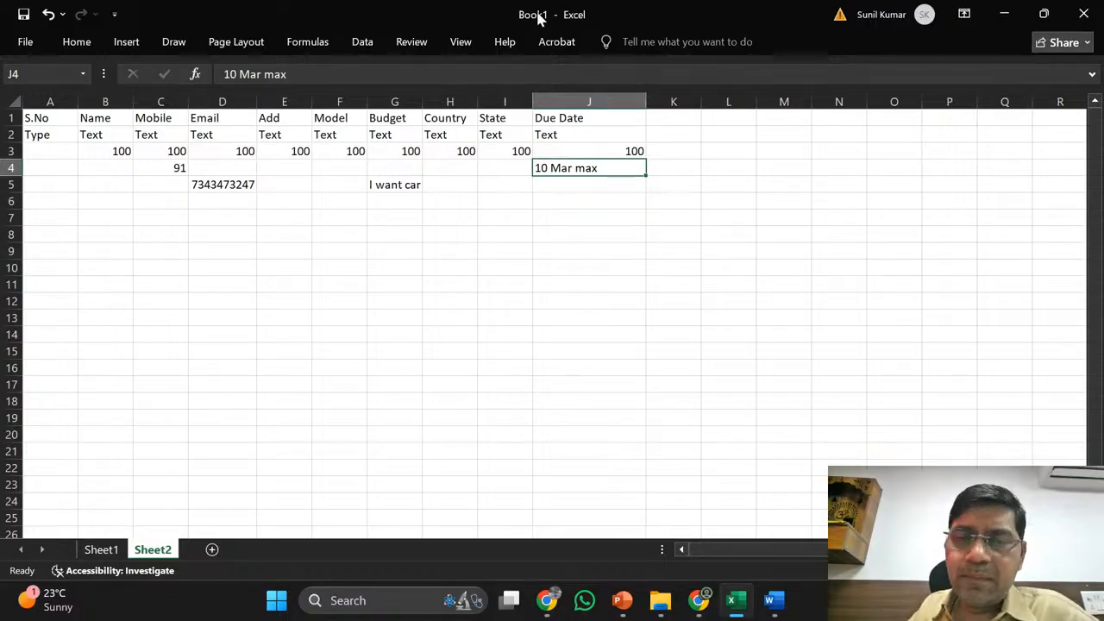
left_click(589, 102)
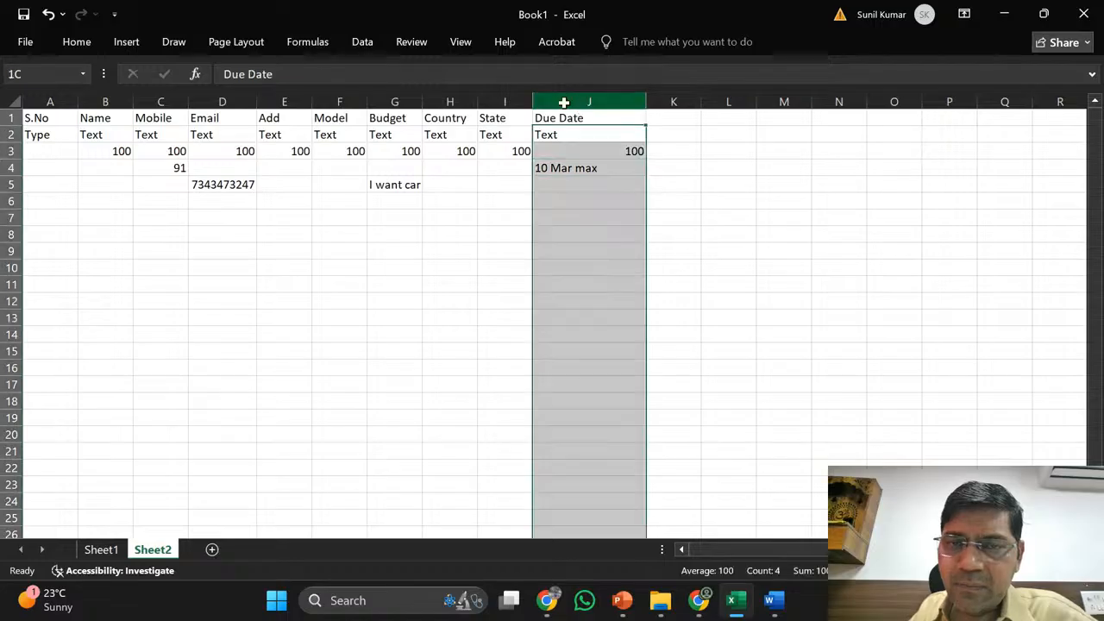
left_click(662, 177)
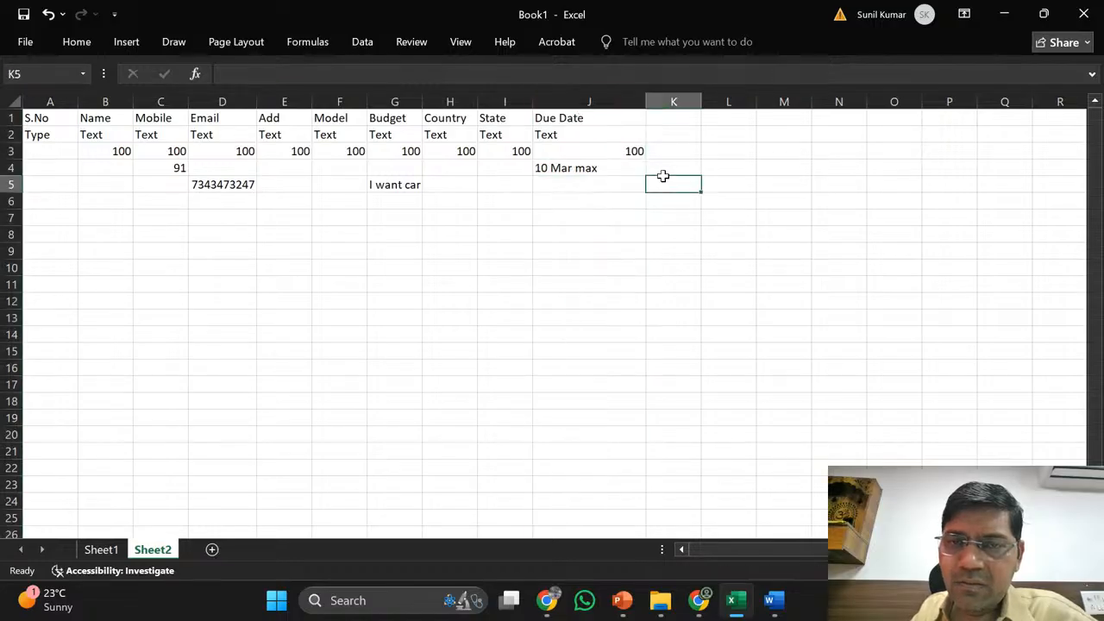
left_click(579, 103)
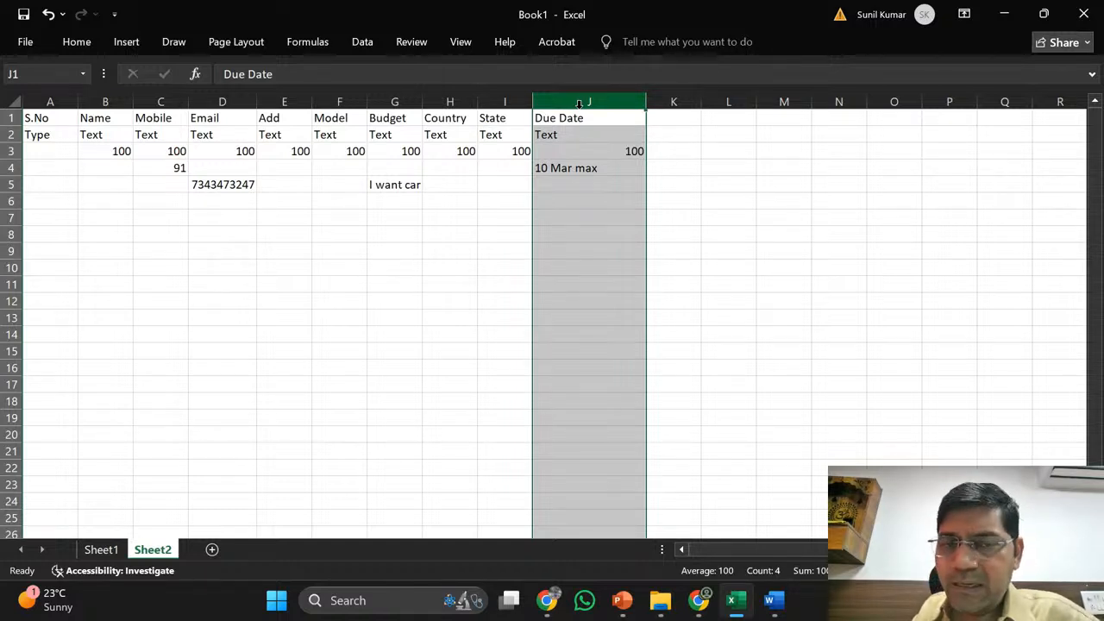
left_click(575, 182)
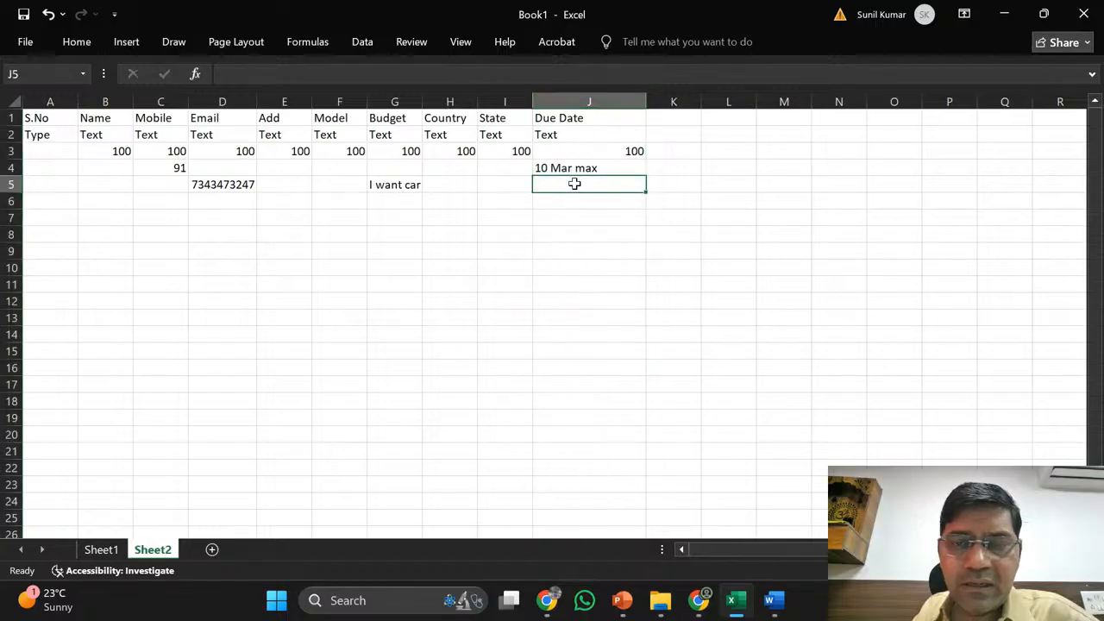
left_click(581, 155)
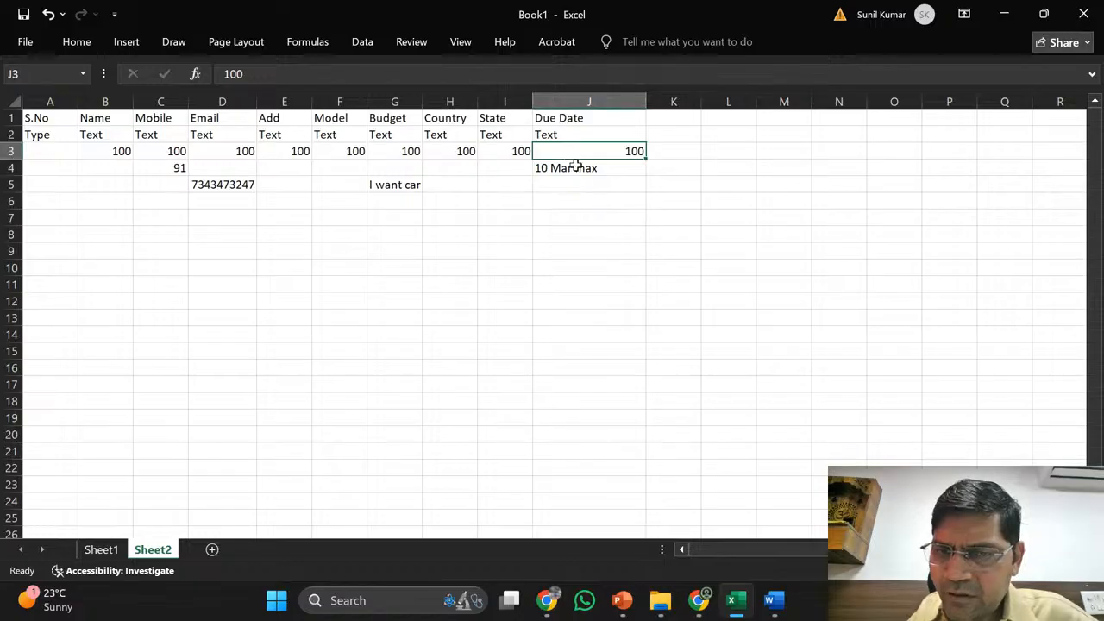
left_click(576, 167)
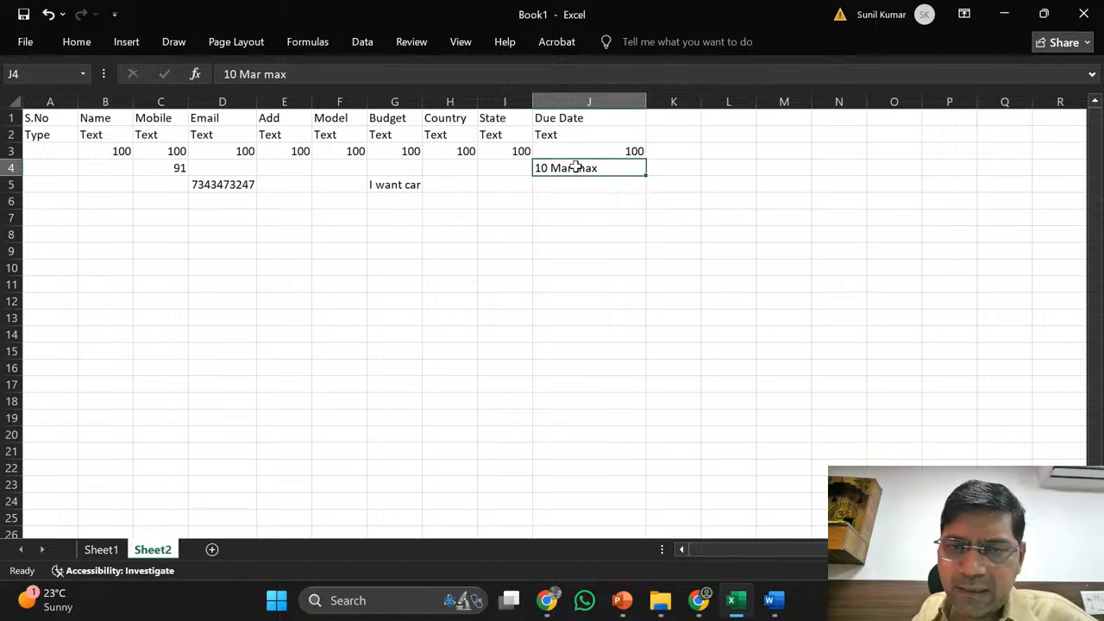
key("Up")
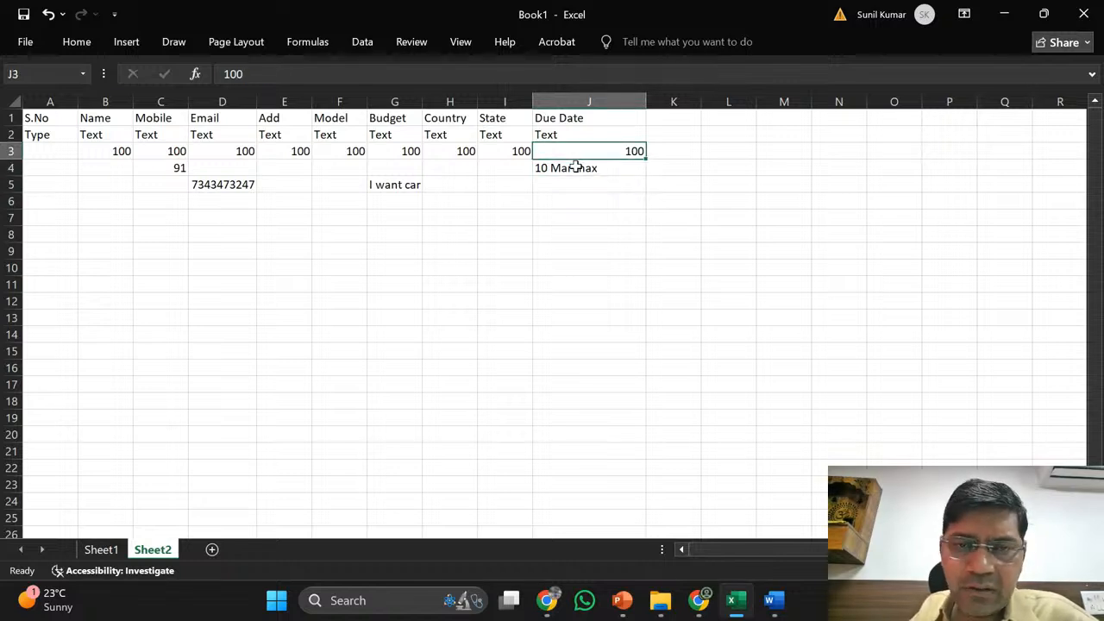
key("Up")
key("Left")
key("Left")
key("Left")
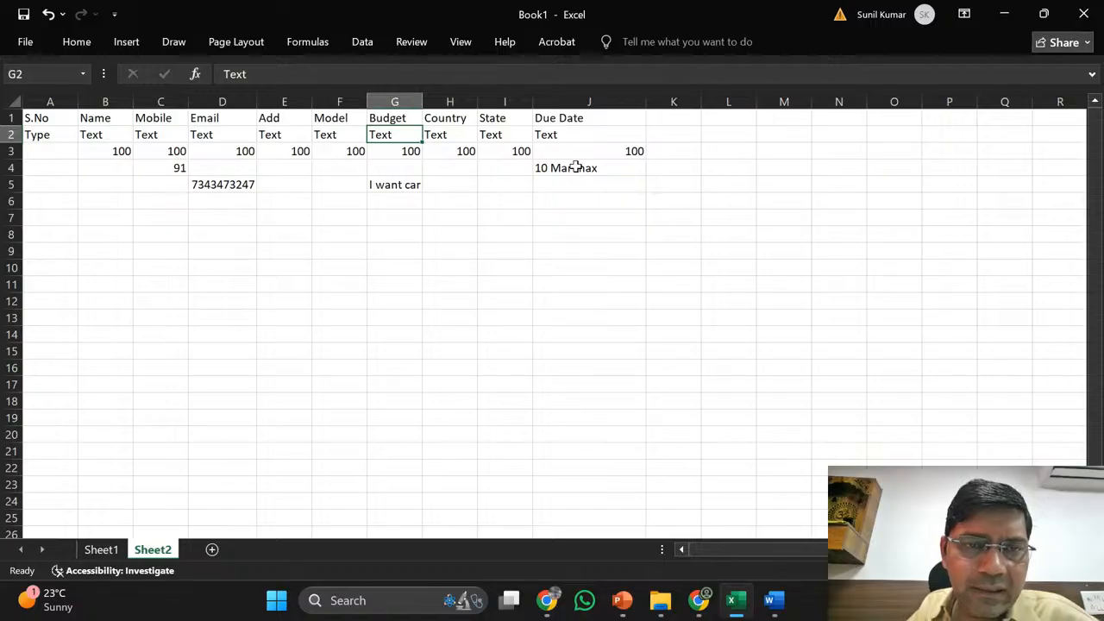
key("Left")
key("Left")
key("Left")
key("Left")
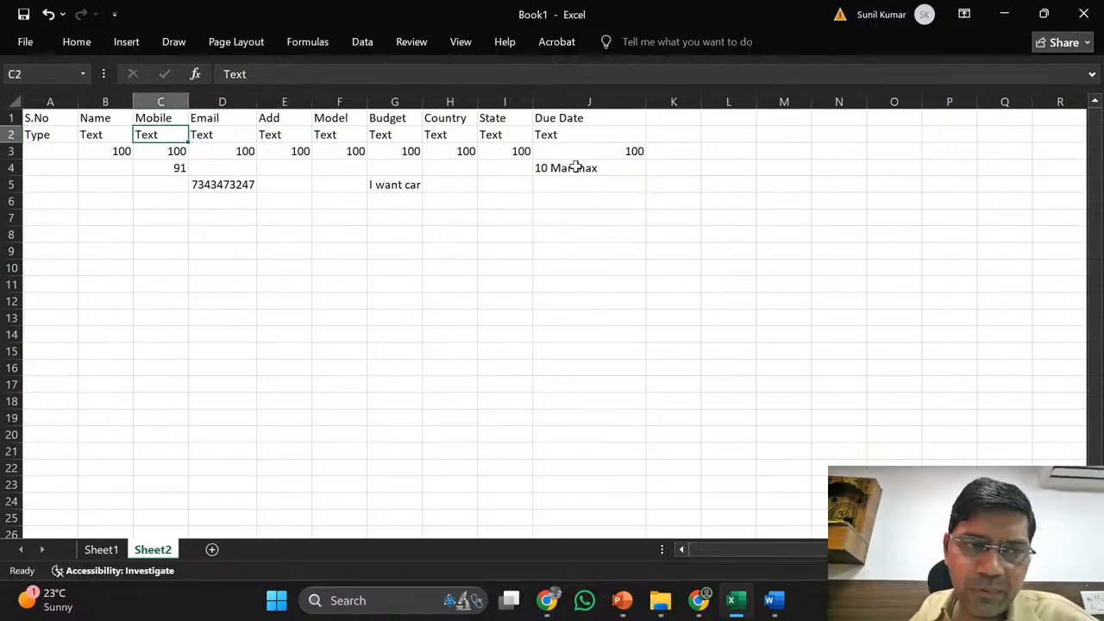
key("Left")
key("Right")
key("Right")
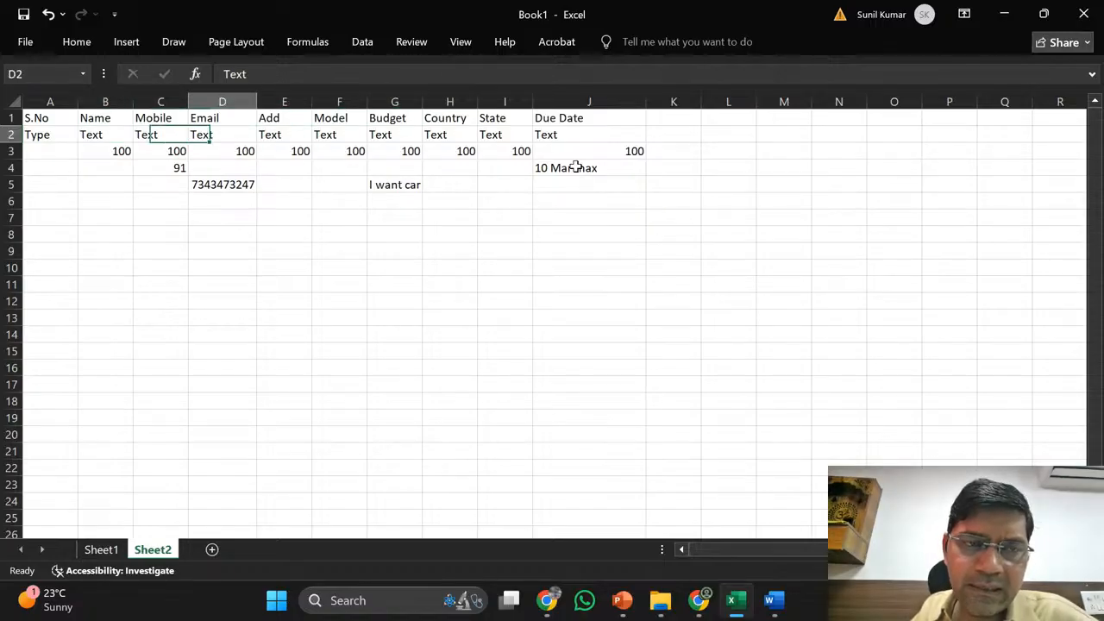
key("Up")
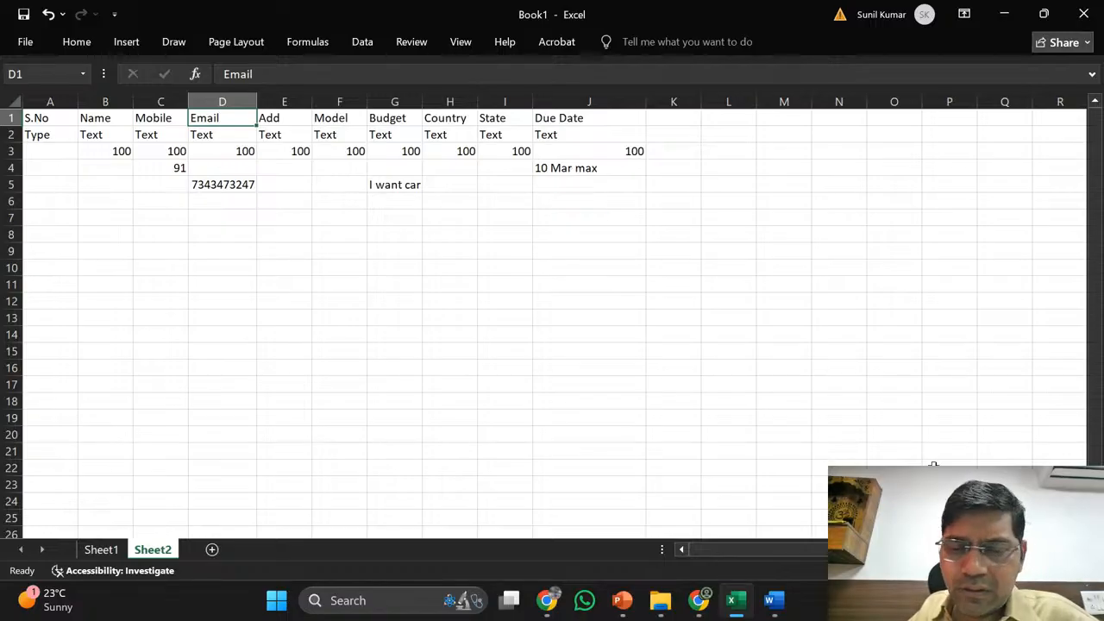
mouse_move(700, 609)
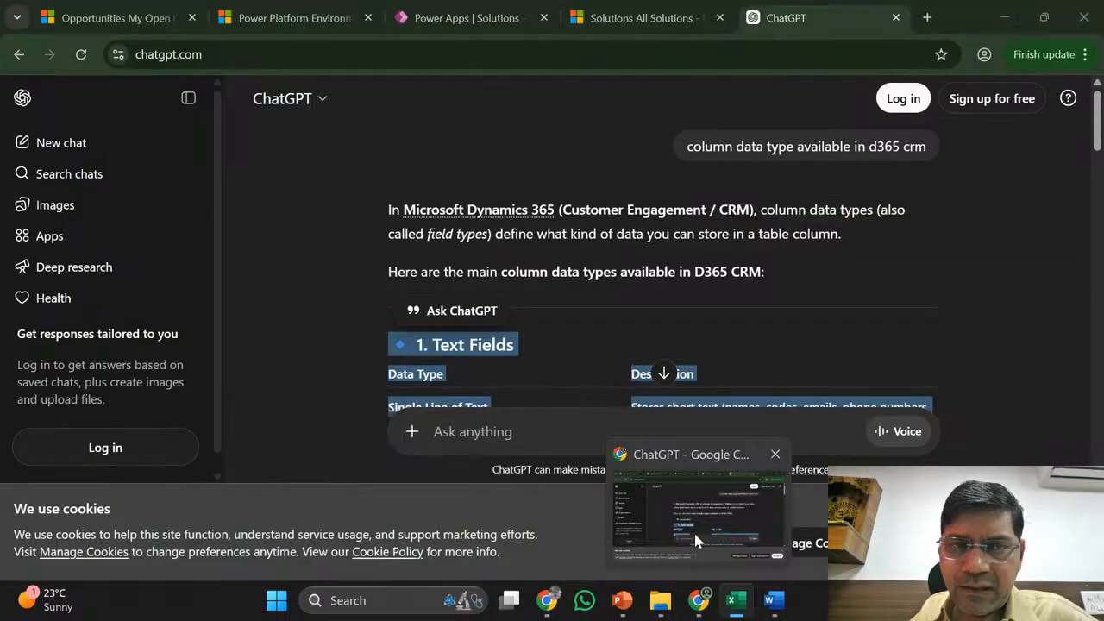
- In the Opps table's columns, create a New column named 'Gender' and list its data types
left_click(694, 531)
left_click(420, 7)
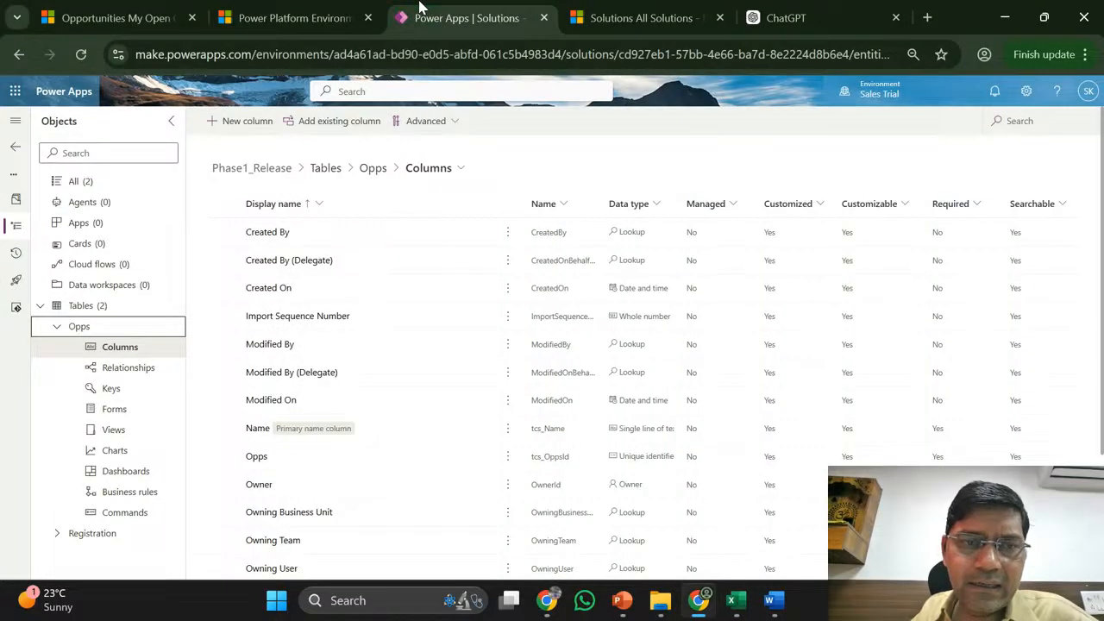
left_click(134, 349)
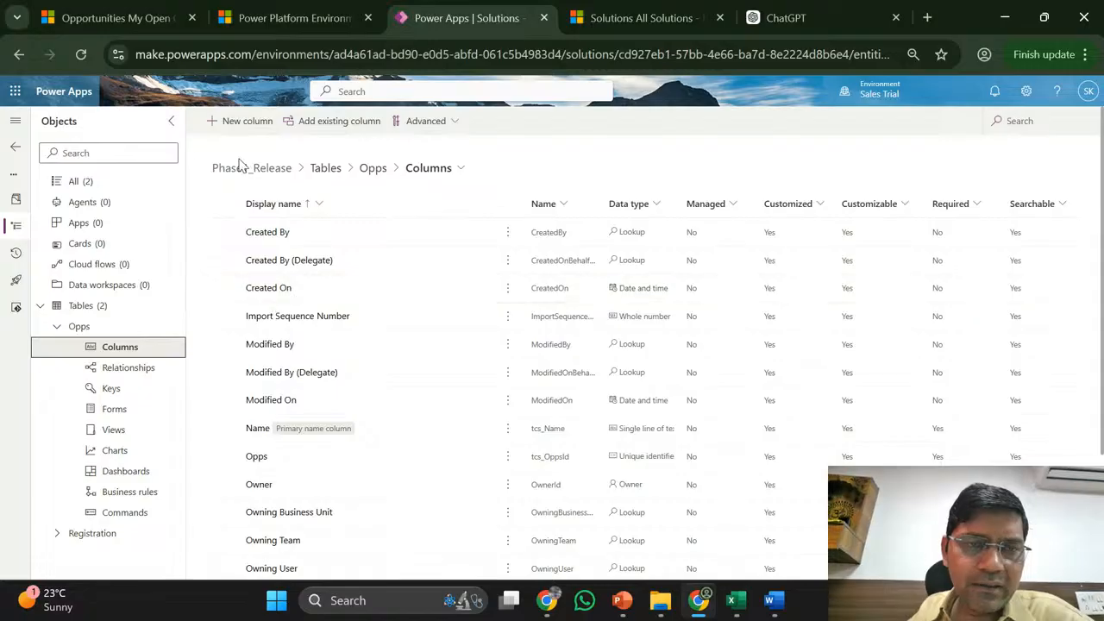
left_click(241, 131)
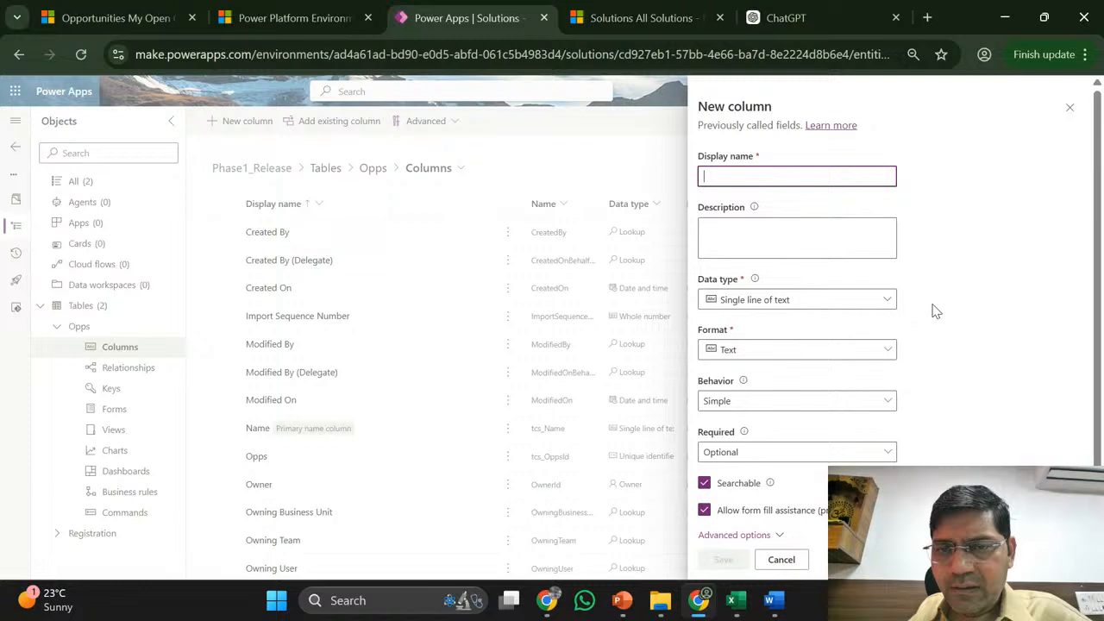
left_click(747, 178)
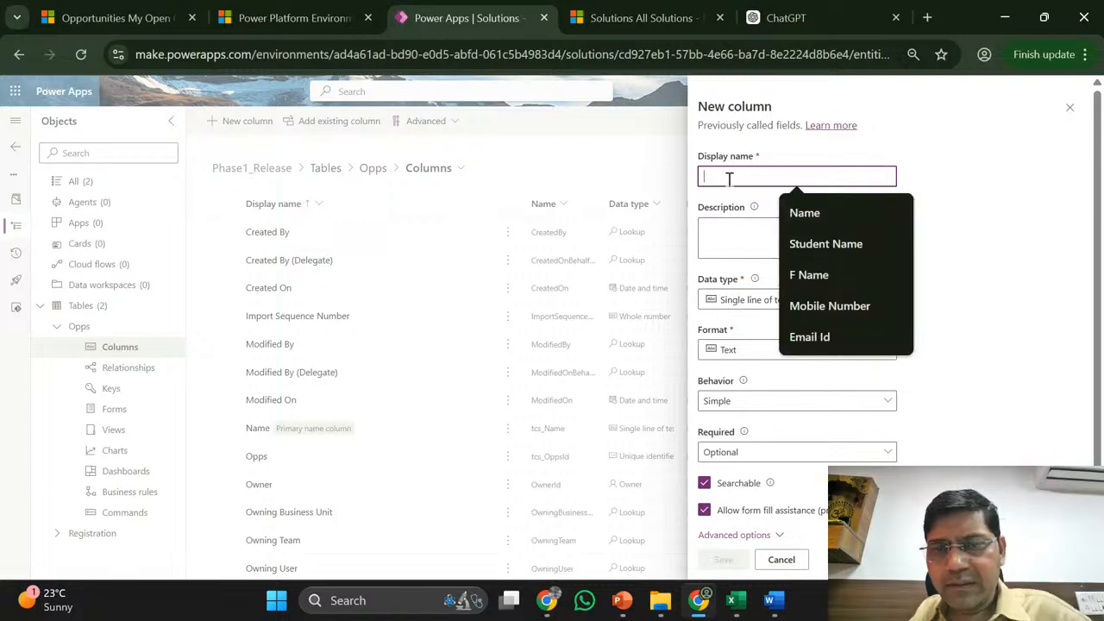
type("Ge")
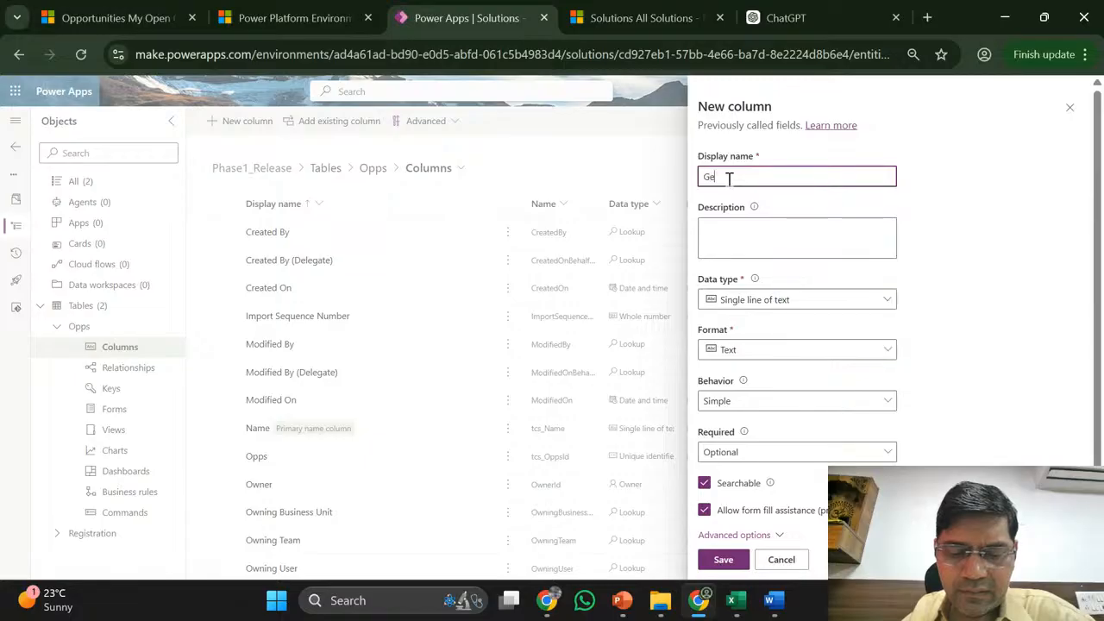
type("nder")
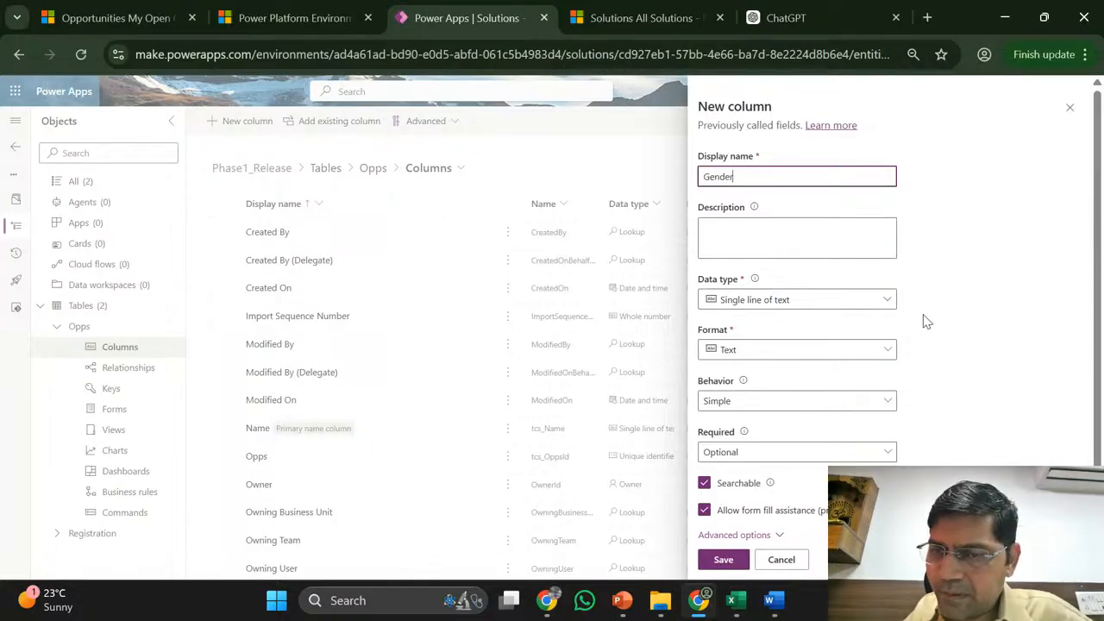
left_click(875, 300)
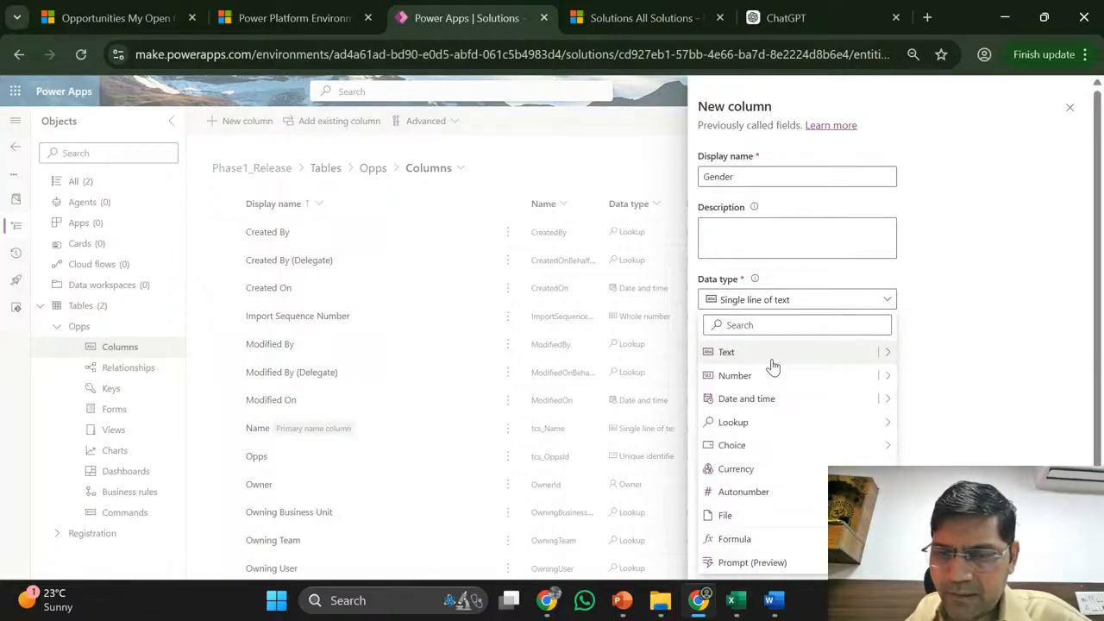
mouse_move(756, 431)
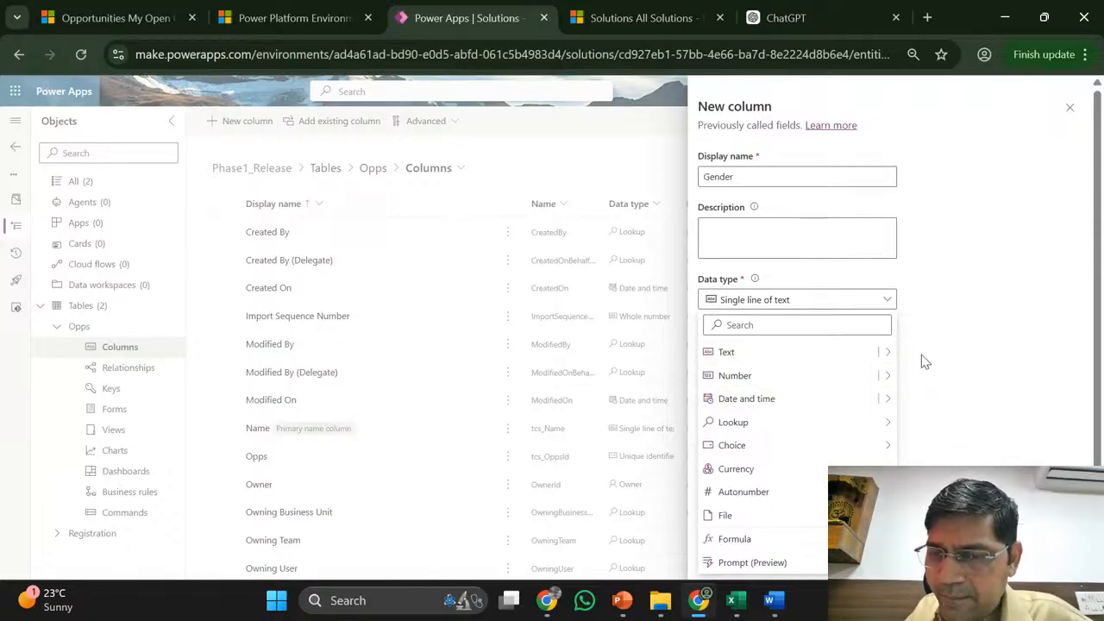
mouse_move(888, 359)
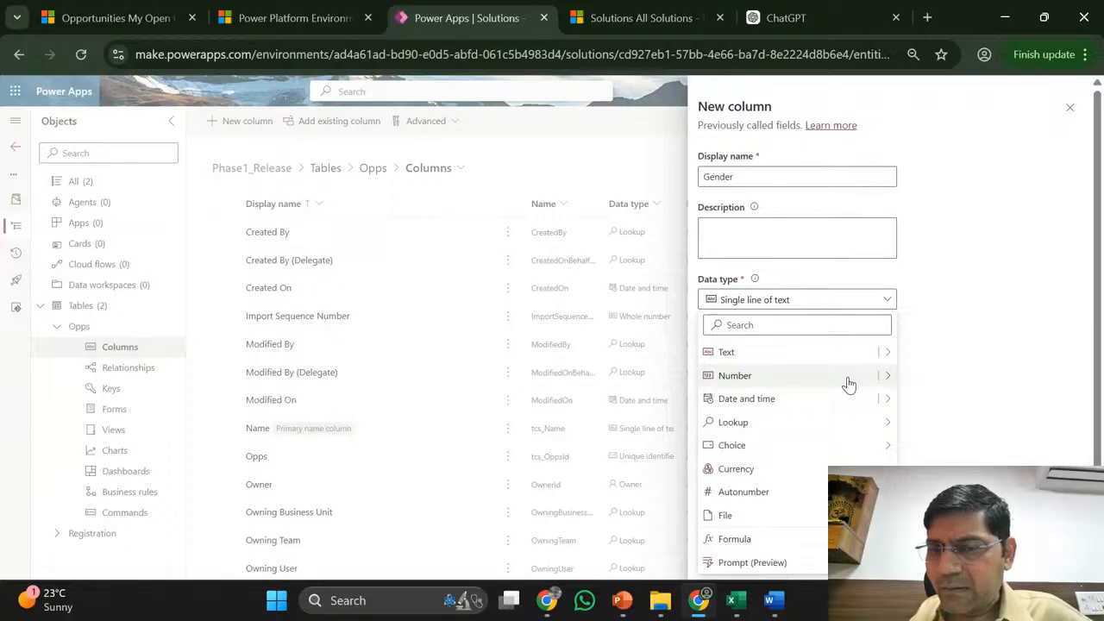
- Reveal the Number and Date and time submenus, showing Date and time and Date only options
mouse_move(880, 382)
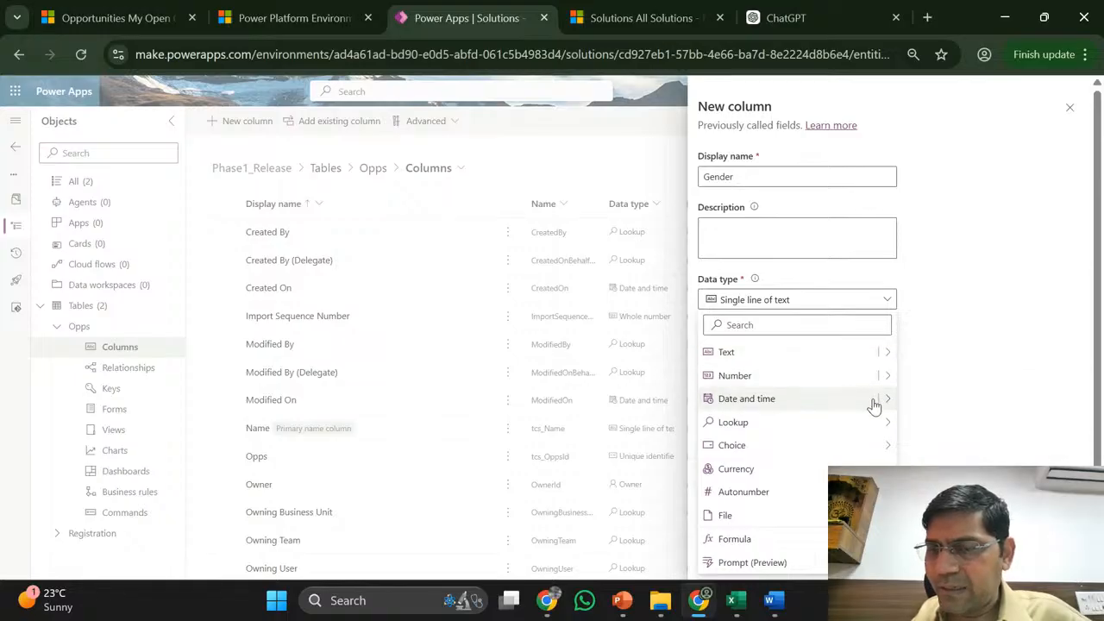
mouse_move(880, 407)
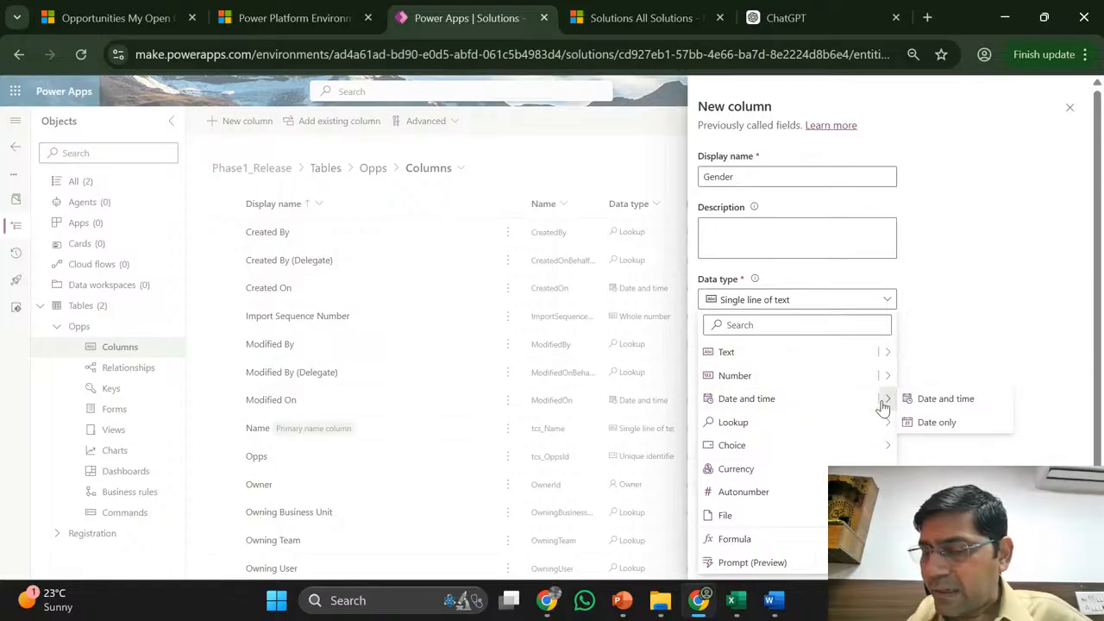
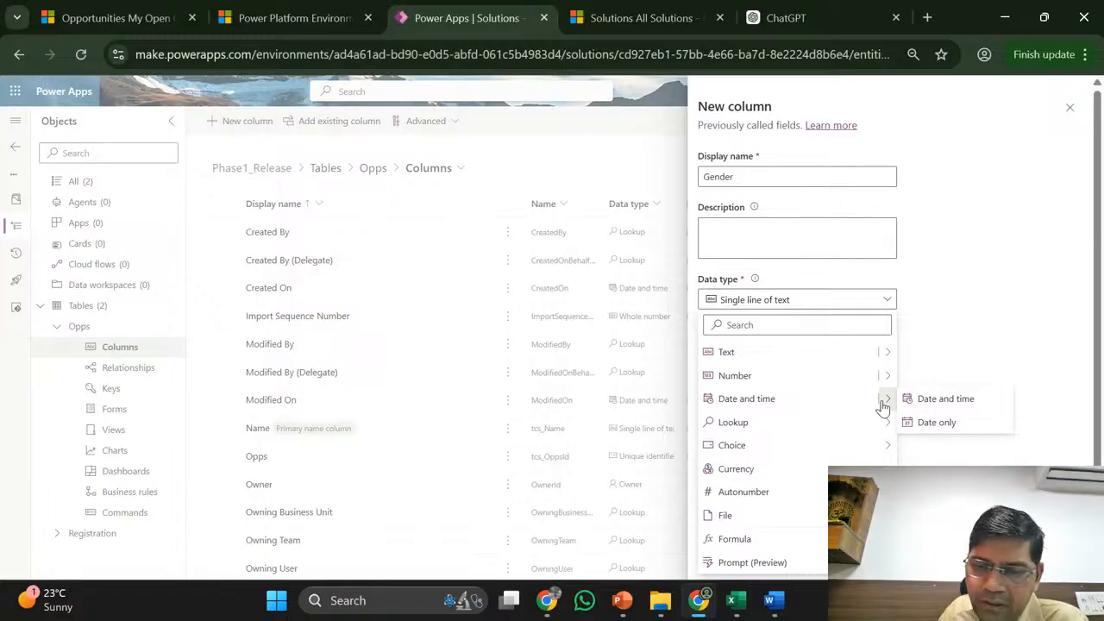
- Review the Gender column's Date and time and Lookup data types, then switch to the Opportunities My Open tab
mouse_move(841, 426)
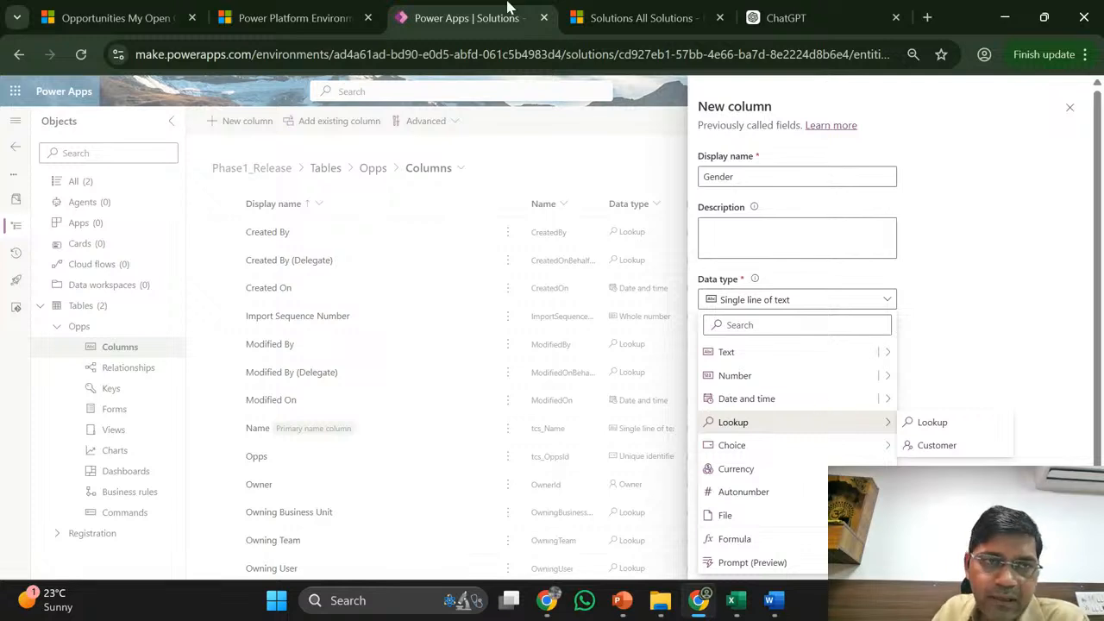
left_click(87, 10)
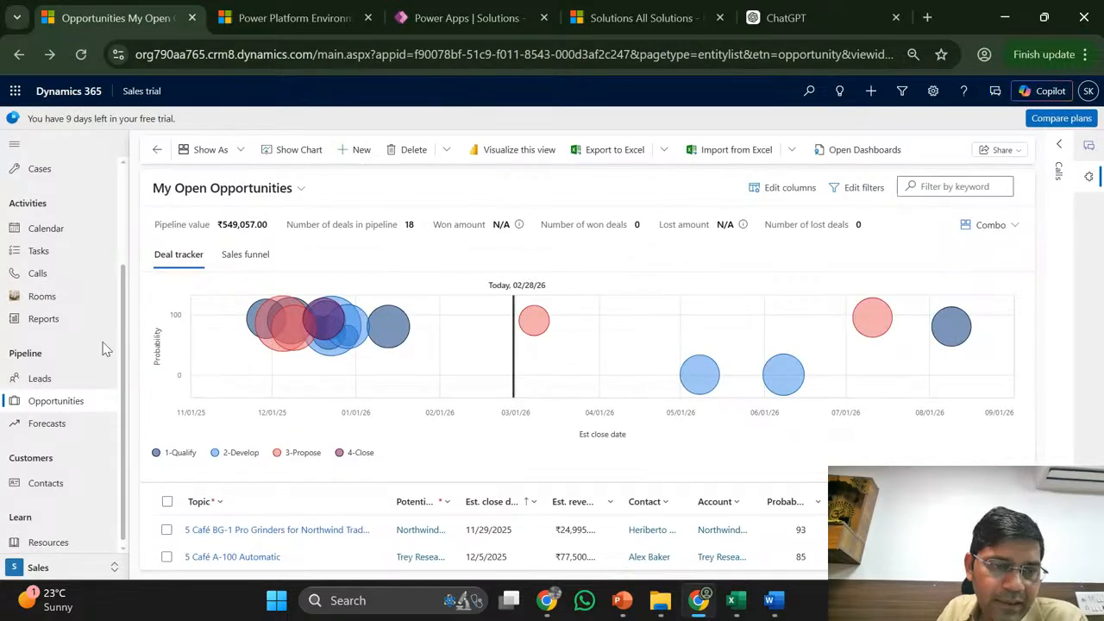
- Reload the open opportunities view and discard a Quick Create opportunity form unsaved
left_click(100, 406)
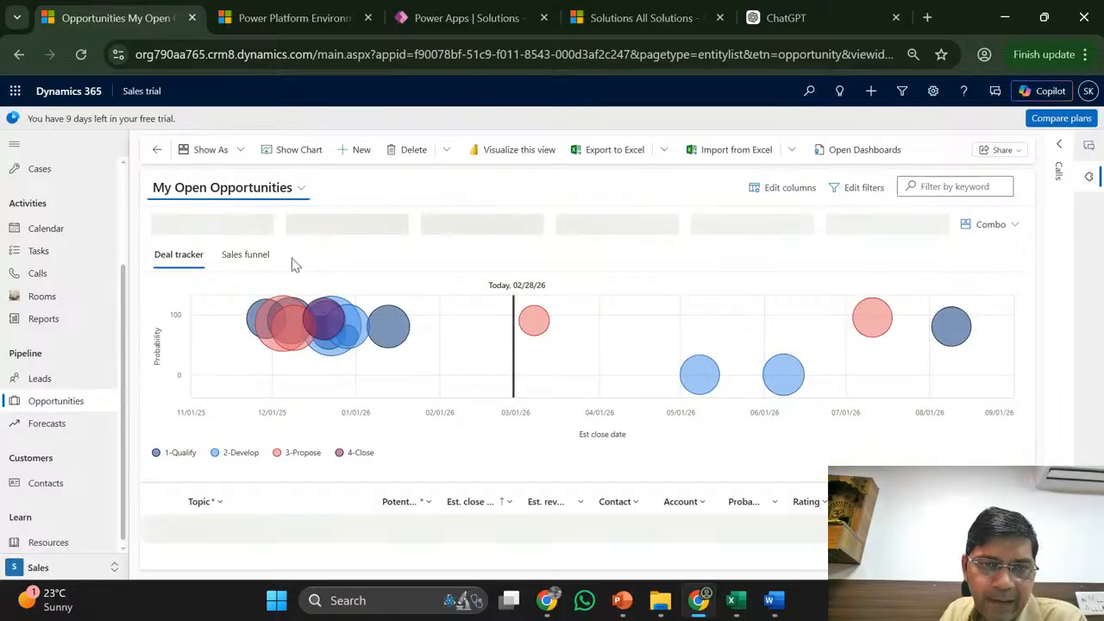
left_click(458, 342)
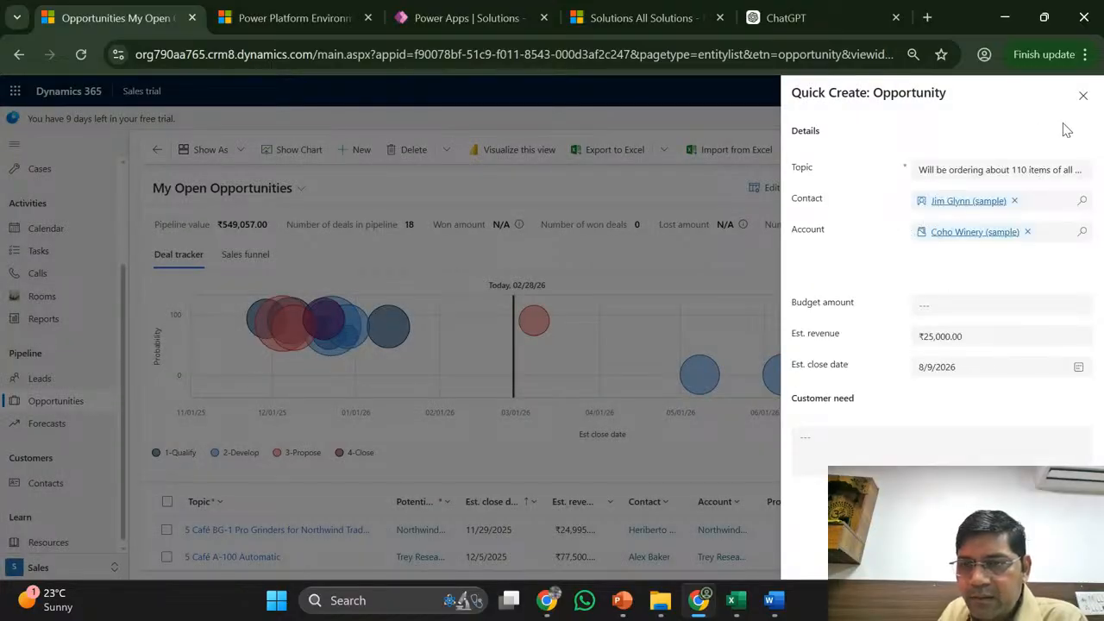
left_click(1081, 98)
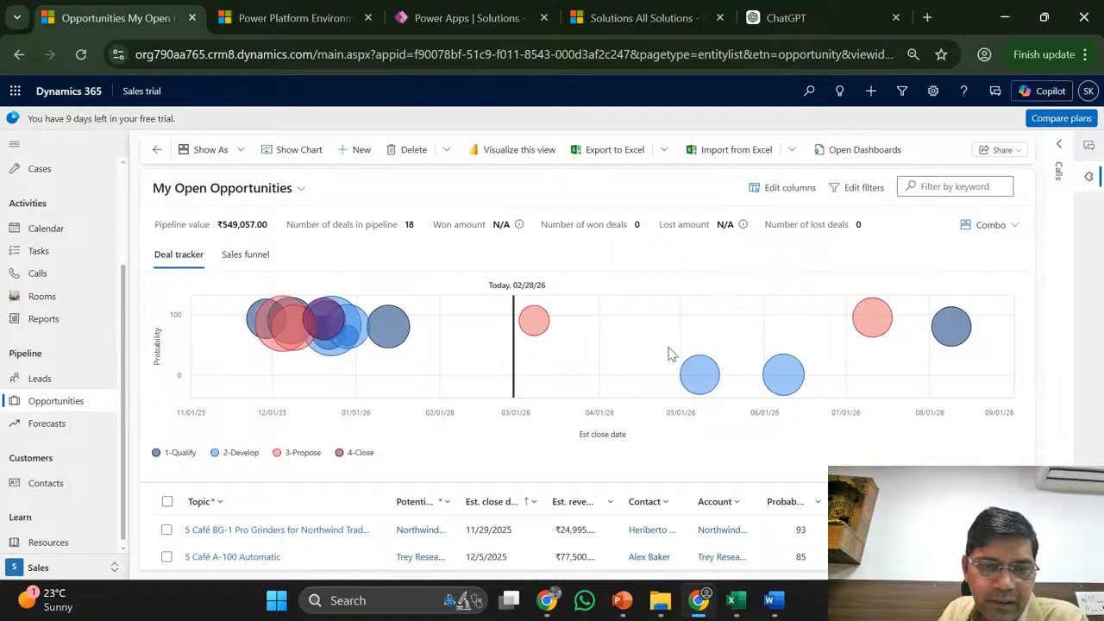
- Select the first opportunity, 5 Café BG-1 Pro Grinders, and open its full record
scroll(416, 396, "down", 1)
mouse_move(366, 502)
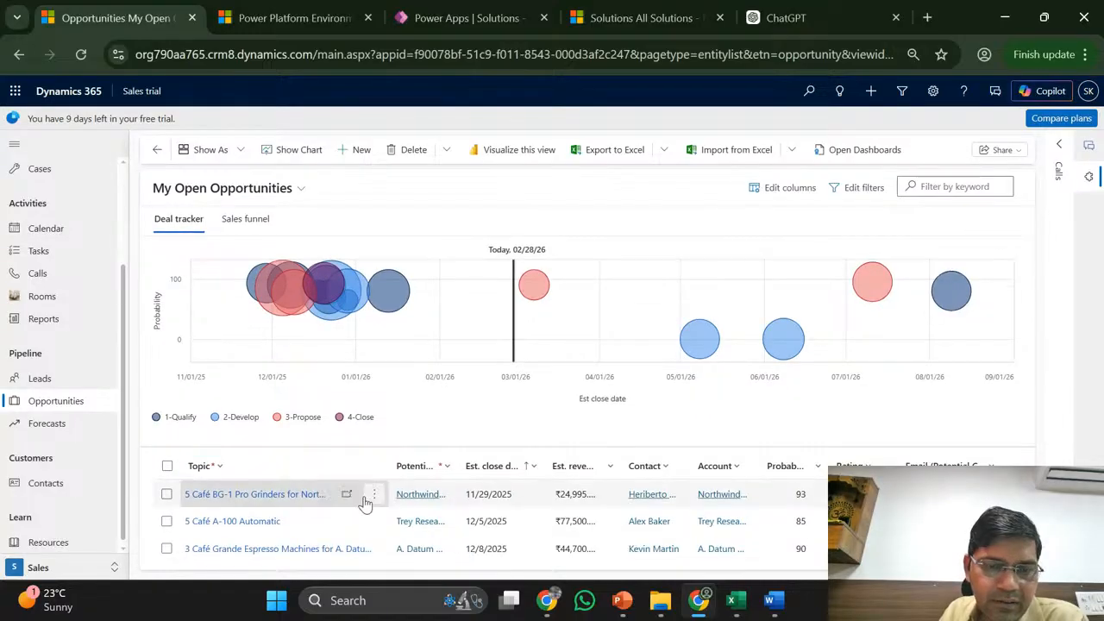
left_click(285, 498)
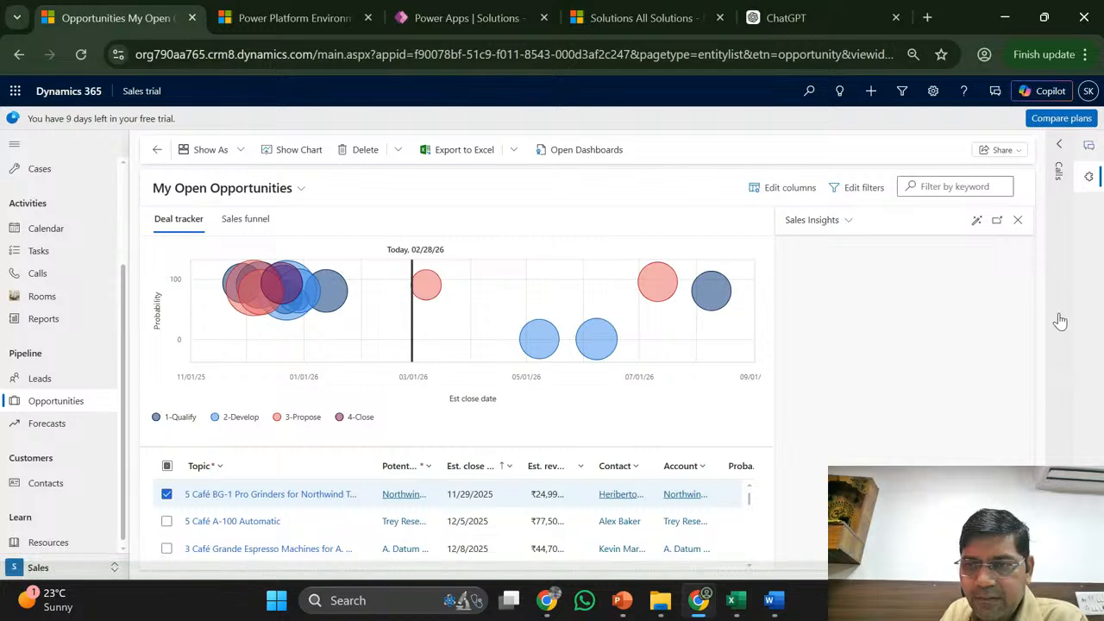
left_click(989, 248)
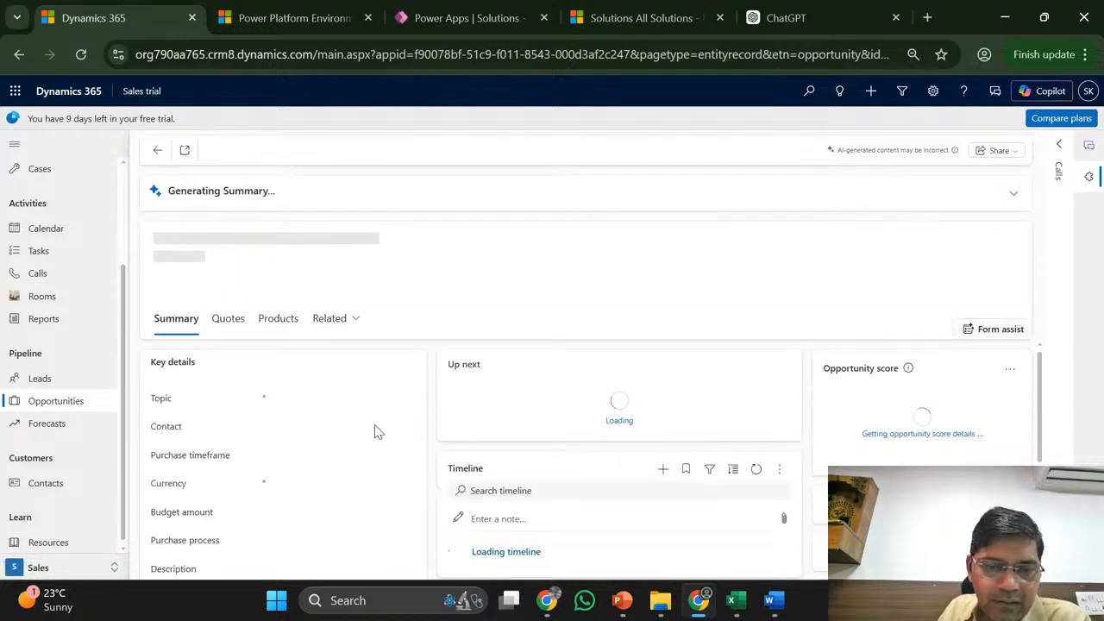
- Clear the opportunity's Contact field and close the contact search dialog without choosing anyone
scroll(376, 431, "down", 1)
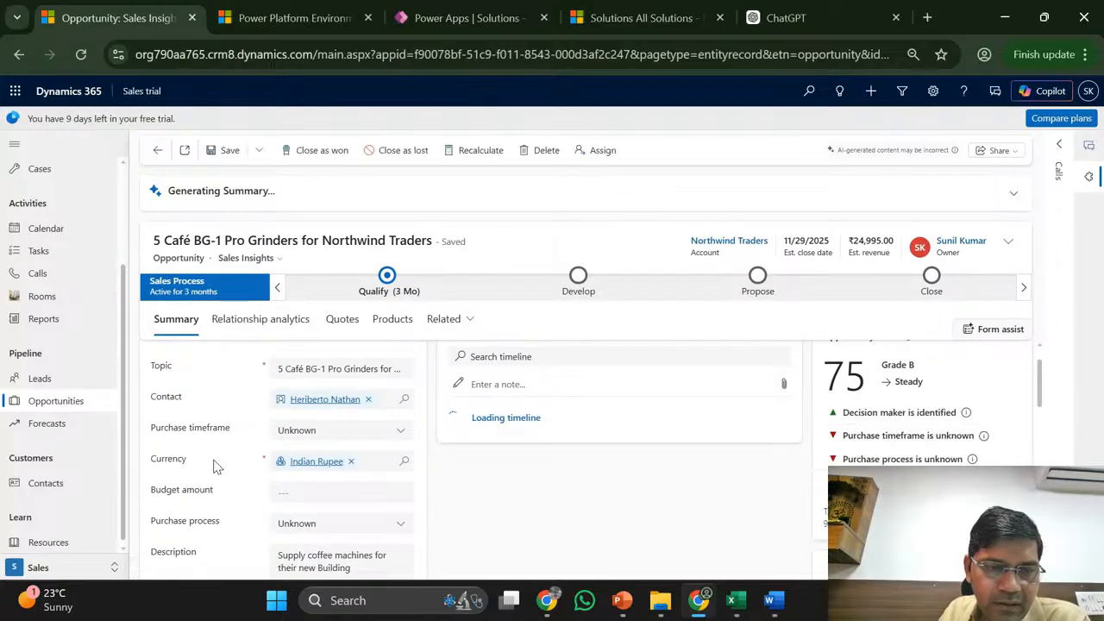
left_click(368, 400)
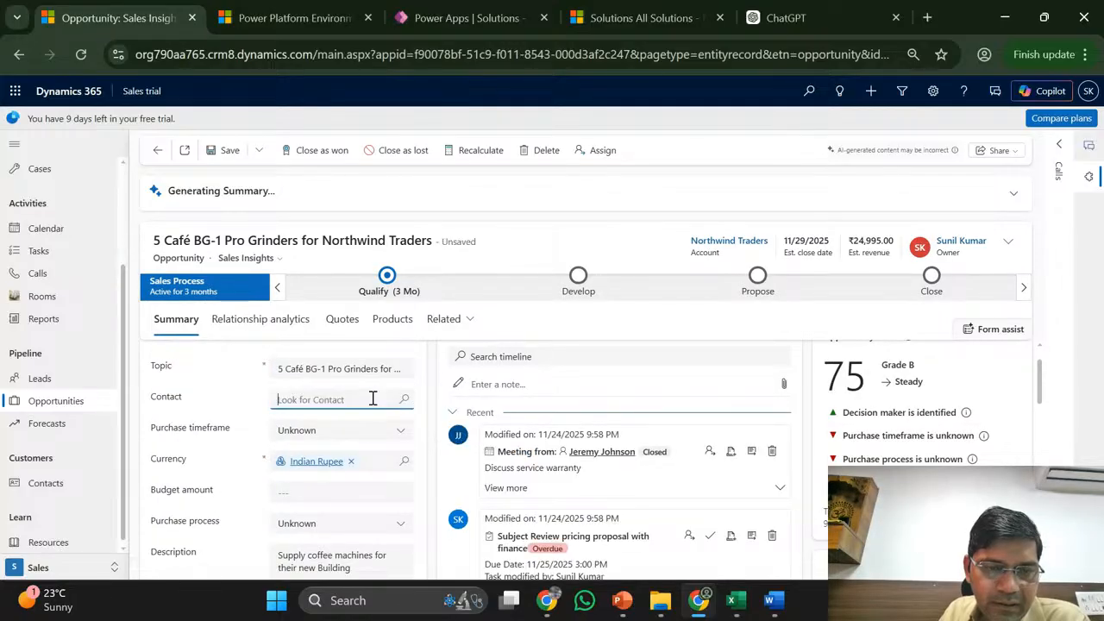
left_click(405, 400)
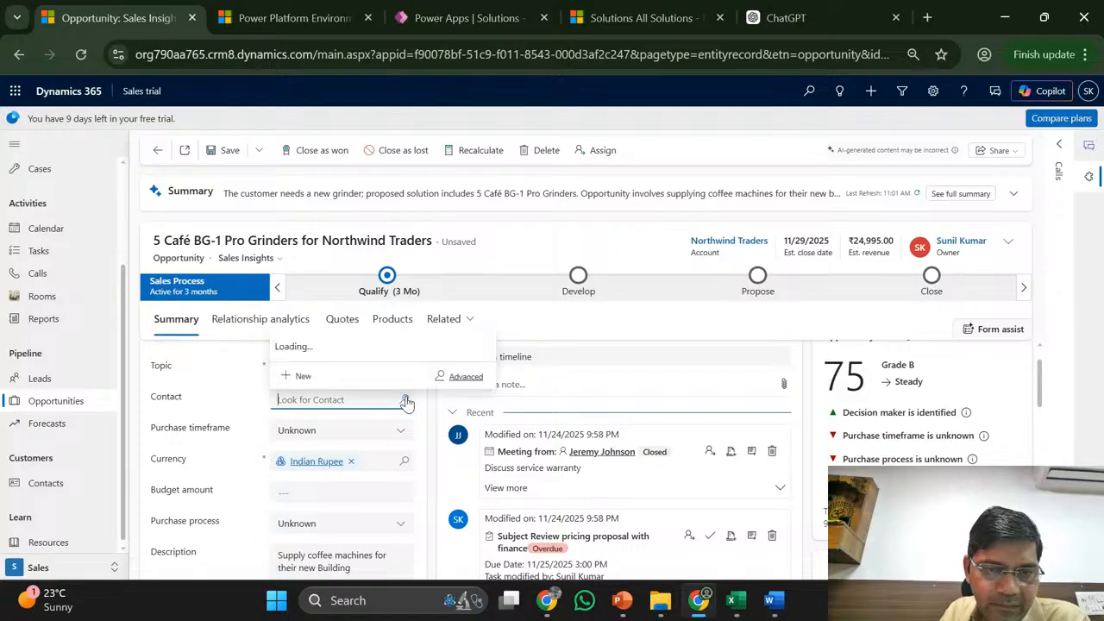
left_click(477, 379)
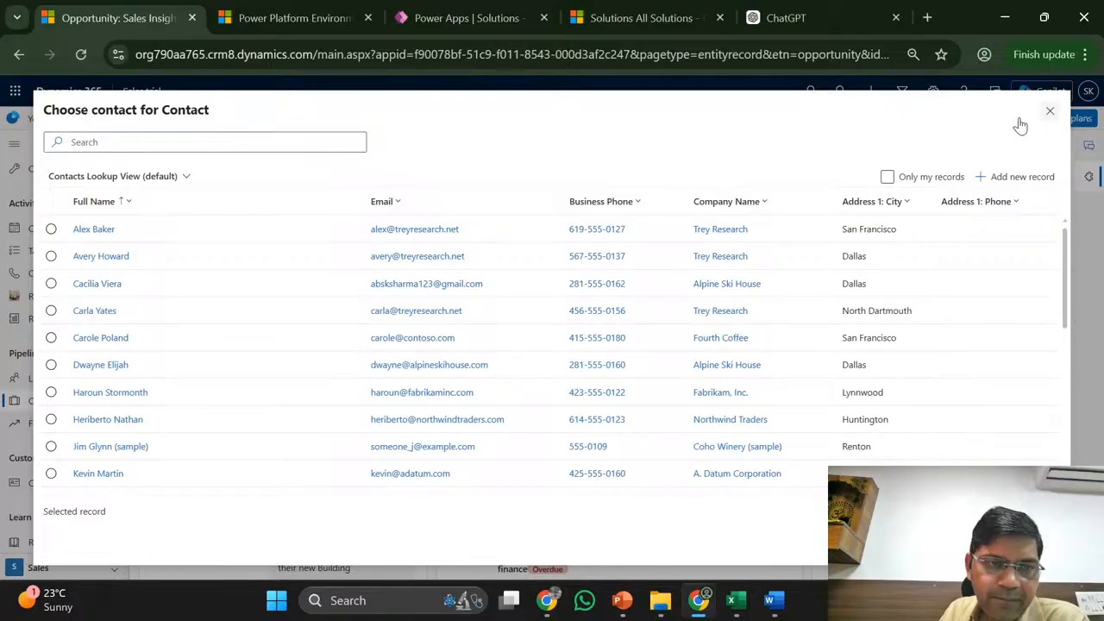
left_click(1050, 110)
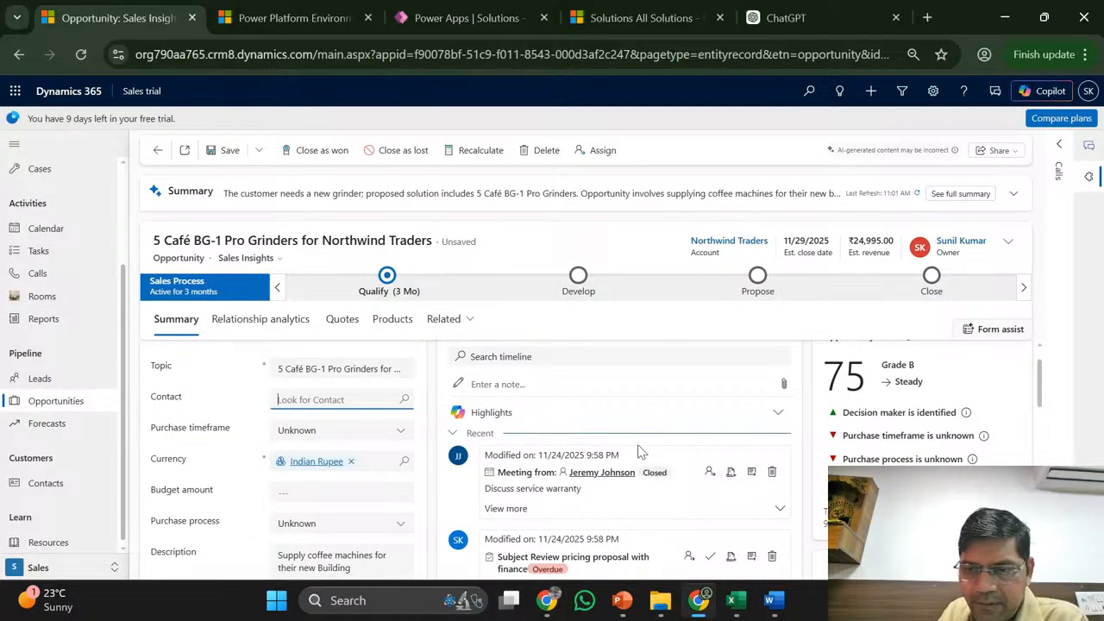
- Scroll through the opportunity form, then switch to the All Solutions tab
scroll(638, 452, "down", 3)
scroll(639, 452, "down", 3)
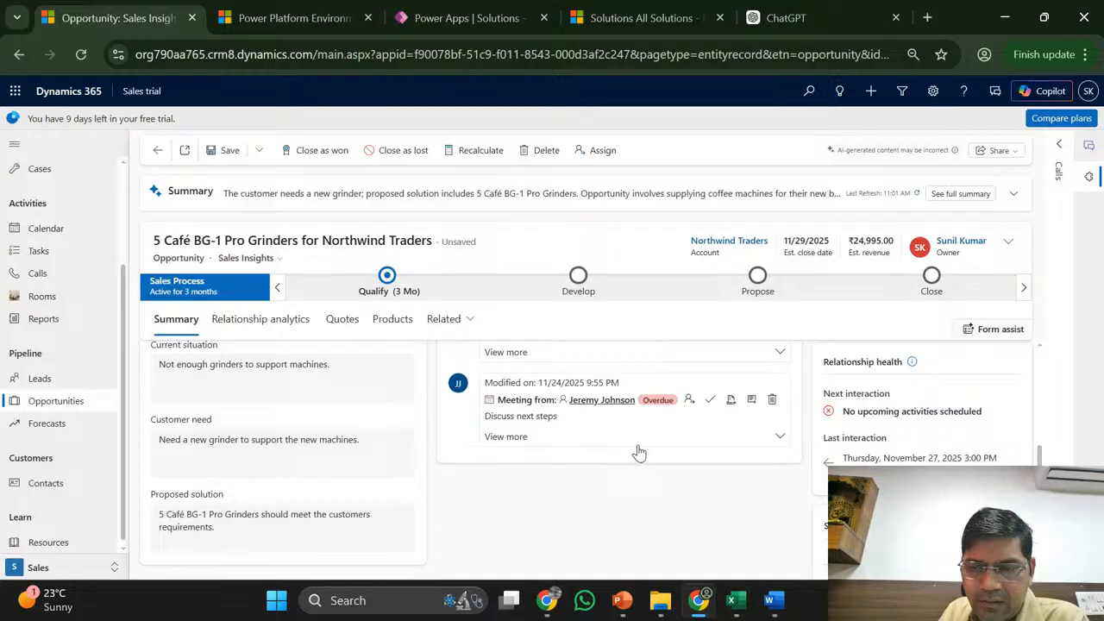
scroll(639, 452, "down", 3)
scroll(640, 452, "up", 3)
scroll(641, 452, "down", 3)
scroll(641, 452, "up", 1)
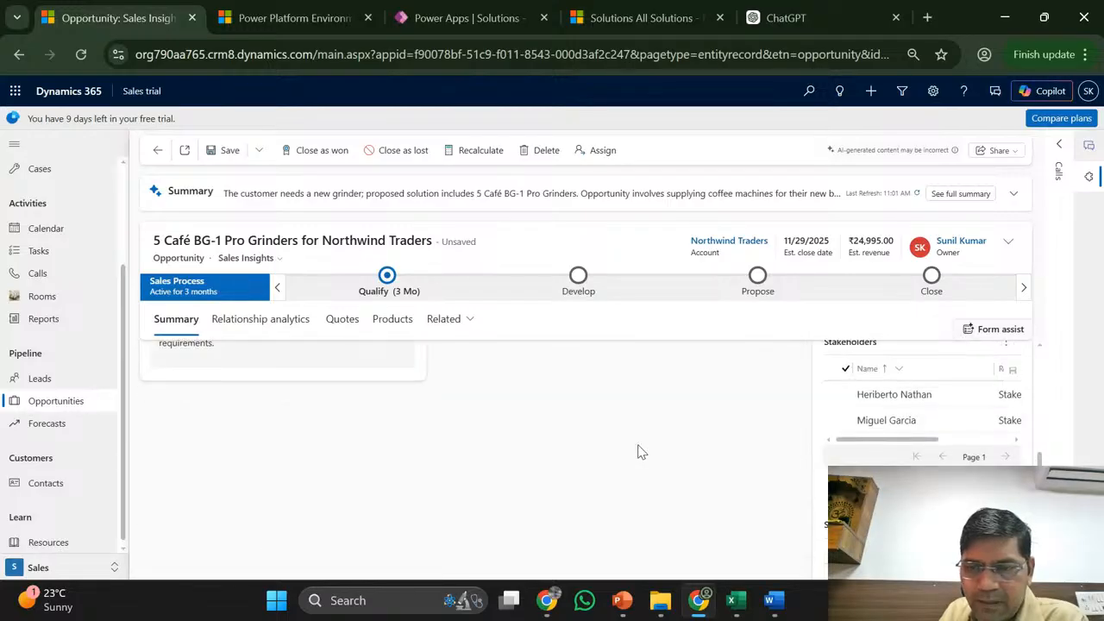
scroll(641, 452, "up", 2)
scroll(638, 452, "up", 5)
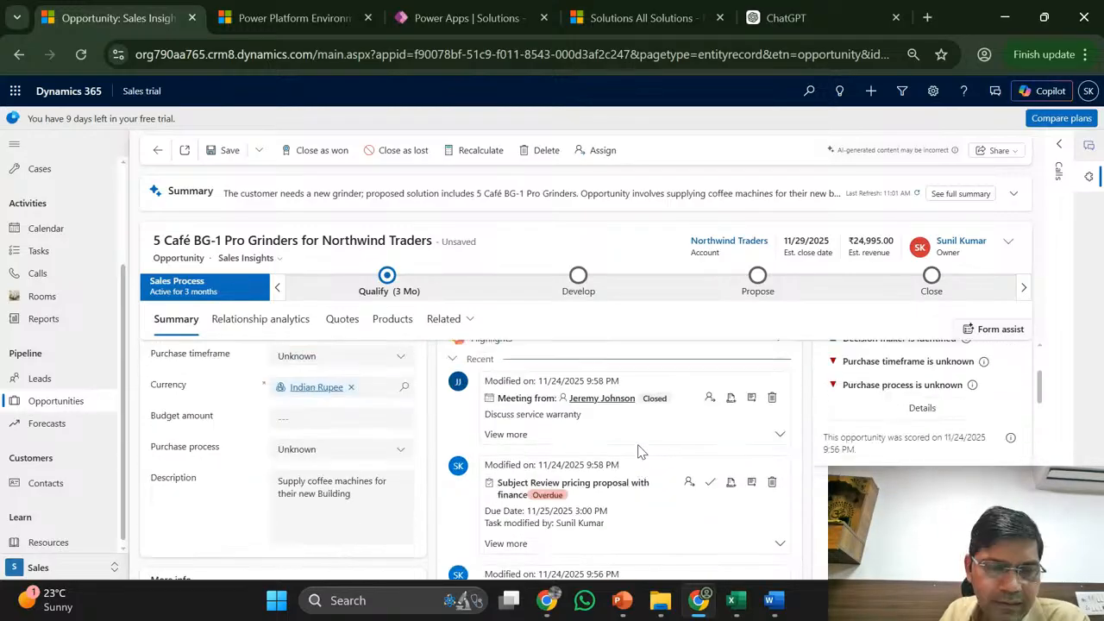
scroll(195, 398, "up", 3)
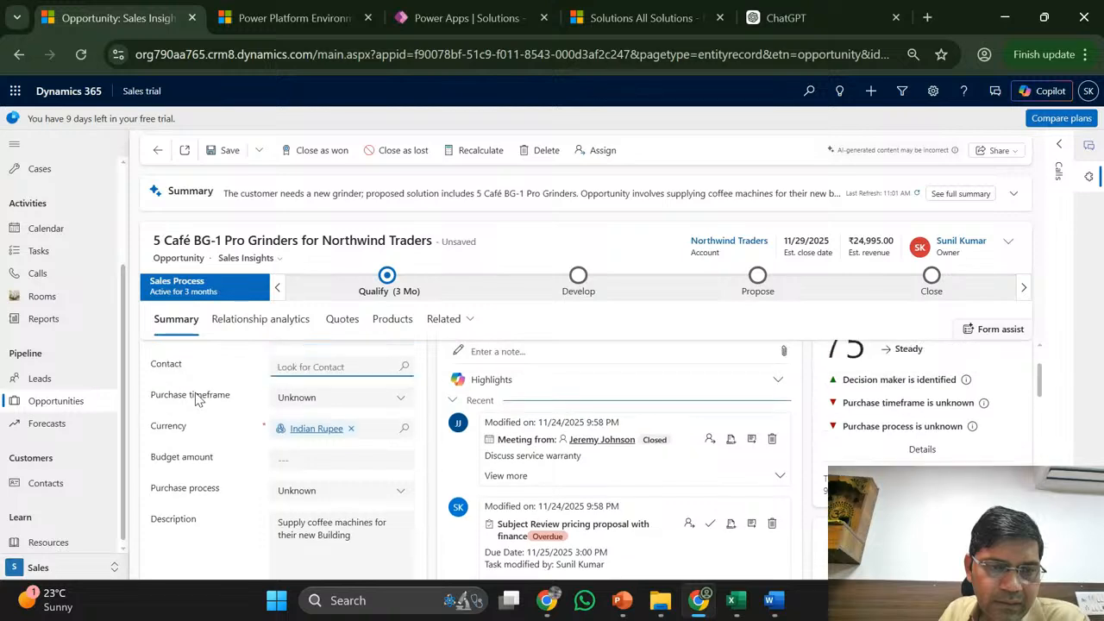
scroll(195, 393, "down", 2)
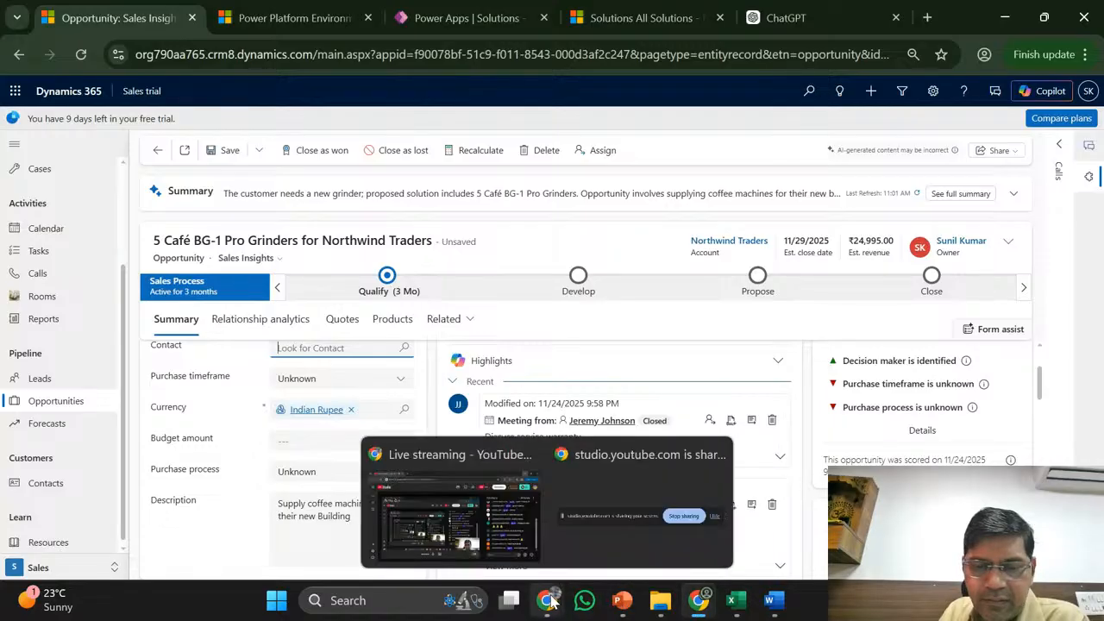
mouse_move(697, 602)
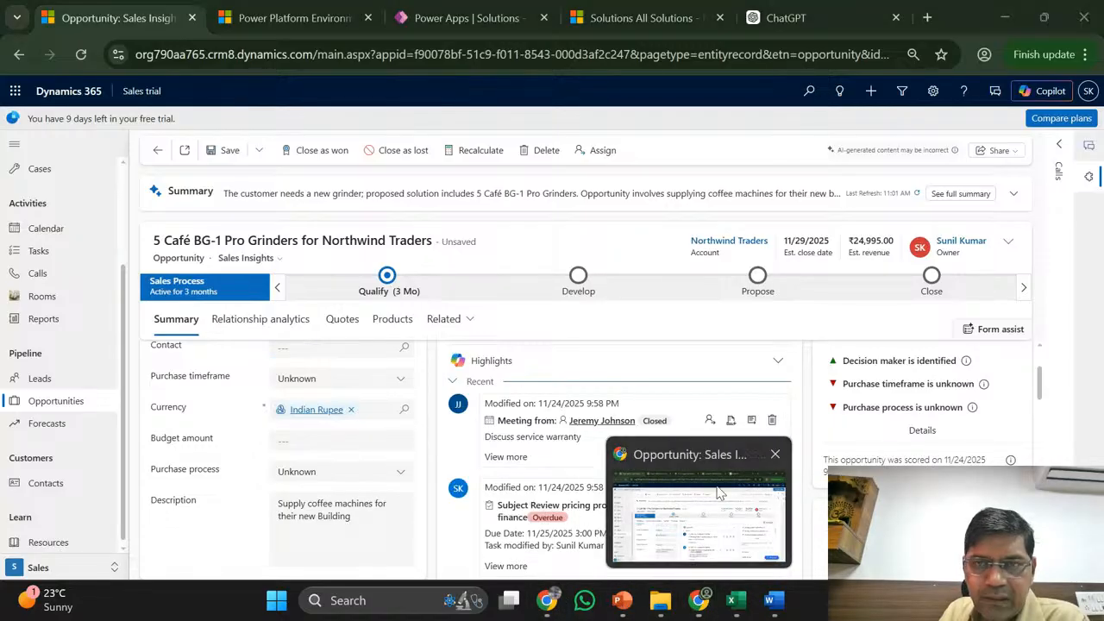
left_click(611, 21)
- Return to the Power Apps Gender column panel and show its Data type list, including Lookup
left_click(484, 15)
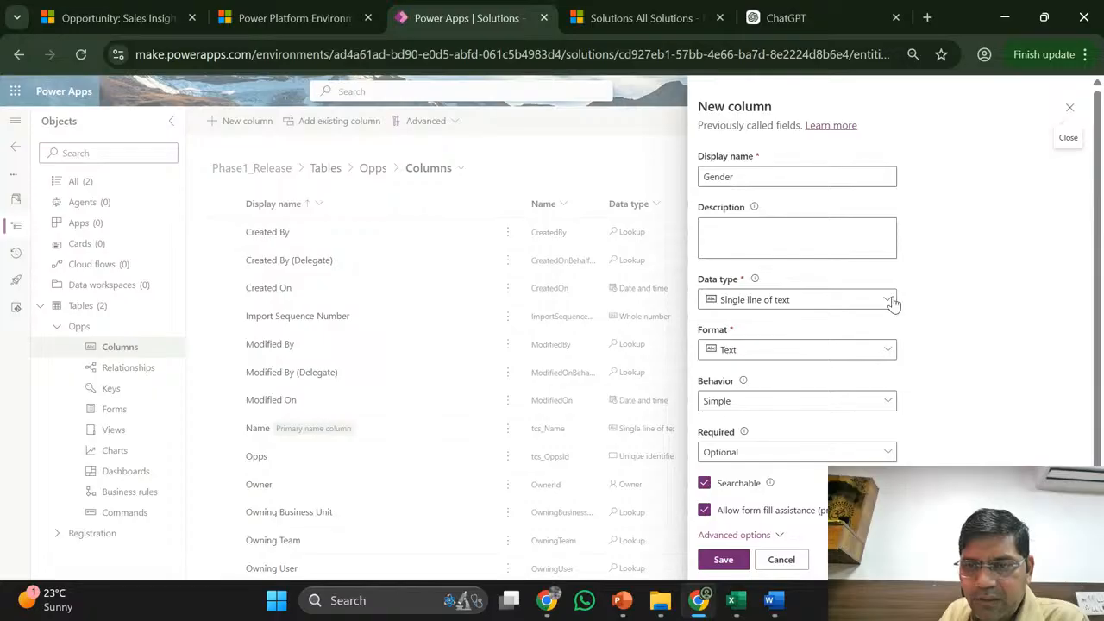
left_click(891, 301)
mouse_move(867, 428)
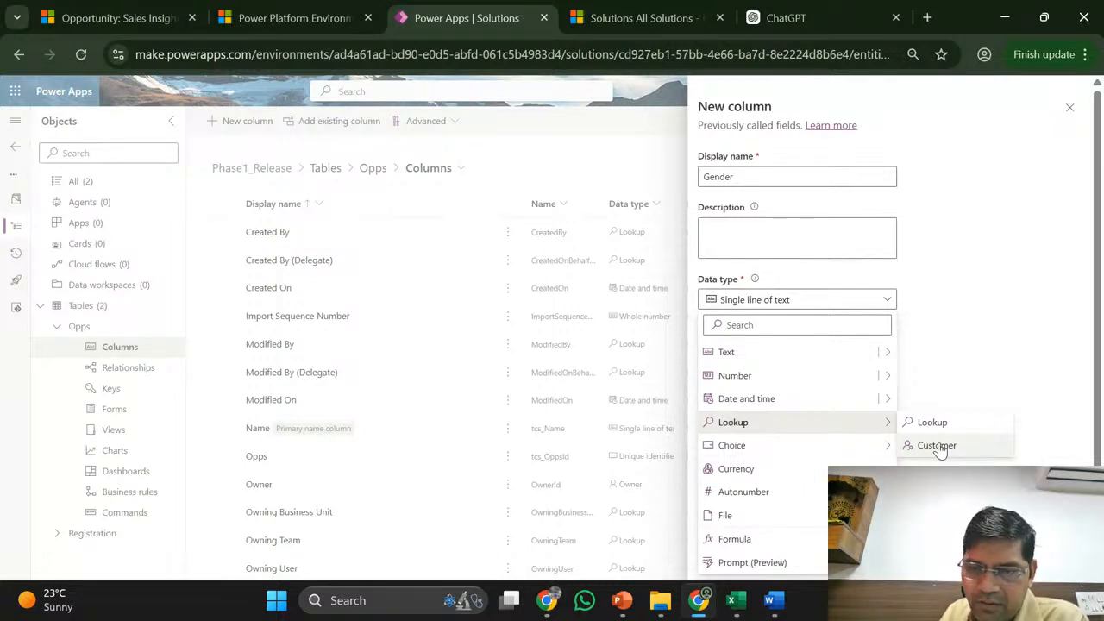
- Look over the Gender column's data types such as Choice, then bring Excel's Book1 to the front
mouse_move(857, 454)
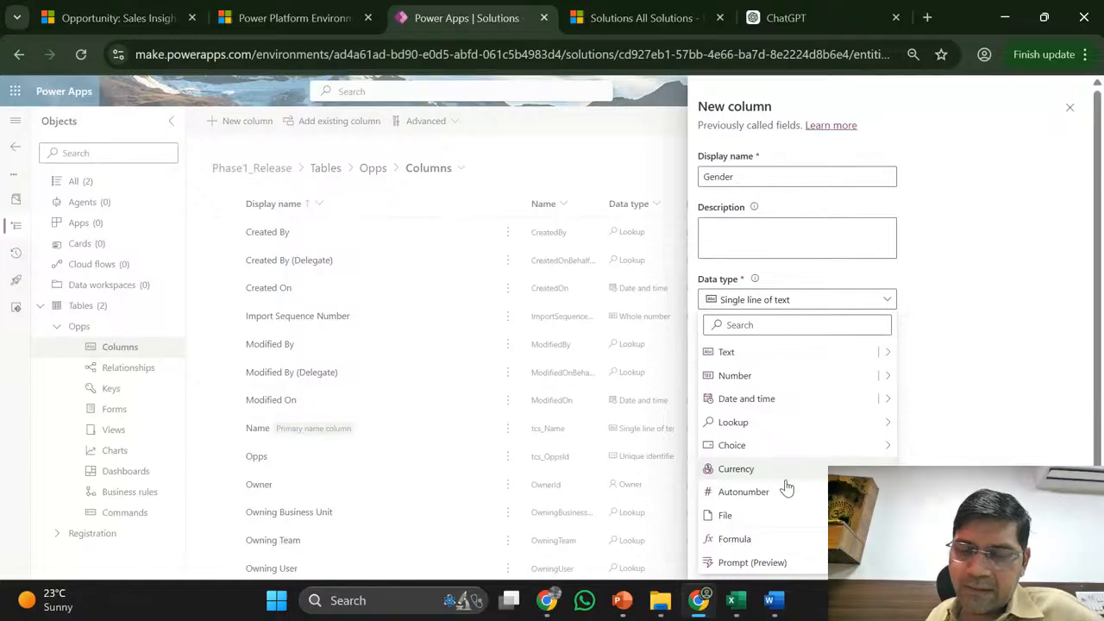
mouse_move(736, 601)
left_click(728, 538)
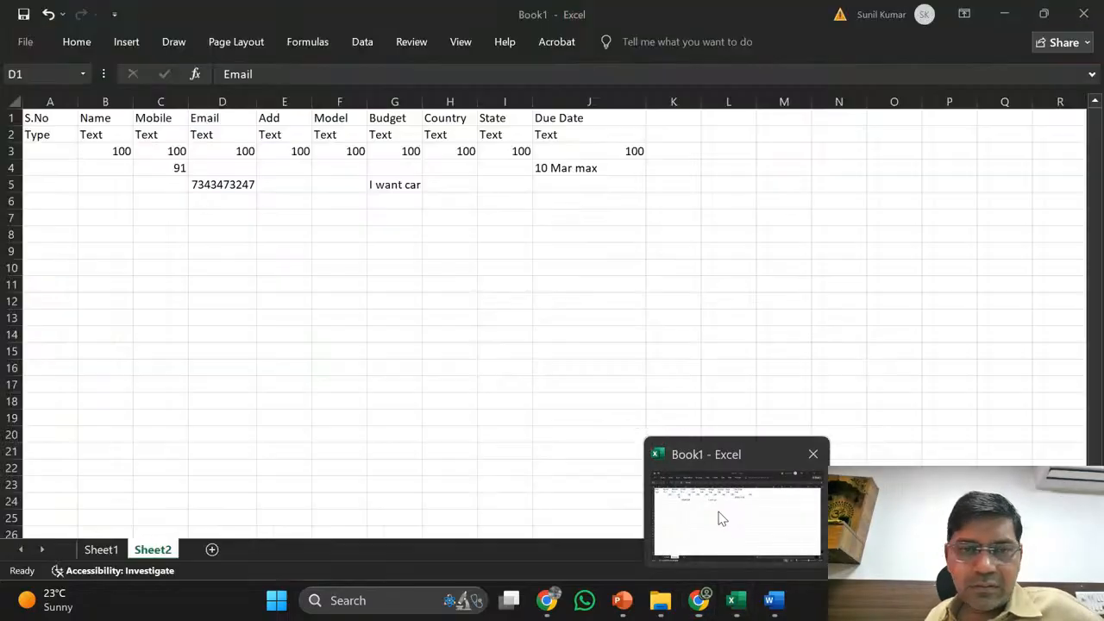
left_click(245, 333)
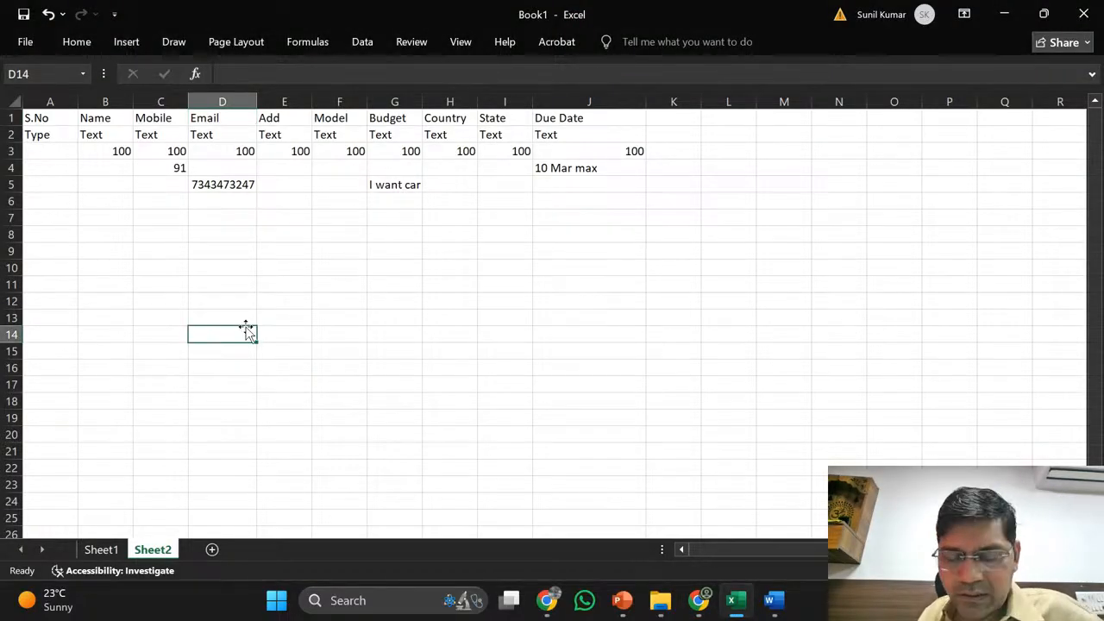
double_click(246, 329)
type("C")
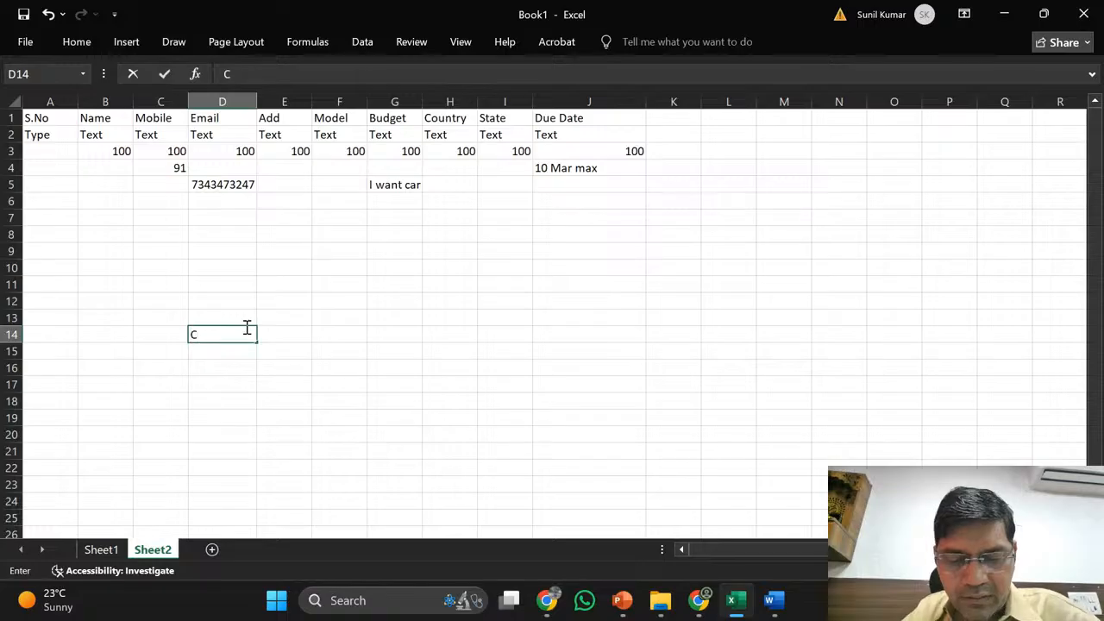
type("urrency")
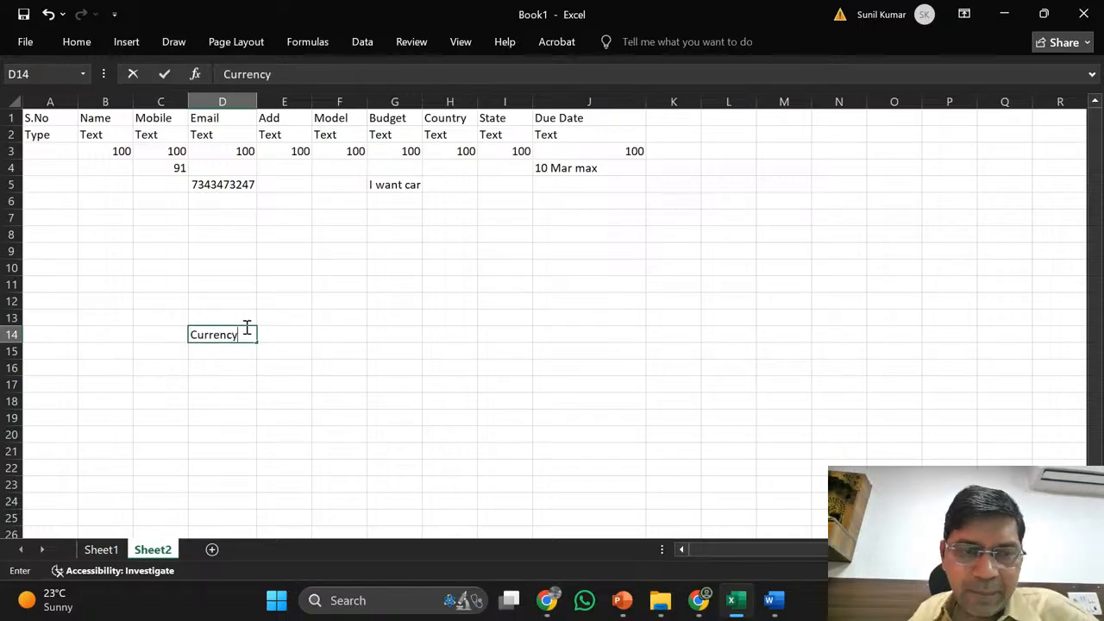
key("Tab")
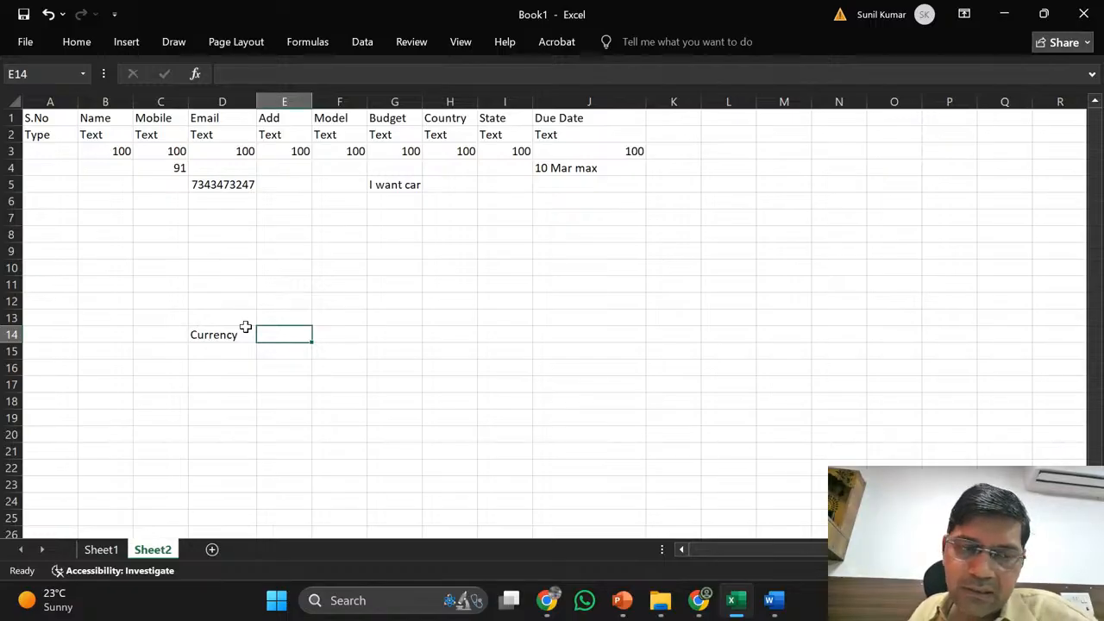
key("Left")
key("Left")
key("Right")
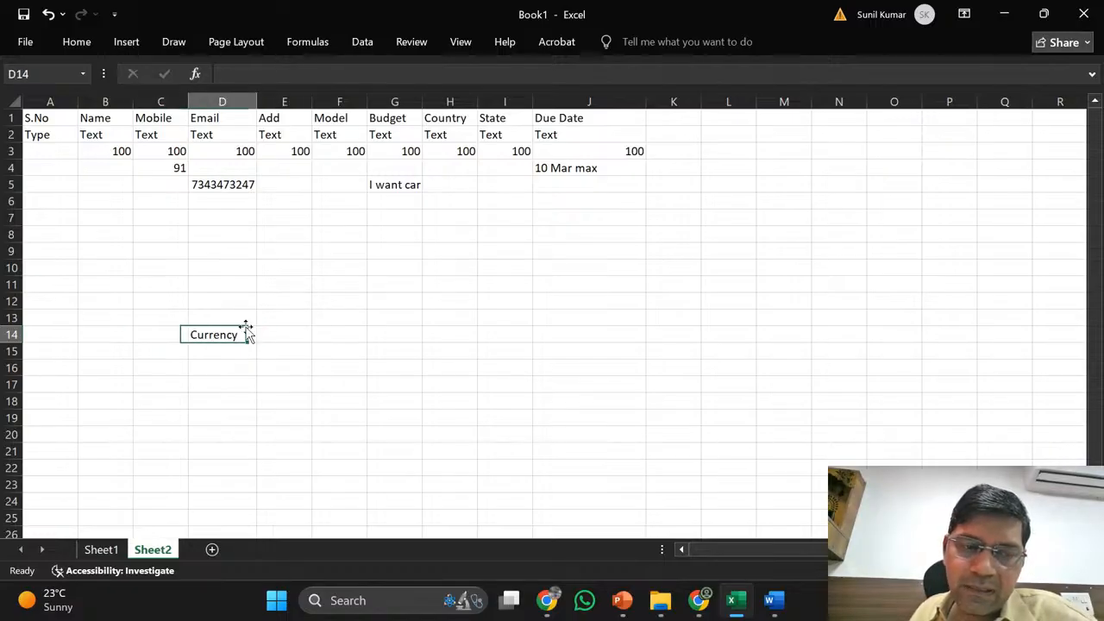
key("Right")
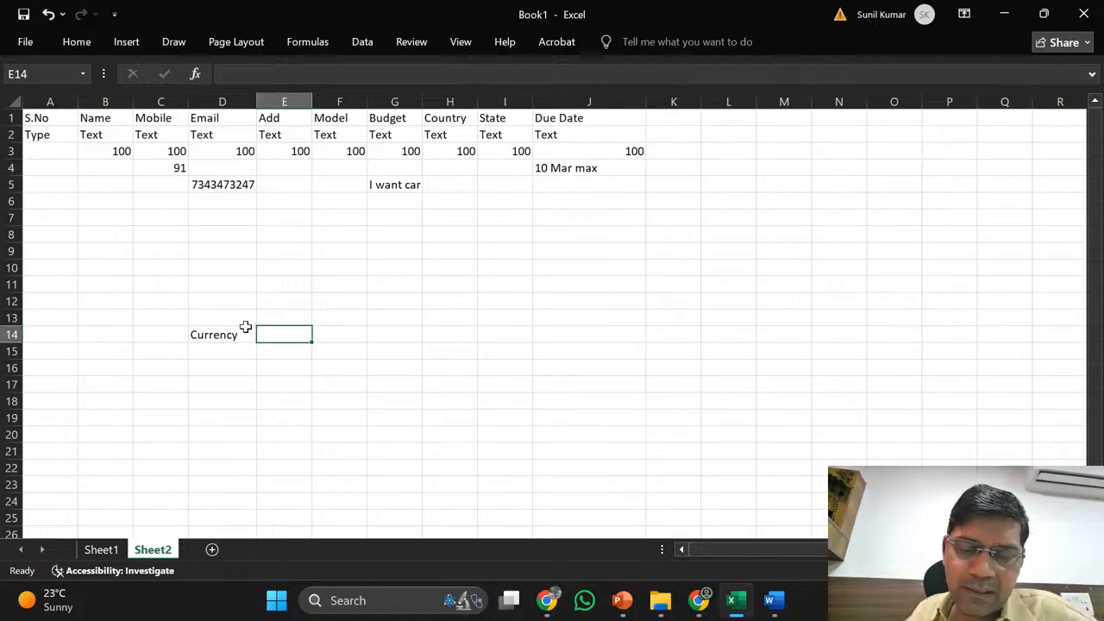
type("INR")
key("Right")
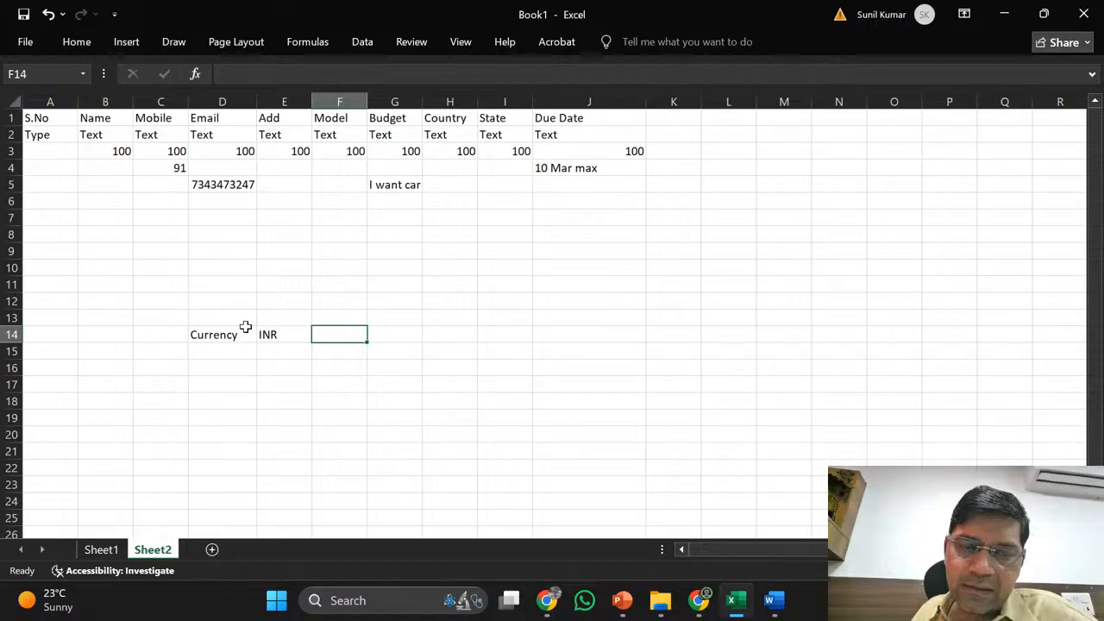
key("Right")
key("Left")
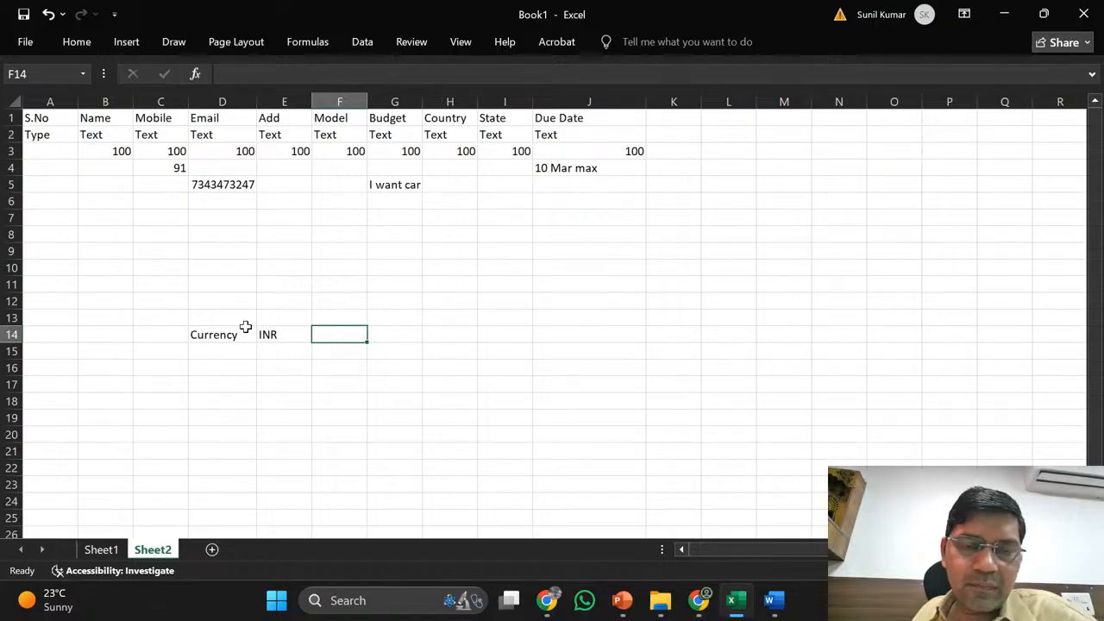
key("Return")
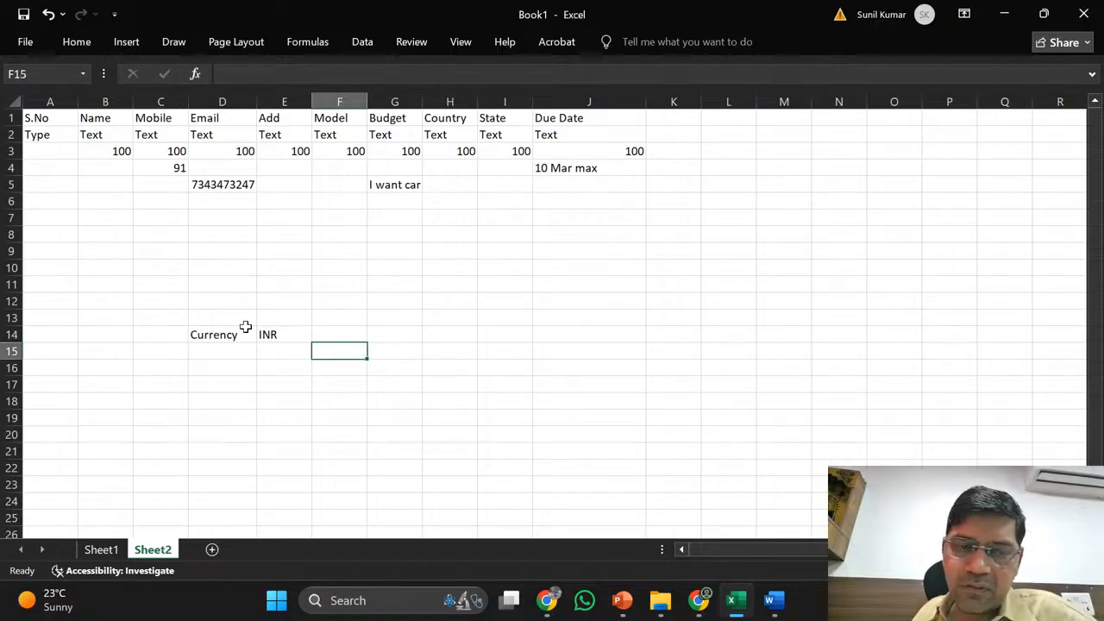
key("Up")
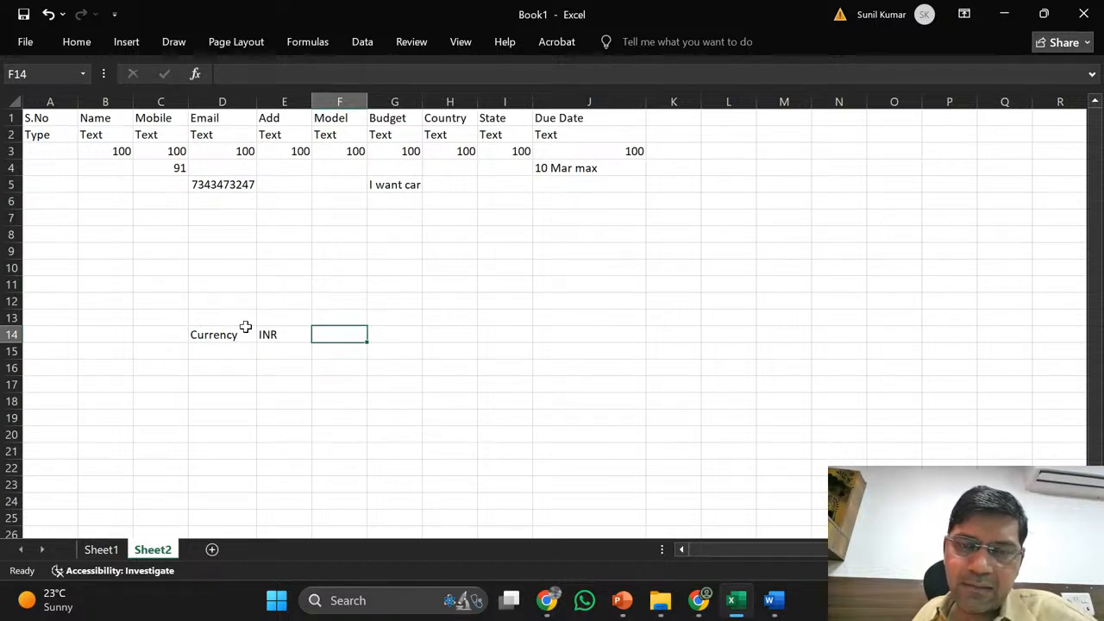
key("Down")
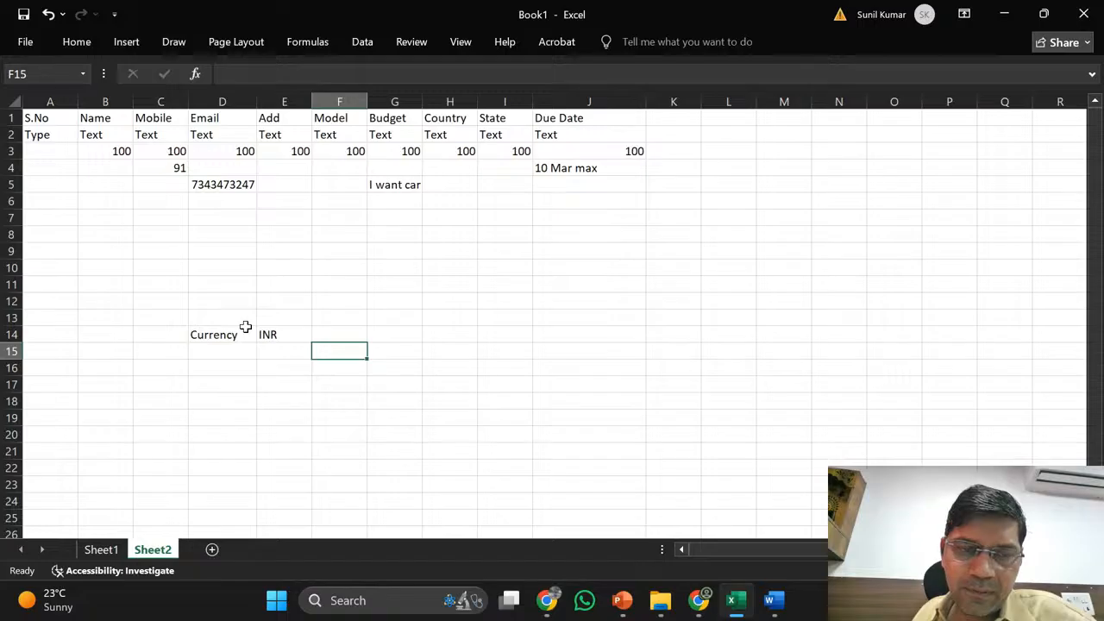
key("Left")
key("Left")
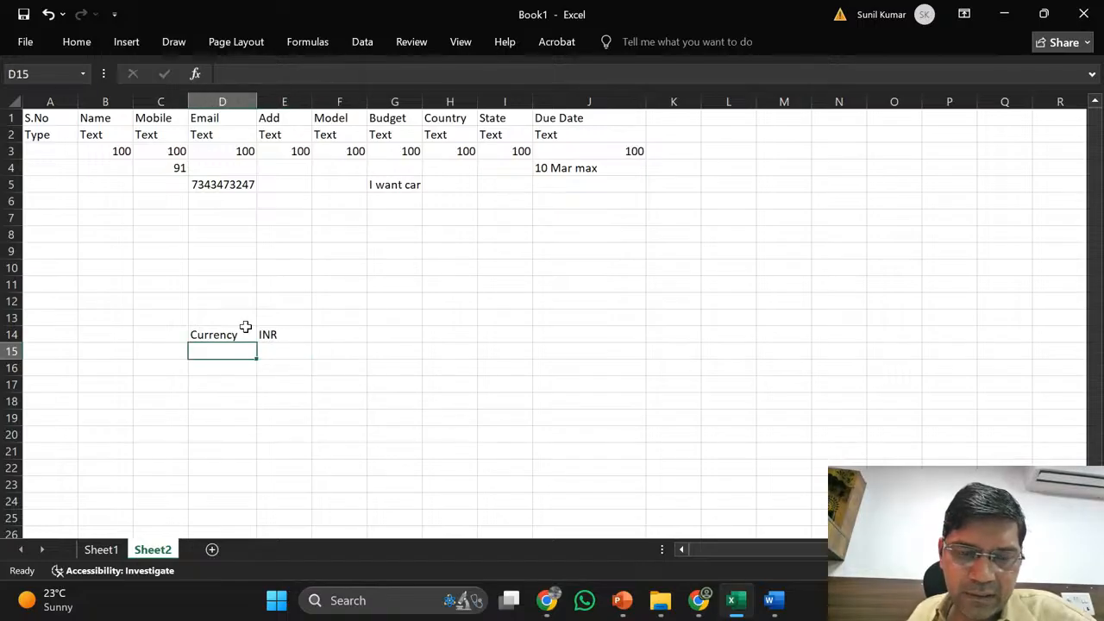
- Enter the label Amount in D15 with the value 100 in E15
type("Amount")
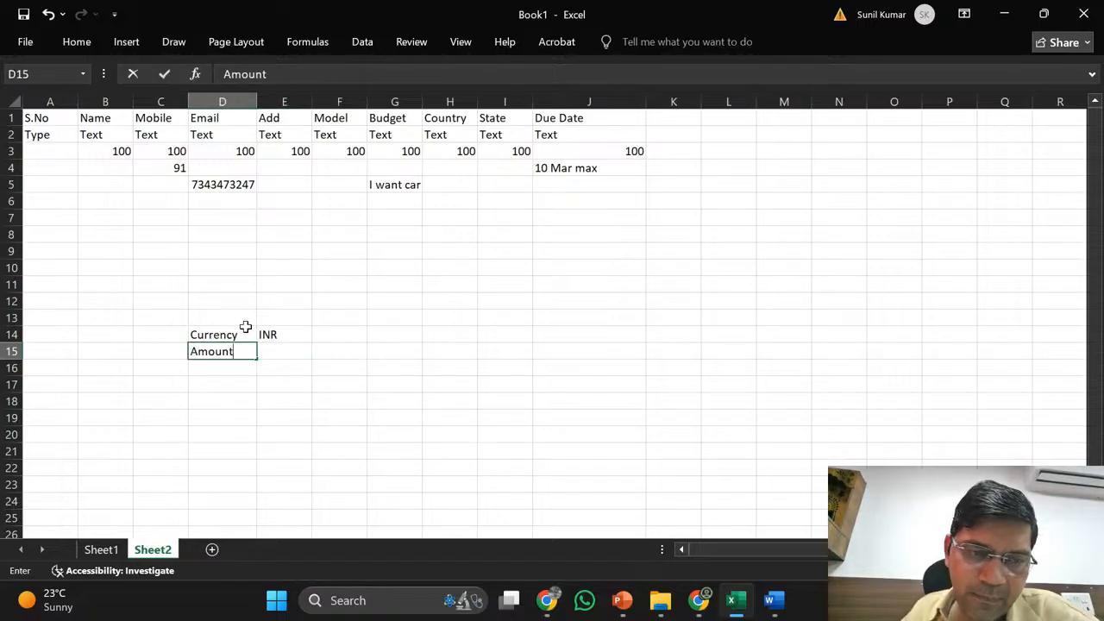
key("Right")
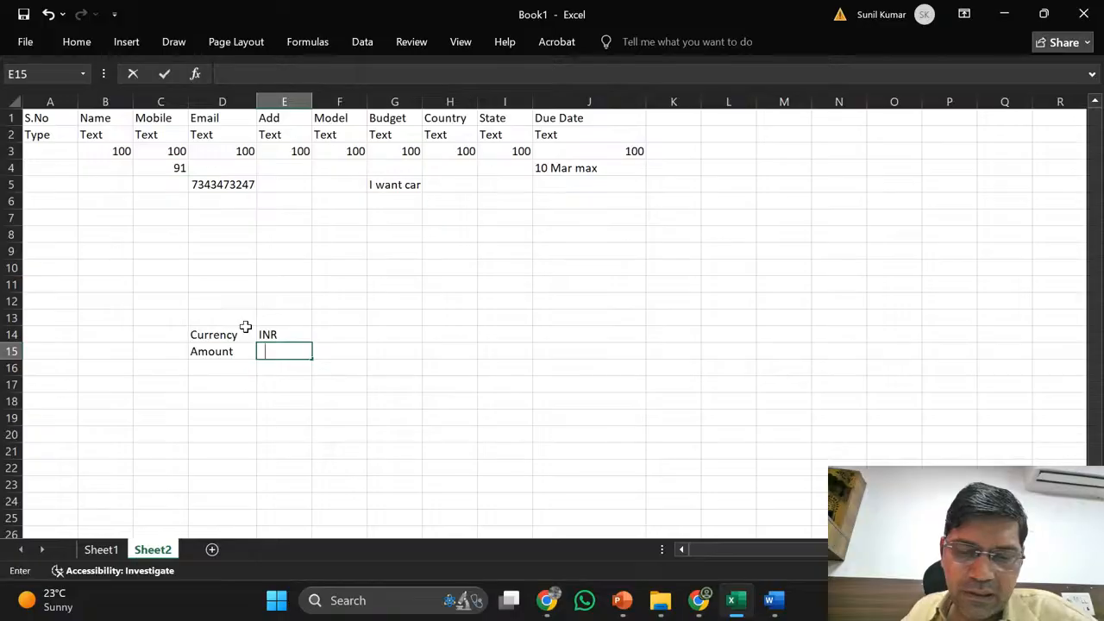
type("100")
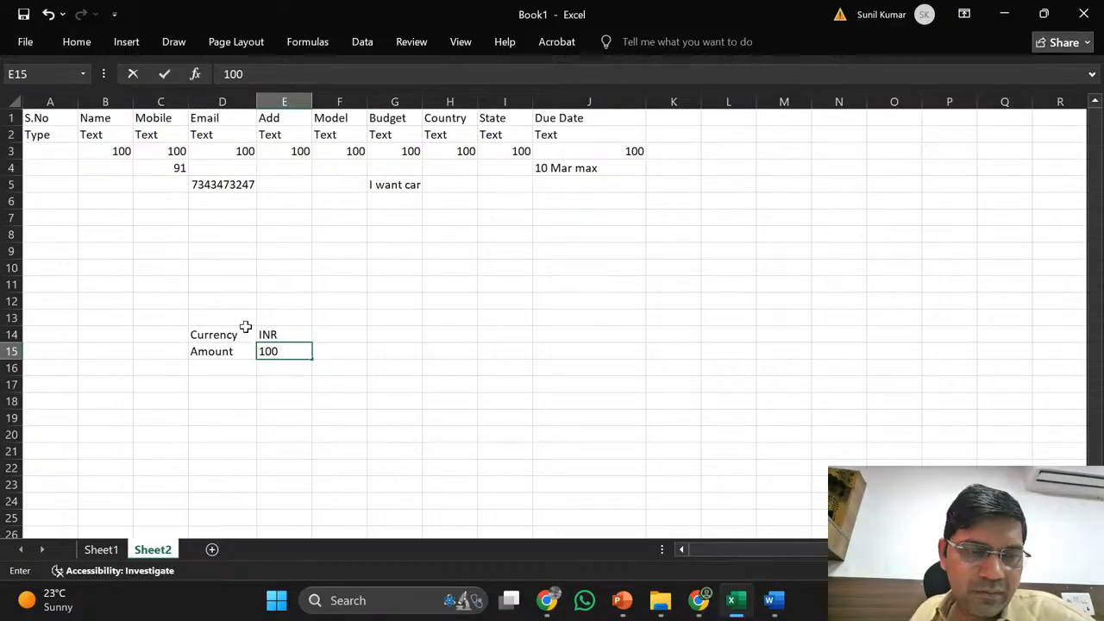
key("Right")
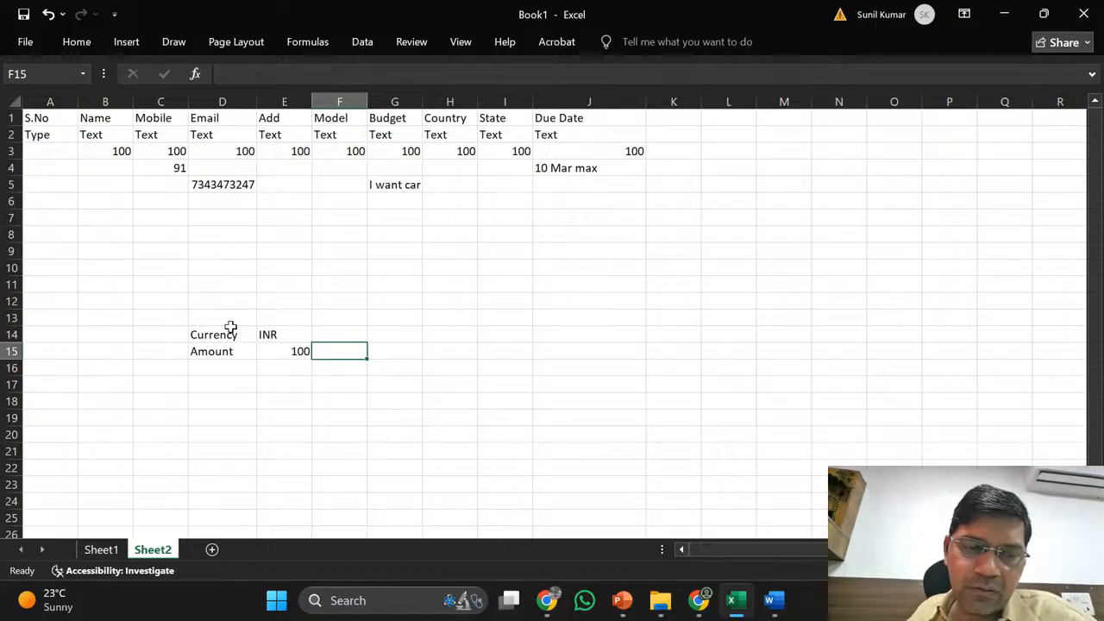
- Add the label Amount_base in D16 and widen column D to fit it
left_click(284, 356)
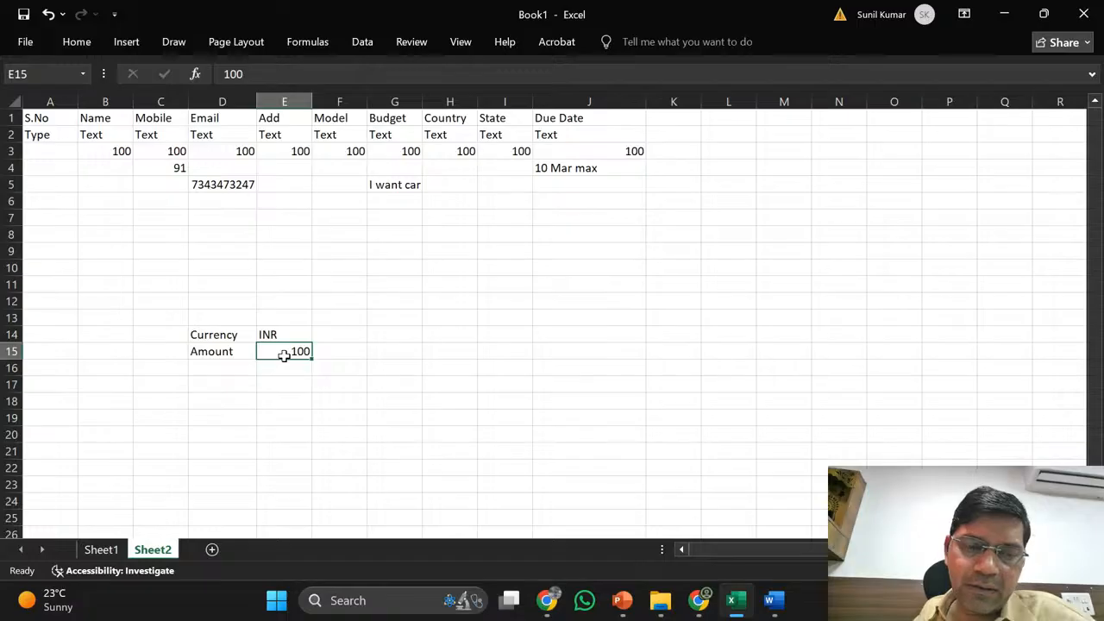
key("Down")
key("Left")
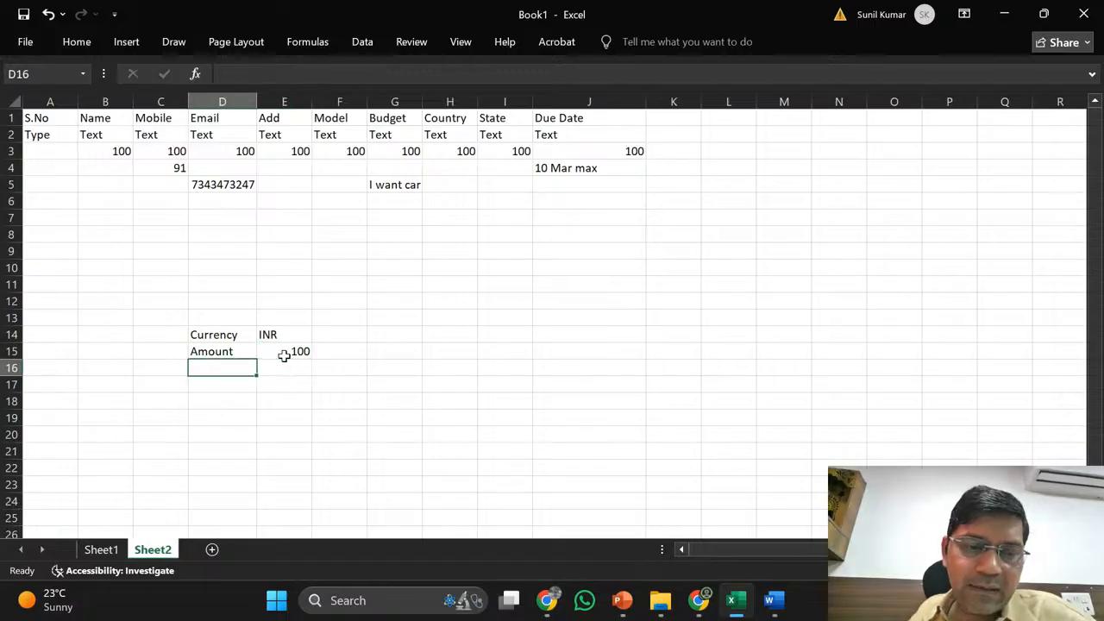
type("Amount")
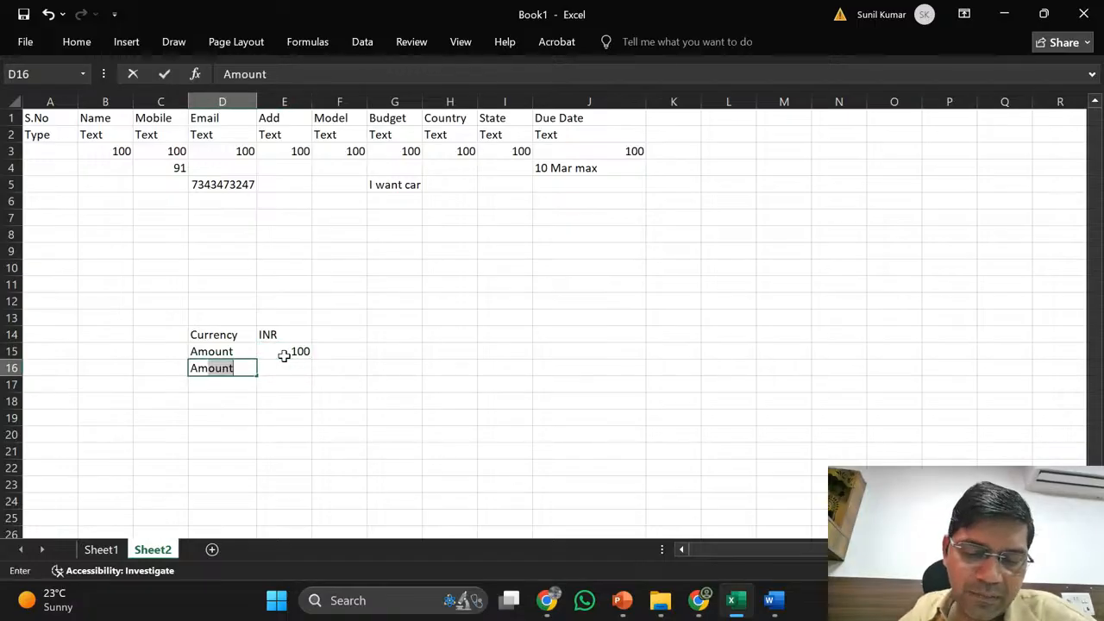
type("_base")
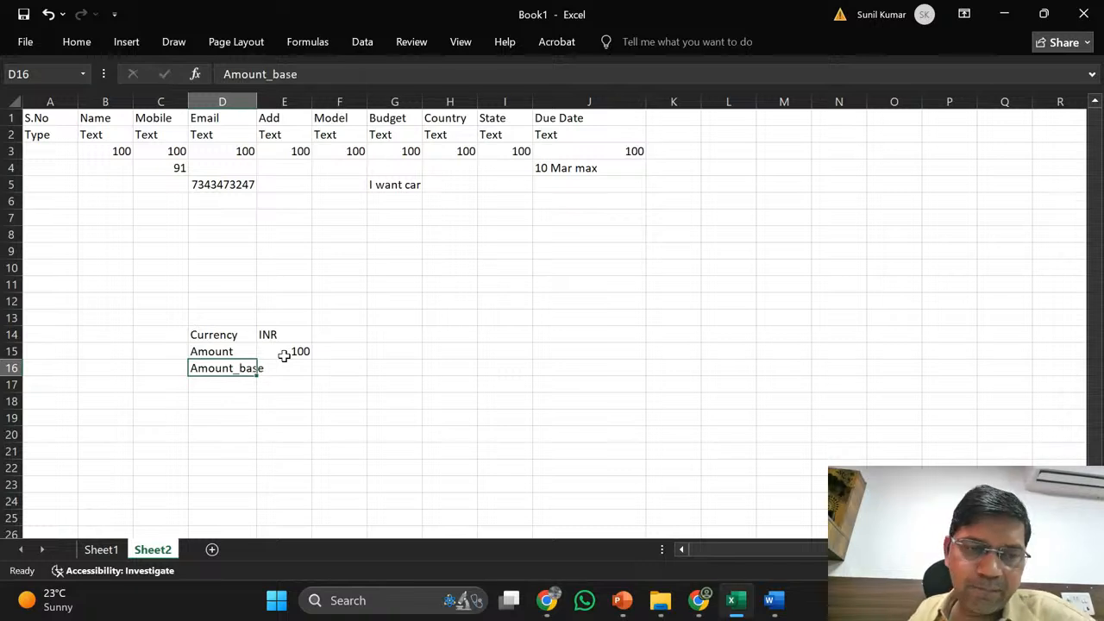
key("Return")
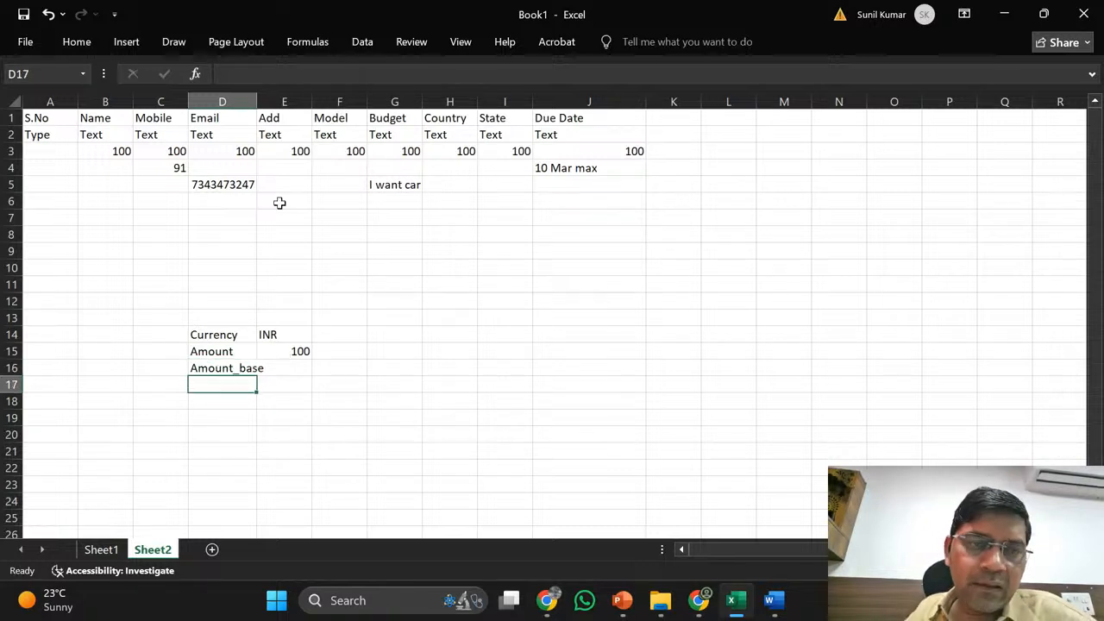
left_click_drag(256, 102, 266, 102)
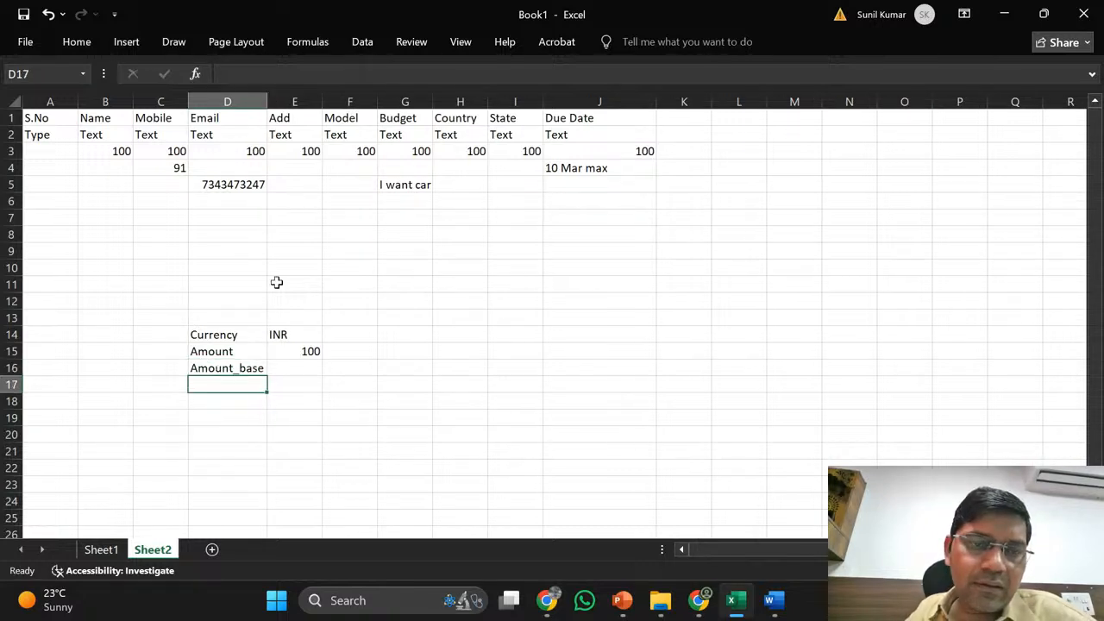
- Check the neighbouring Amount, 100 and INR cells, then move down to E17
left_click(255, 370)
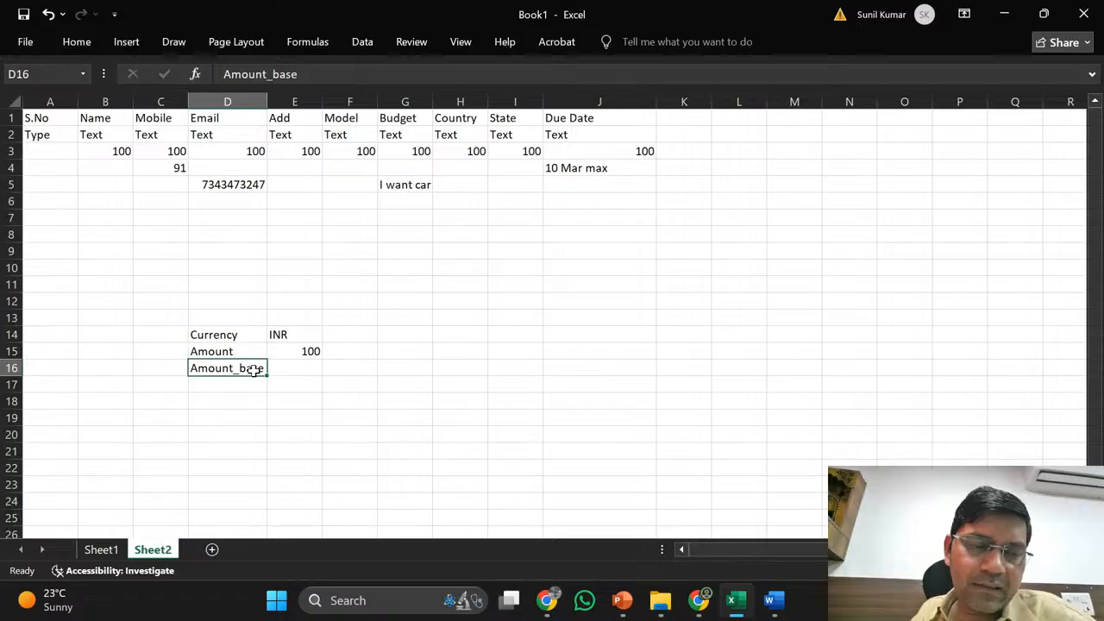
key("Up")
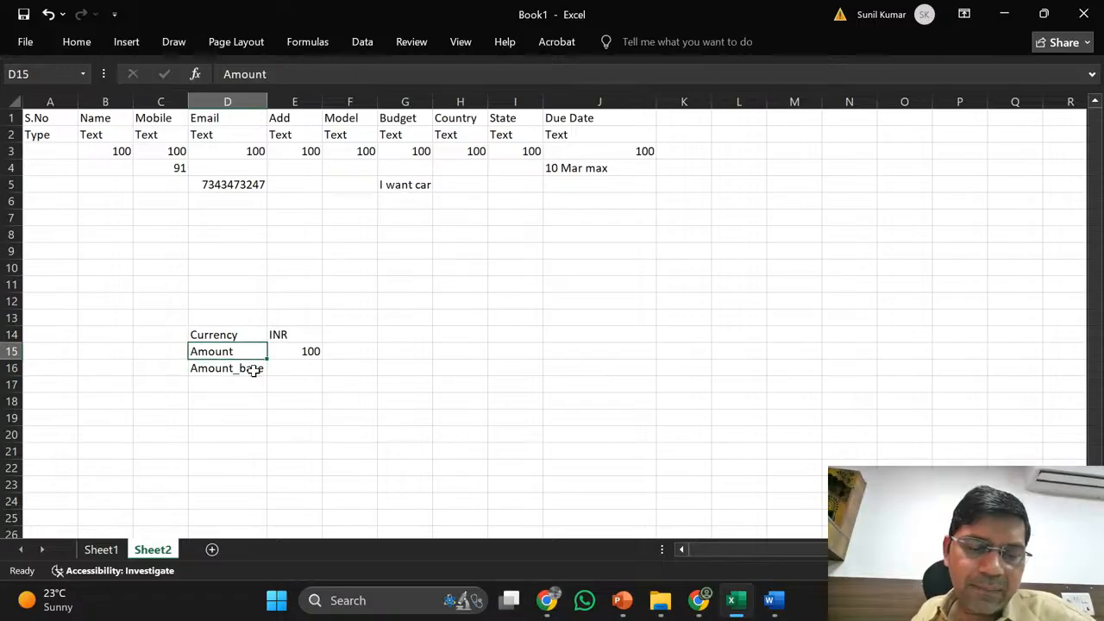
key("Down")
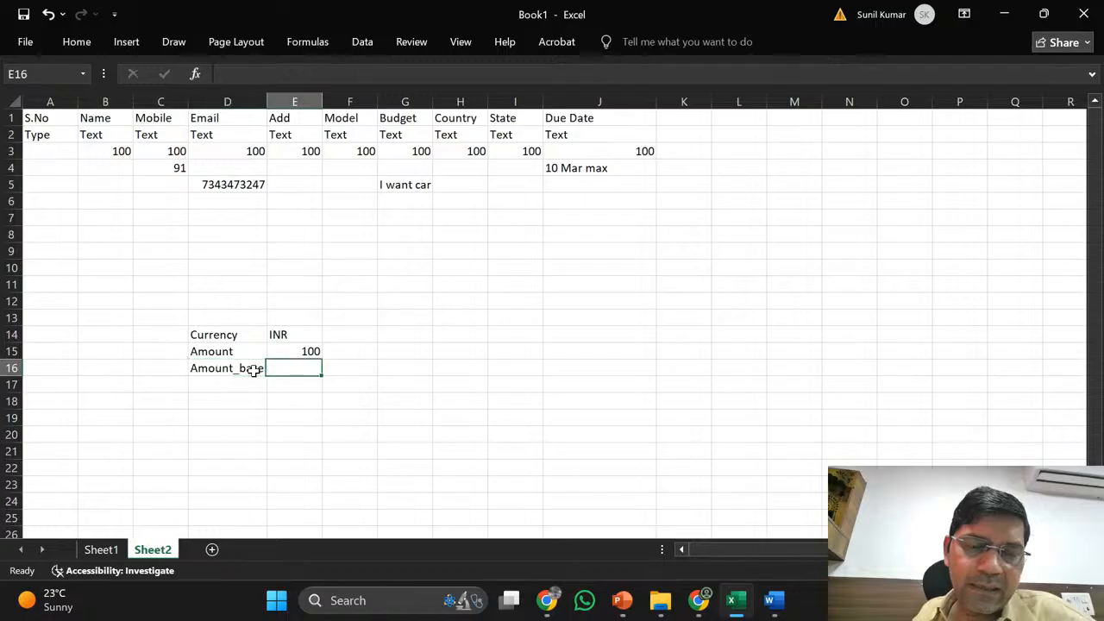
key("Right")
key("Up")
key("Down")
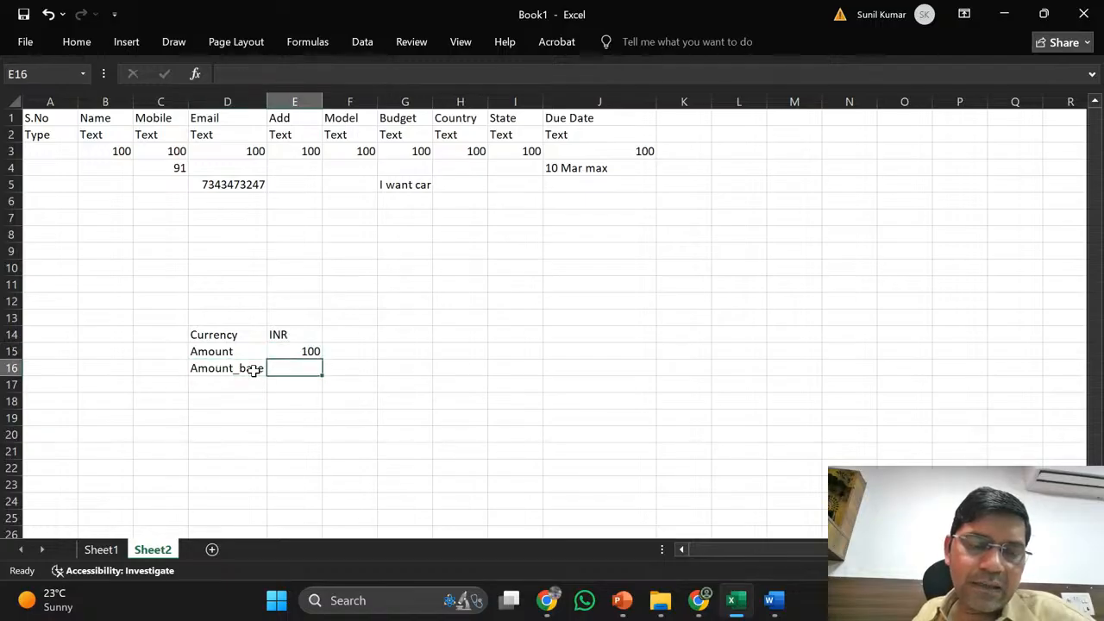
key("Up")
key("Up")
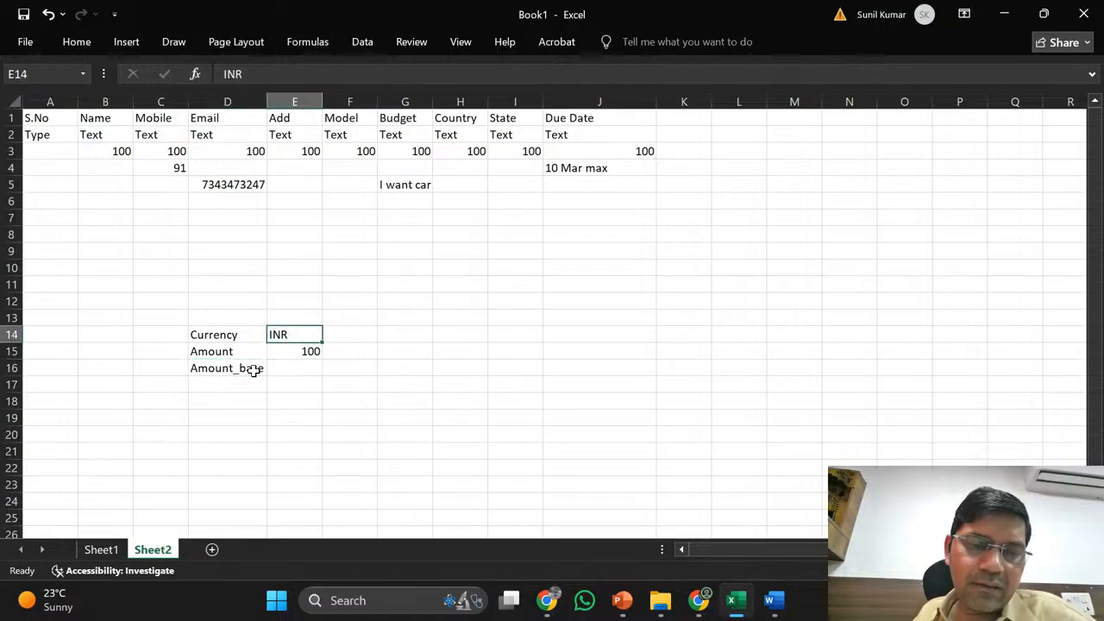
key("Down")
key("Down")
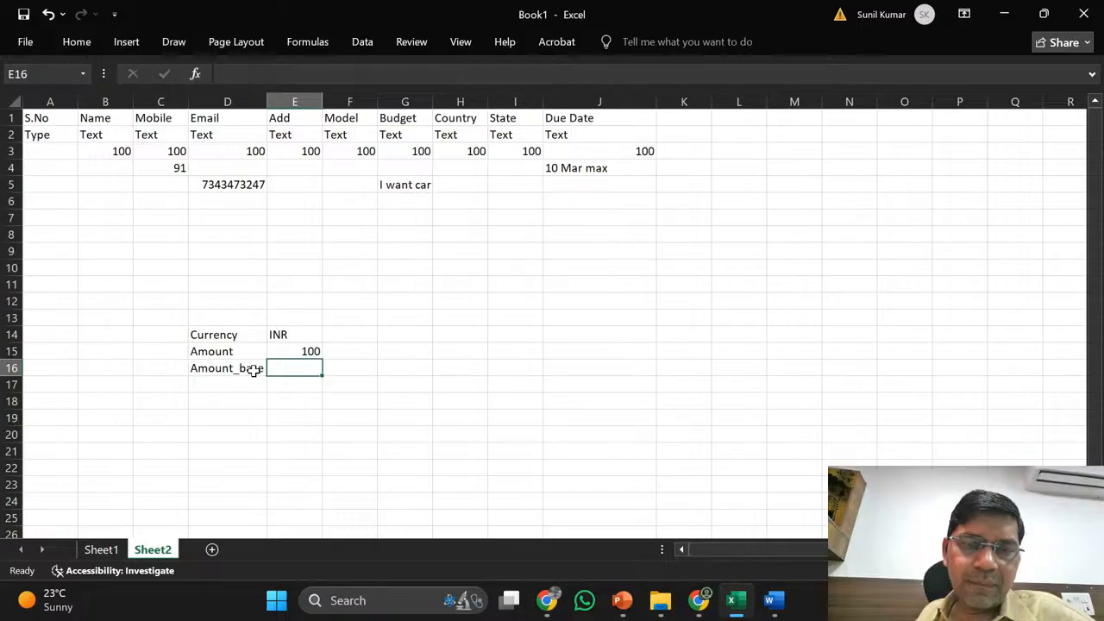
key("Return")
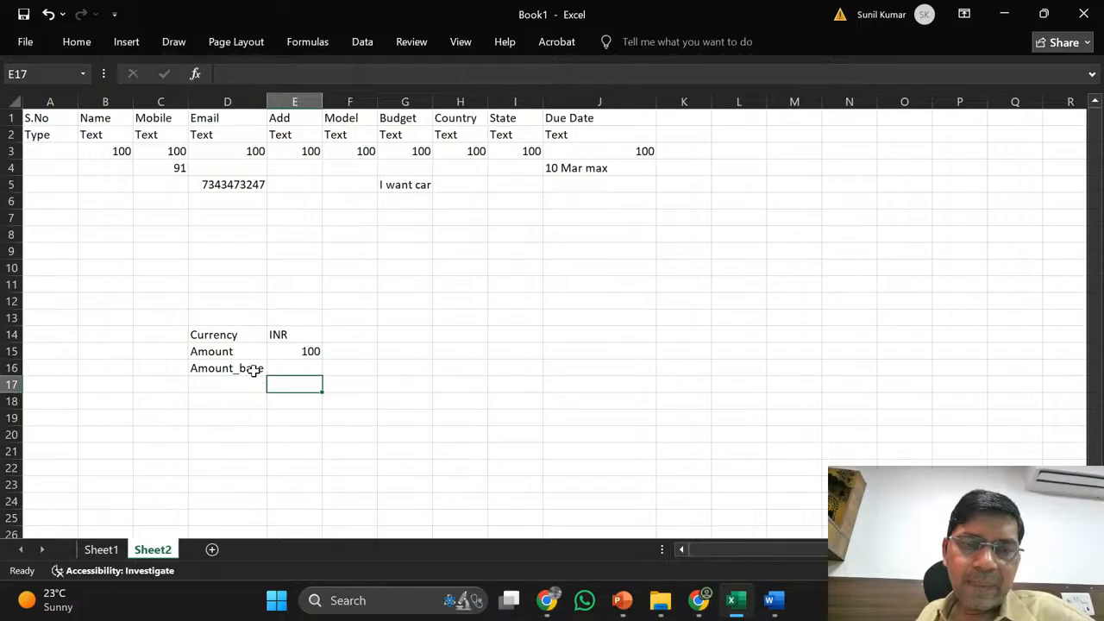
left_click(1007, 10)
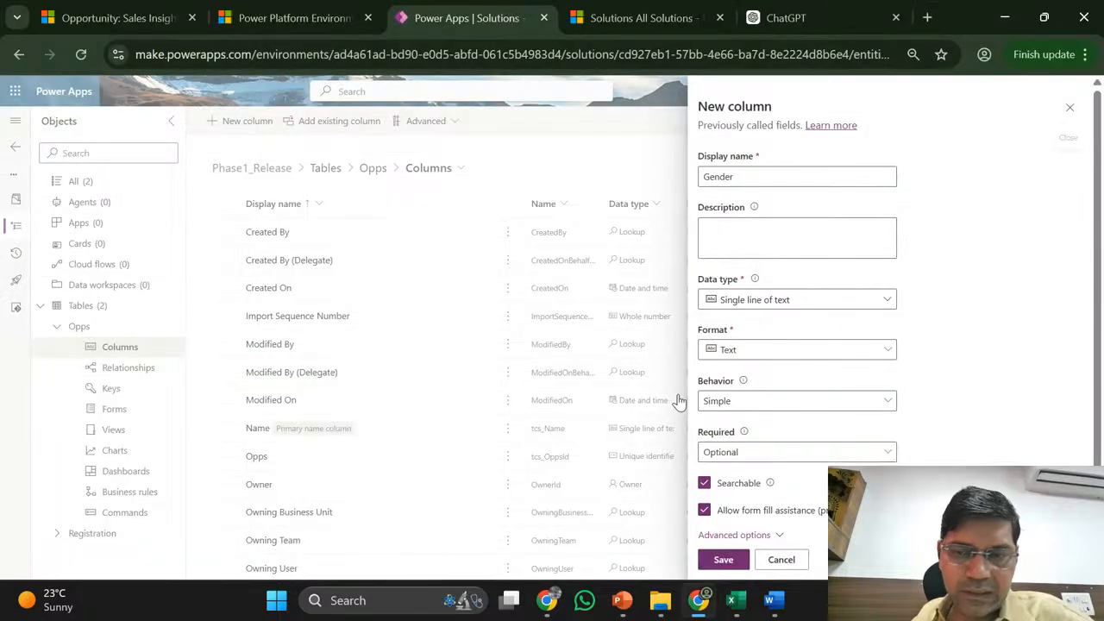
left_click(888, 356)
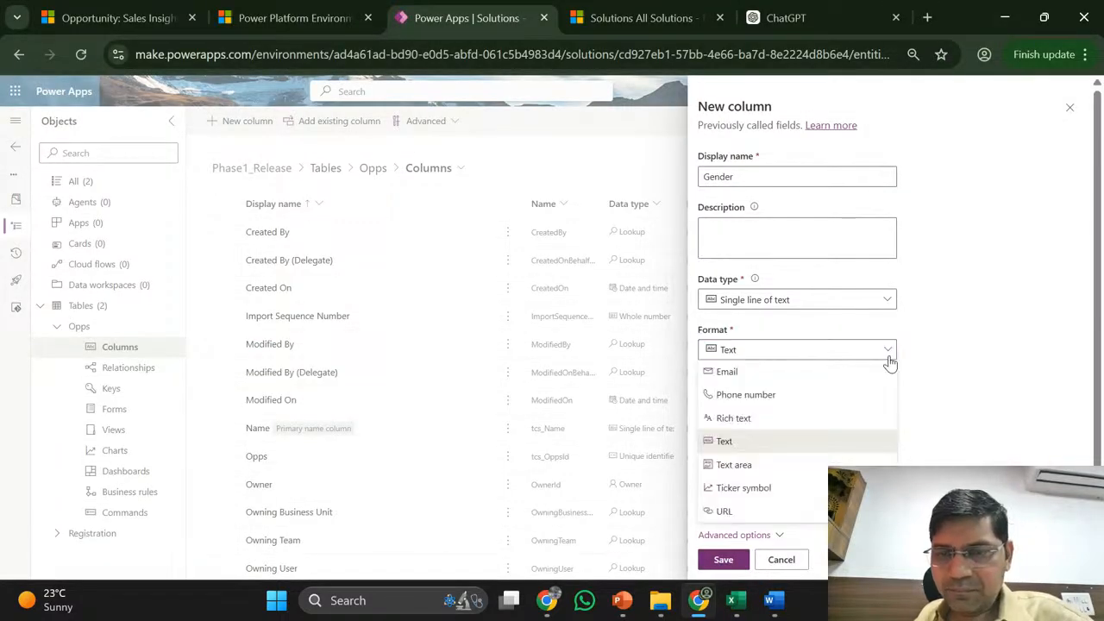
left_click(891, 301)
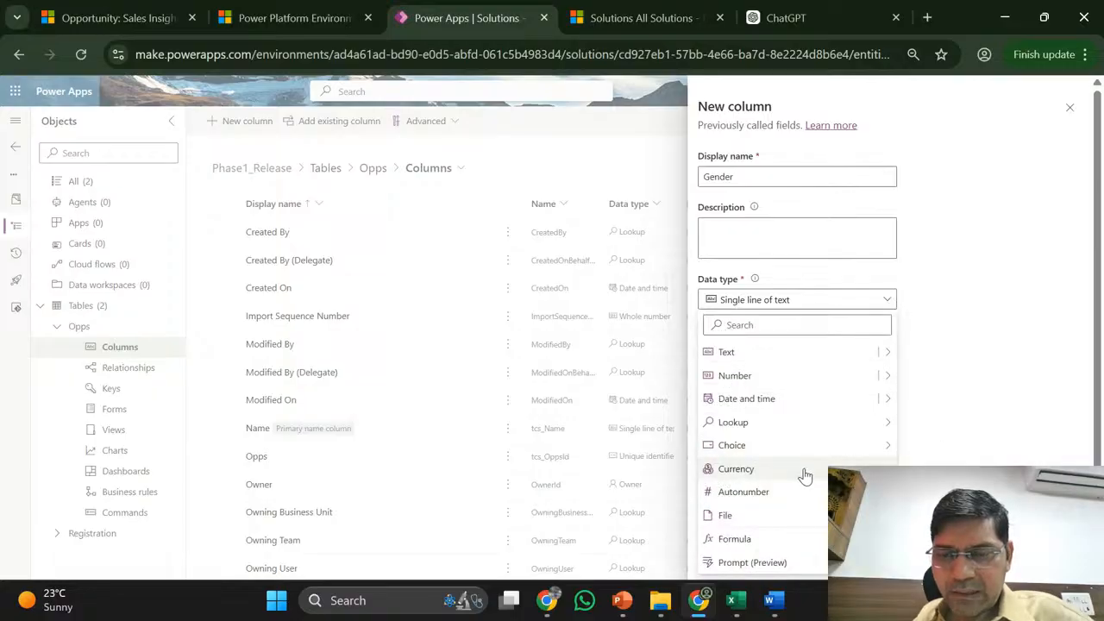
left_click(969, 354)
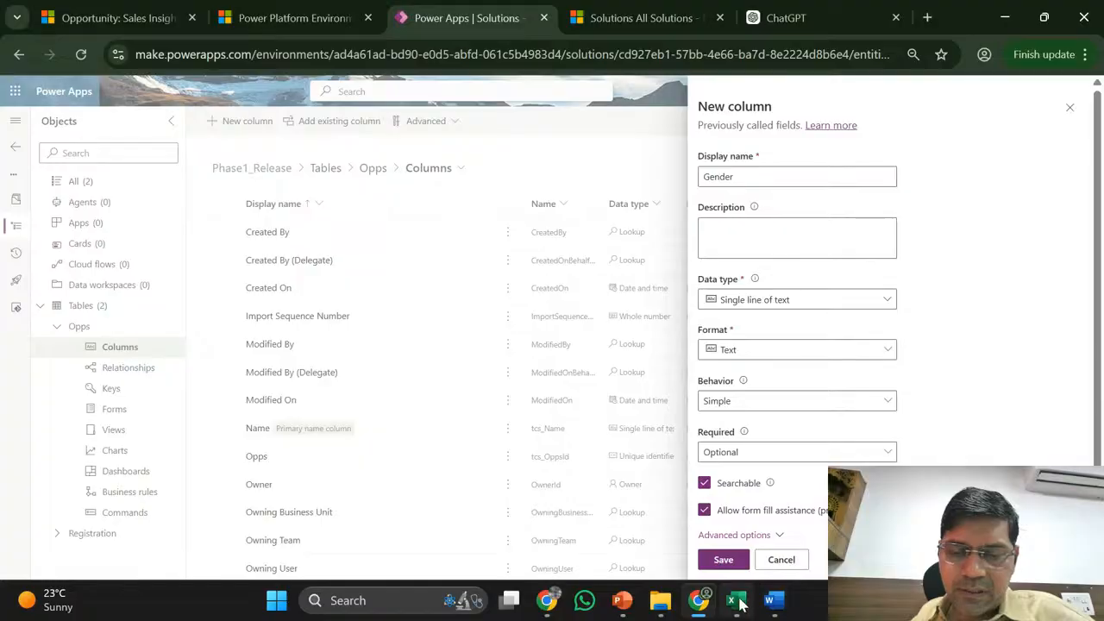
mouse_move(731, 608)
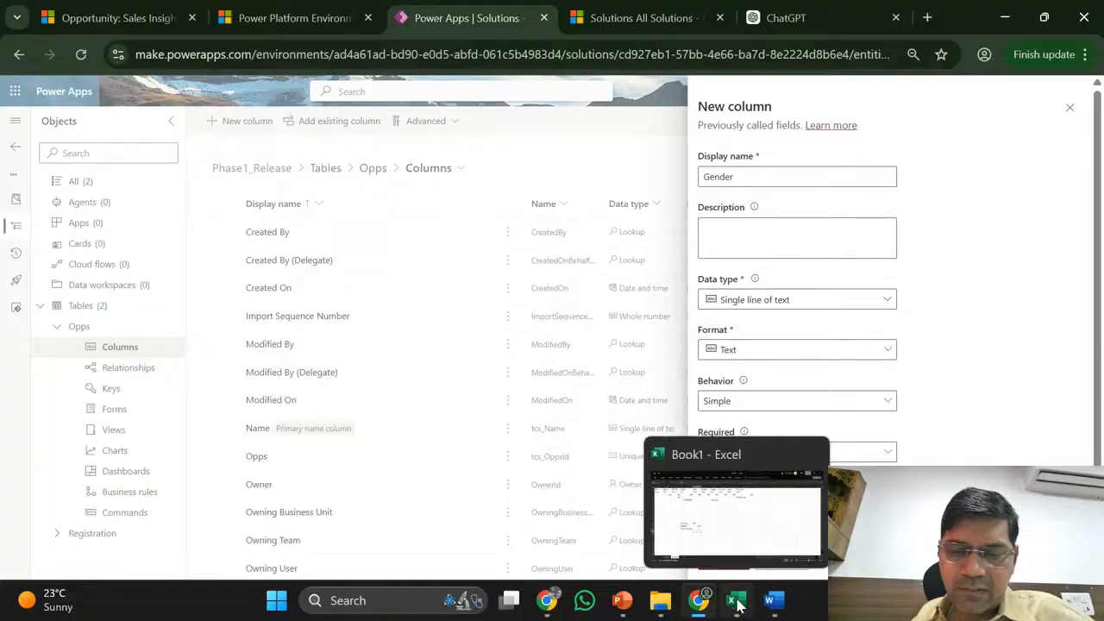
left_click(736, 605)
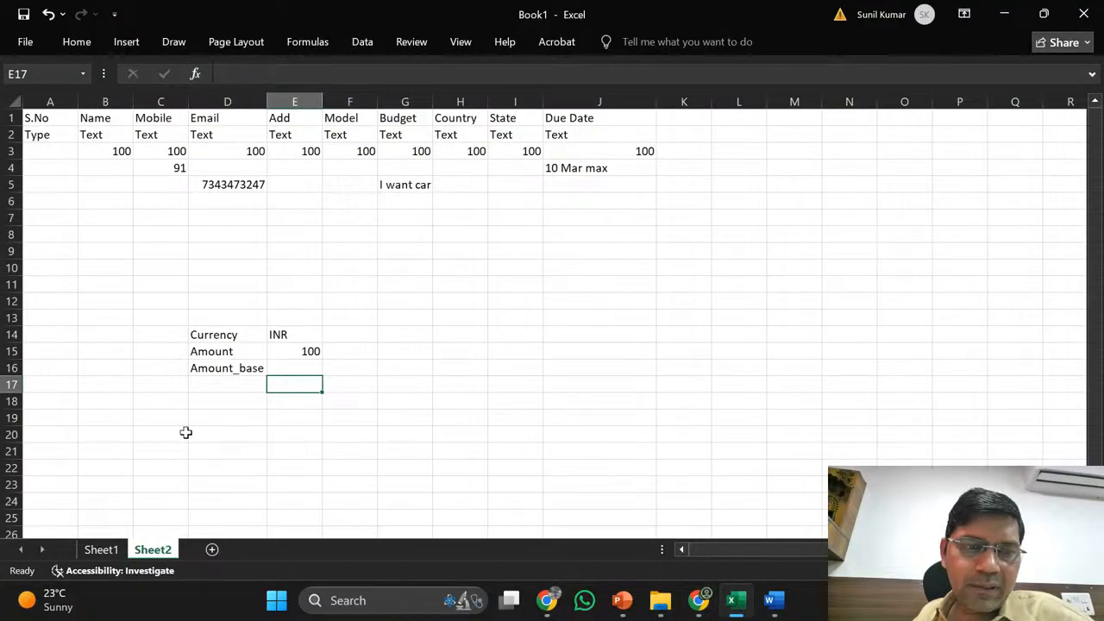
- Add a new blank Sheet3 to the Book1 workbook
left_click(114, 284)
key("Up")
key("Up")
key("Up")
key("Up")
key("Up")
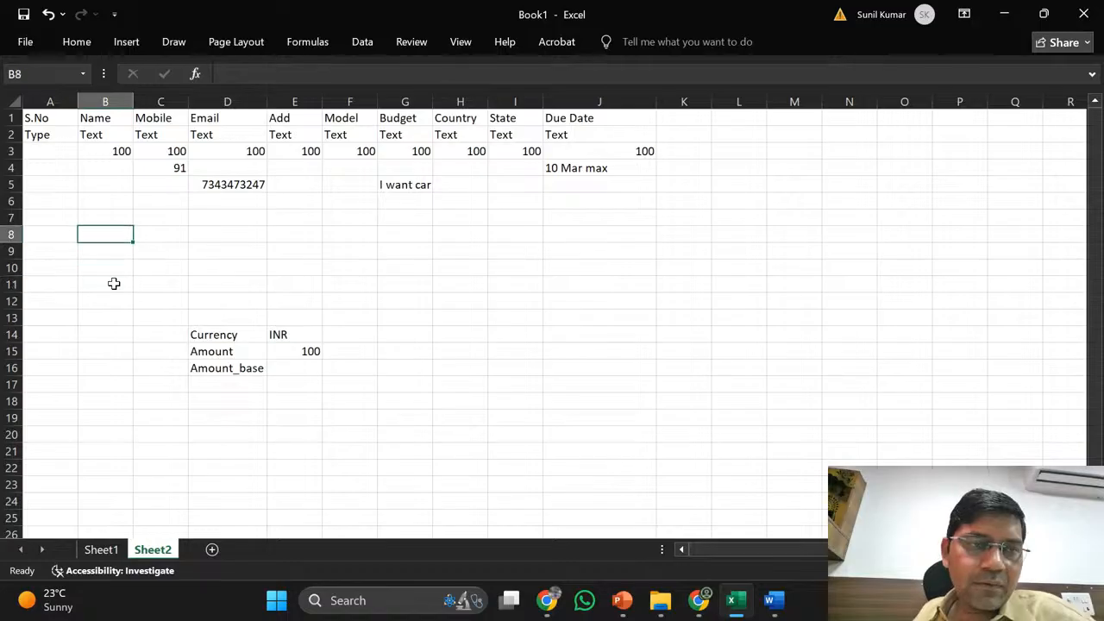
key("Up")
key("Up")
key("Up")
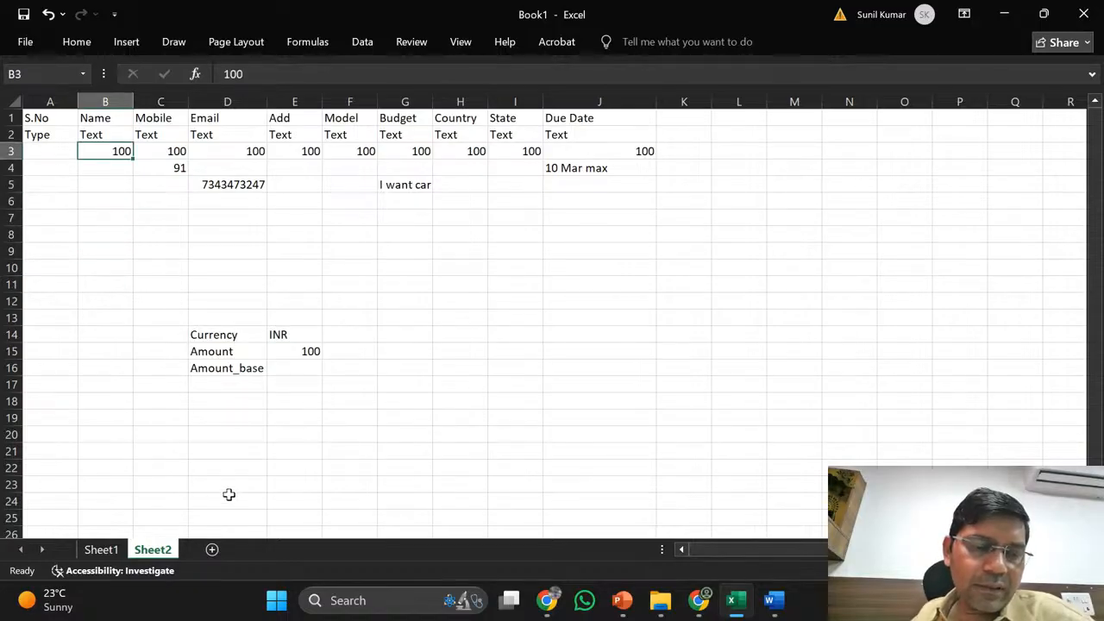
left_click(214, 550)
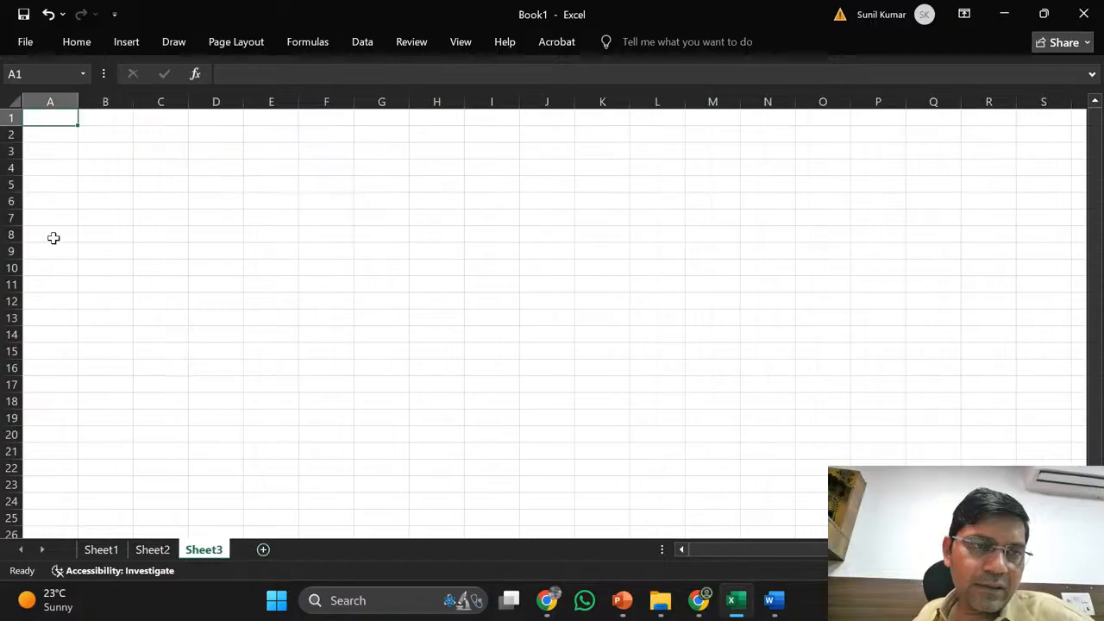
- Enter the account ID ACC-000001 in cell A2 of Sheet3 and autofit column A
left_click(103, 119)
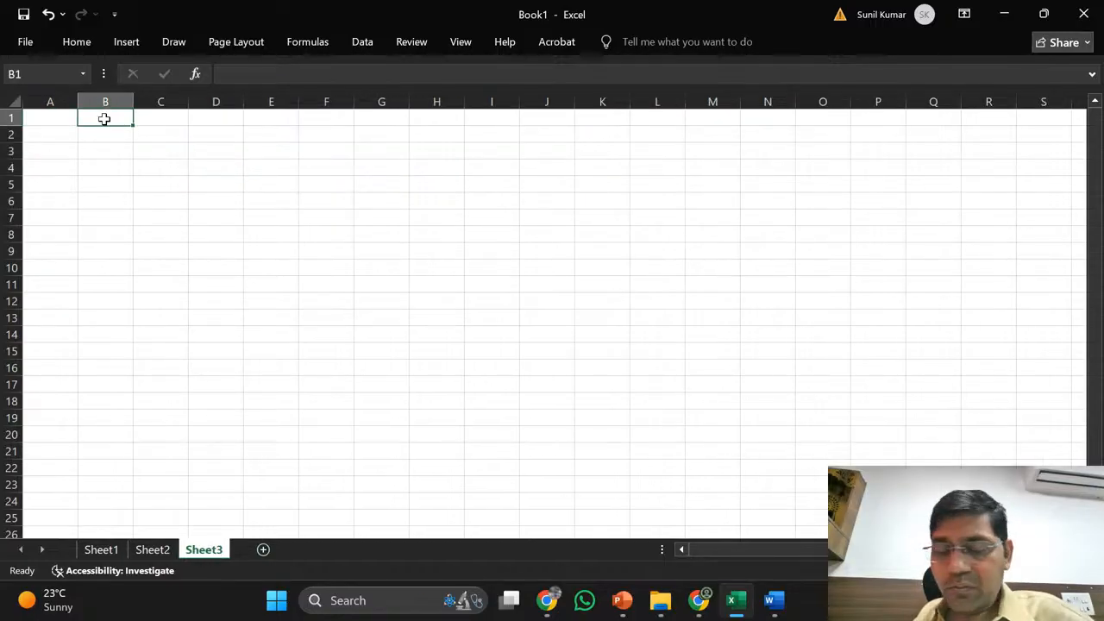
key("Left")
left_click(104, 119)
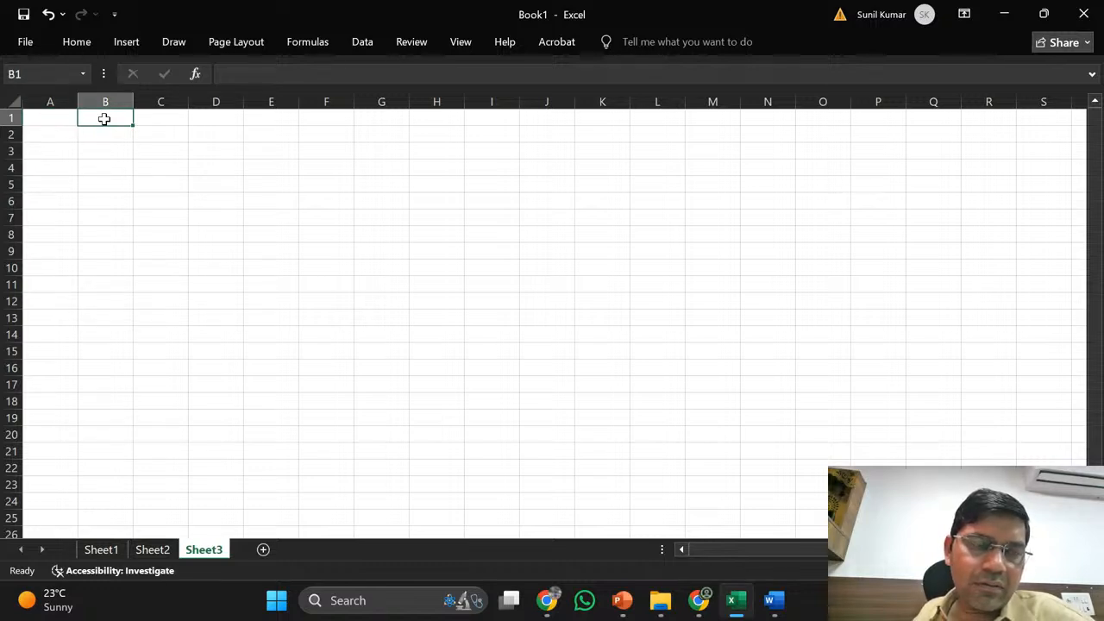
key("Left")
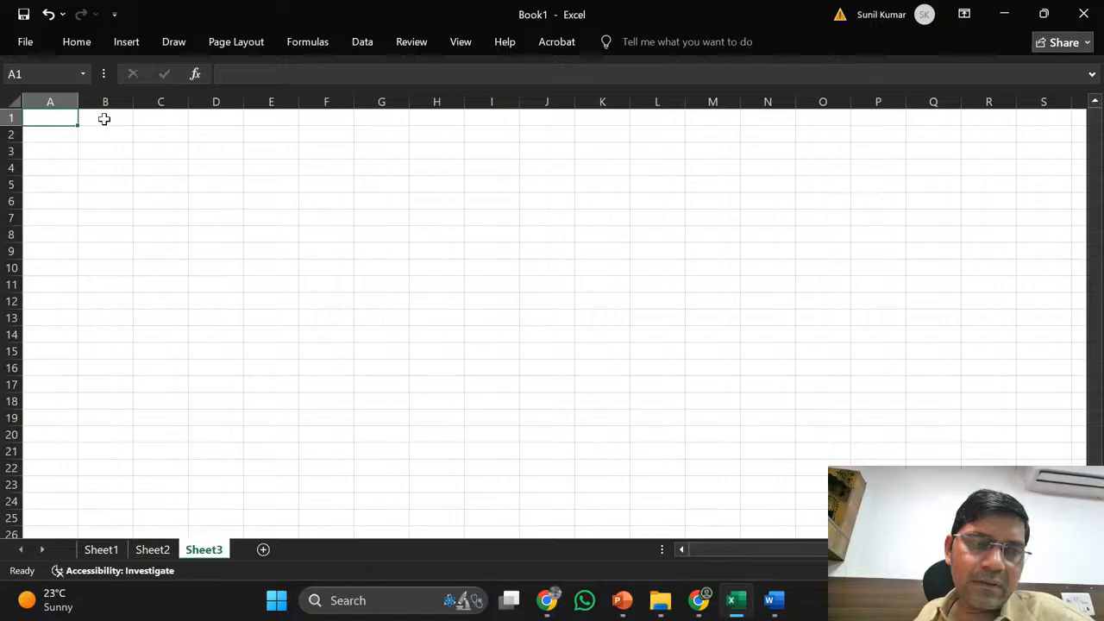
key("Down")
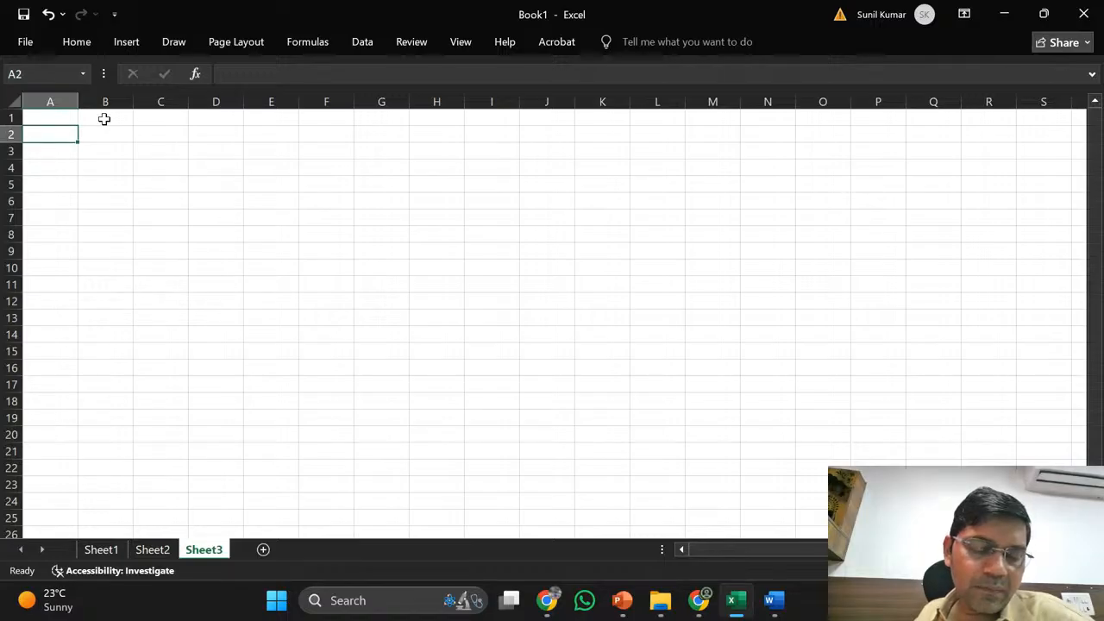
type("Acc-")
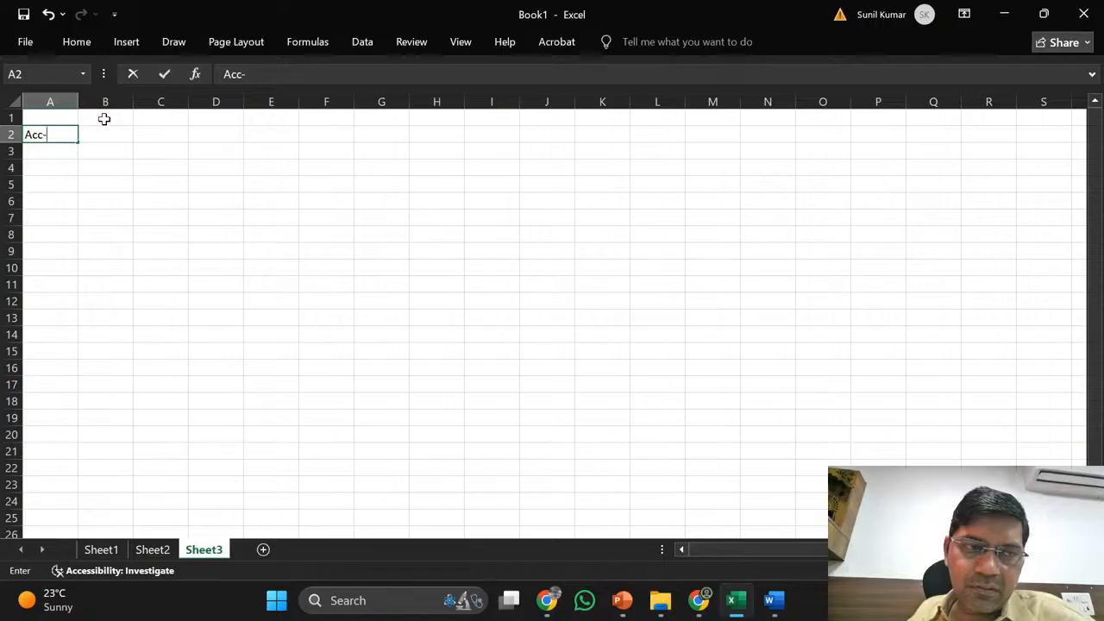
key("BackSpace")
key("BackSpace")
type("CC")
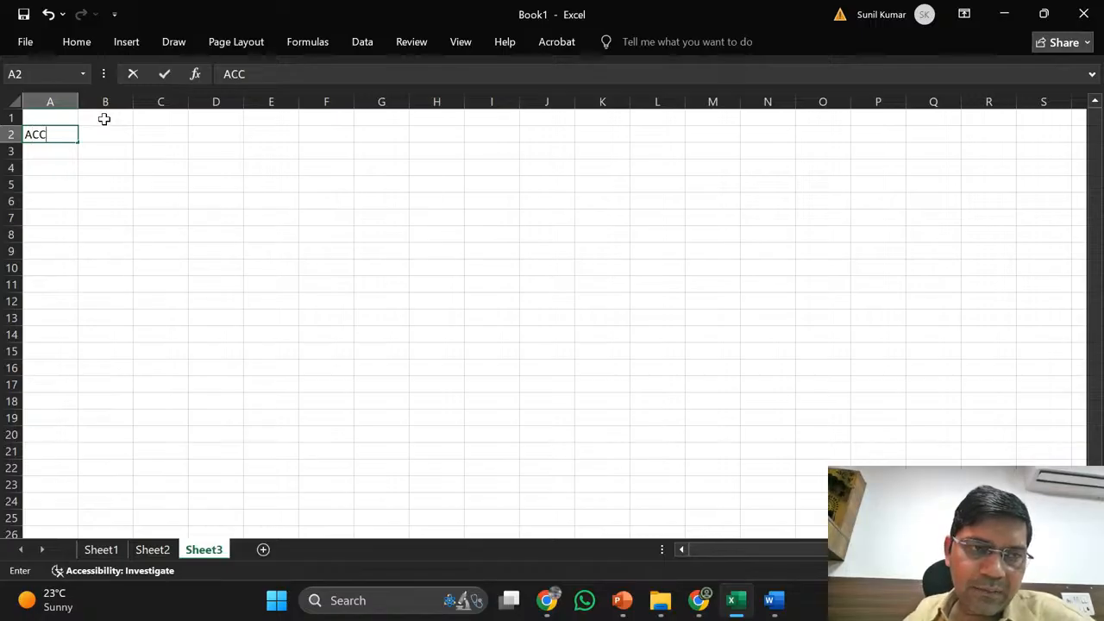
type("-")
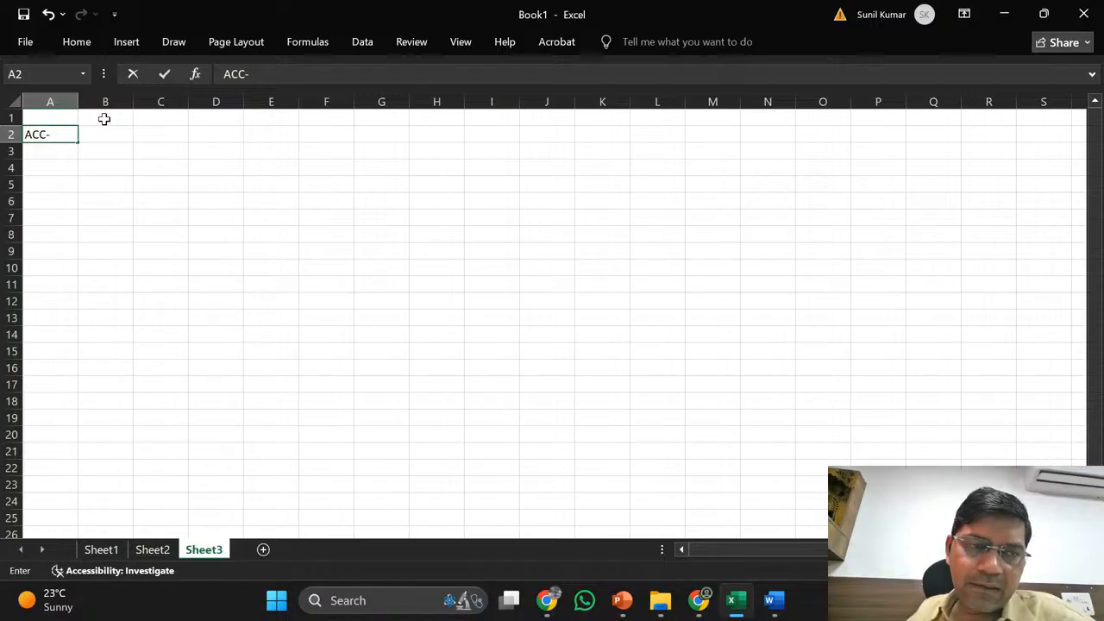
type("0")
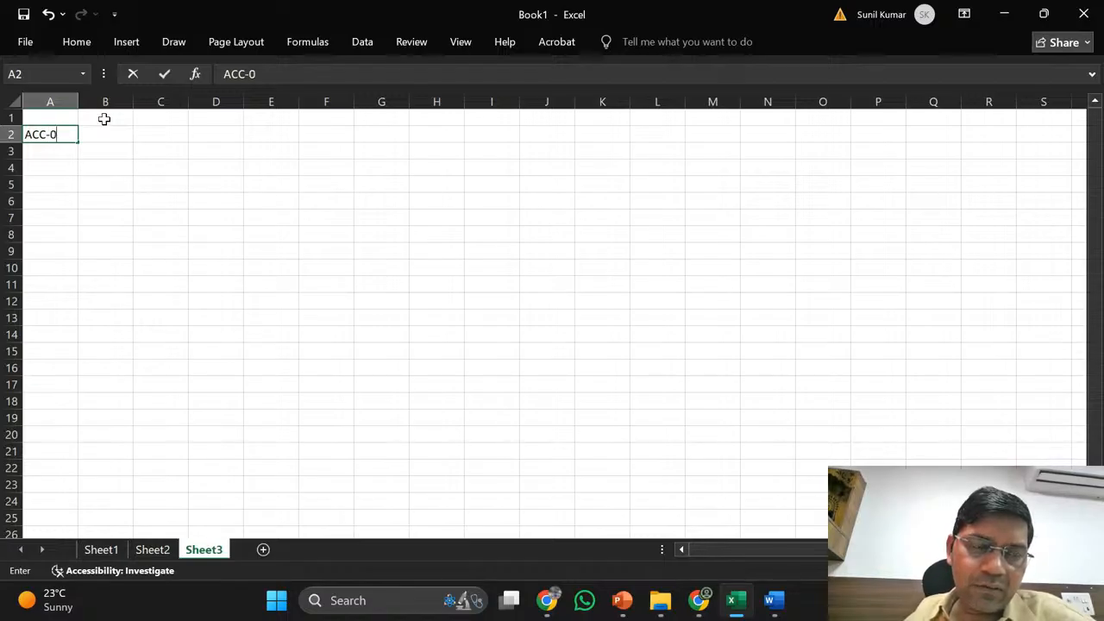
type("0001")
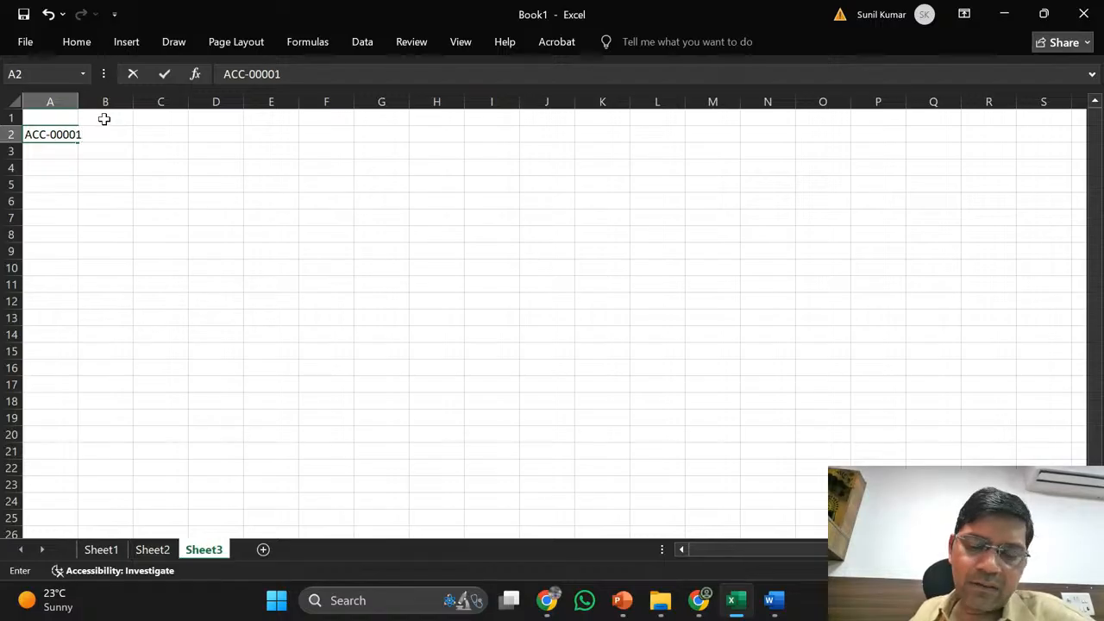
key("BackSpace")
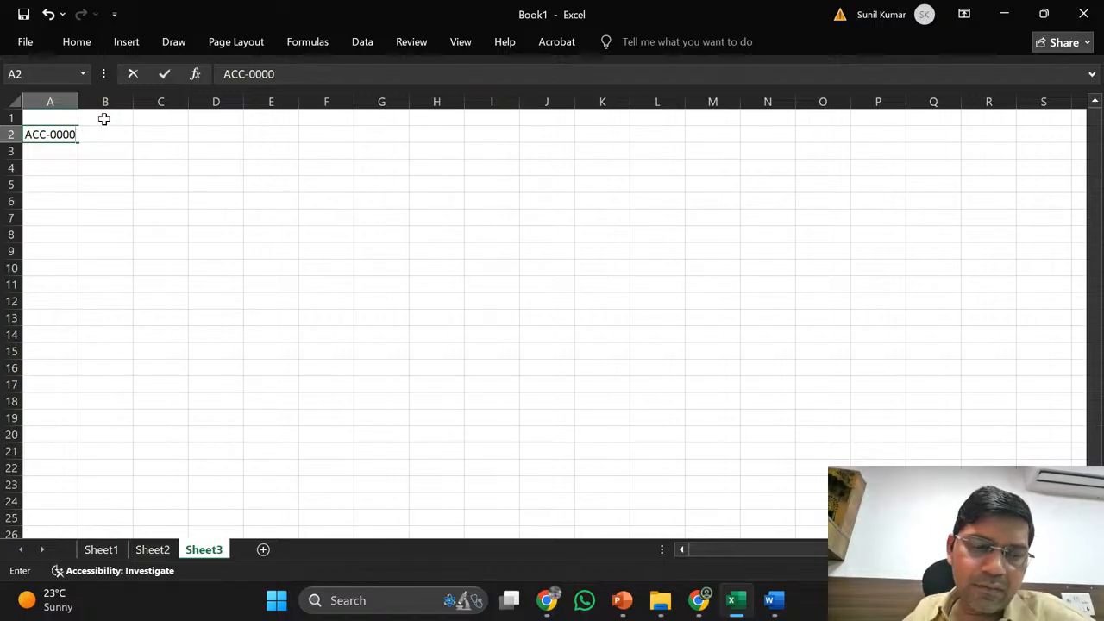
type("01")
key("Return")
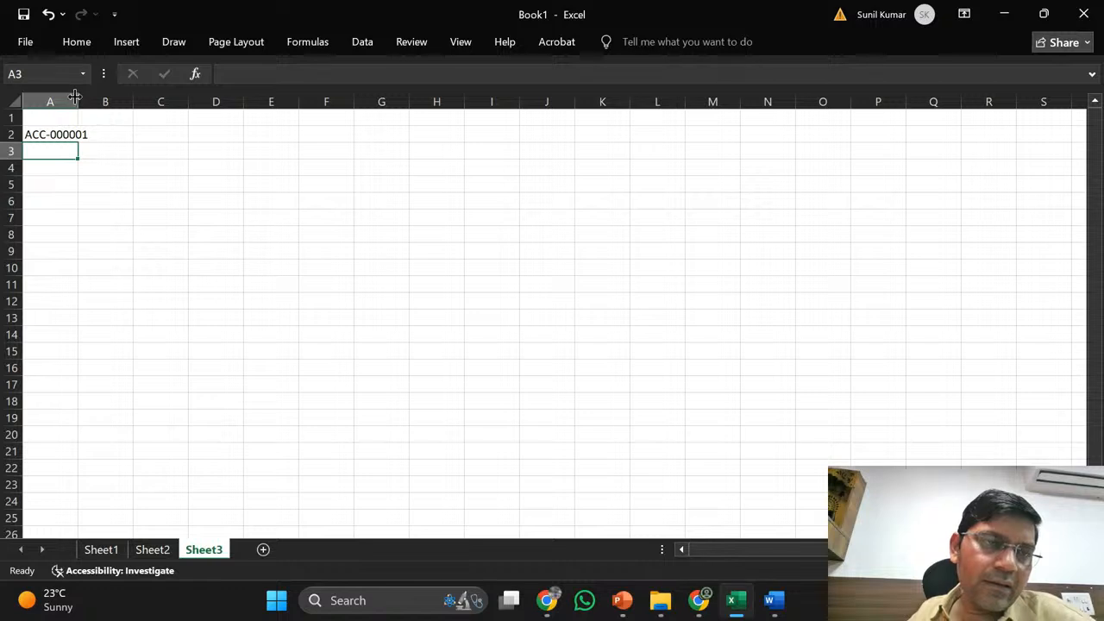
double_click(76, 101)
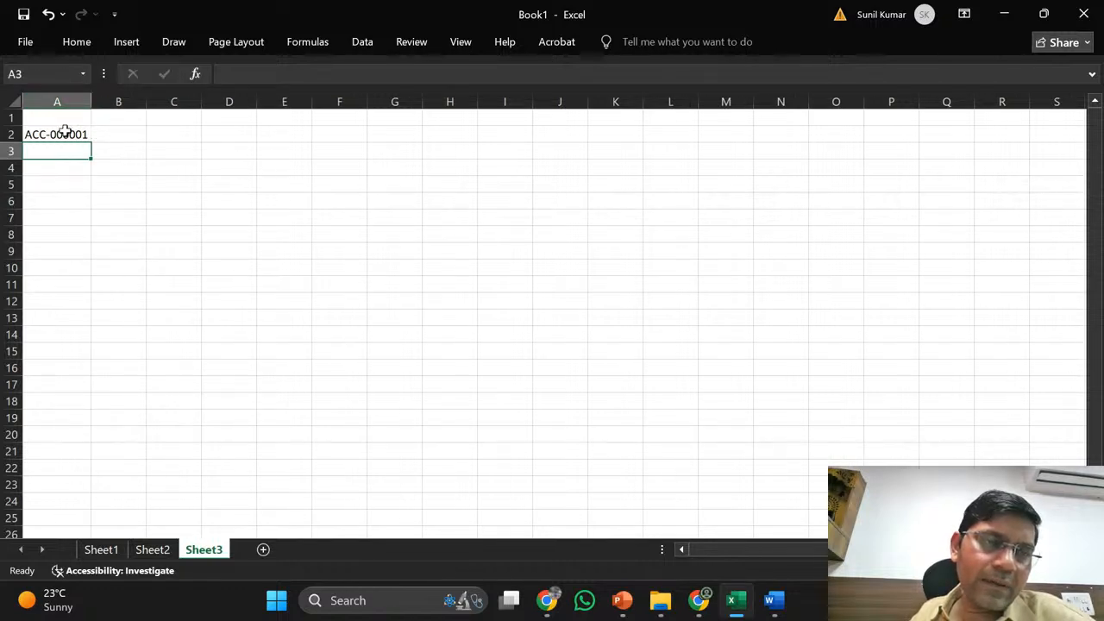
- Copy ACC-000001 into cell A3 and edit it to ACC-000002
left_click(64, 132)
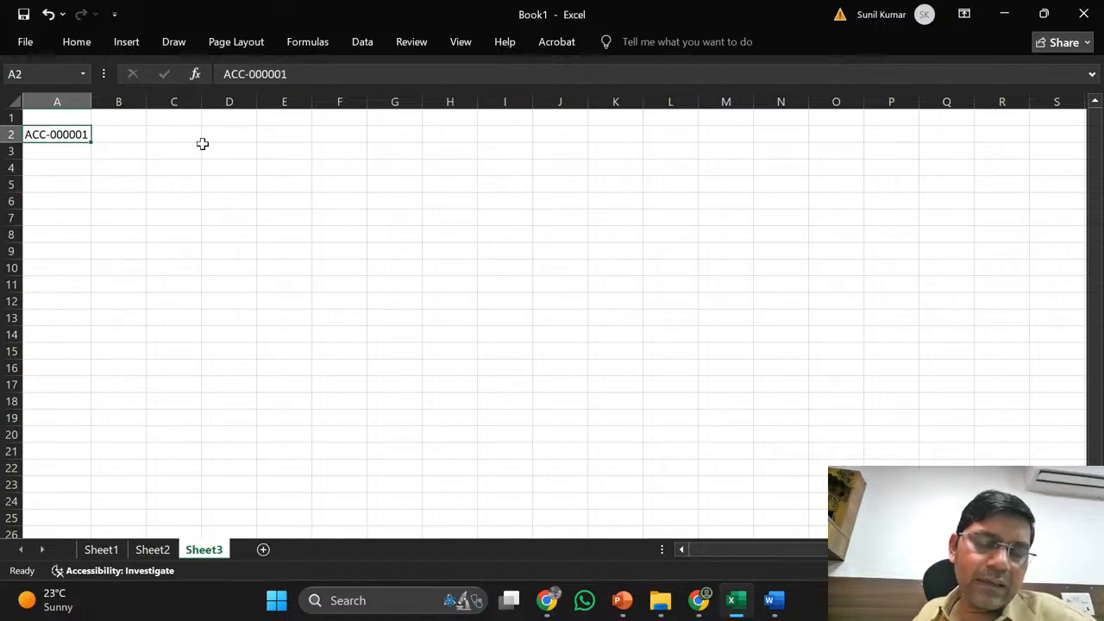
key("ctrl+c")
key("Down")
key("Return")
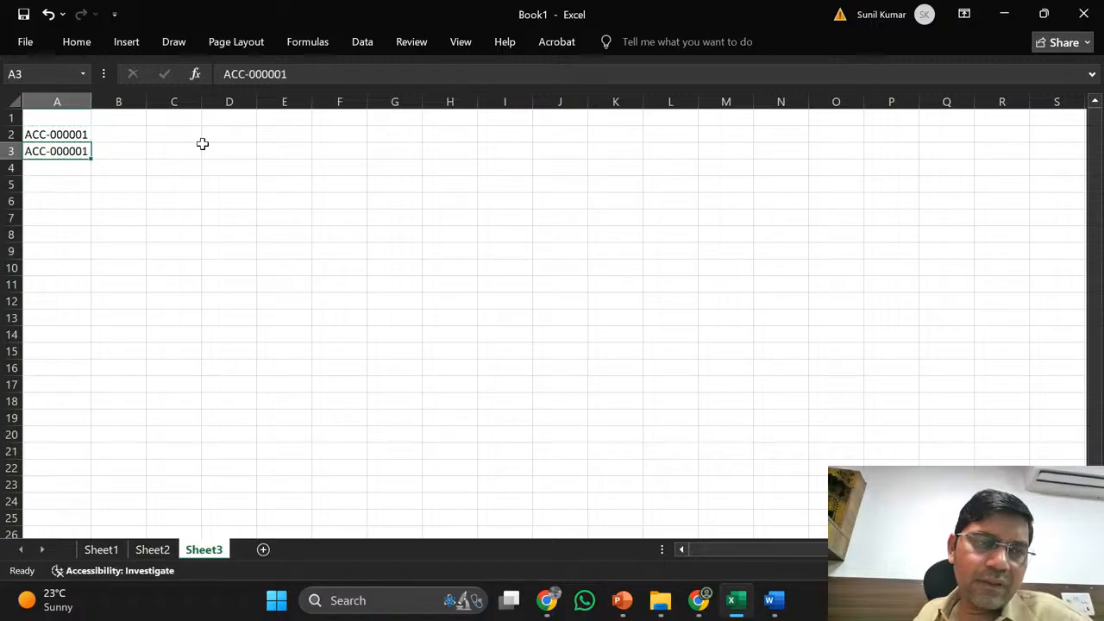
left_click(311, 73)
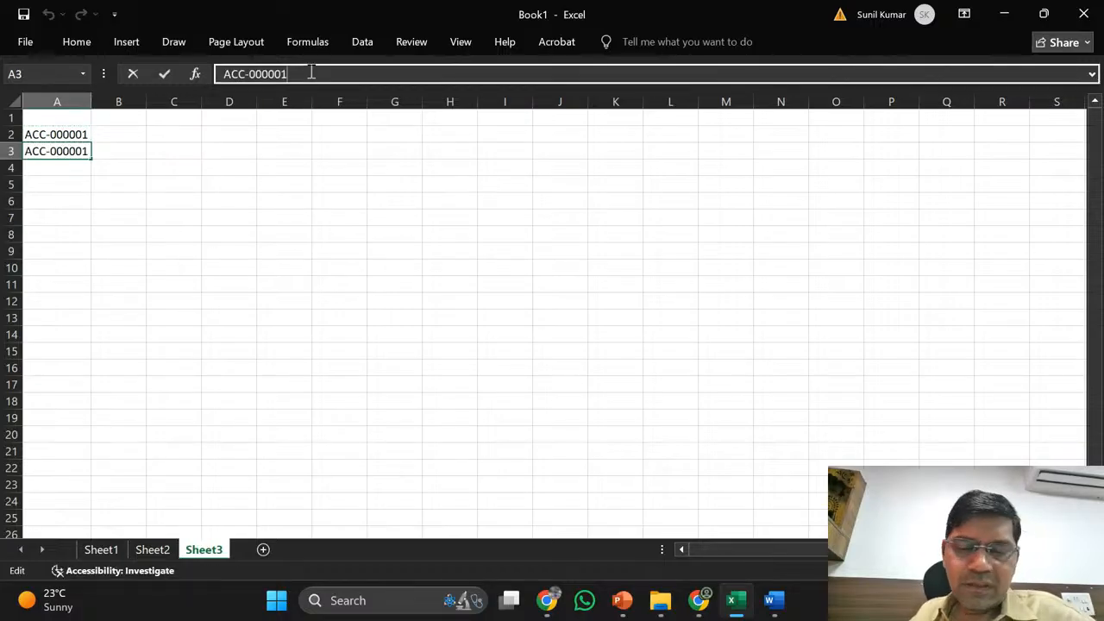
key("BackSpace")
type("2")
key("Return")
- Select the two IDs in A2:A3, deselect them, and return to the Power Apps window
key("Up")
key("Up")
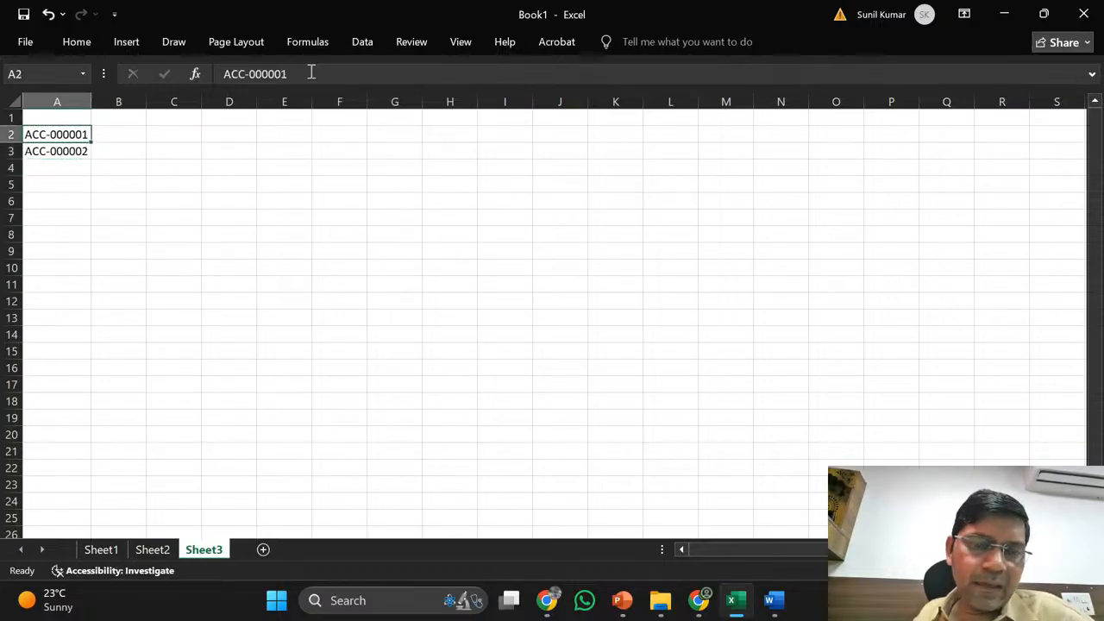
key("shift+Down")
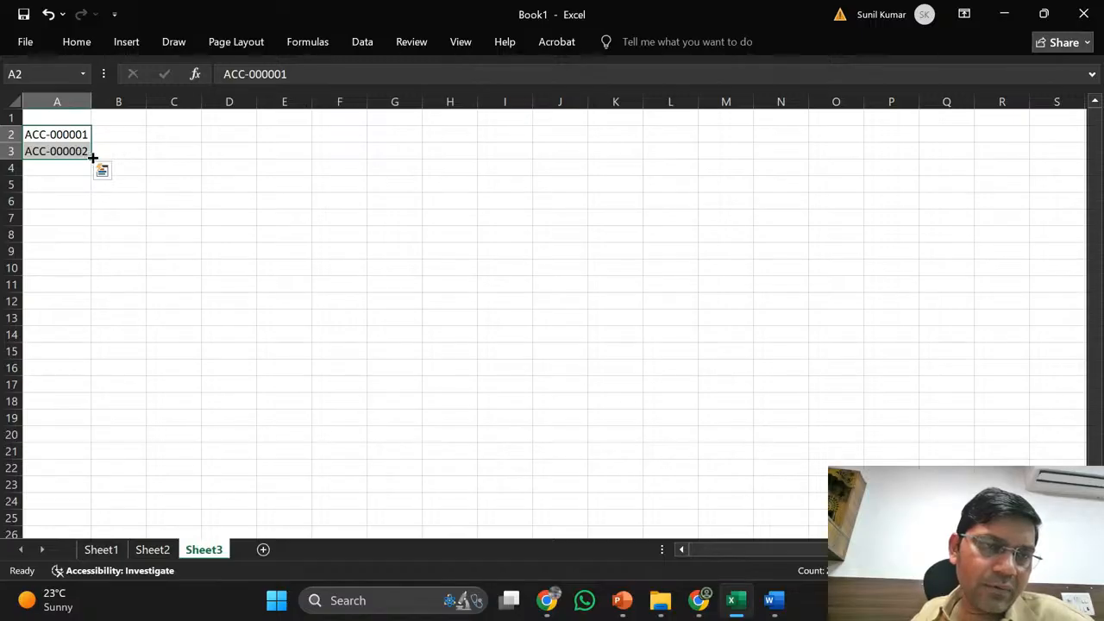
left_click(86, 333)
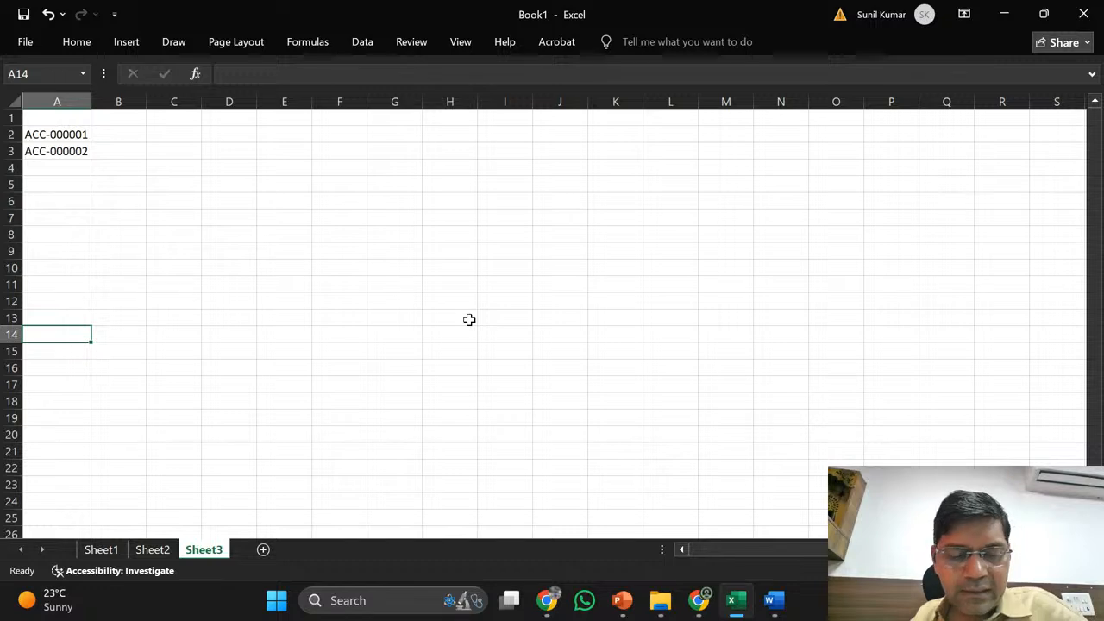
key("alt+Tab")
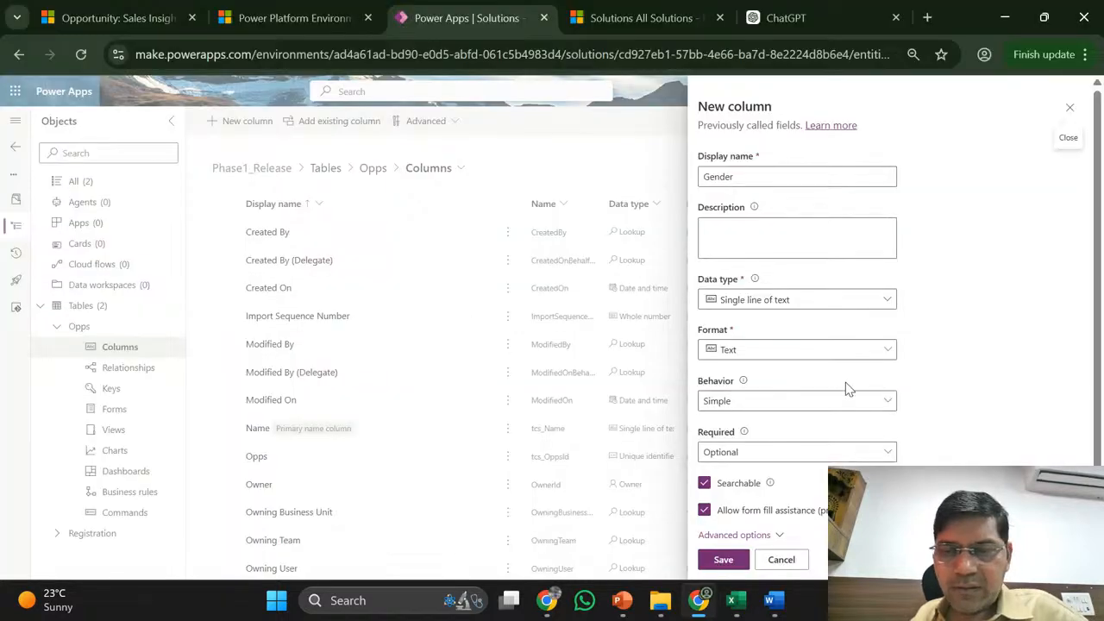
- Show the Gender column's Data type options, then bring up the Windows Start menu
left_click(820, 300)
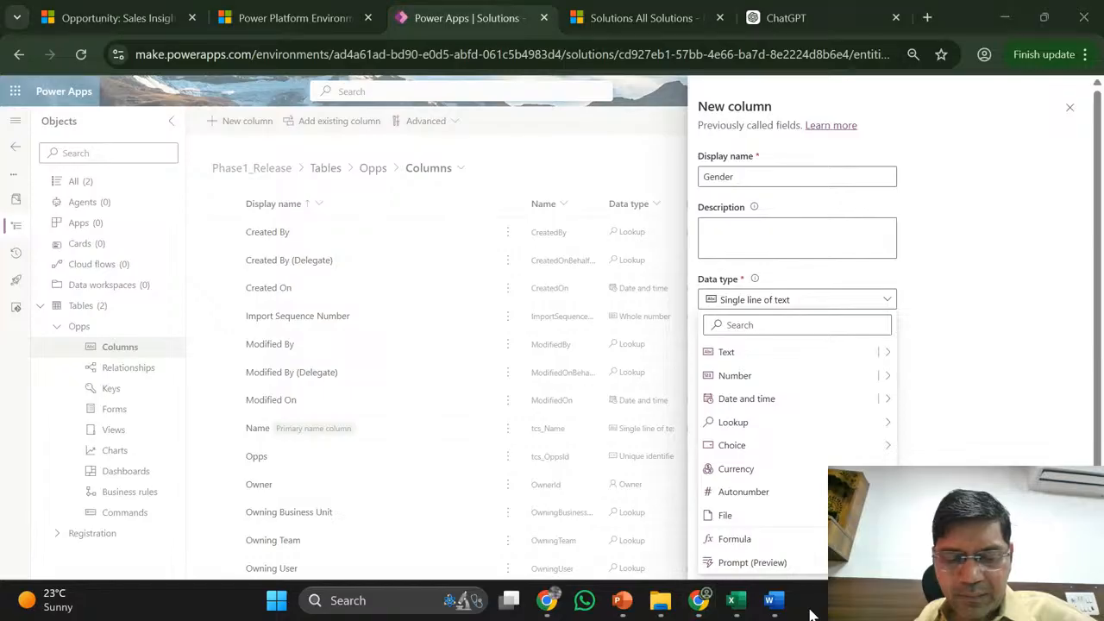
key("super")
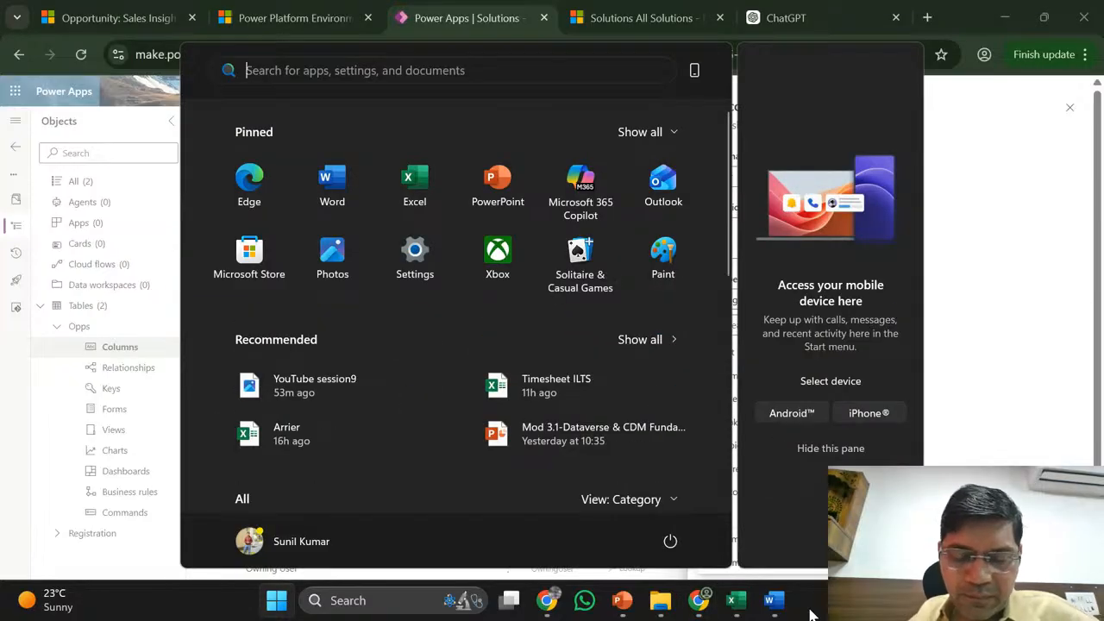
- On Sheet2, clear the Currency, INR, Amount, 100 and Amount_base block in C14:F16
left_click(736, 601)
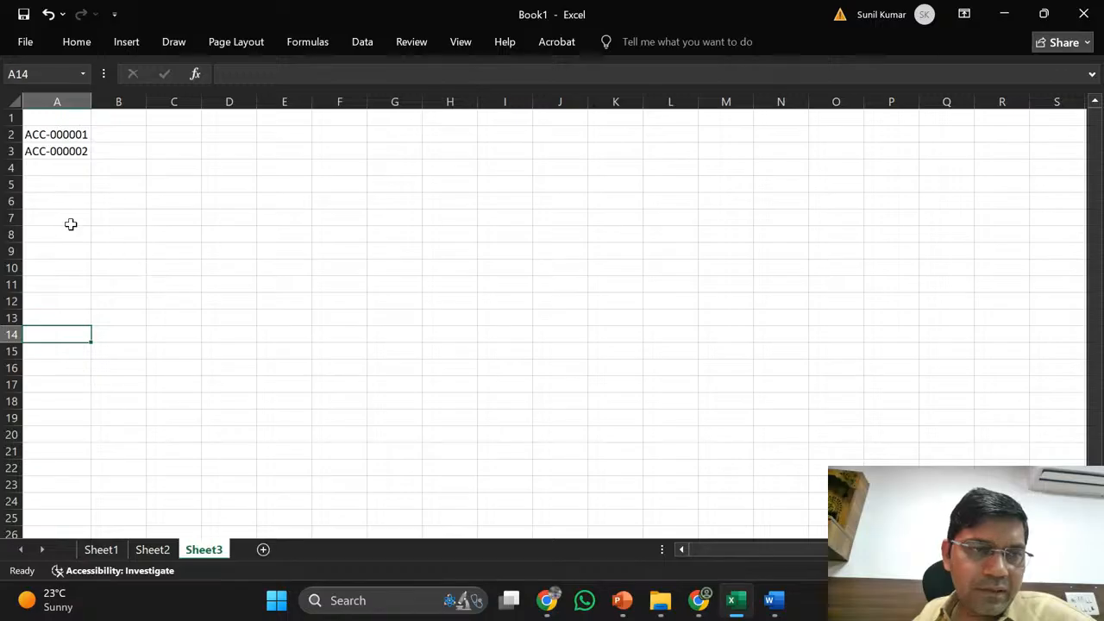
left_click(153, 552)
left_click(185, 336)
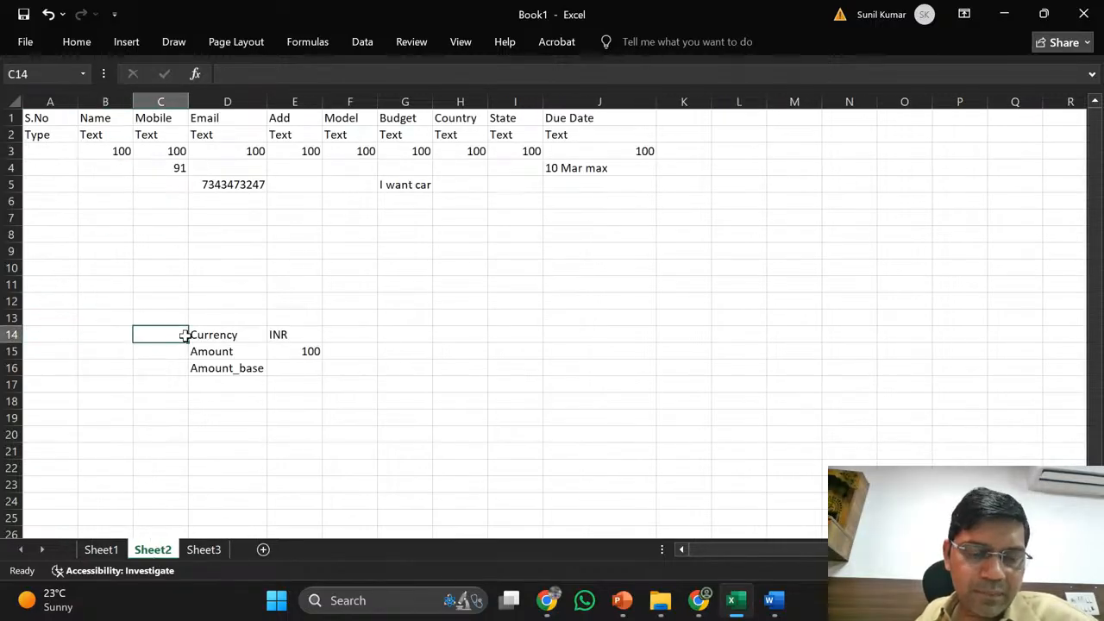
key("shift+Right")
key("shift+Right")
key("shift+Right")
key("shift+Down")
key("shift+Down")
key("shift+Down")
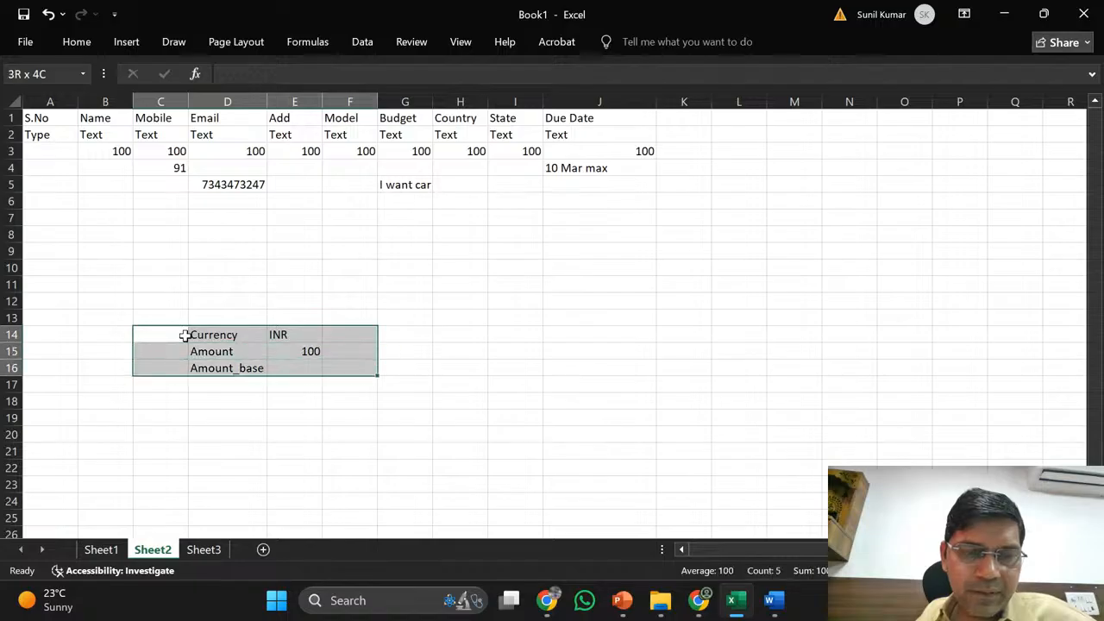
key("Delete")
key("Up")
key("Up")
key("Up")
key("Up")
key("Up")
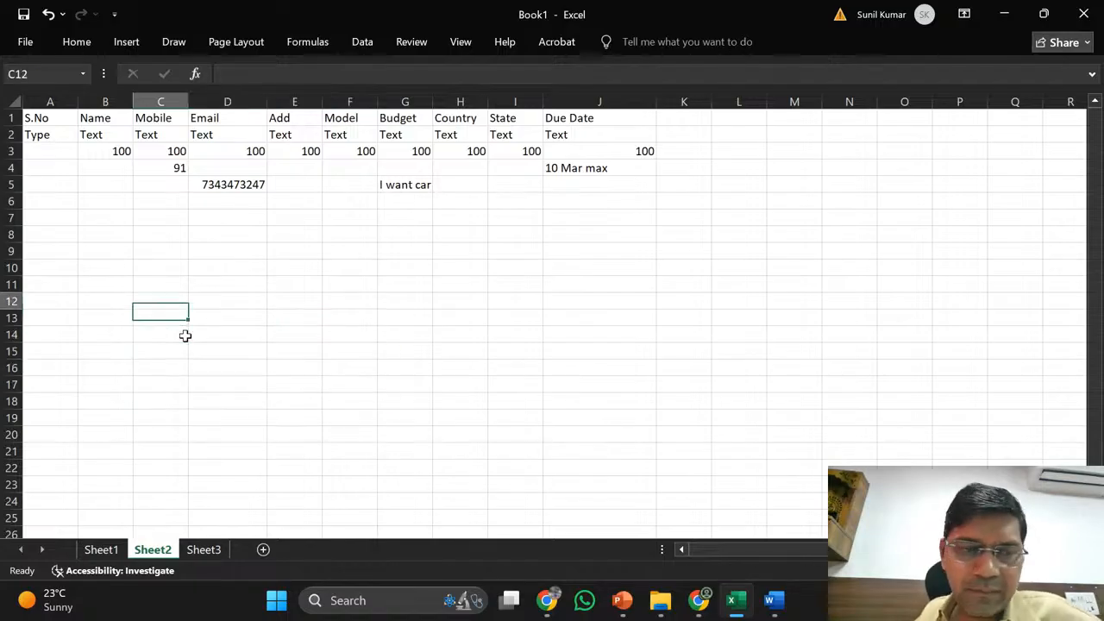
key("Left")
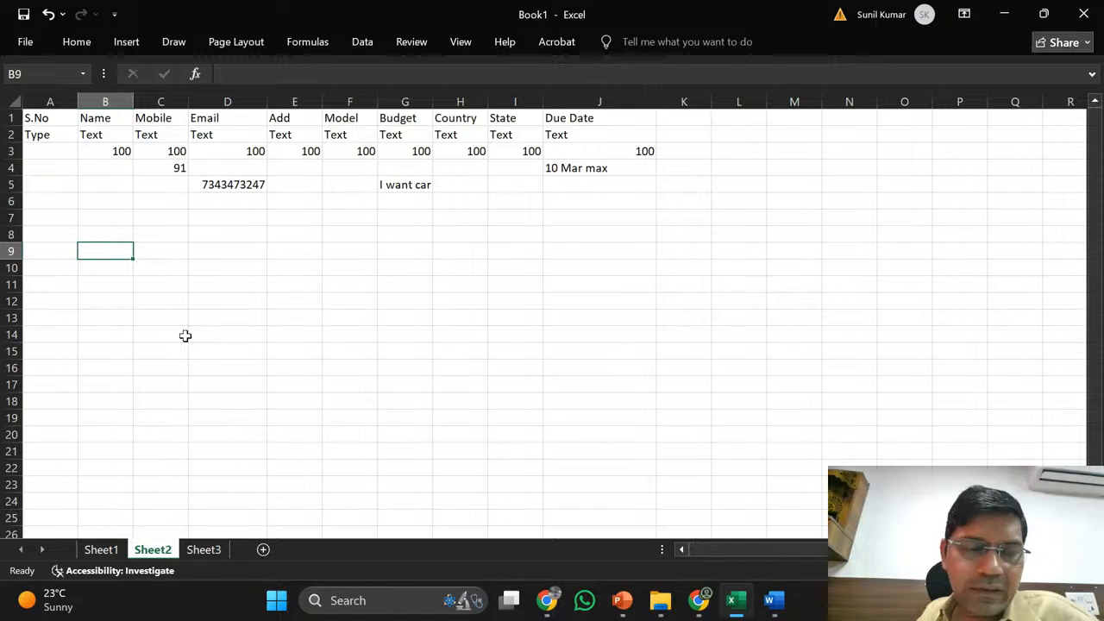
key("Right")
key("Left")
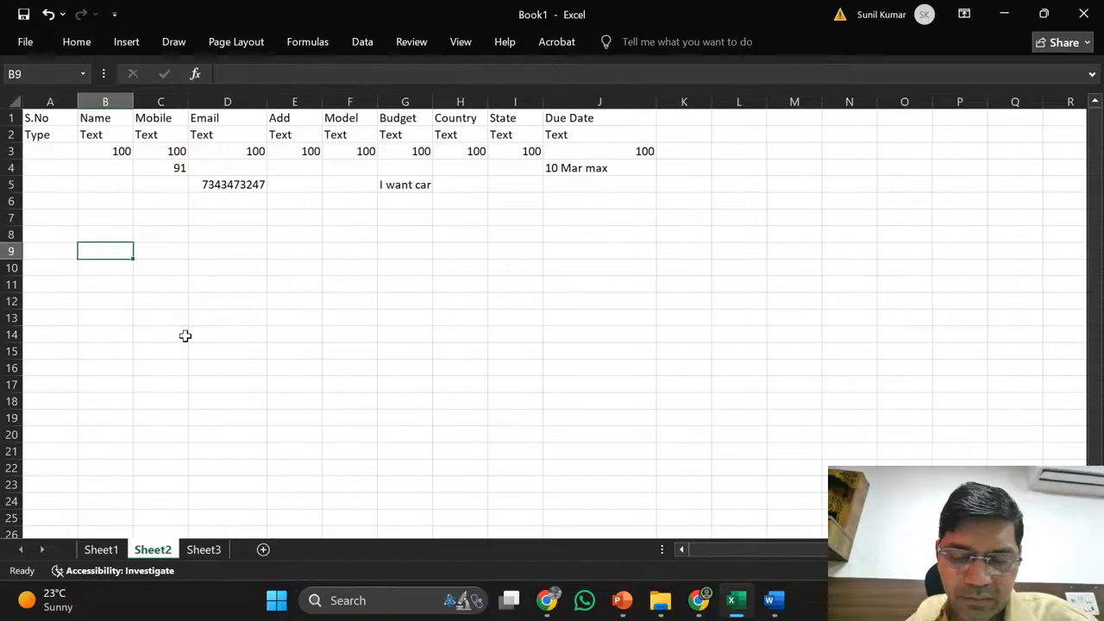
- Enter Laptop, Mouse and Keyboard down the item column in rows 9–11
type("Laptop")
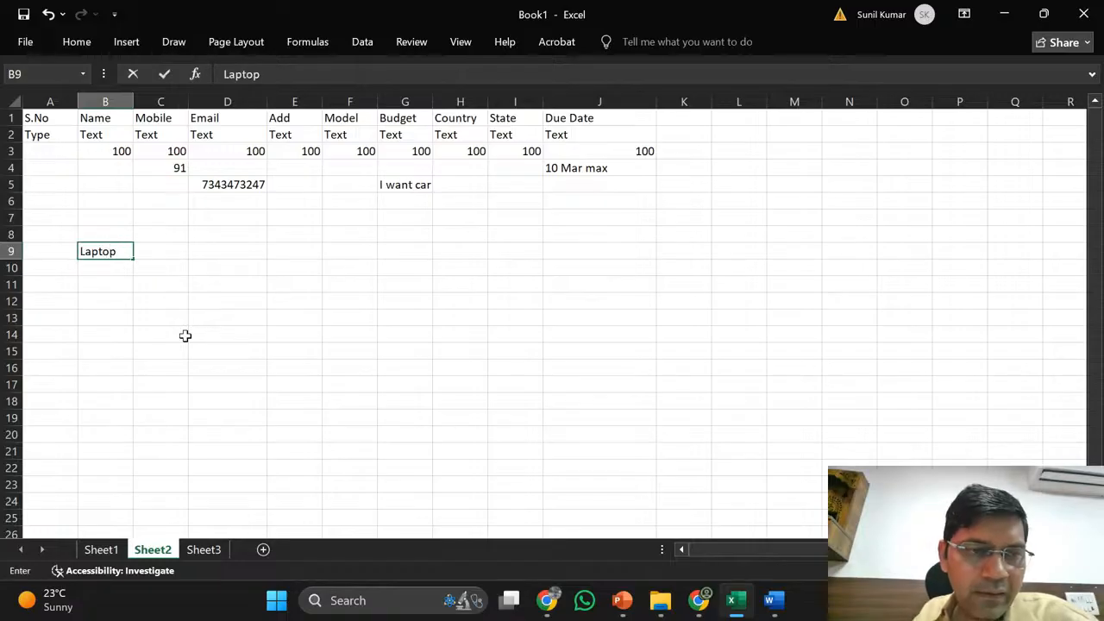
key("Return")
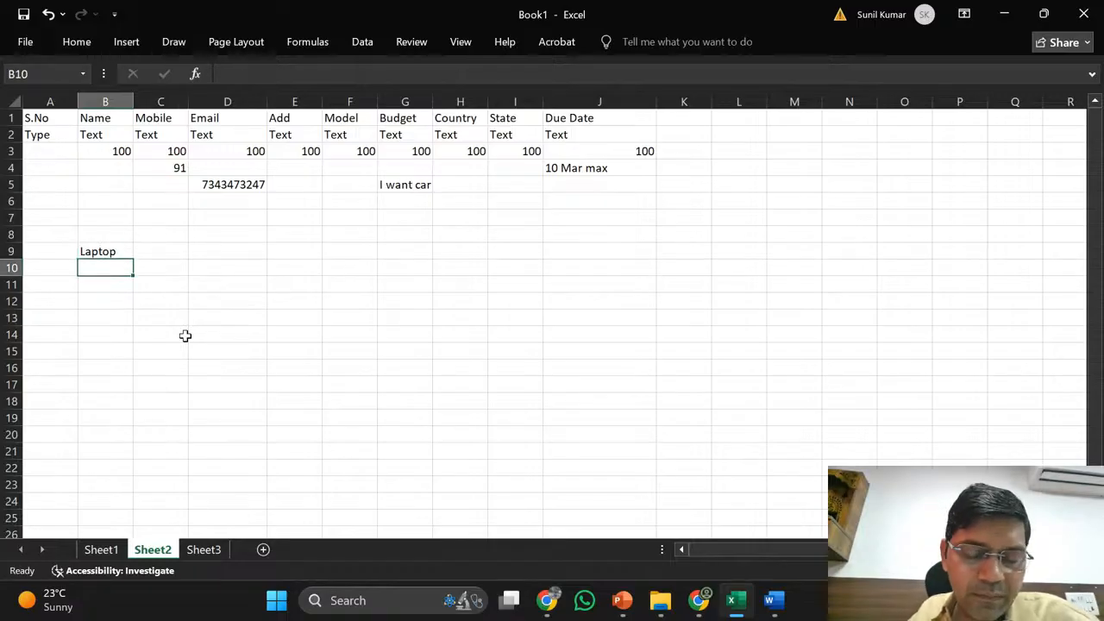
type("Mouse")
key("Return")
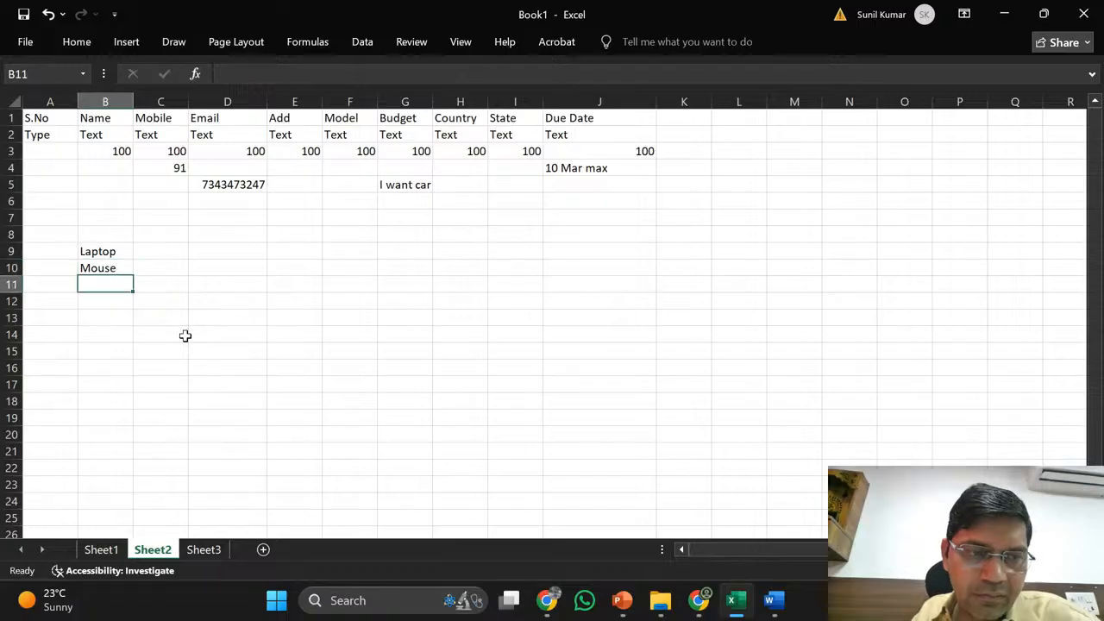
type("Key")
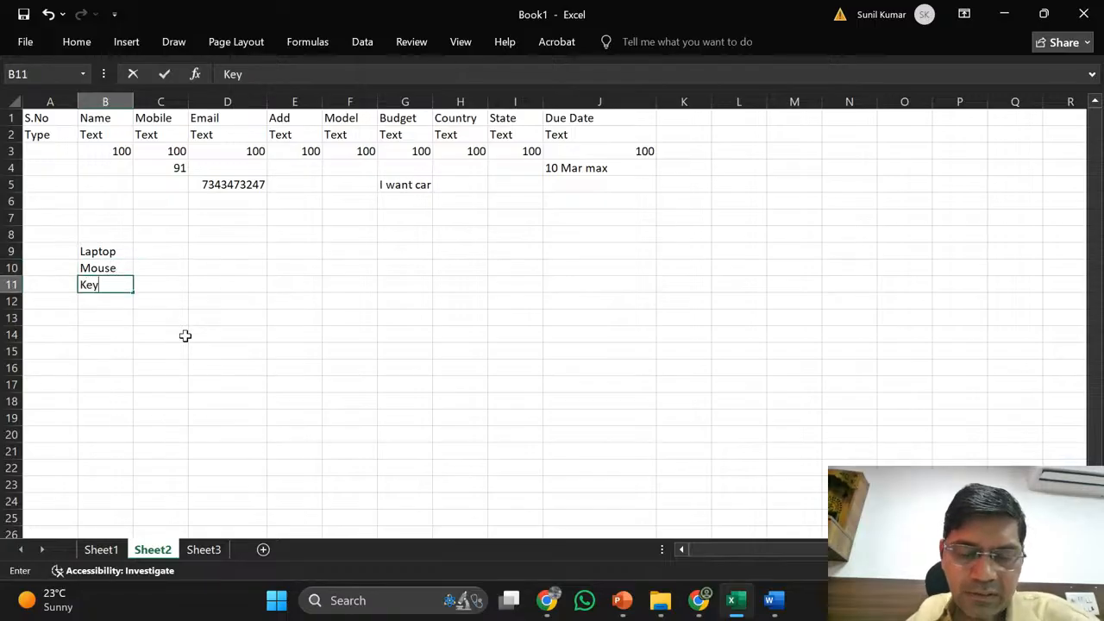
type("board")
key("Tab")
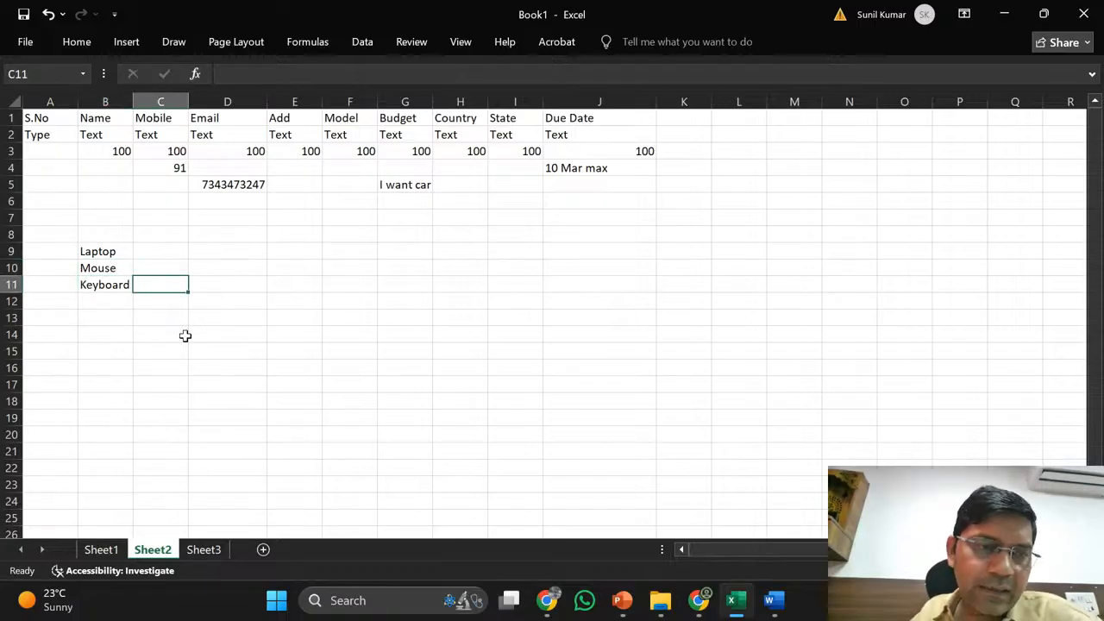
- Add the headings Item, Qty, Tax and Total across B8:E8
left_click(162, 234)
left_click(105, 234)
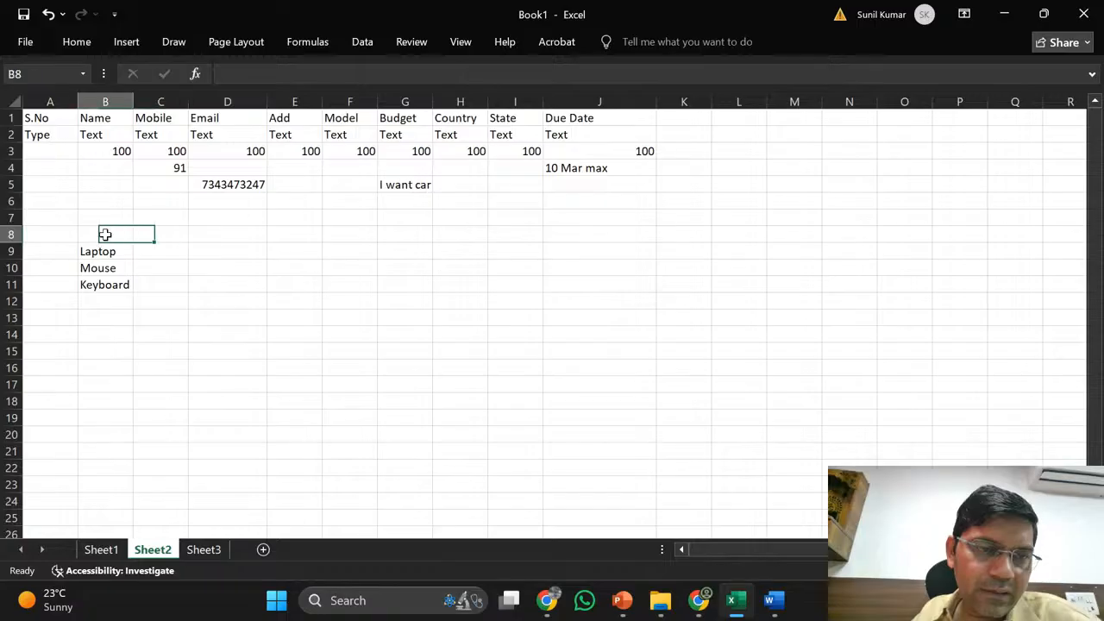
type("Item")
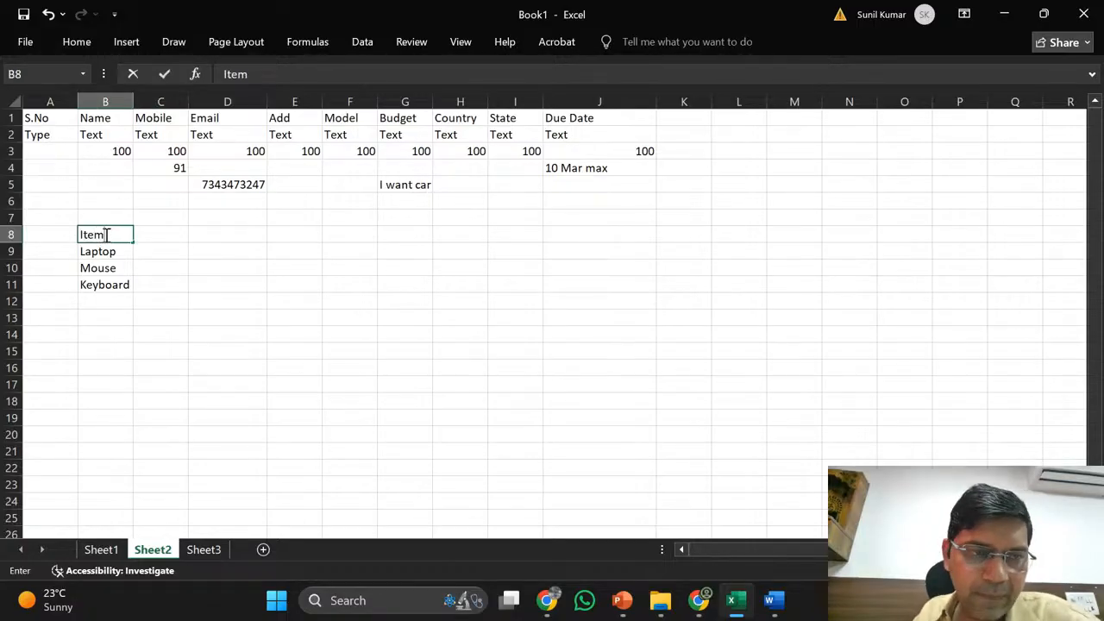
key("Tab")
type("Q")
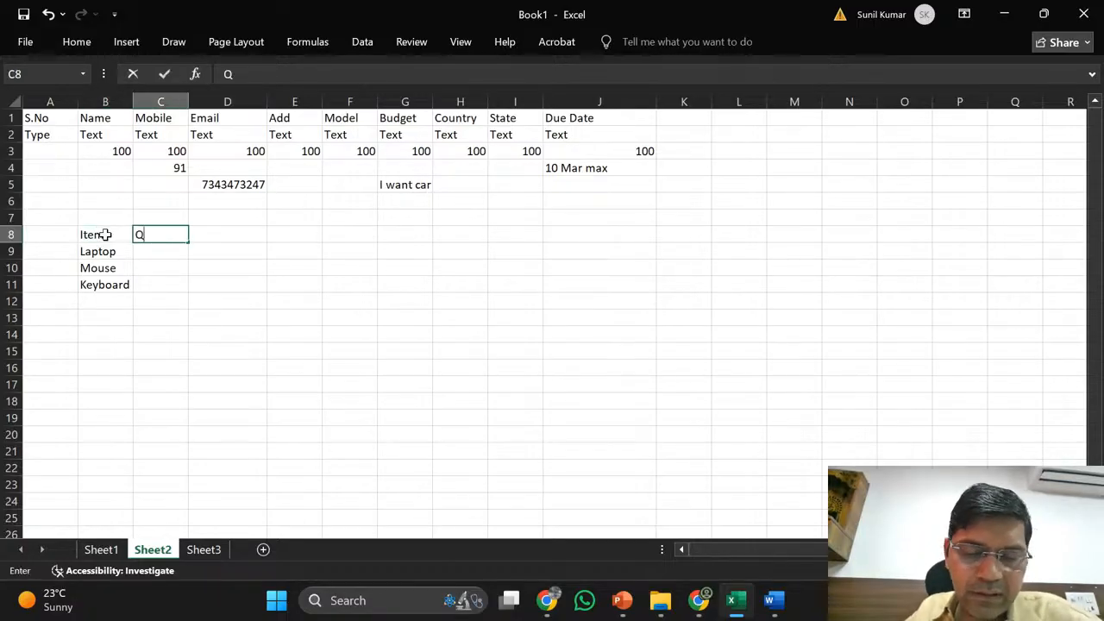
type("ty")
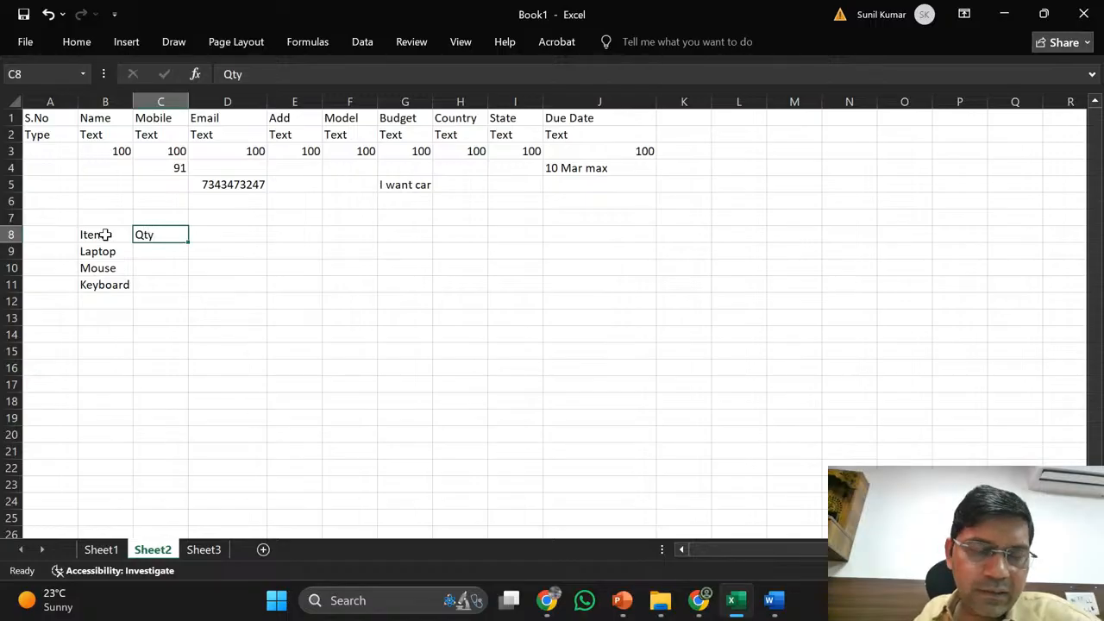
key("Tab")
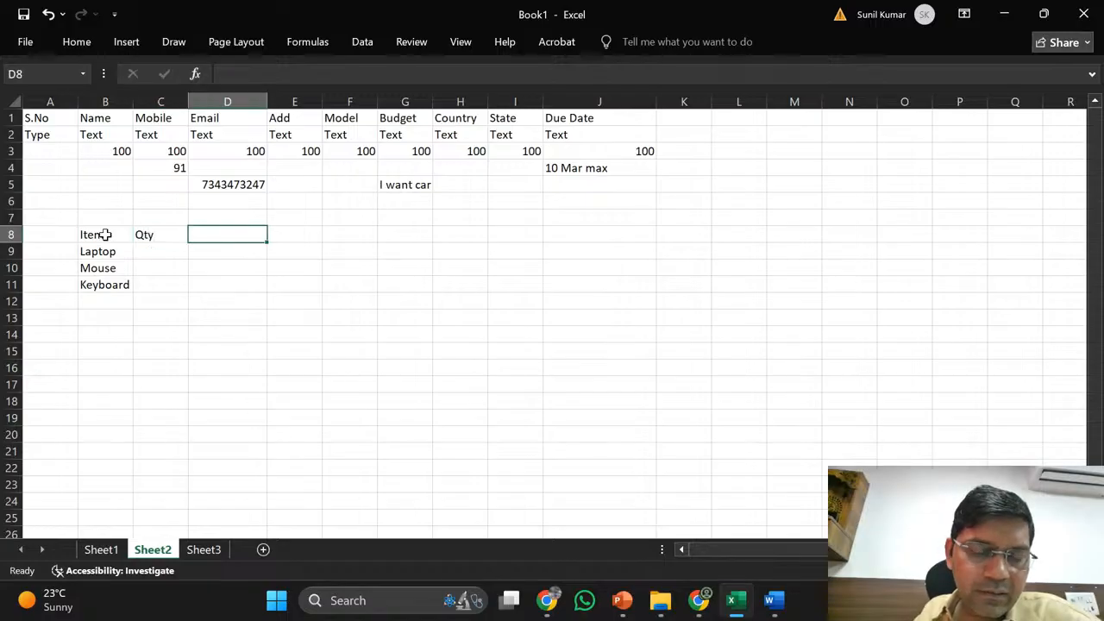
type("Tax")
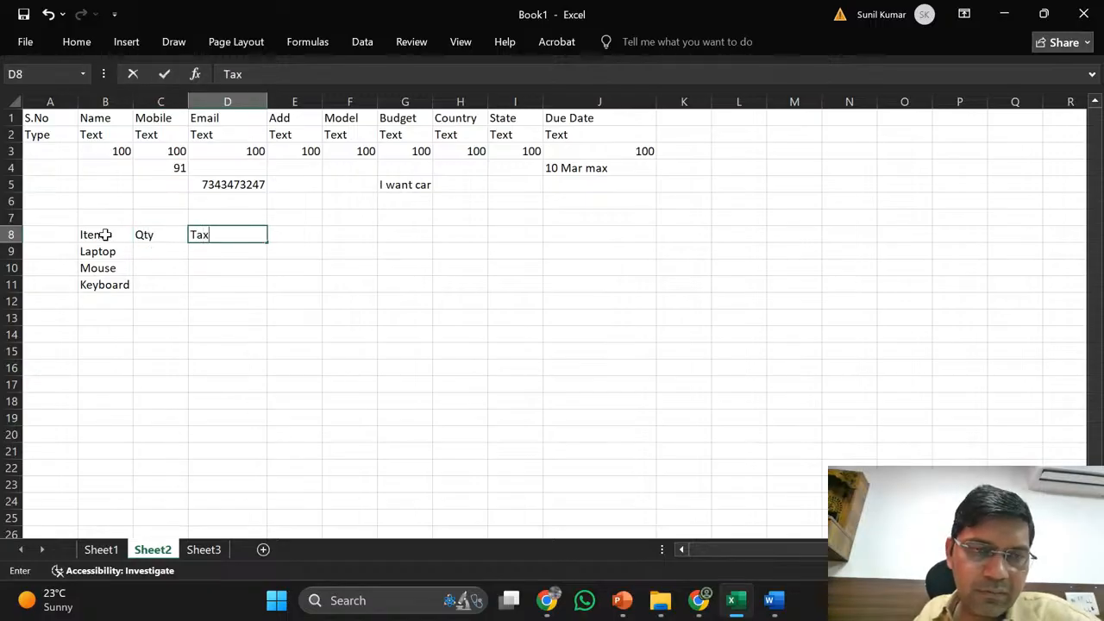
key("Tab")
type("T")
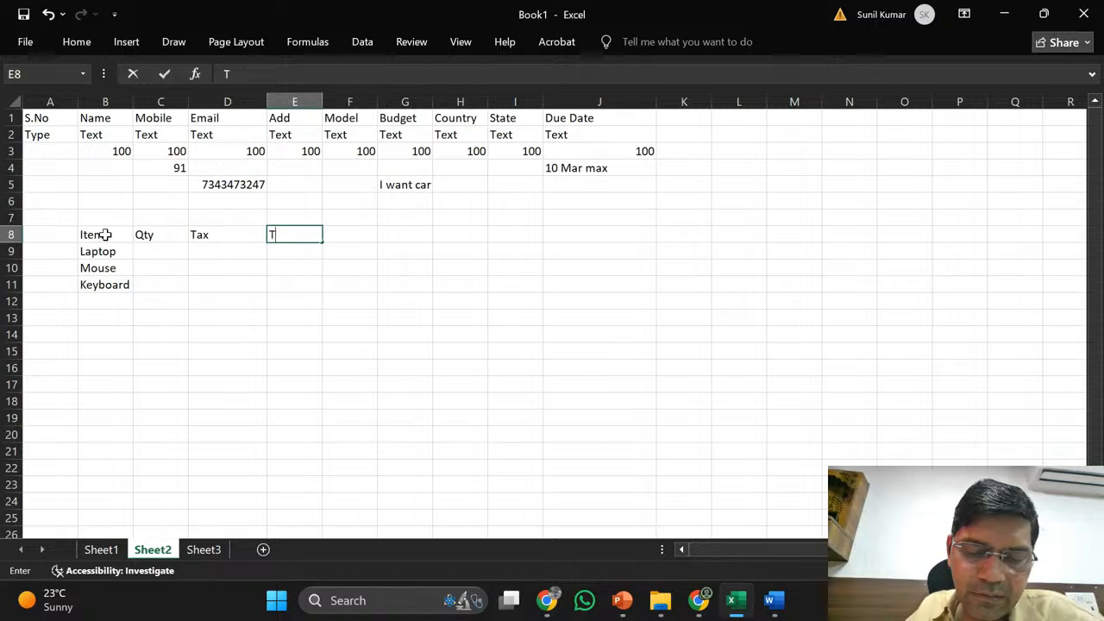
type("otal")
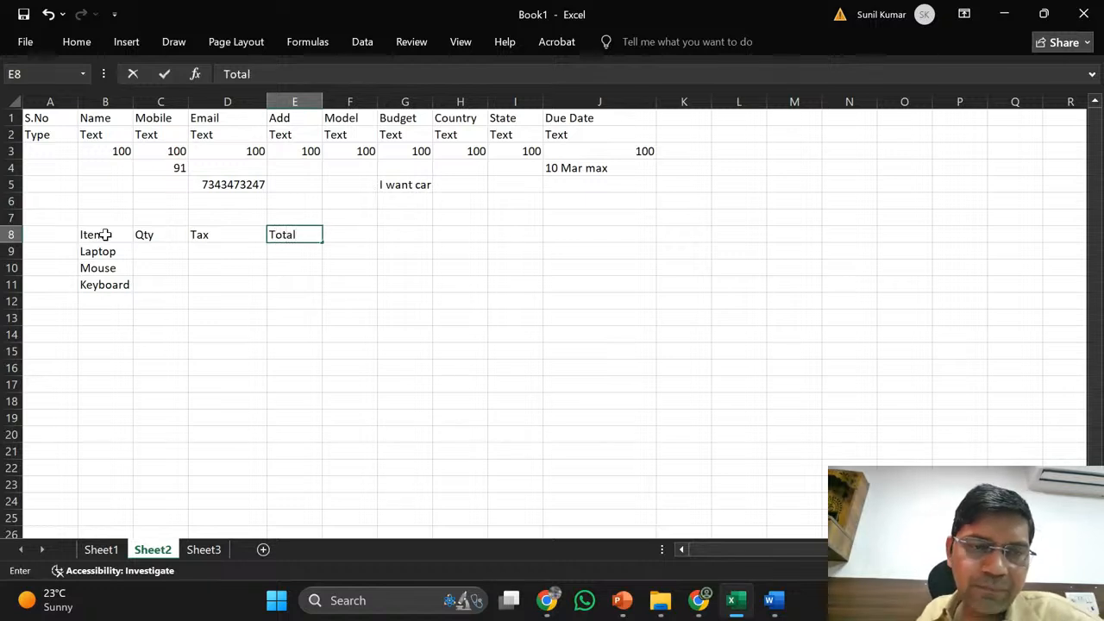
key("Tab")
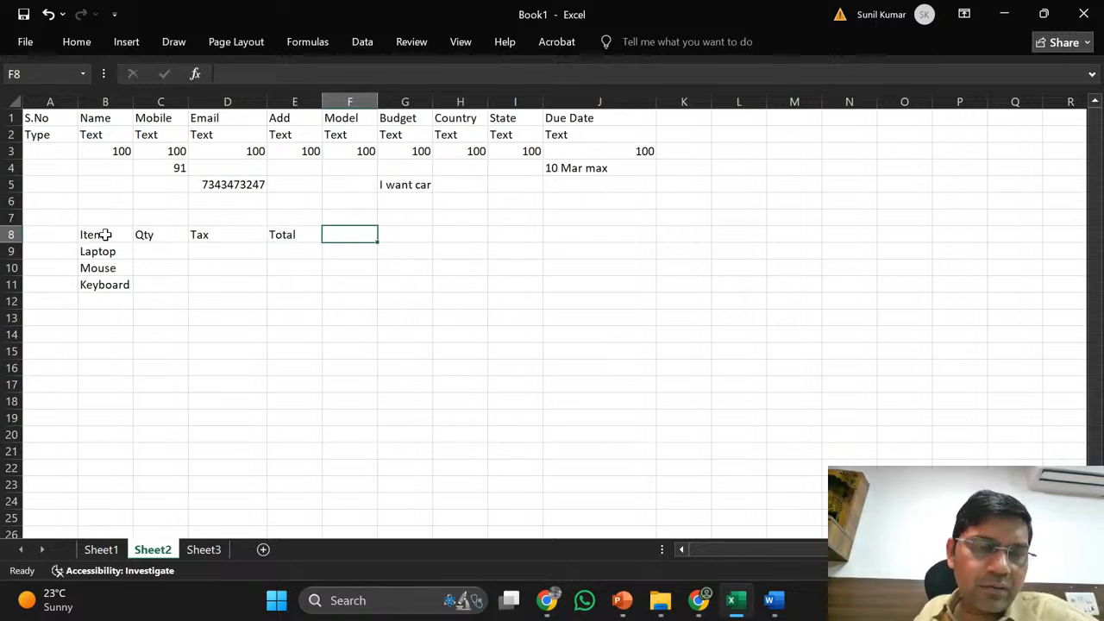
key("Left")
key("Left")
key("Left")
key("Down")
key("Down")
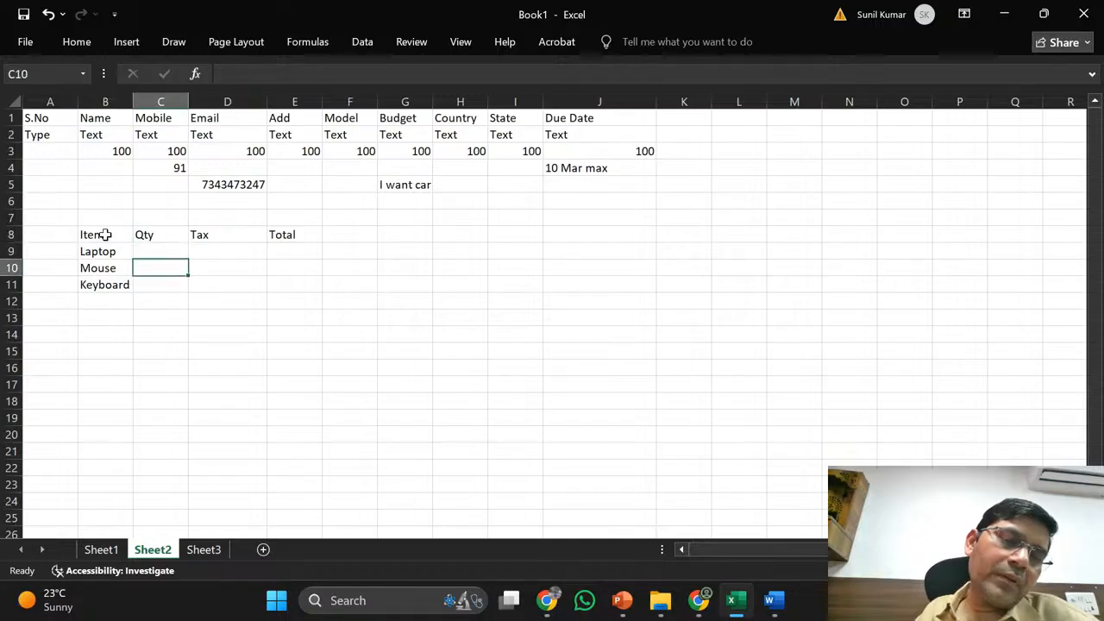
key("Down")
key("Down")
key("Down")
key("Left")
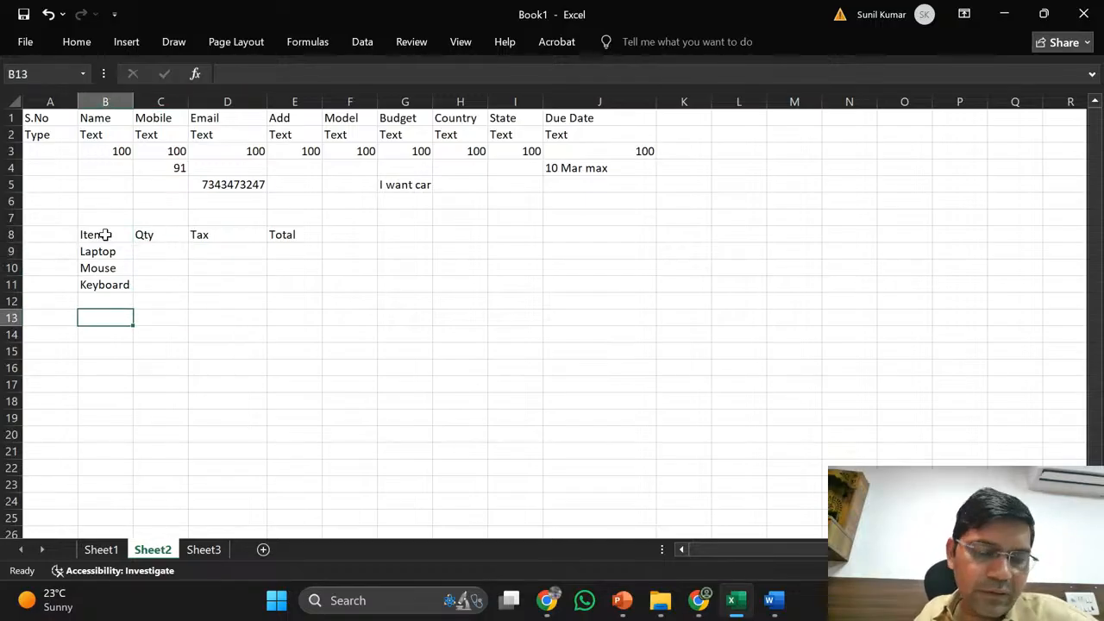
- Label B13 'Total Amount' and enter =SUM(E9:E11) in E13, currently showing 0
type("Total")
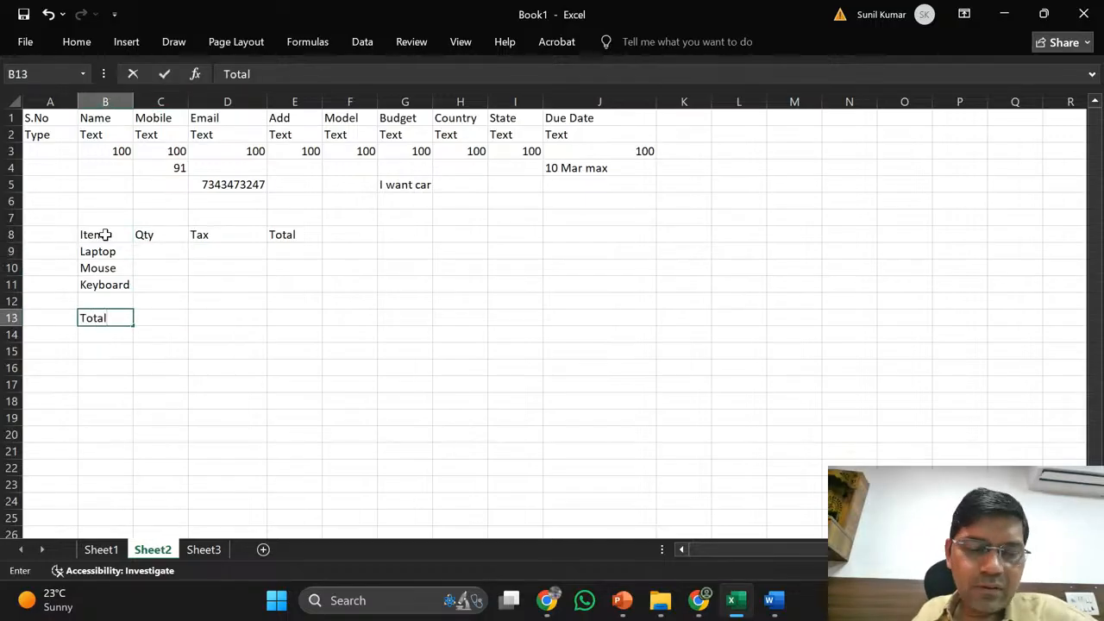
type(" Amount")
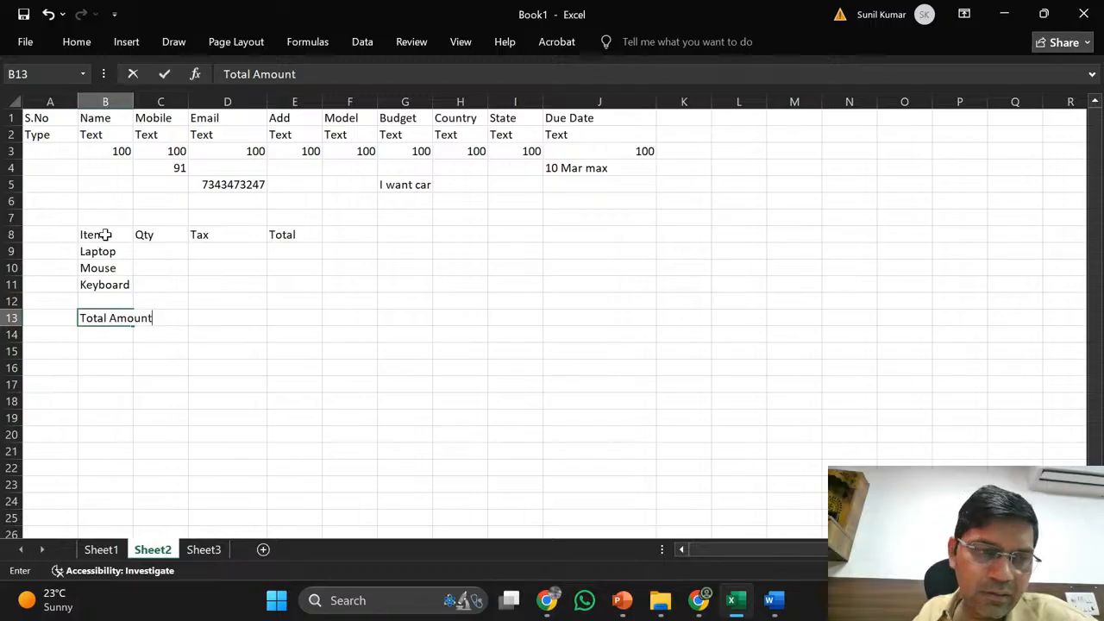
key("Tab")
key("Tab")
key("Tab")
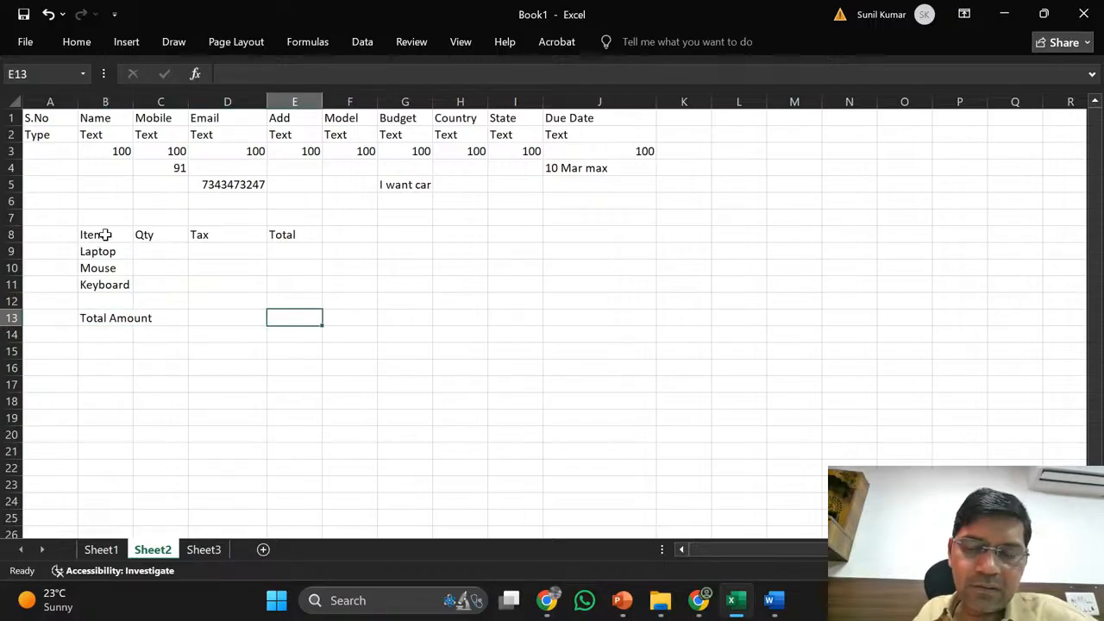
type("=")
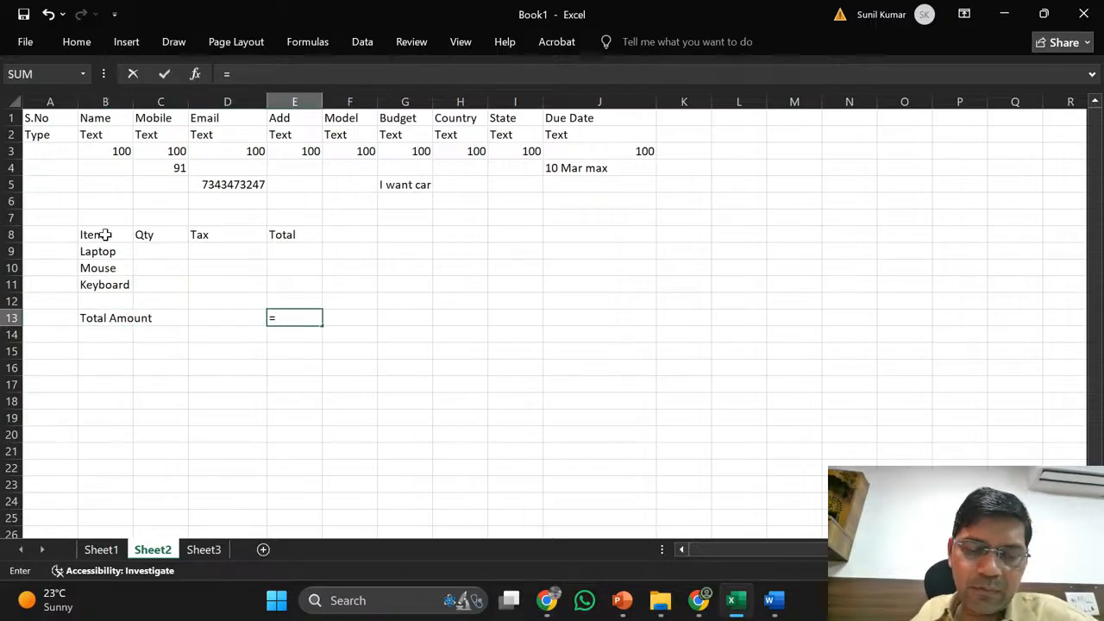
type("SUM")
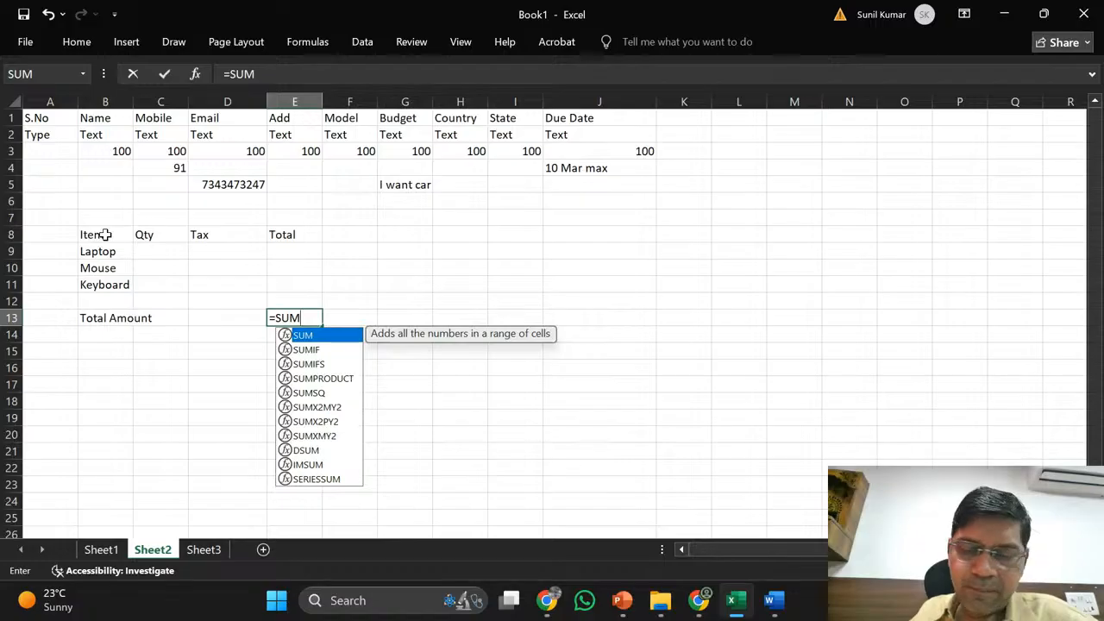
type("(")
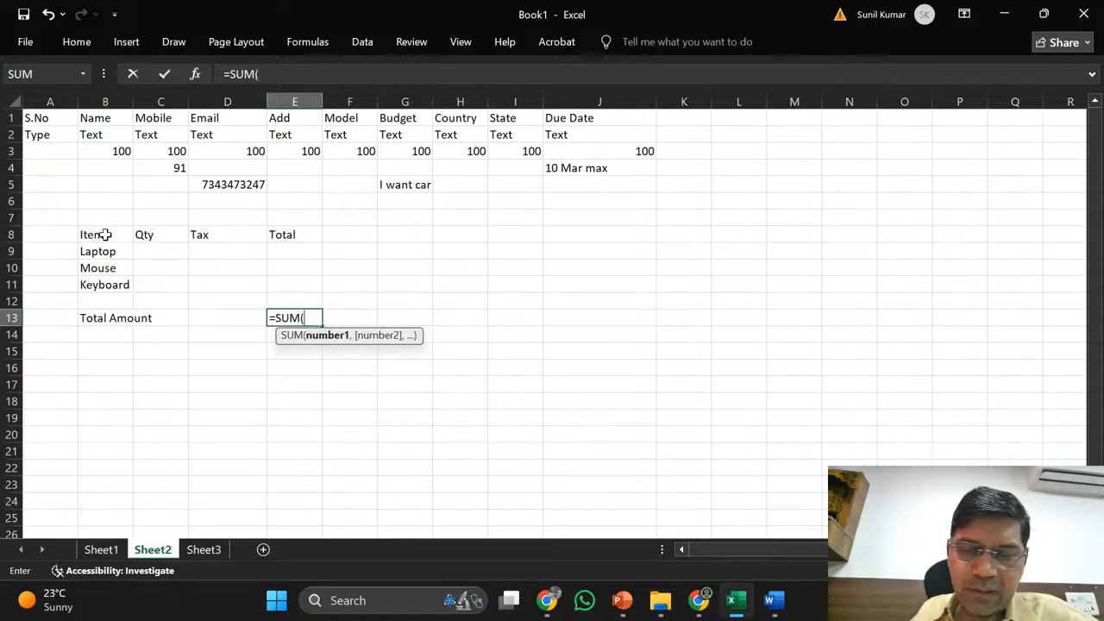
left_click(307, 258)
key("shift+Down")
key("shift+Down")
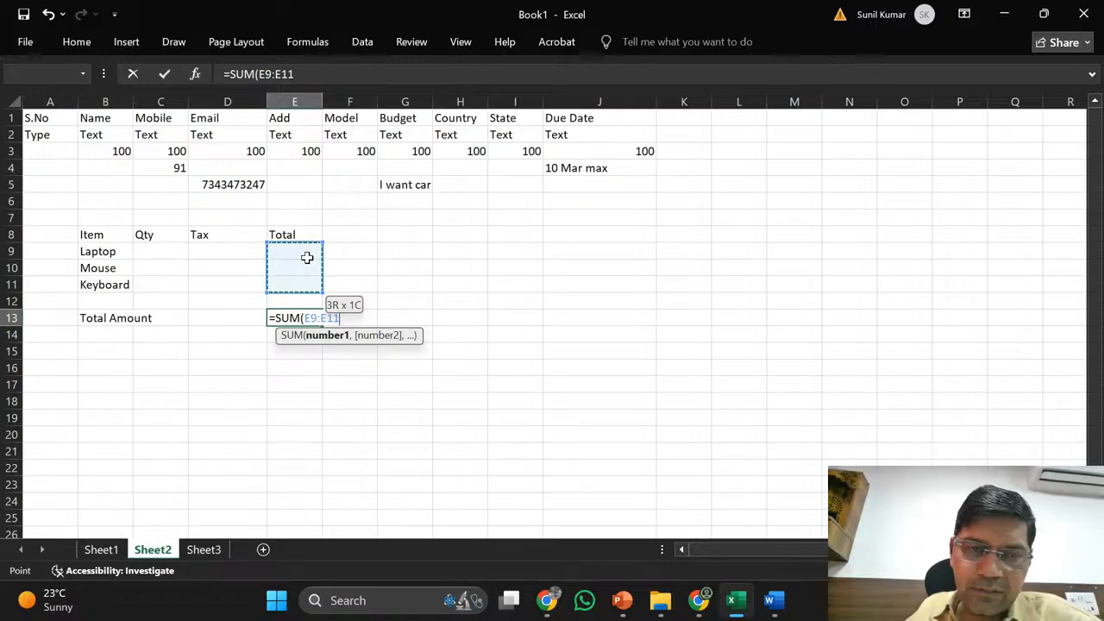
key("Return")
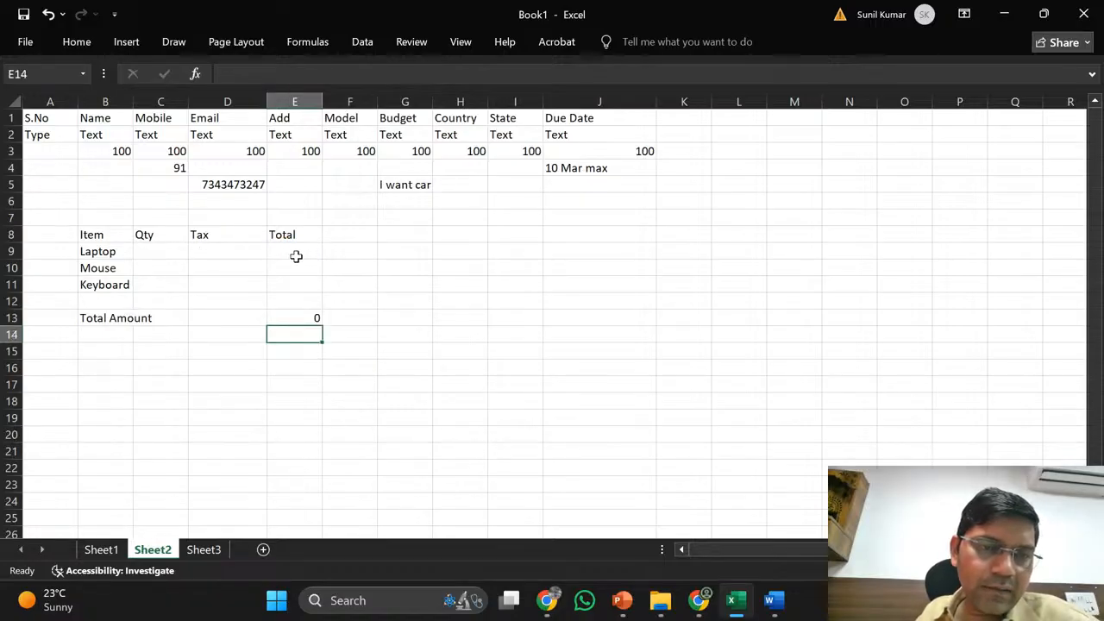
- Enter =C9+D9 in E9 as the Laptop total
left_click(296, 256)
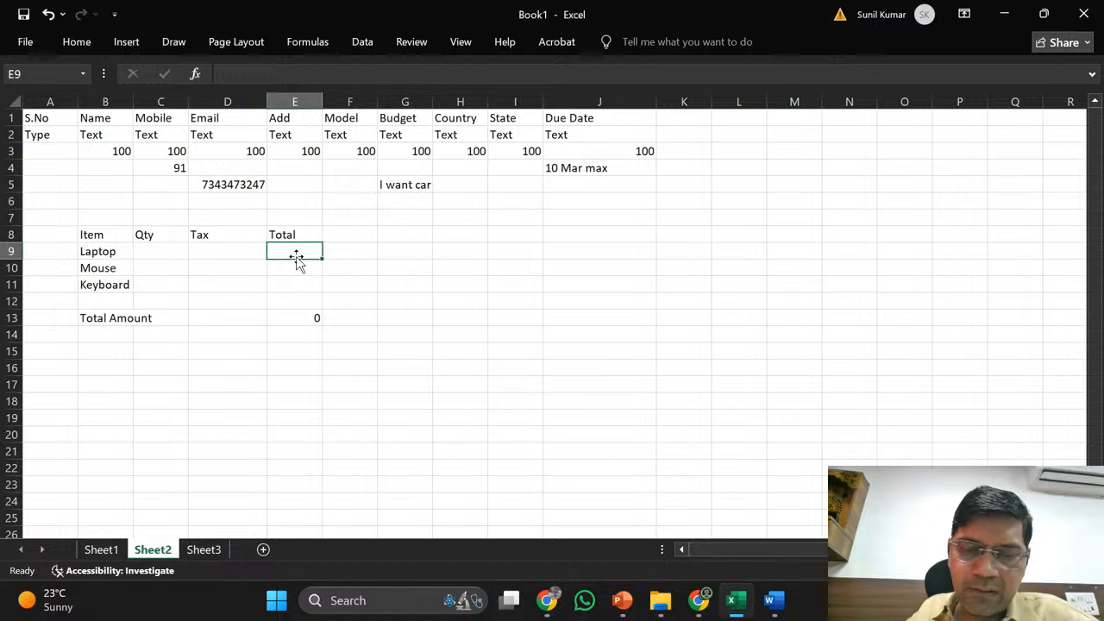
type("=")
left_click(167, 253)
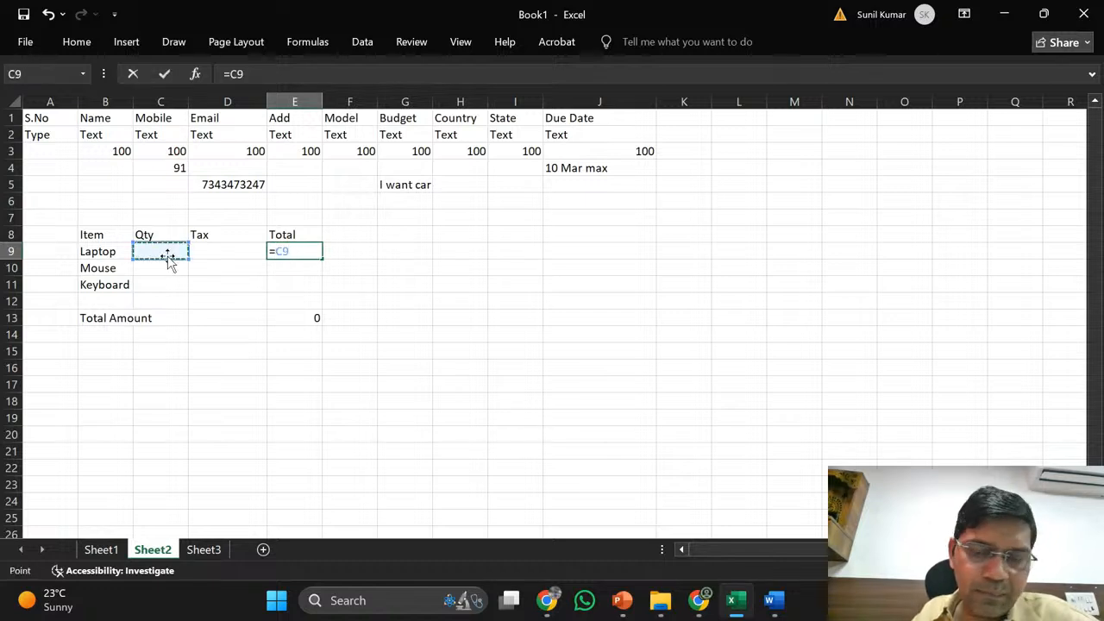
type("+")
left_click(215, 254)
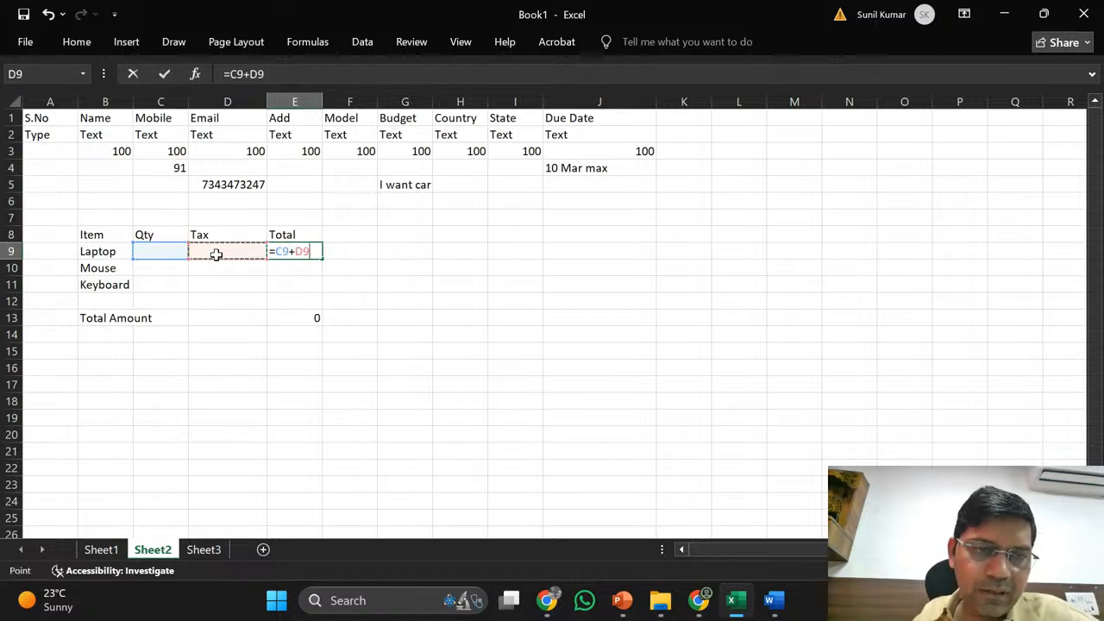
key("Return")
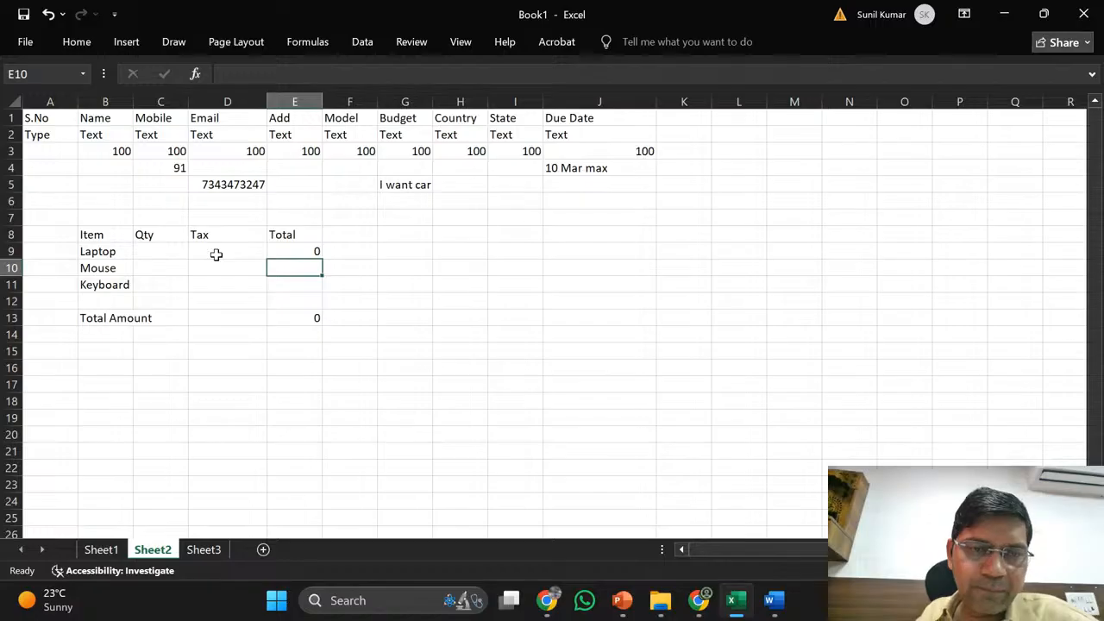
- Copy the total formula into E10:E11 for Mouse and Keyboard
key("Up")
key("ctrl+c")
key("Down")
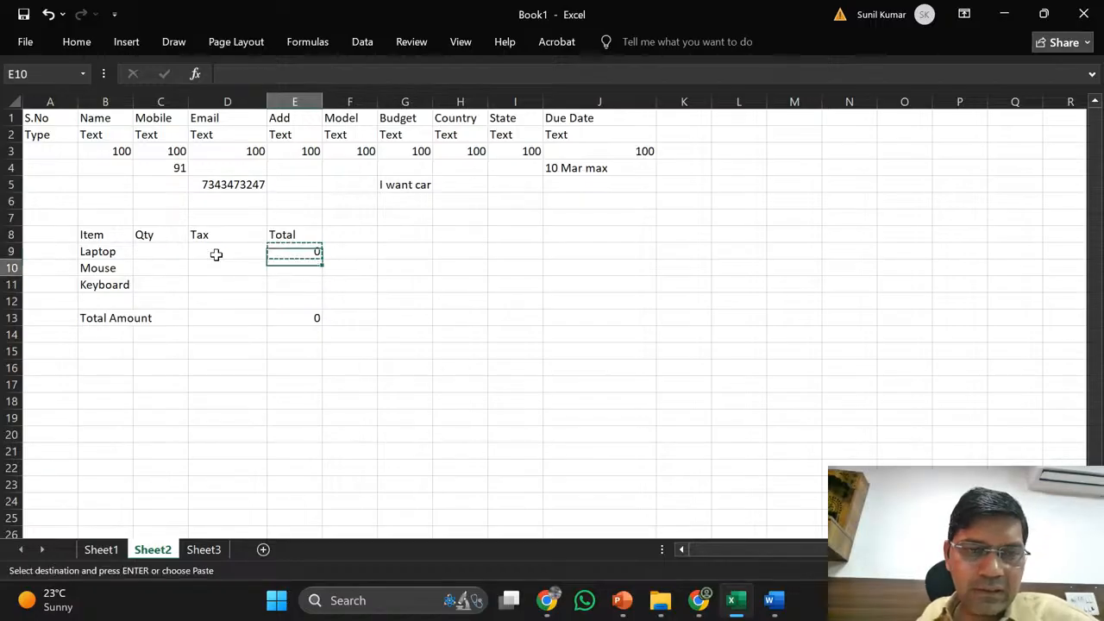
key("shift+Down")
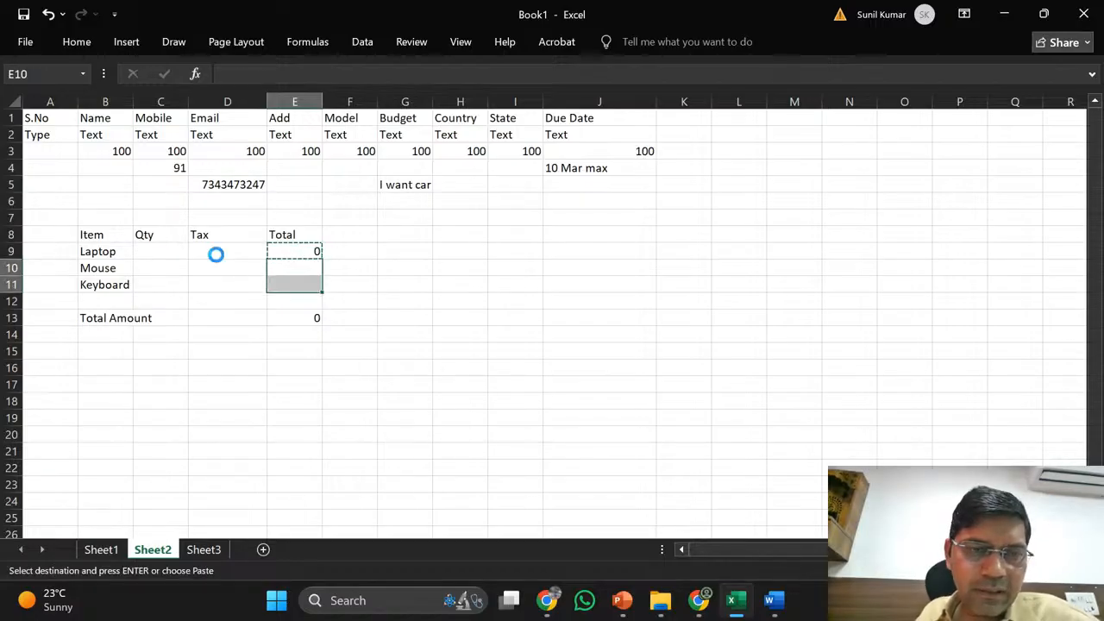
key("Return")
key("Down")
key("Up")
key("Up")
key("Left")
key("Left")
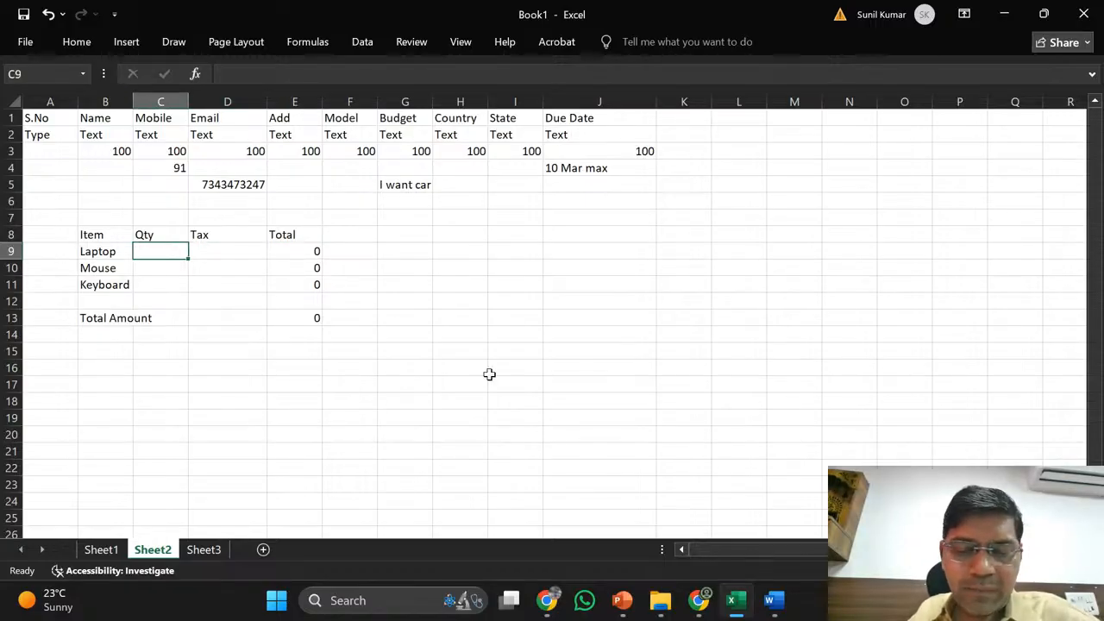
- Insert a Price column before Qty, headed Price in C8, and widen column B
left_click(166, 102)
right_click(169, 105)
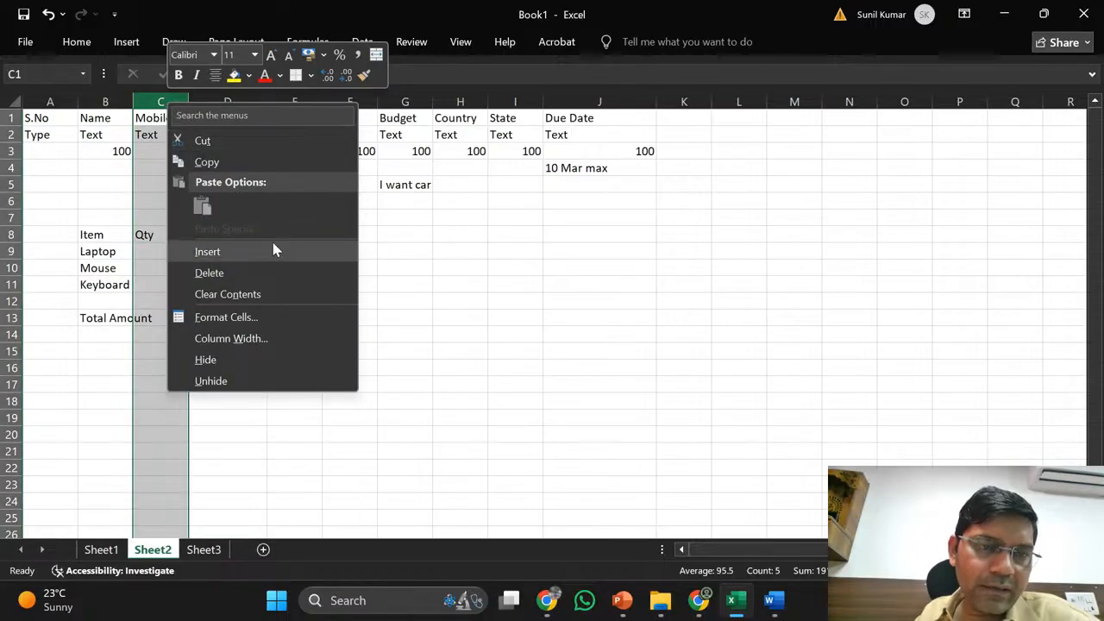
left_click(250, 252)
left_click(168, 232)
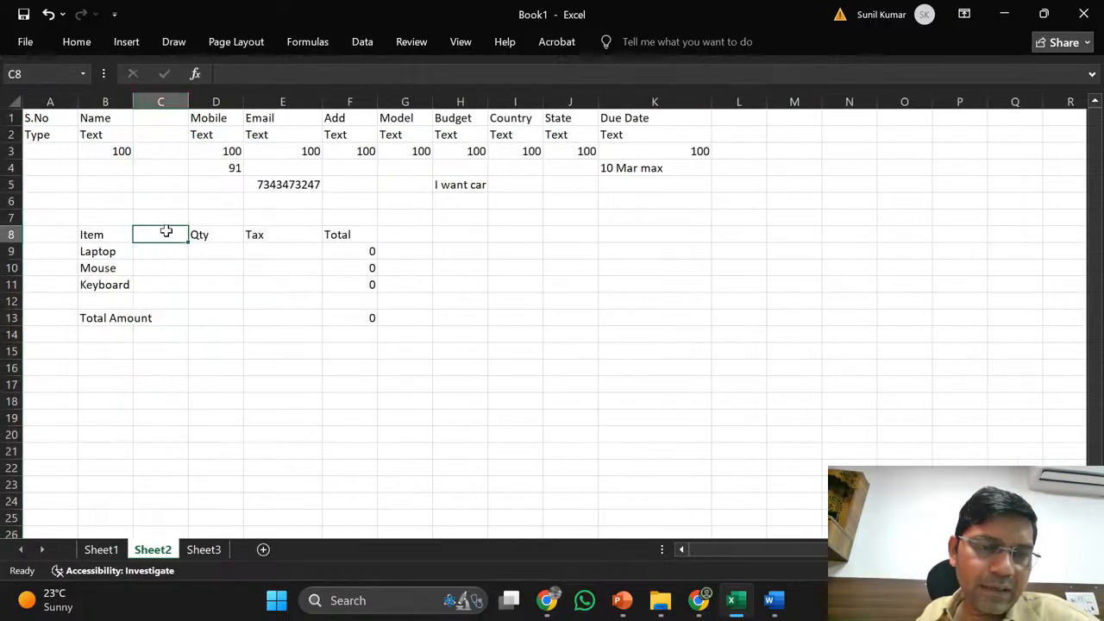
type("Price")
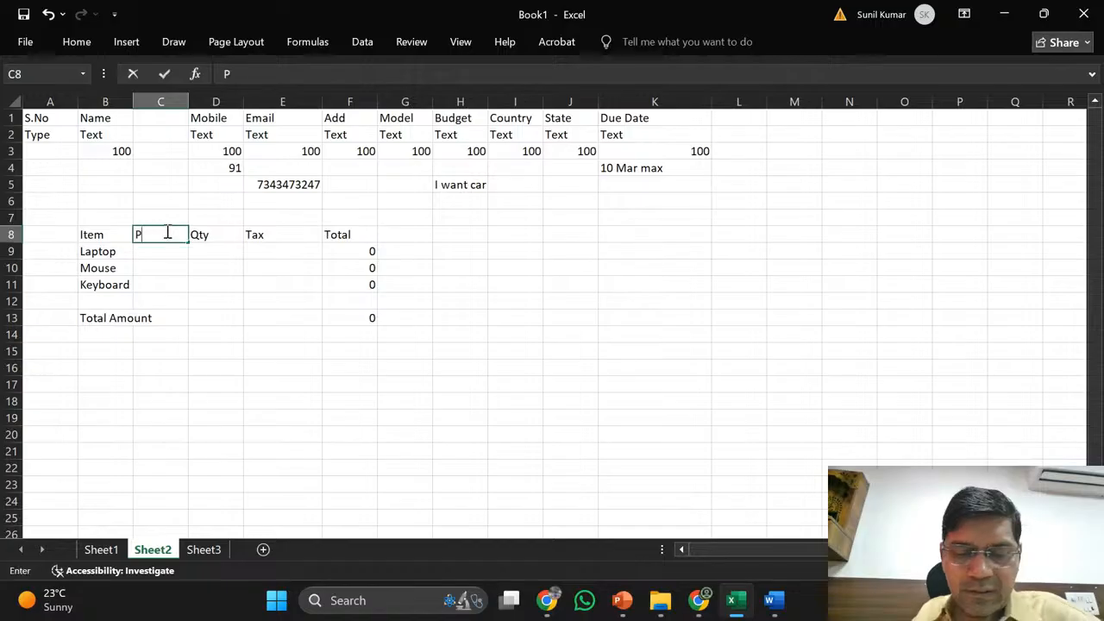
key("Return")
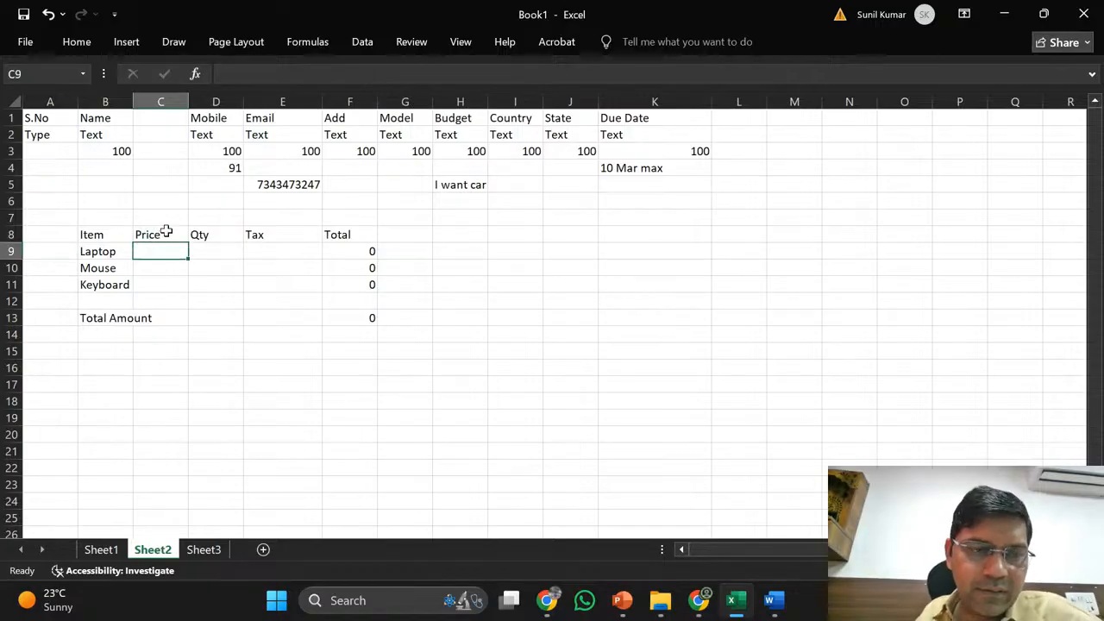
double_click(133, 102)
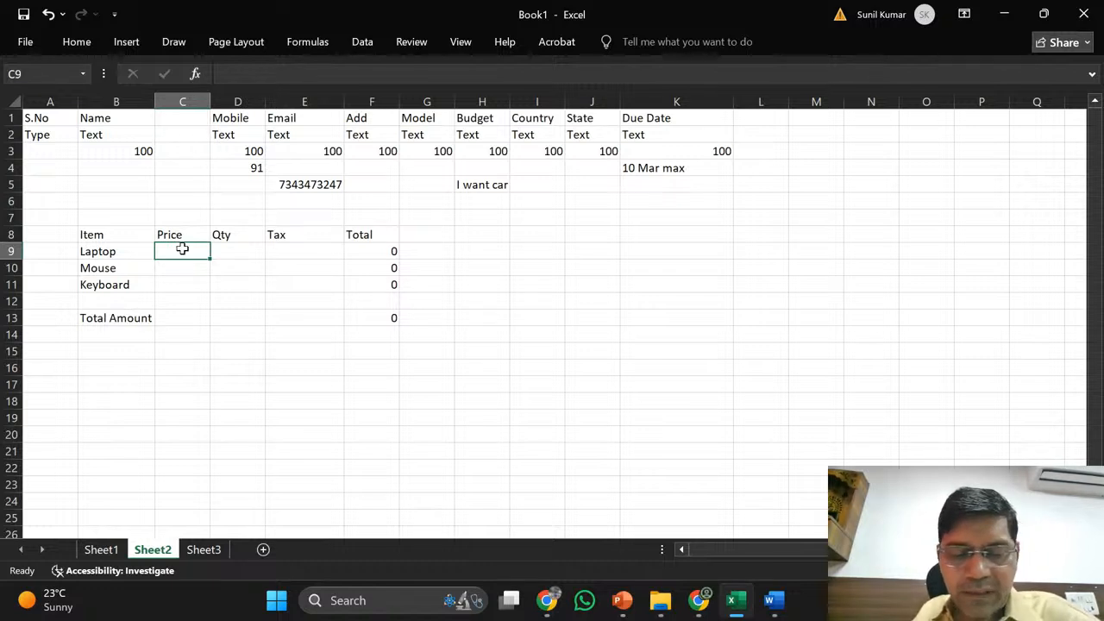
- Enter prices 80000, 500 and 800 for Laptop, Mouse and Keyboard
type("8")
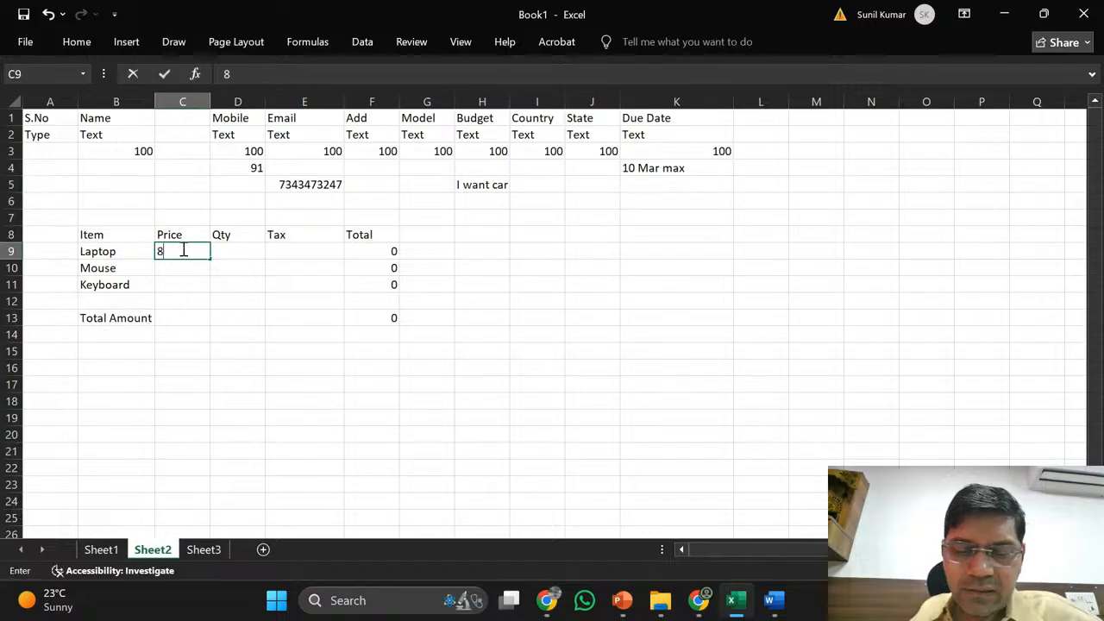
type("0000")
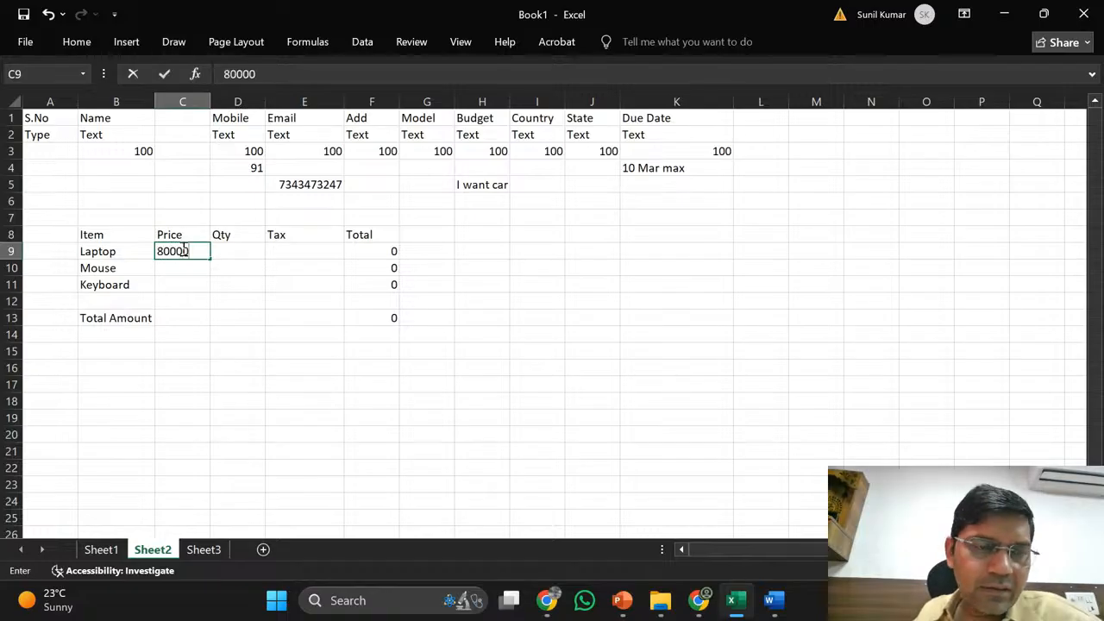
key("Return")
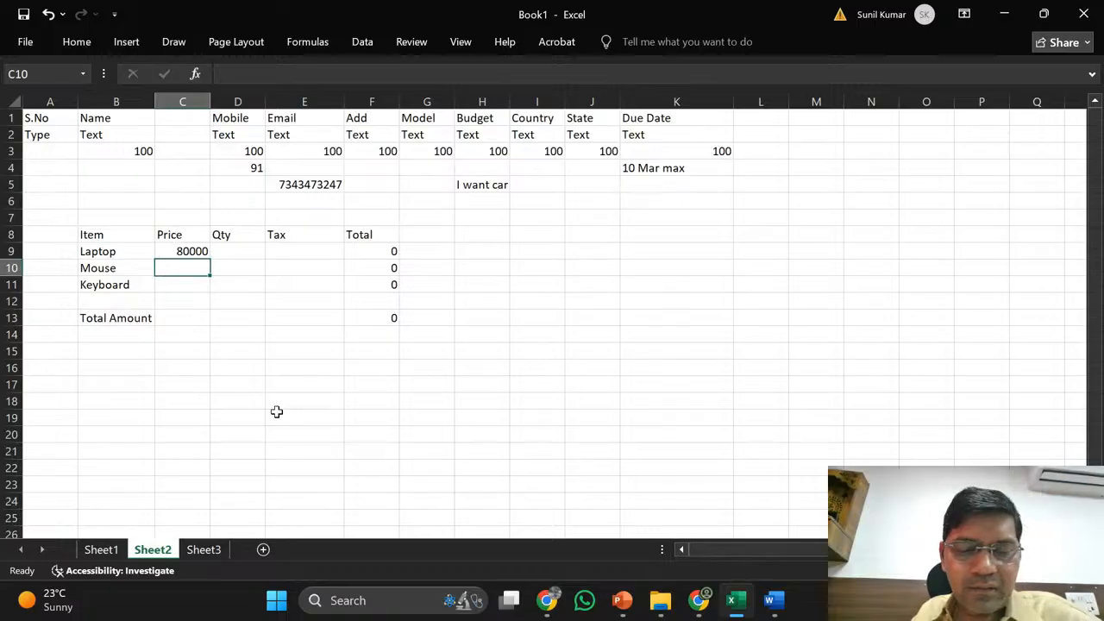
type("500")
key("Return")
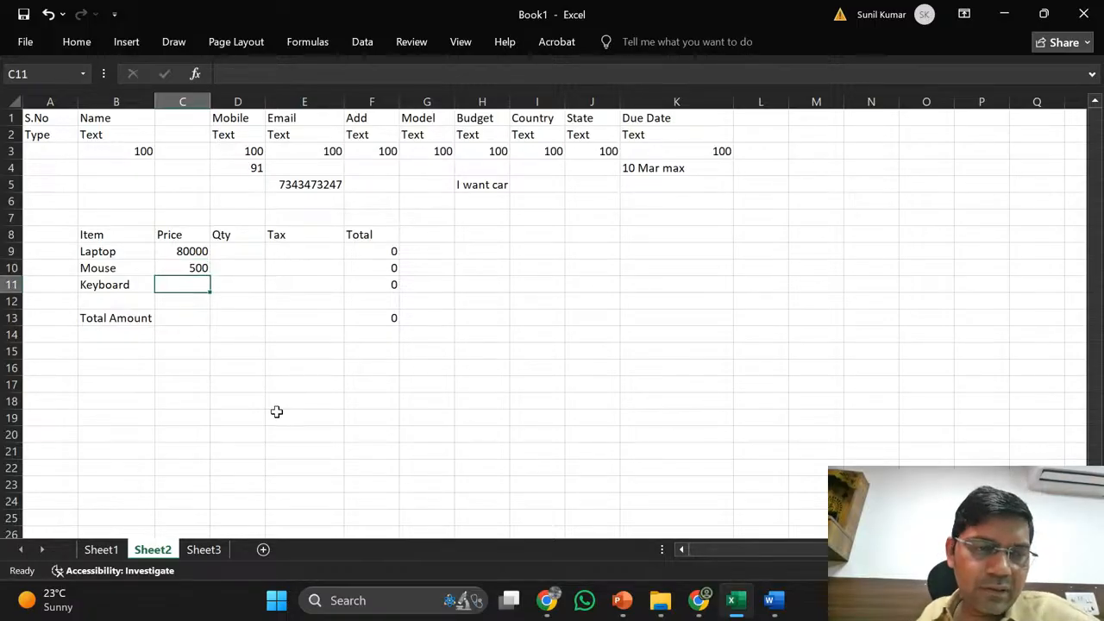
type("800")
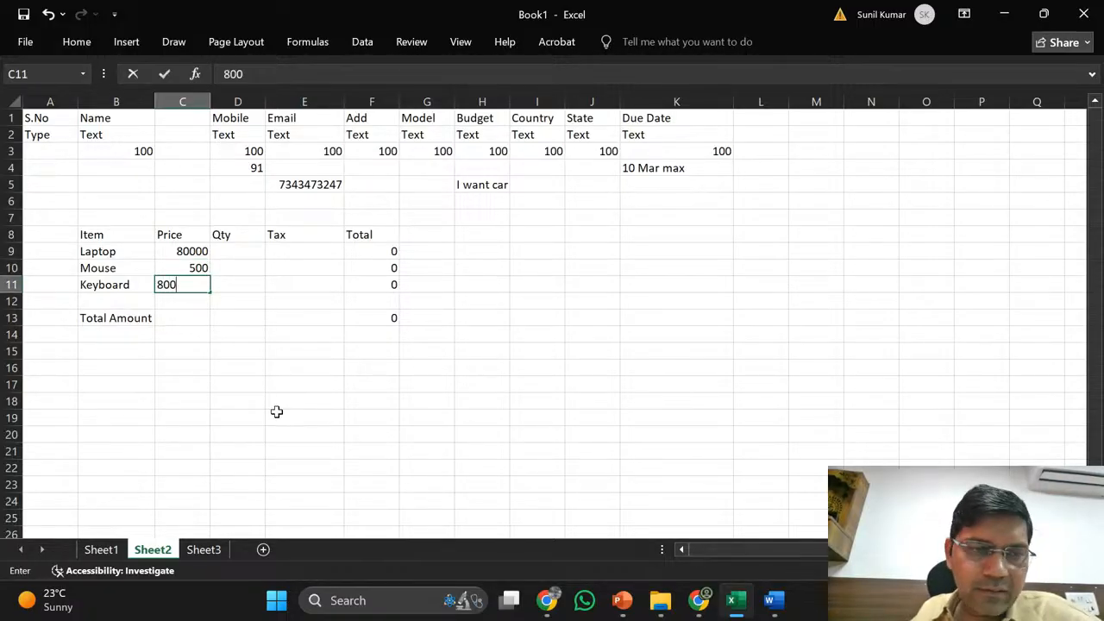
key("Return")
key("Up")
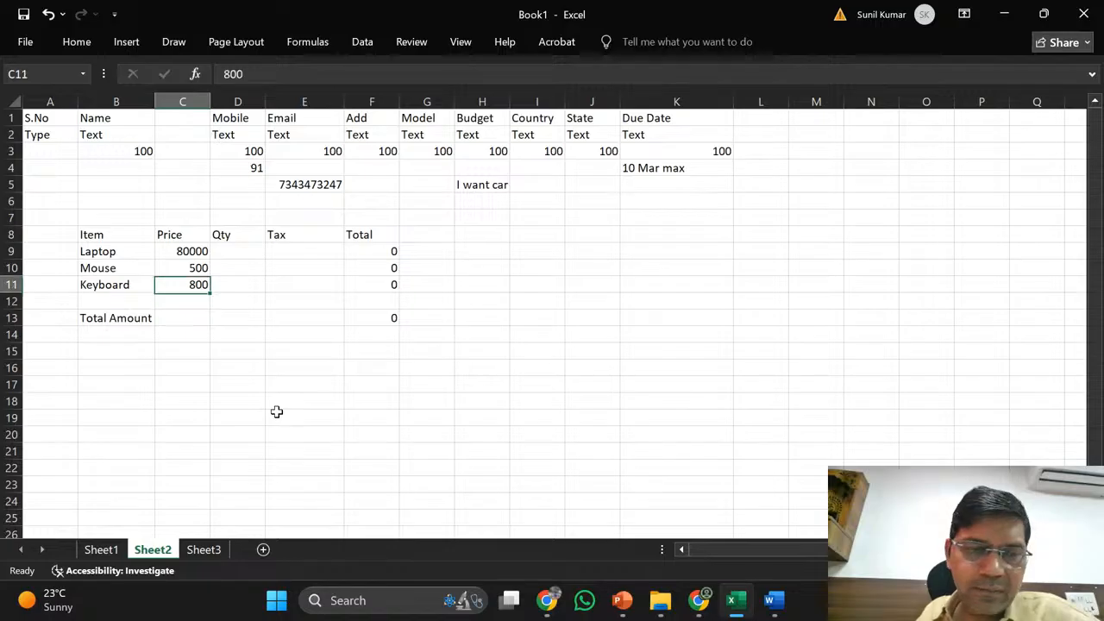
key("Up")
key("Up")
key("Right")
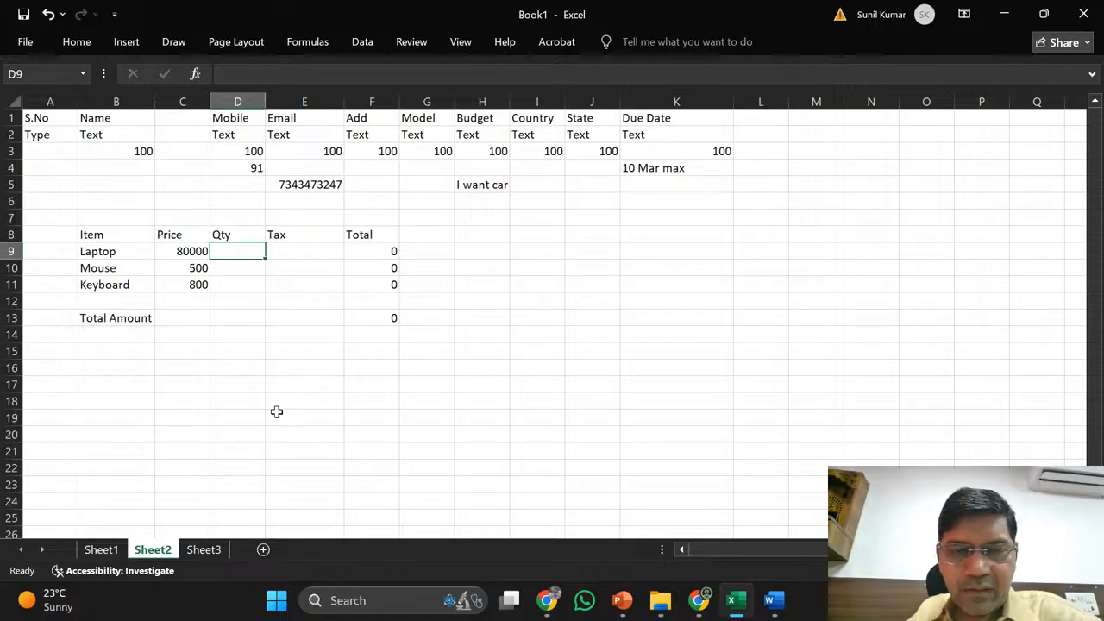
- Enter quantities 55, 55 and 5 in the Qty column
type("55")
key("Return")
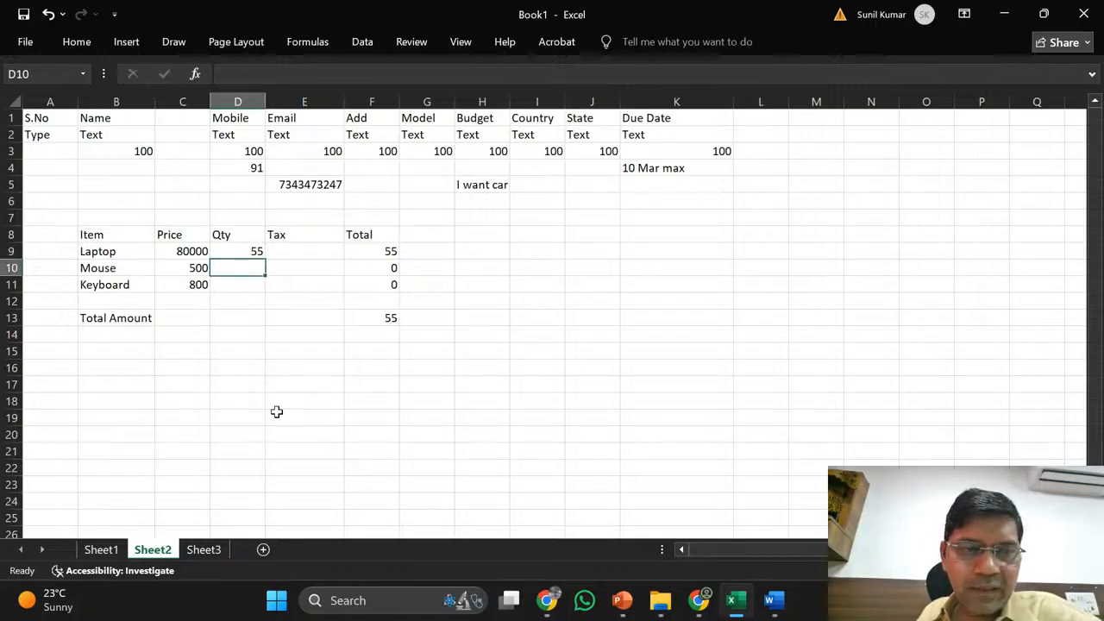
type("55")
key("Return")
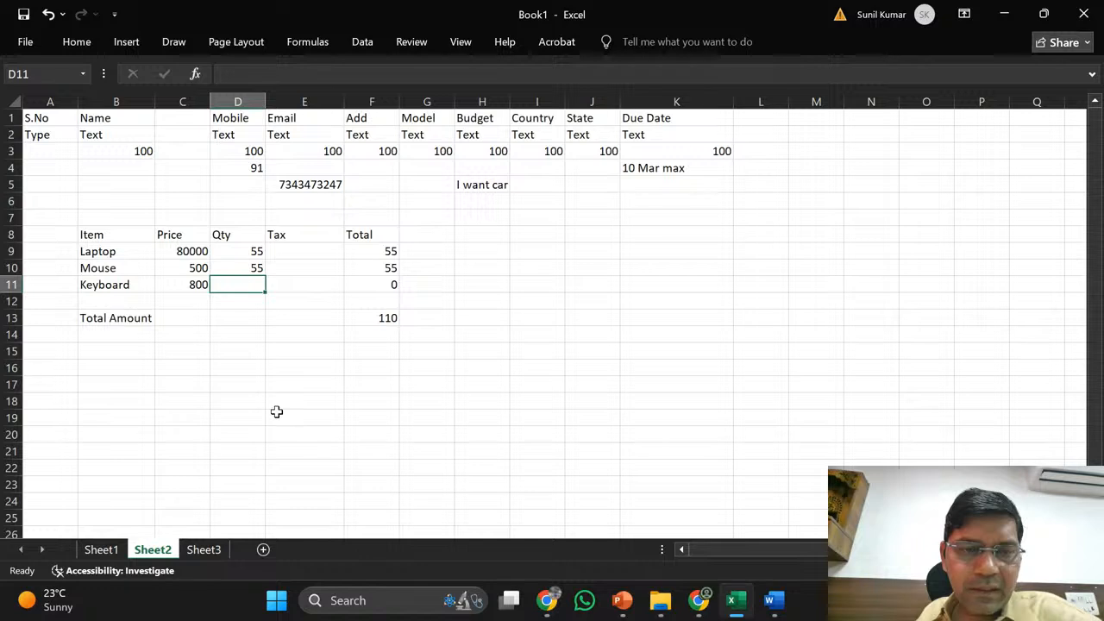
type("5")
key("Return")
key("Up")
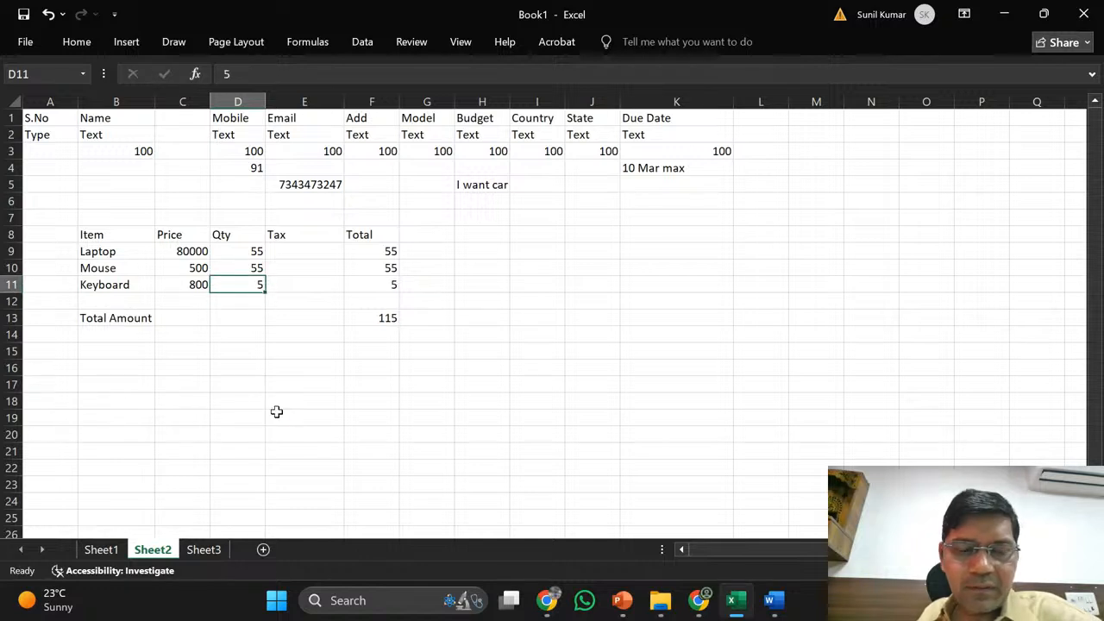
key("Up")
key("Up")
key("Right")
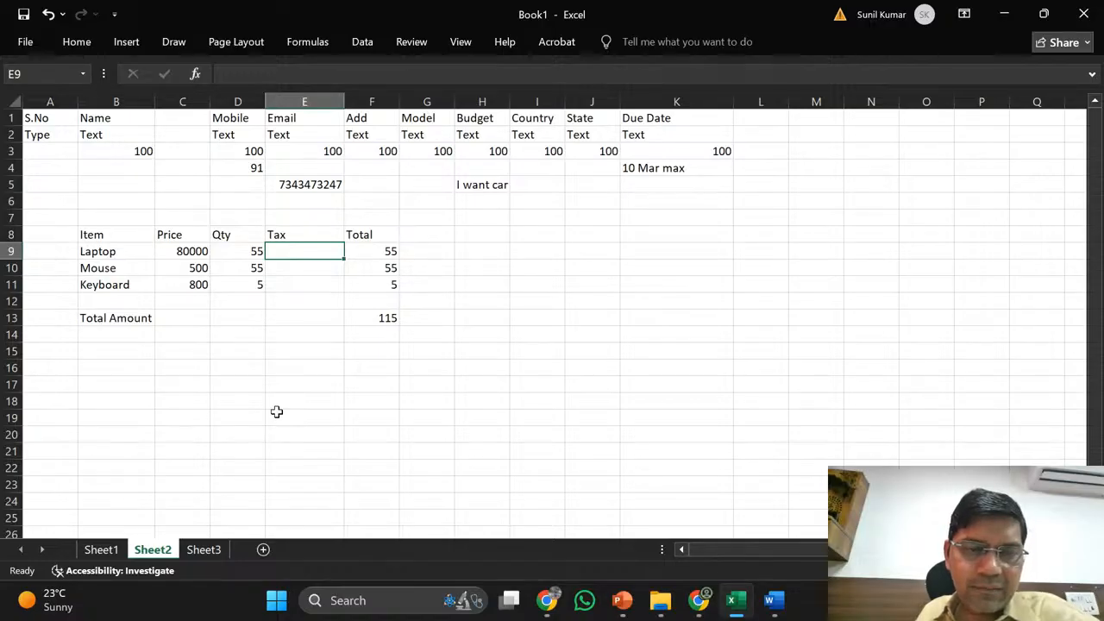
- Insert a Tax Per Item column before Tax and widen column E to fit it
left_click(335, 102)
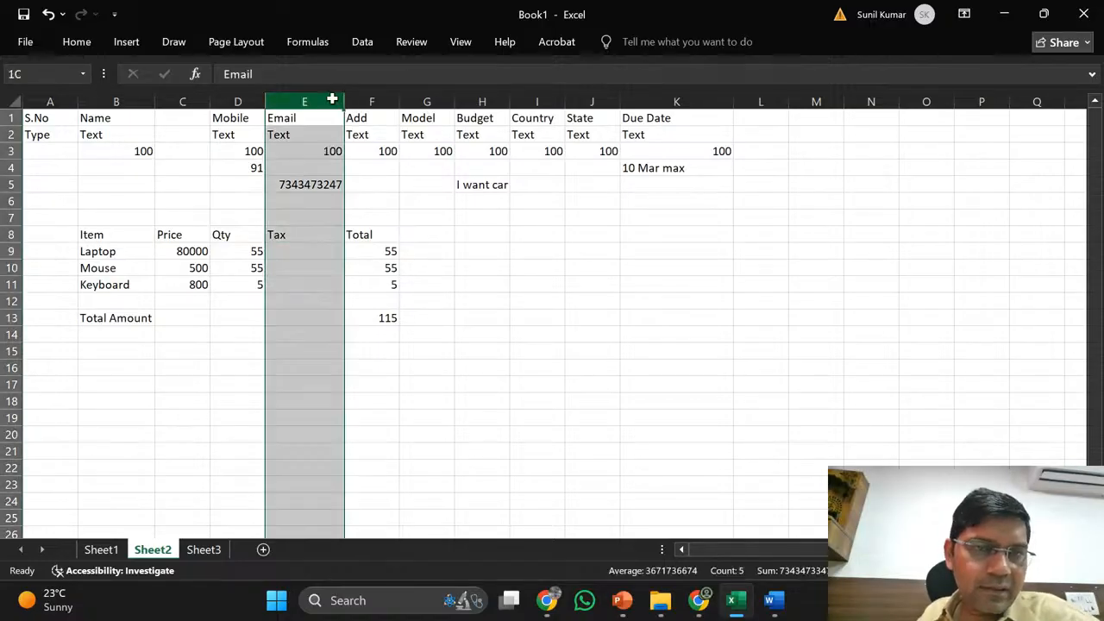
right_click(335, 103)
left_click(377, 248)
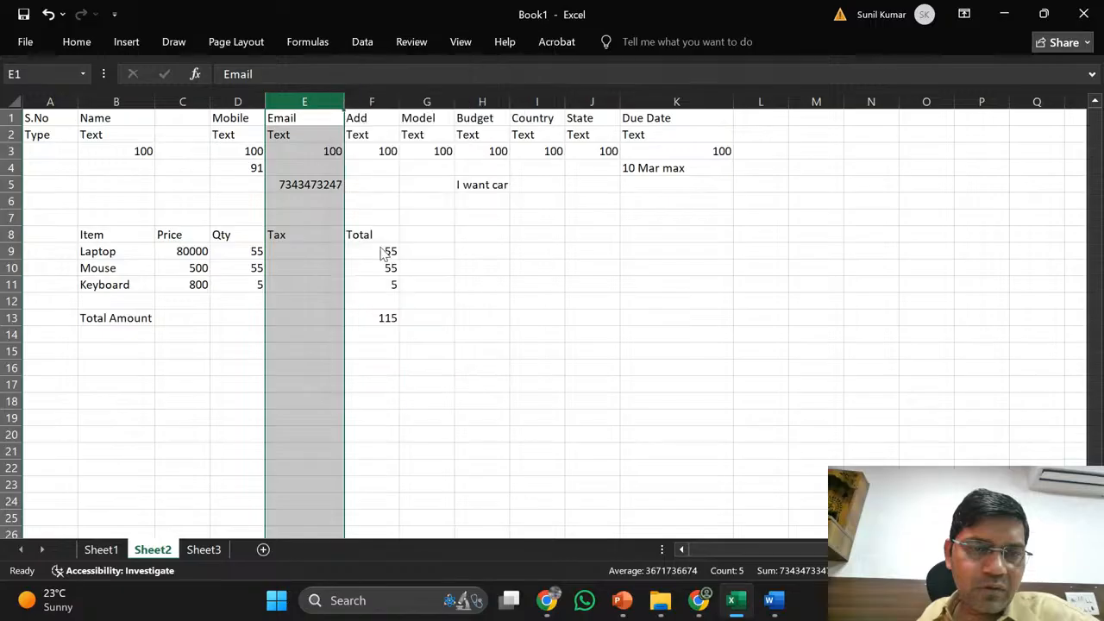
left_click(289, 239)
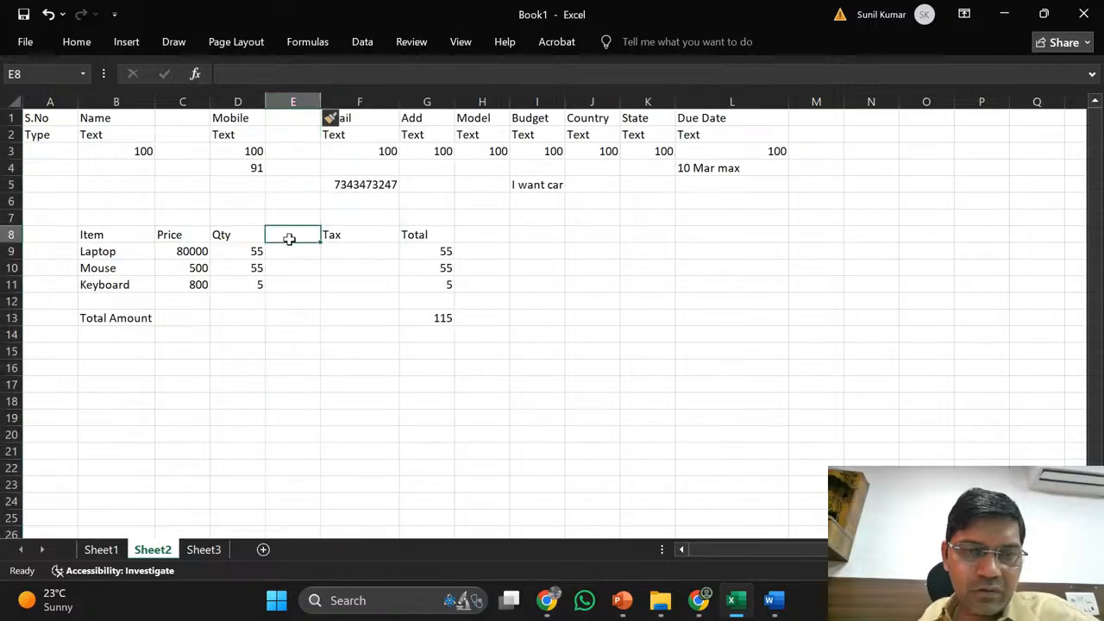
type("T")
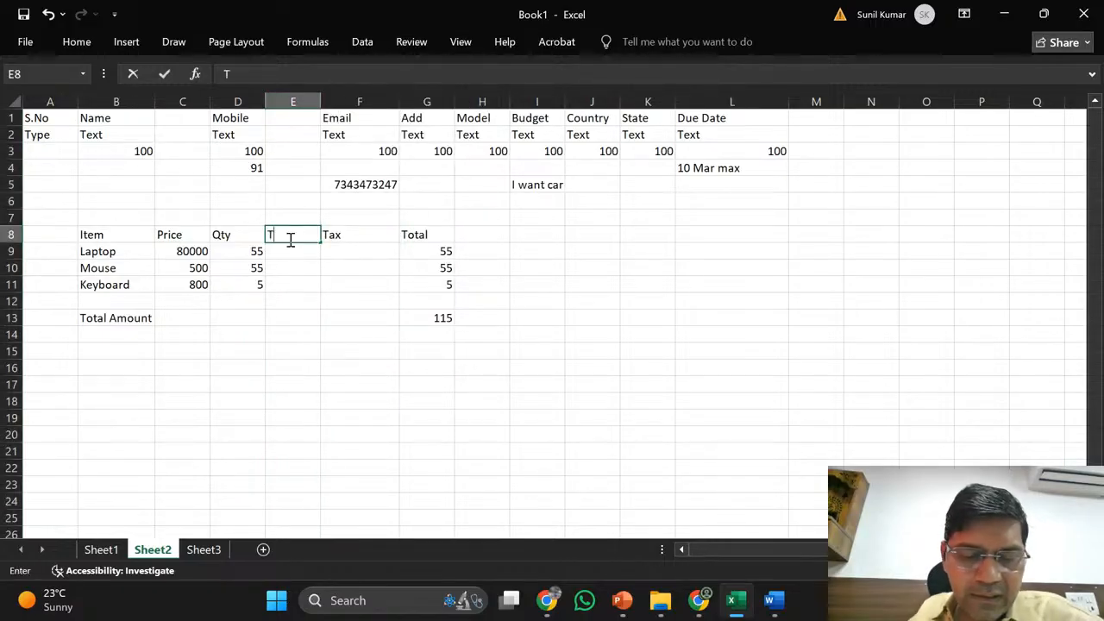
type("ax Pe")
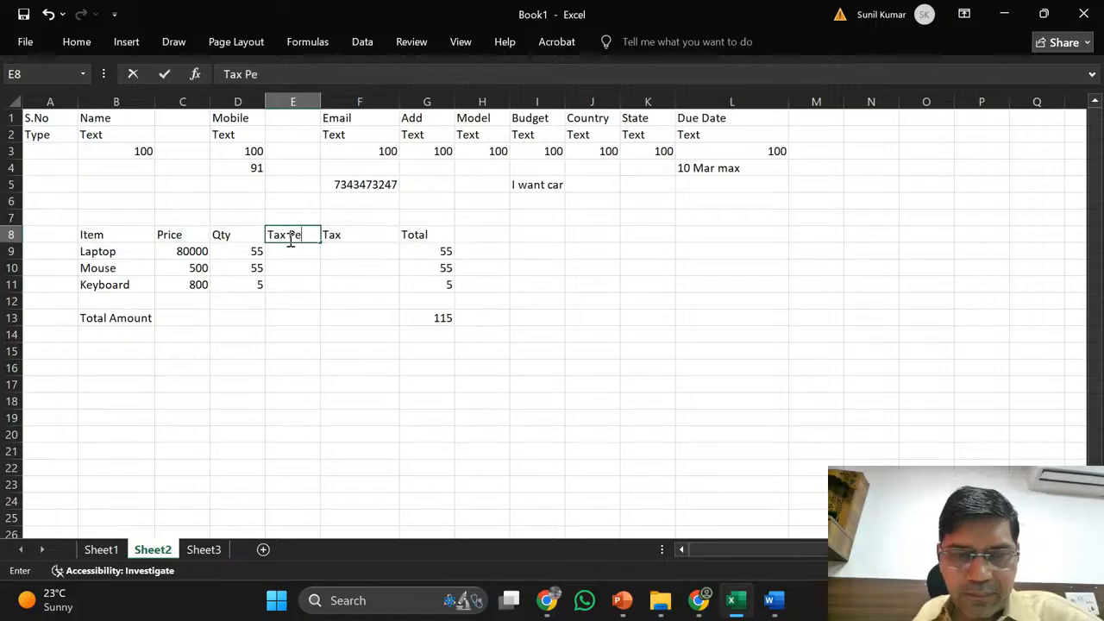
type("r Item")
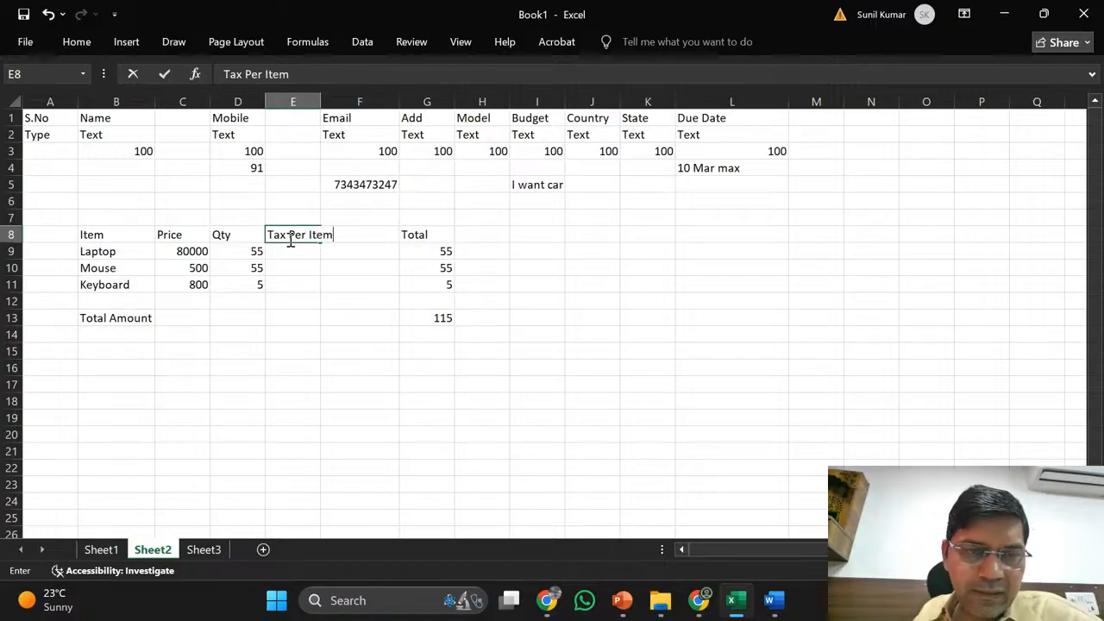
key("Return")
double_click(320, 102)
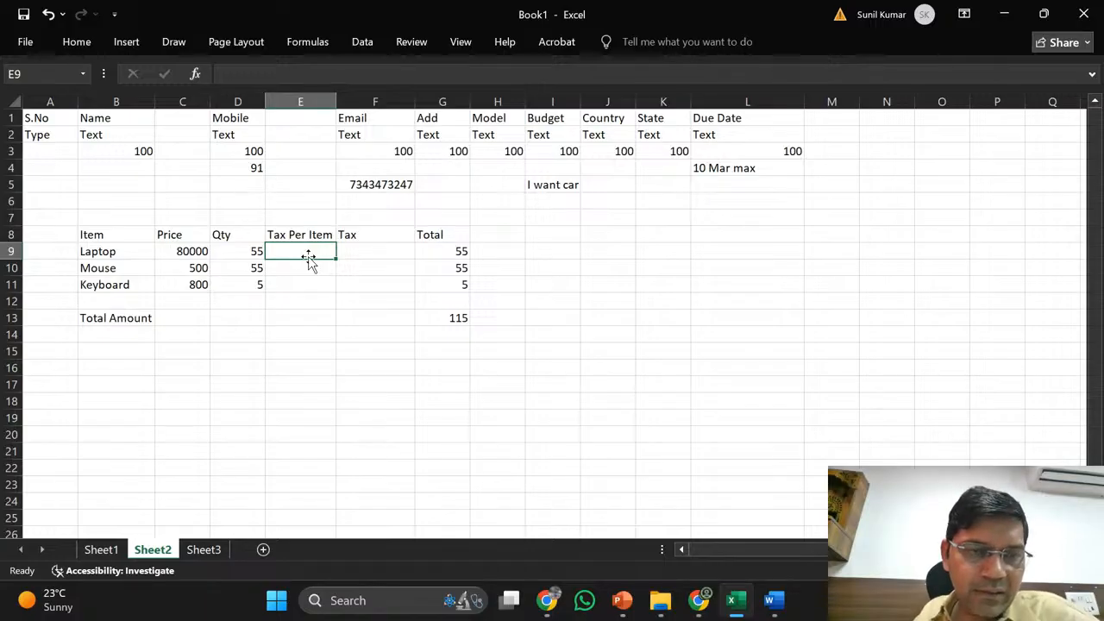
- Enter tax per item values 7200, 90 and 72 for Laptop, Mouse and Keyboard
left_click(197, 251)
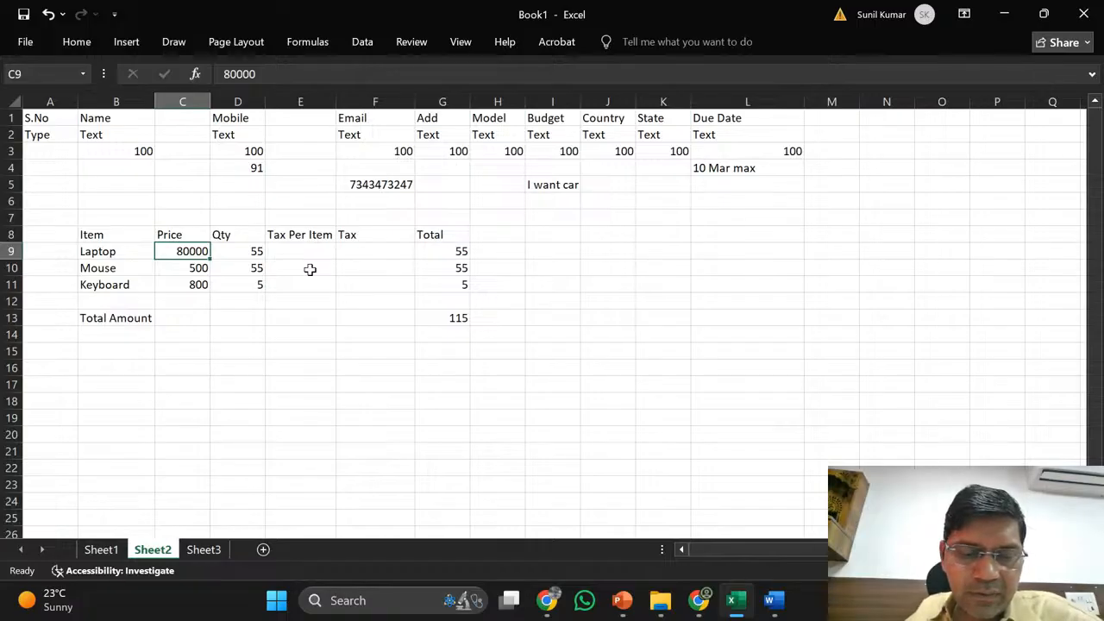
type("72")
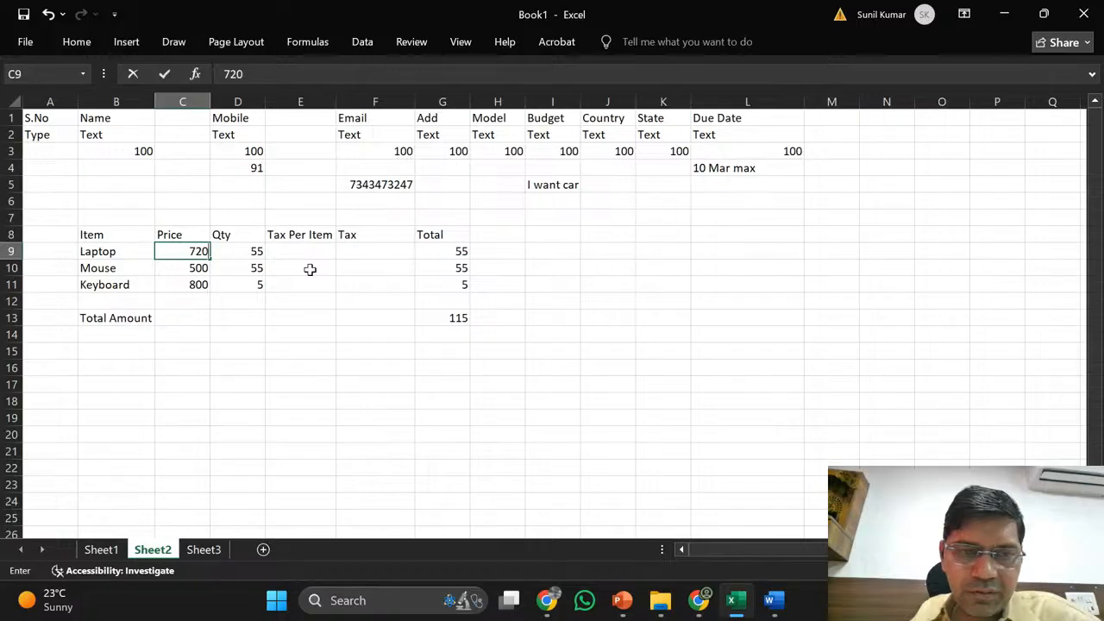
type("0")
key("ctrl+z")
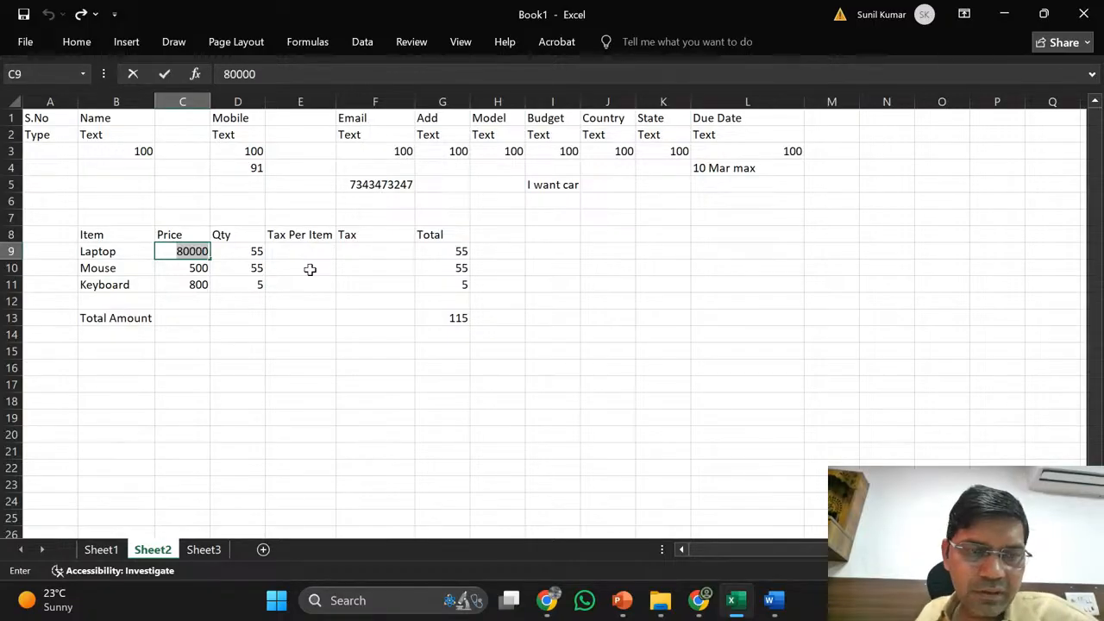
key("Tab")
key("Tab")
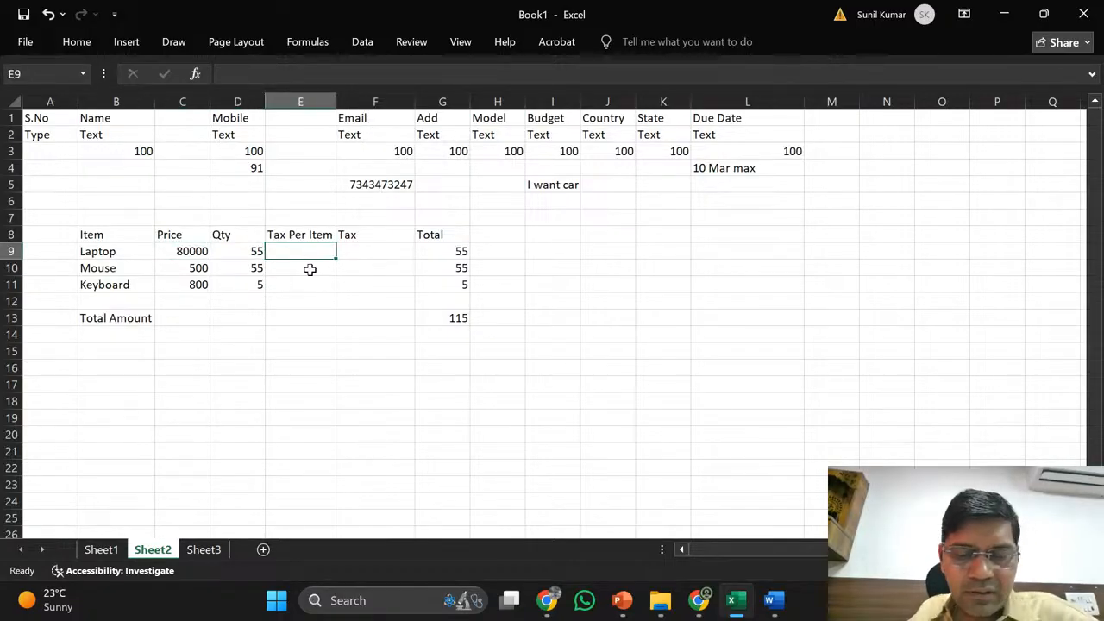
type("7200")
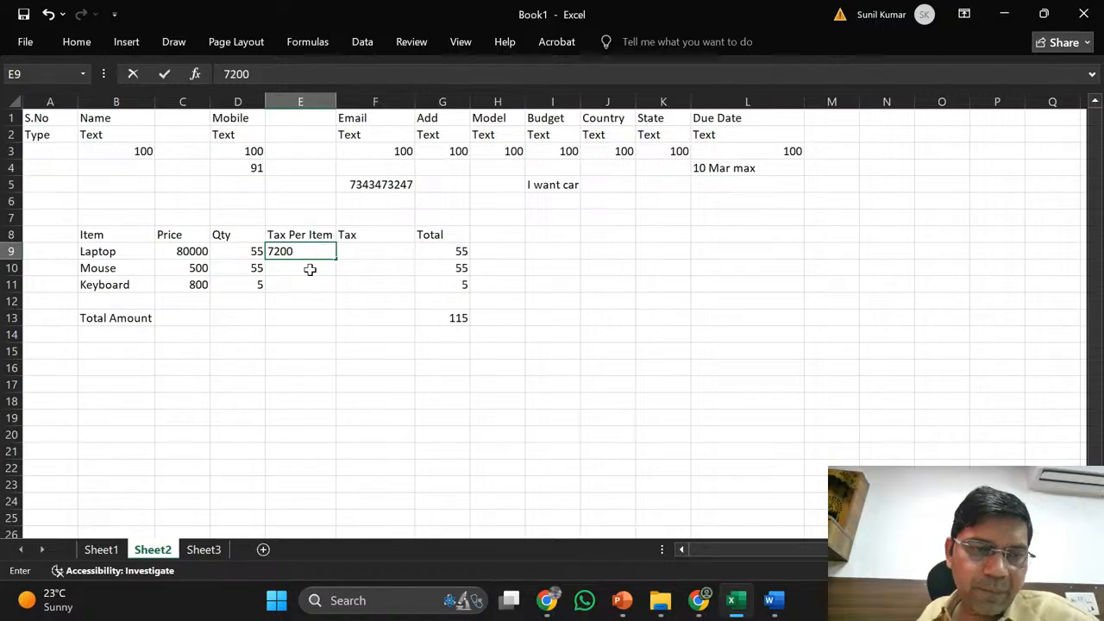
left_click(310, 269)
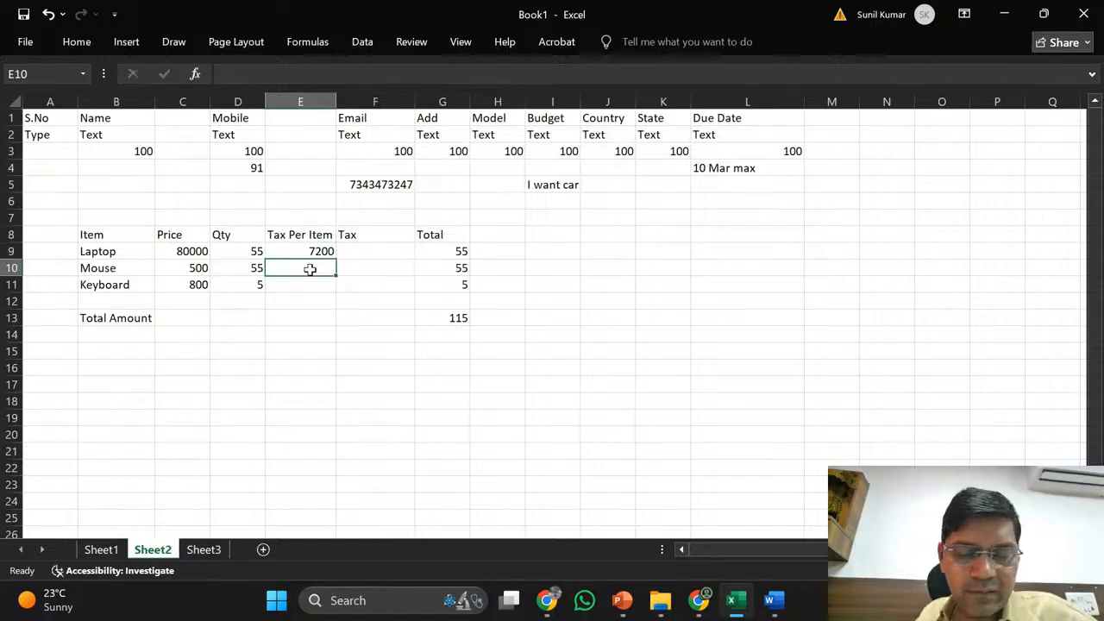
type("9")
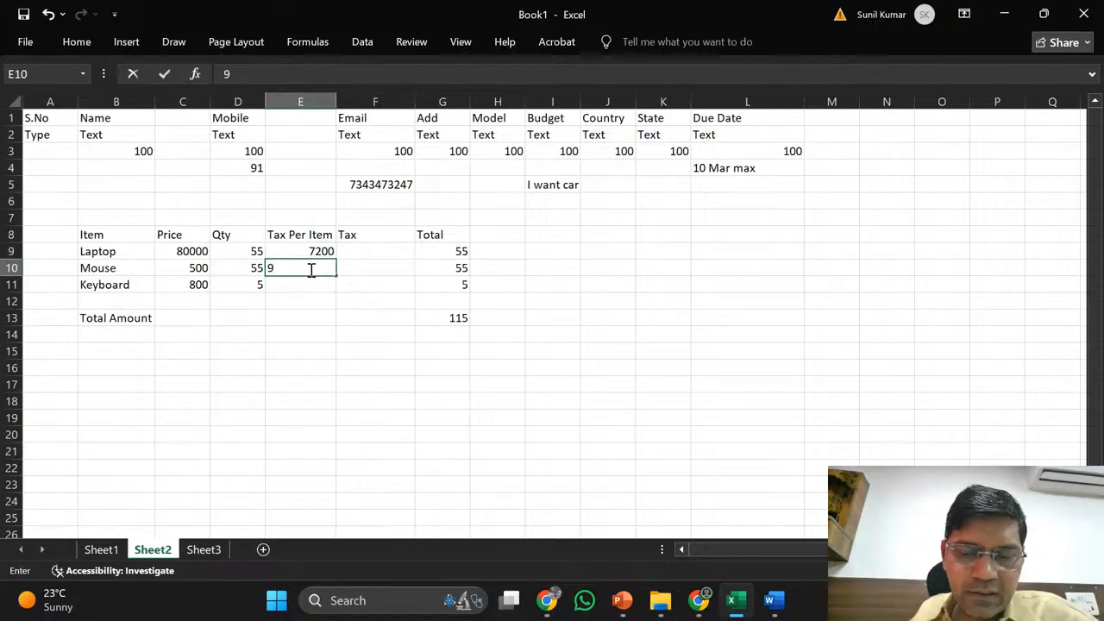
type("0")
key("Return")
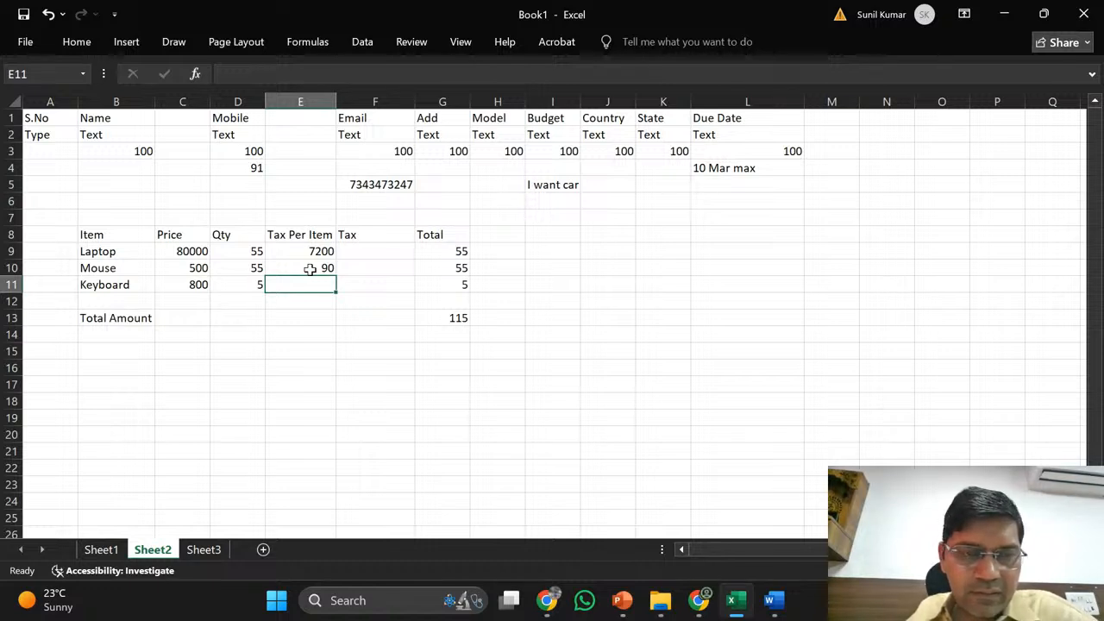
type("72")
key("Tab")
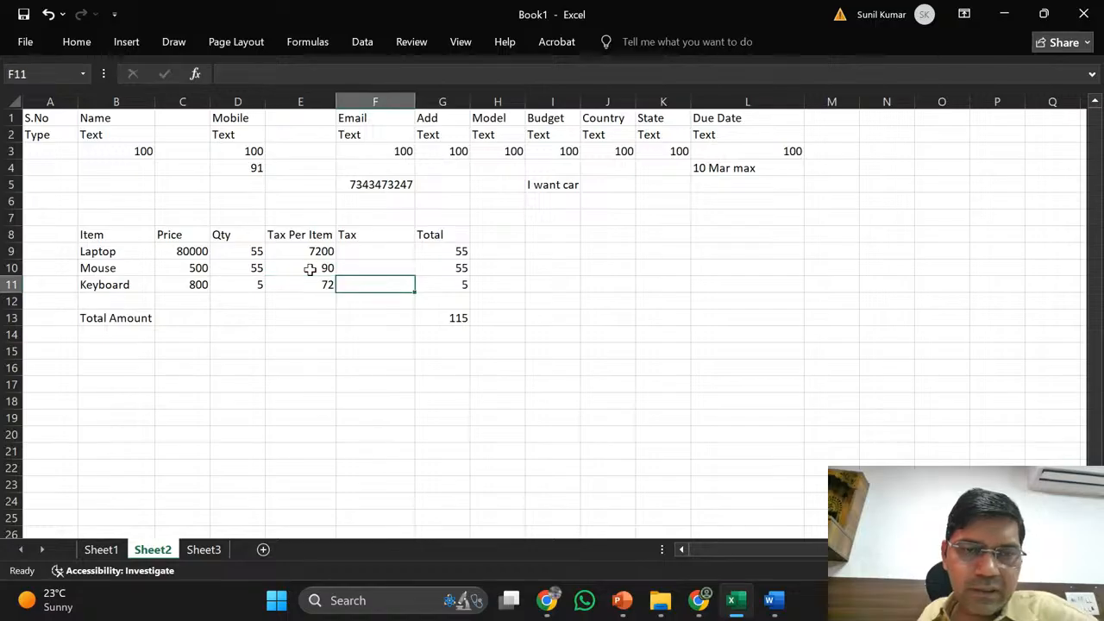
key("Up")
key("Up")
key("Up")
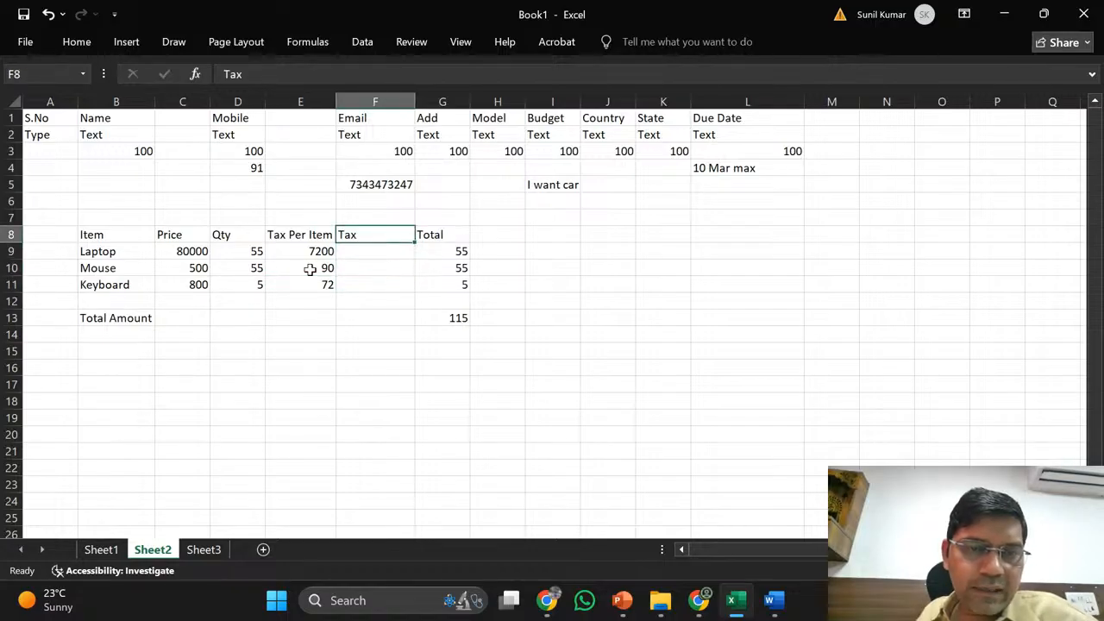
- Rename the Tax header to Total Tax and enter =D9*E9 in F9
left_click(226, 73)
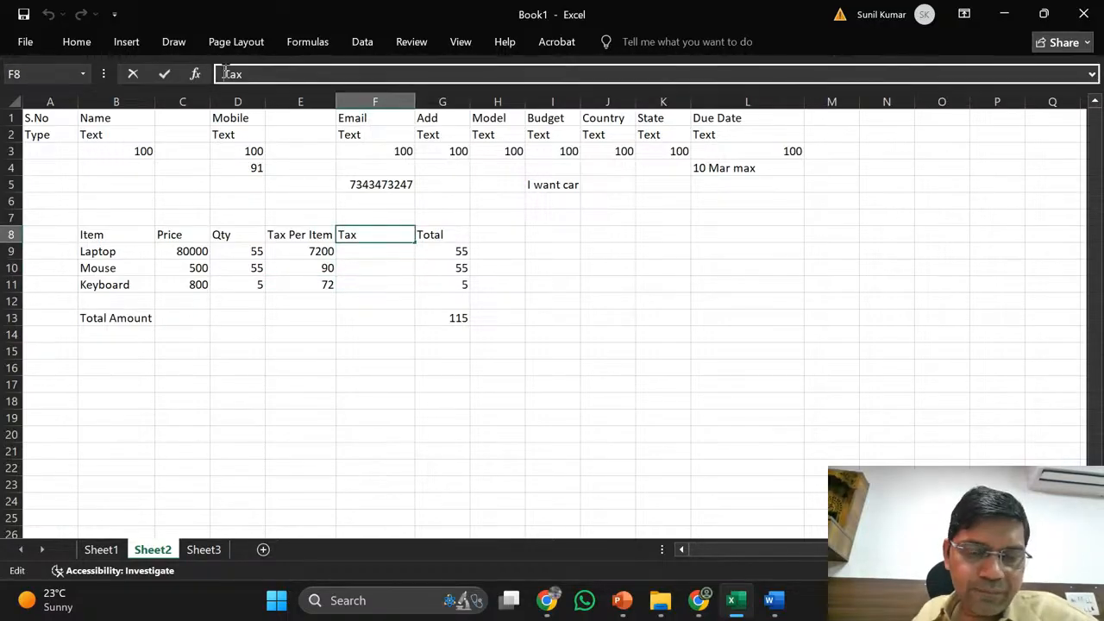
type("Total")
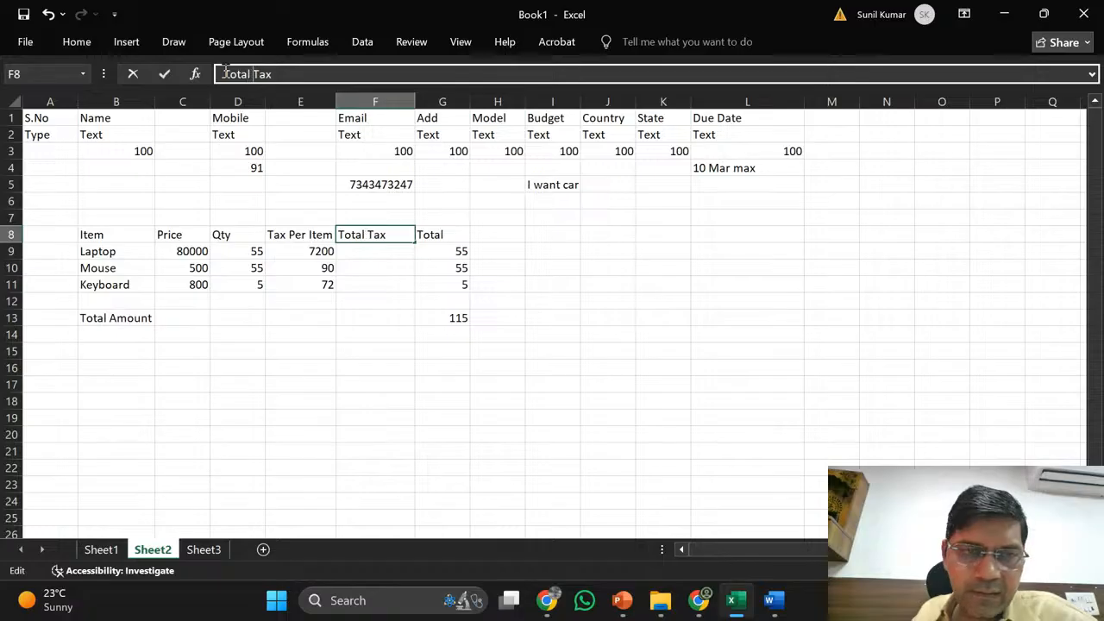
key("Return")
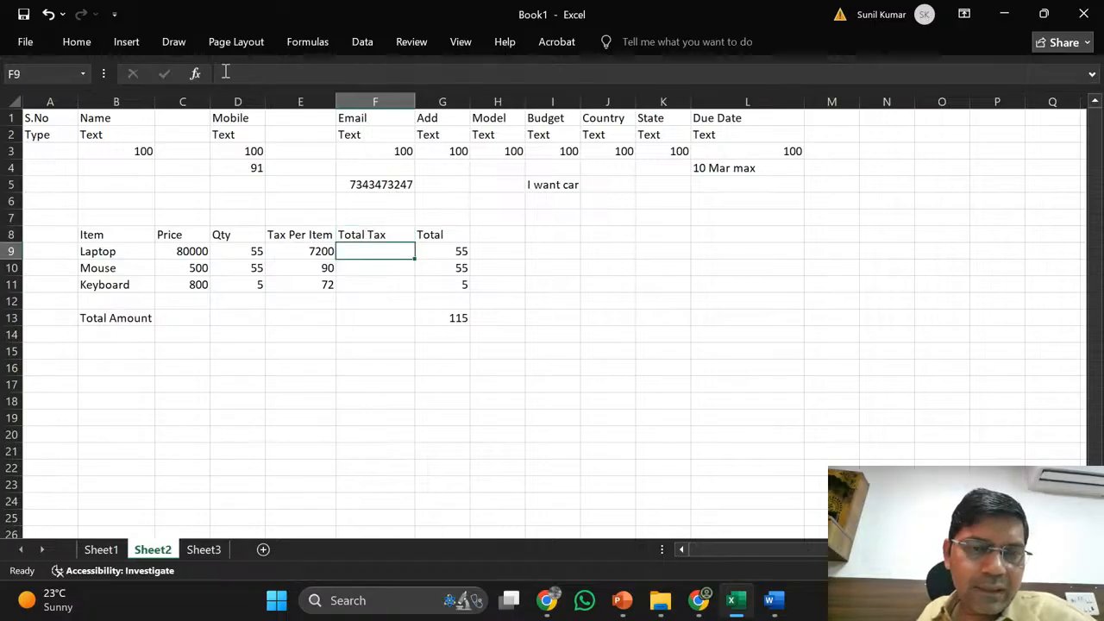
type("=")
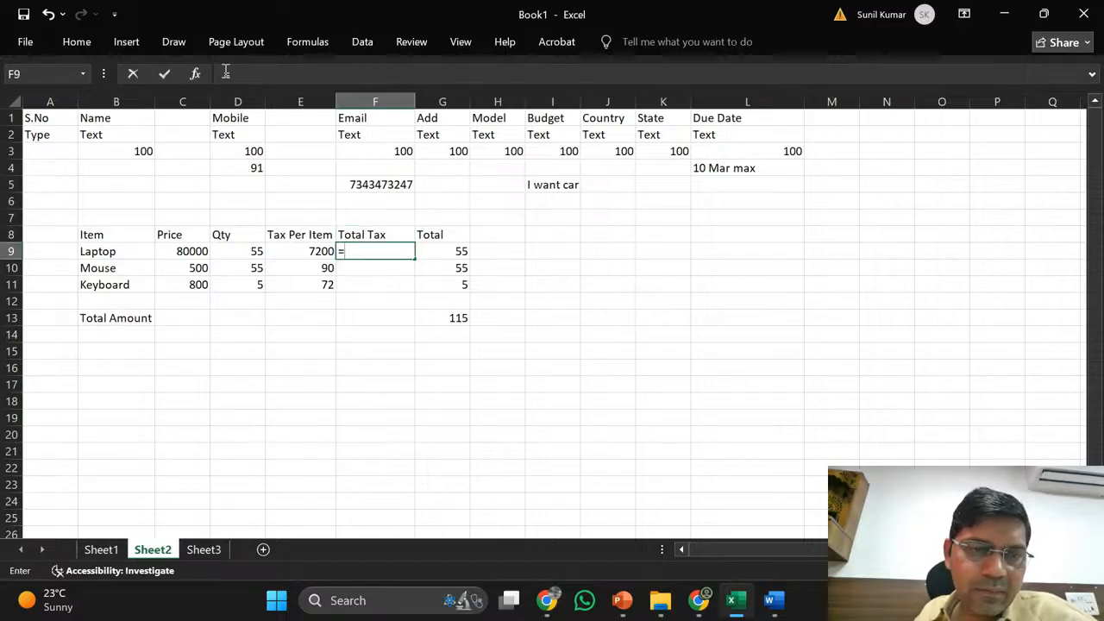
left_click(241, 251)
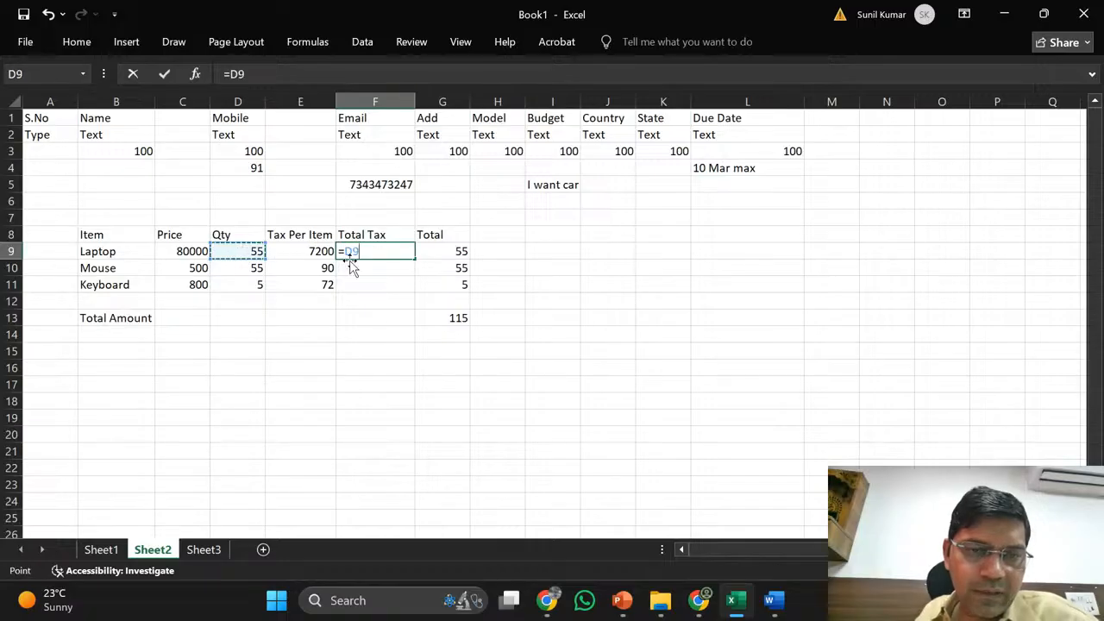
type("*")
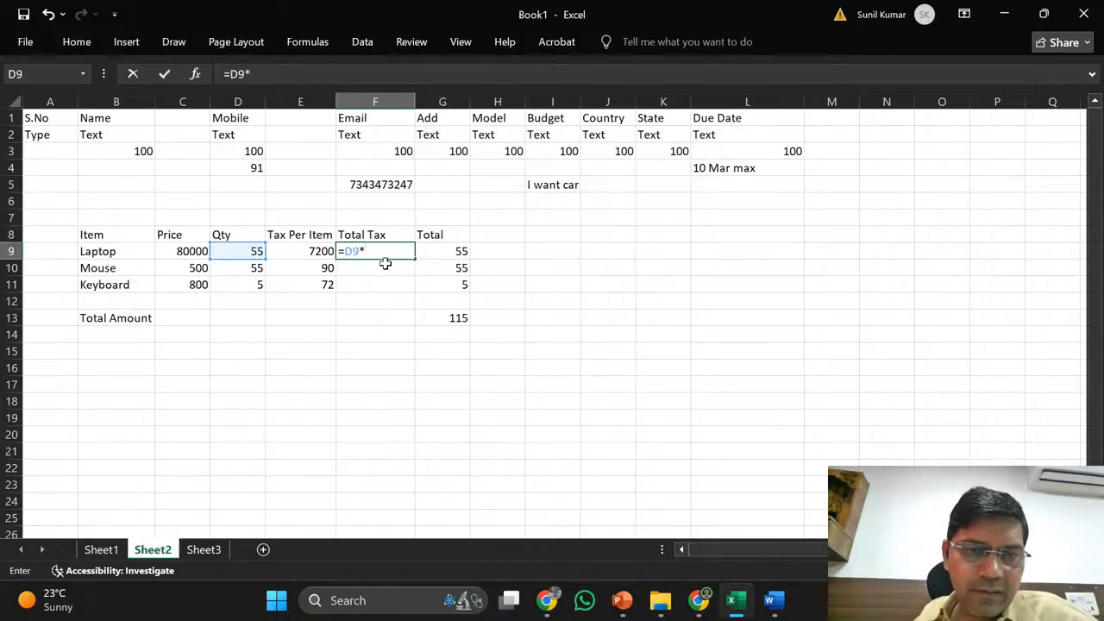
left_click(312, 251)
key("Return")
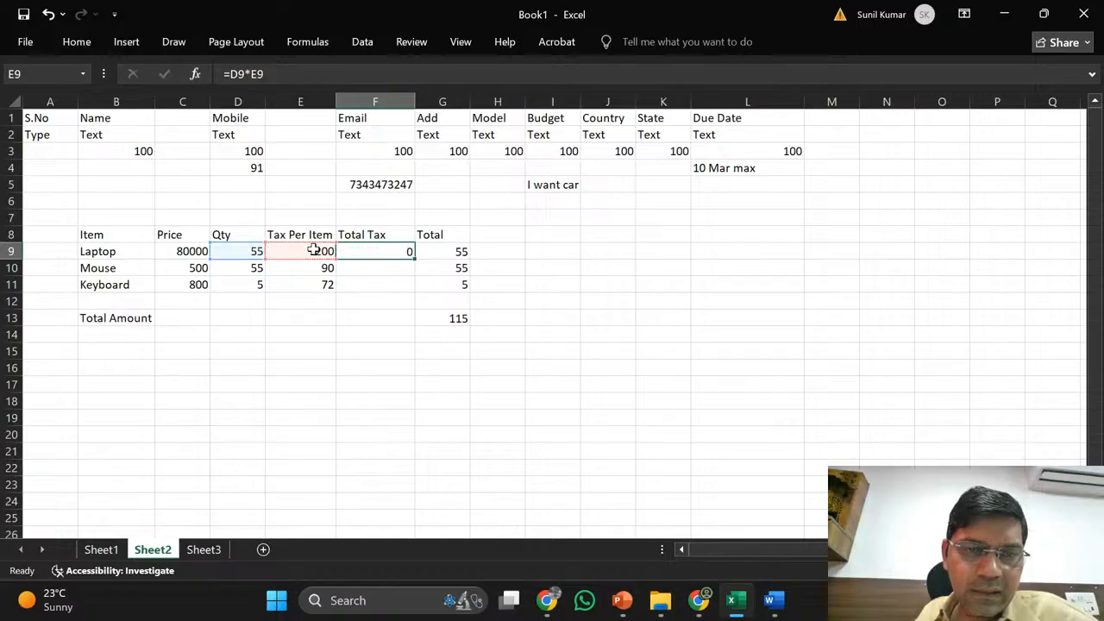
- Copy the Total Tax formula into F10:F11, giving 4950 and 360
key("Up")
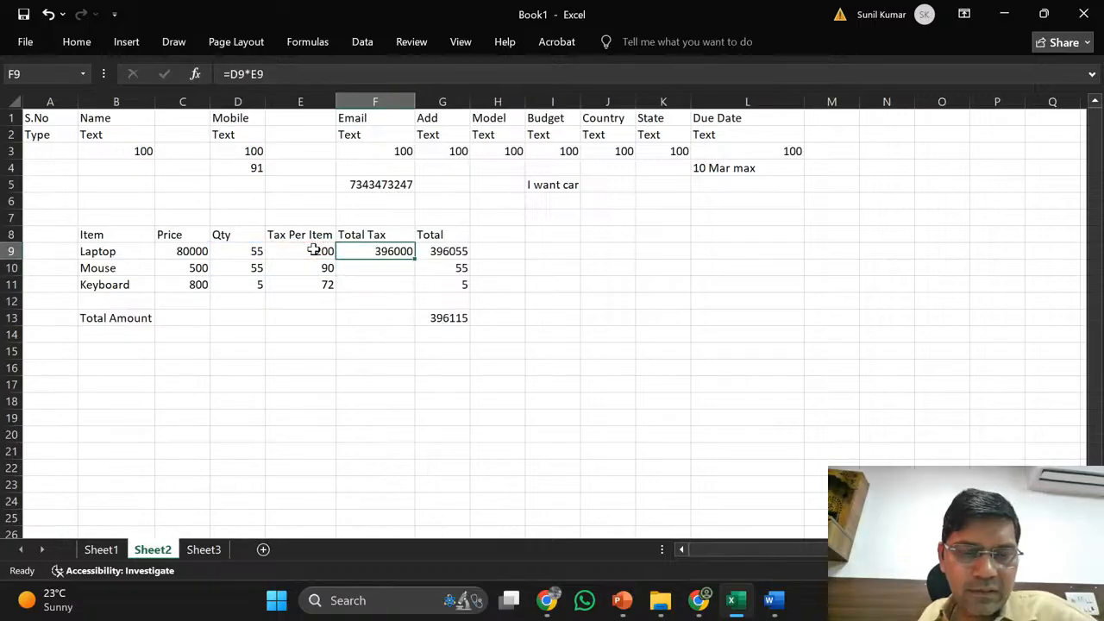
key("ctrl+c")
key("Down")
key("shift+Down")
key("ctrl+v")
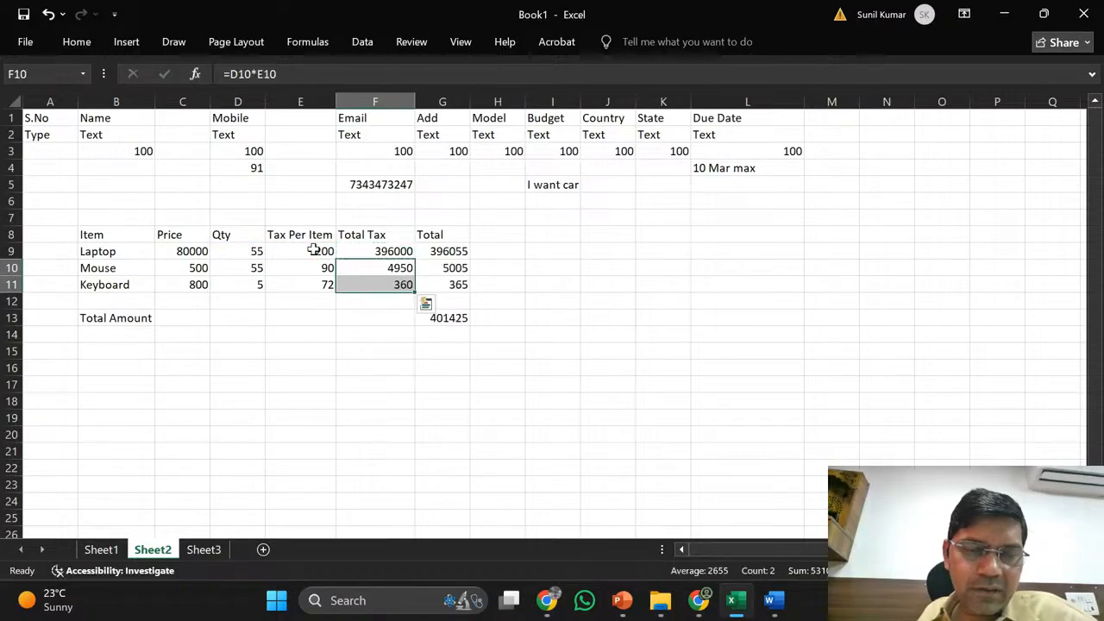
key("Down")
key("Up")
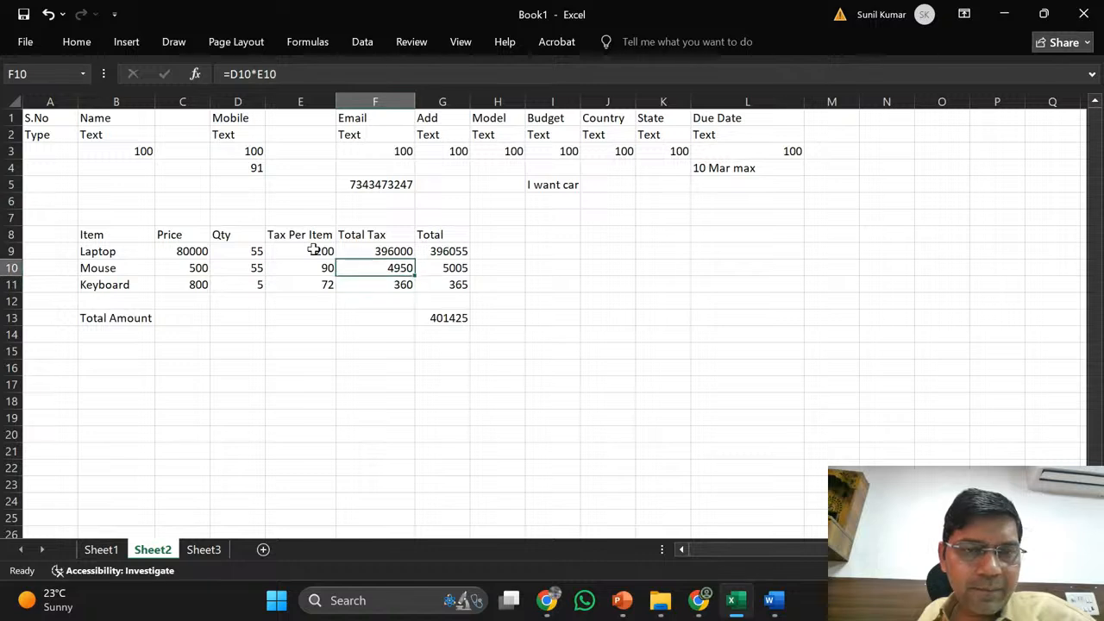
key("Down")
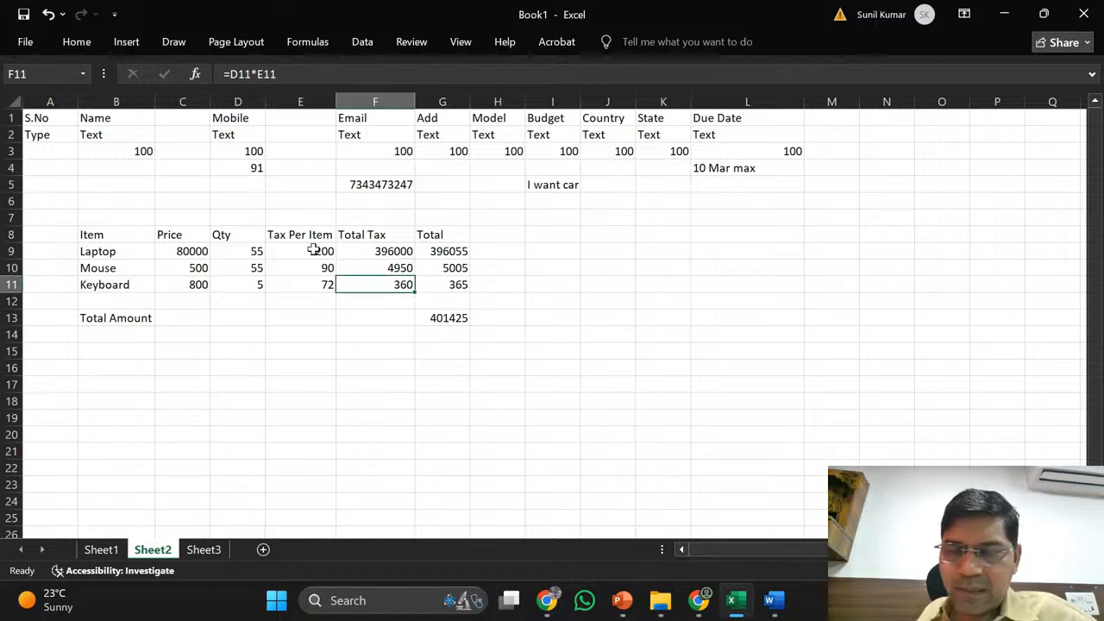
key("Left")
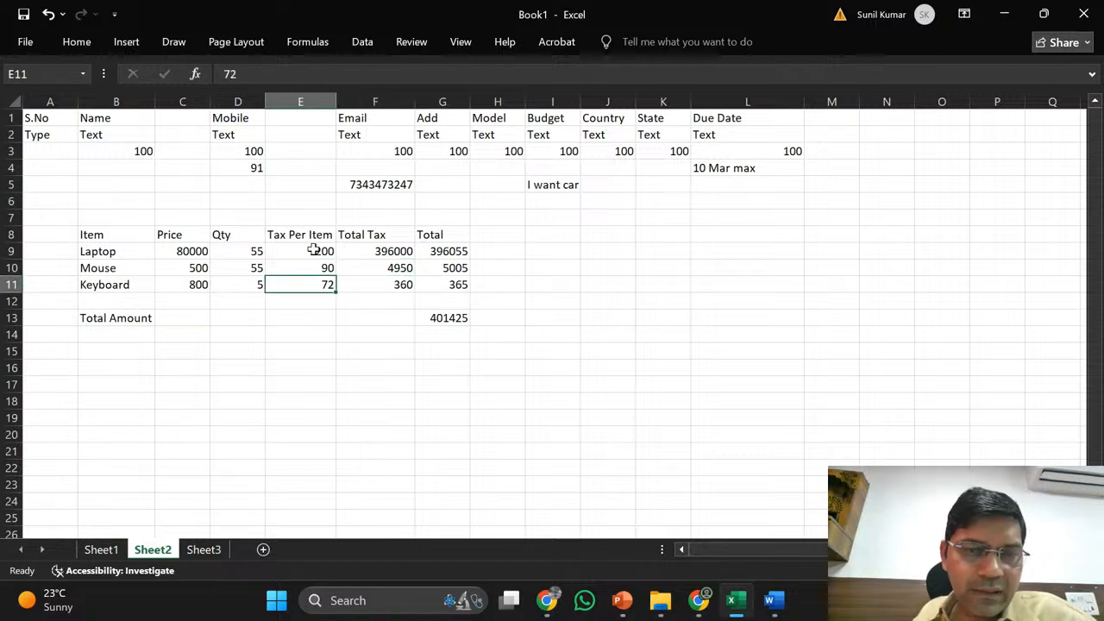
- Change the Laptop Total in G9 to =(D9*C9)+F9
left_click(394, 251)
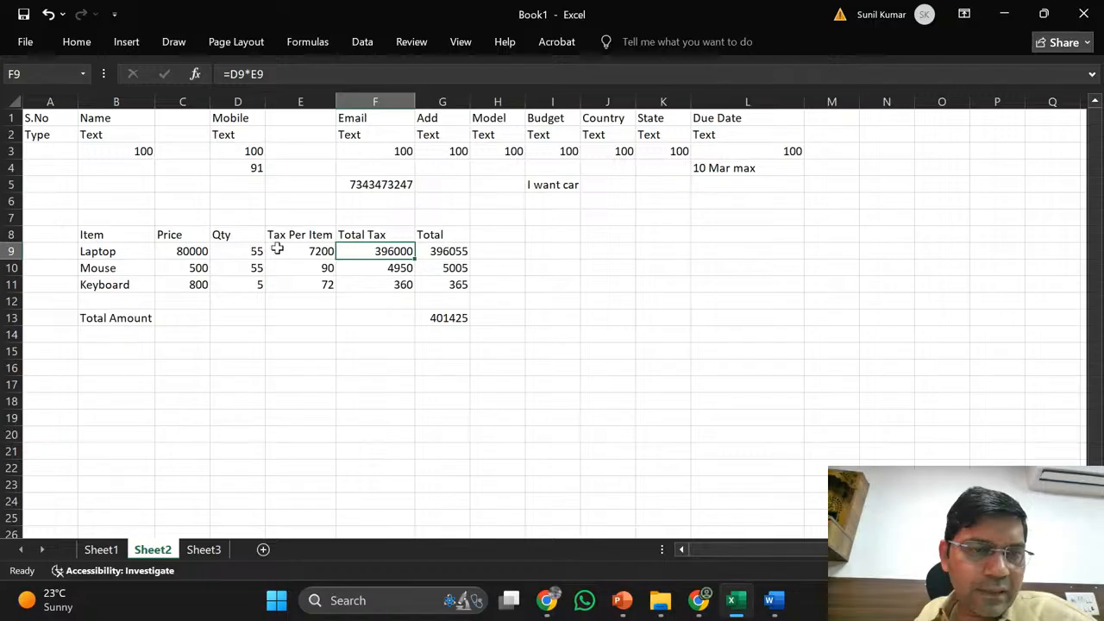
left_click(194, 251)
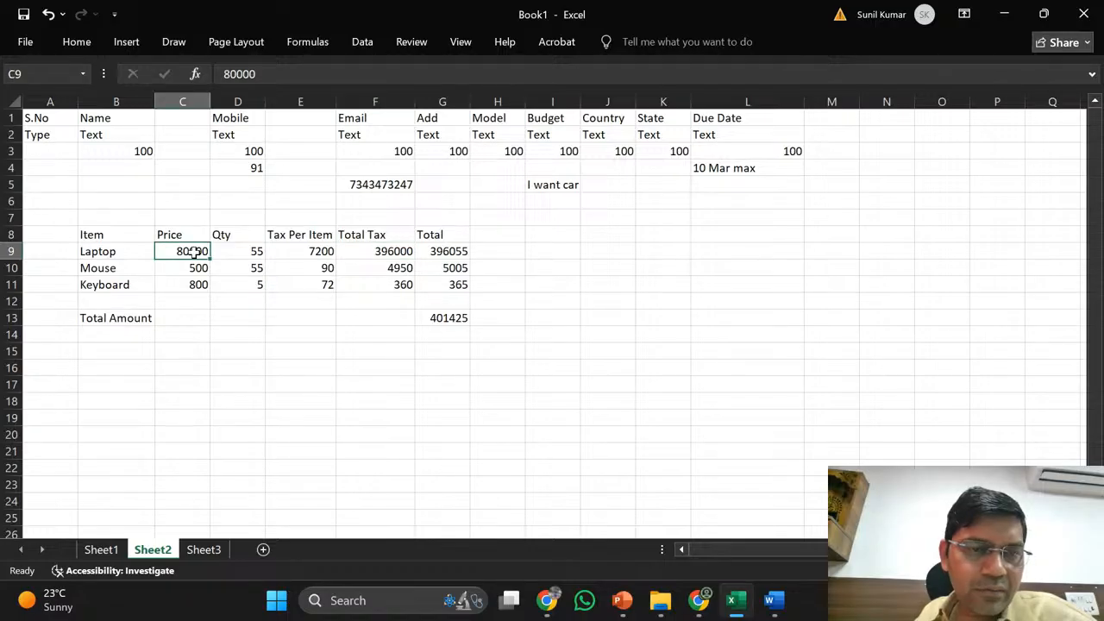
left_click(244, 251)
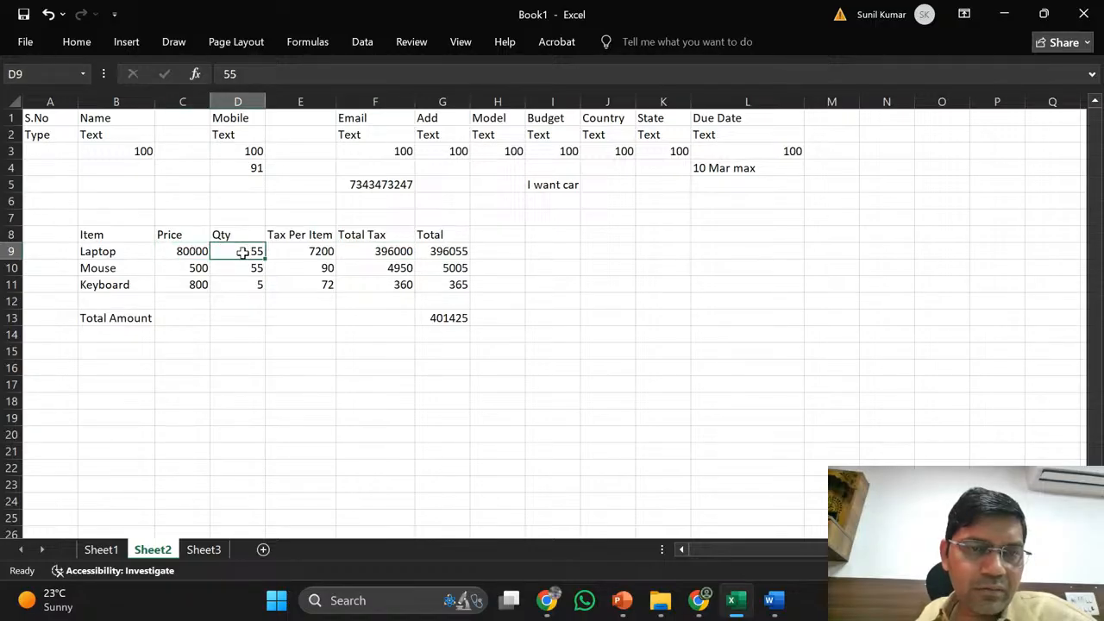
left_click(438, 250)
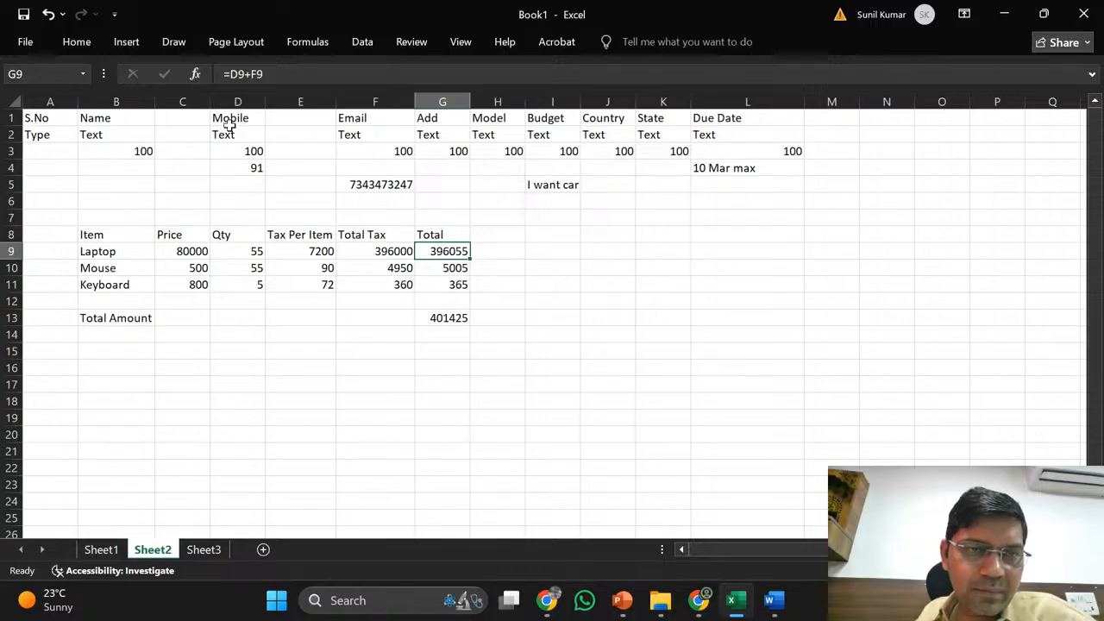
left_click(232, 73)
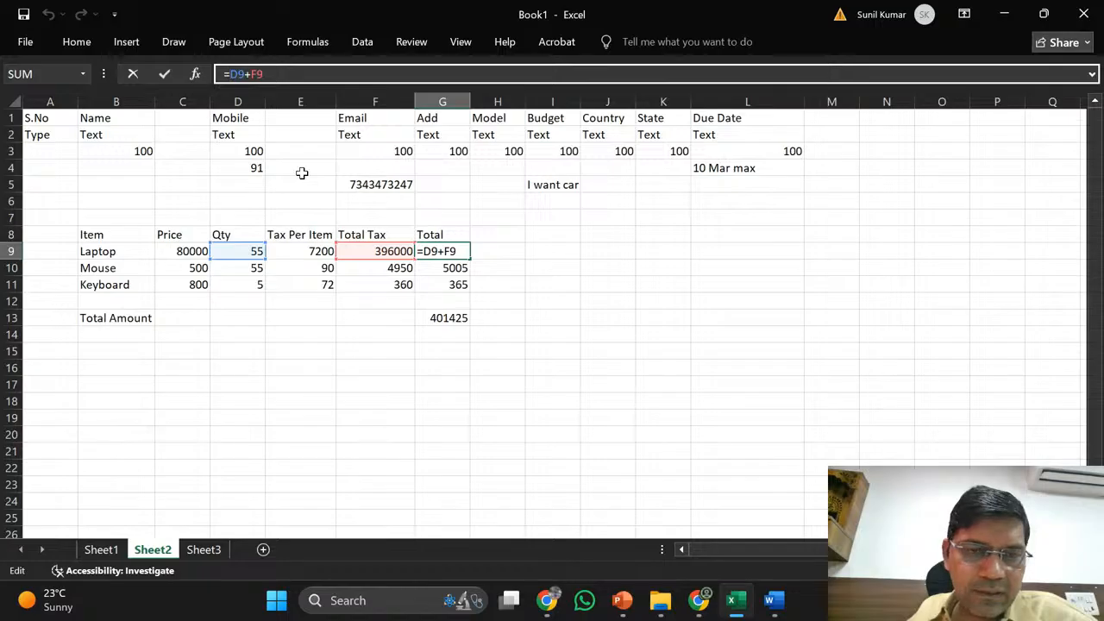
type("(")
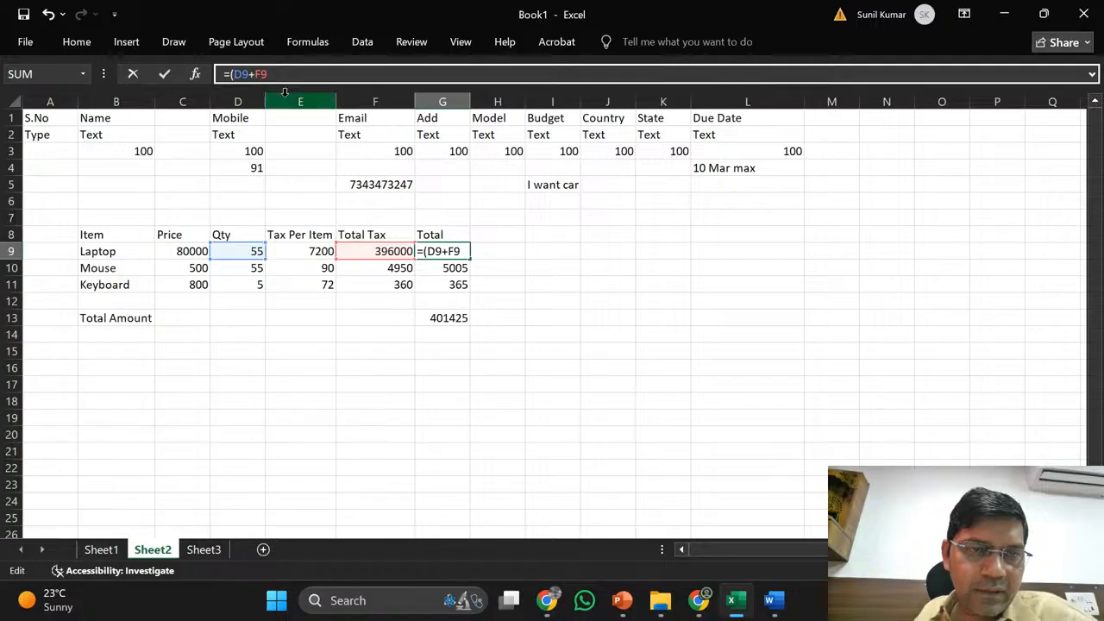
left_click(250, 74)
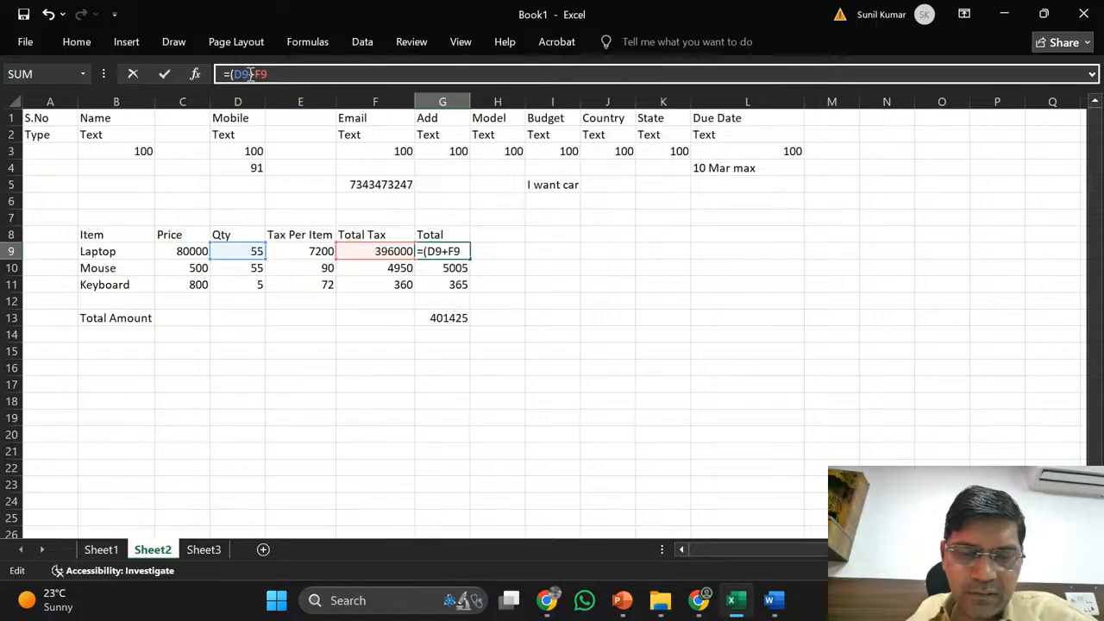
type("*")
left_click(188, 251)
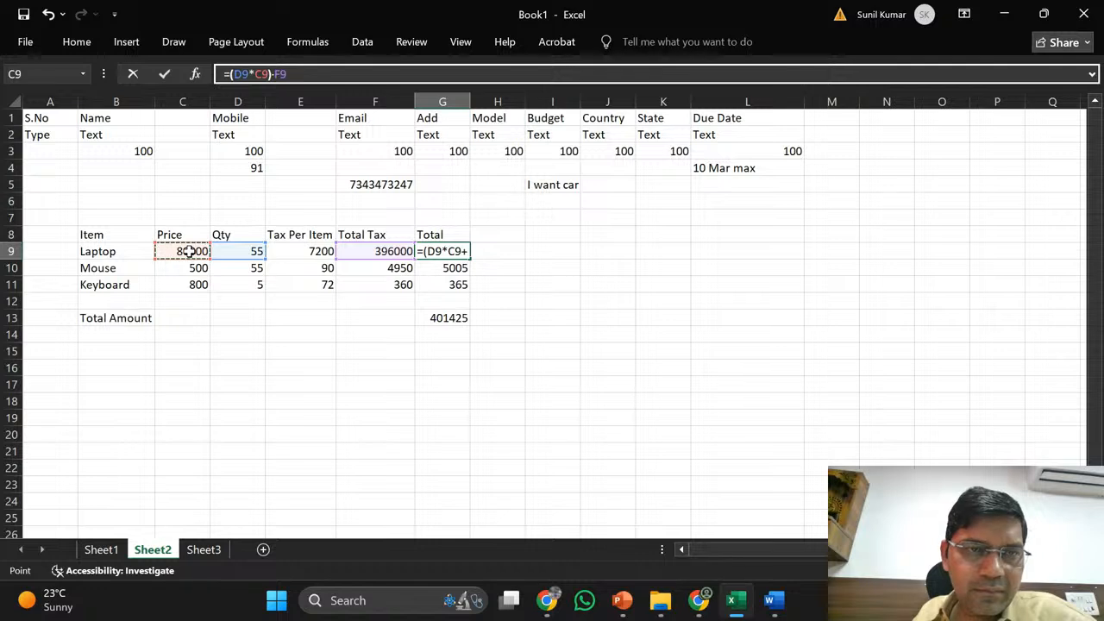
type(")")
key("Return")
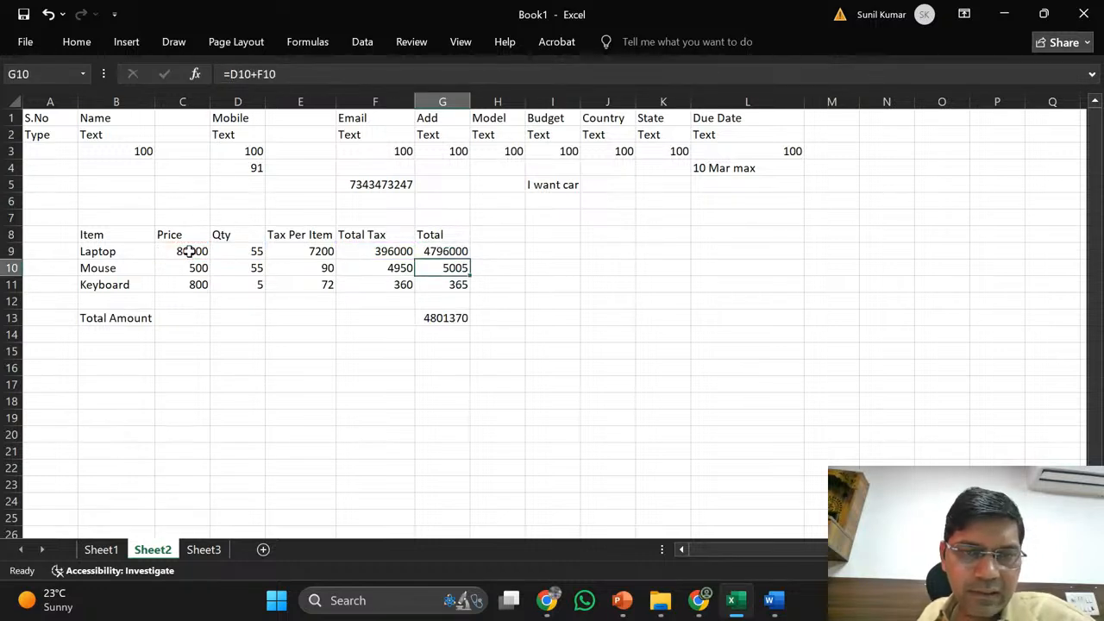
- Copy the Total formula into G10:G11, giving totals 4796000, 32450 and 4360
key("Up")
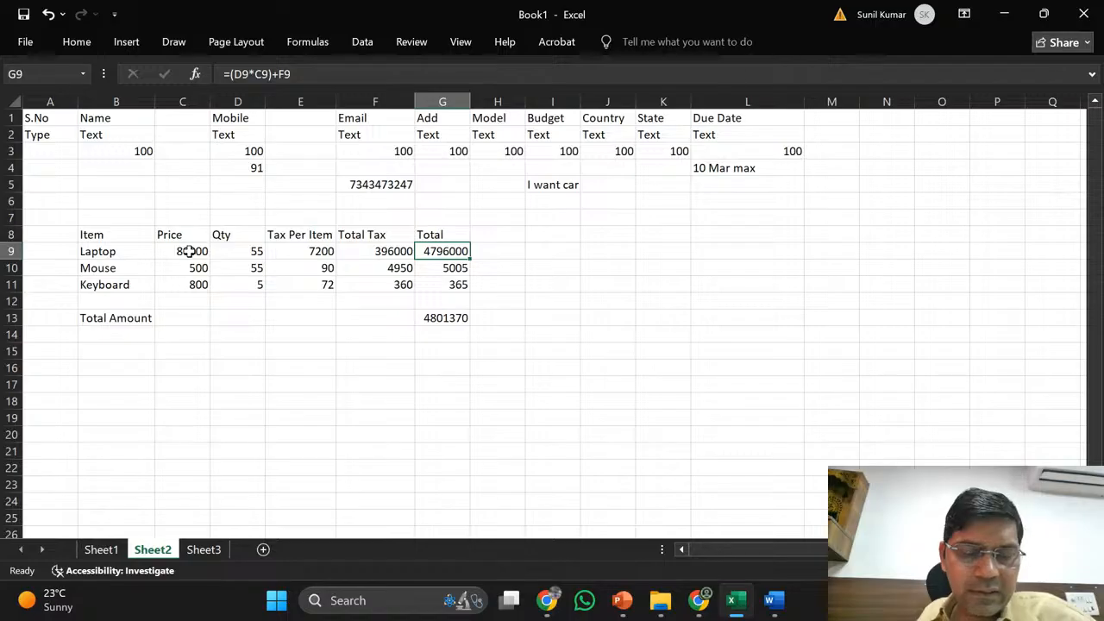
key("ctrl+c")
key("Down")
key("shift+Down")
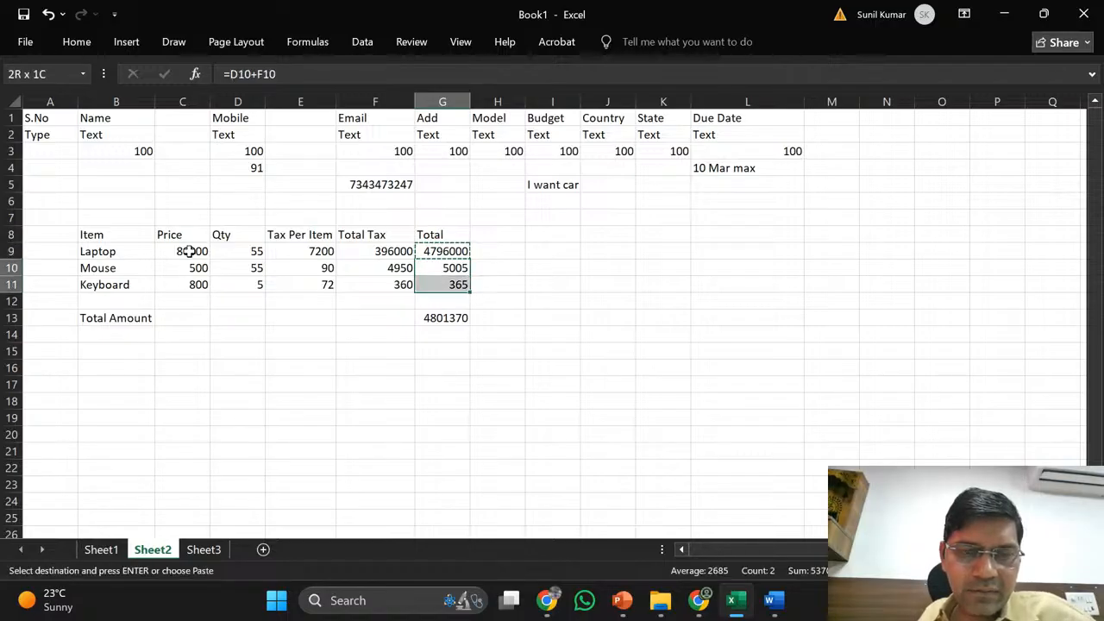
key("Return")
key("Return")
key("Down")
key("Down")
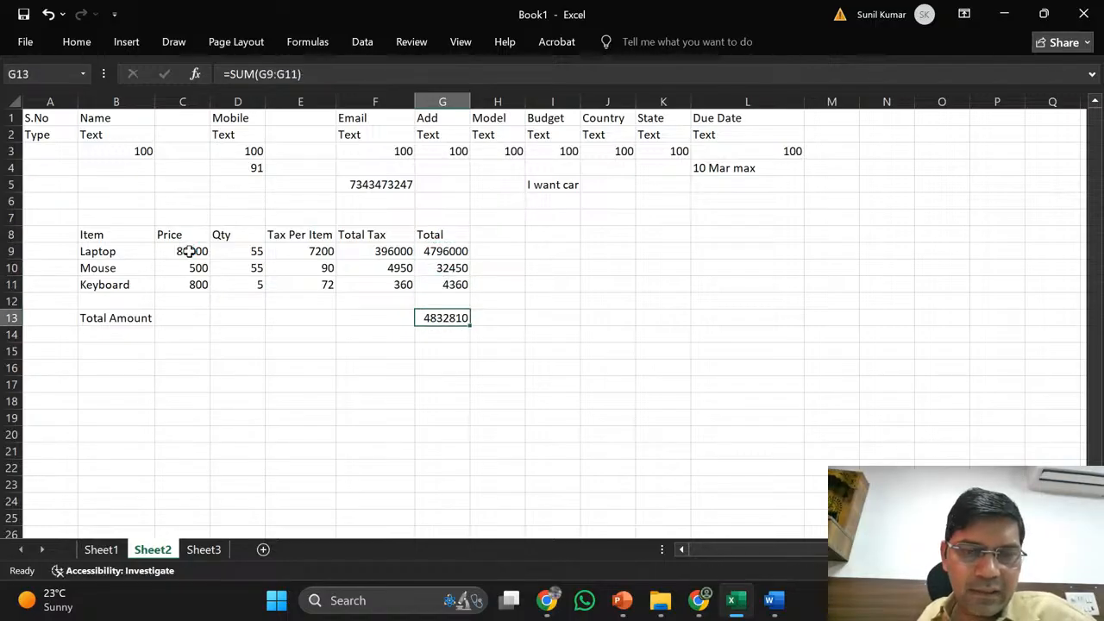
key("Up")
key("Up")
key("Up")
key("Up")
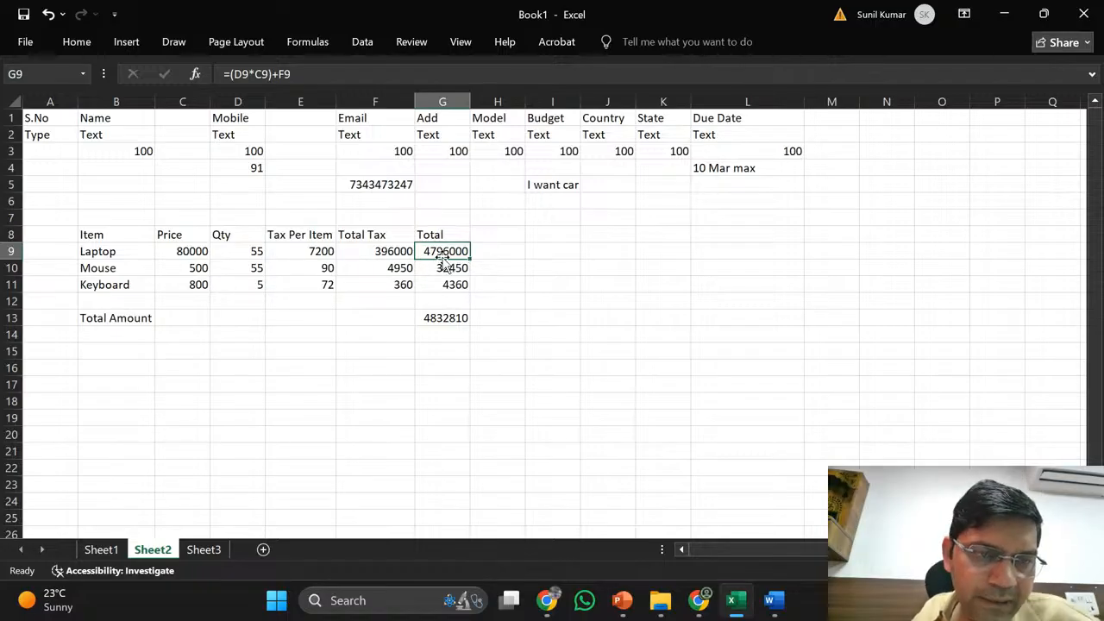
left_click(175, 251)
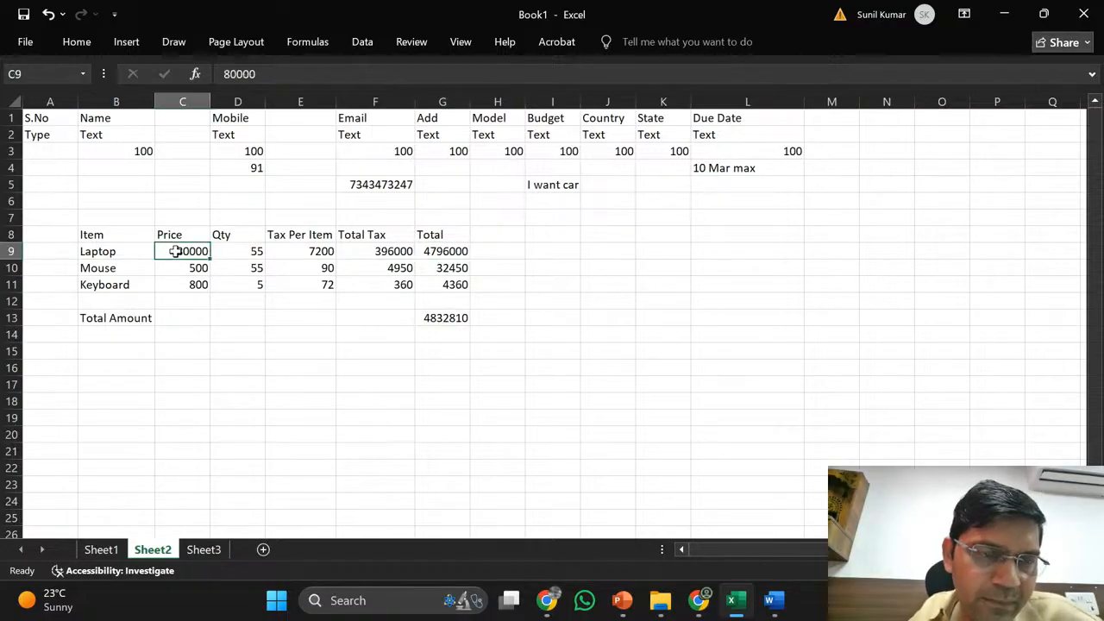
left_click(238, 250)
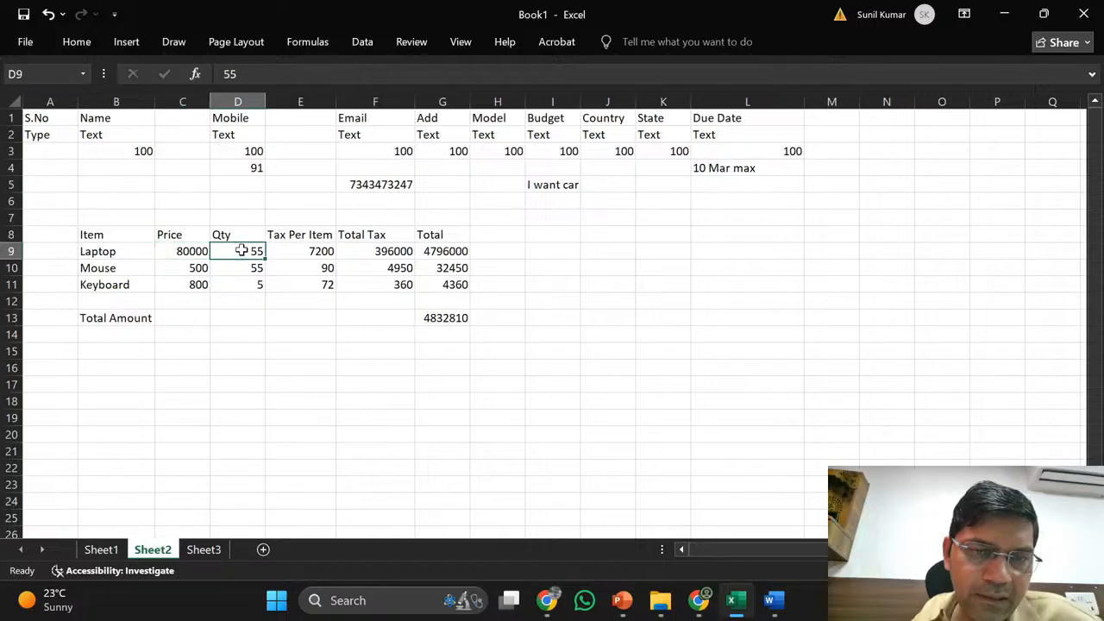
left_click(387, 251)
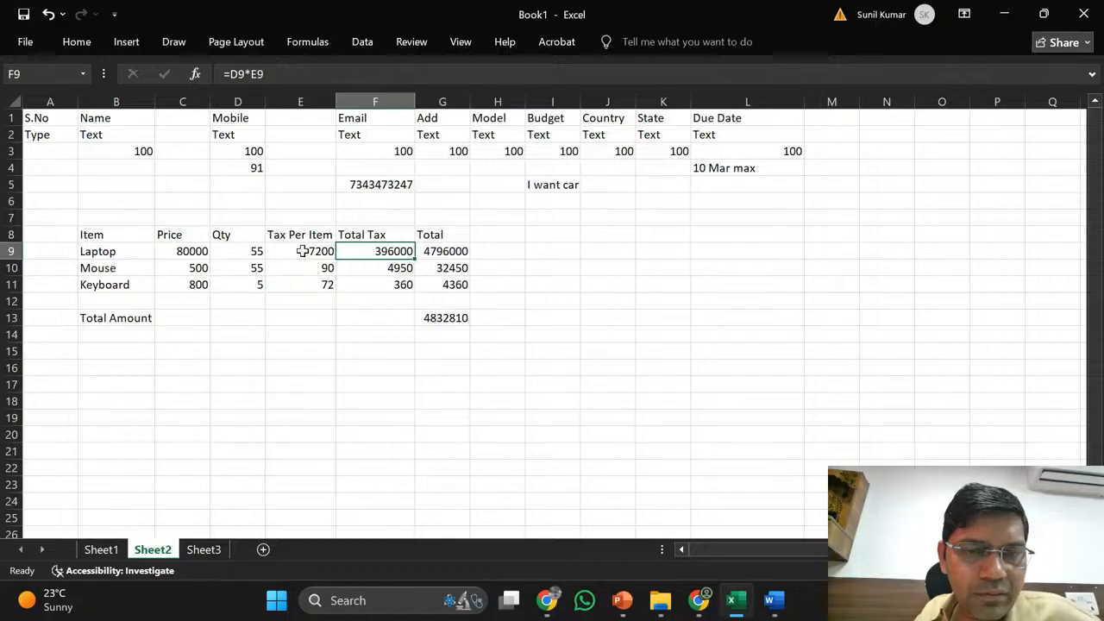
left_click(431, 251)
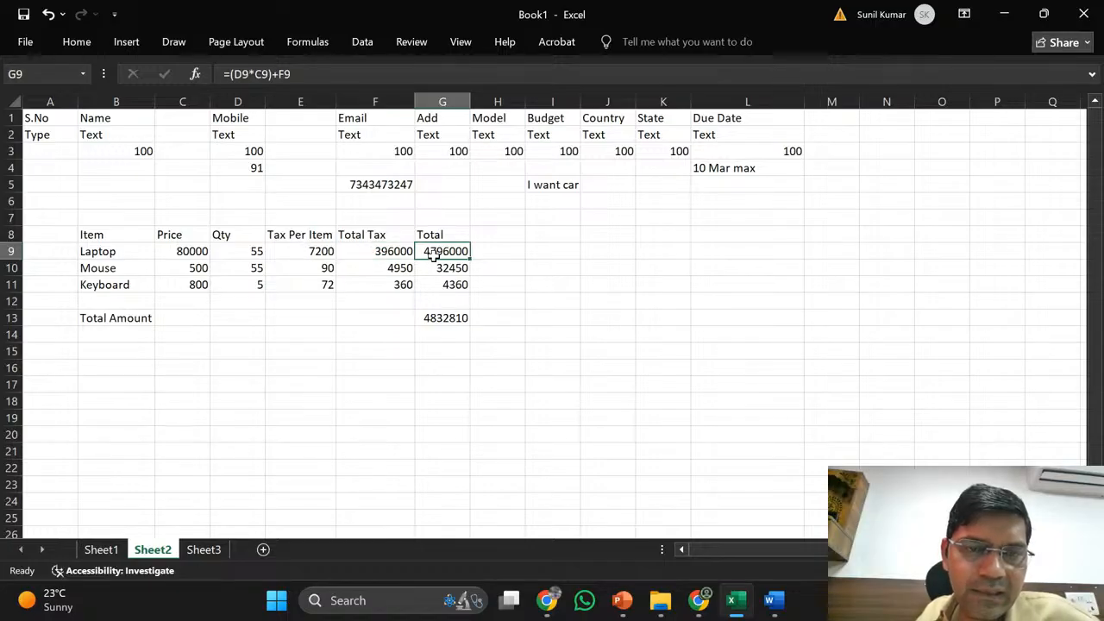
- Rewrite the Laptop Total in G9 as =(D9*C9)+(E9*D9), still showing 4796000
left_click(308, 73)
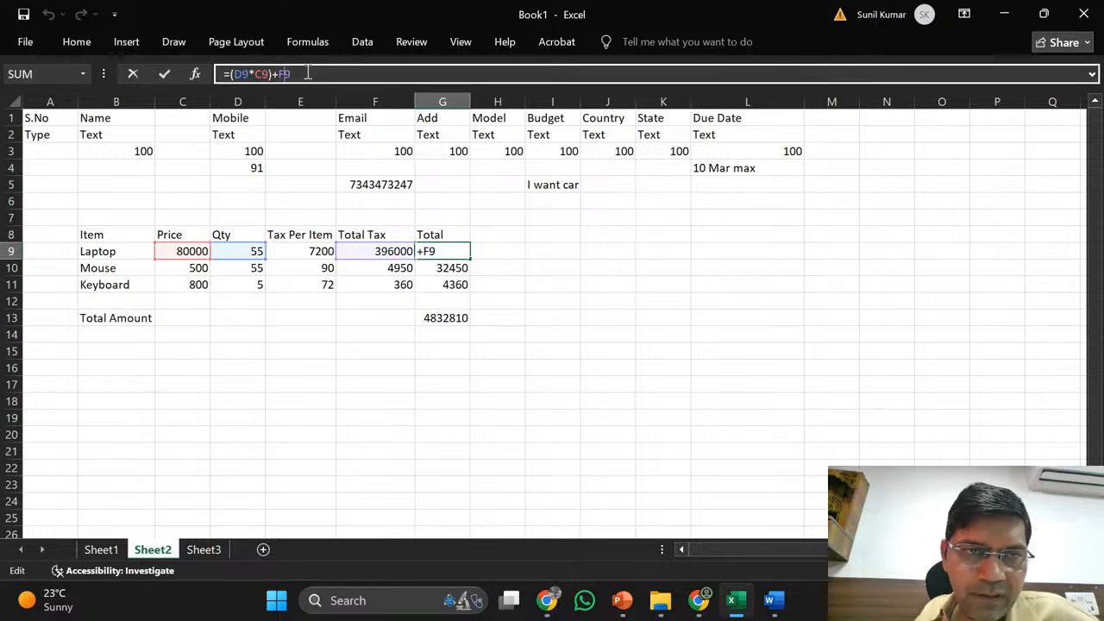
type("(")
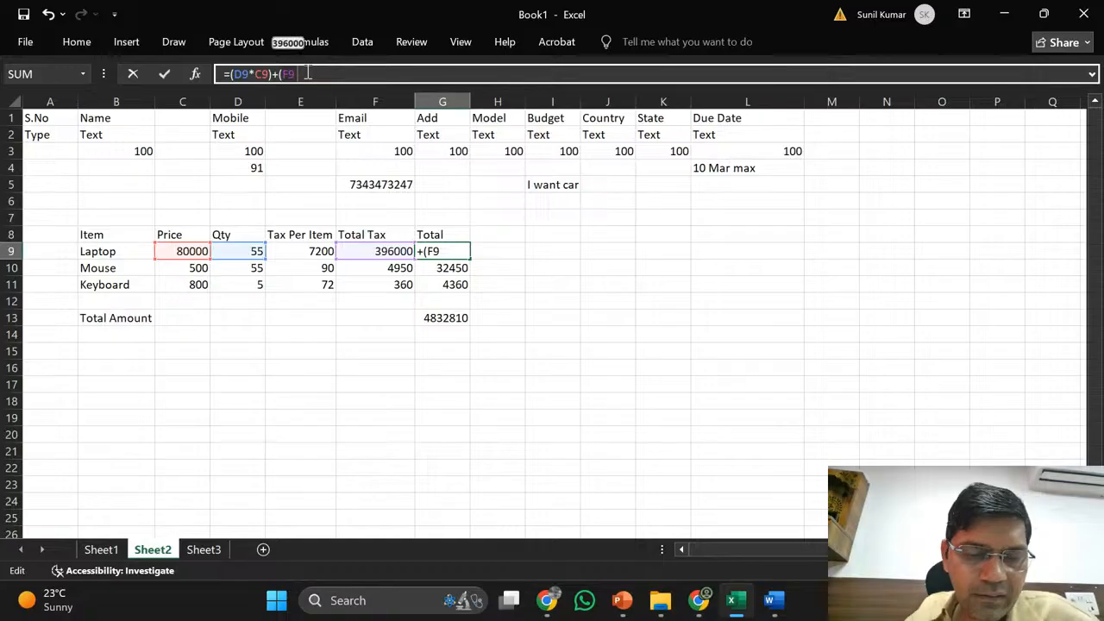
key("BackSpace")
key("BackSpace")
type("E9")
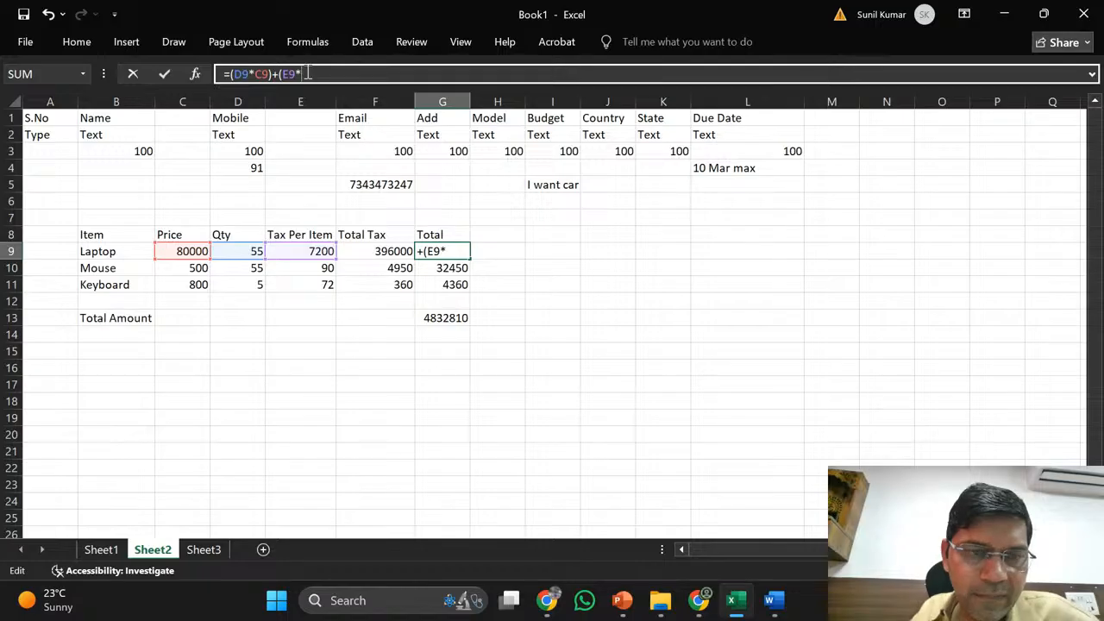
type("*")
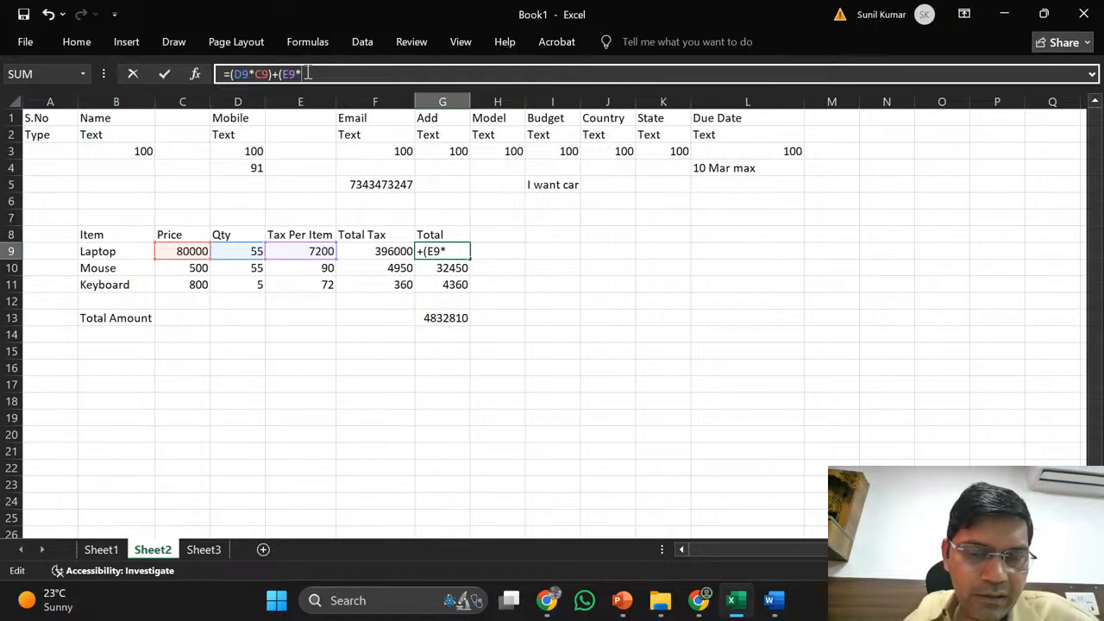
type("D9")
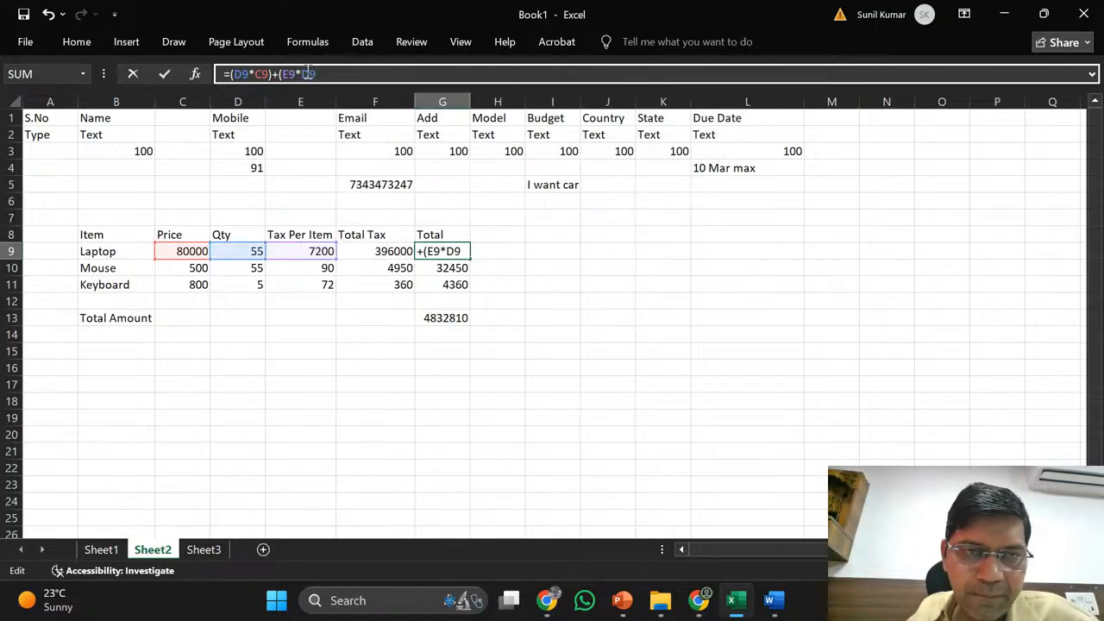
key("Return")
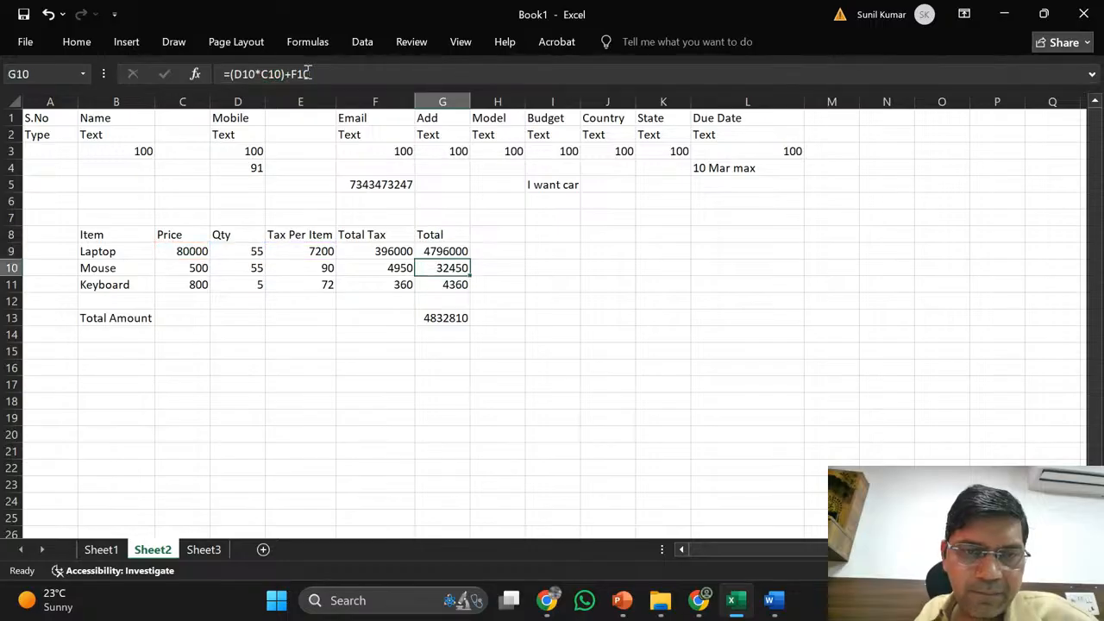
key("Down")
key("Up")
key("Up")
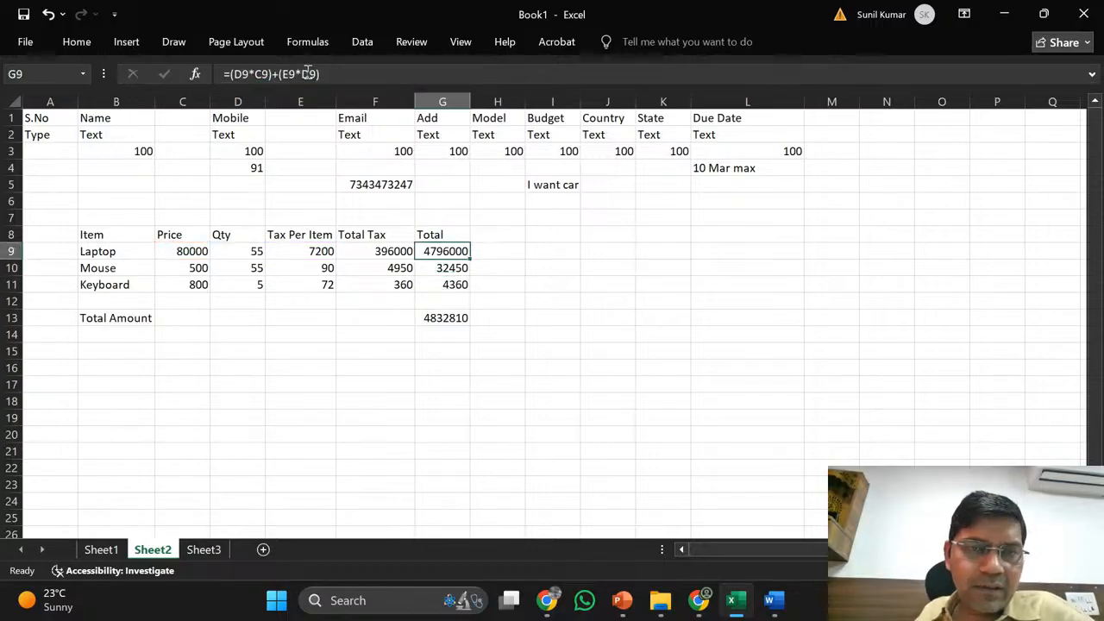
- Clear the Total Tax column F8:F11 in the Excel item table
left_click(380, 234)
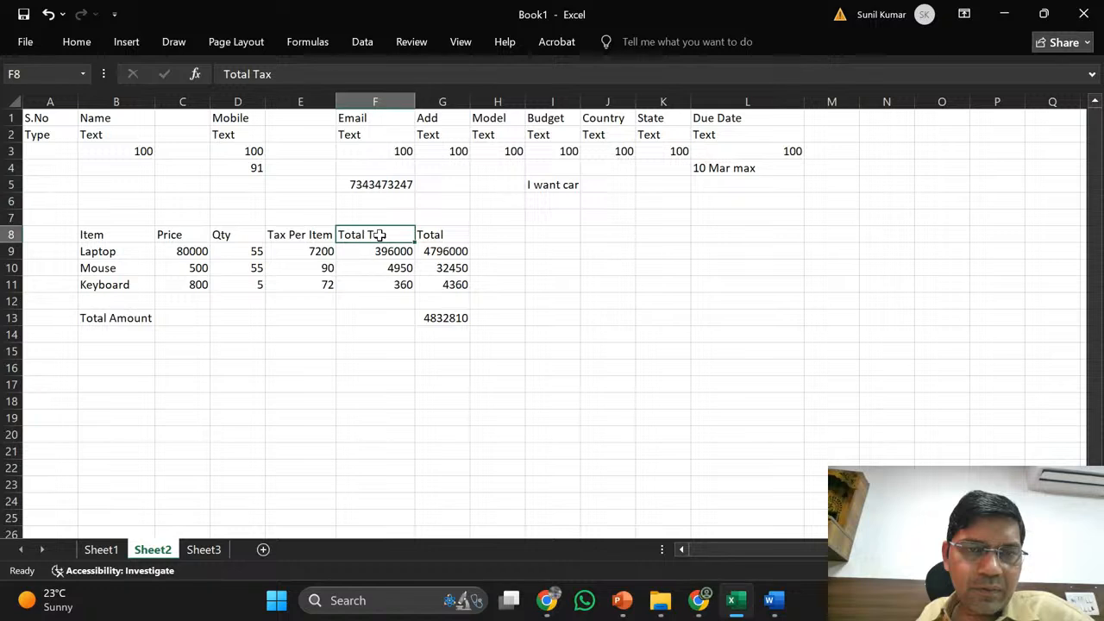
key("shift+Down")
key("shift+Down")
key("shift+Down")
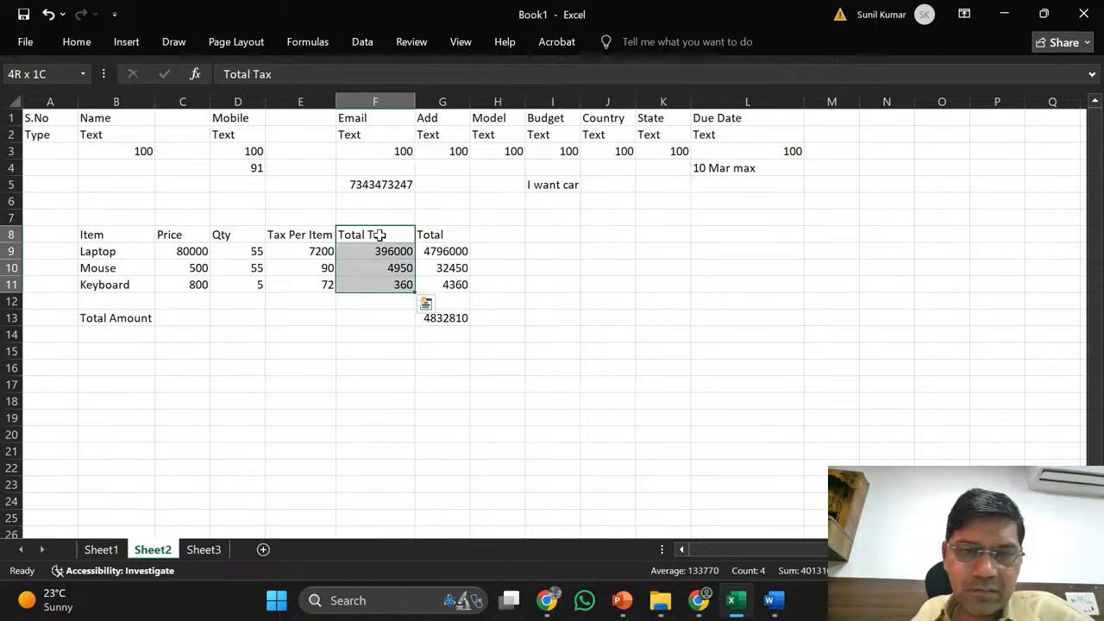
key("Delete")
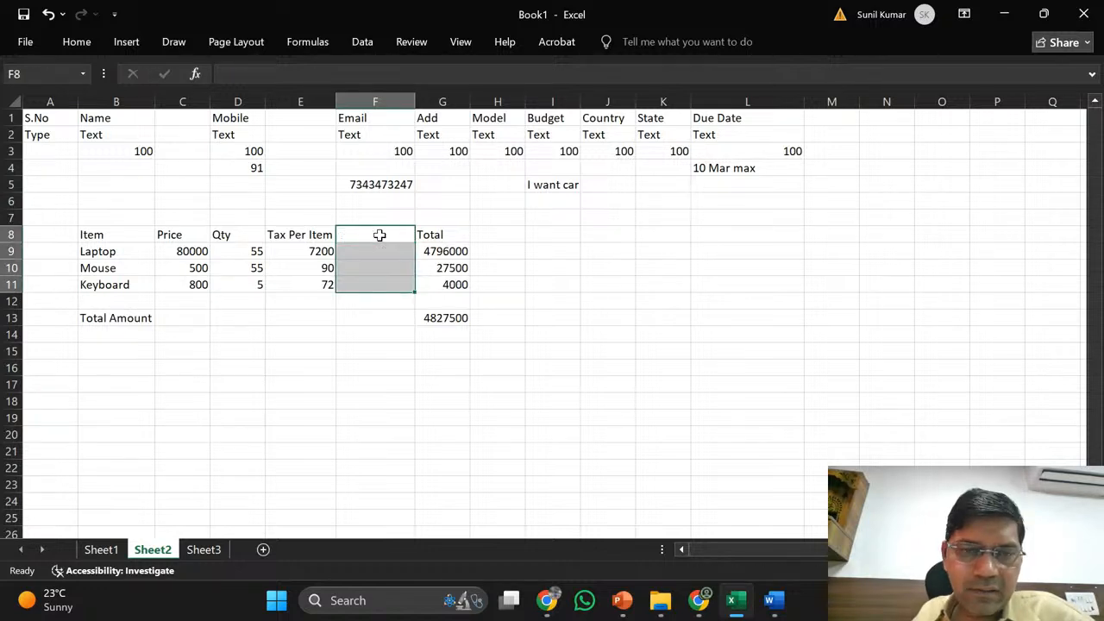
- Copy the Laptop Total formula in G9 into G10:G11 for Mouse and Keyboard
left_click(447, 251)
key("ctrl+c")
key("Down")
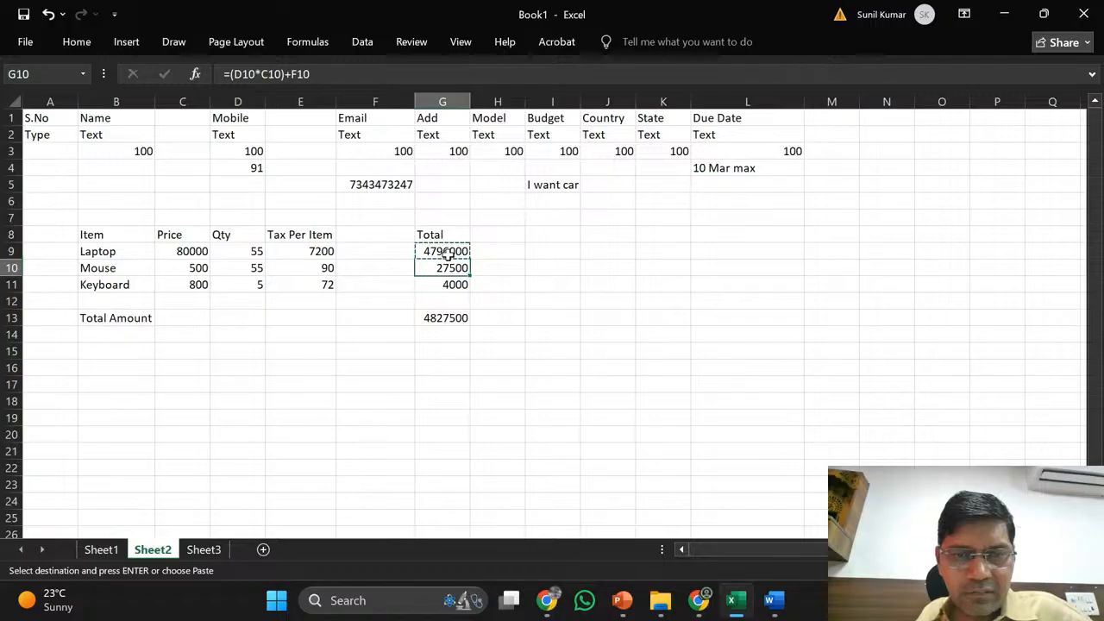
key("shift+Down")
key("Return")
- Check the Laptop row's item, price, quantity, tax and Total formula in row 9
left_click(447, 251)
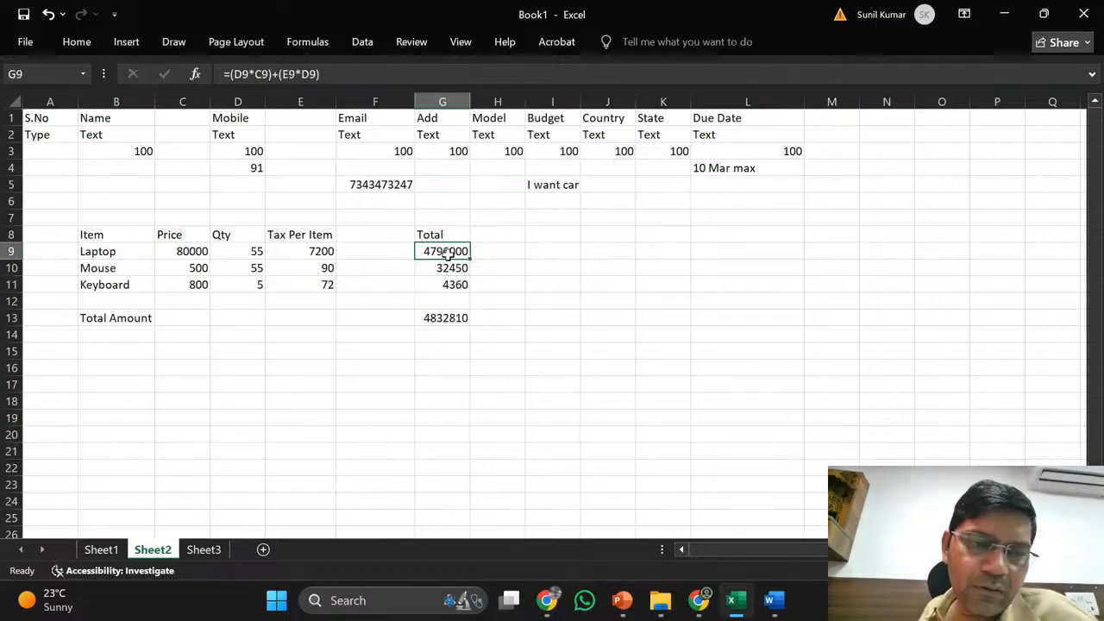
key("Left")
key("Left")
key("Left")
key("Left")
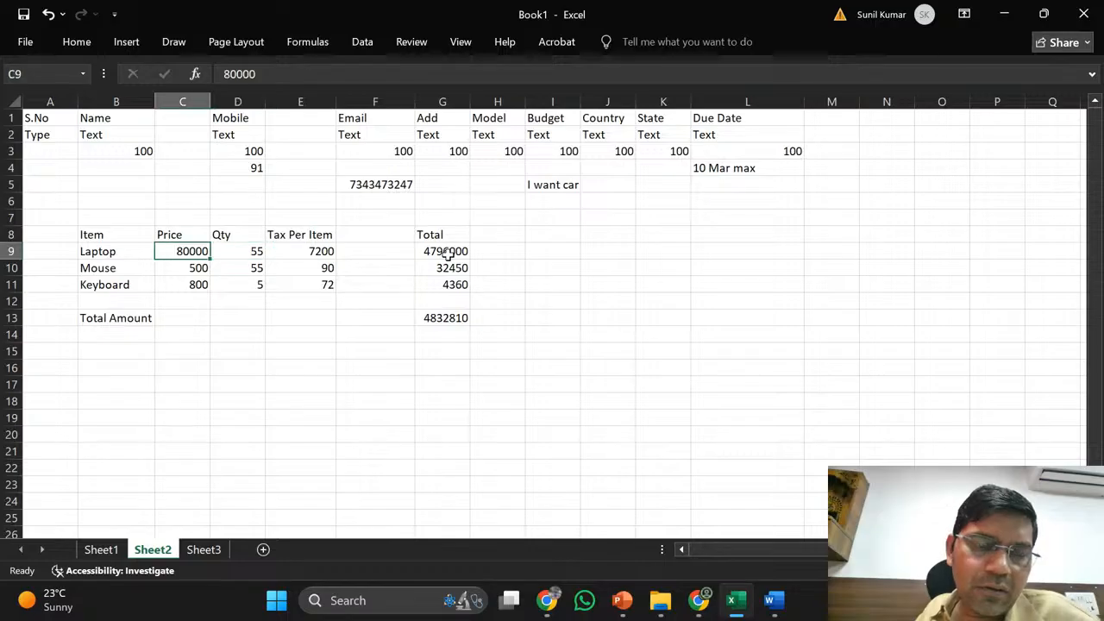
key("Left")
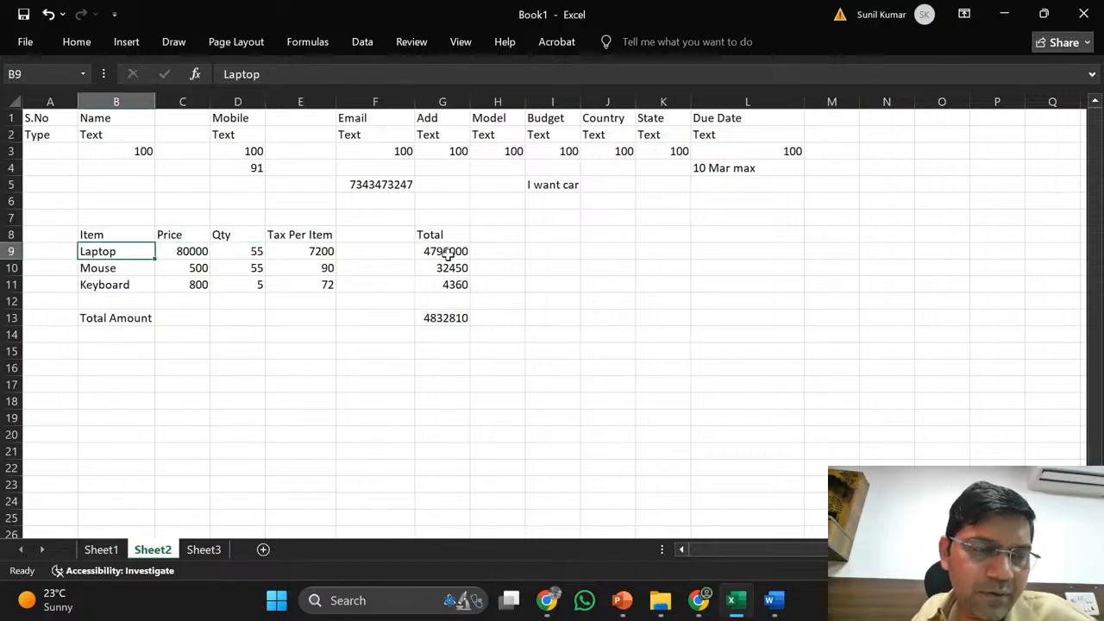
key("Right")
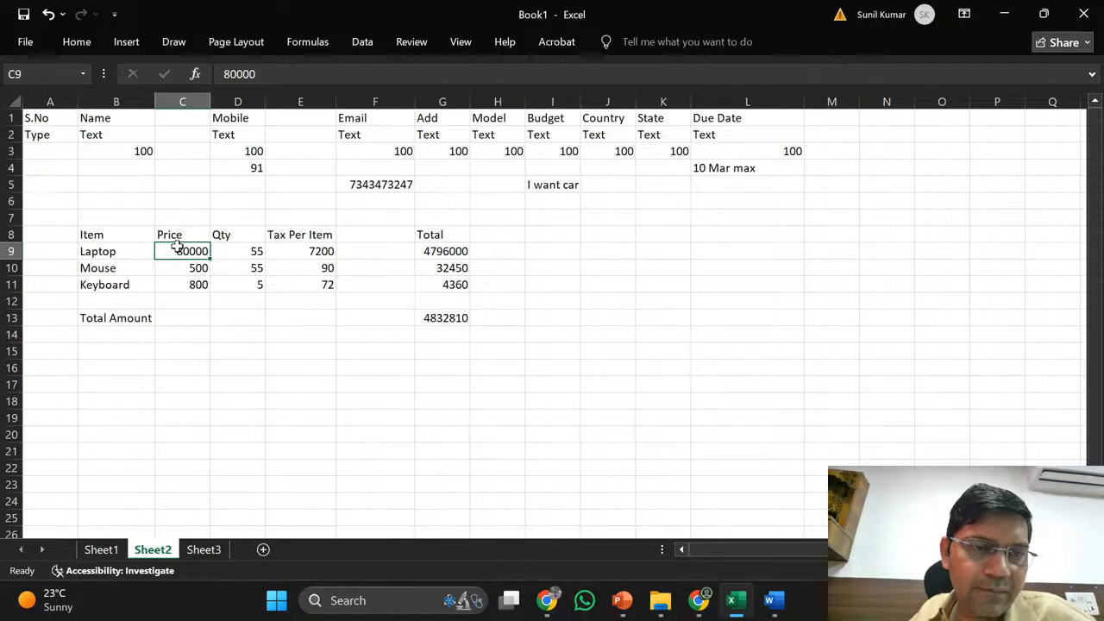
left_click(241, 251)
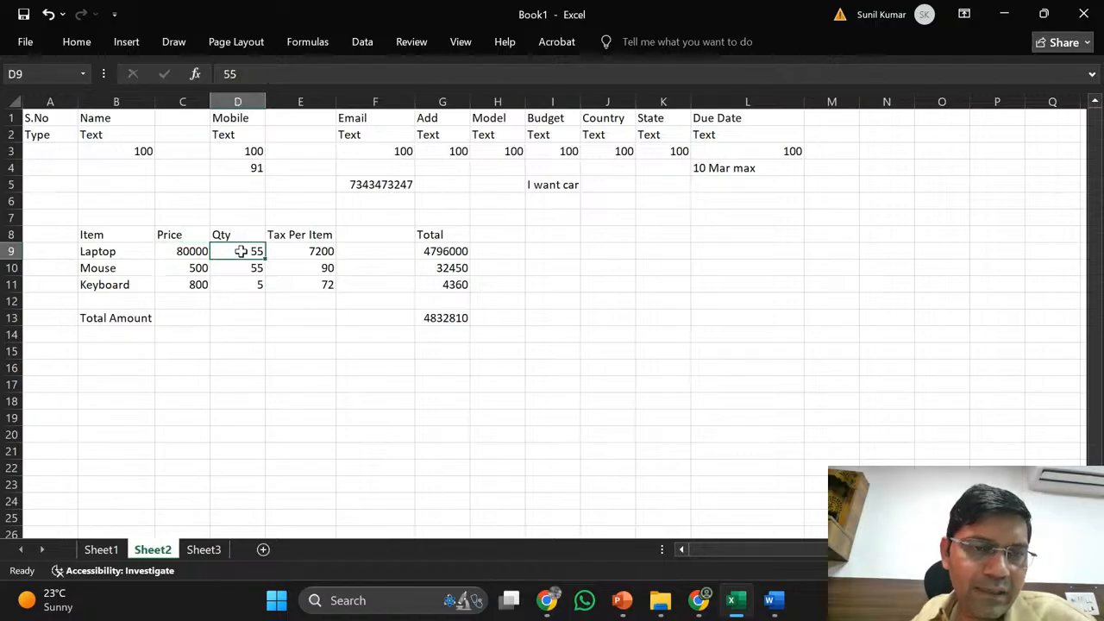
left_click(307, 250)
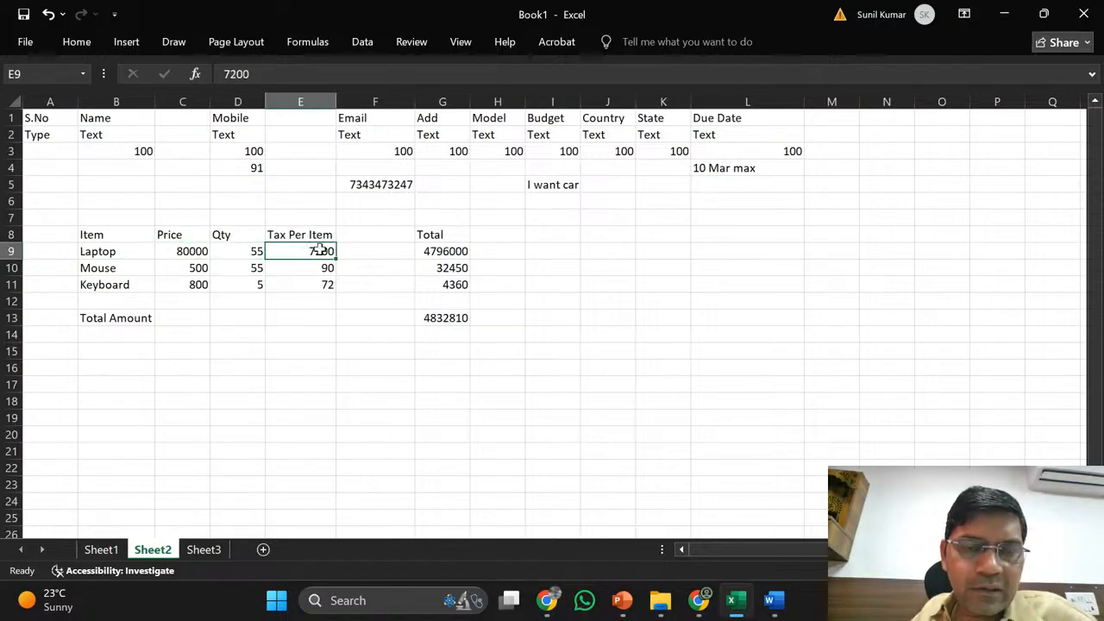
left_click(438, 251)
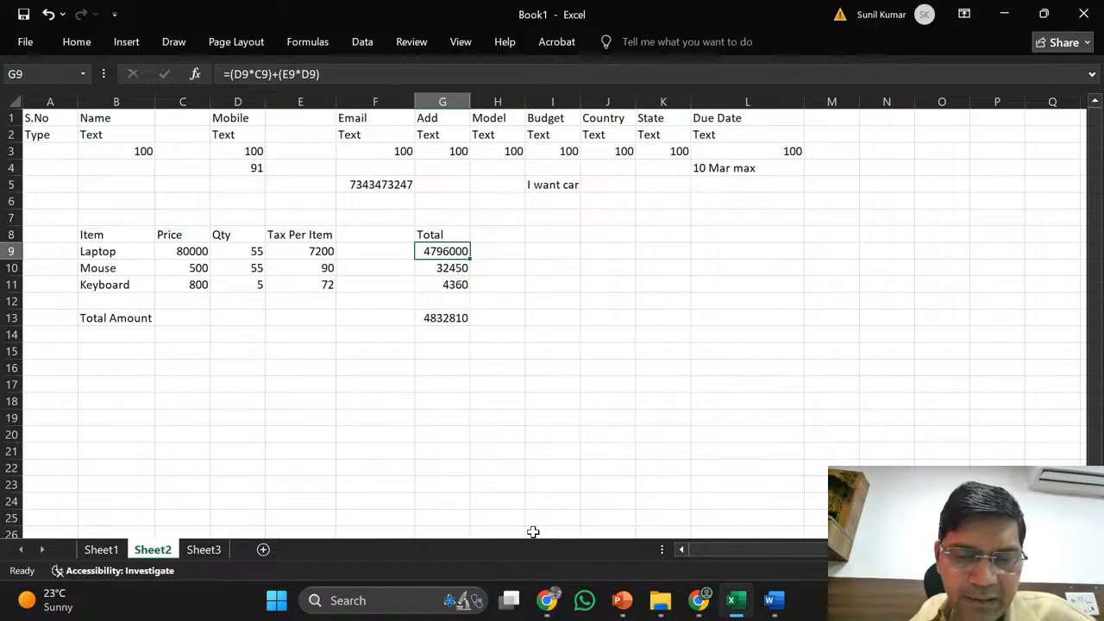
- Return to Power Apps and open the Data type list for the drafted Gender column
mouse_move(702, 608)
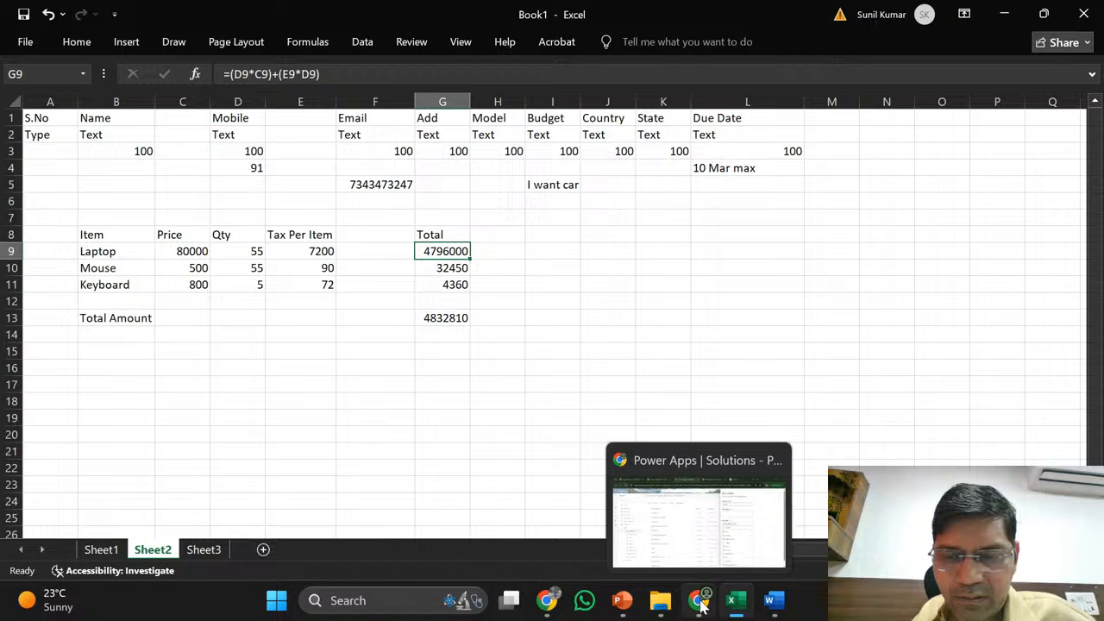
left_click(739, 550)
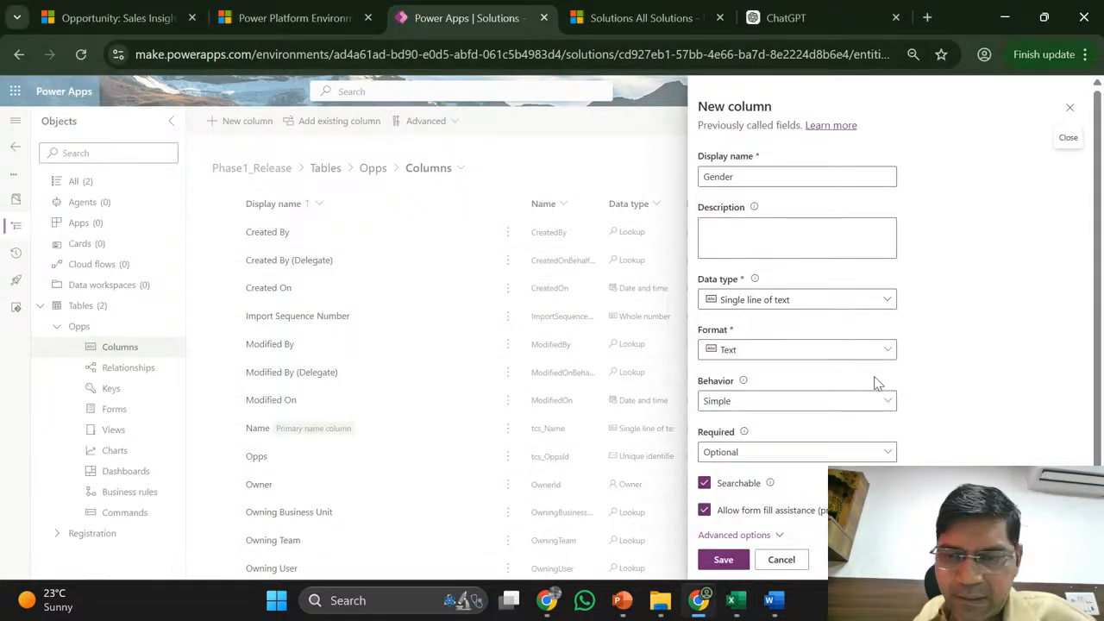
left_click(889, 302)
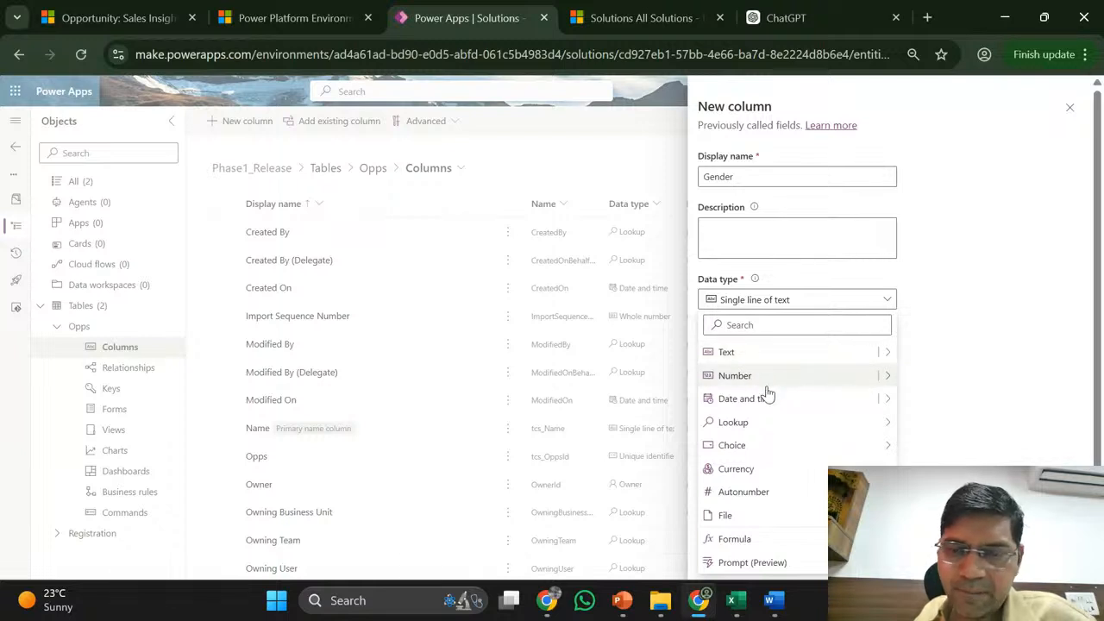
mouse_move(790, 432)
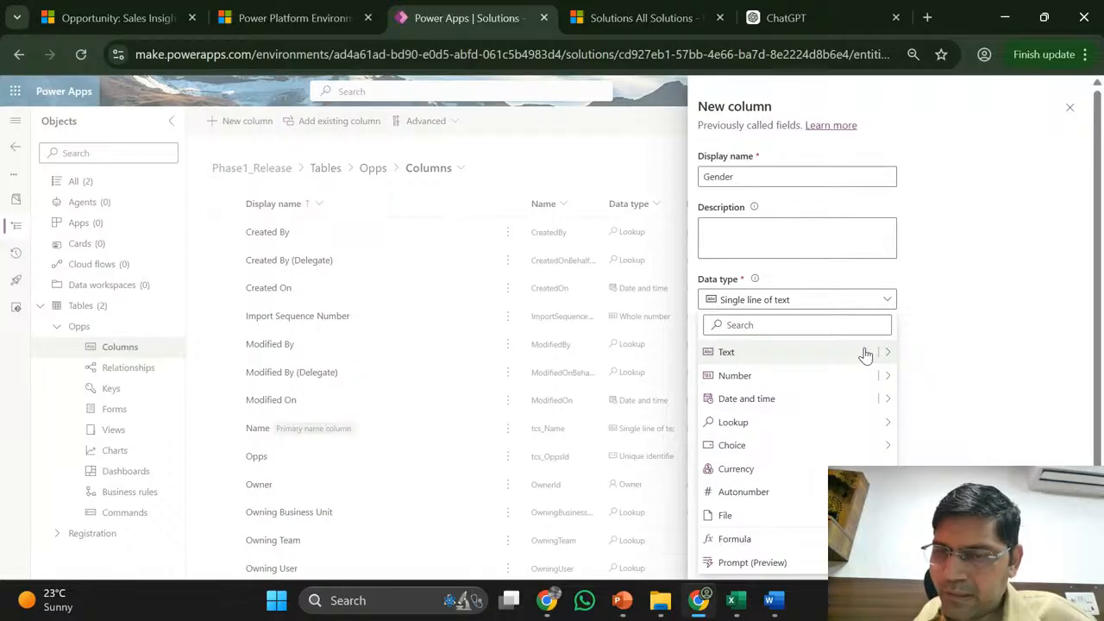
mouse_move(888, 358)
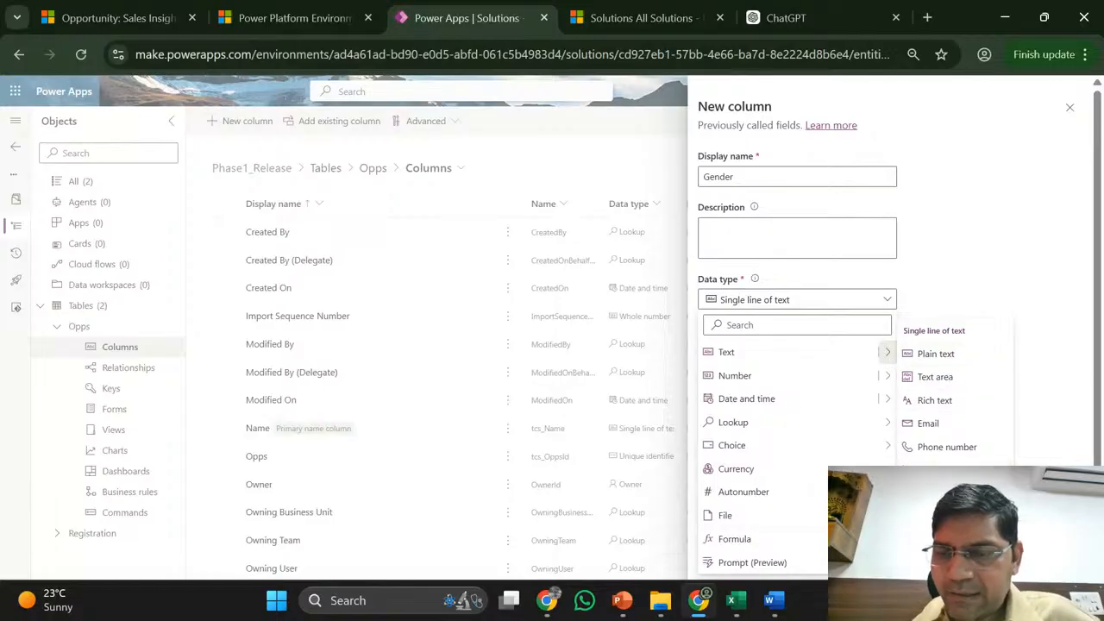
mouse_move(733, 599)
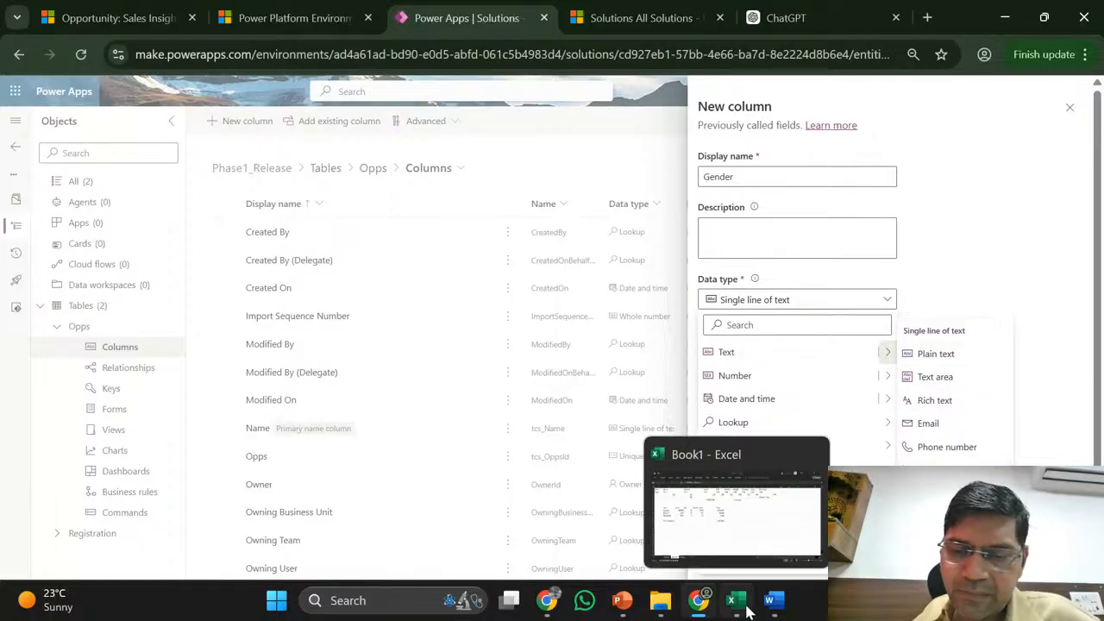
- Bring the Book1 workbook forward and click empty cells around the Sheet2 Item table
left_click(725, 530)
left_click(440, 466)
left_click(498, 434)
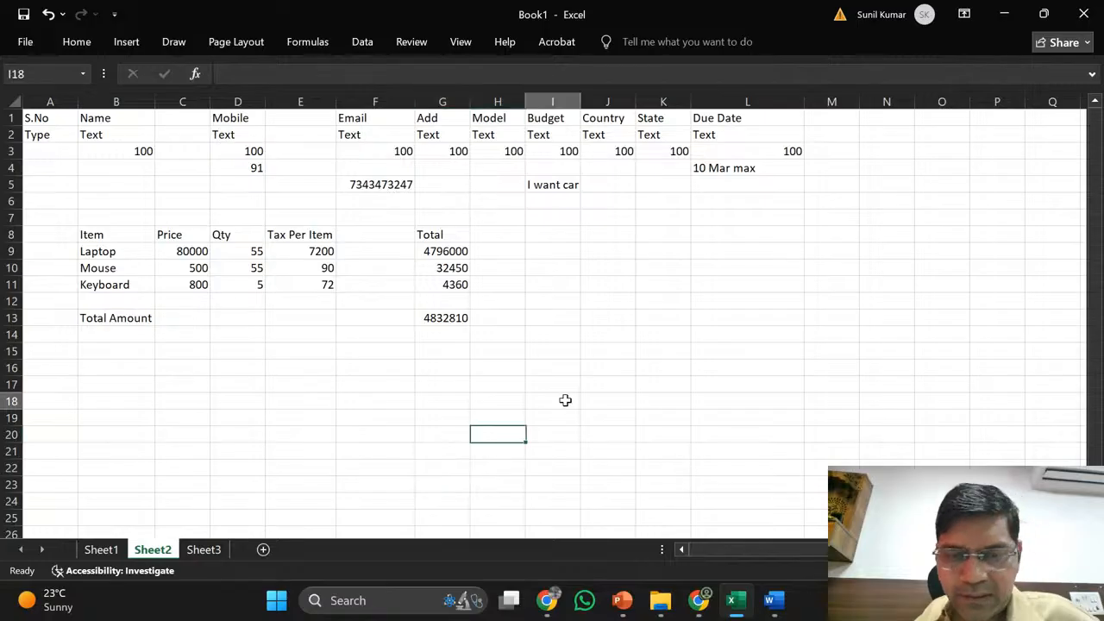
left_click(561, 401)
left_click(776, 366)
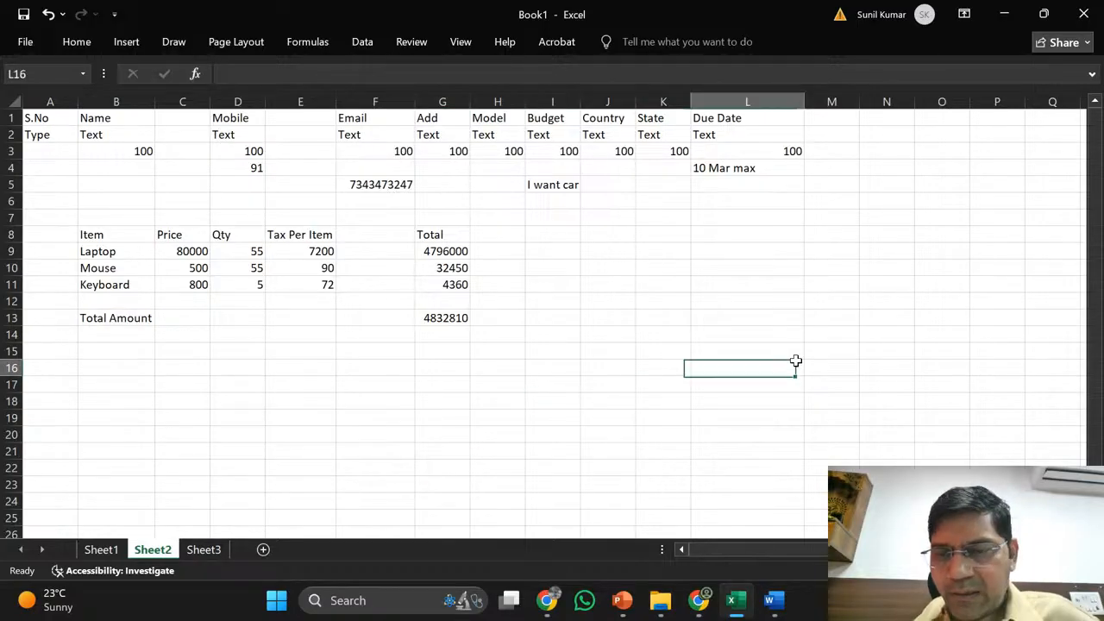
left_click(738, 334)
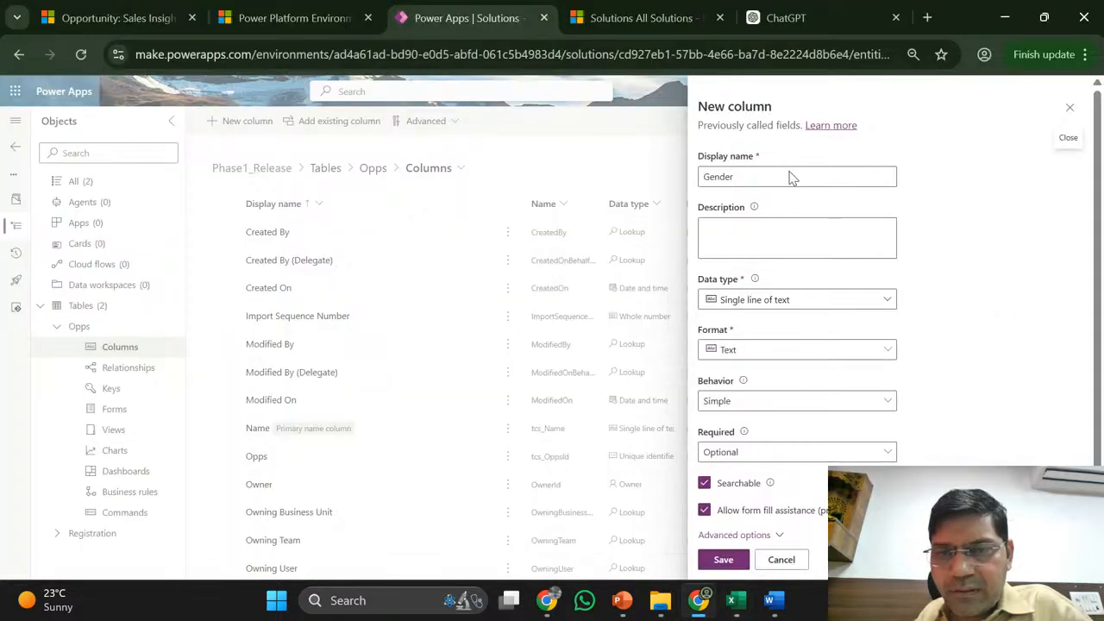
- Rename the column to Name and set its data type to Text > Plain text
double_click(757, 182)
type("Name")
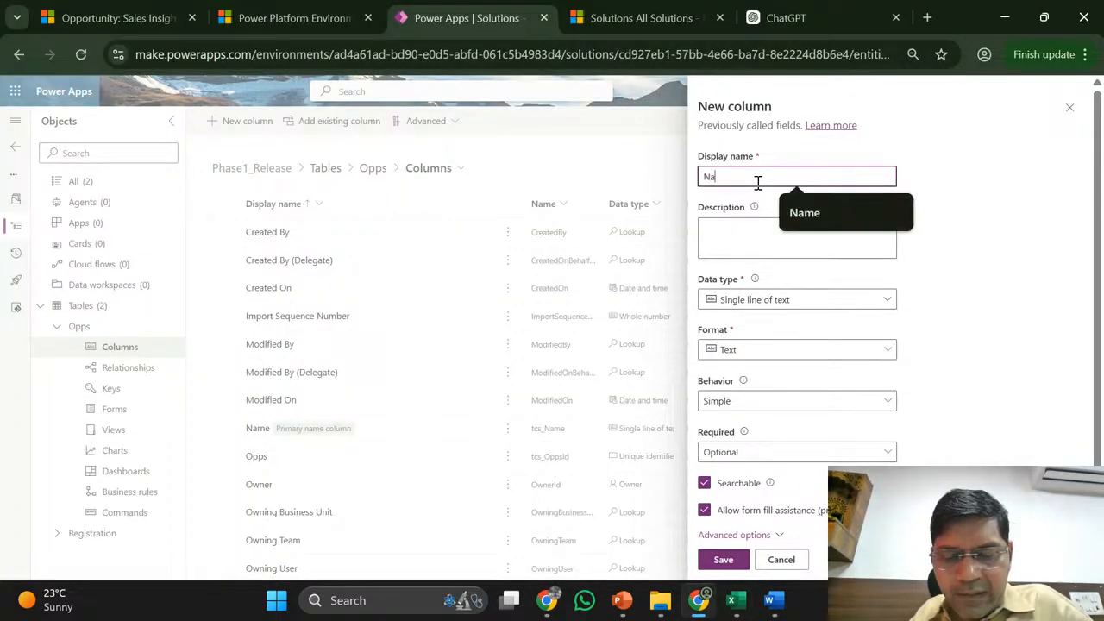
left_click(893, 304)
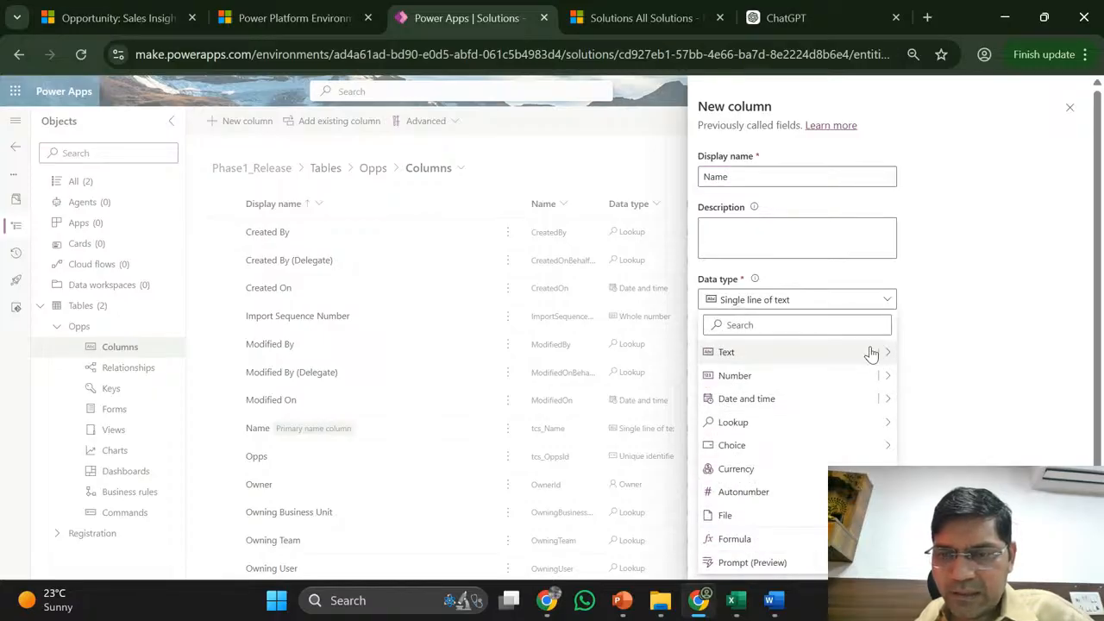
mouse_move(881, 353)
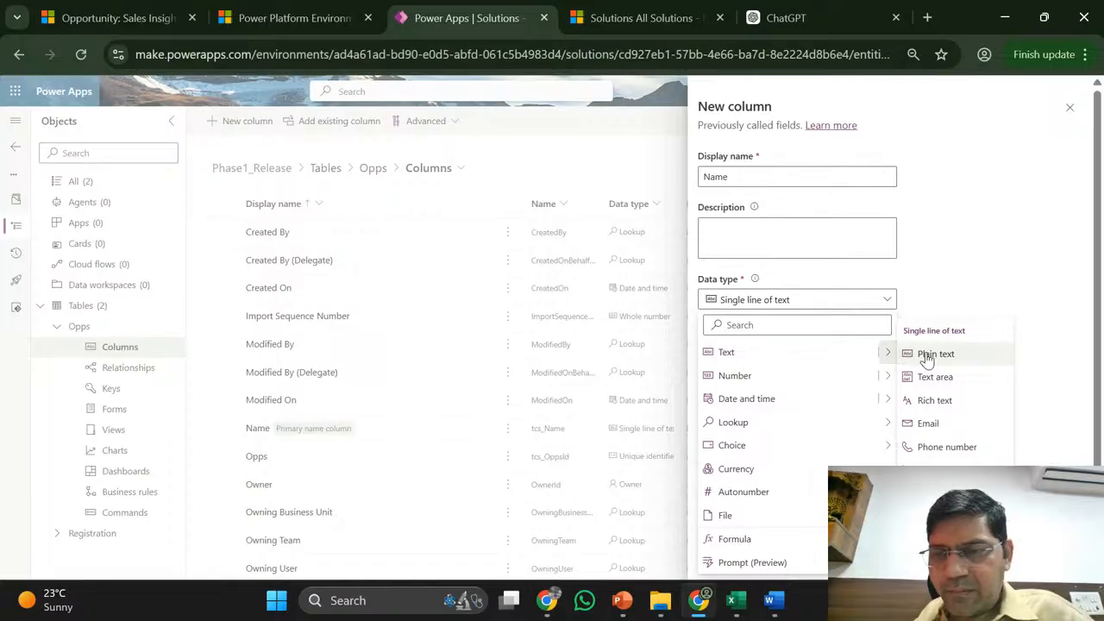
left_click(929, 358)
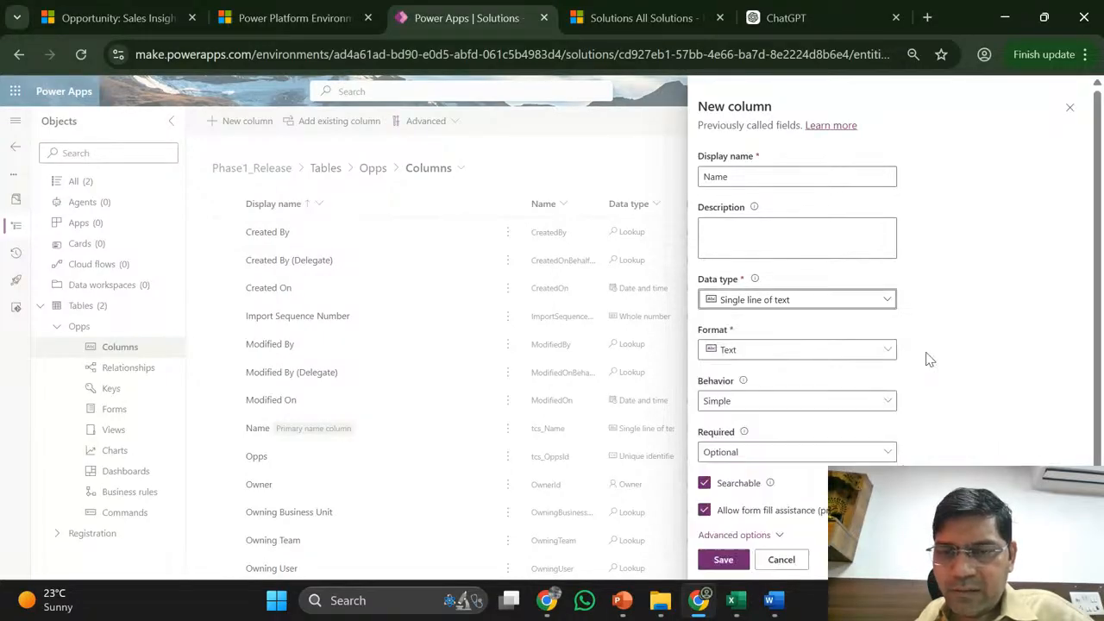
- Under Advanced options, enter 400000000 as the maximum character count, then clear it
scroll(928, 358, "down", 2)
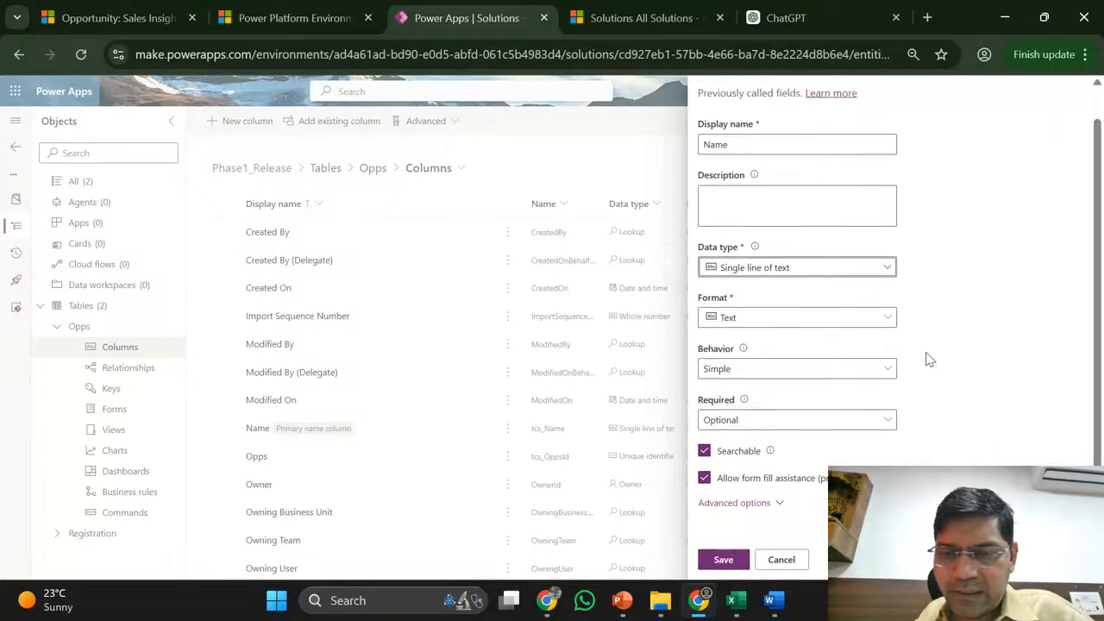
left_click(738, 506)
scroll(961, 454, "down", 5)
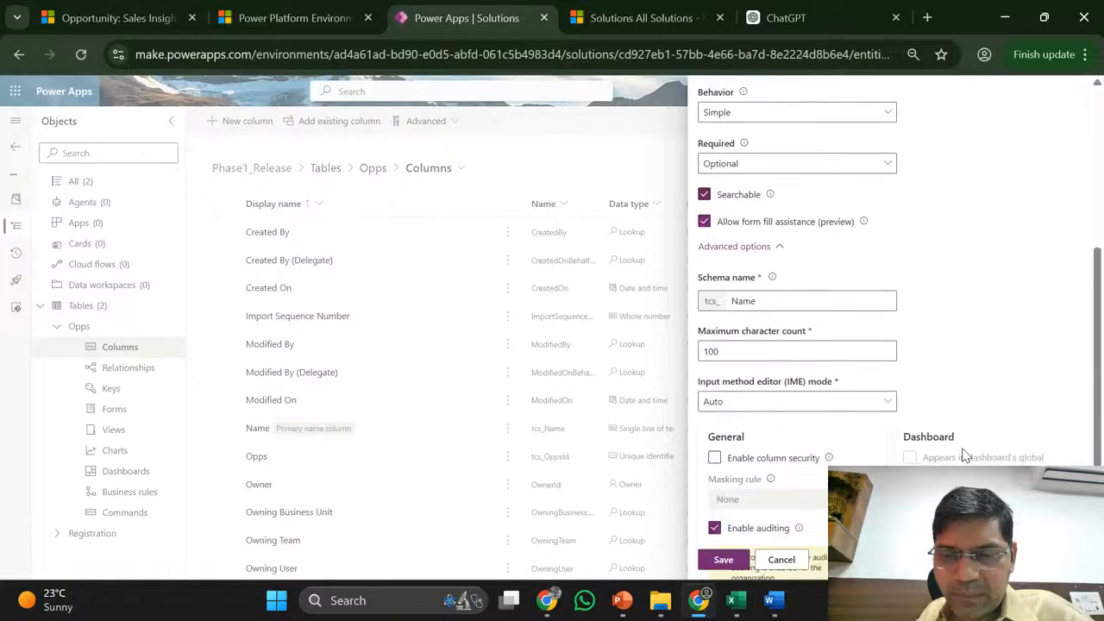
double_click(736, 309)
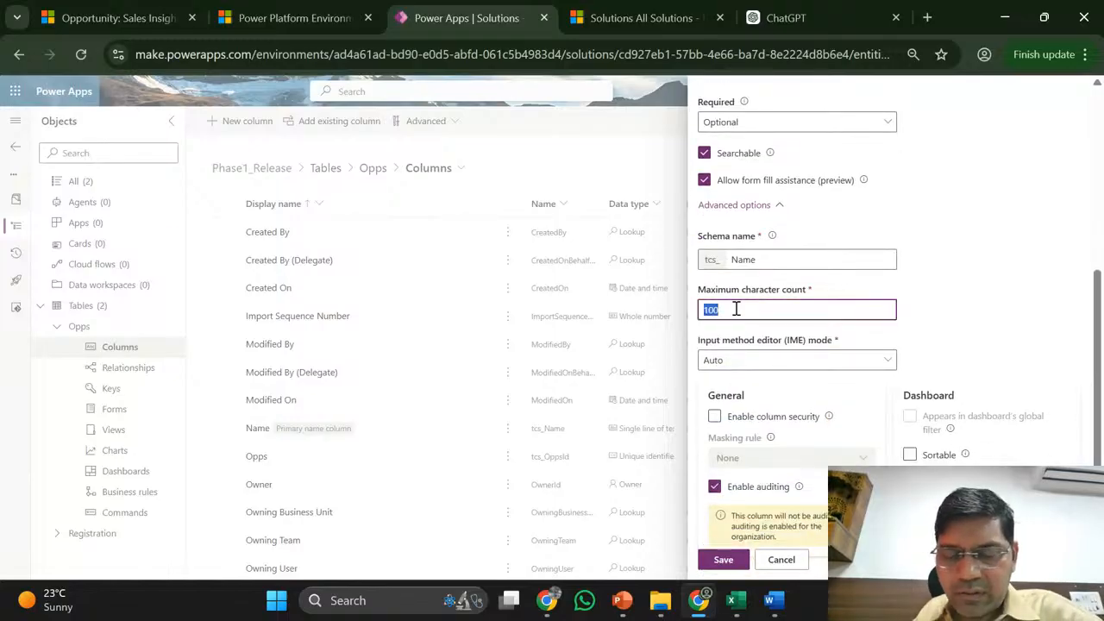
type("4")
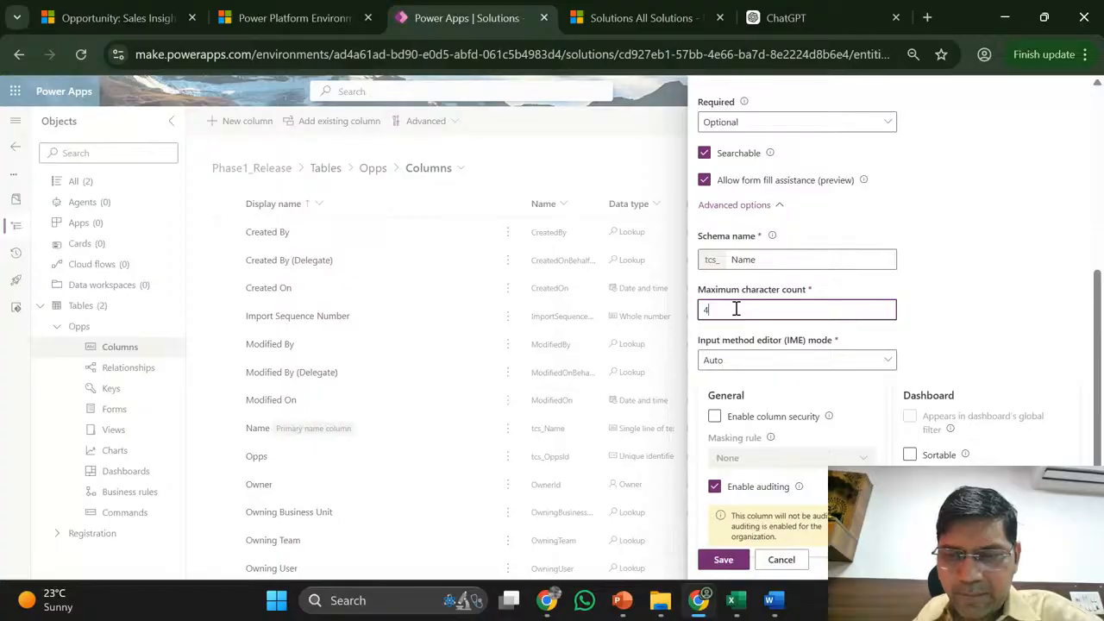
type("000")
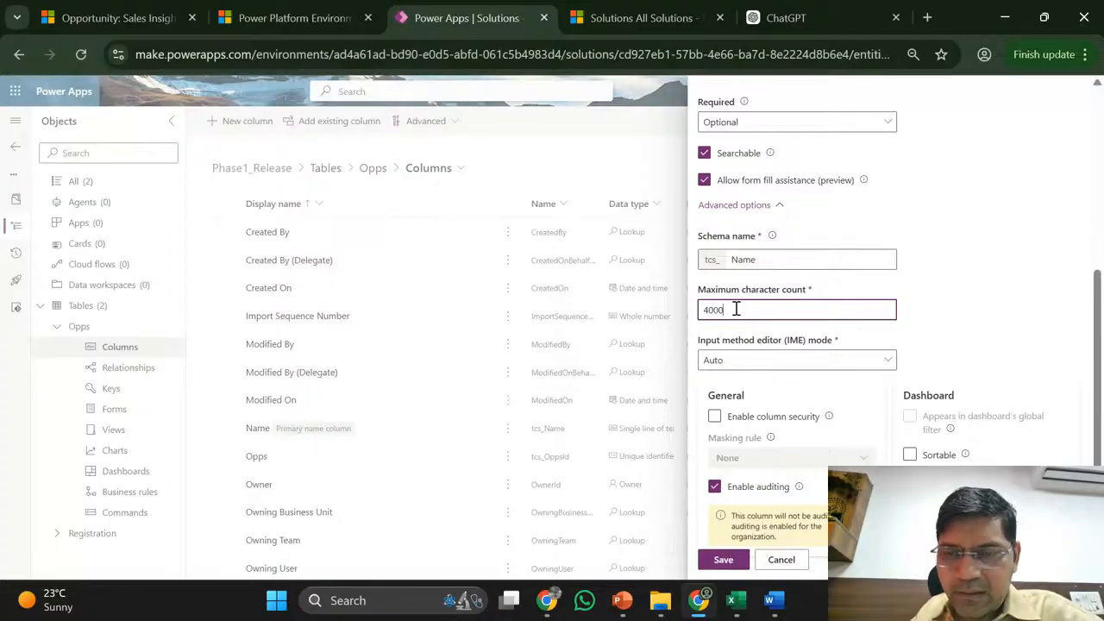
type("00000")
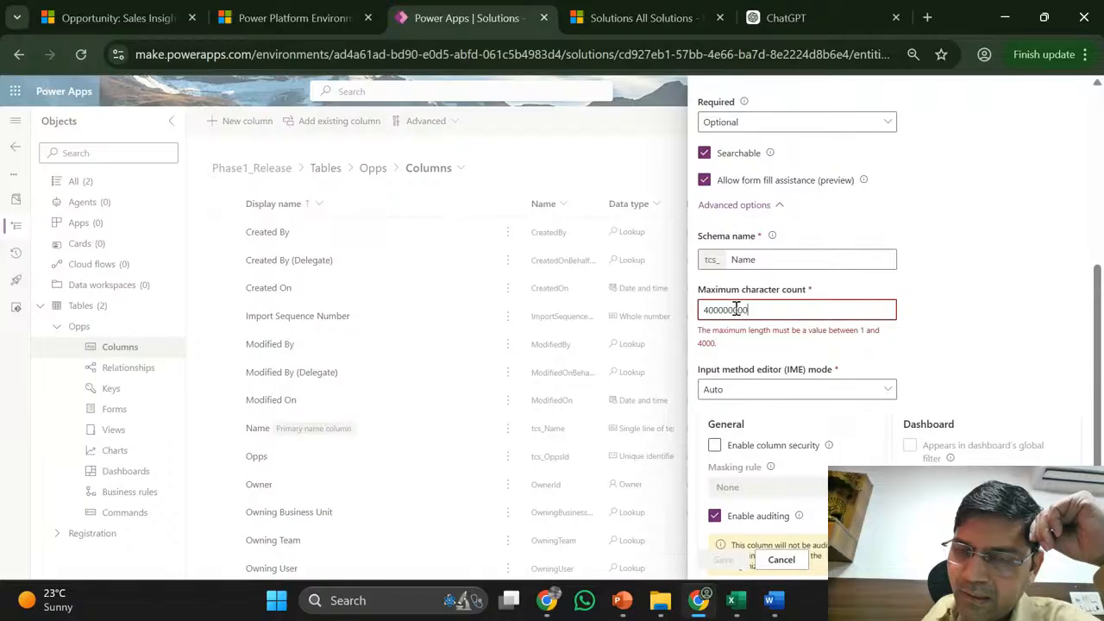
scroll(736, 310, "up", 2)
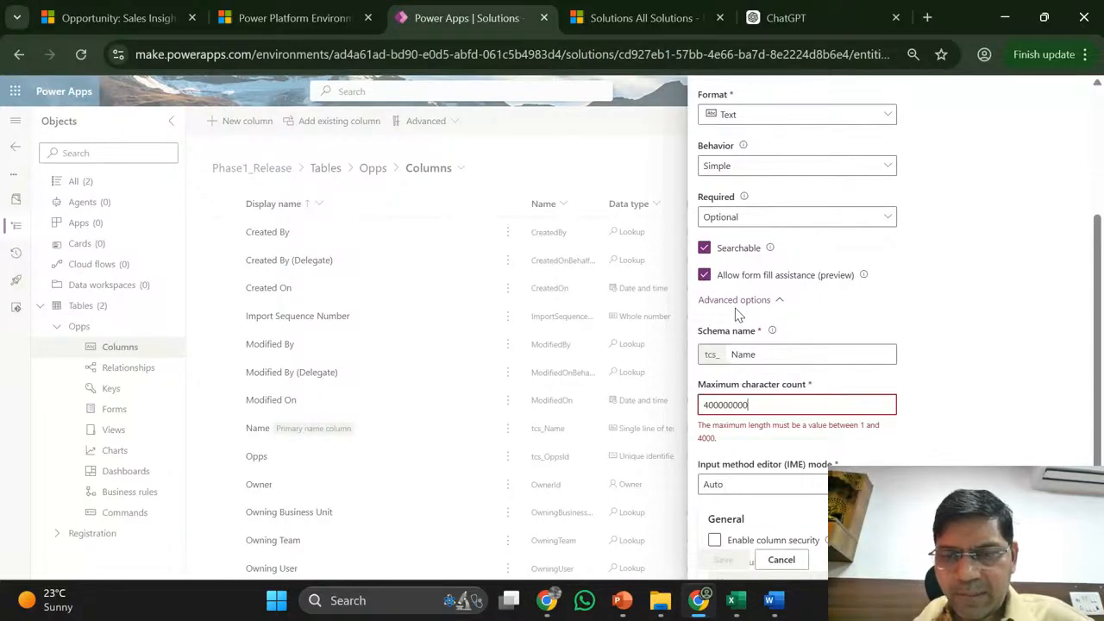
double_click(777, 408)
key("BackSpace")
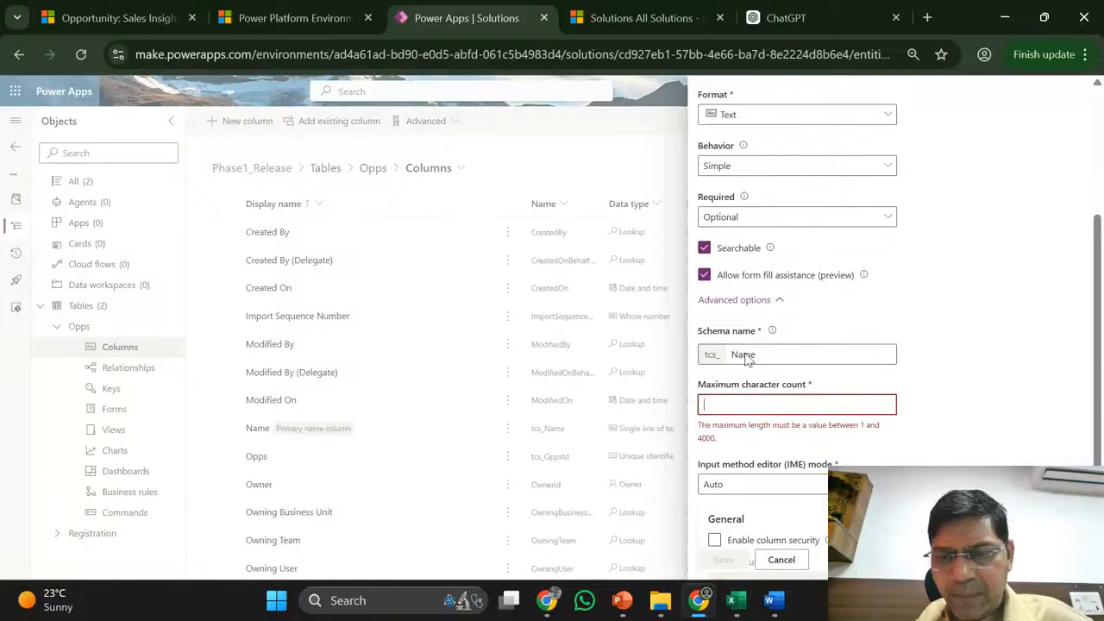
scroll(777, 529, "down", 3)
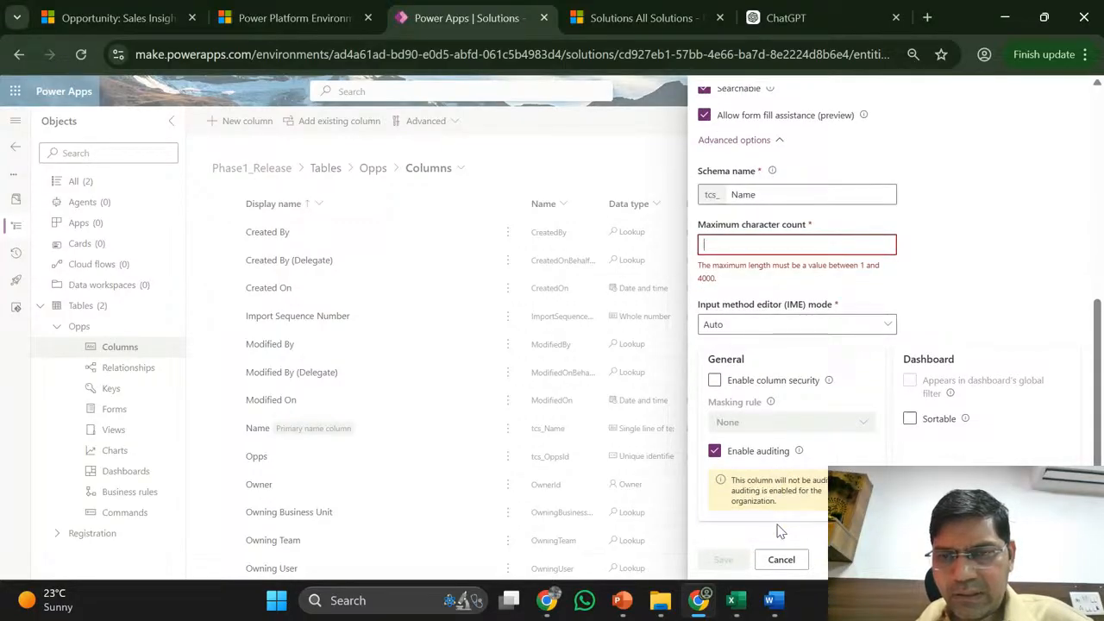
scroll(779, 530, "up", 5)
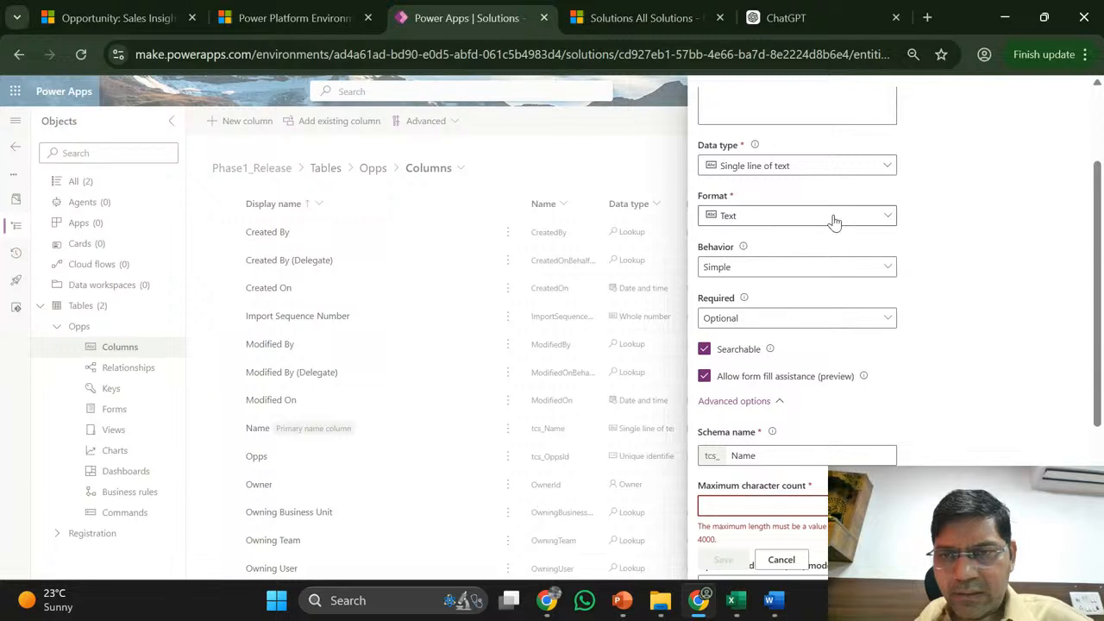
- Make Name a Multiple lines of text > Plain text column with 20000000 maximum characters
left_click(831, 165)
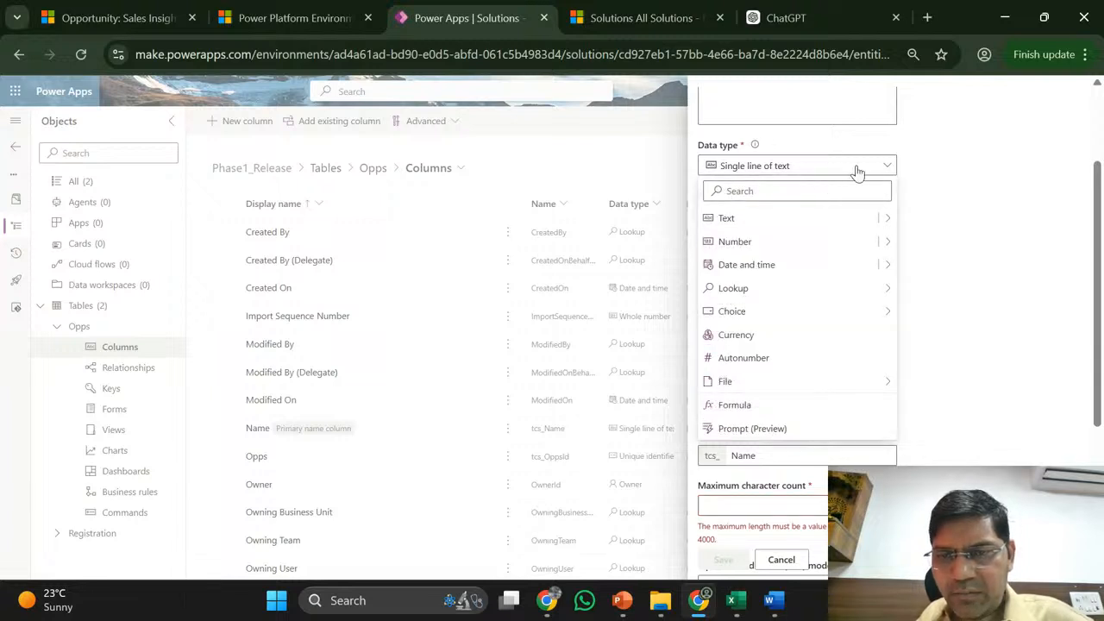
left_click(884, 217)
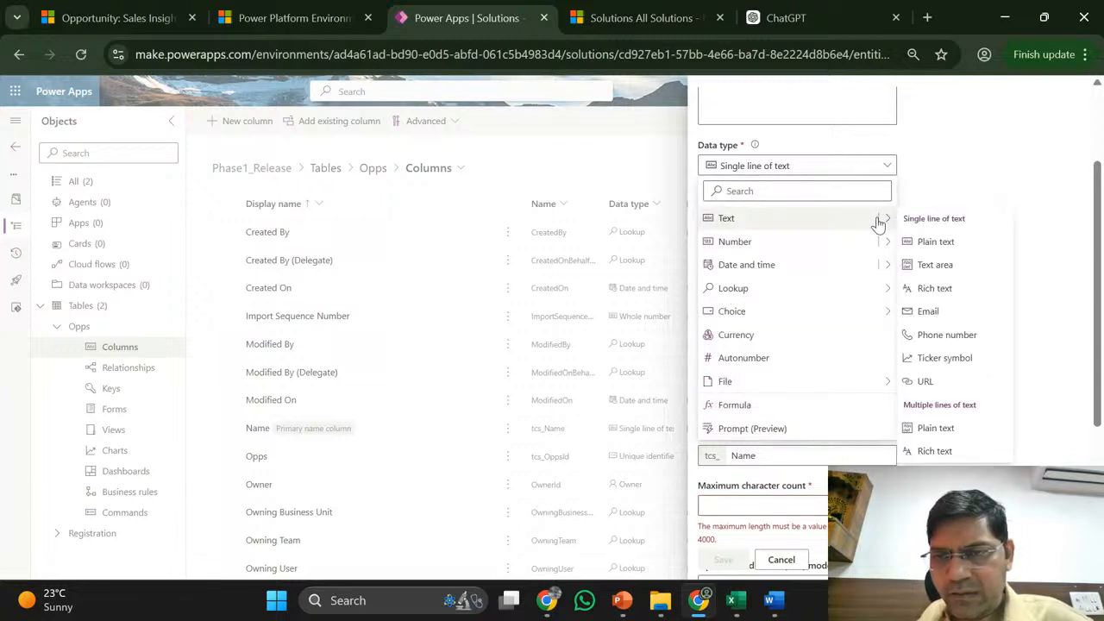
left_click(937, 430)
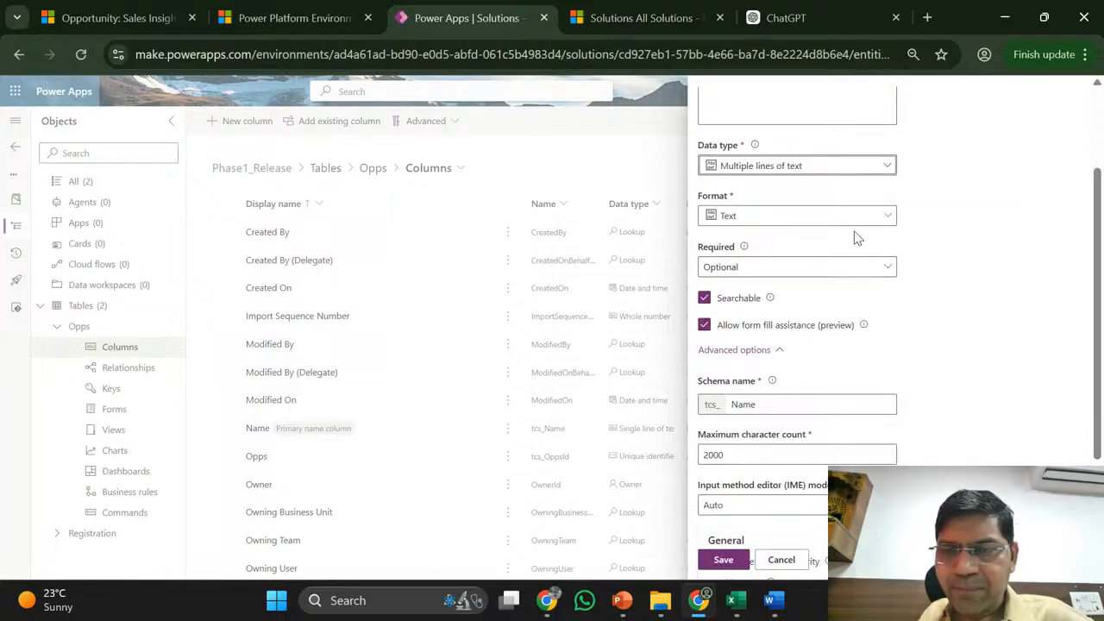
scroll(811, 326, "down", 2)
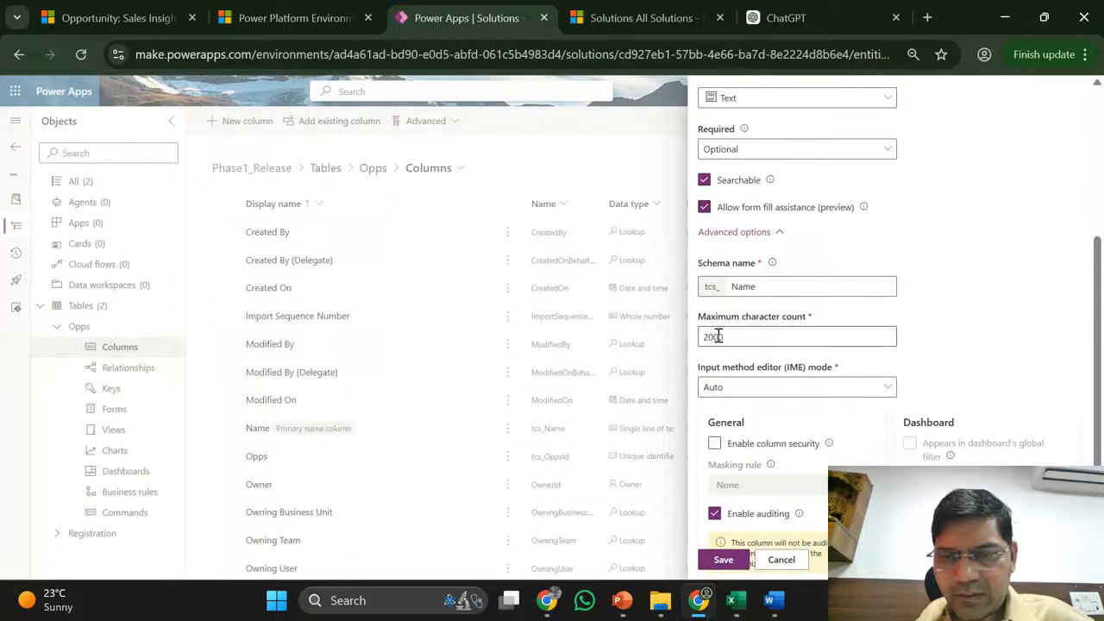
double_click(749, 339)
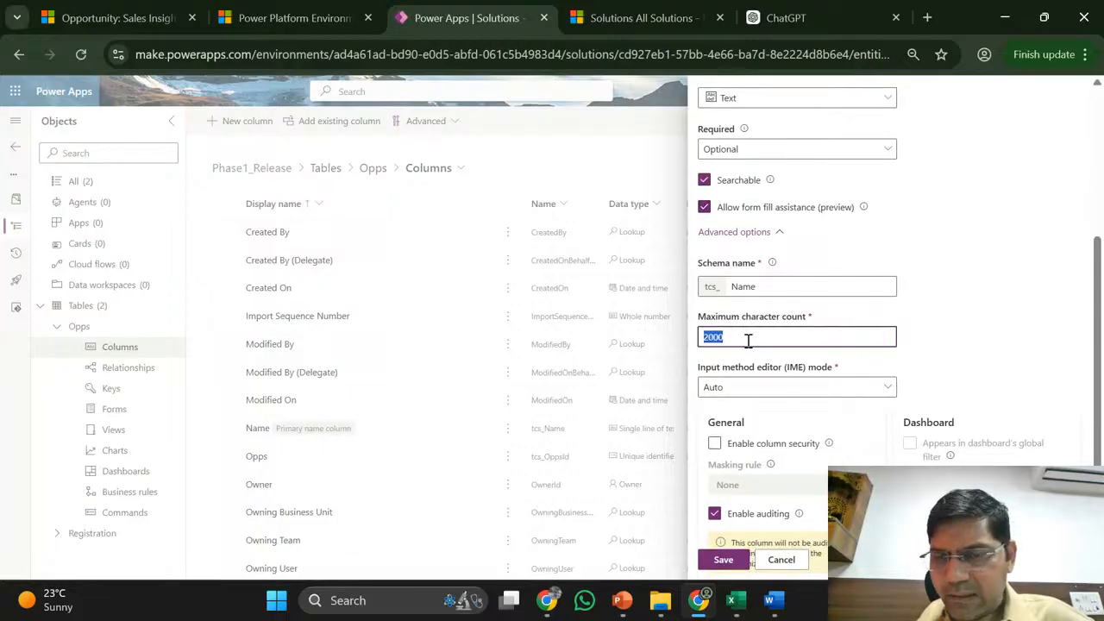
left_click(749, 339)
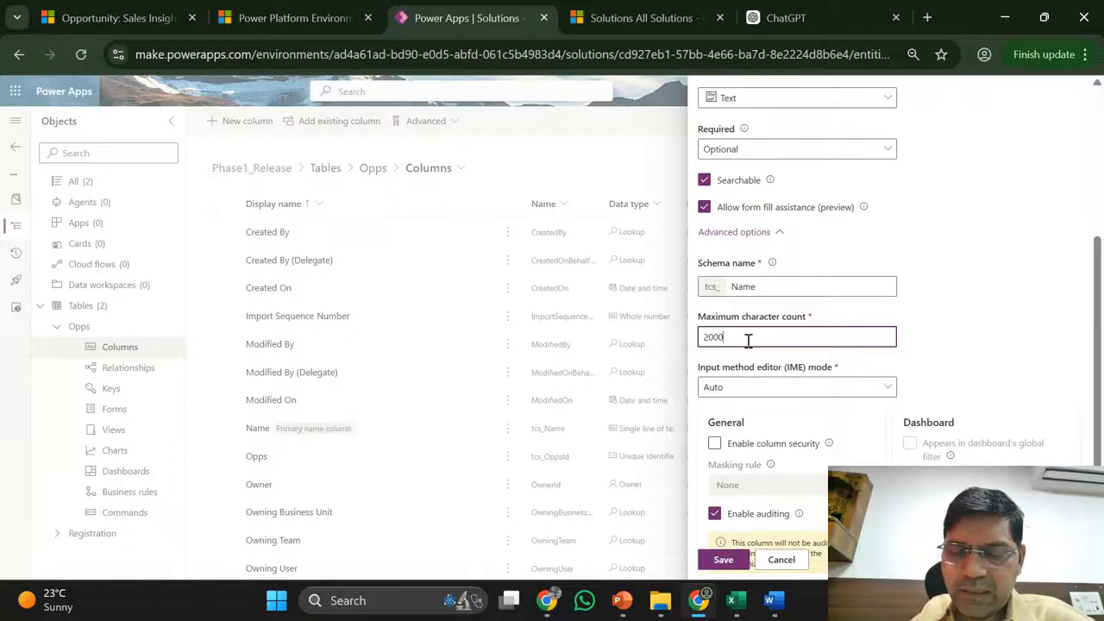
type("0000")
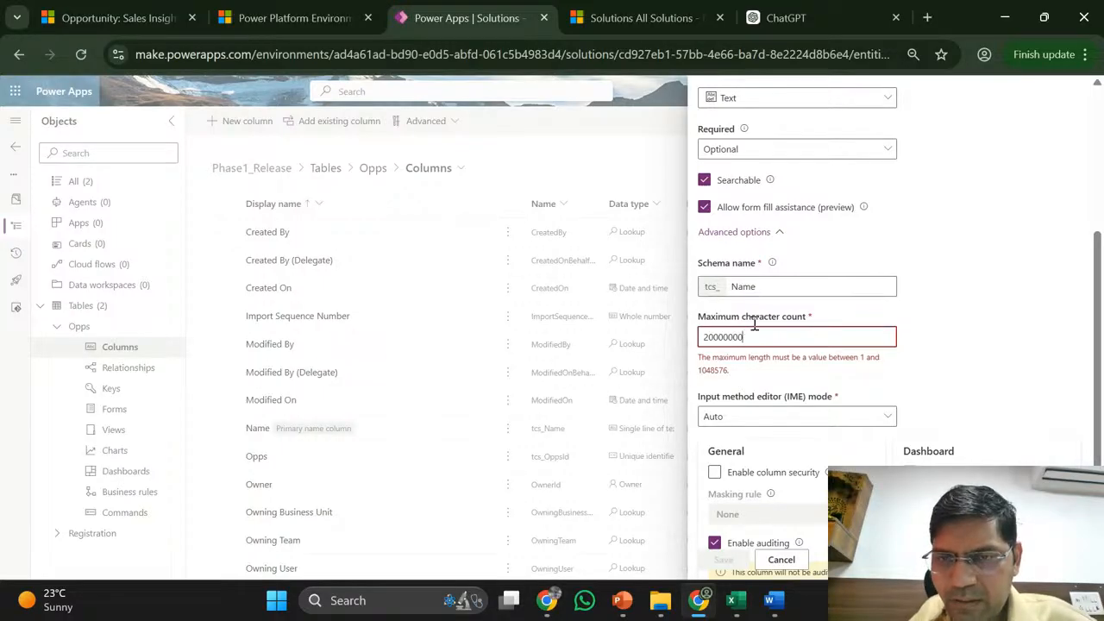
- Examine the error message giving 1048576 as the allowed maximum character count
double_click(717, 370)
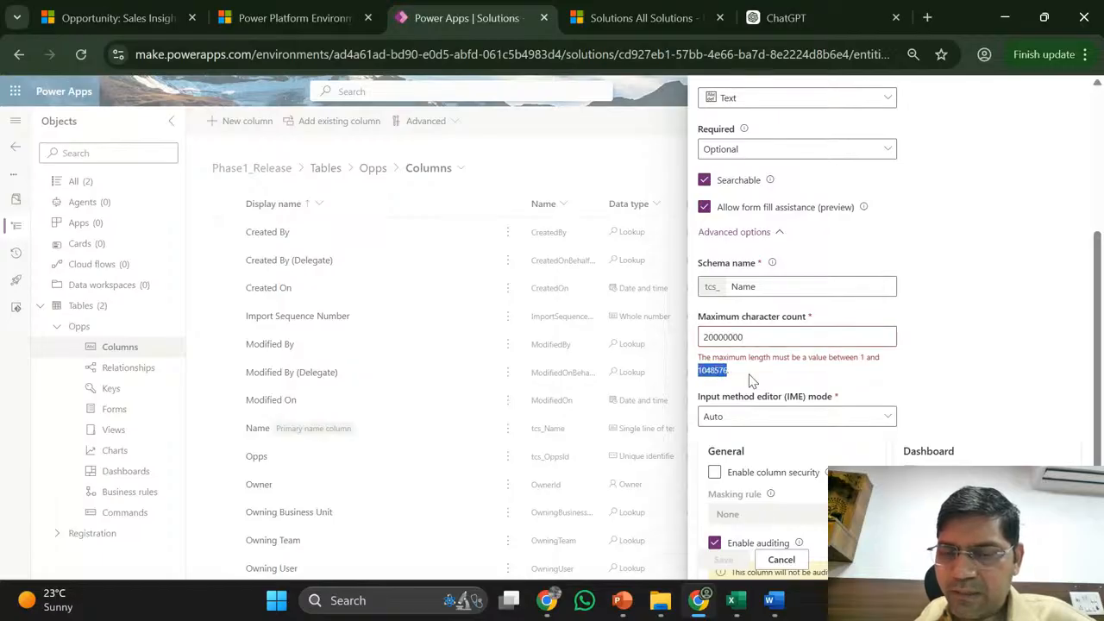
left_click(736, 376)
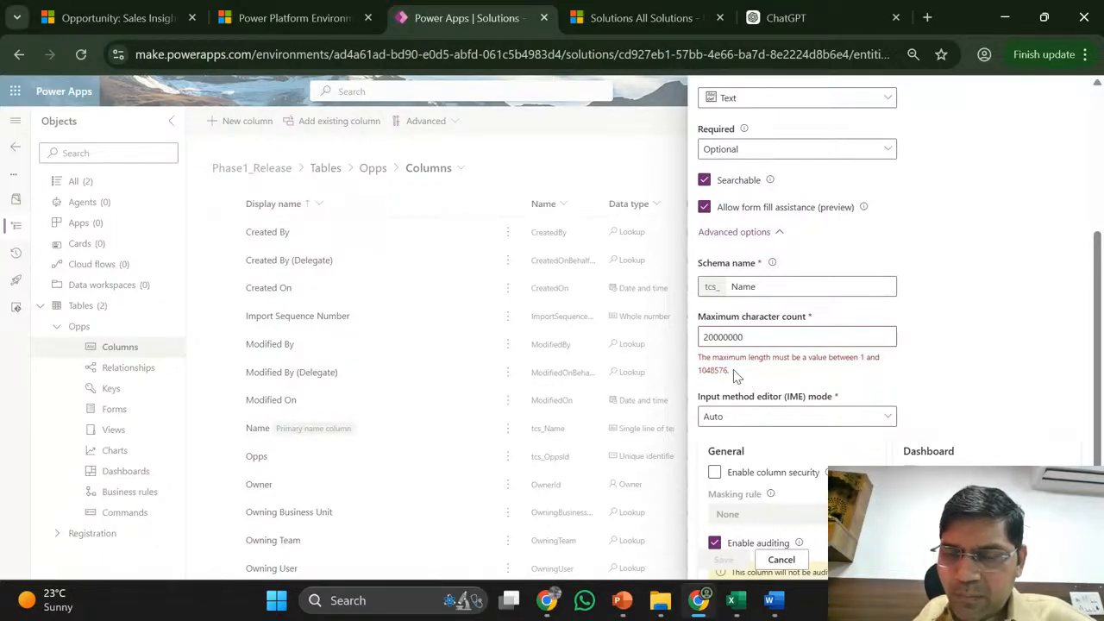
double_click(715, 369)
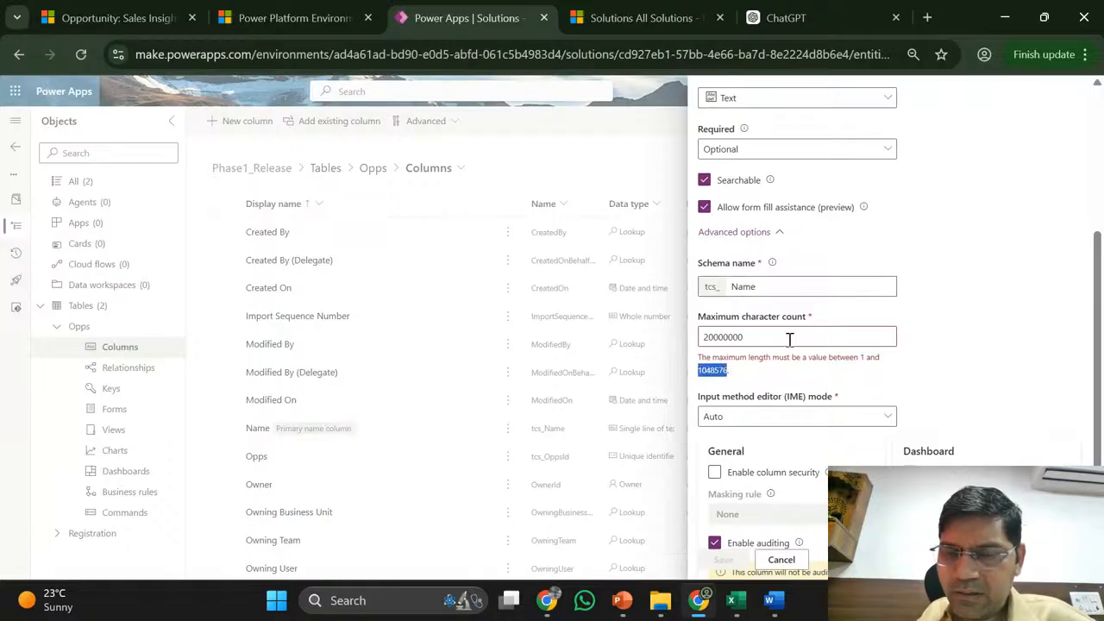
left_click(750, 380)
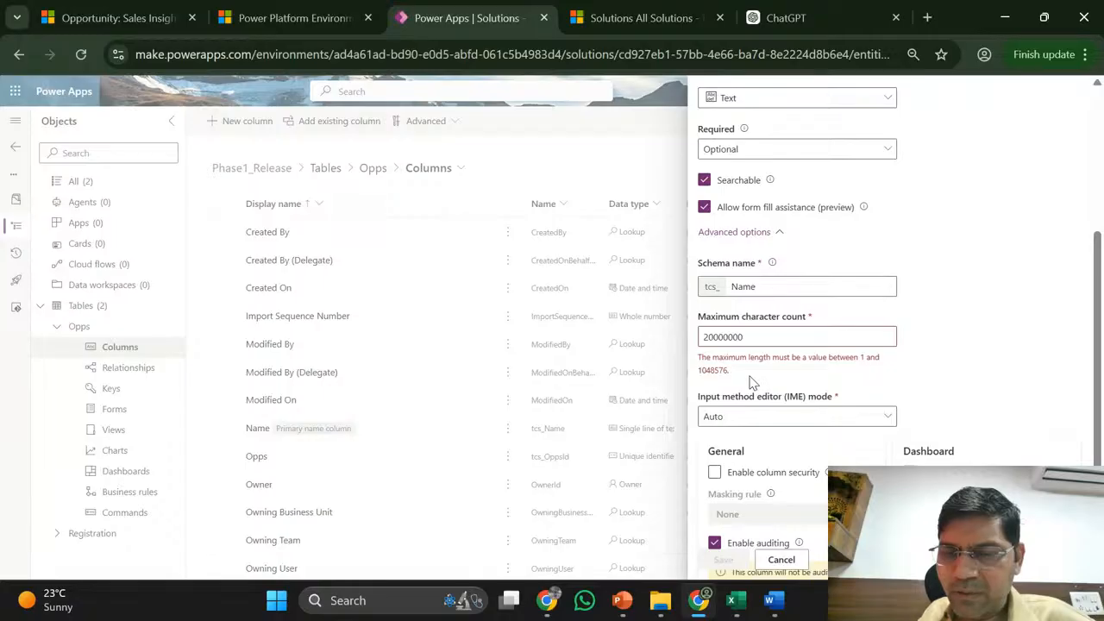
double_click(711, 371)
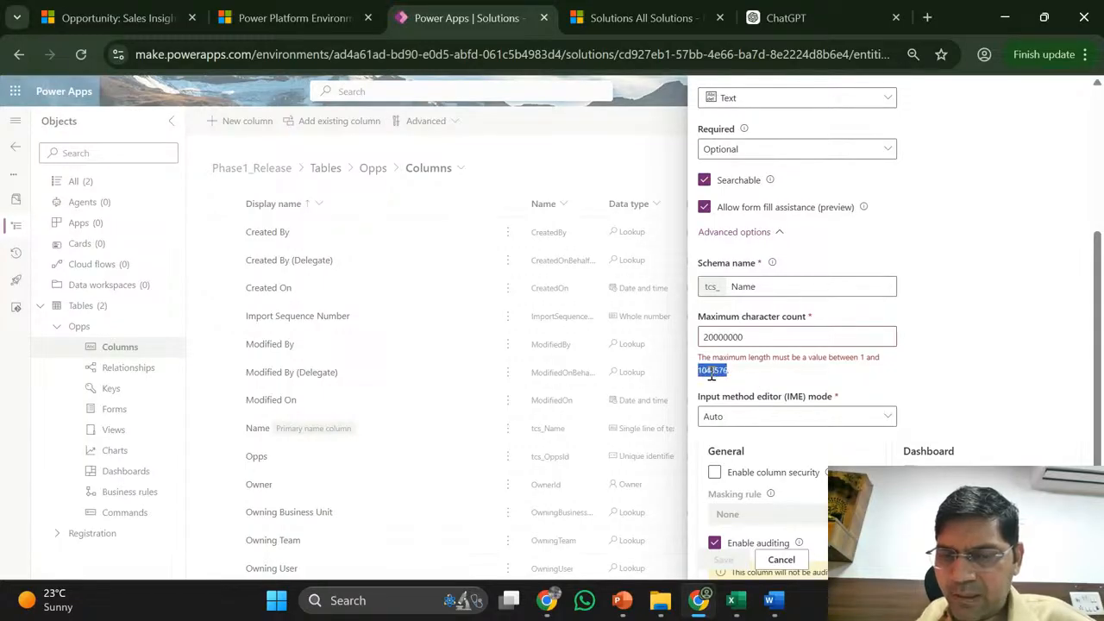
left_click(750, 382)
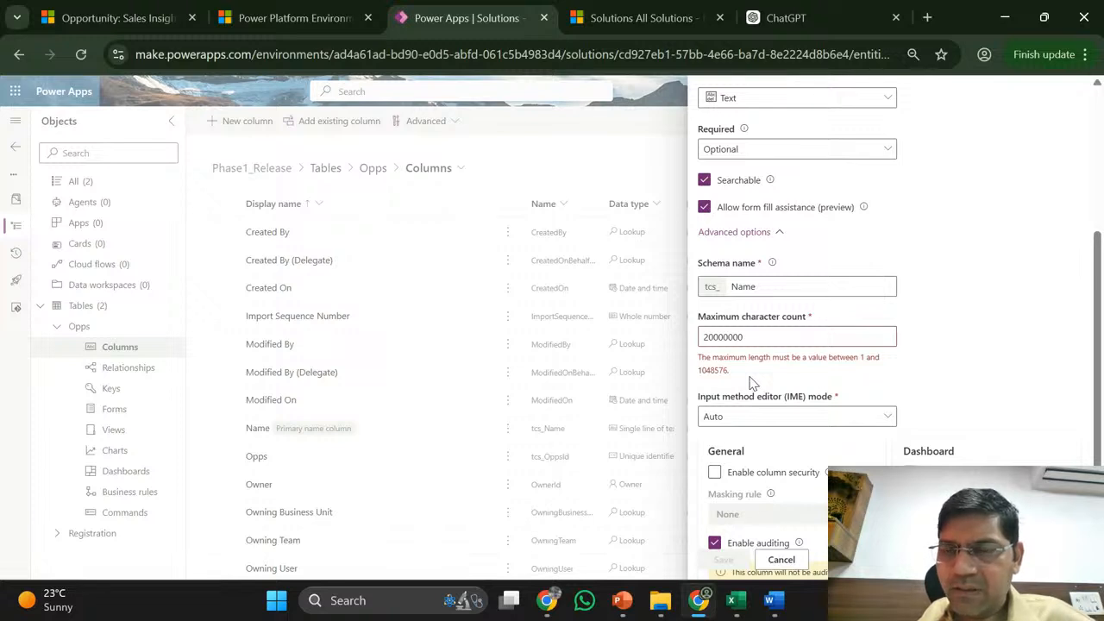
scroll(895, 214, "up", 1)
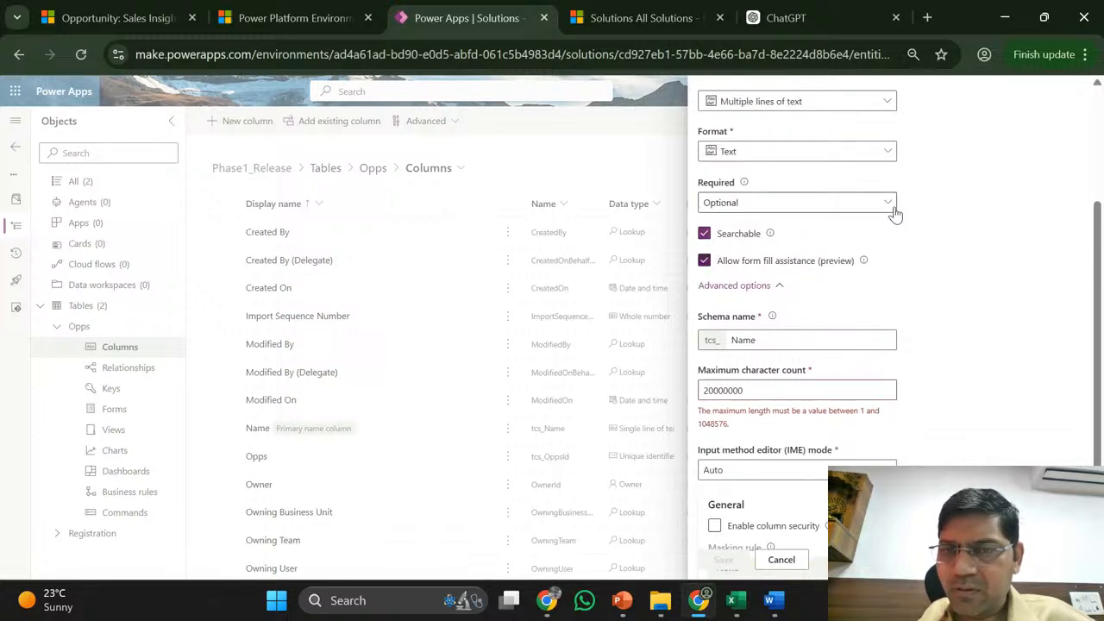
- Change the Name column's data type to Choice > Choice
left_click(865, 108)
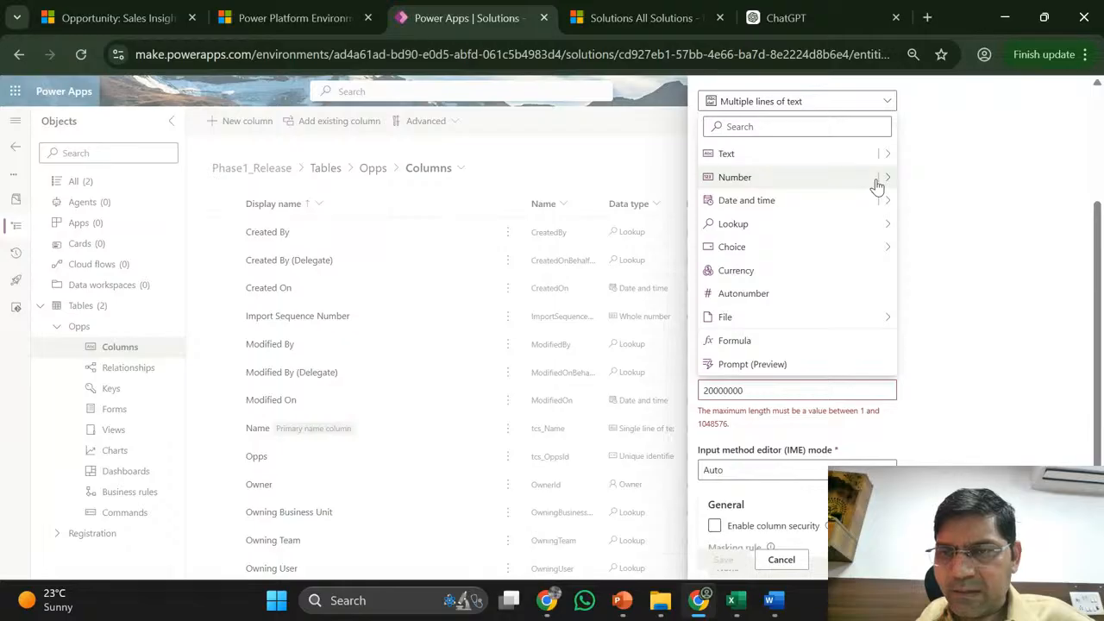
mouse_move(887, 183)
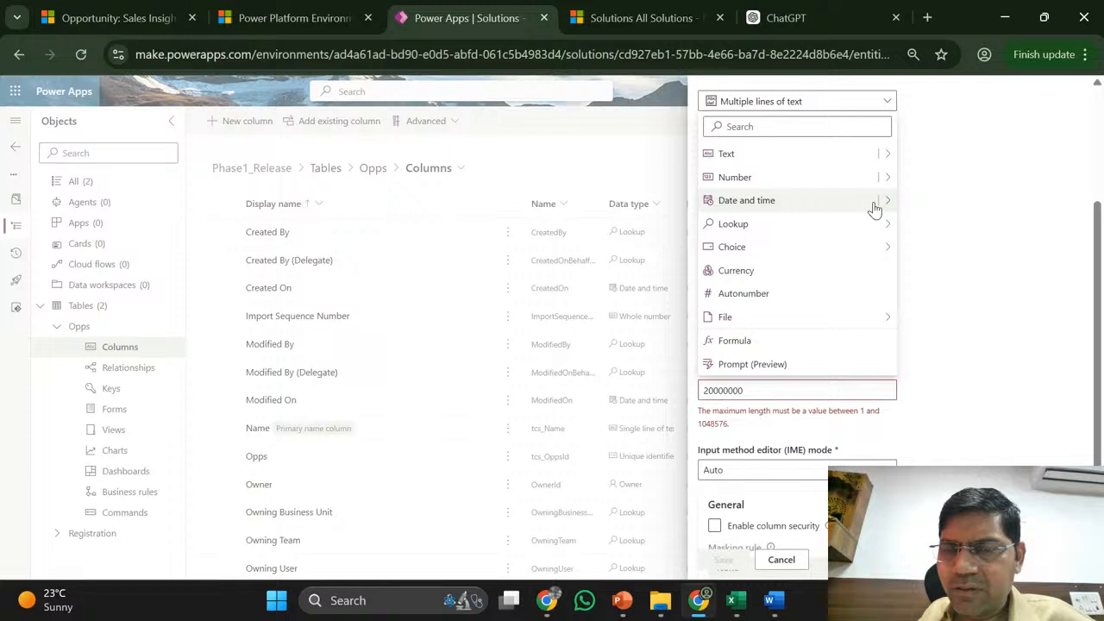
mouse_move(875, 250)
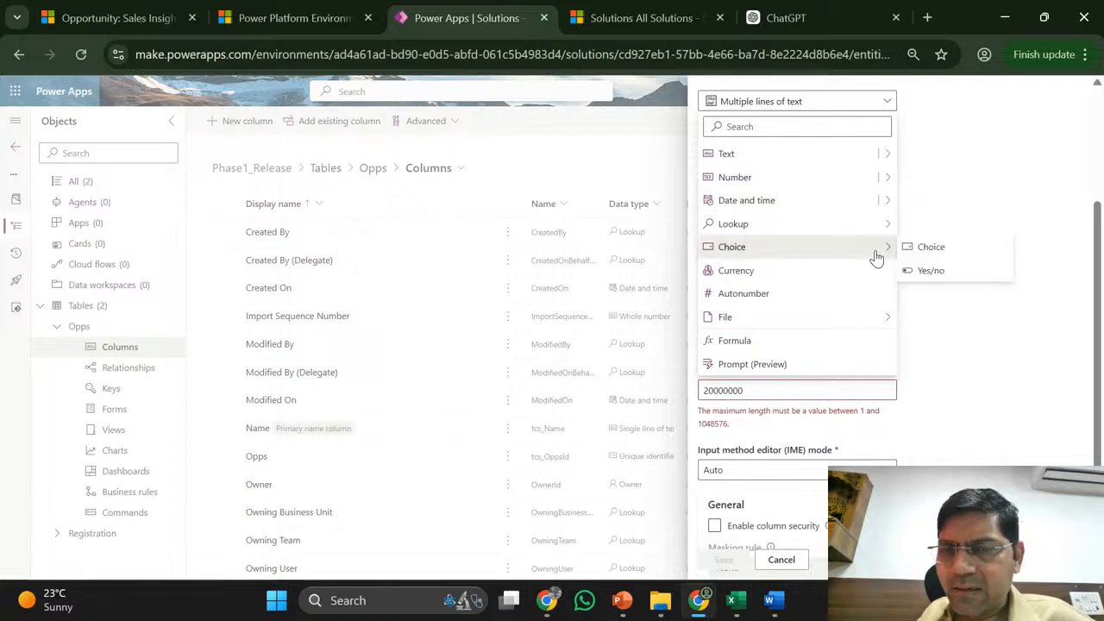
left_click(923, 250)
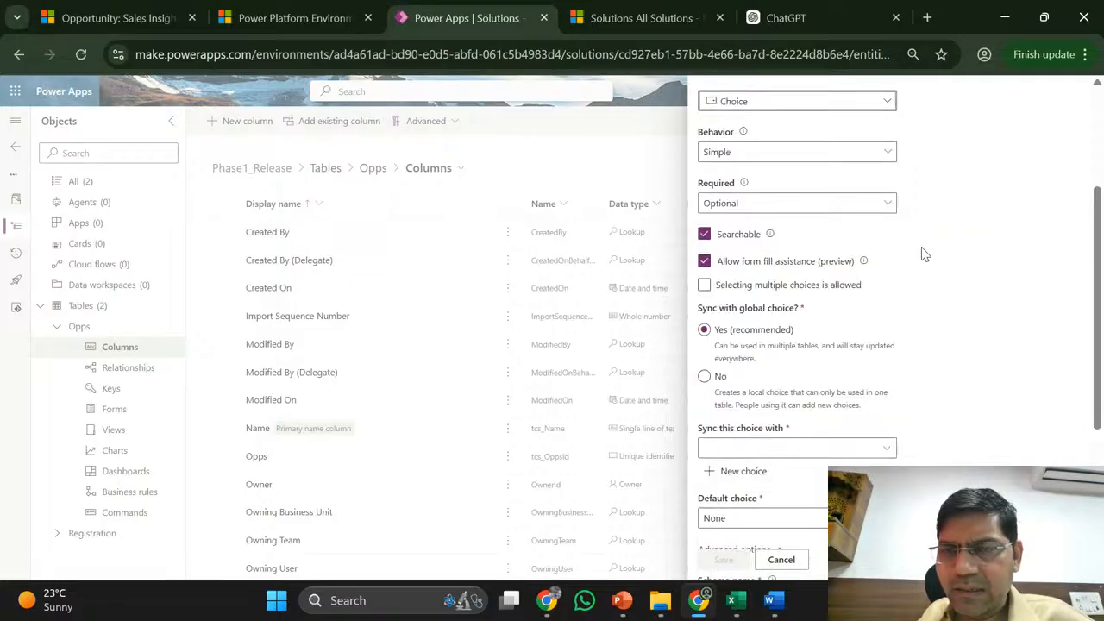
- Answer No to 'Sync with global choice?' so a local Label/Value choices table appears
scroll(924, 252, "down", 1)
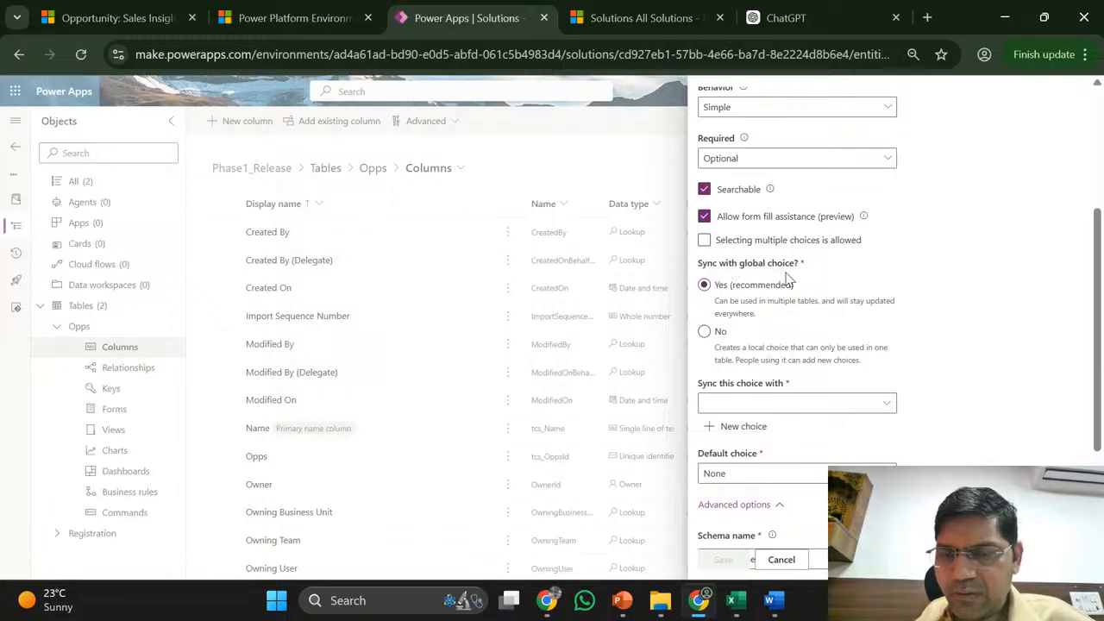
left_click(716, 332)
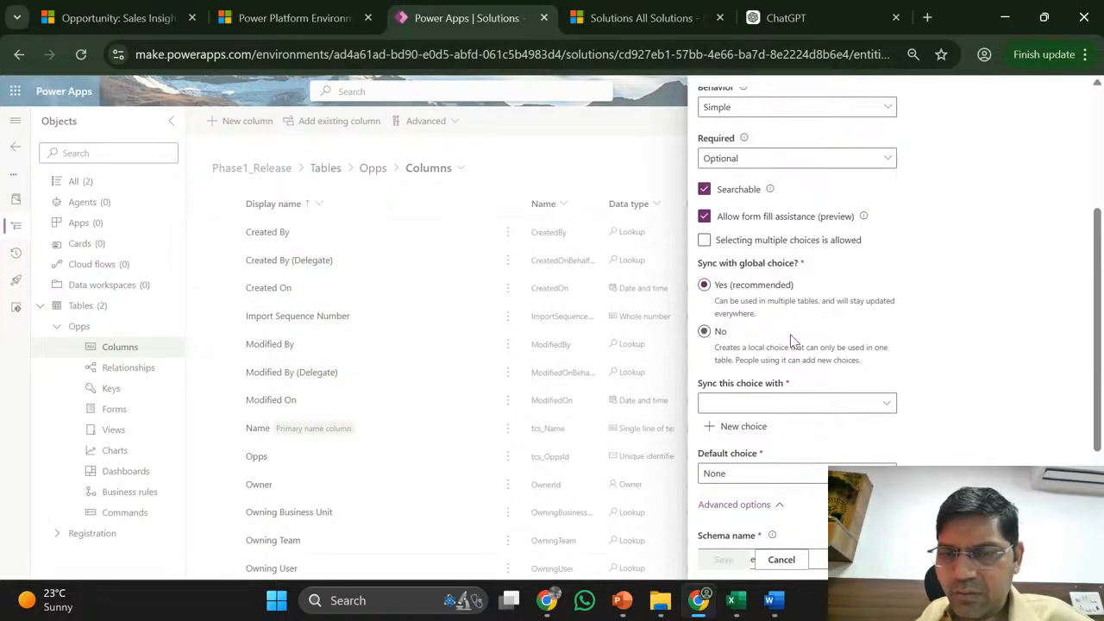
scroll(793, 341, "down", 2)
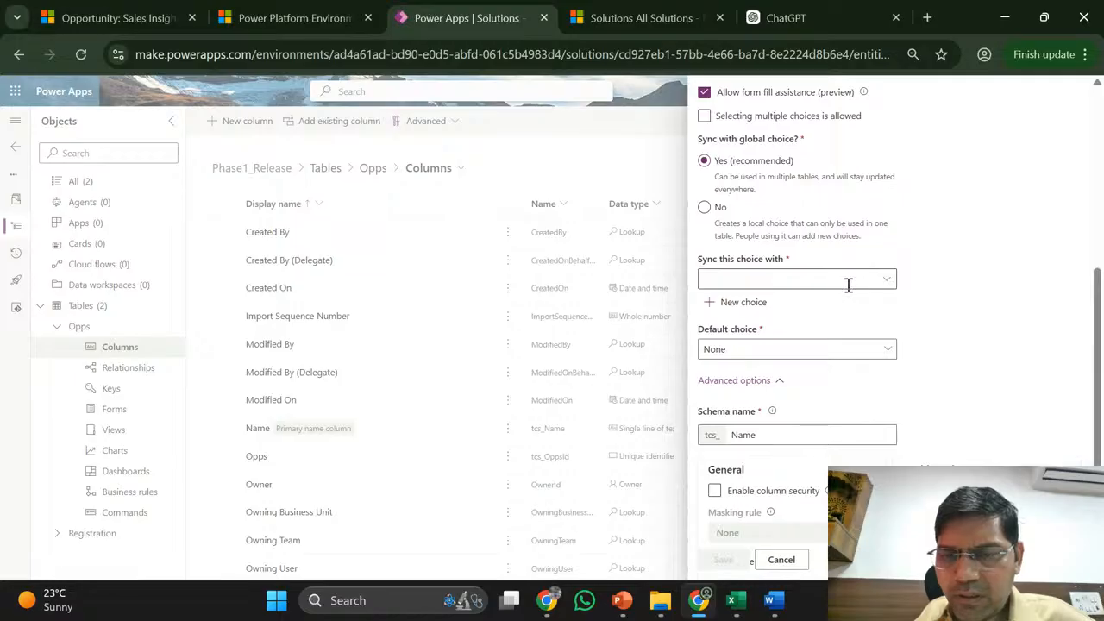
scroll(847, 285, "down", 1)
scroll(848, 285, "up", 4)
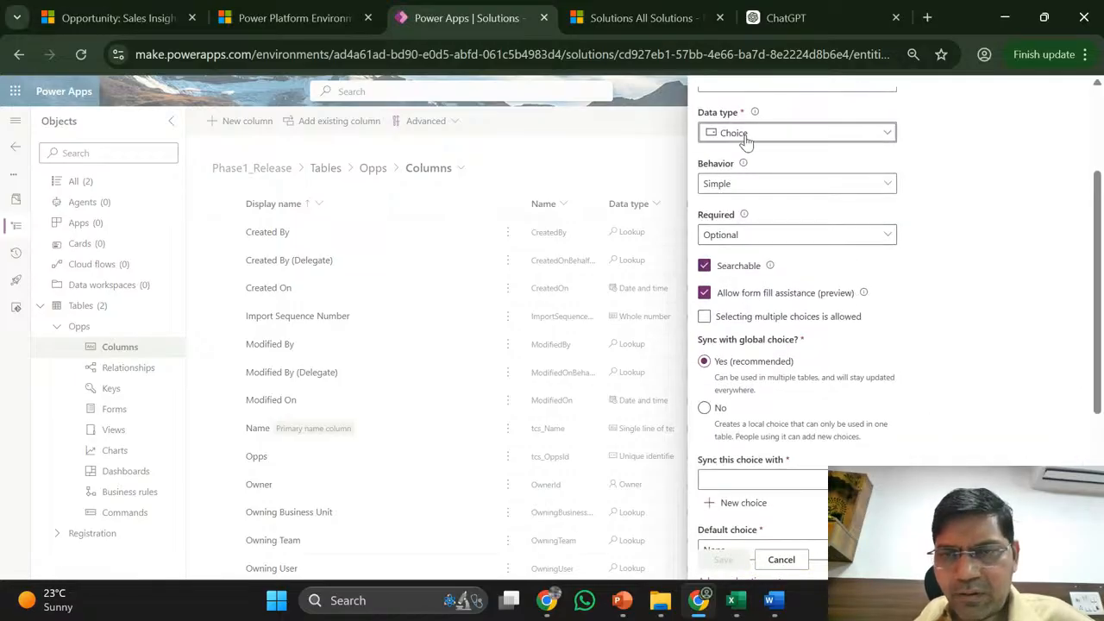
scroll(865, 314, "down", 1)
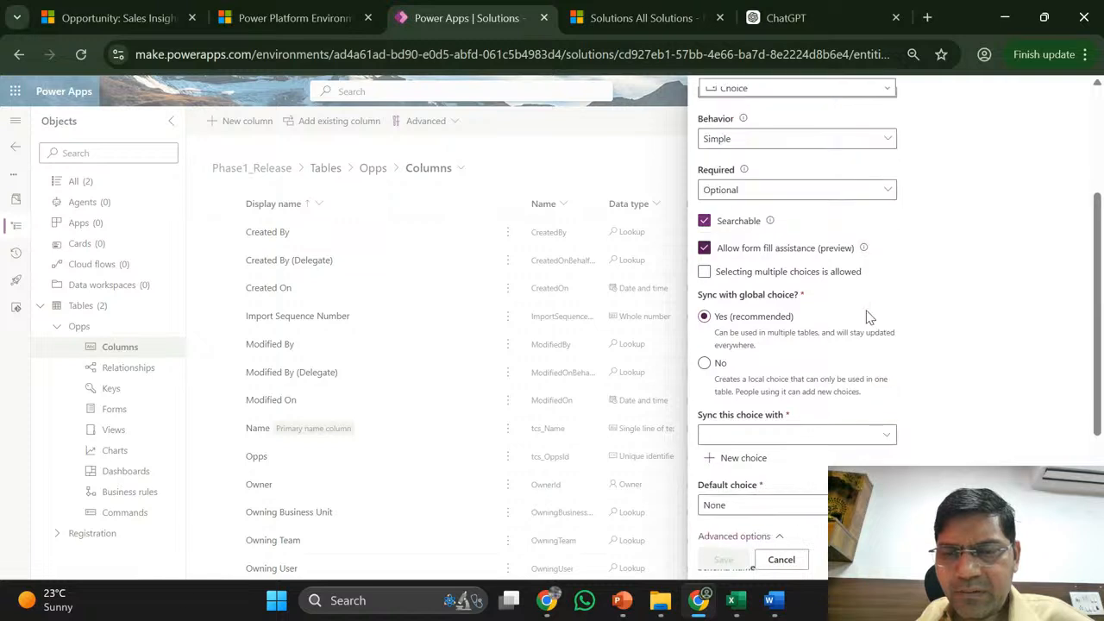
left_click(708, 363)
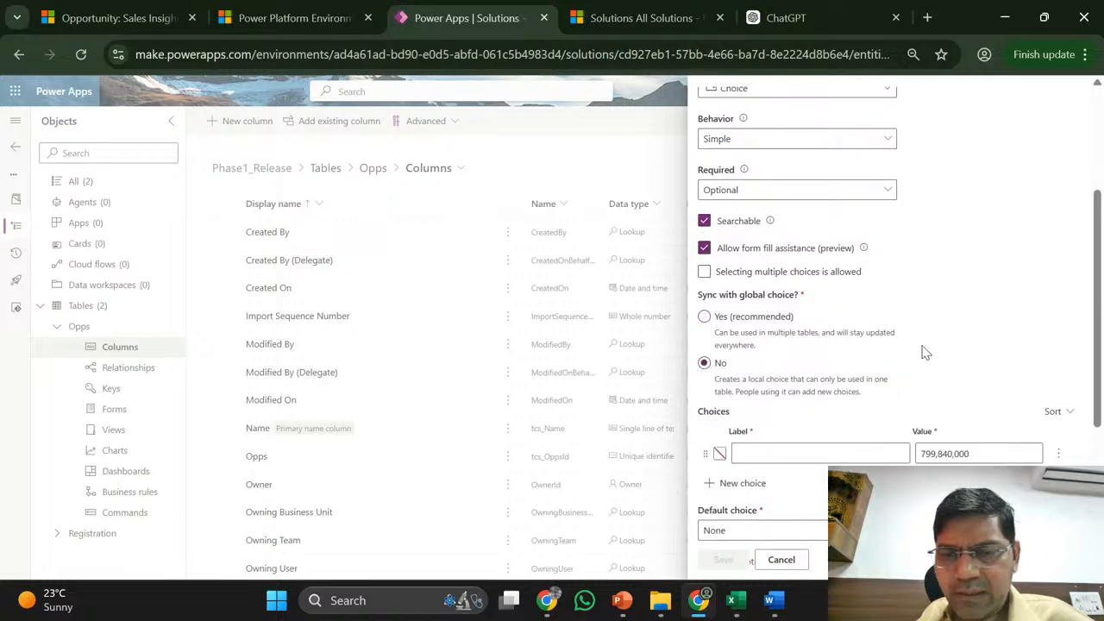
scroll(923, 352, "down", 1)
left_click_drag(925, 351, 834, 399)
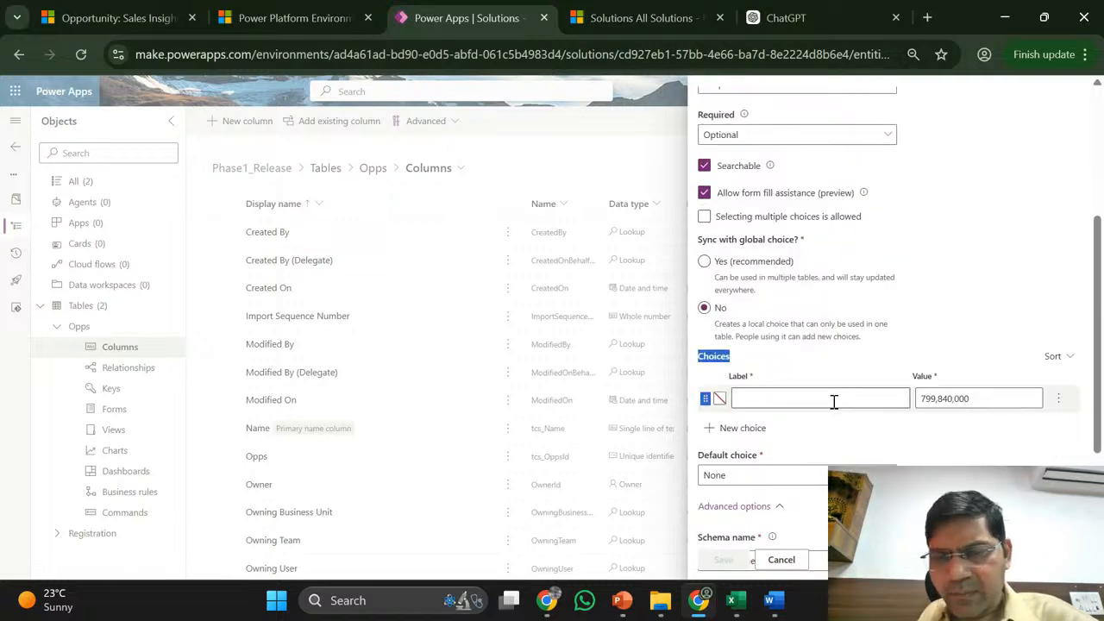
scroll(1035, 162, "up", 5)
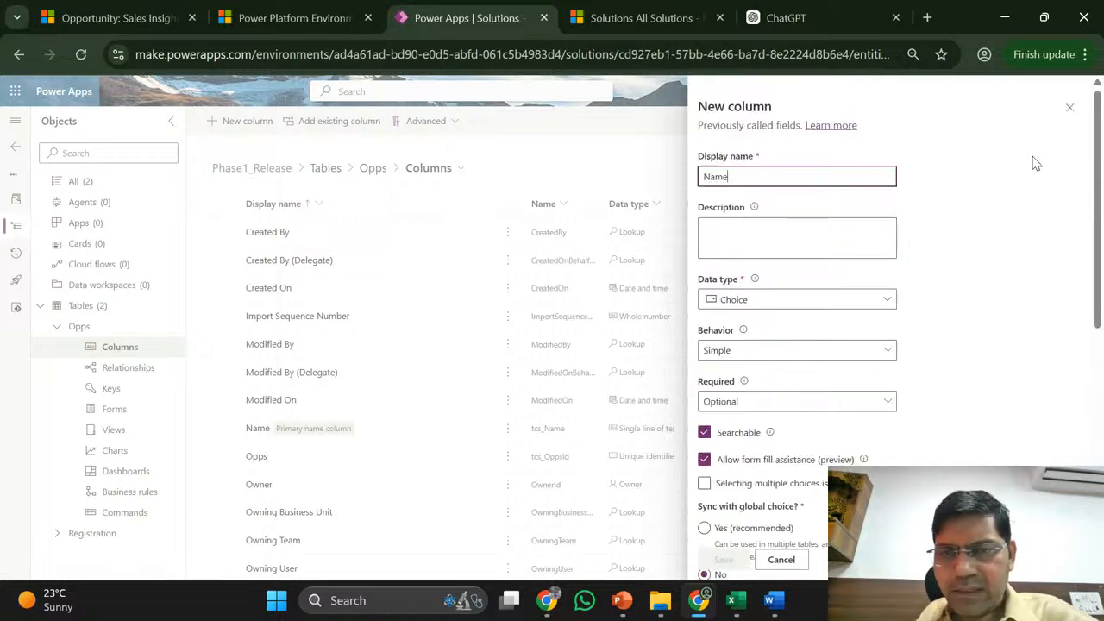
- Change the column's display name from Name to Gender
double_click(718, 179)
type("Gender")
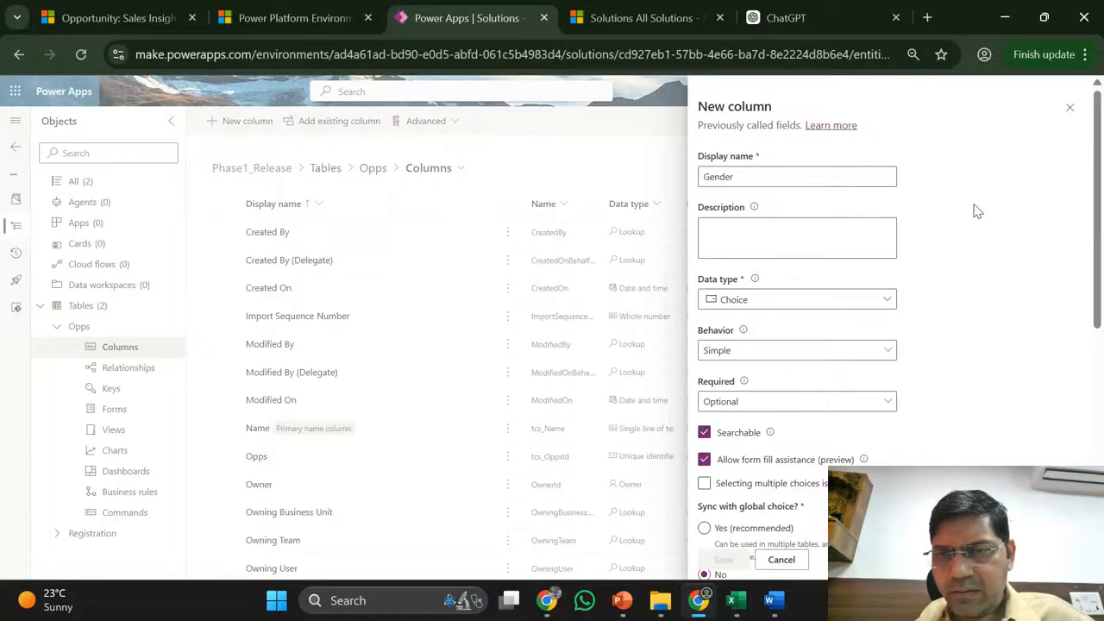
scroll(978, 211, "down", 3)
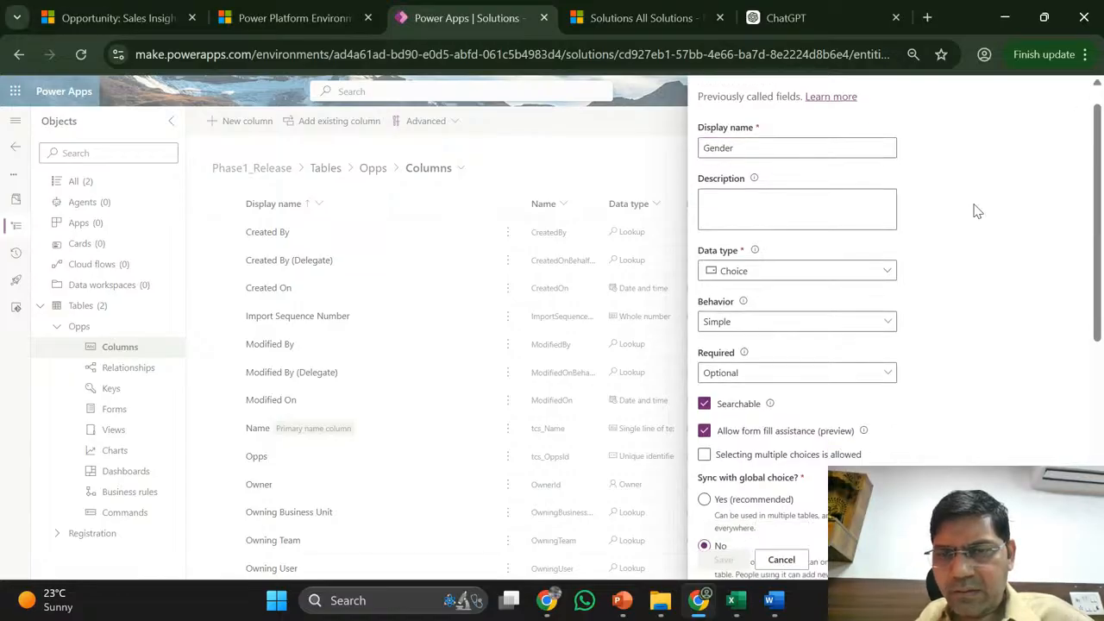
scroll(976, 210, "down", 3)
- Add the local choice labels Male, Female and Others
left_click(790, 277)
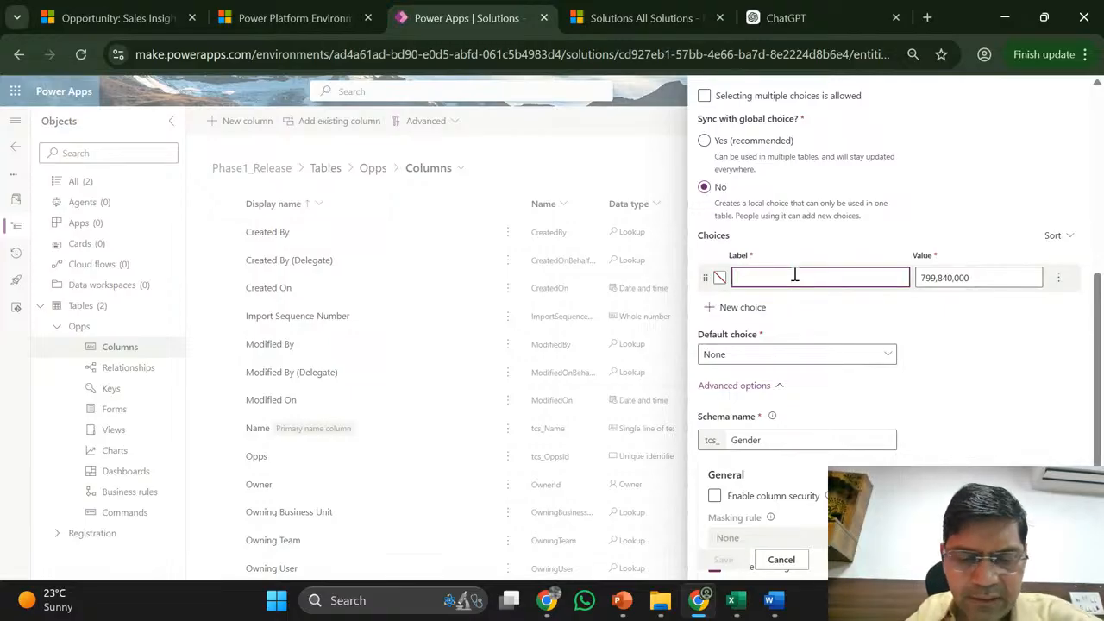
type("F")
key("BackSpace")
type("Ma")
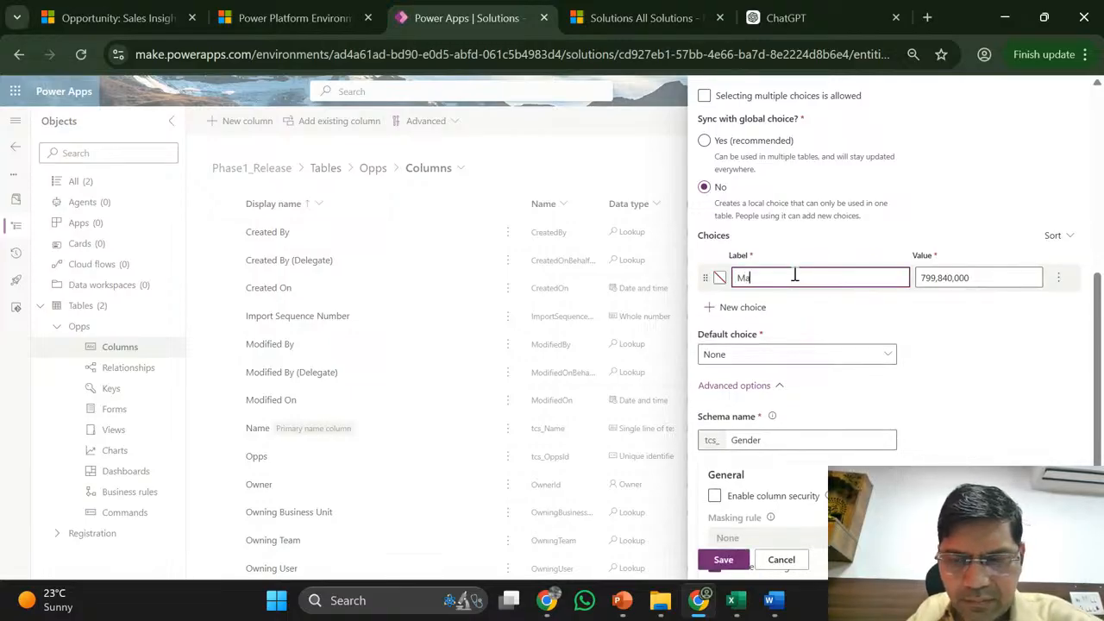
type("le")
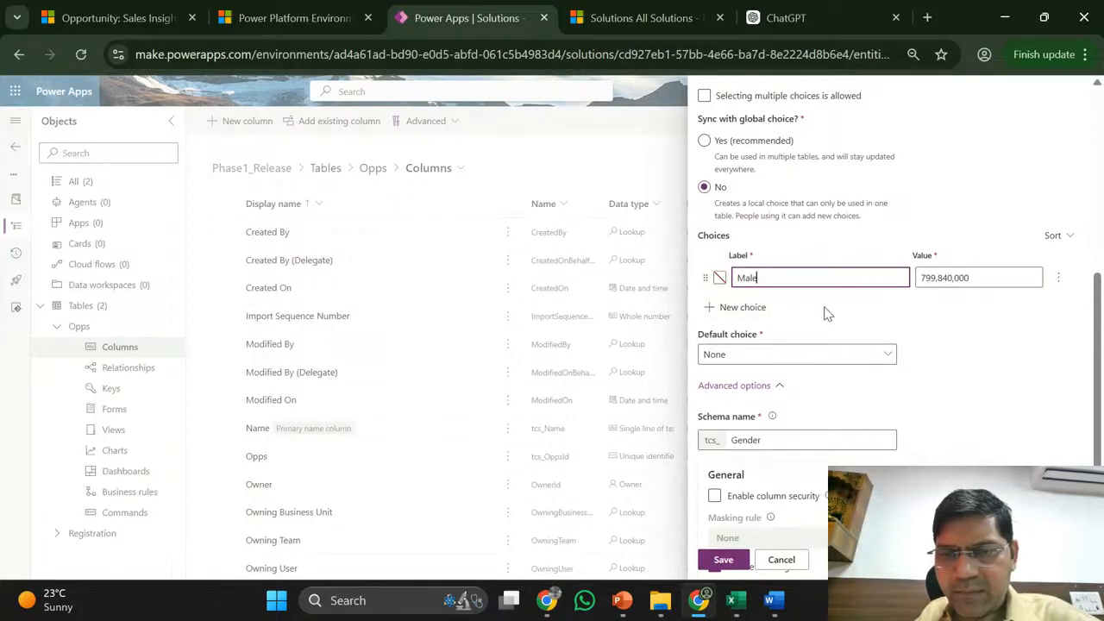
left_click(742, 308)
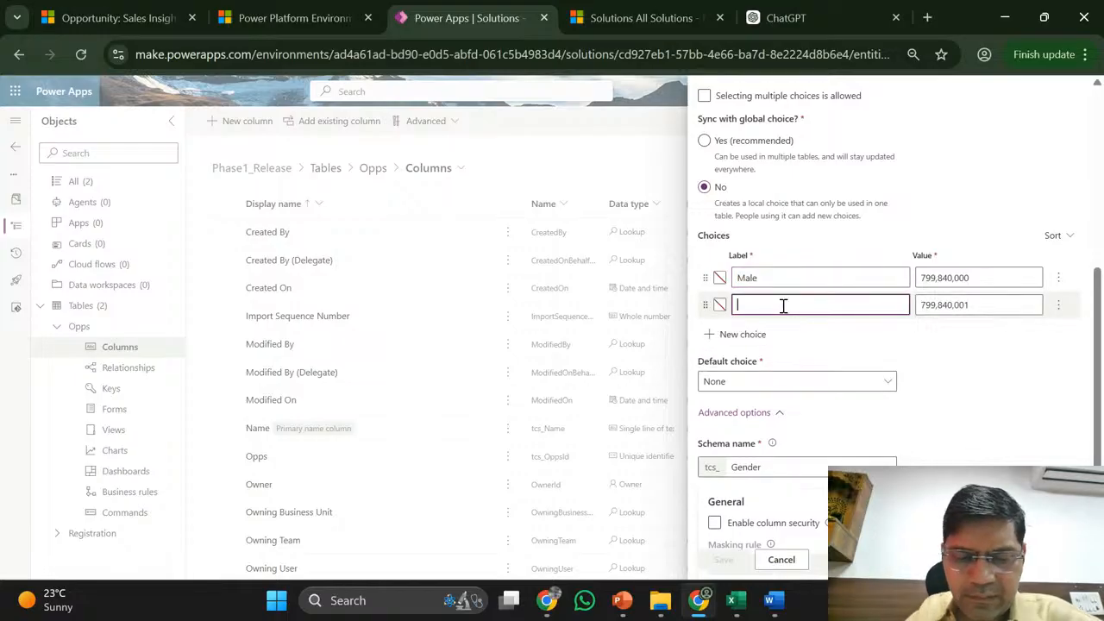
type("Female")
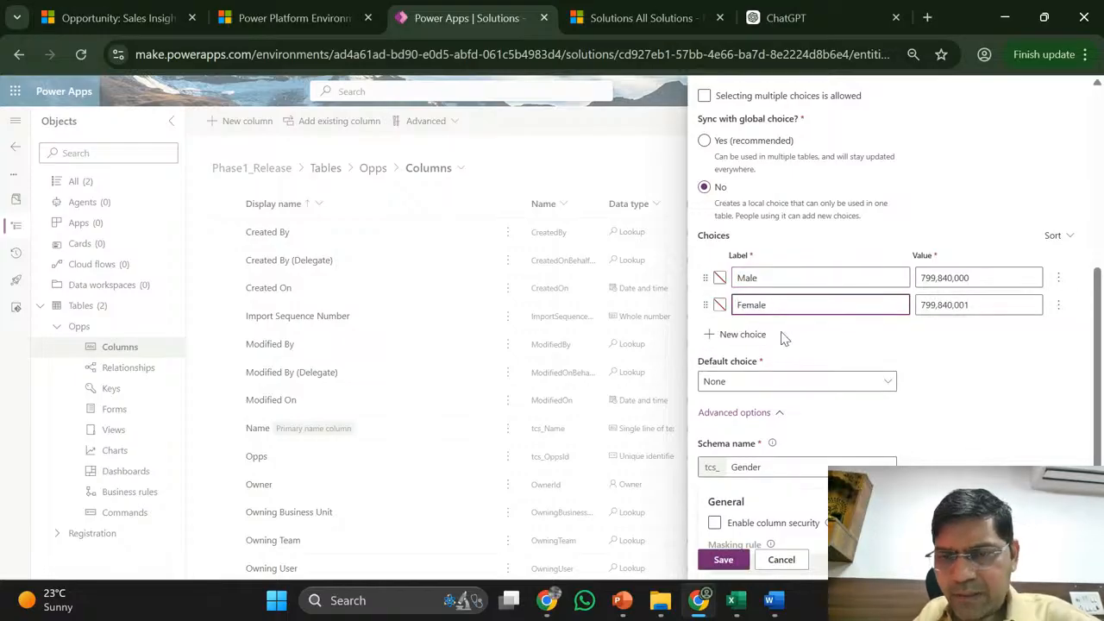
left_click(768, 335)
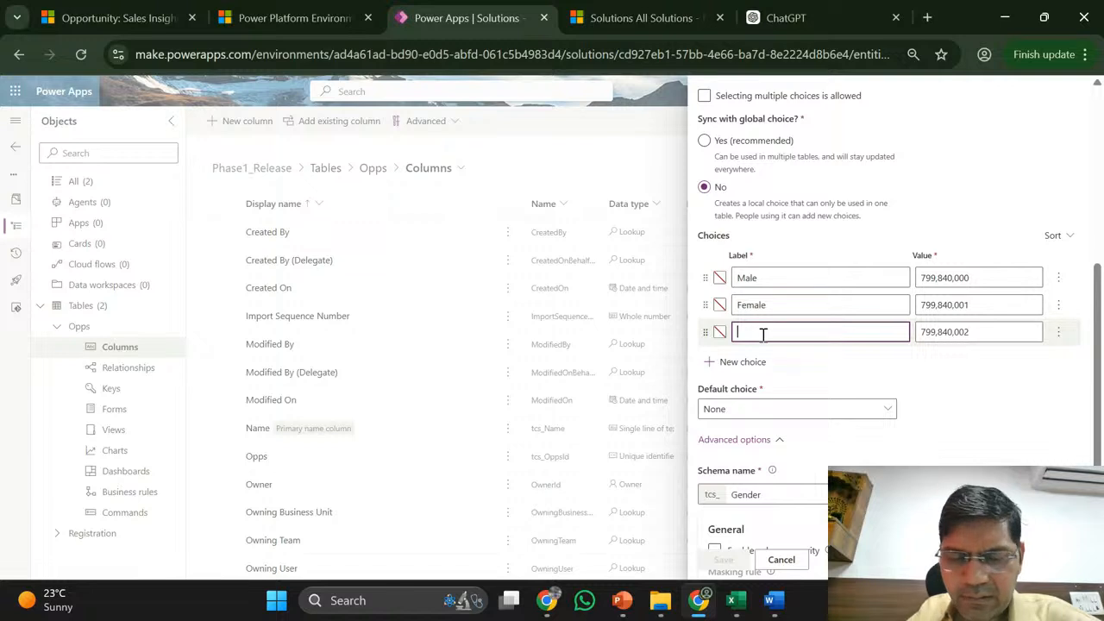
type("Other")
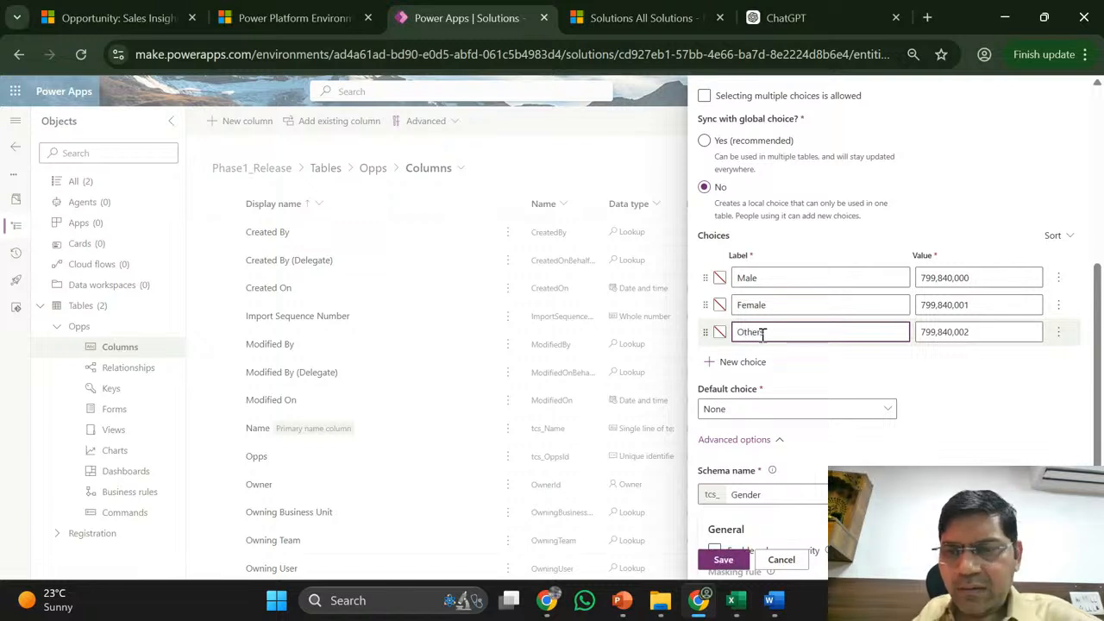
type("s")
left_click(853, 368)
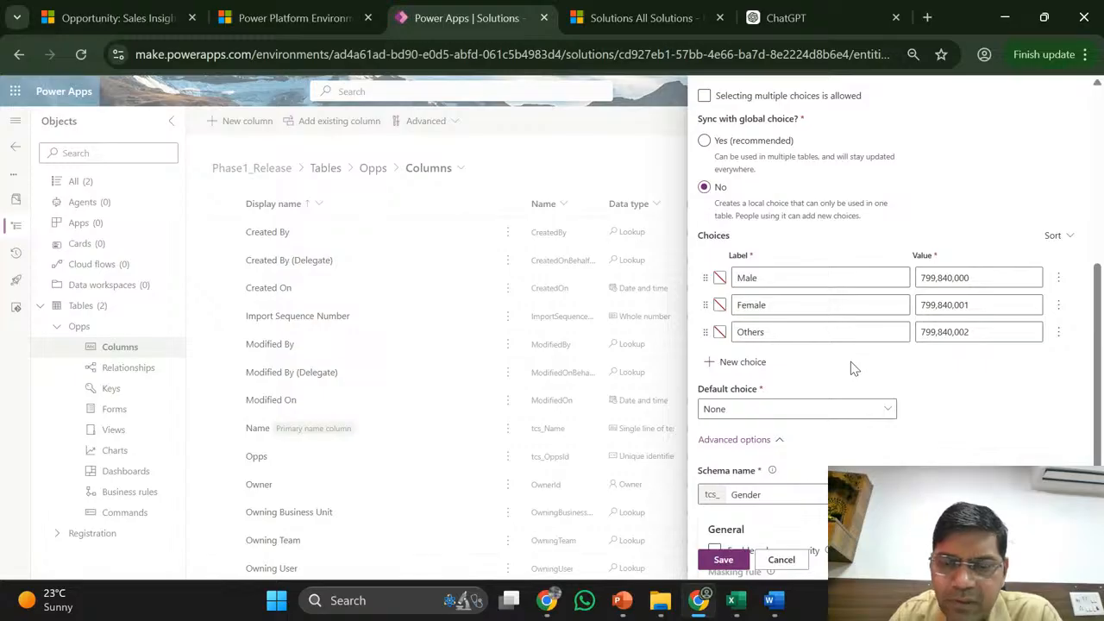
- Switch to Excel and back, then select the Male choice's value and label
left_click(738, 604)
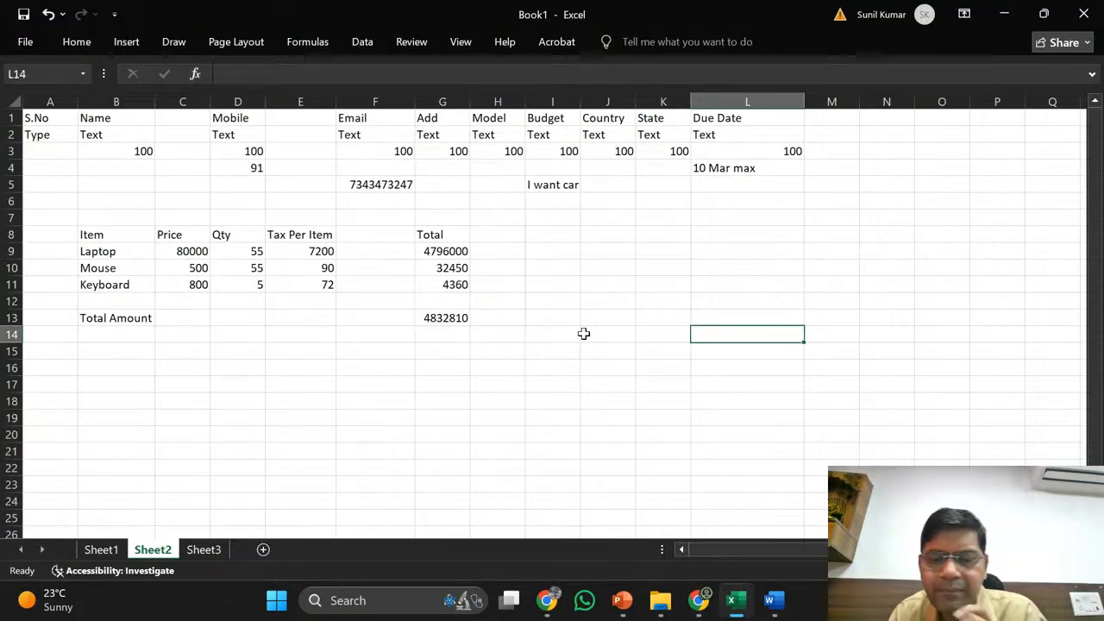
key("alt+Tab")
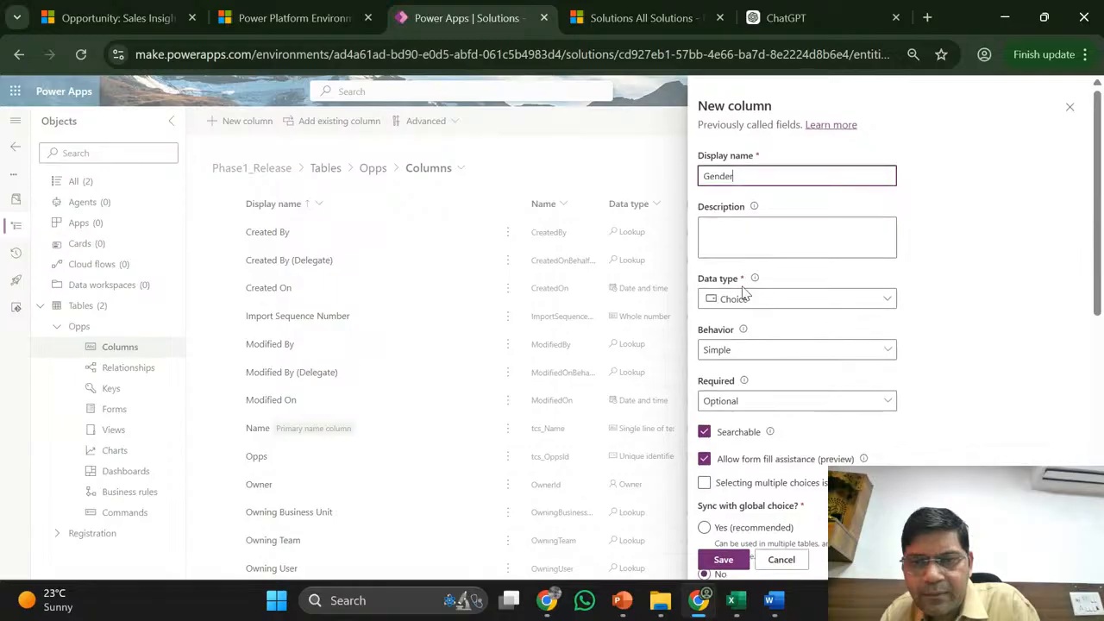
scroll(854, 401, "down", 3)
scroll(854, 401, "down", 1)
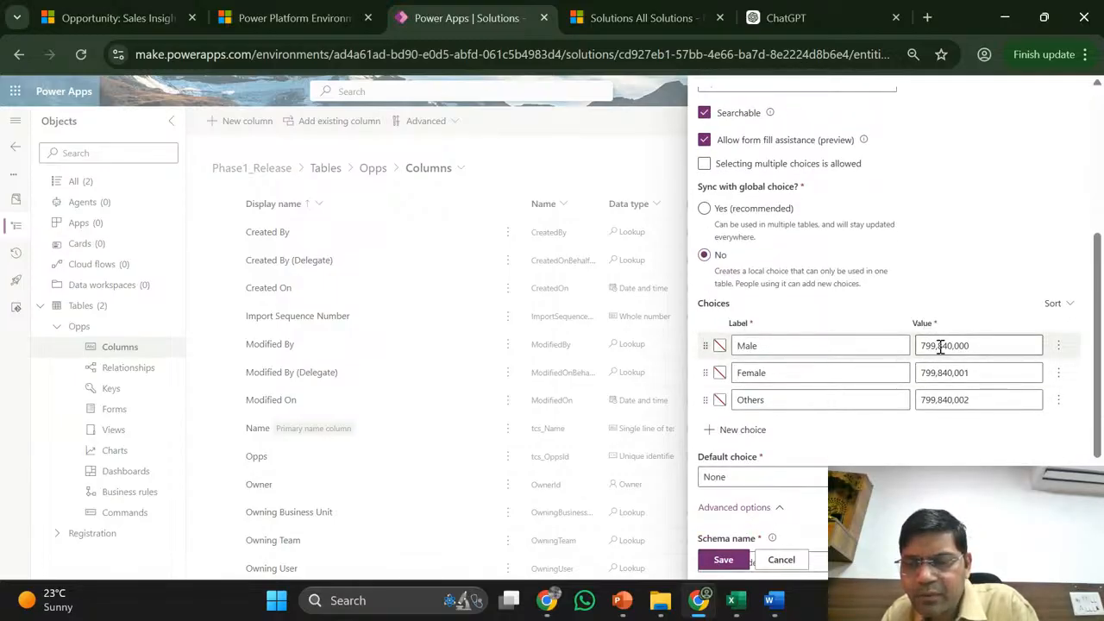
double_click(941, 347)
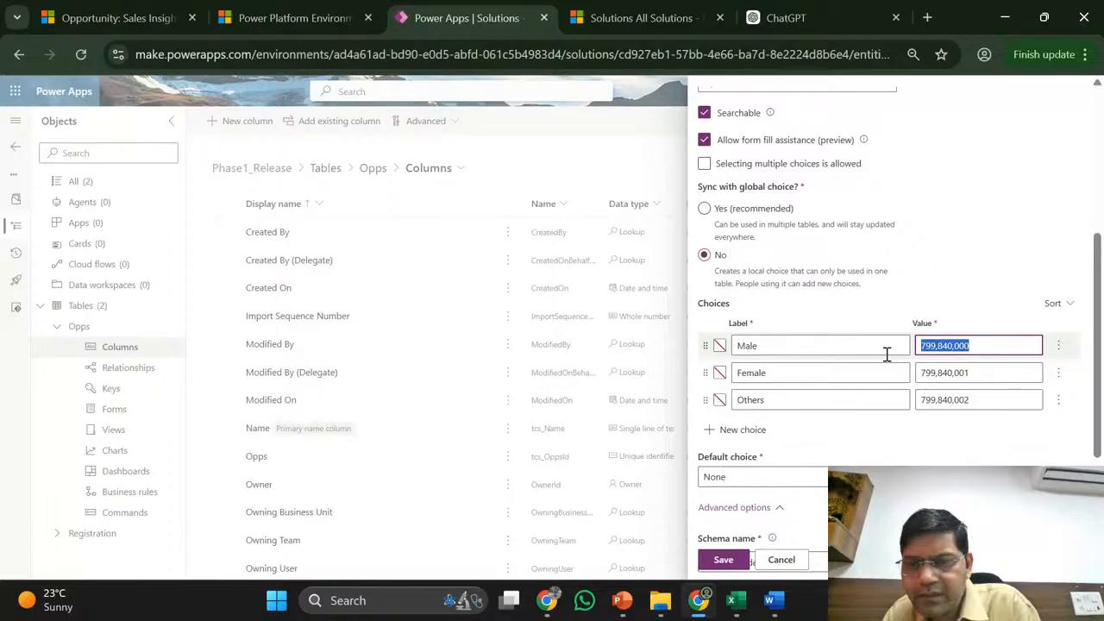
left_click(754, 347)
double_click(756, 345)
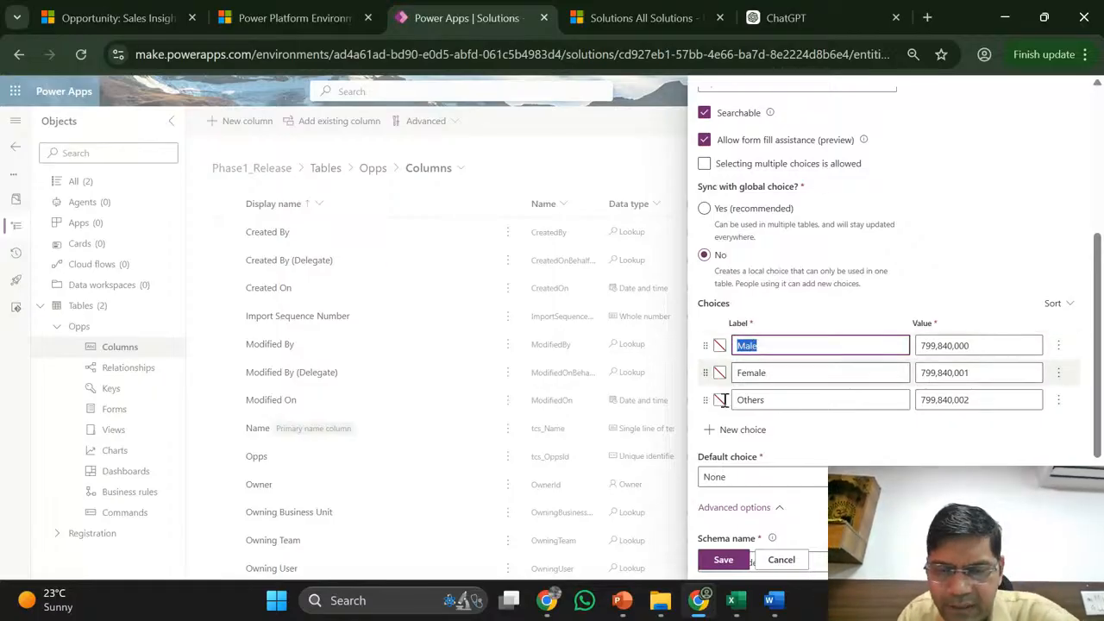
- Bring up the YouTube Studio live stream window, then hide it and return to Power Apps
left_click(547, 601)
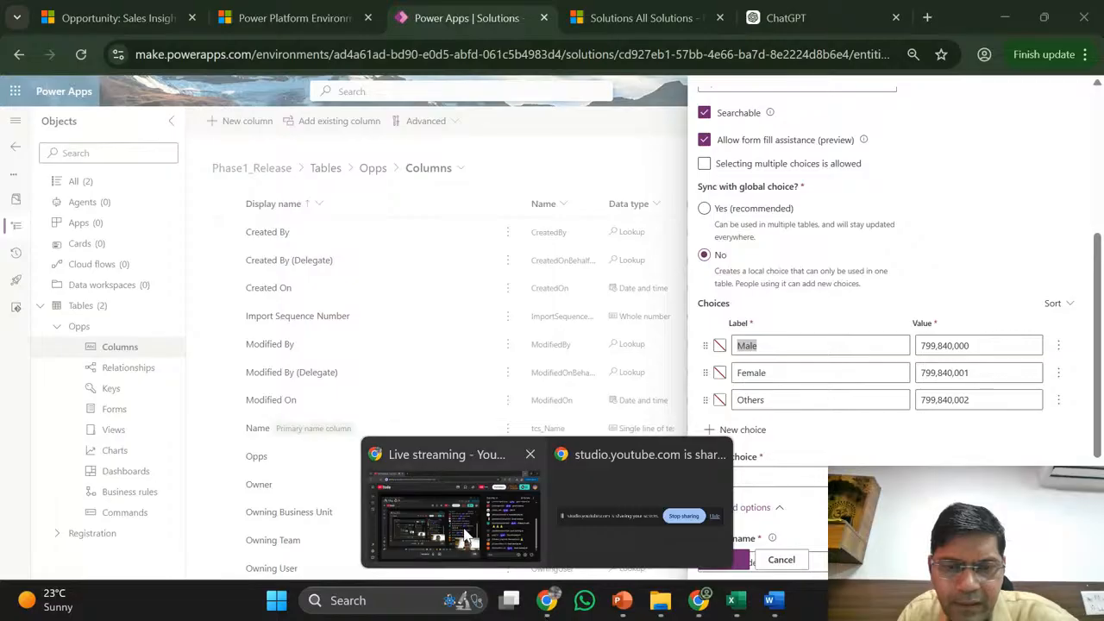
left_click(466, 537)
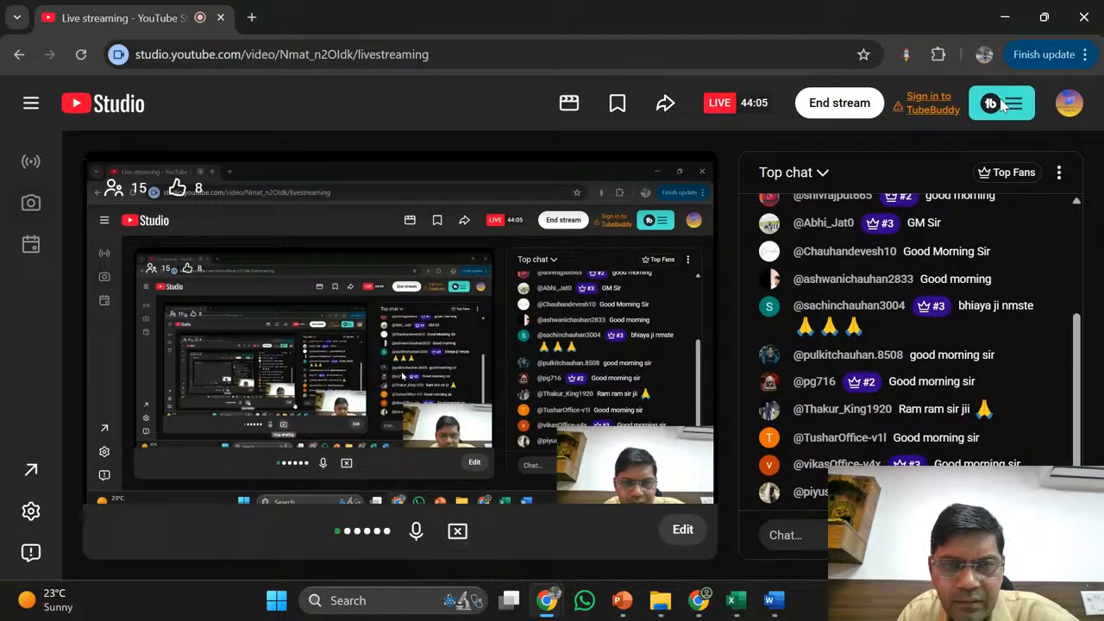
left_click(1006, 18)
scroll(931, 436, "down", 1)
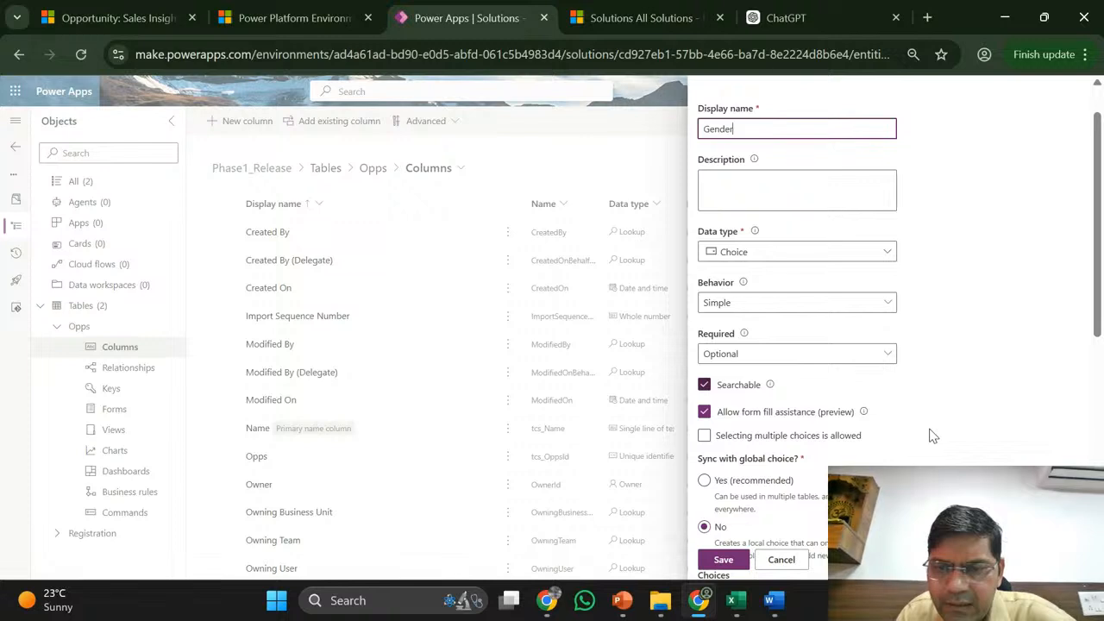
scroll(932, 436, "down", 4)
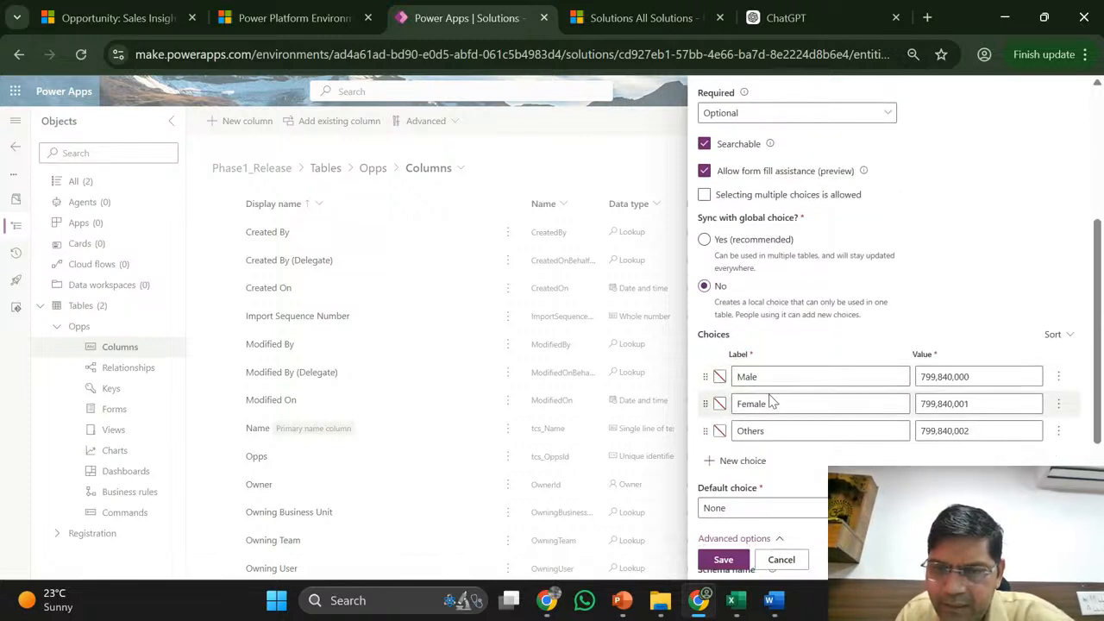
- Set sync to a global choice, then close the panel and confirm discarding the Gender column
left_click(702, 243)
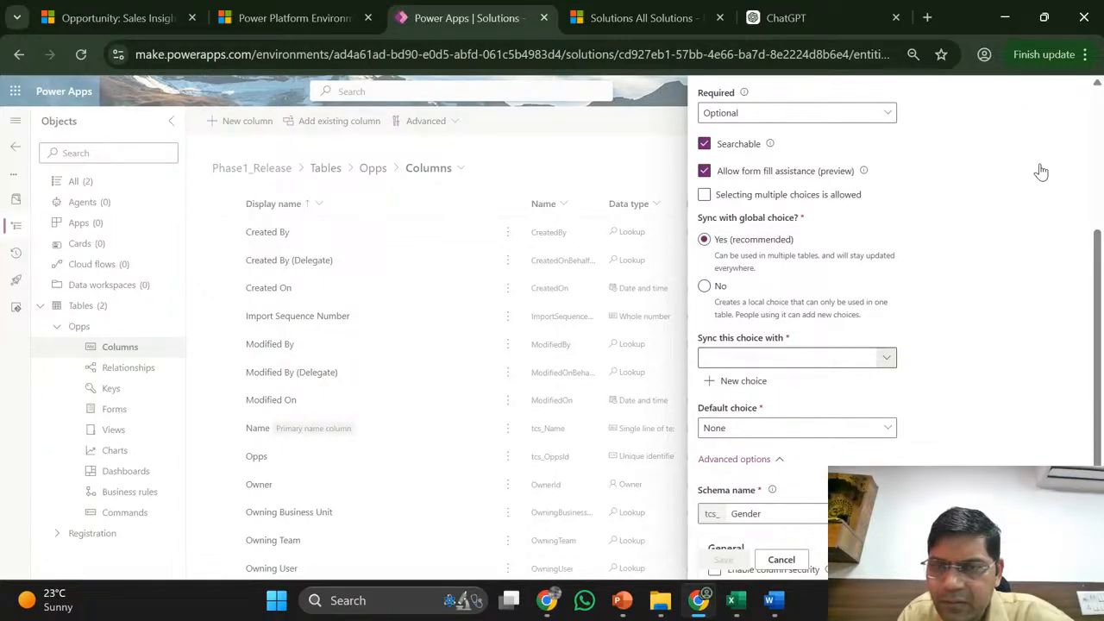
scroll(1041, 172, "down", 2)
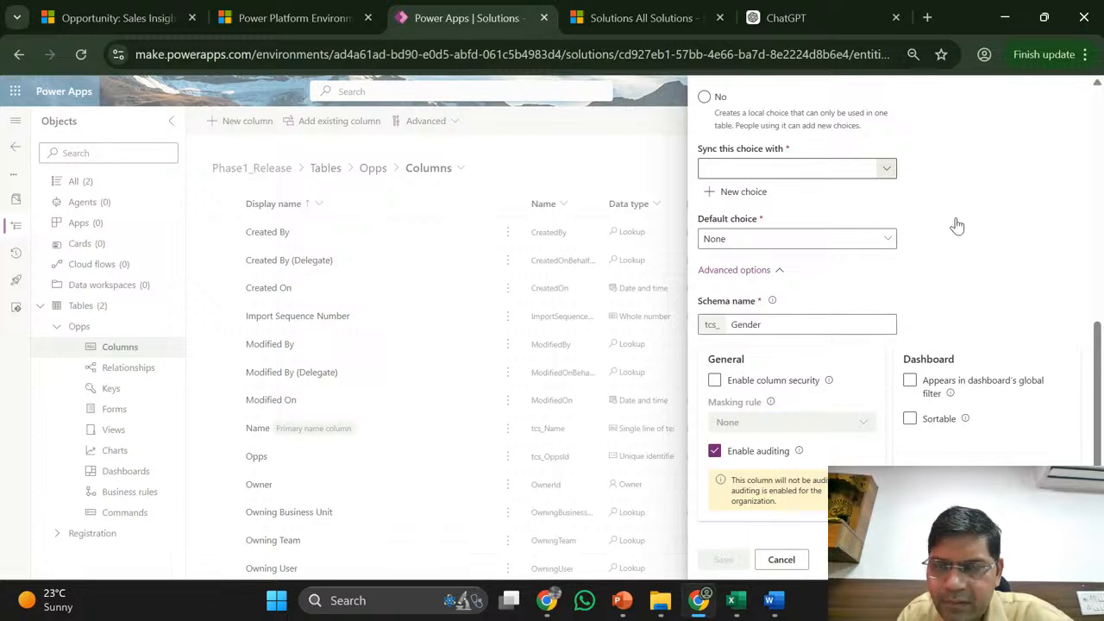
scroll(957, 225, "up", 5)
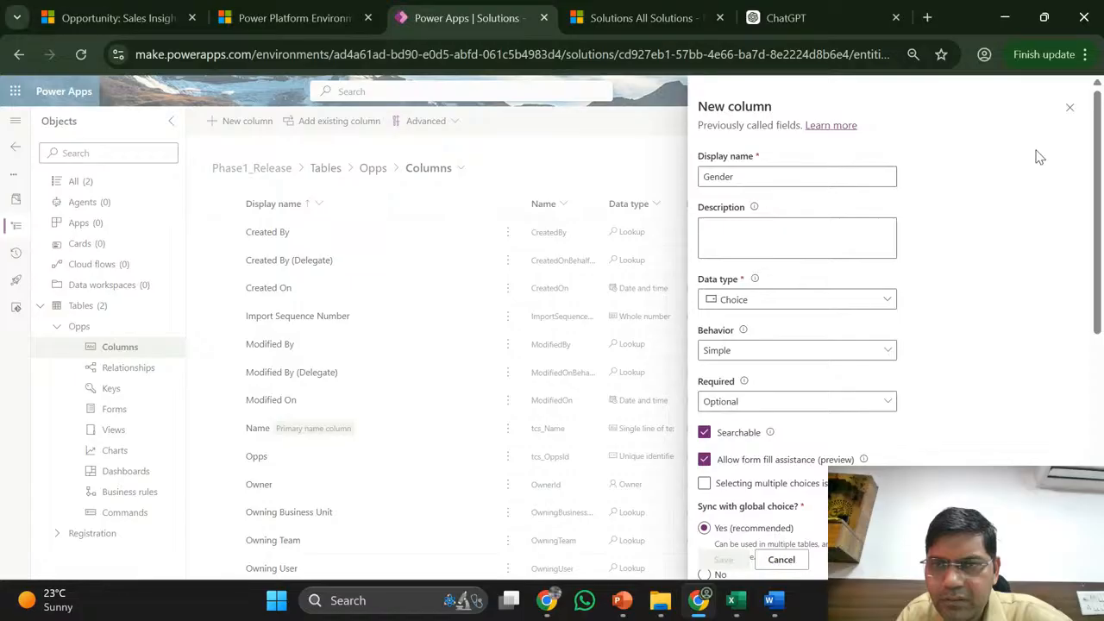
left_click(1069, 107)
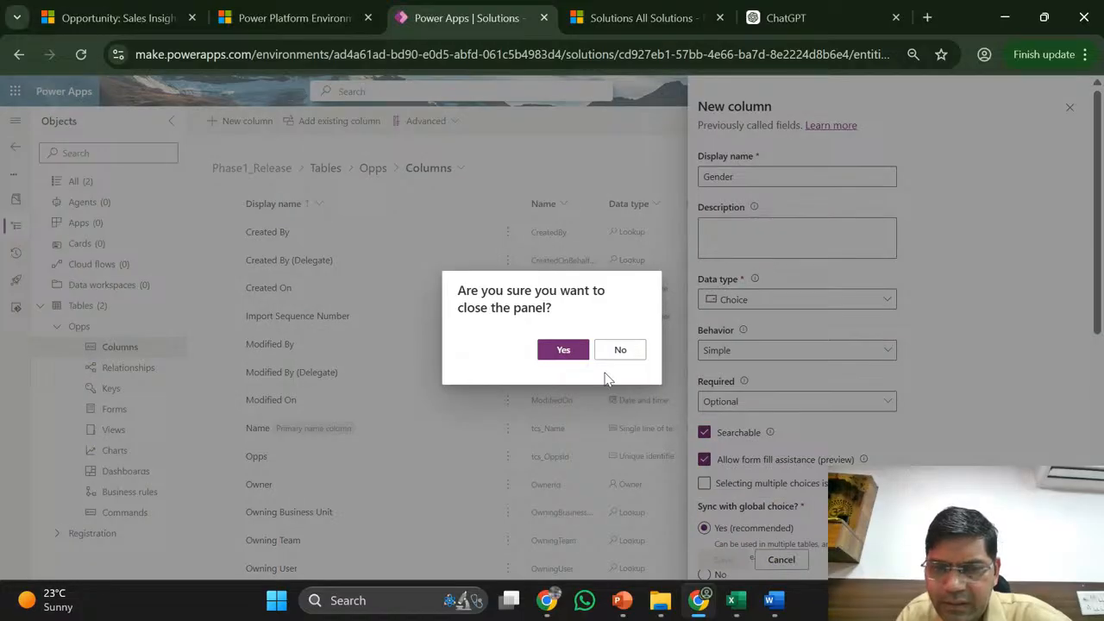
key("Return")
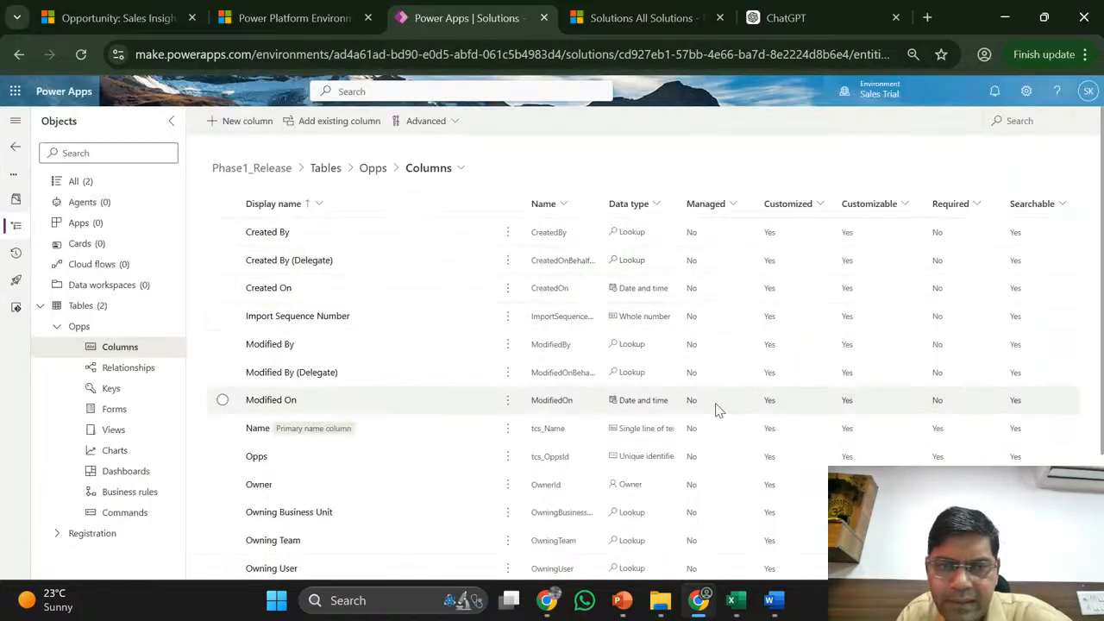
left_click(736, 604)
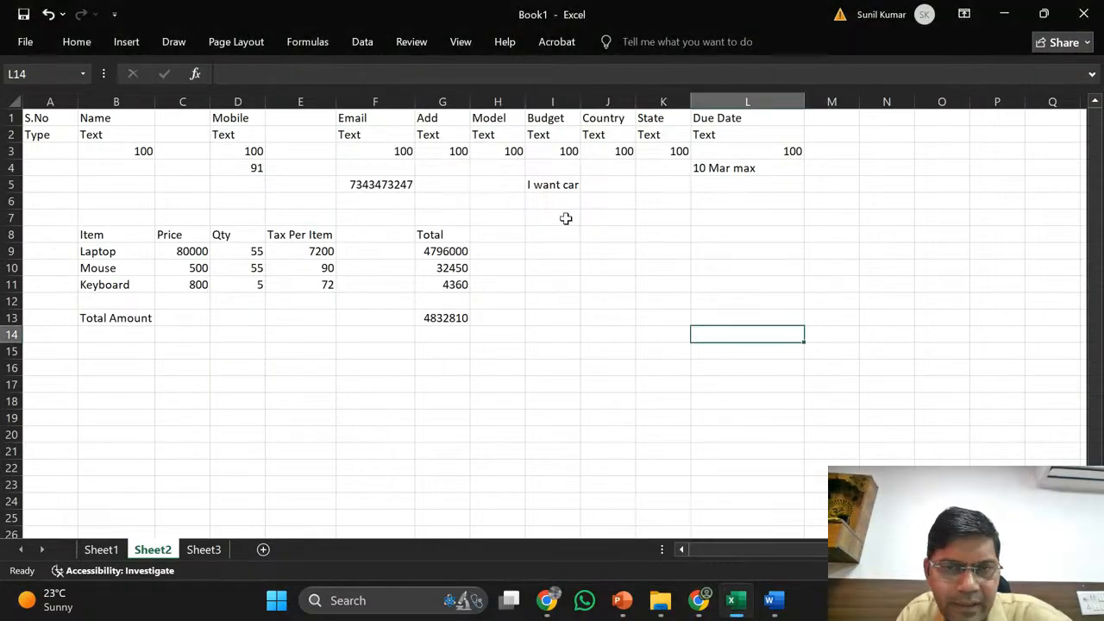
left_click(513, 149)
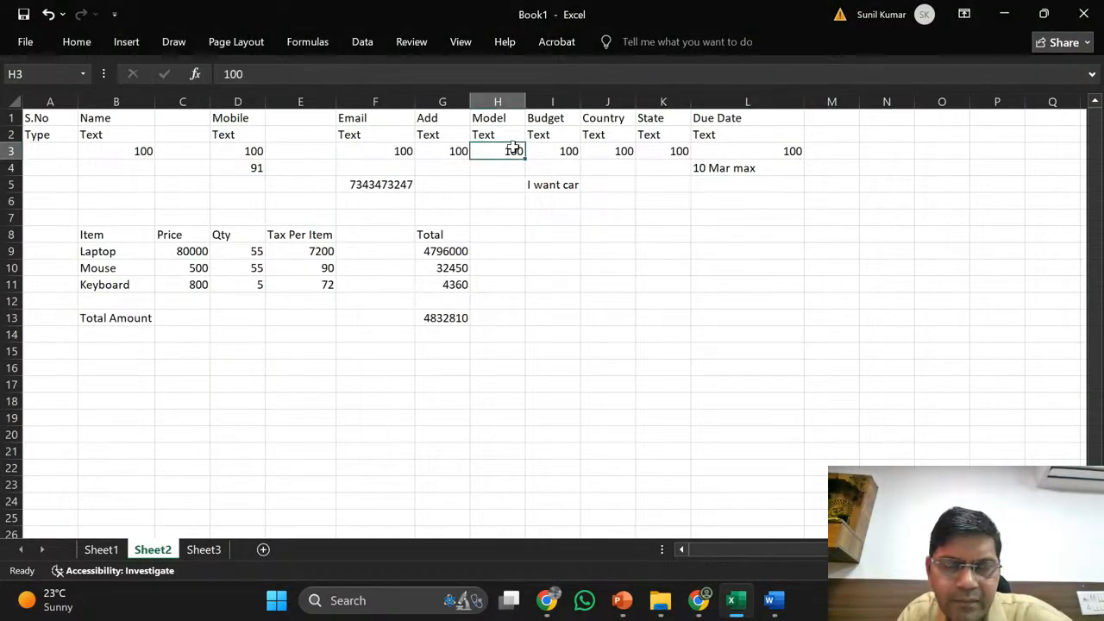
left_click(506, 136)
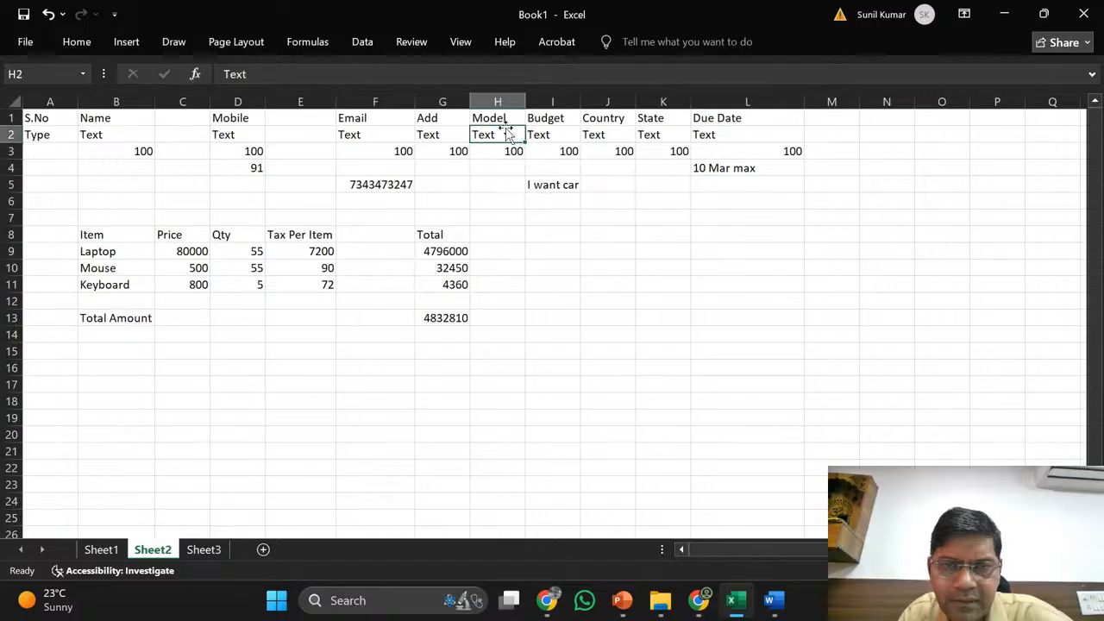
left_click(345, 239)
left_click(272, 236)
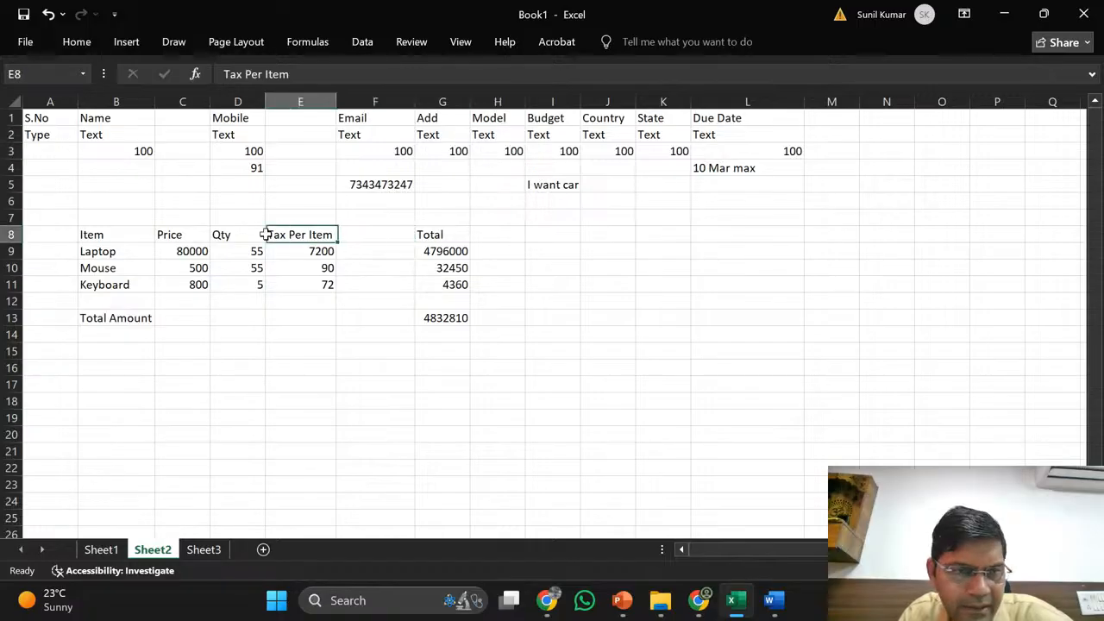
left_click(565, 137)
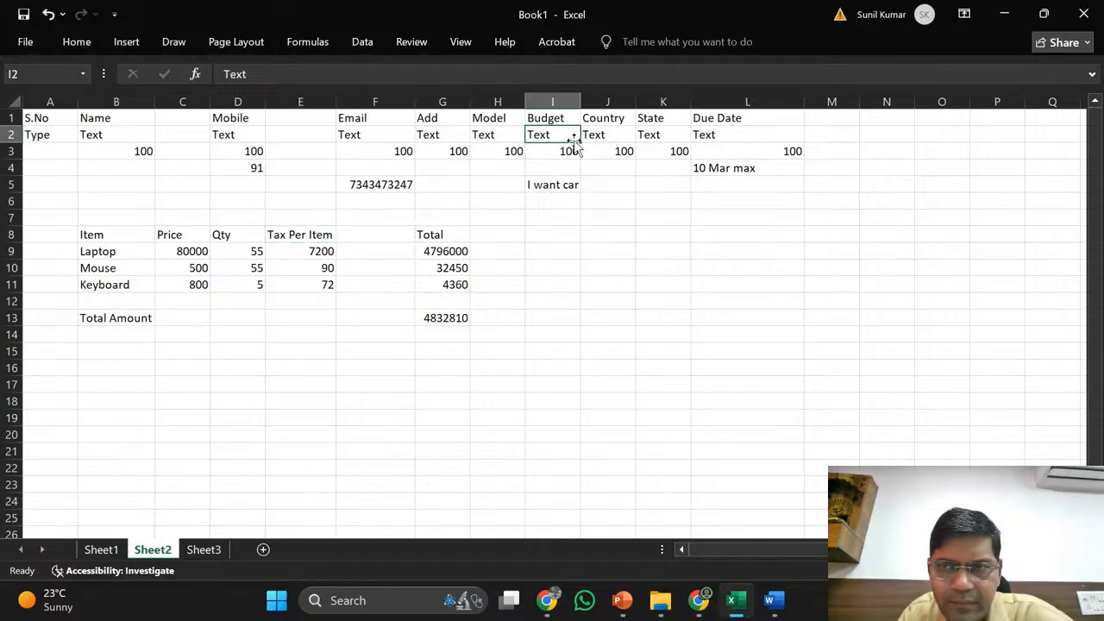
left_click(1006, 13)
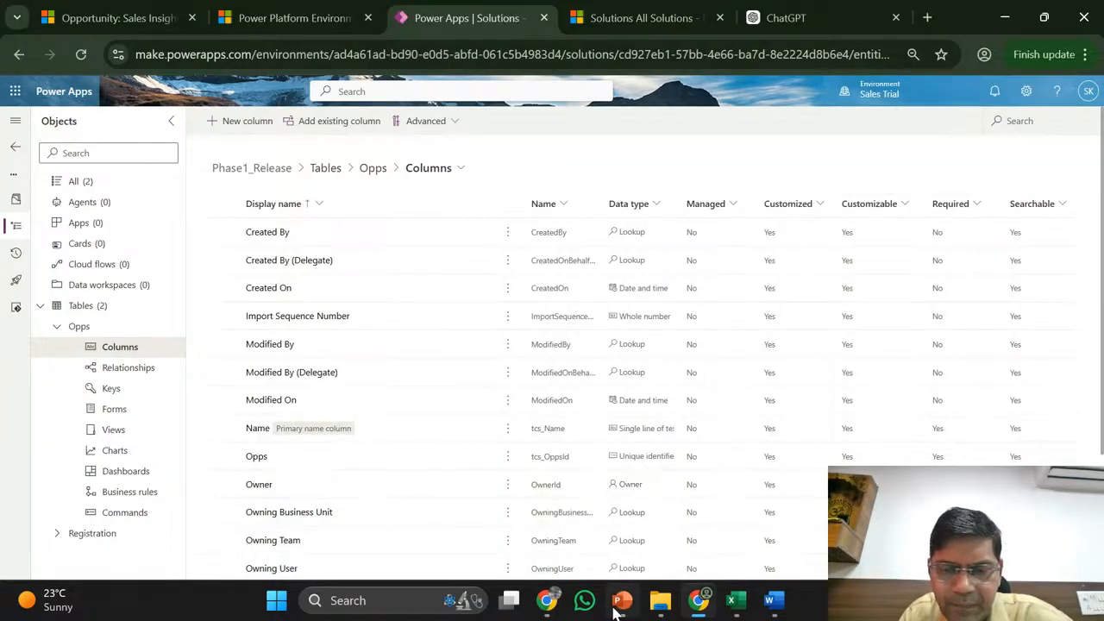
mouse_move(660, 601)
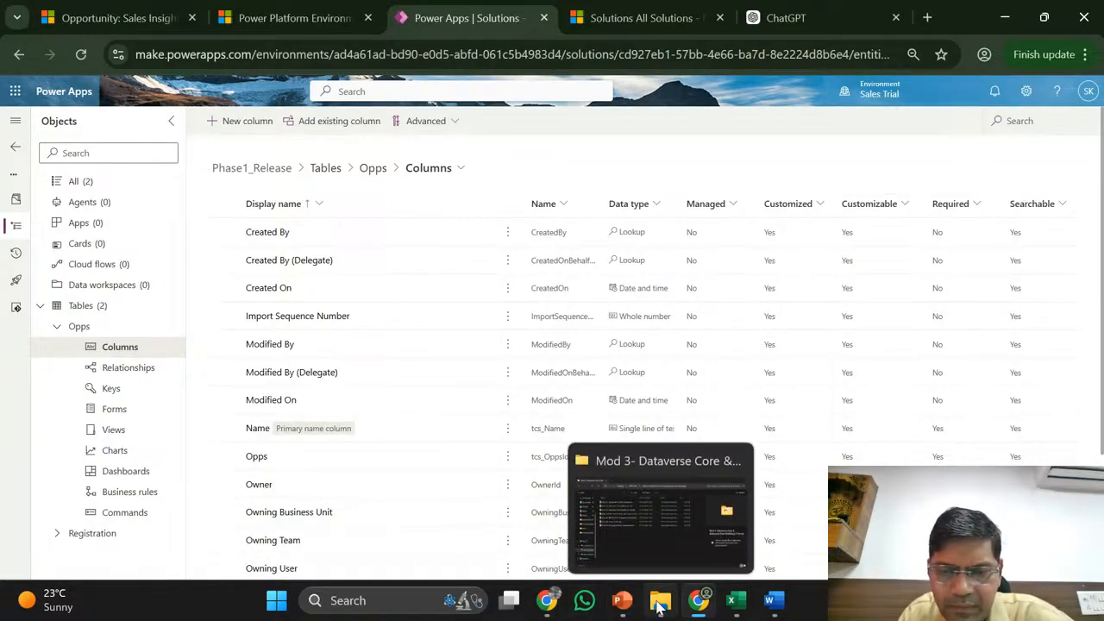
- Open Mod 3.6-Column Data Type from the training folder and enable editing in PowerPoint
left_click(635, 530)
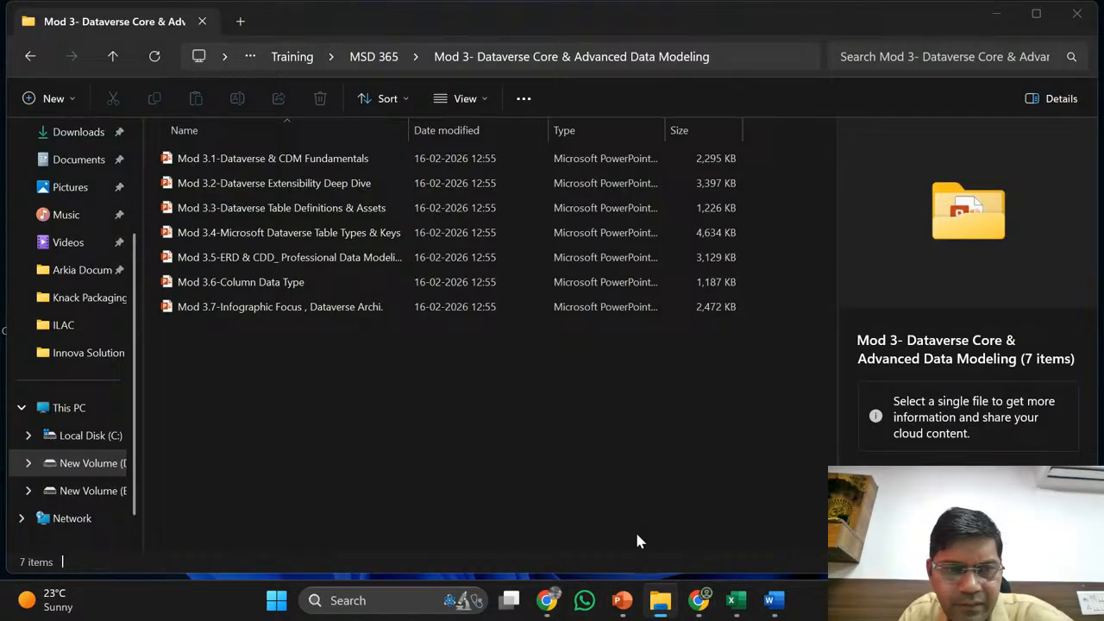
left_click(273, 290)
double_click(272, 291)
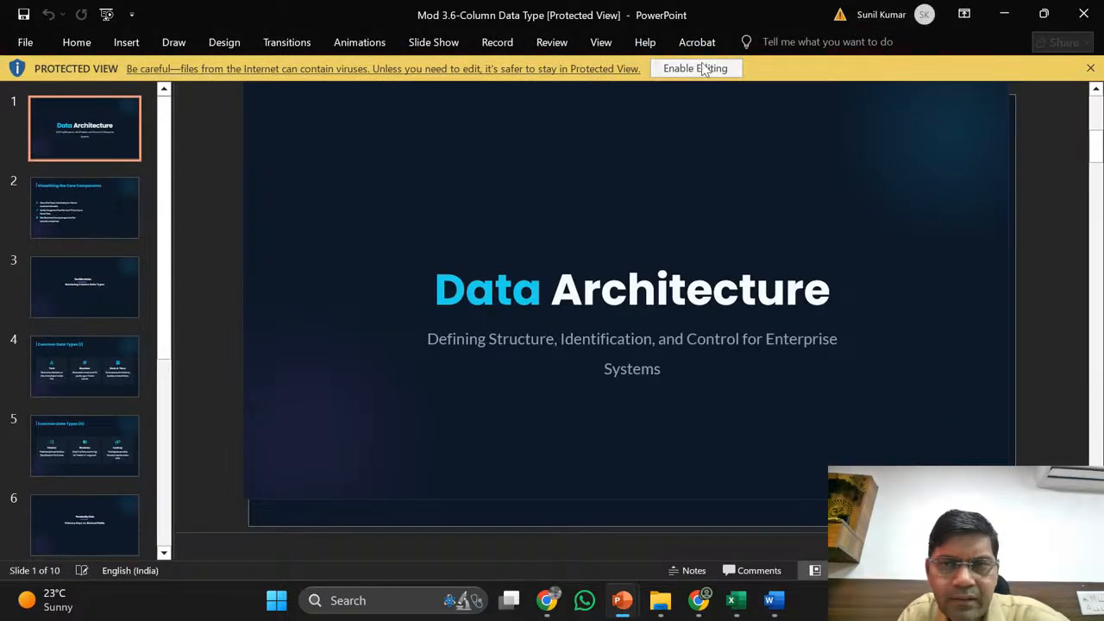
left_click(701, 76)
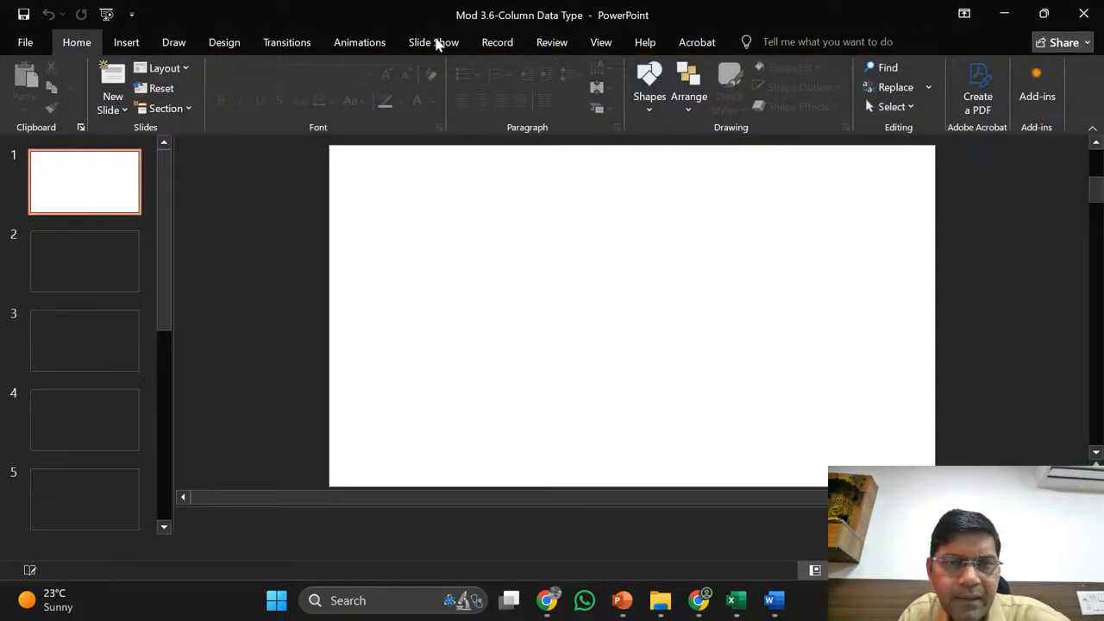
left_click(436, 43)
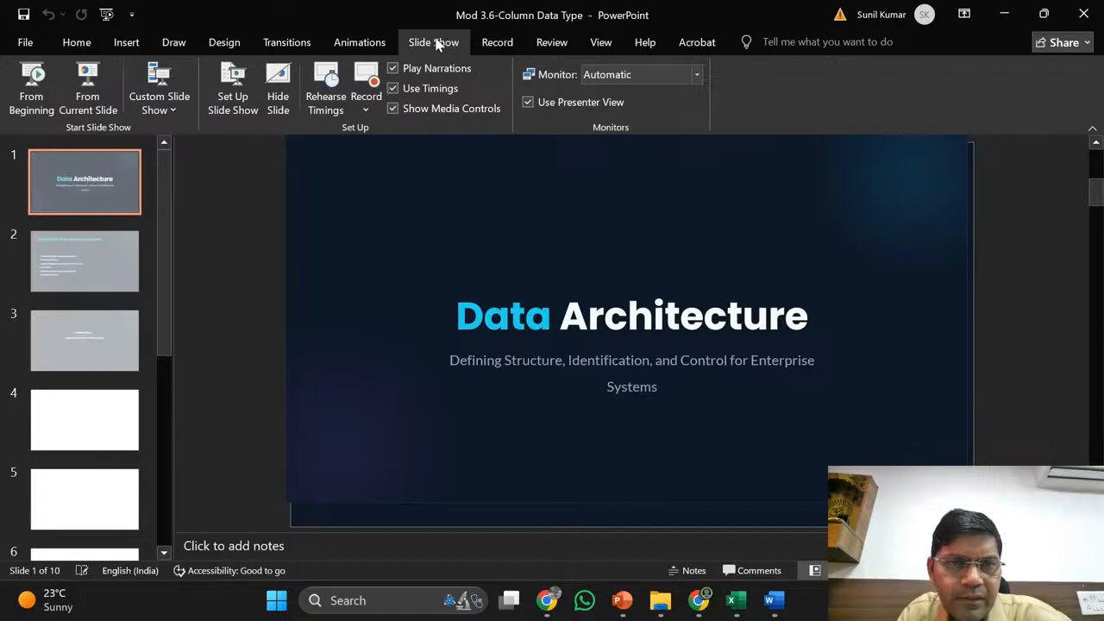
- Present all eight Column Data Type slides, title through Real-Life CRM Structure, then exit the show
left_click(31, 82)
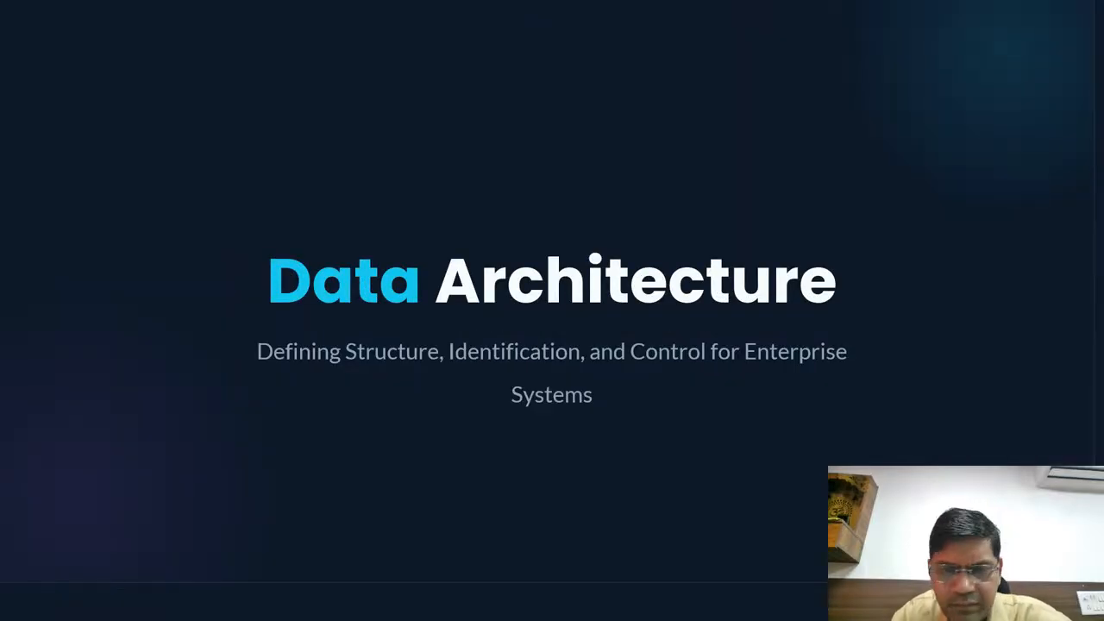
key("Right")
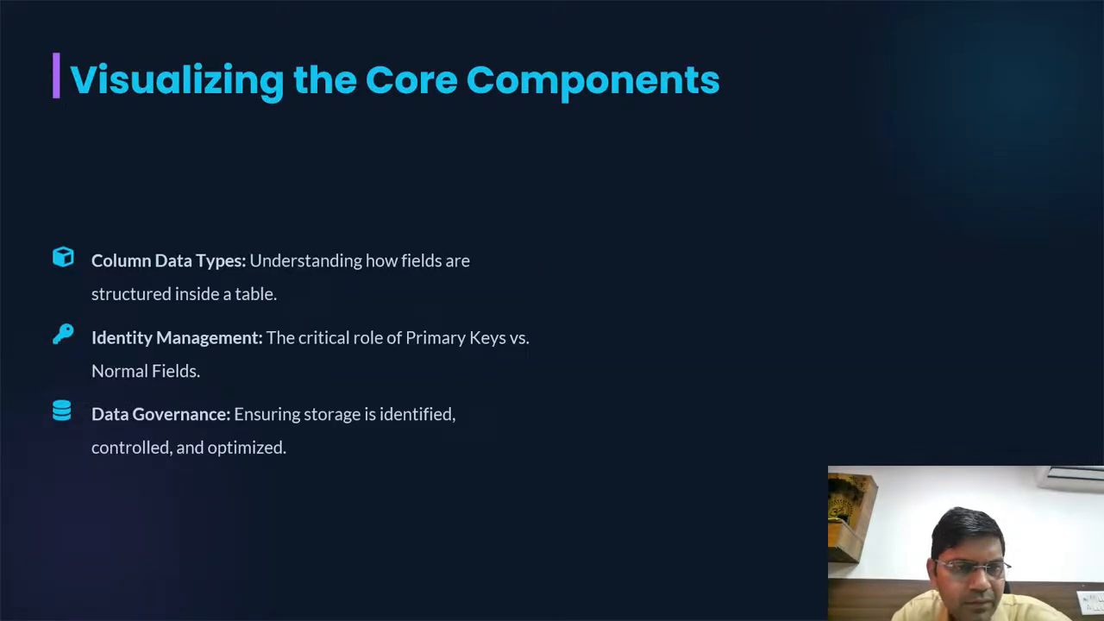
key("Right")
key("Right")
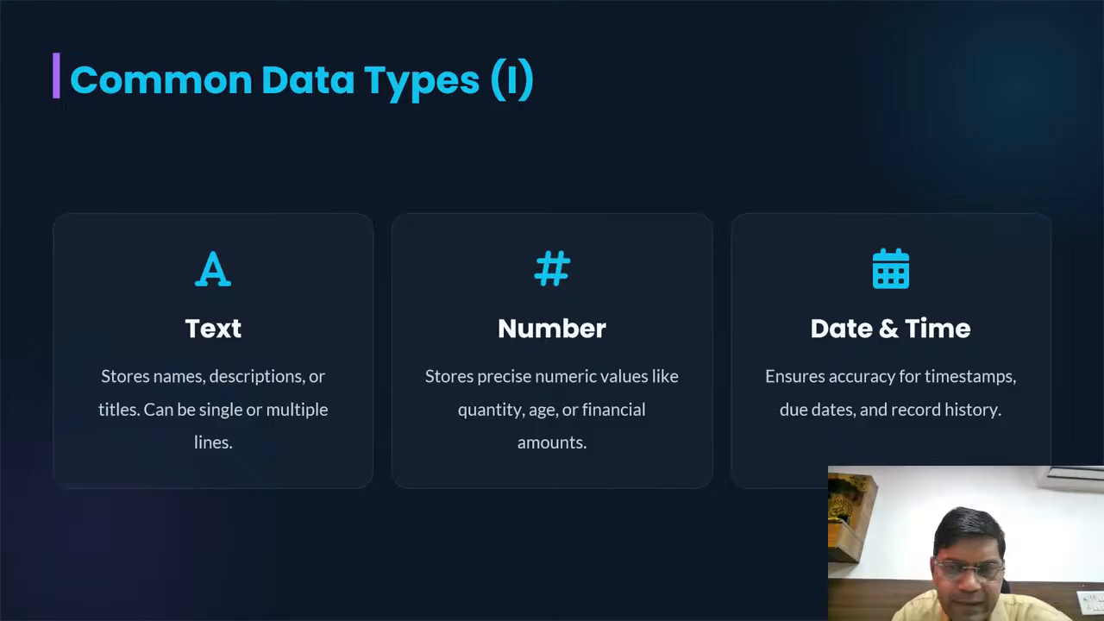
key("Right")
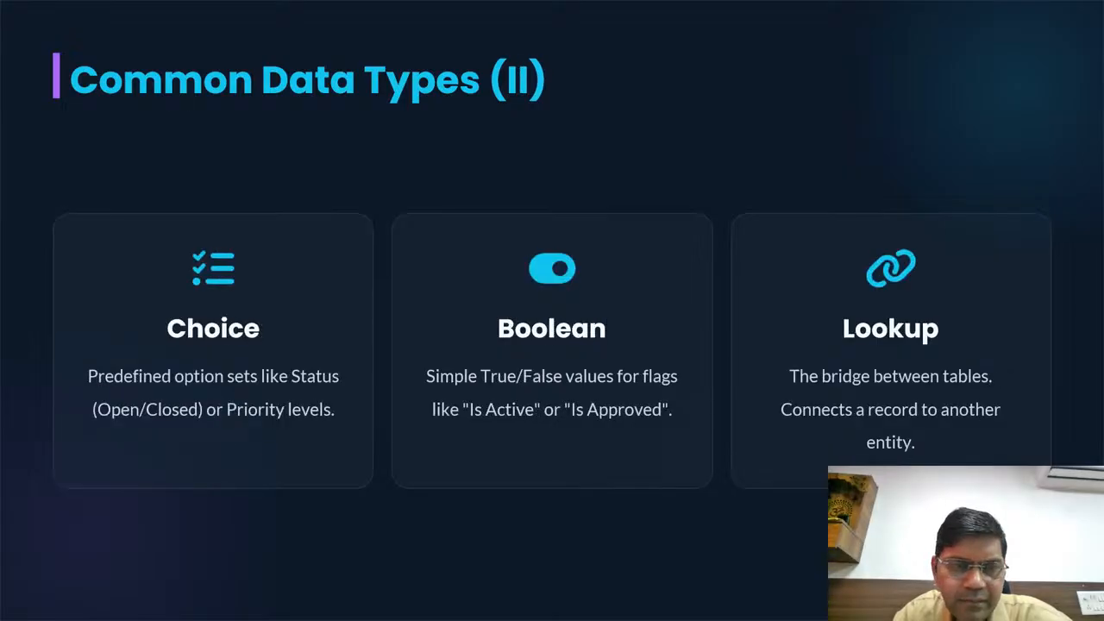
key("Right")
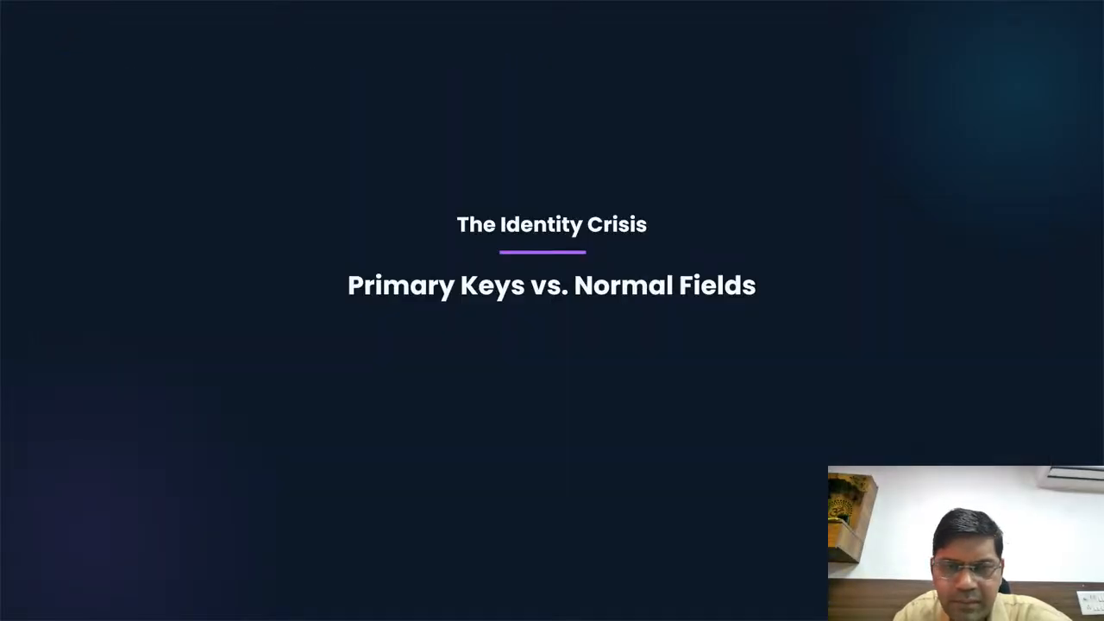
key("Right")
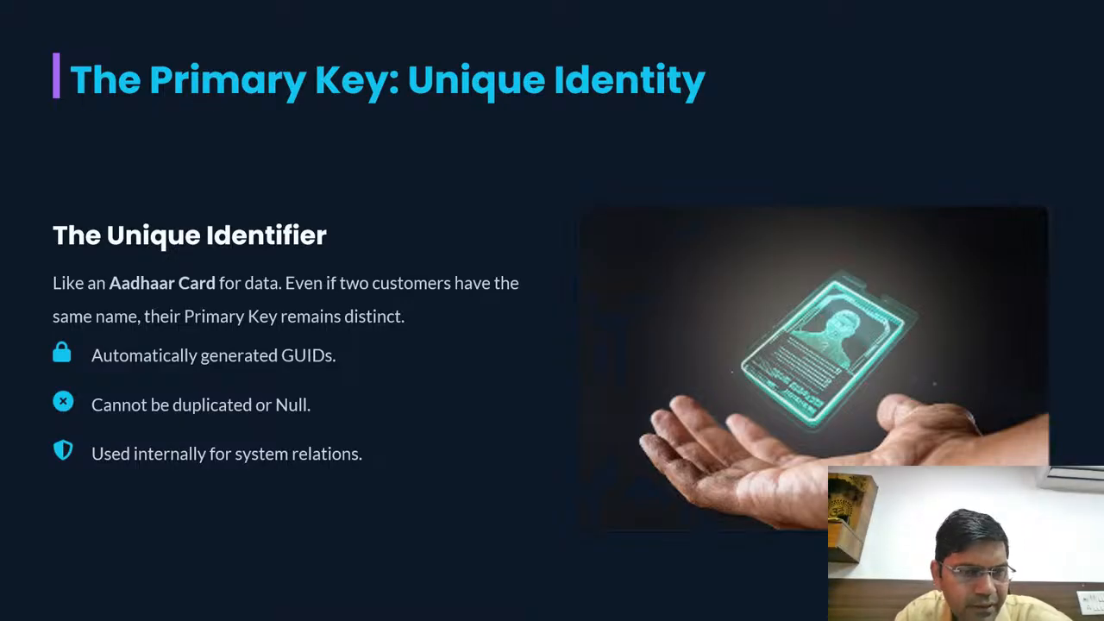
key("Right")
key("Right")
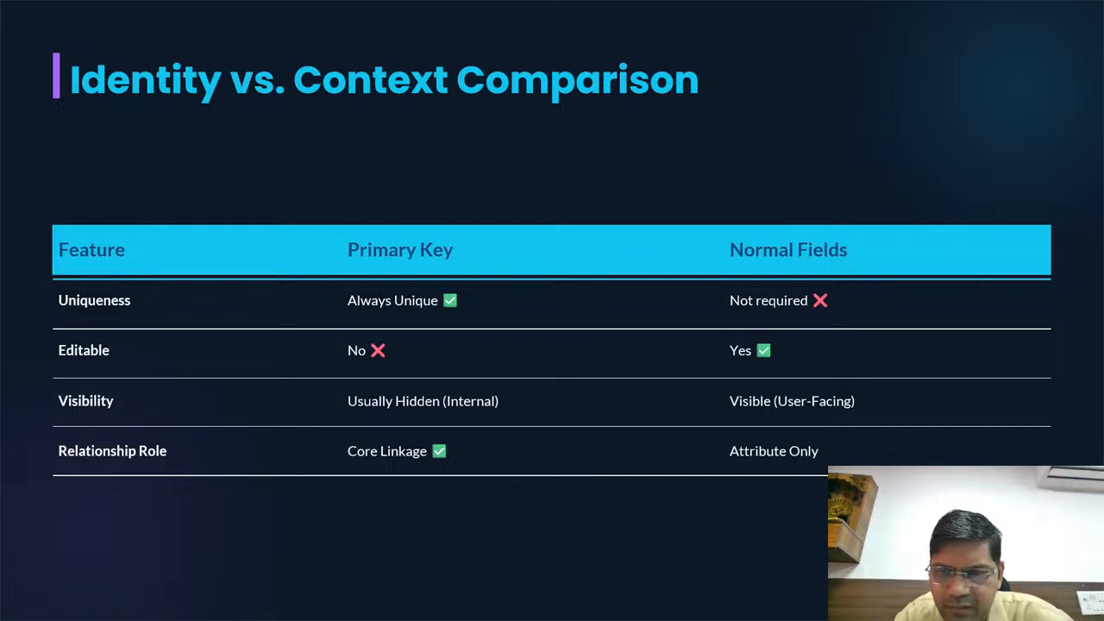
key("Right")
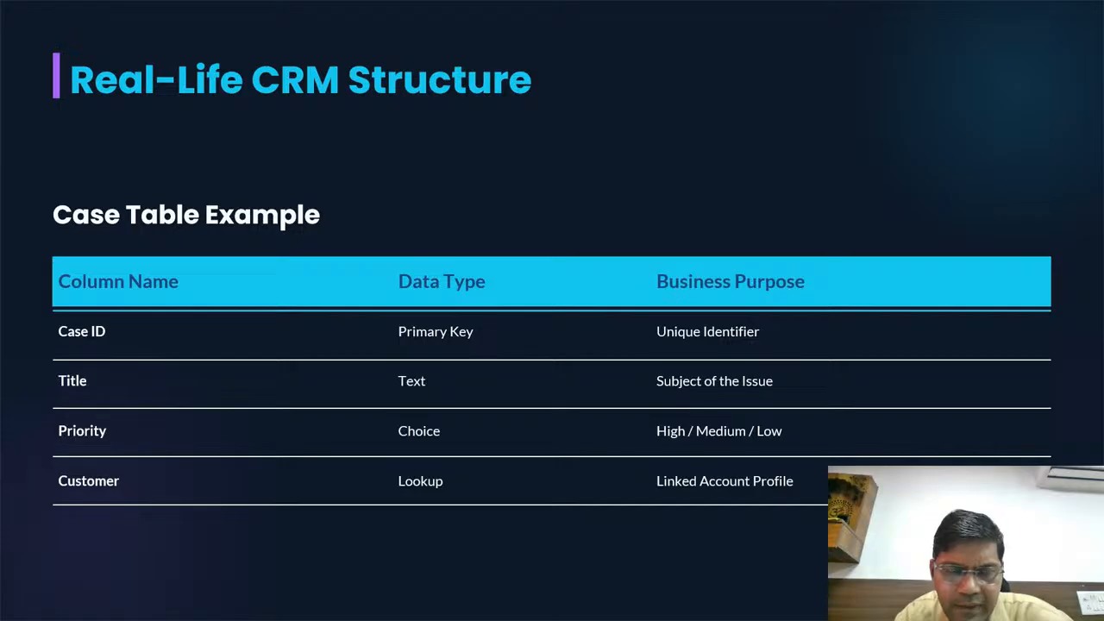
key("Right")
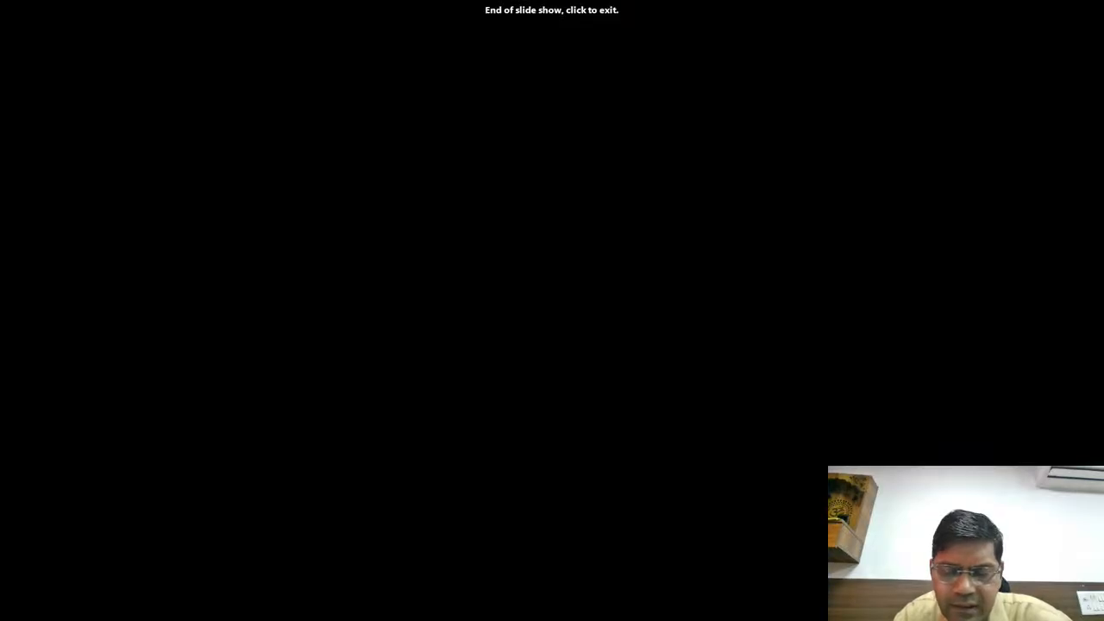
key("Left")
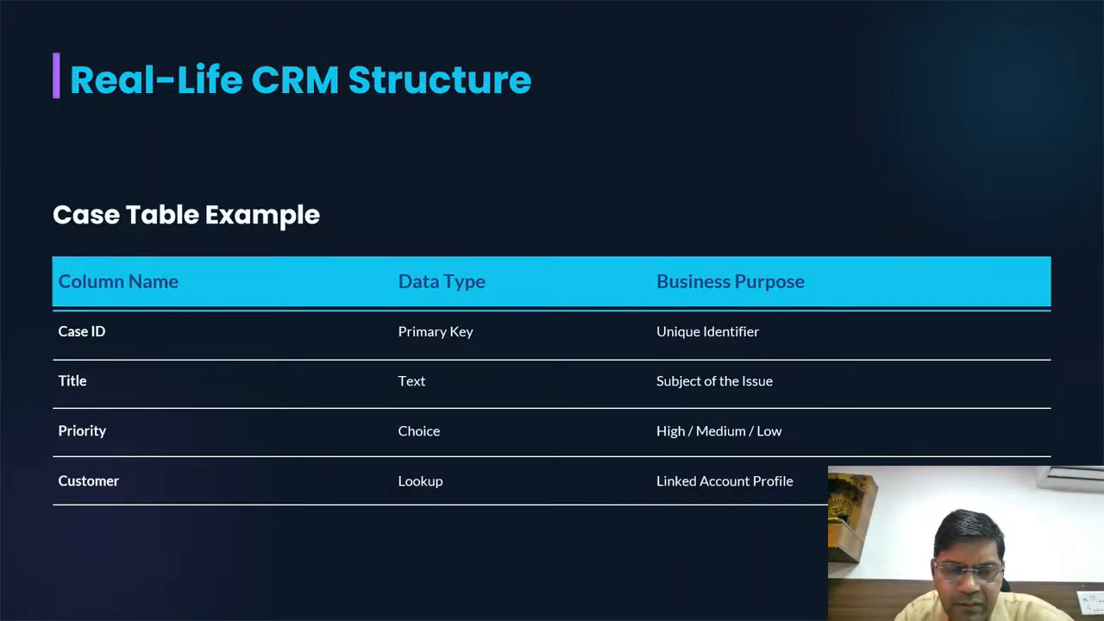
key("Escape")
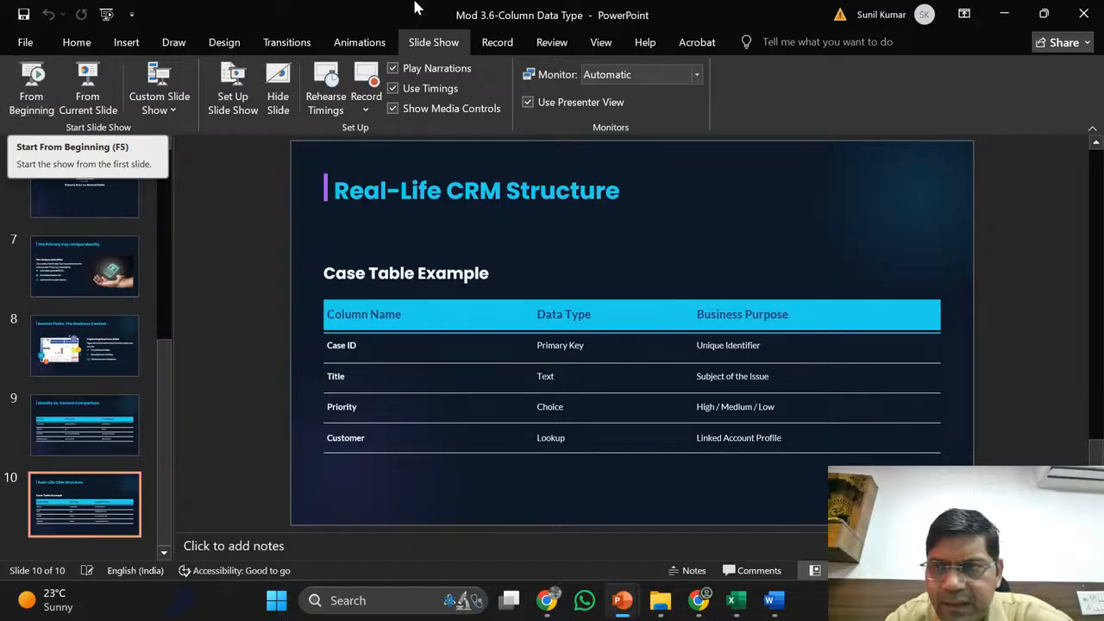
- Minimise the Column Data Type and Training Materials presentations and clear the folder selection
left_click(1004, 13)
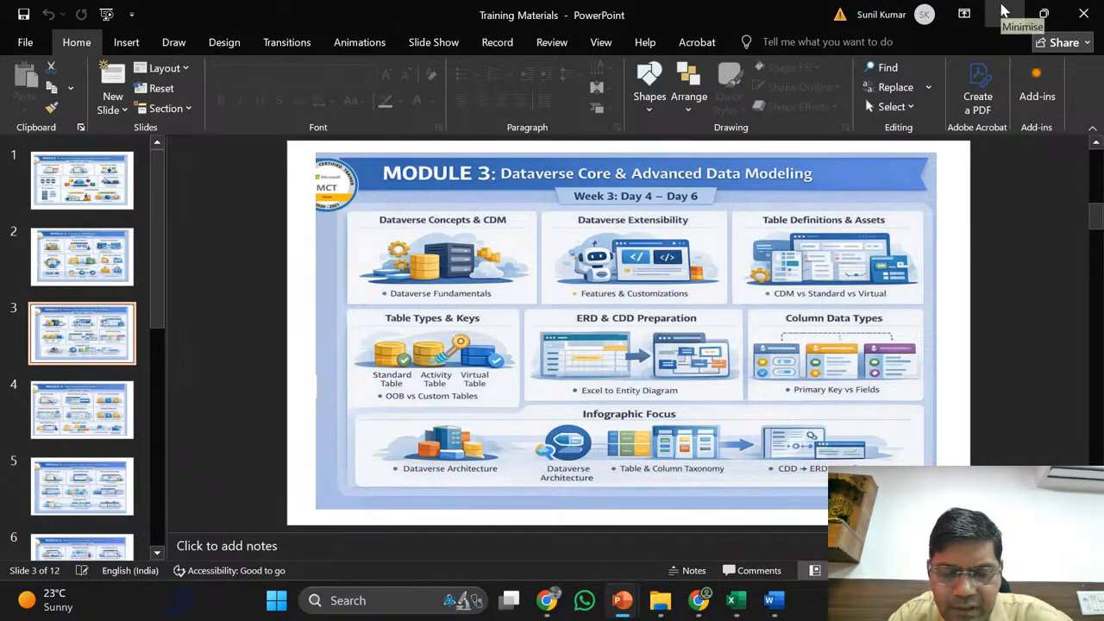
left_click(1005, 12)
left_click(705, 413)
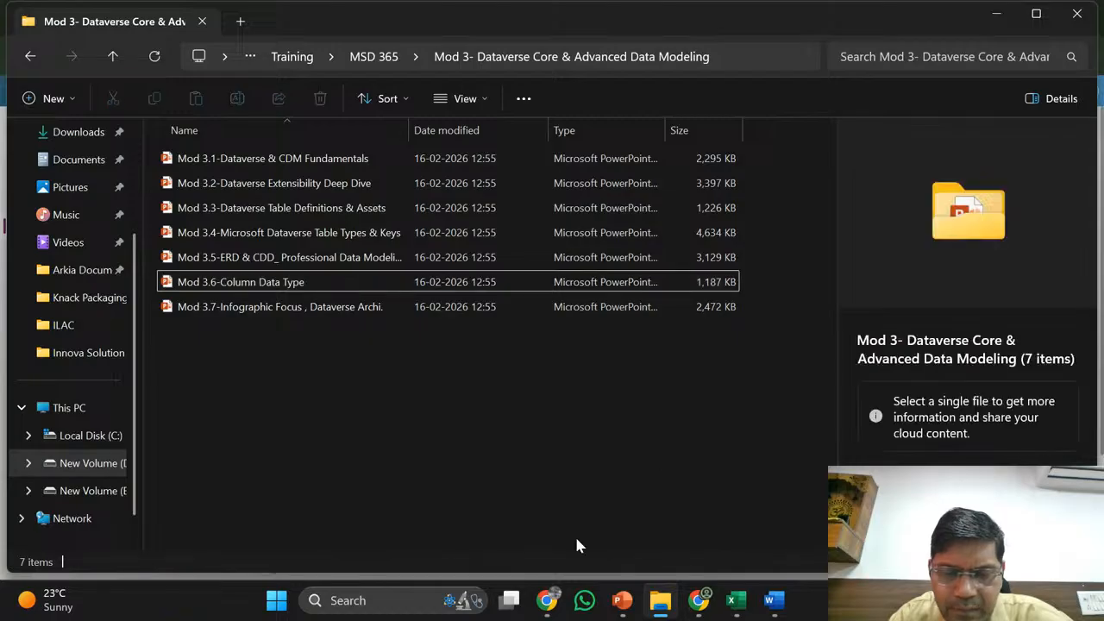
- Bring the YouTube Studio live stream forward and stop screen sharing, leaving only the webcam
mouse_move(550, 604)
left_click(435, 514)
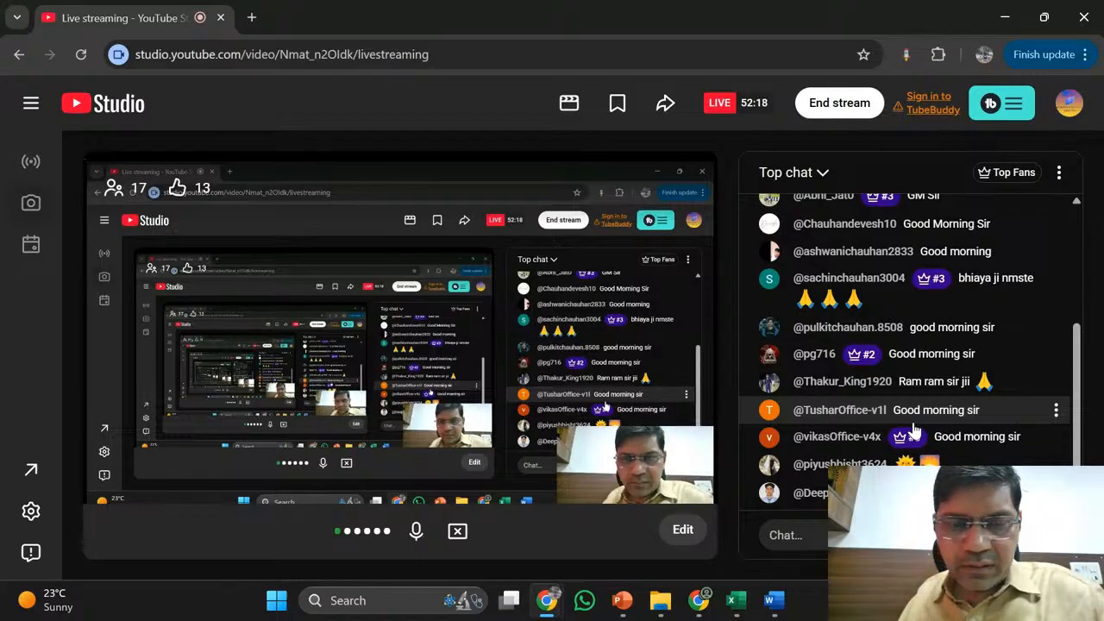
left_click(457, 531)
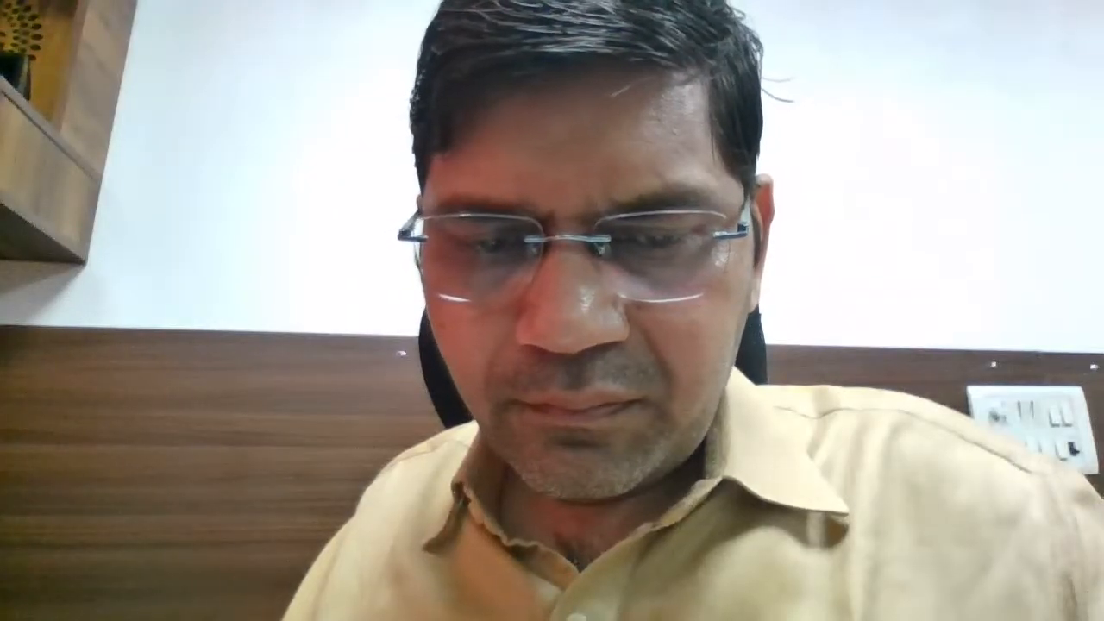